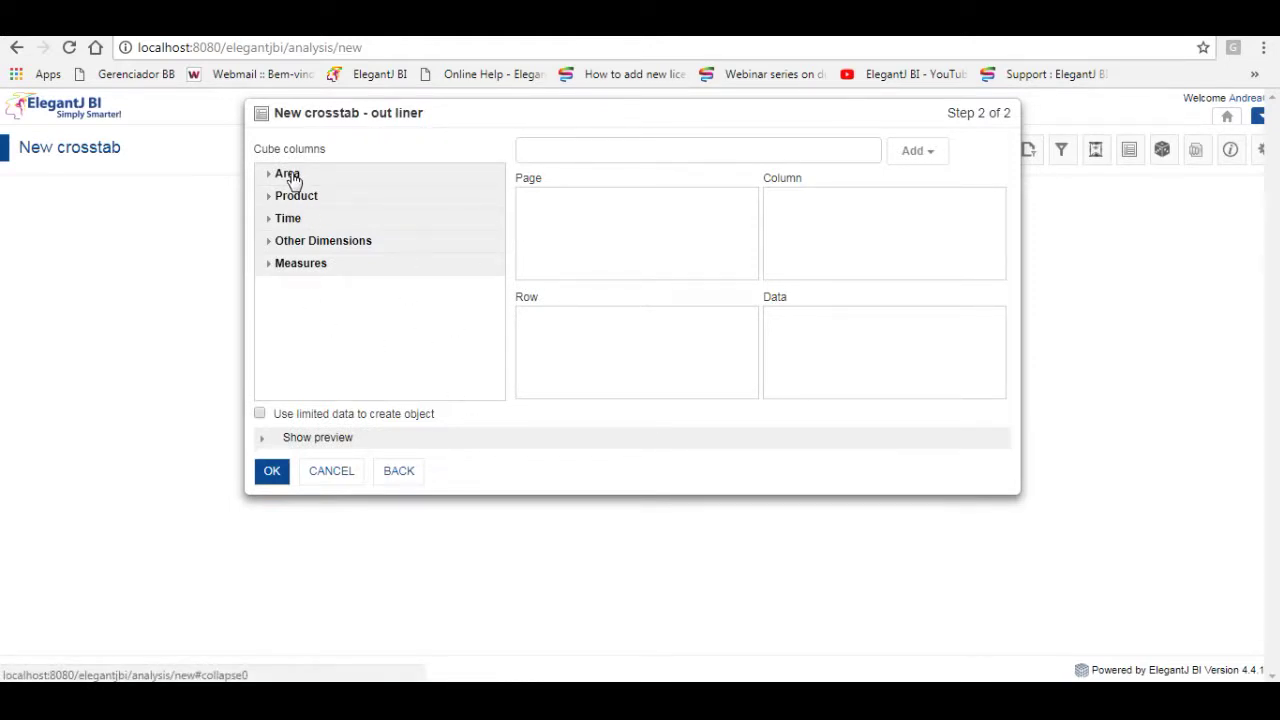
Examine the cube columns grouped under Area, Product and Measures, including the full list of measures
left_click(292, 176)
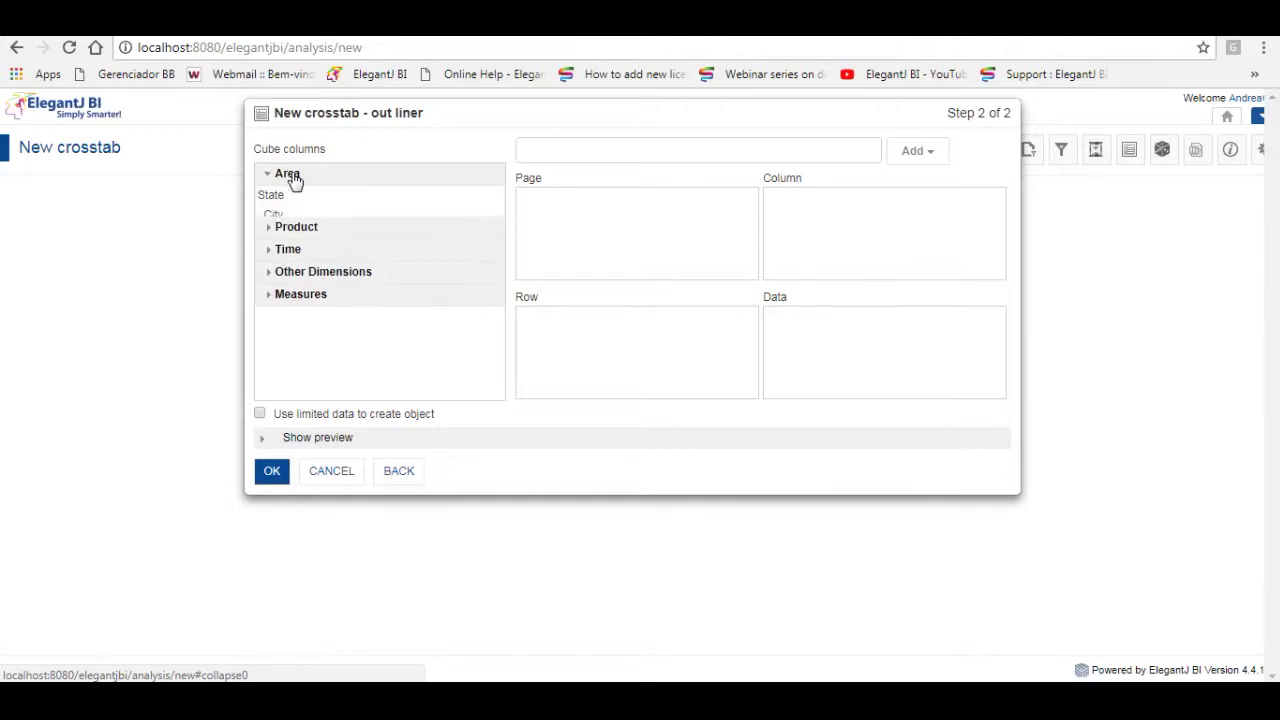
left_click(291, 177)
left_click(304, 197)
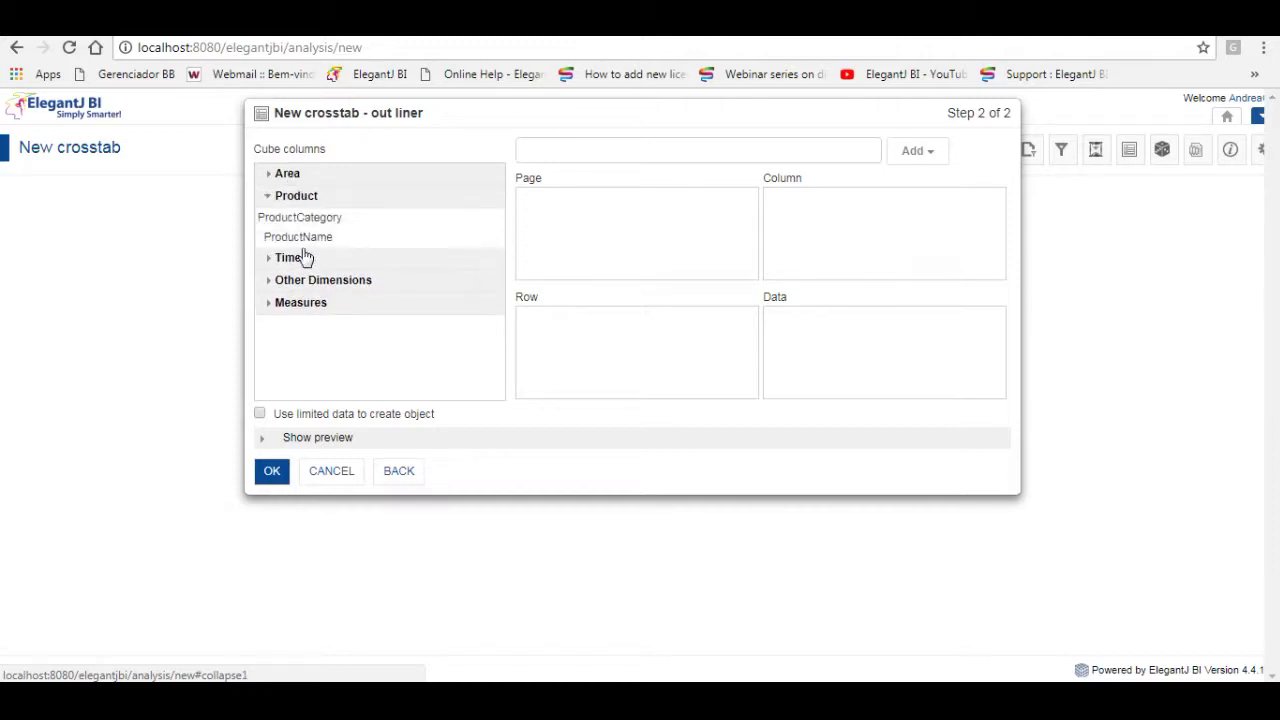
left_click(299, 303)
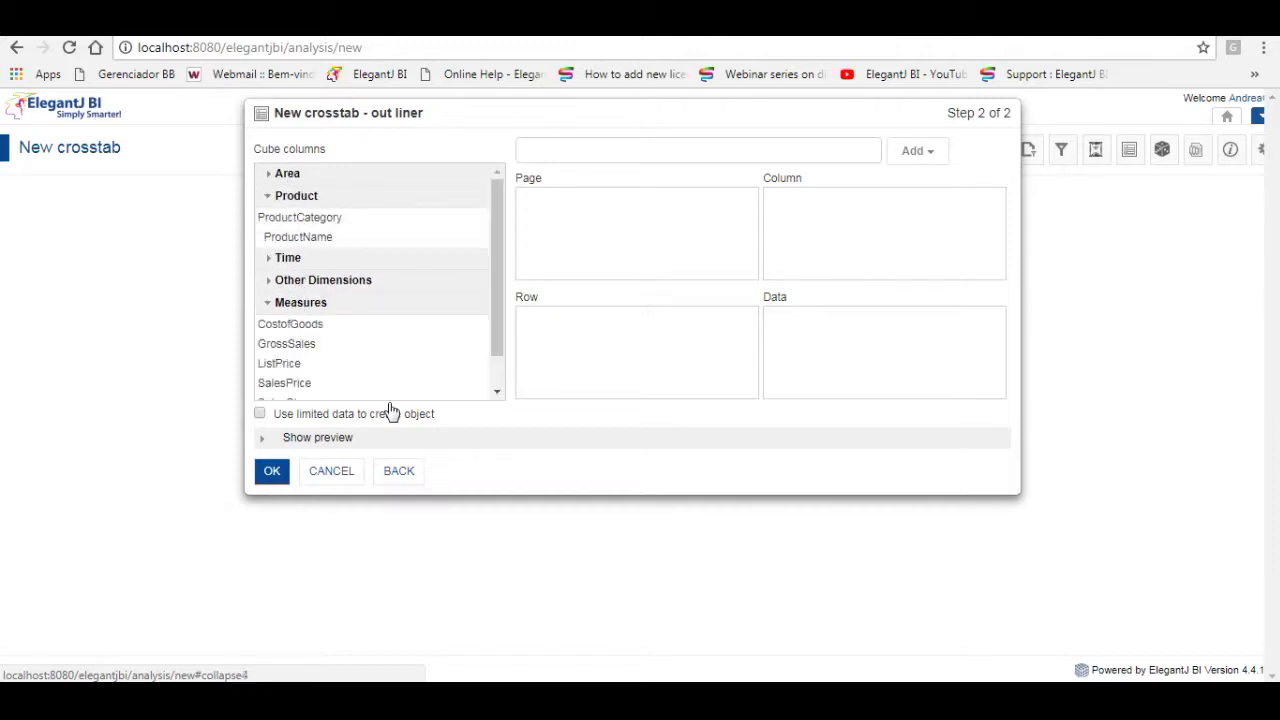
left_click(314, 304)
left_click(288, 199)
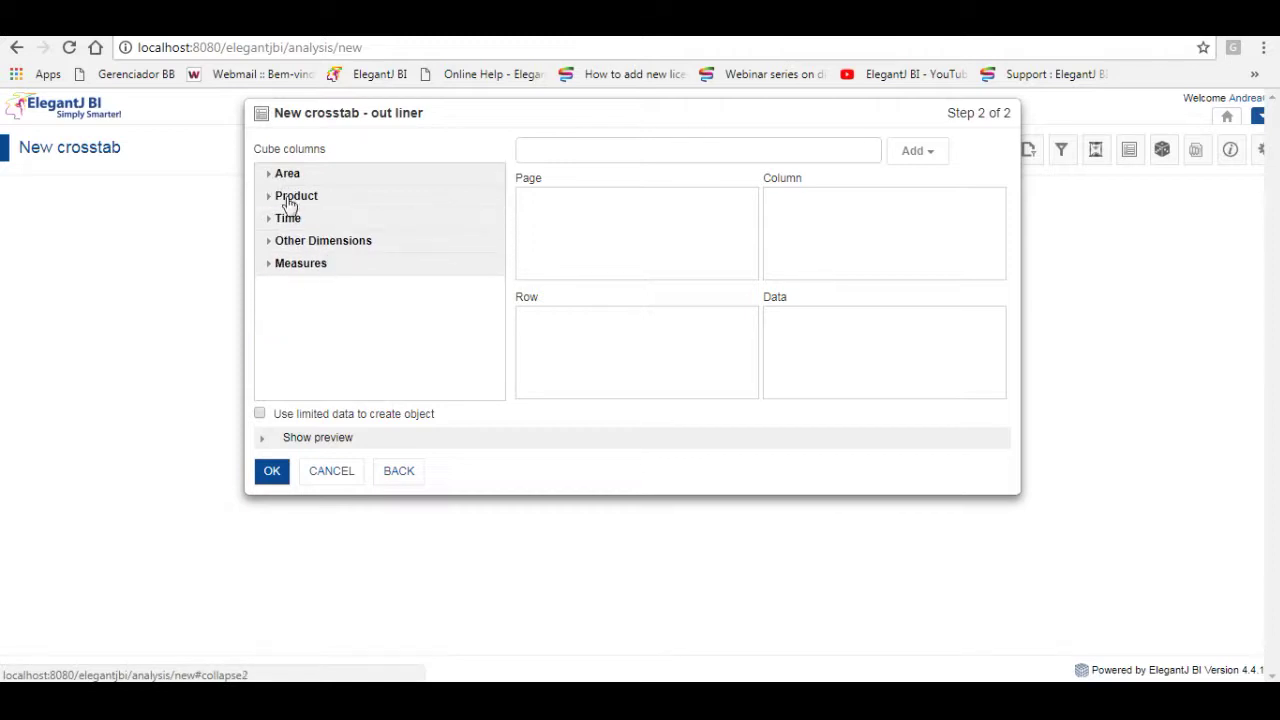
left_click(296, 268)
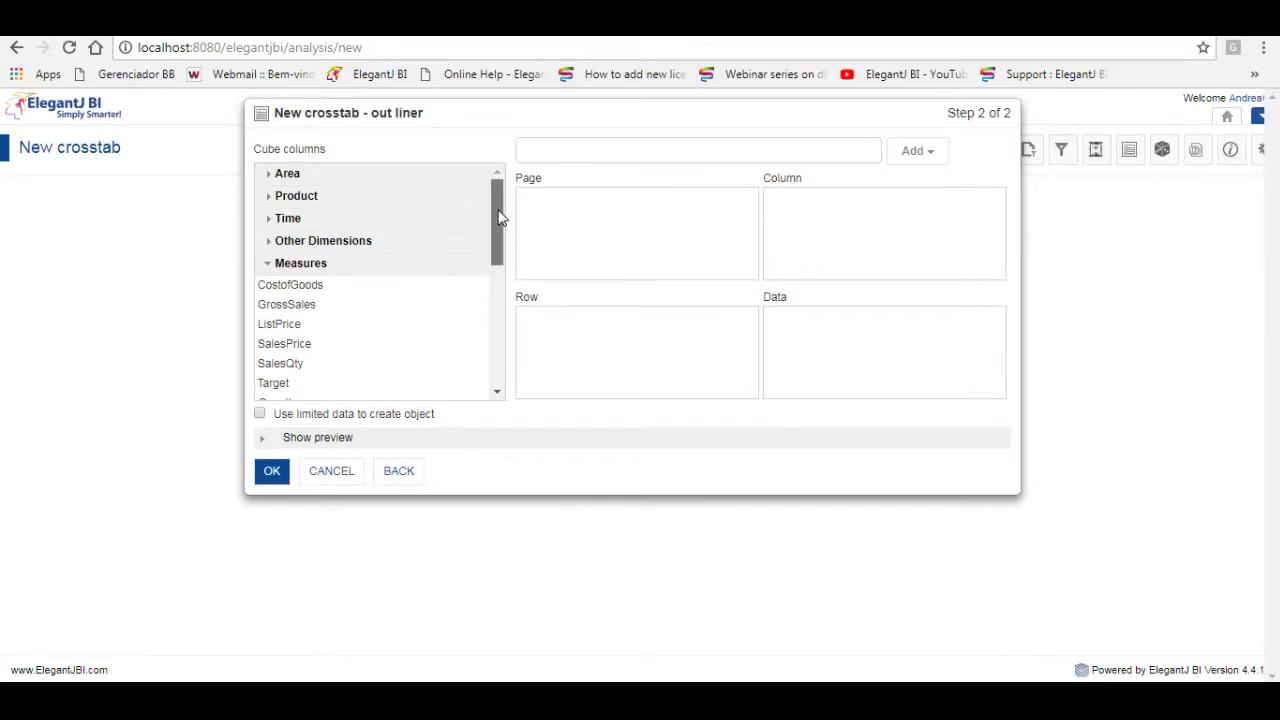
mouse_move(500, 218)
left_mouse_down()
mouse_move(523, 360)
mouse_move(497, 360)
mouse_move(500, 219)
left_mouse_up()
left_click_drag(494, 198, 501, 352)
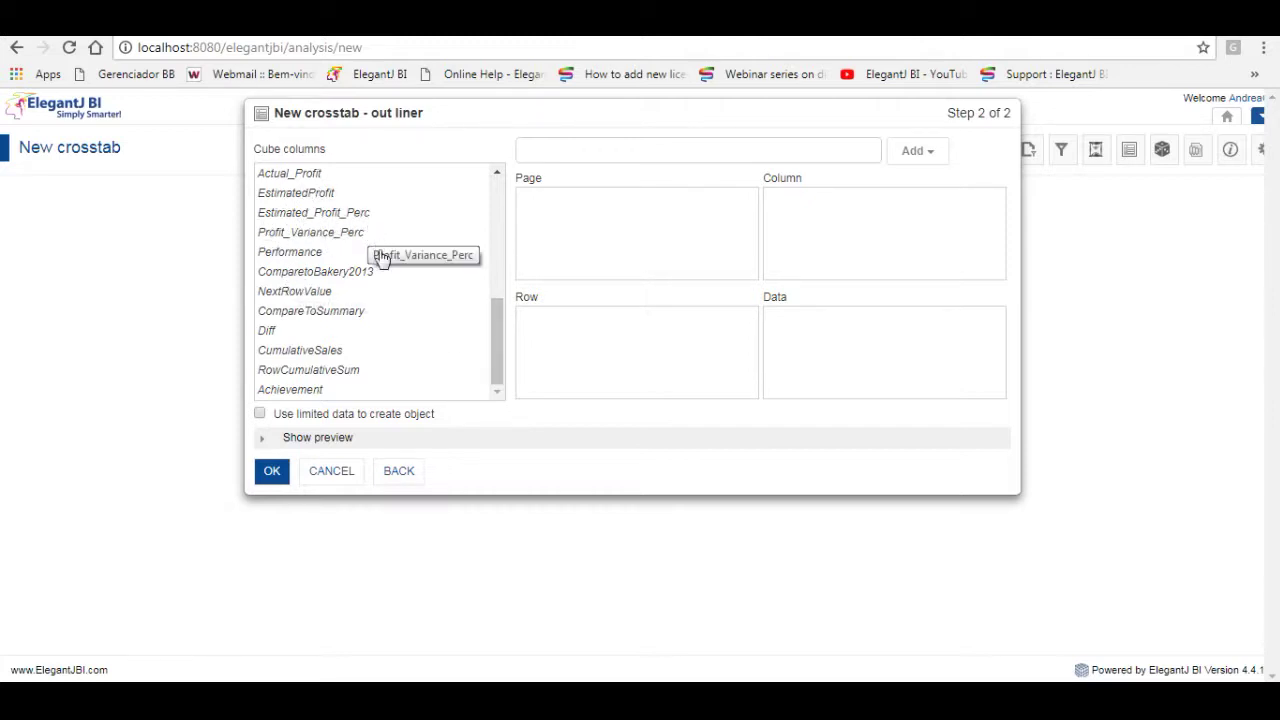
left_click_drag(495, 351, 489, 222)
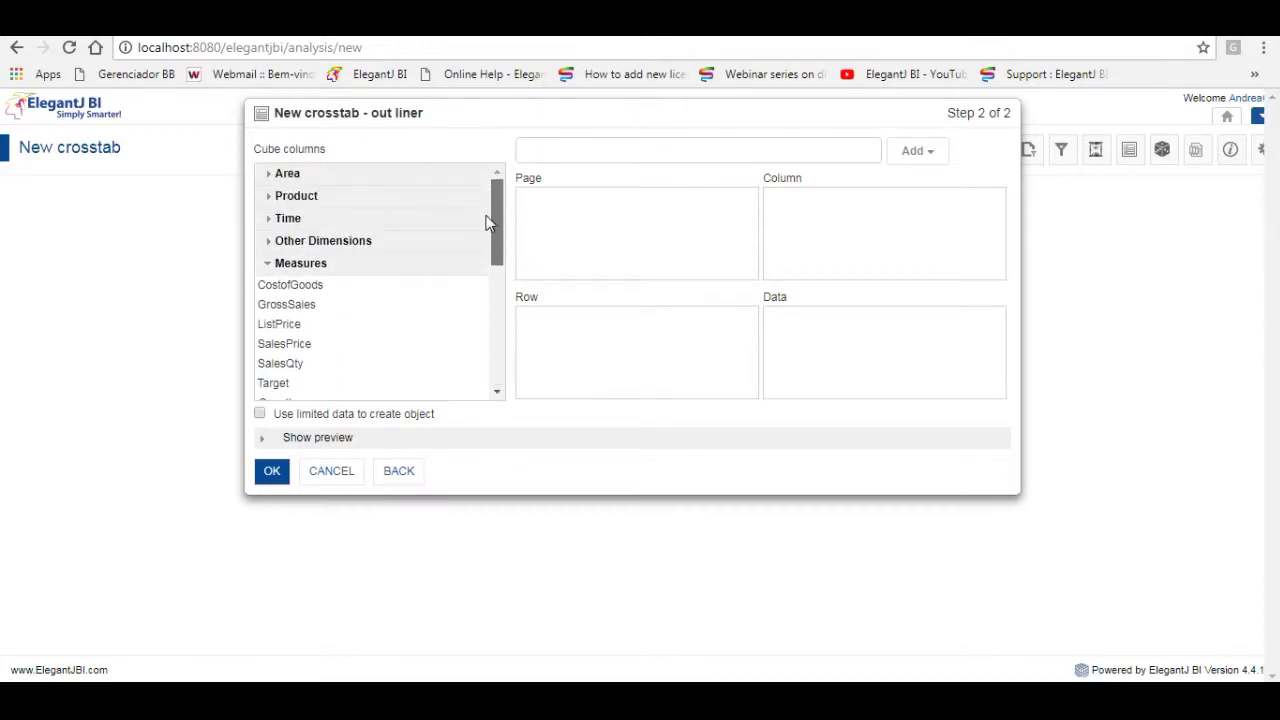
mouse_move(497, 220)
left_mouse_down()
mouse_move(505, 253)
mouse_move(494, 211)
left_mouse_up()
left_click_drag(503, 220, 508, 236)
scroll(349, 309, "down", 3)
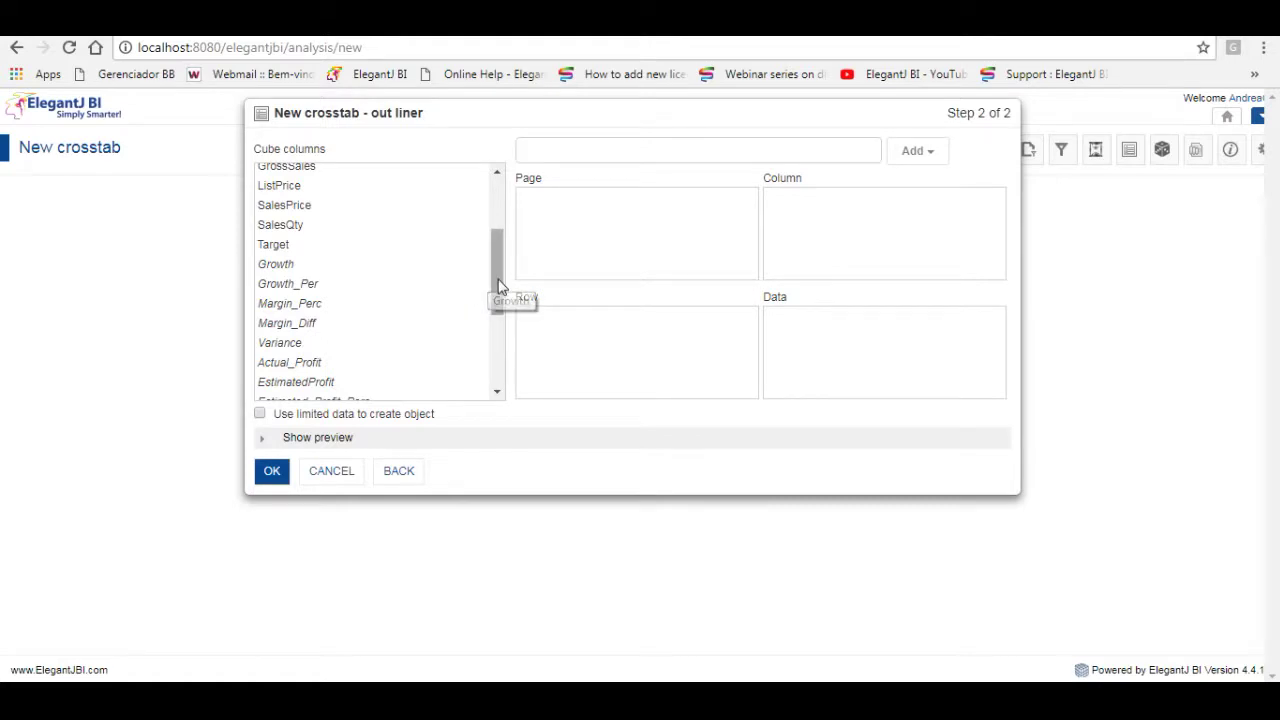
left_click_drag(500, 287, 508, 223)
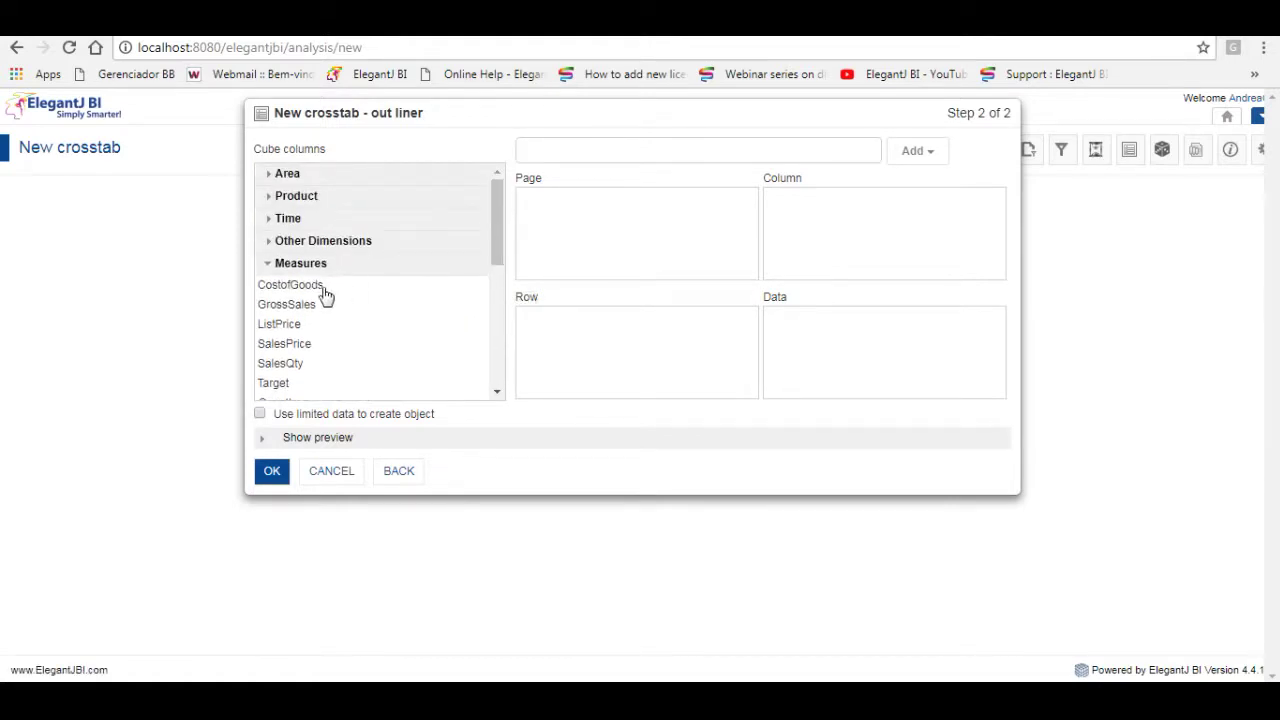
left_click(270, 265)
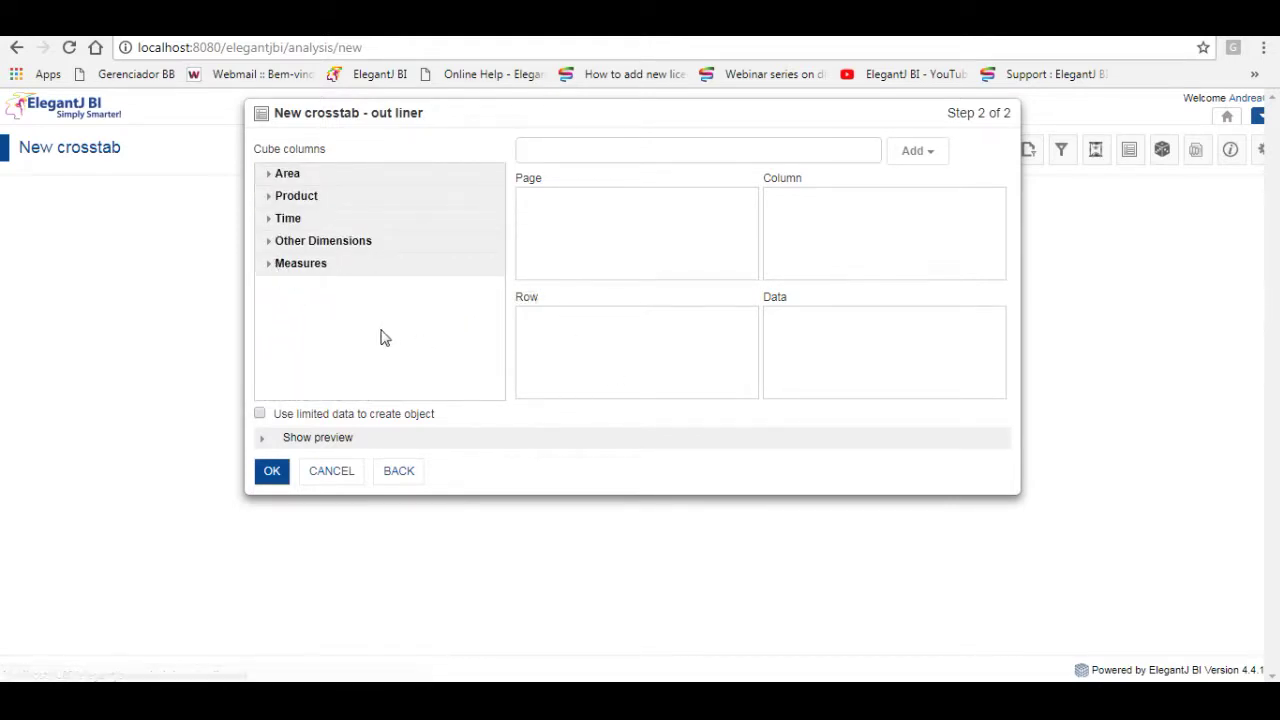
Assign Year from the Time dimension to Column and ProductCategory from the Product dimension to Row
left_click(273, 221)
left_click_drag(266, 242, 803, 224)
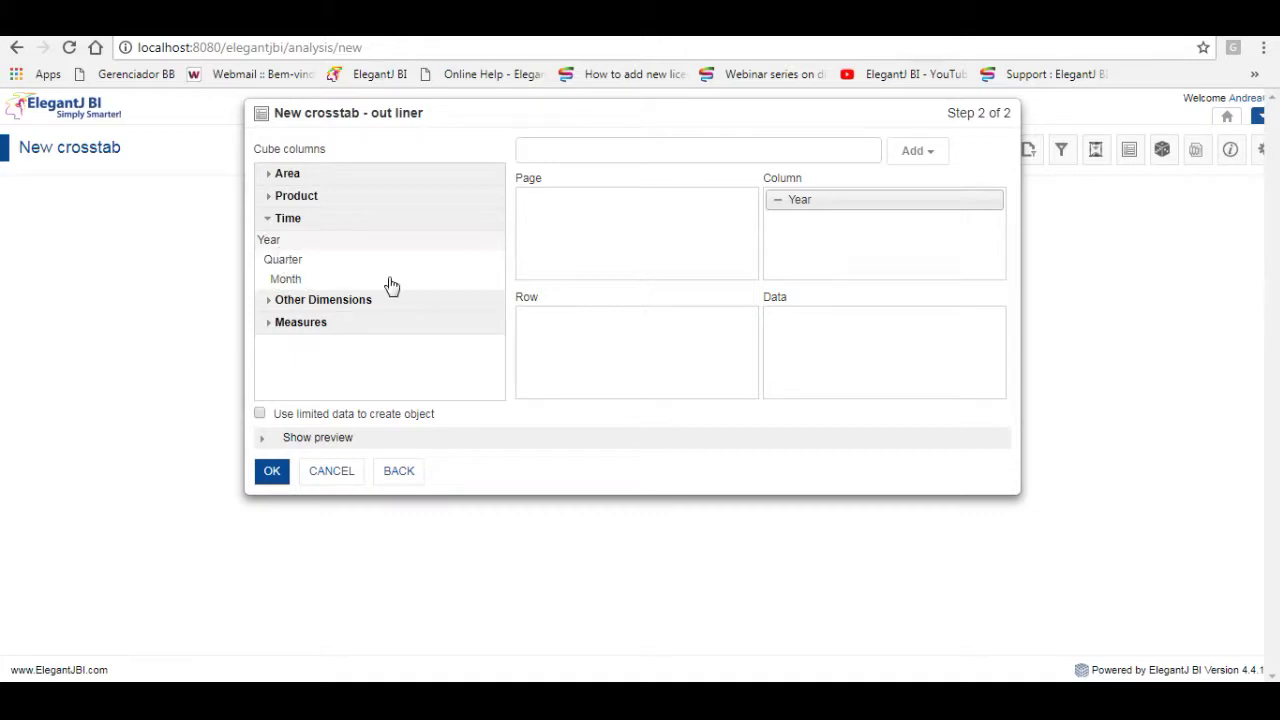
left_click(323, 221)
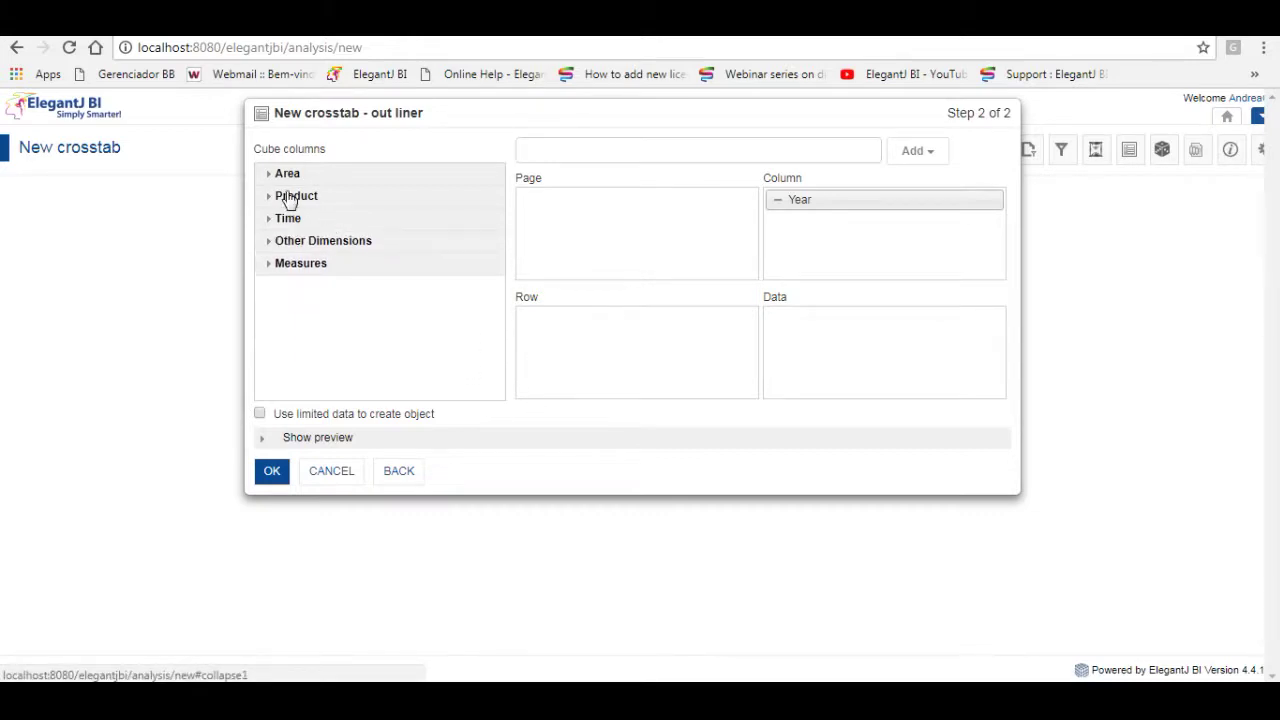
left_click(290, 199)
left_click_drag(338, 224, 575, 340)
Assign the GrossSales measure to Data, then preview the layout and create the crosstab
left_click(285, 304)
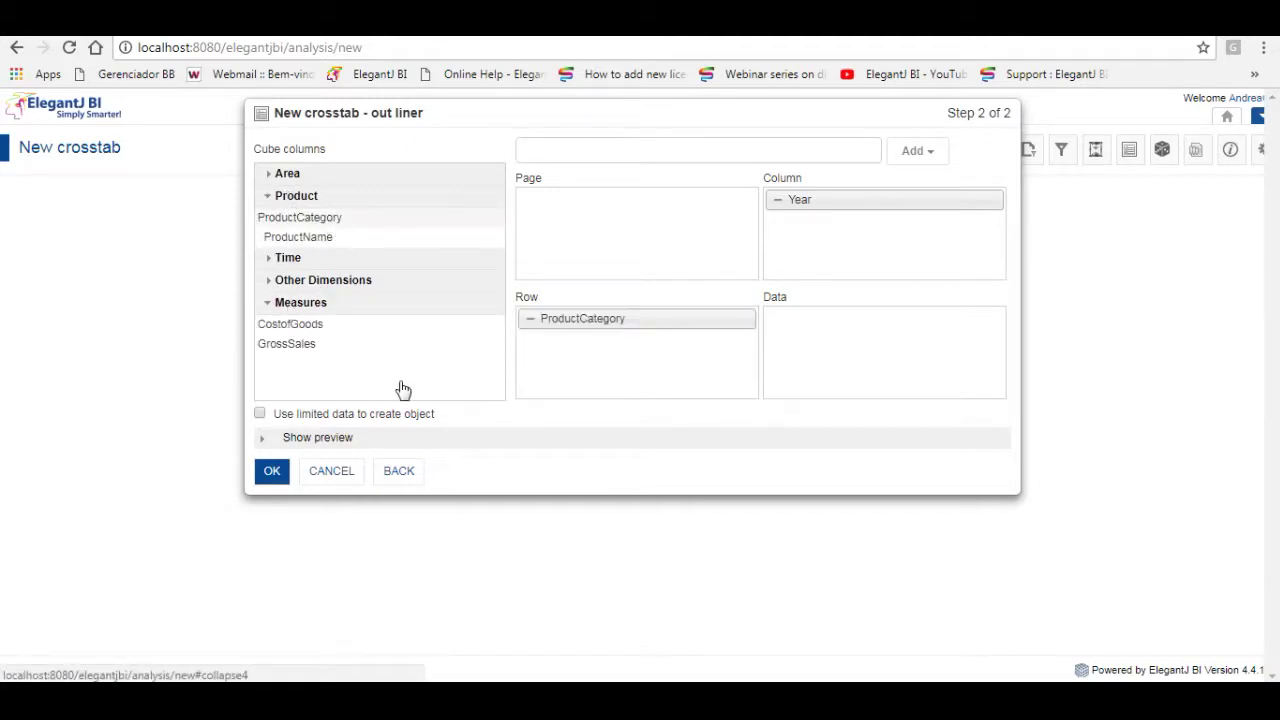
left_click_drag(294, 352, 830, 348)
left_click(342, 442)
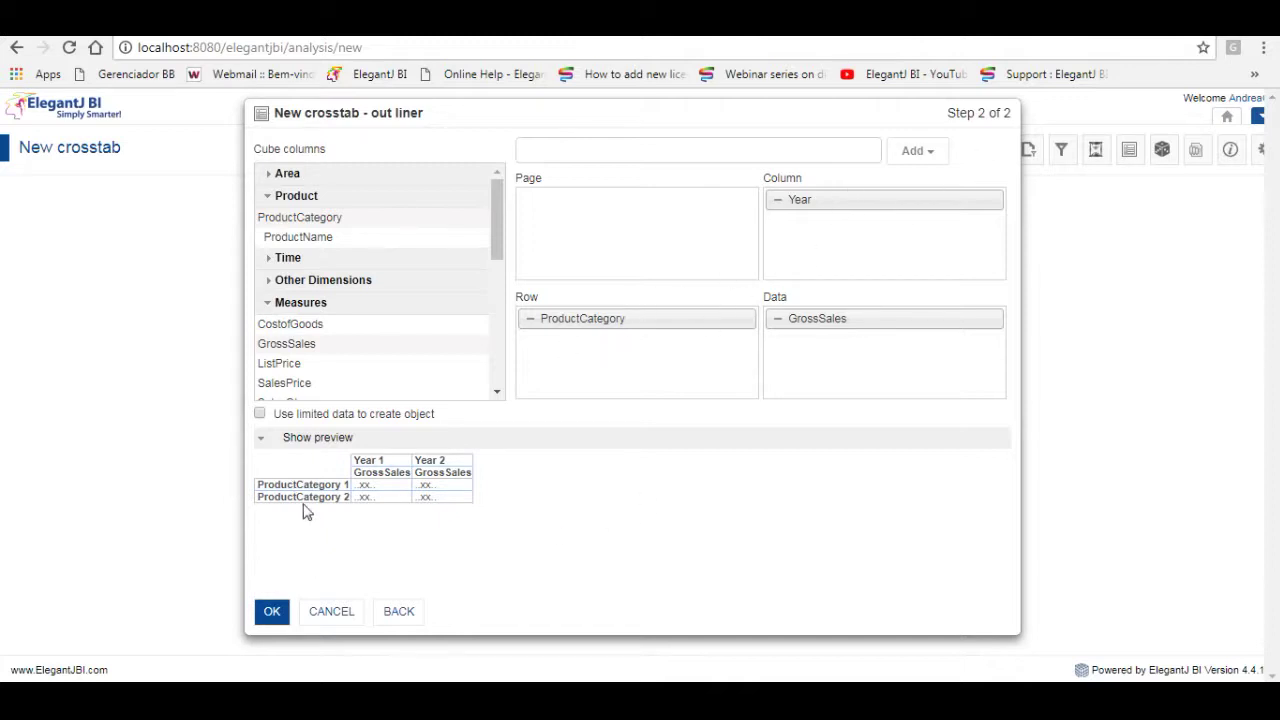
left_click(273, 614)
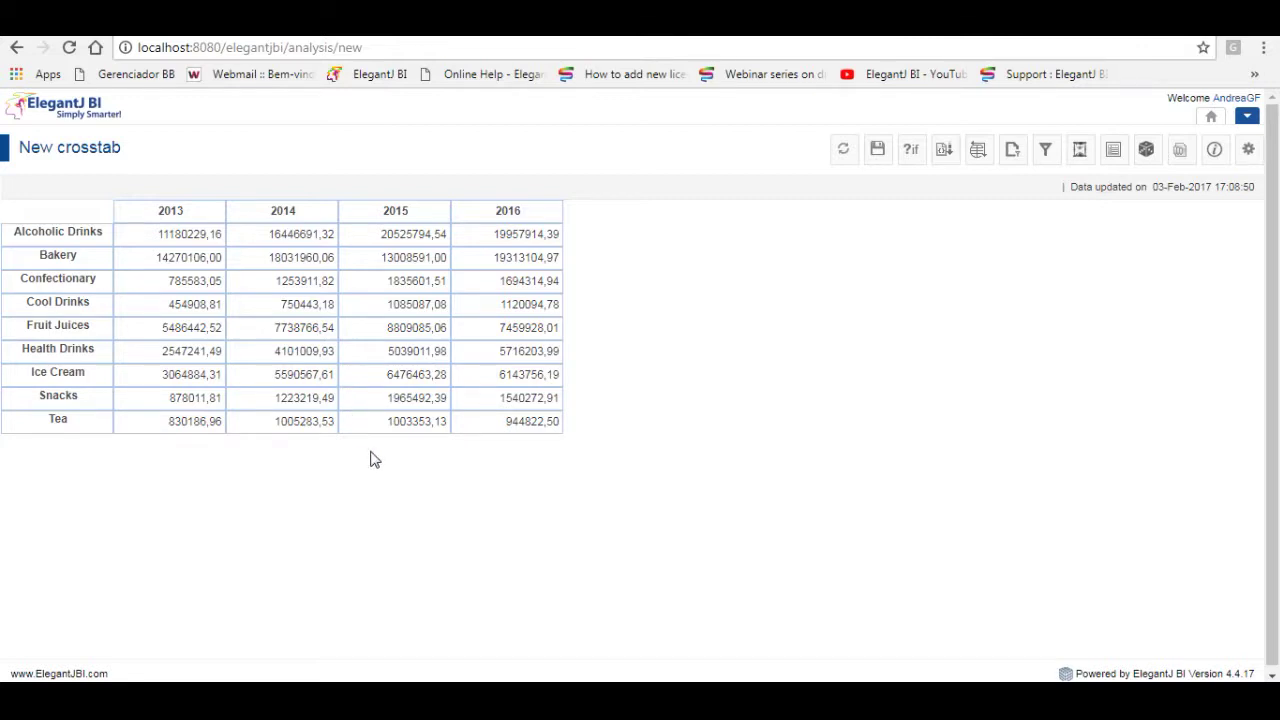
Start saving the crosstab, using VendasPorCategoria as both its name and its title
left_click(877, 149)
left_click(470, 167)
type("VendasPorCateg")
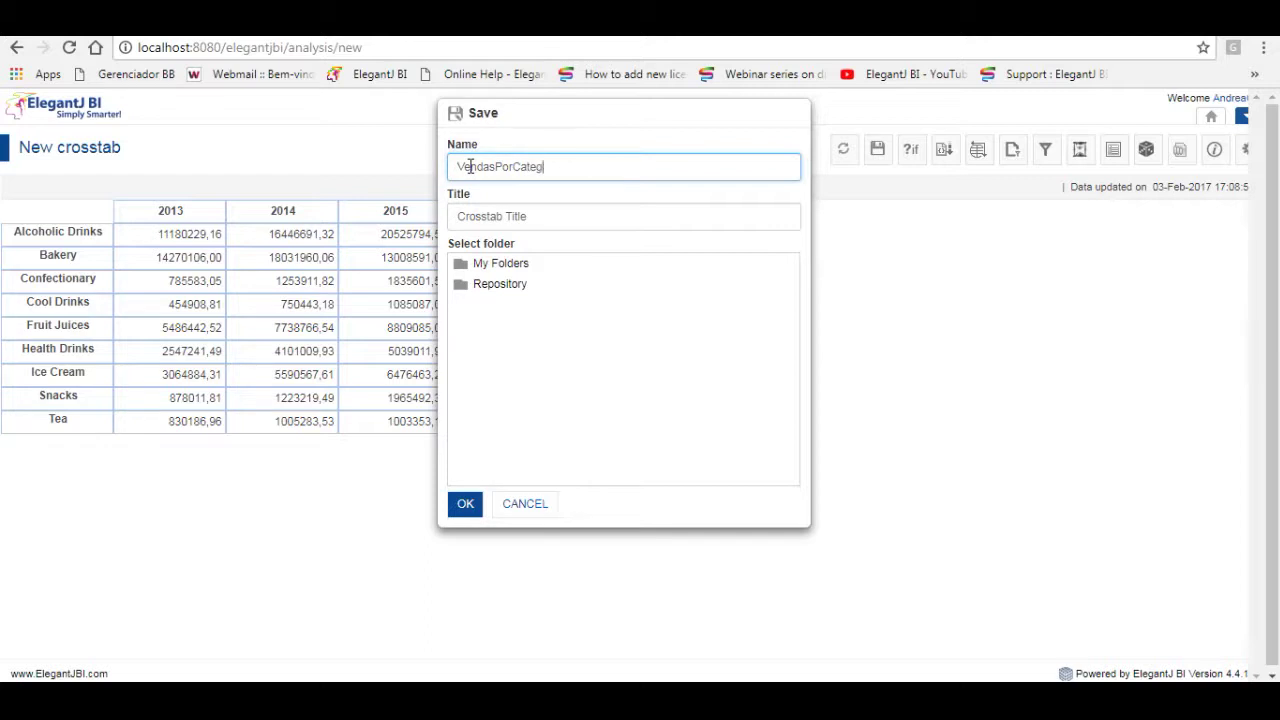
type("oria")
left_click_drag(580, 166, 433, 172)
key("ctrl+c")
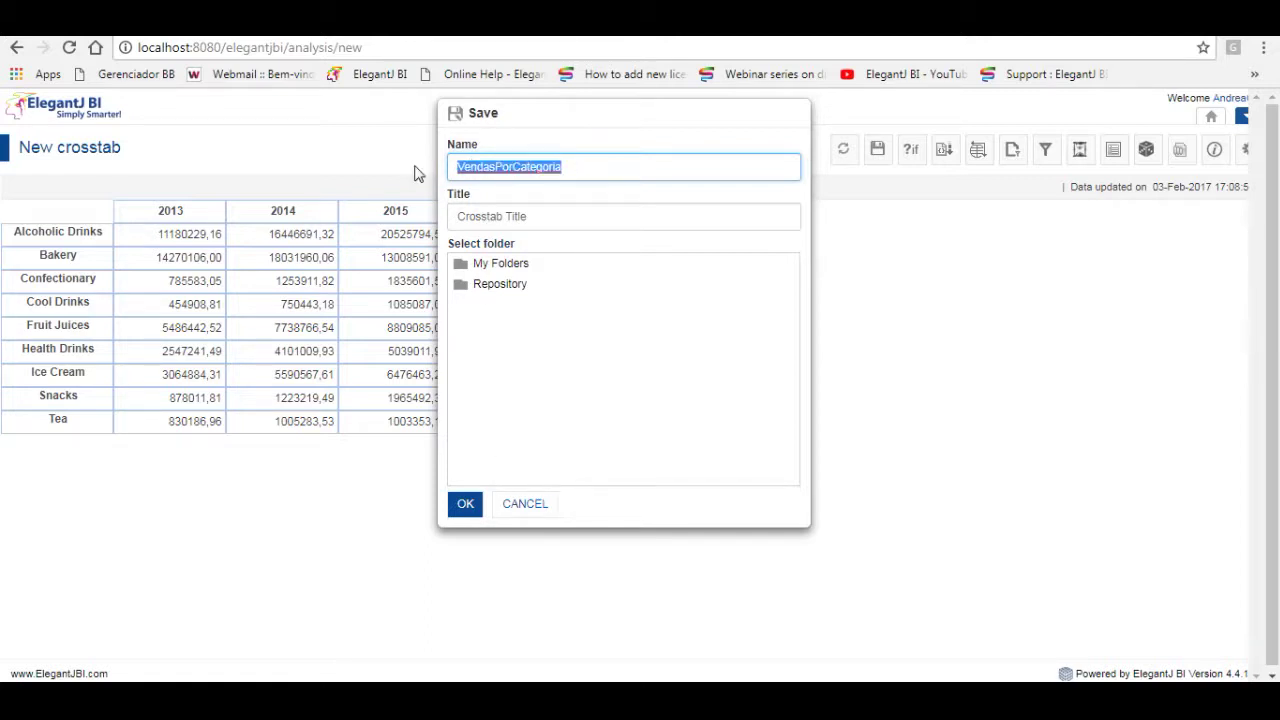
left_click_drag(543, 215, 405, 210)
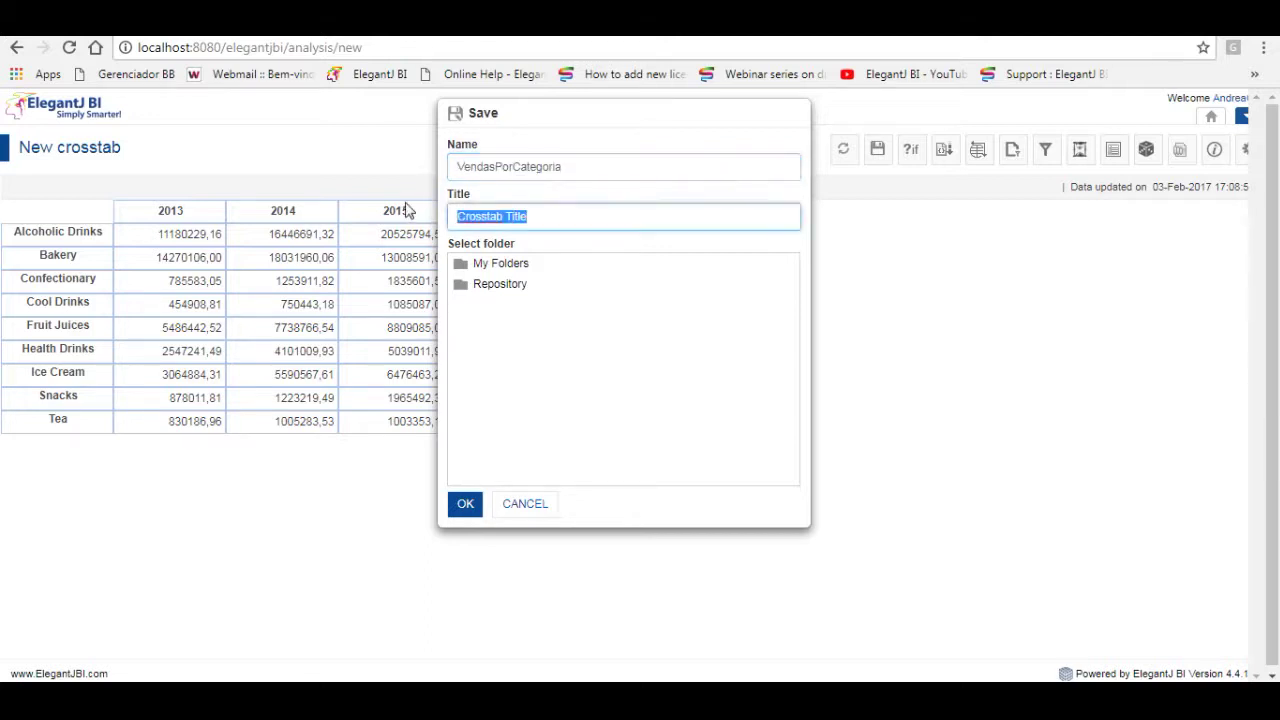
key("ctrl+v")
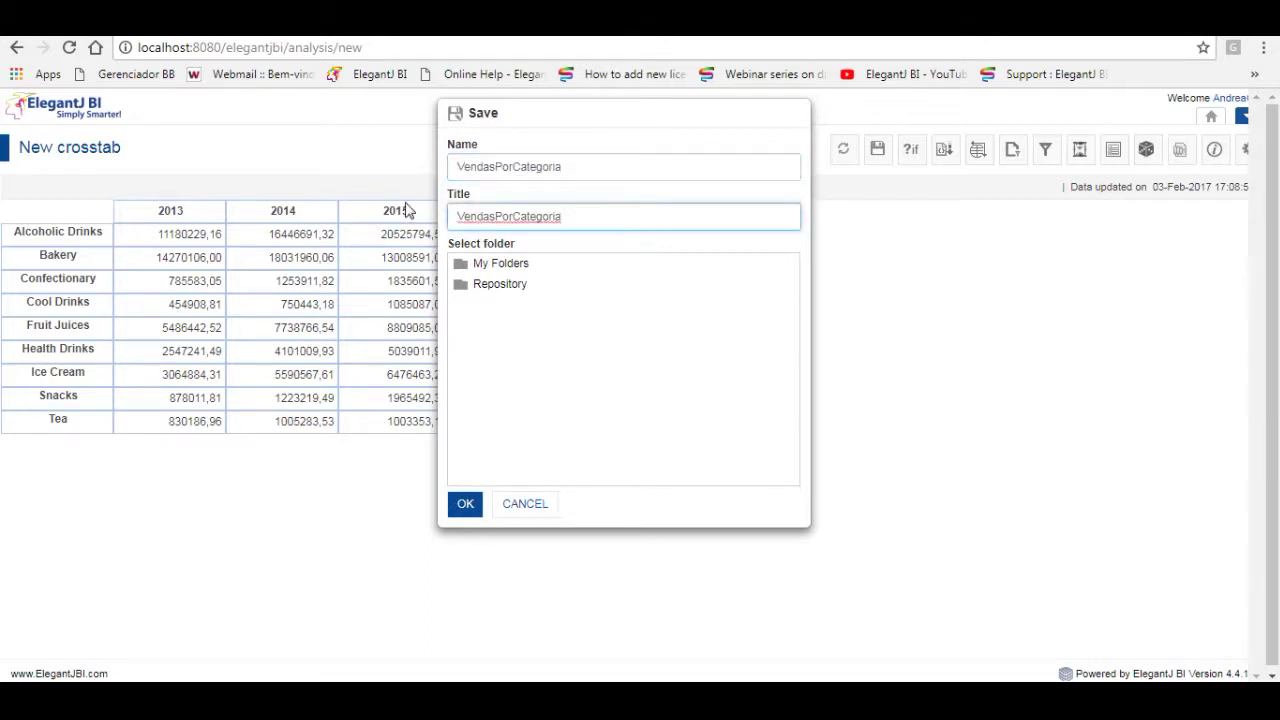
Choose the Treinamento folder in the Repository and save the crosstab there
left_click(497, 285)
left_click(522, 408)
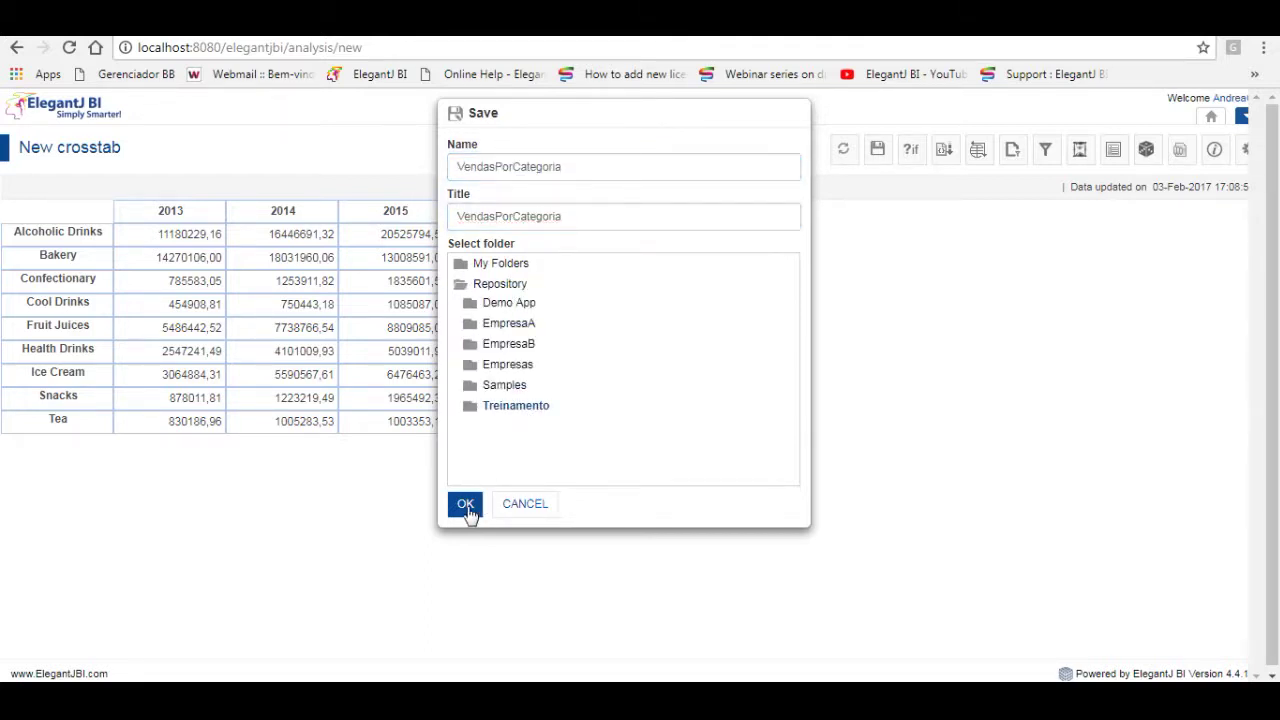
left_click(467, 508)
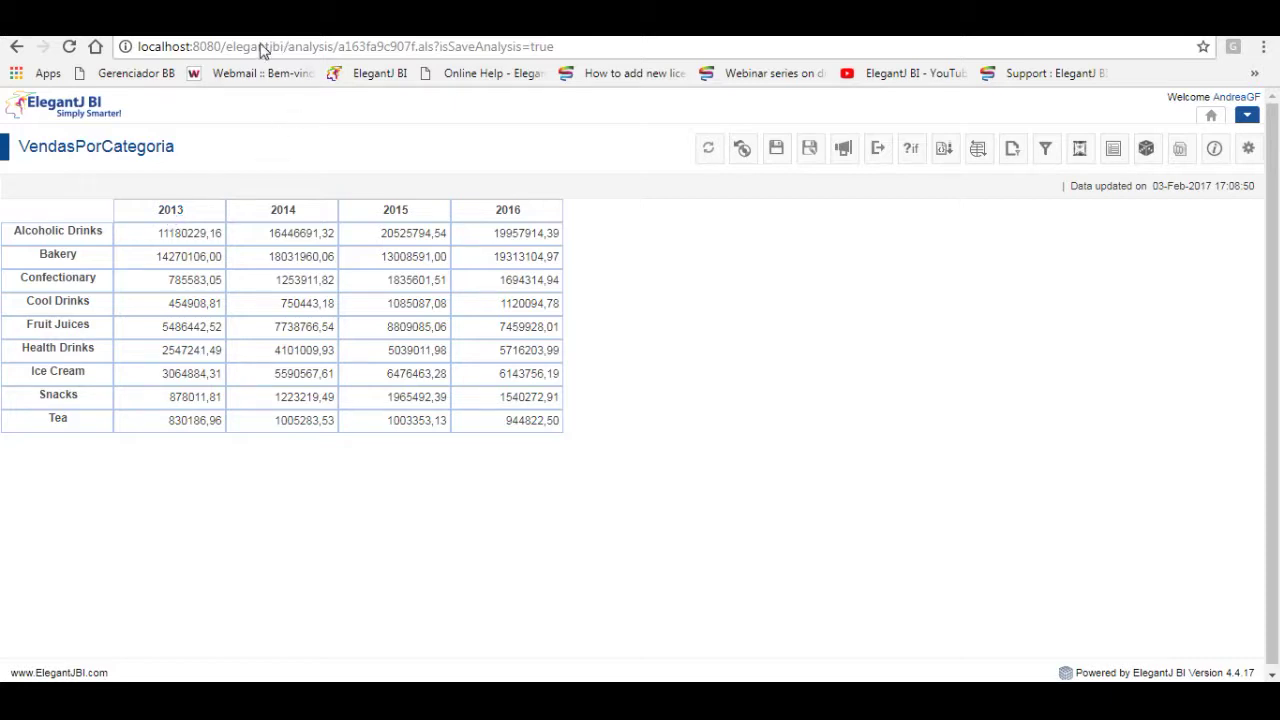
Drill down through 2013 and its second quarter to the months, then return to the yearly columns
left_click(174, 214)
left_click(171, 212)
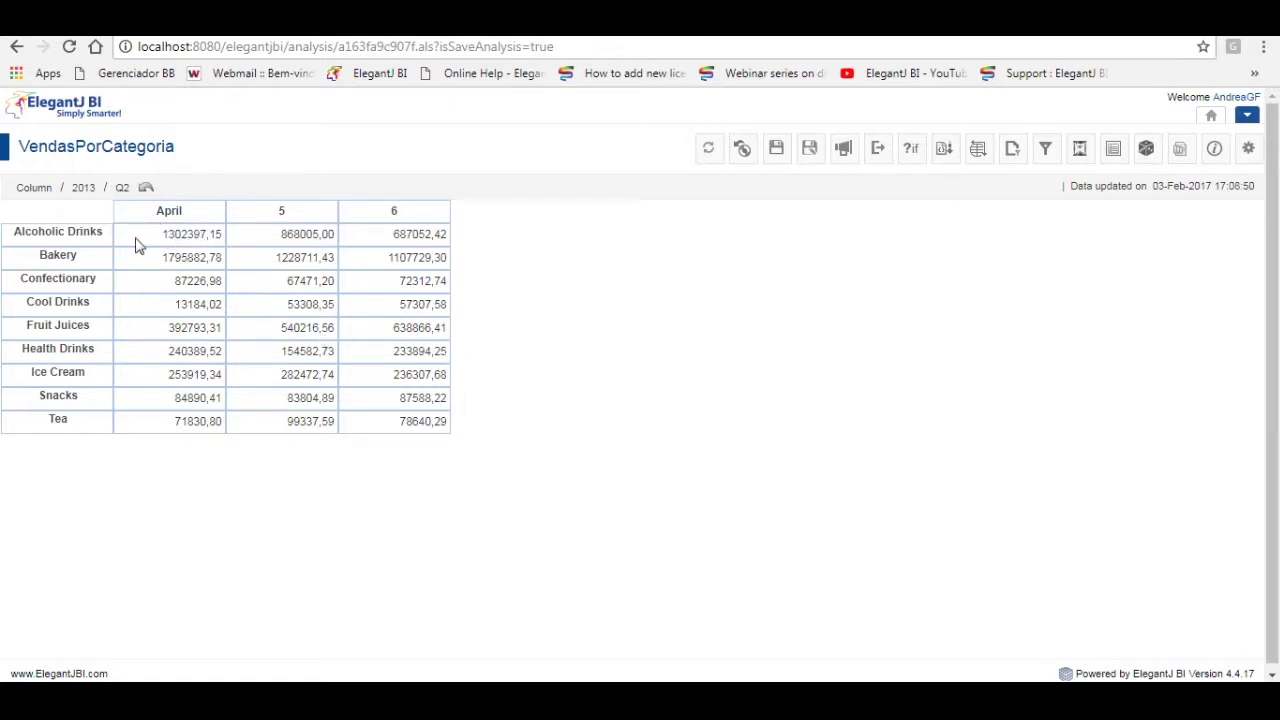
left_click(38, 190)
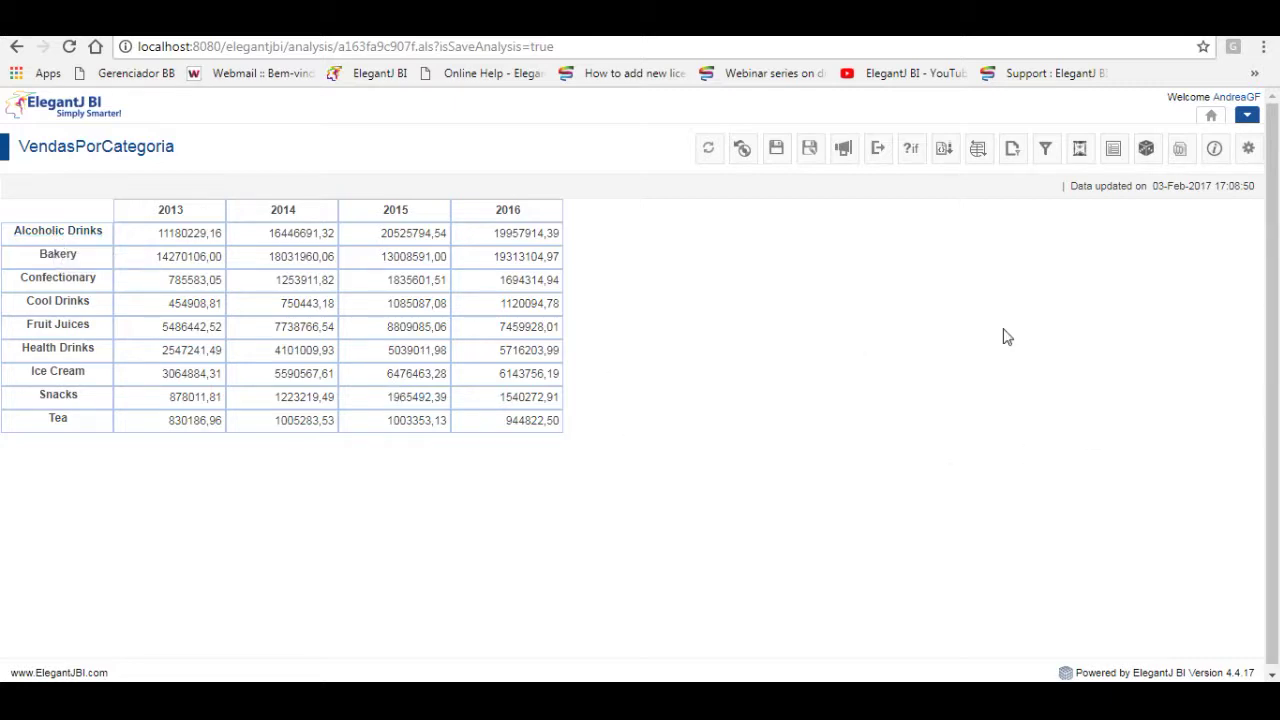
Open the crosstab's outliner, examine the level order of the Time and Product hierarchies, and close it
left_click(1114, 152)
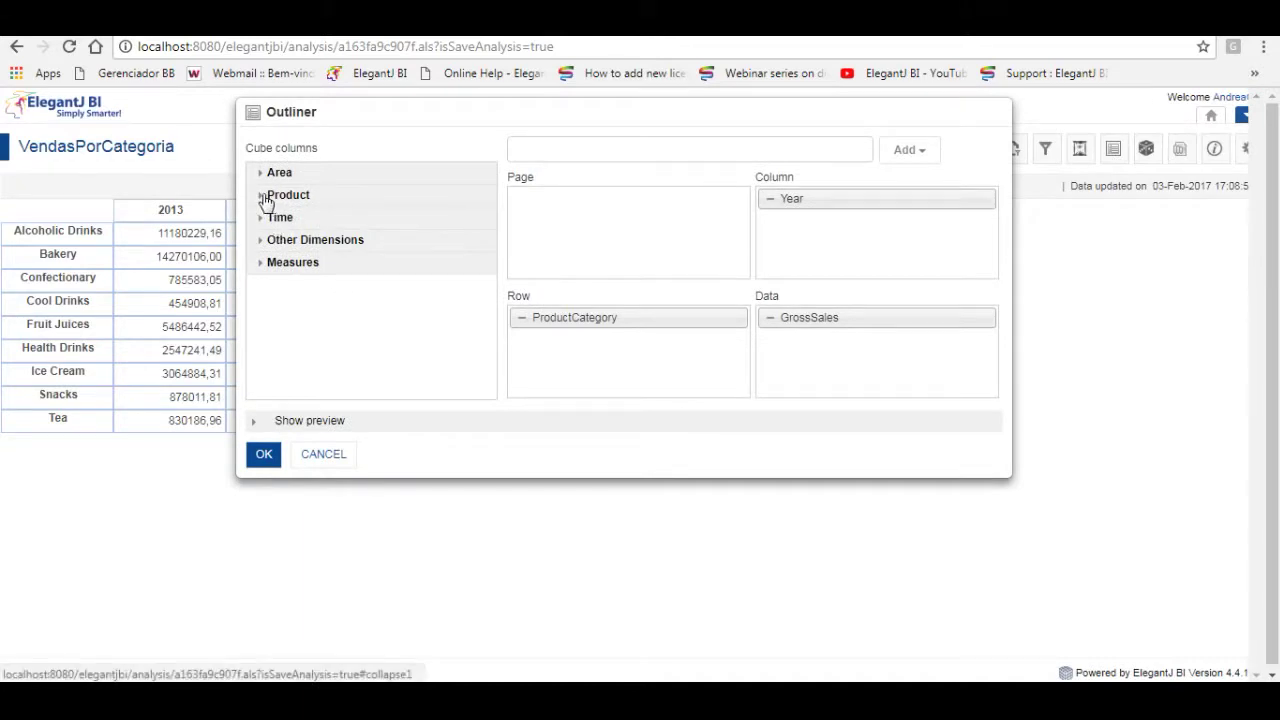
left_click(272, 217)
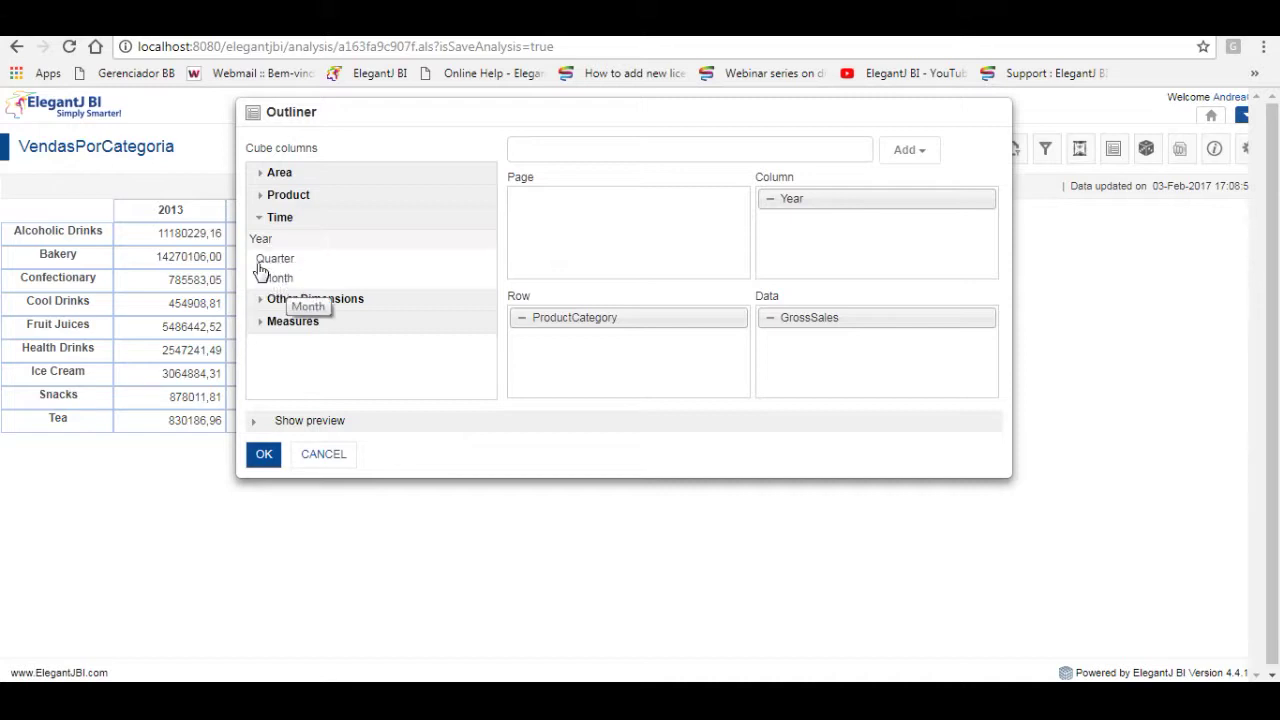
left_click_drag(260, 240, 277, 274)
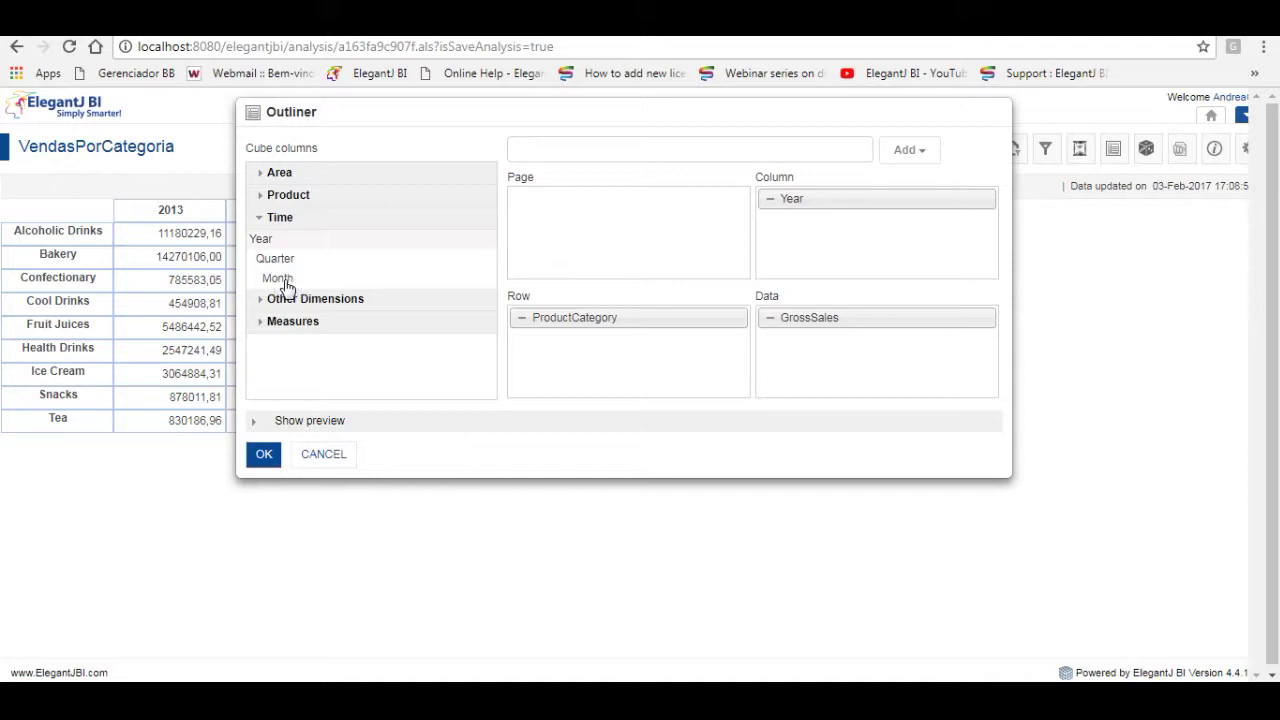
left_click(266, 217)
left_click(270, 196)
left_click_drag(272, 213, 280, 238)
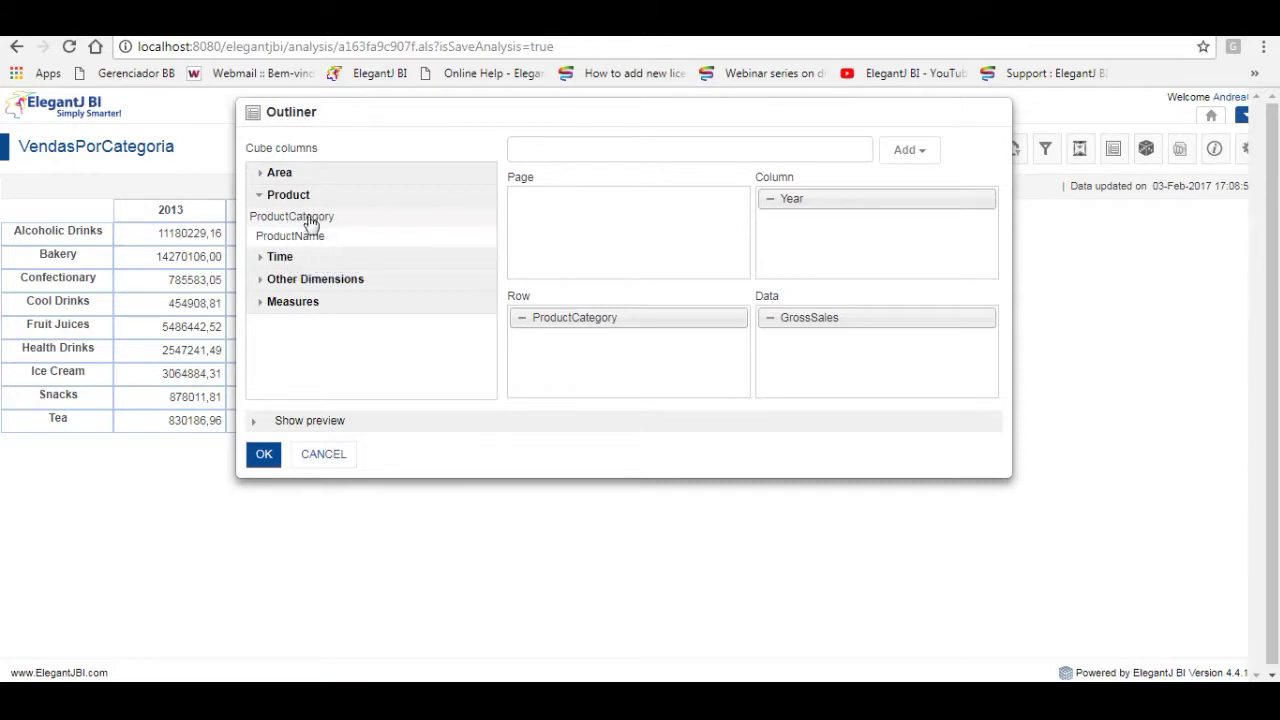
left_click_drag(331, 222, 289, 251)
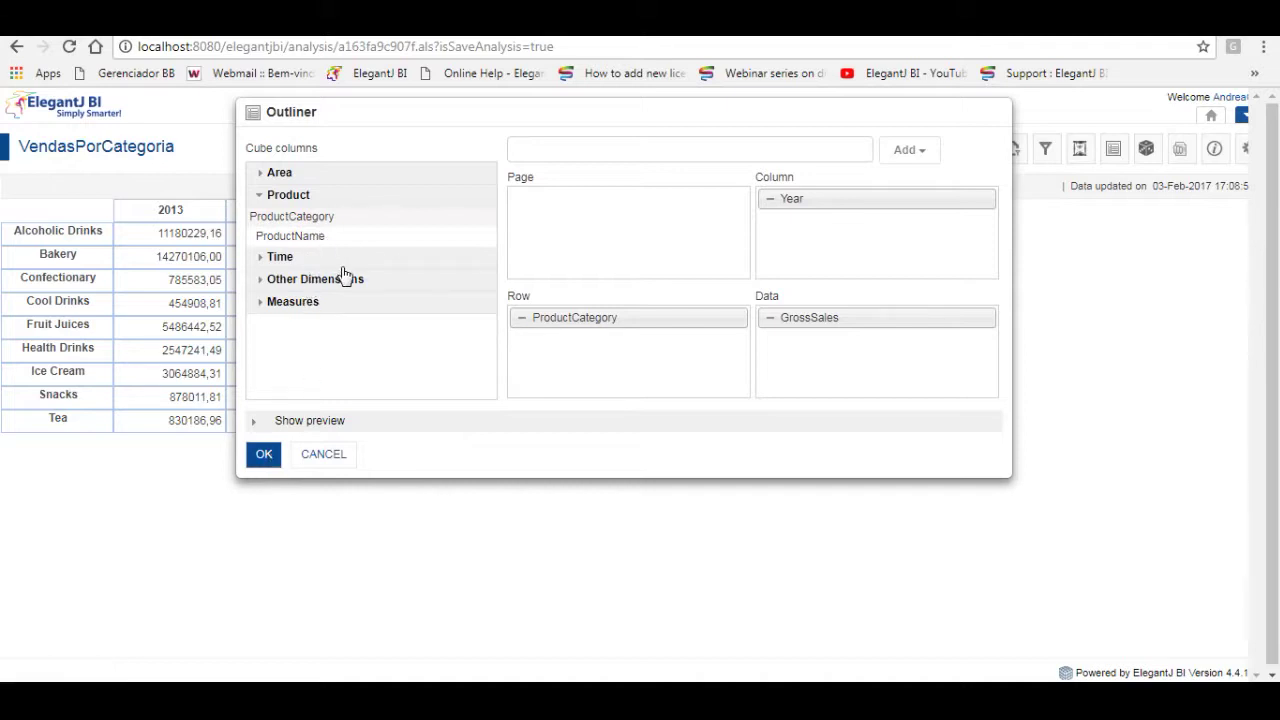
left_click_drag(349, 221, 384, 249)
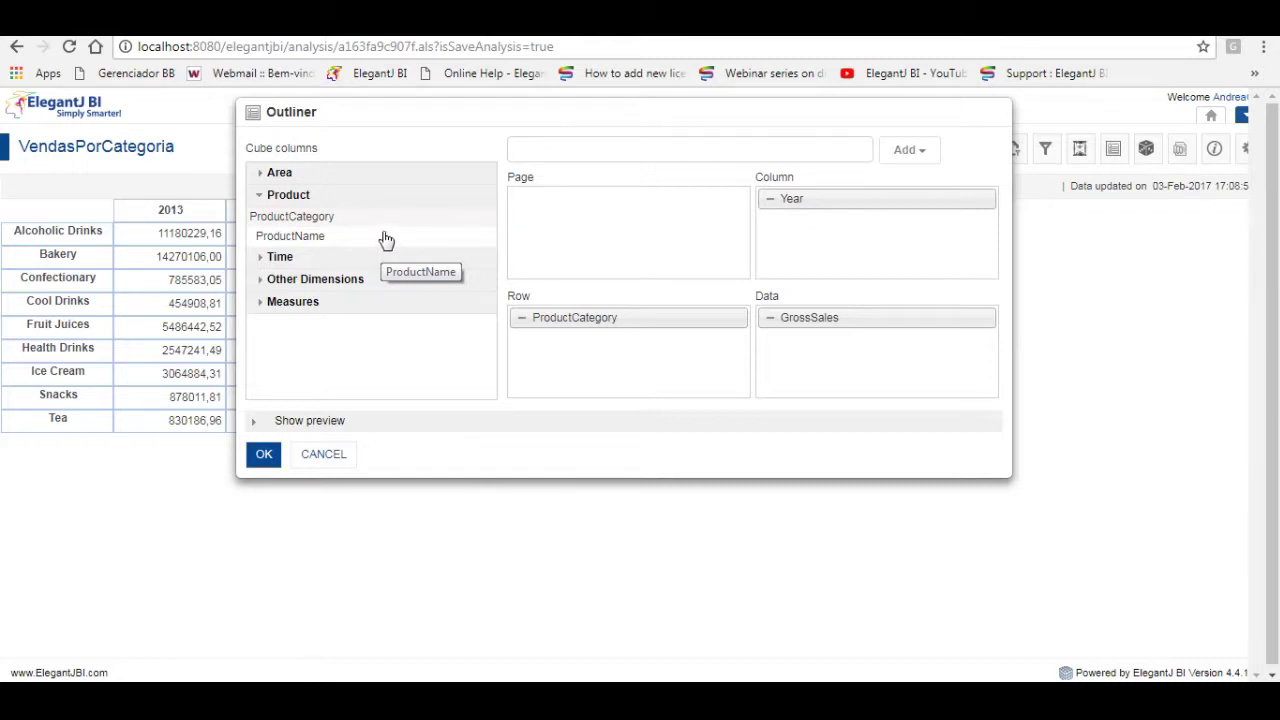
left_click(273, 459)
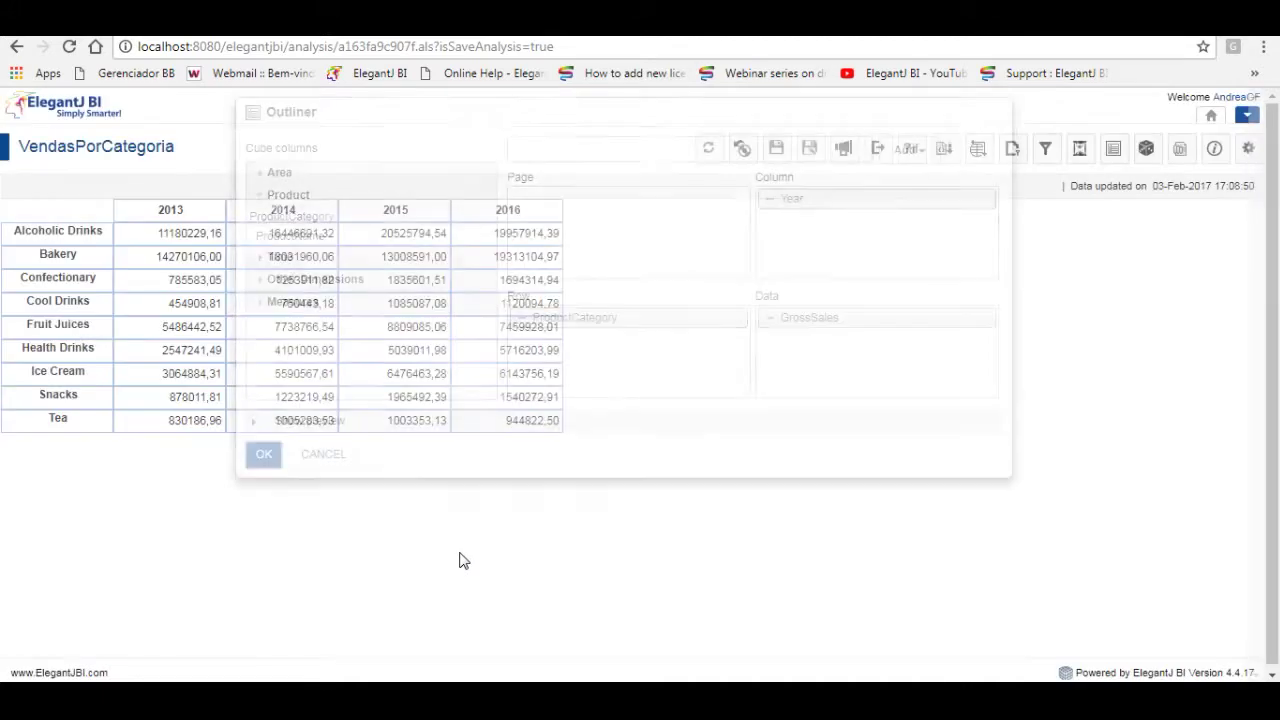
Drill down into the Alcoholic Drinks row to view its products, then return to the category level
left_click(58, 233)
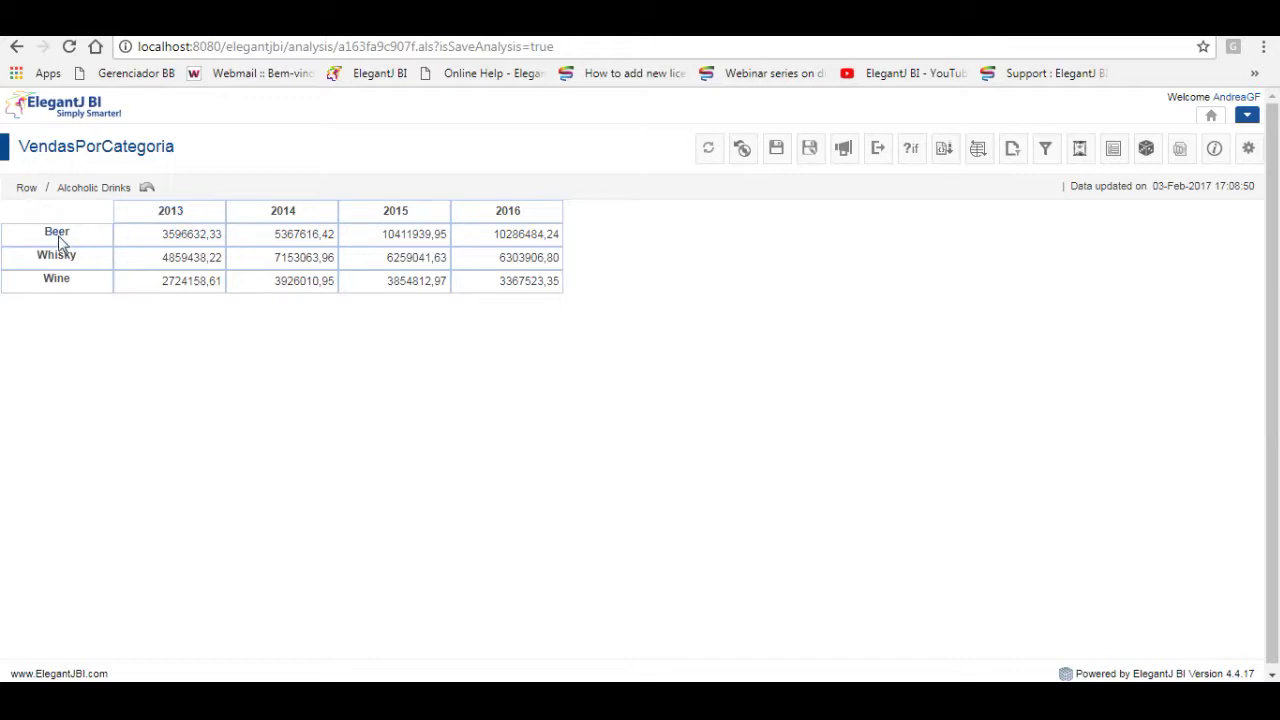
left_click(26, 187)
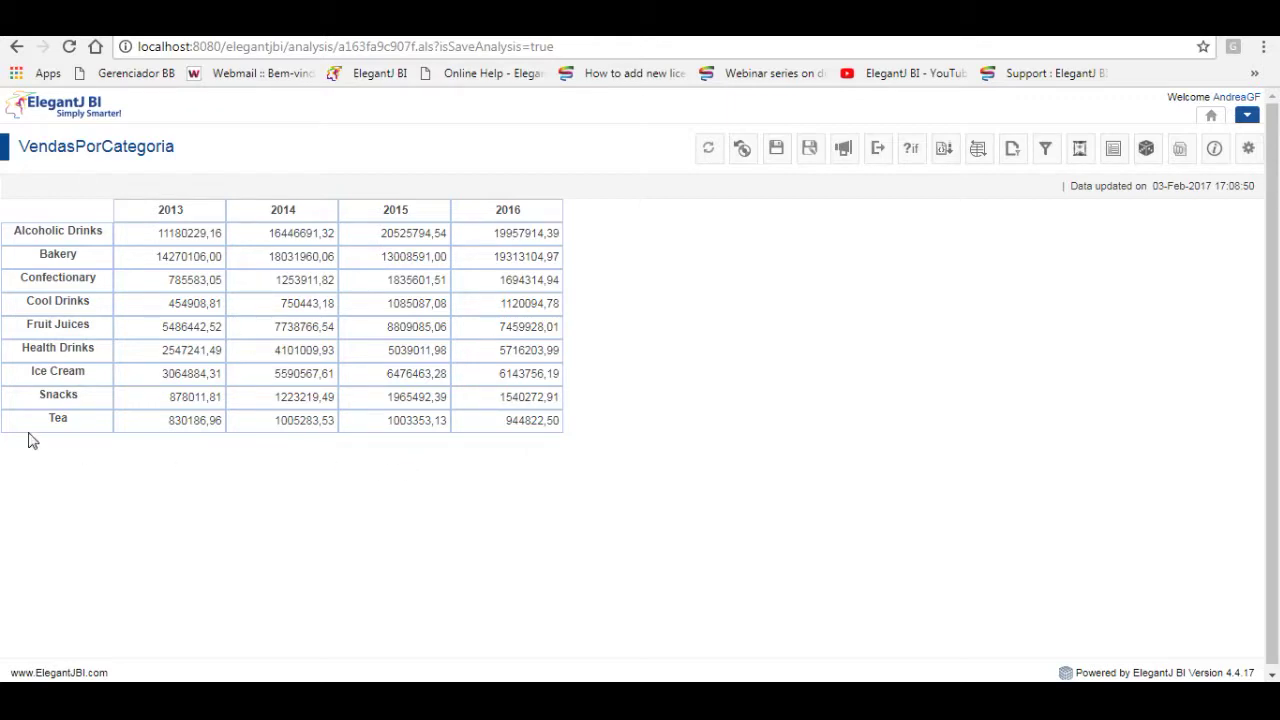
Add State as a second row level beside the product categories
right_click(80, 241)
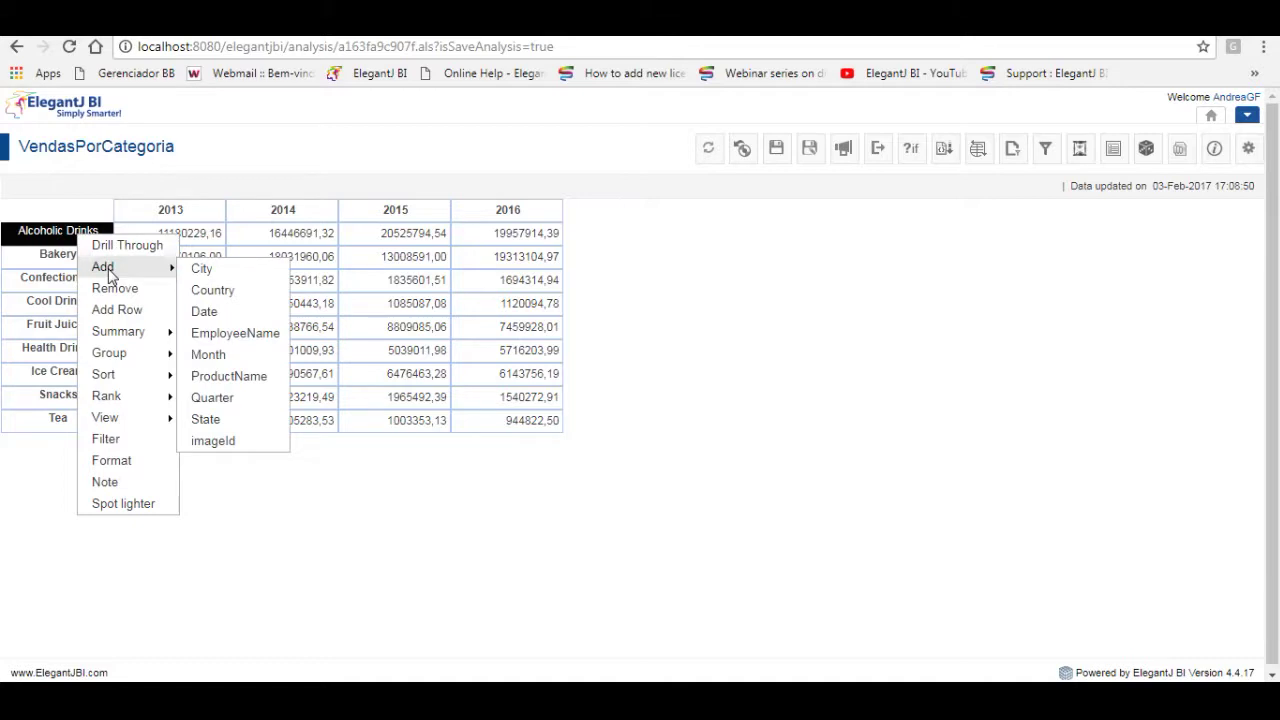
mouse_move(112, 271)
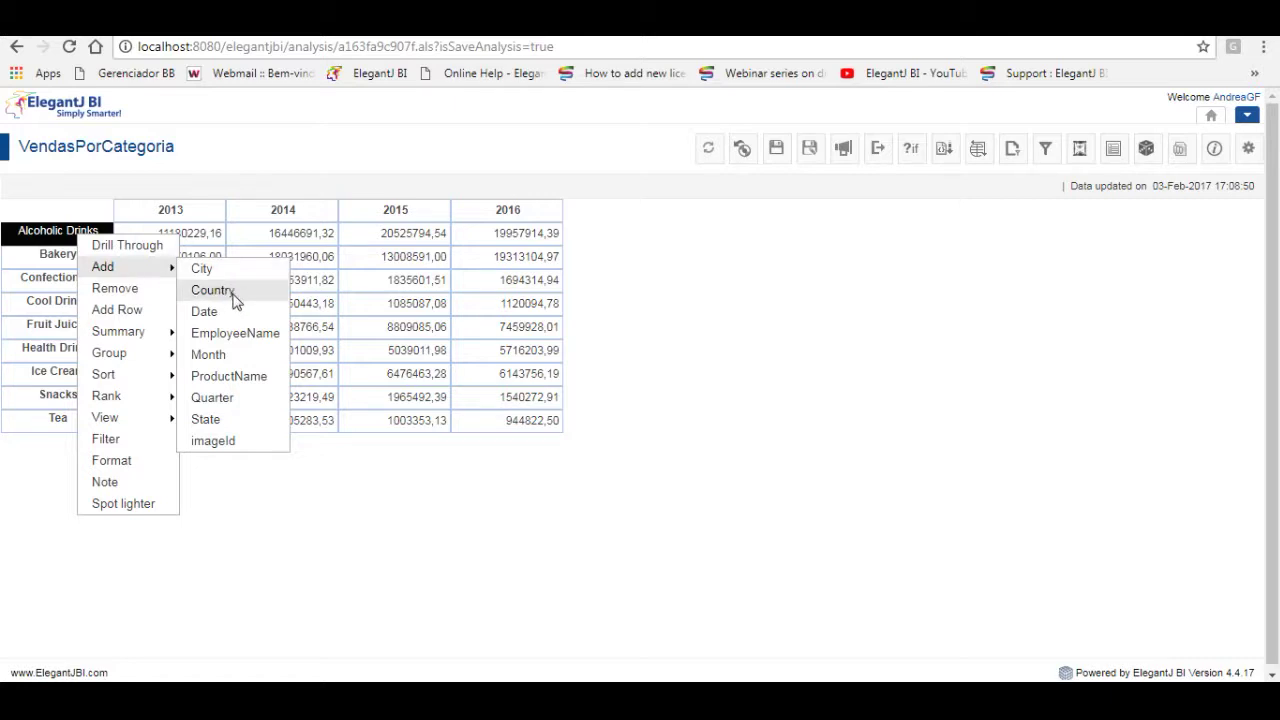
left_click(245, 420)
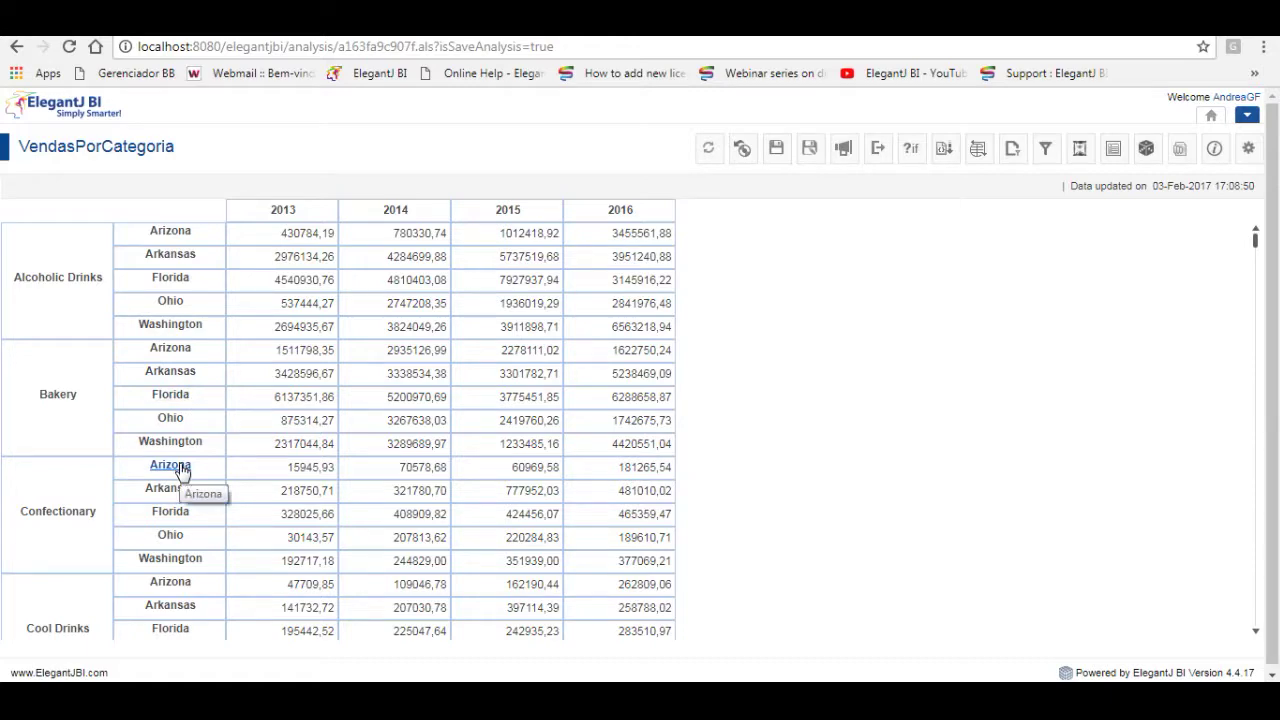
Reorder the crosstab's row levels so State comes before ProductCategory, and apply the layout
left_click(1113, 152)
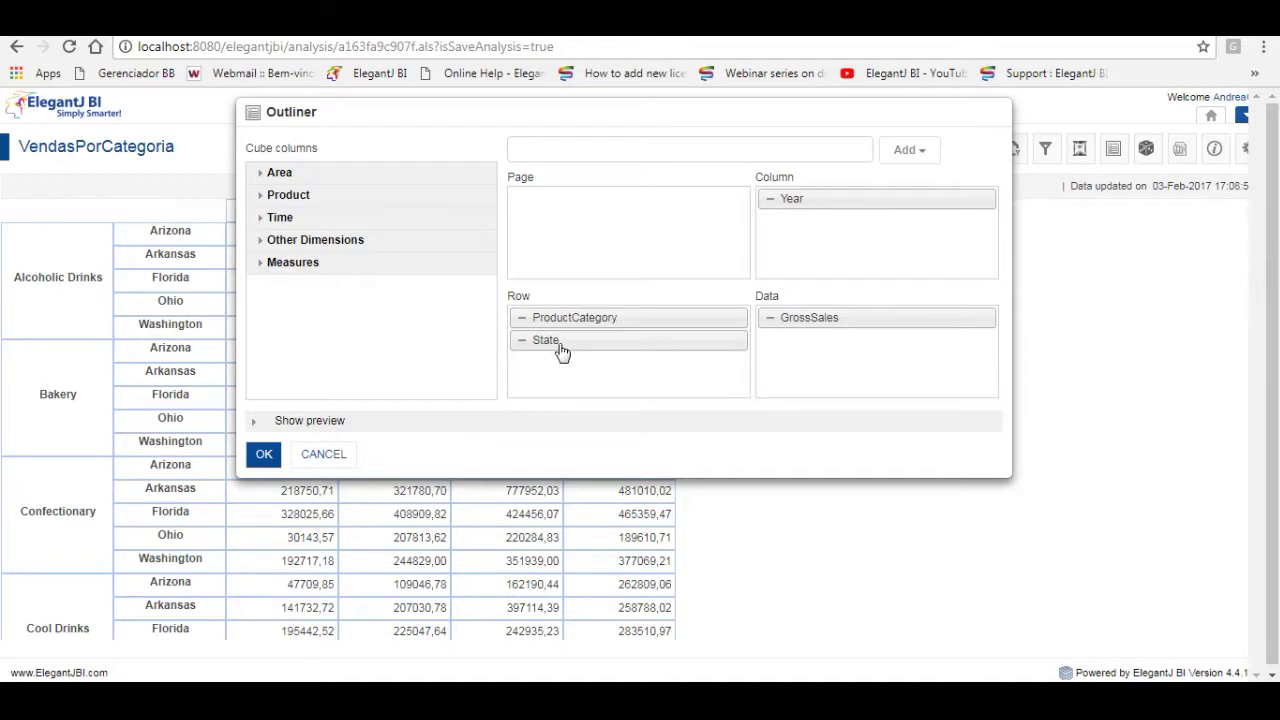
left_click_drag(566, 339, 551, 317)
left_click(265, 455)
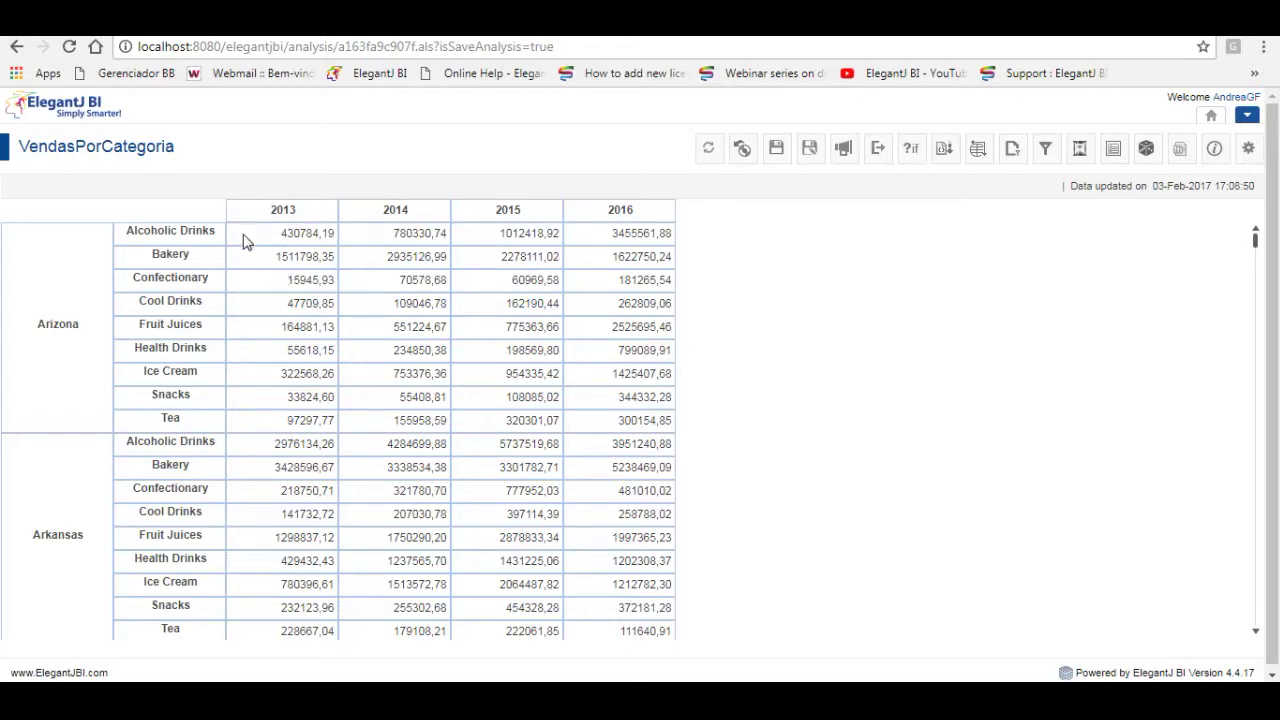
Remove State from the crosstab's row levels, leaving only ProductCategory, and apply the layout
left_click(1113, 150)
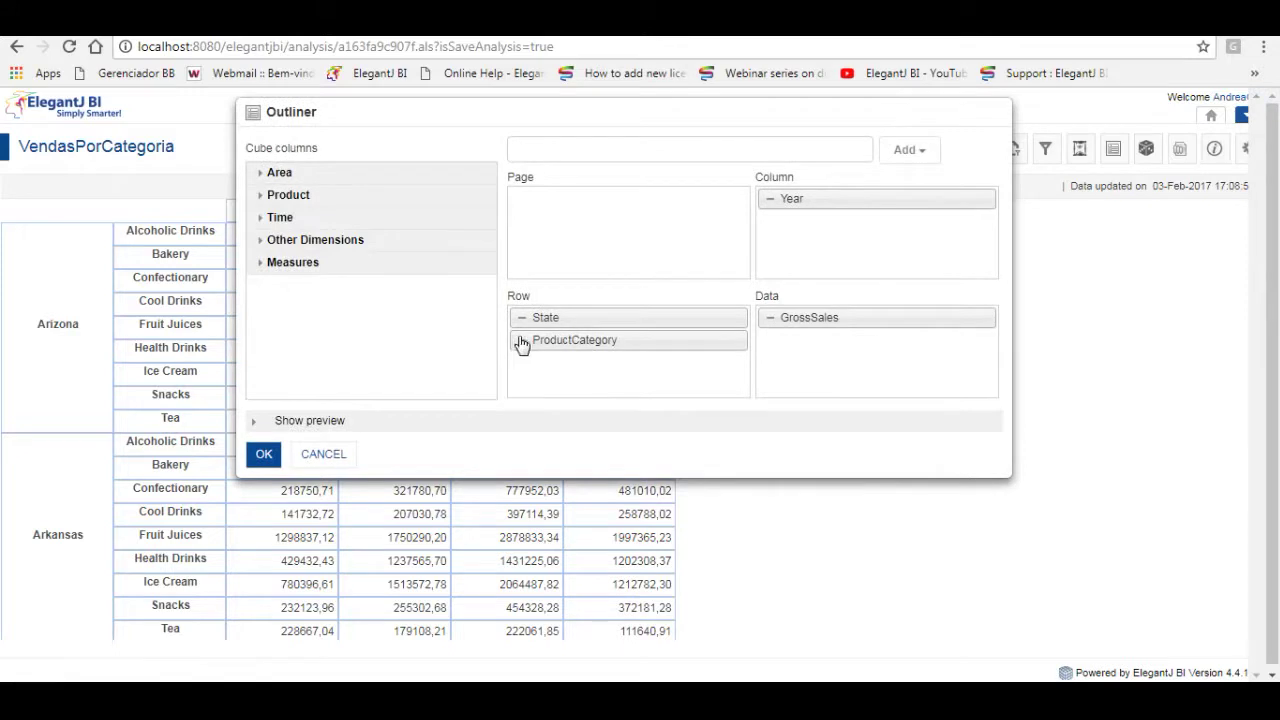
left_click(521, 319)
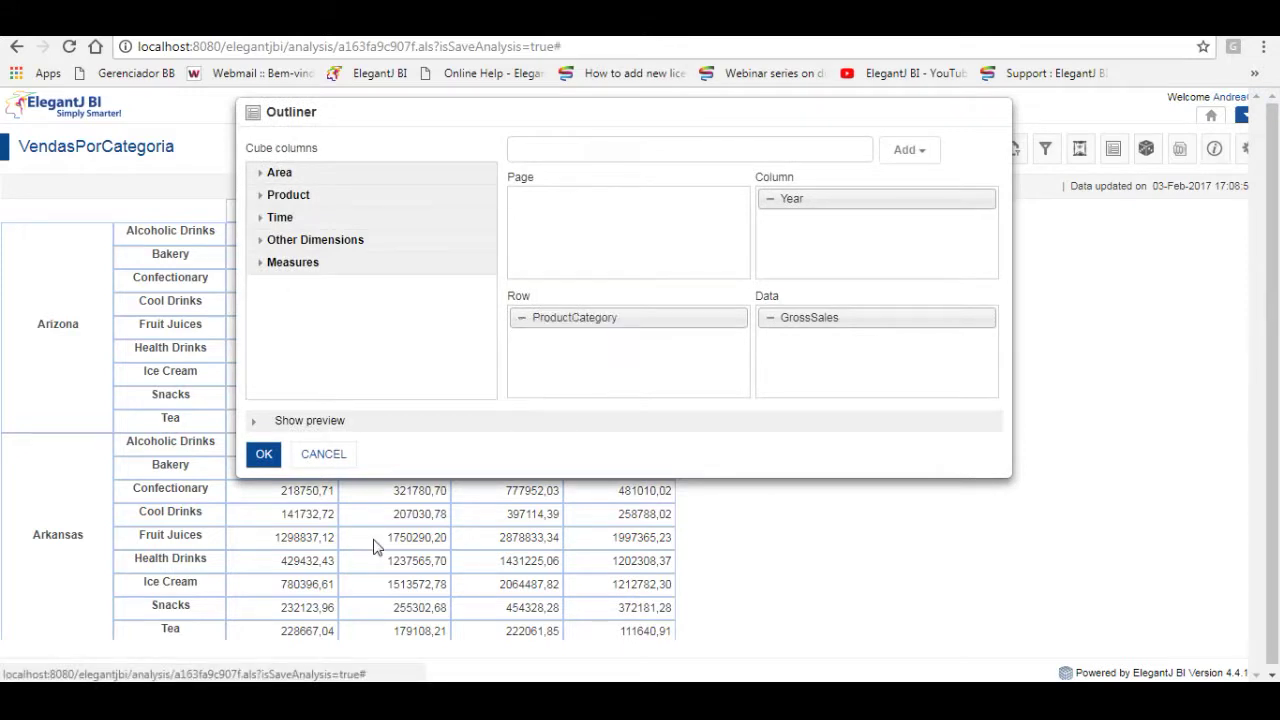
left_click(263, 453)
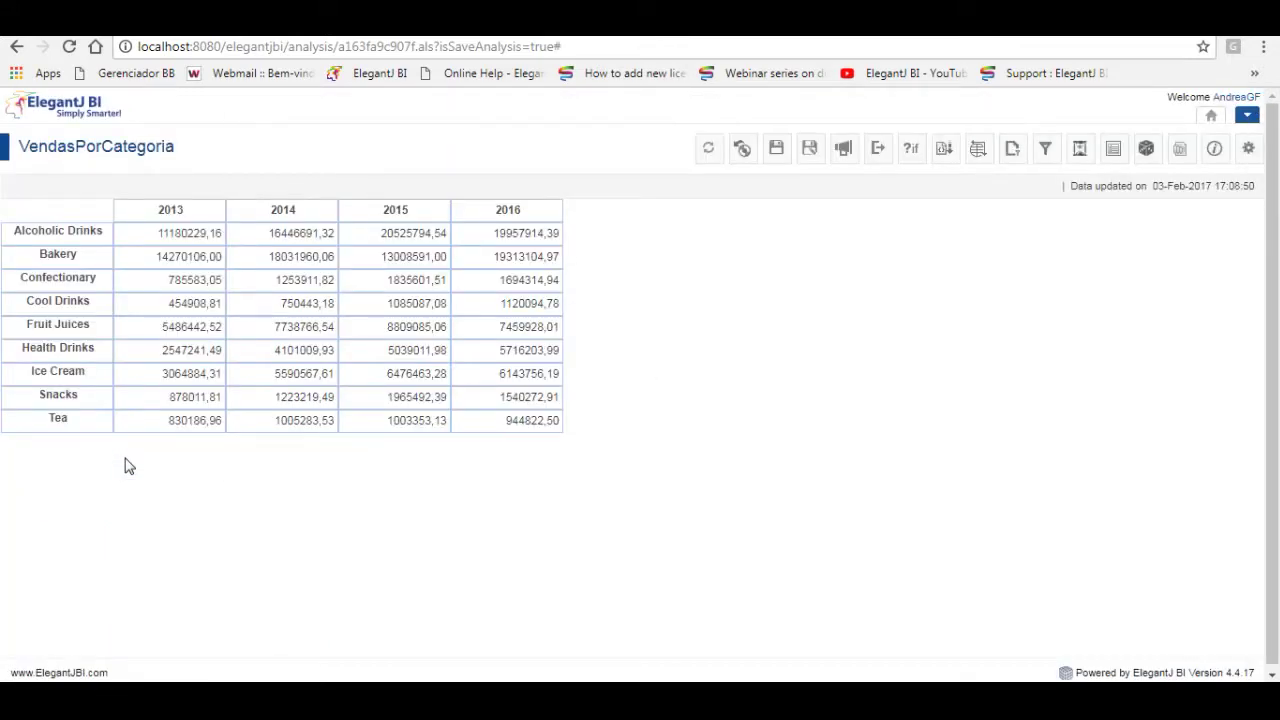
Remove the product category level from the crosstab's rows, and restore the saved version of the analysis
right_click(85, 243)
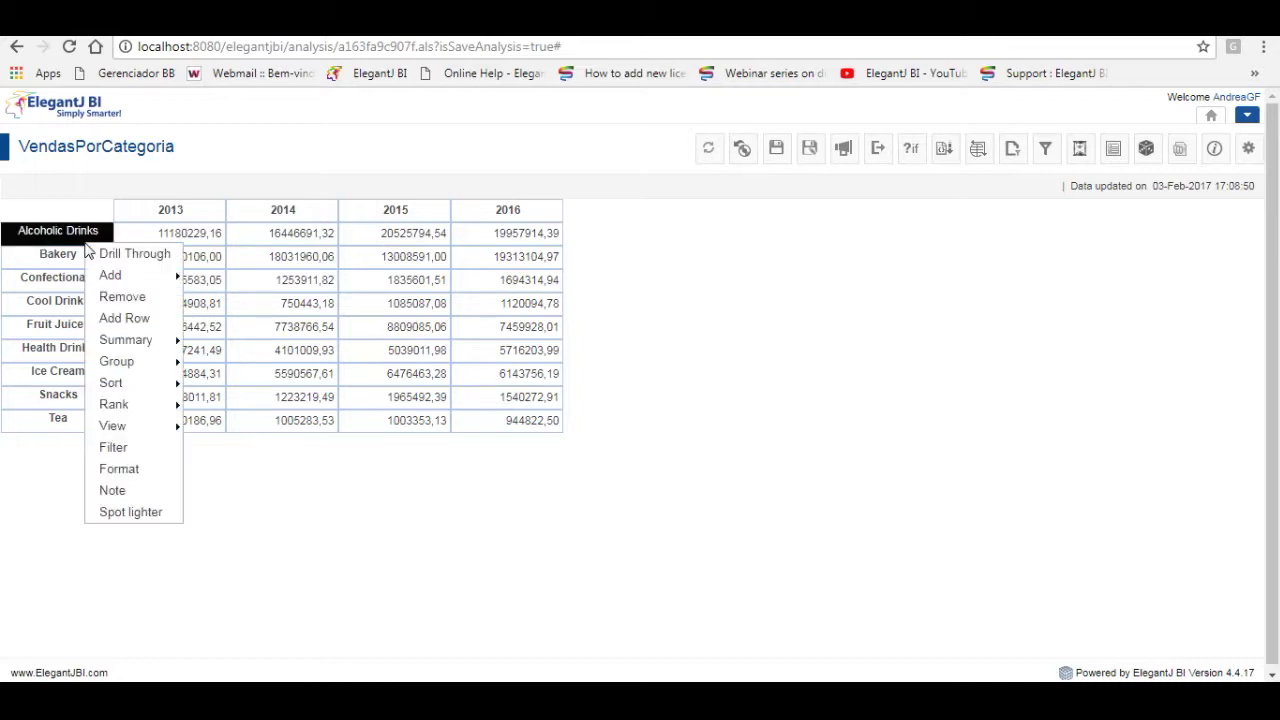
left_click(122, 300)
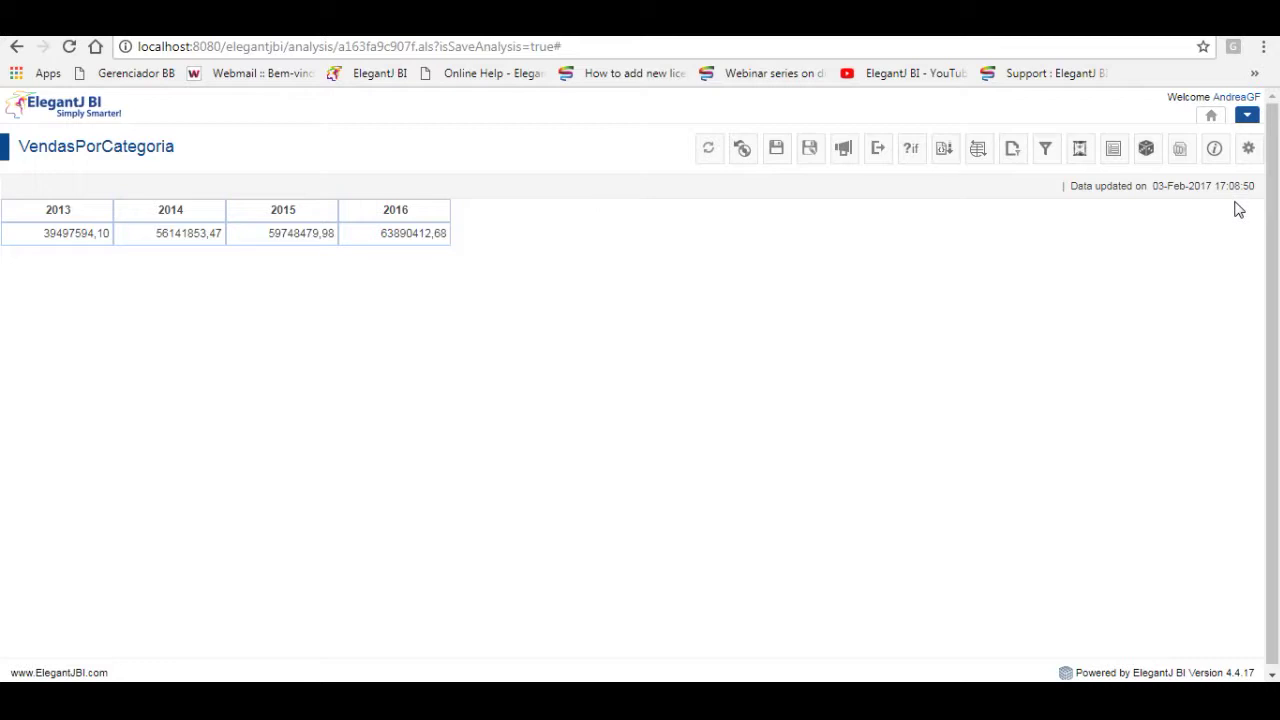
left_click(750, 158)
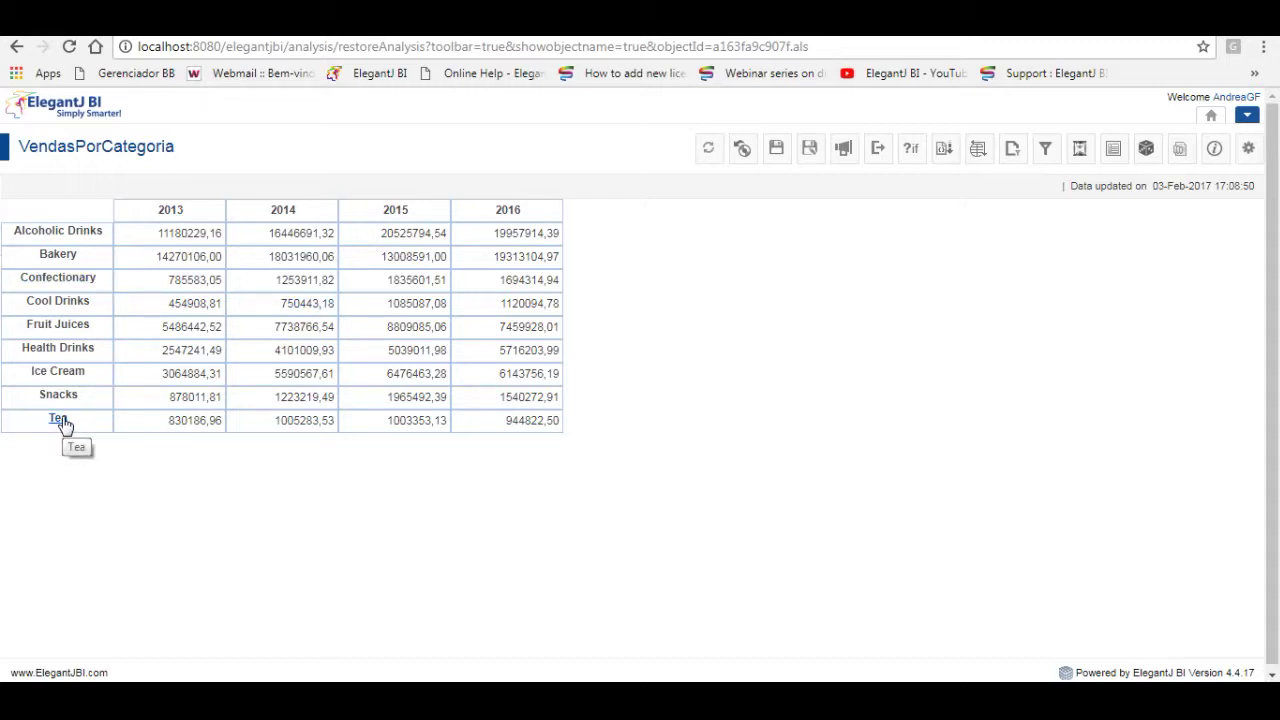
Open the custom dimension value settings for adding a row to the product categories, examine them, and close them without changes
right_click(97, 264)
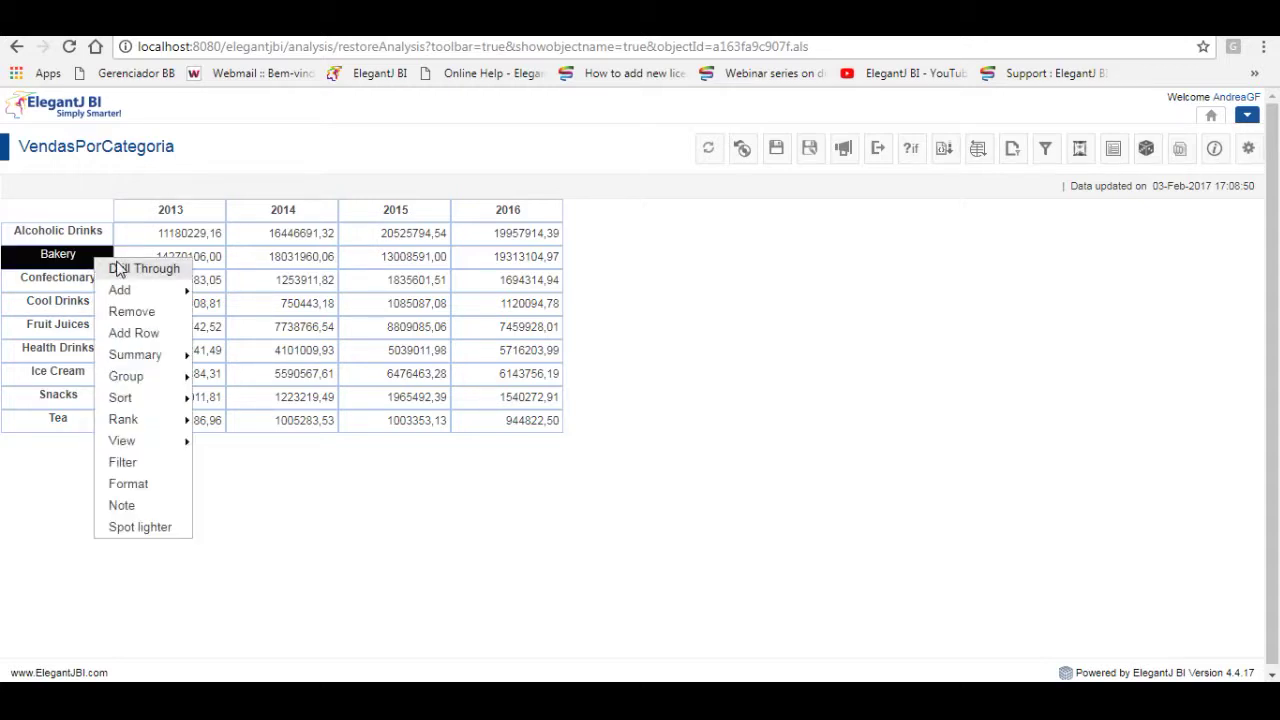
left_click(120, 334)
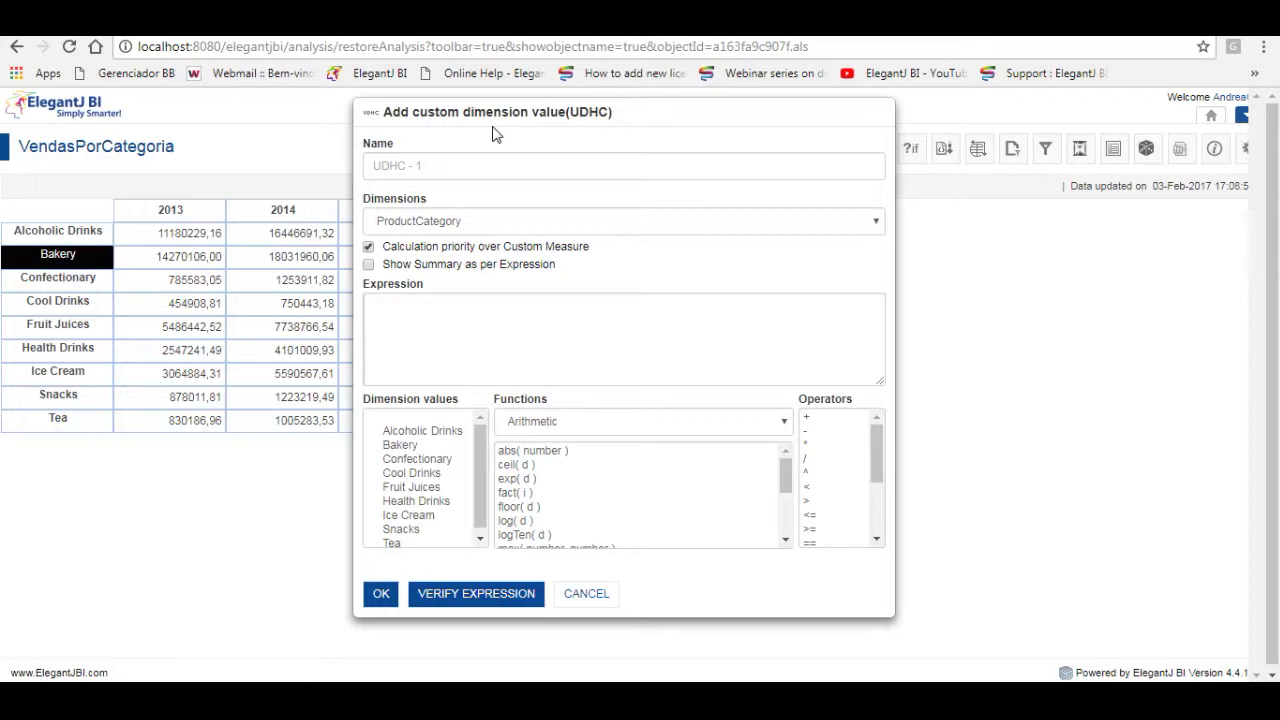
left_click(586, 594)
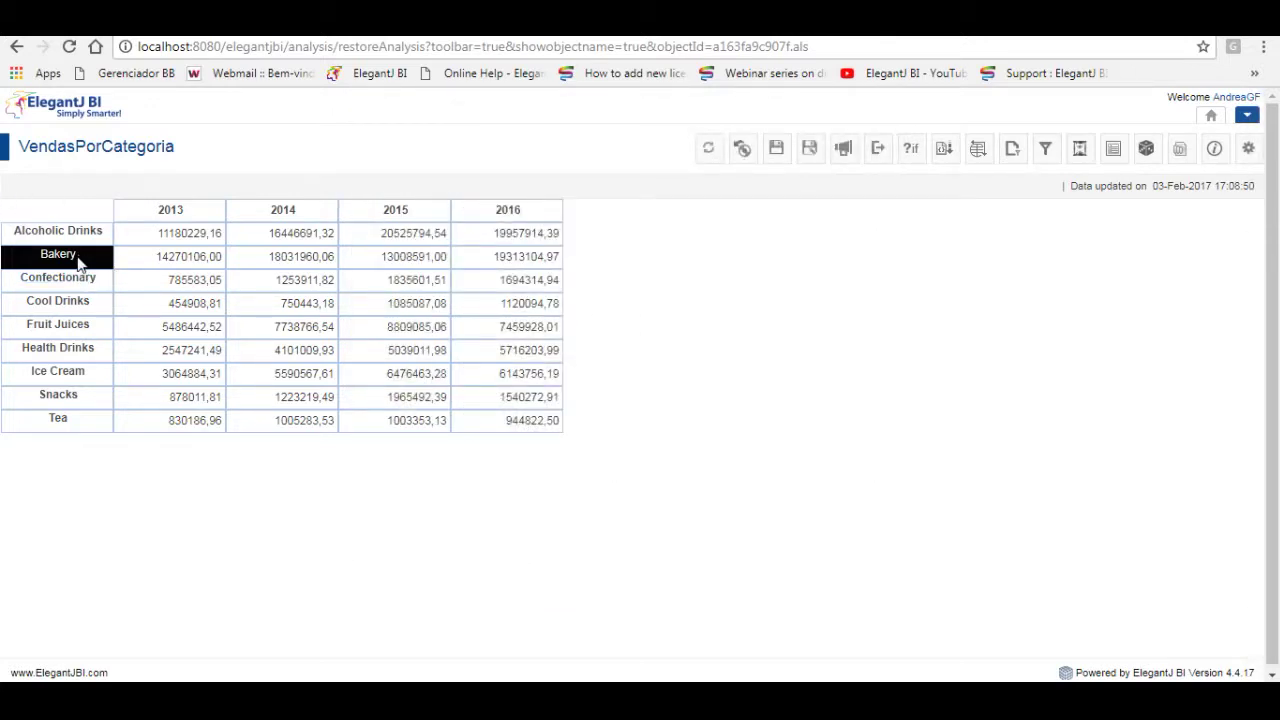
Add a summary row beneath the product categories that totals GrossSales with Sum
right_click(80, 262)
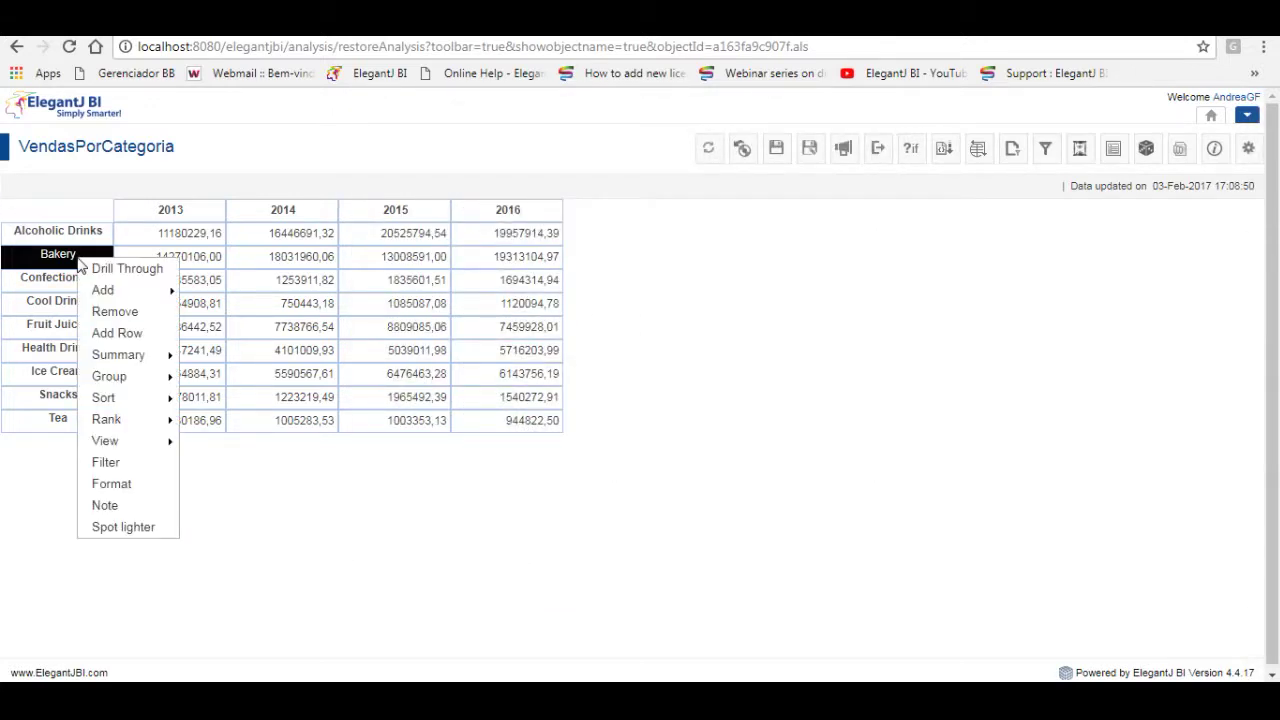
mouse_move(143, 366)
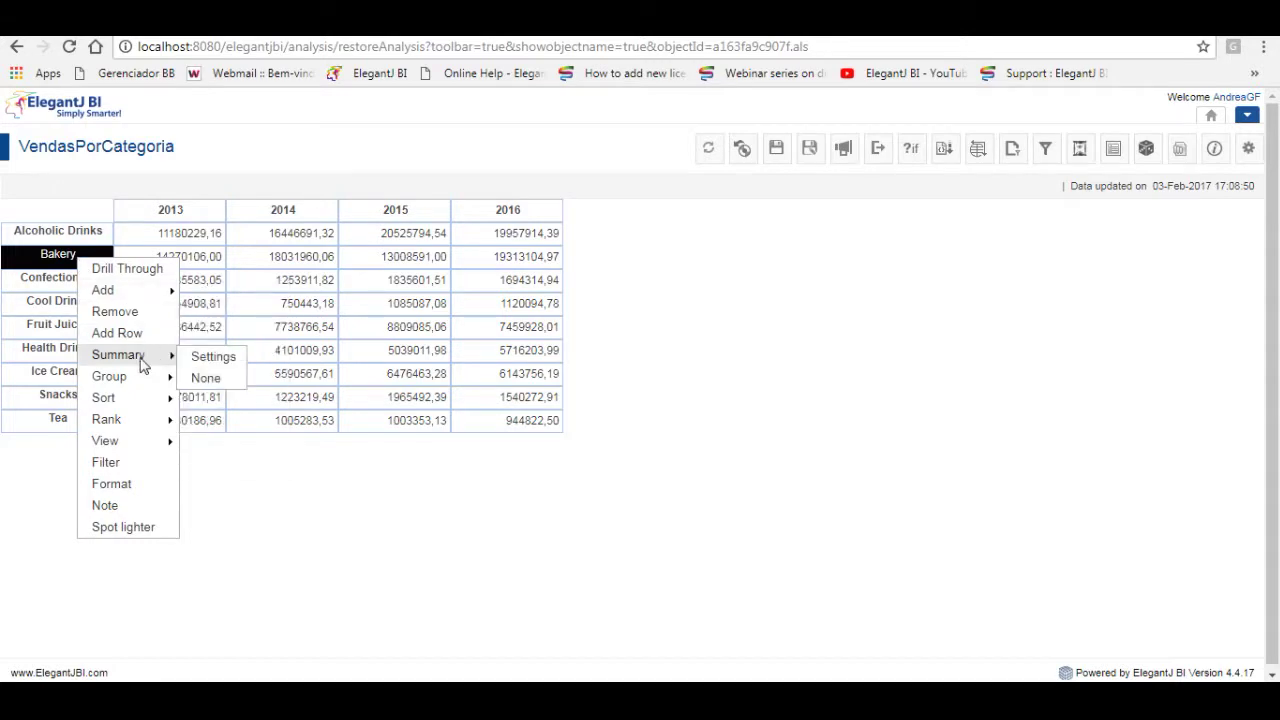
left_click(211, 360)
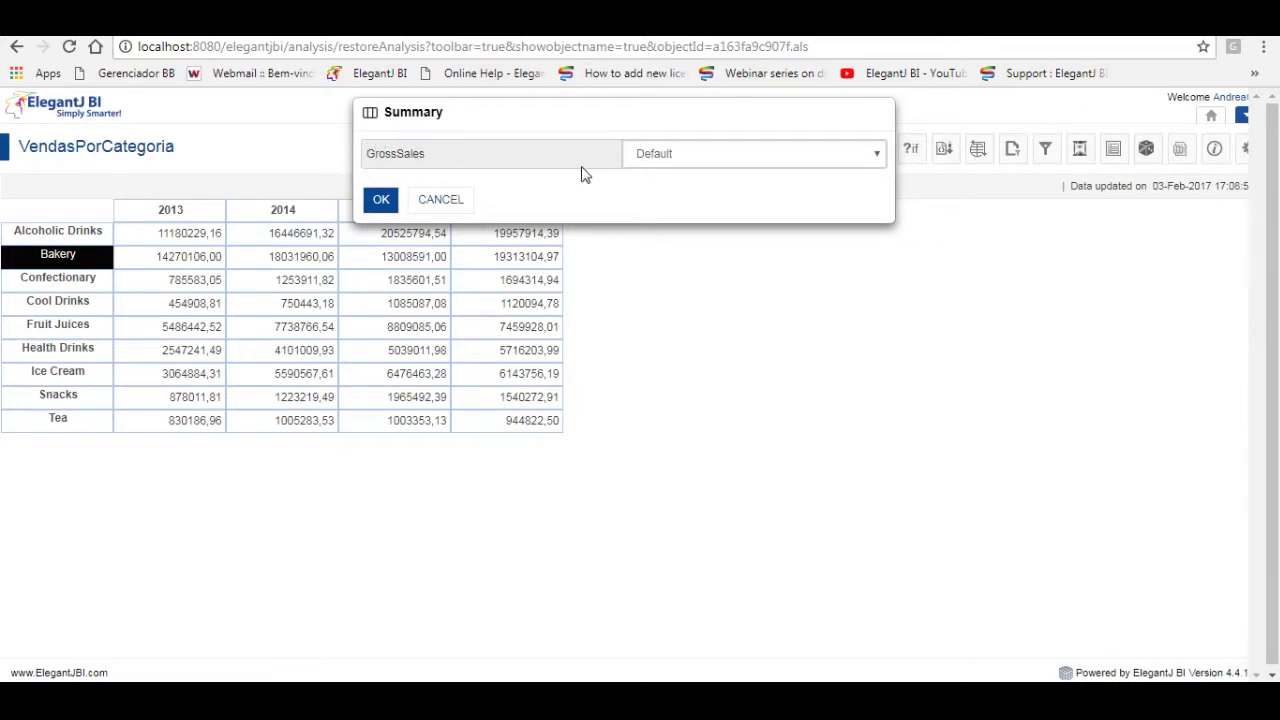
left_click(874, 155)
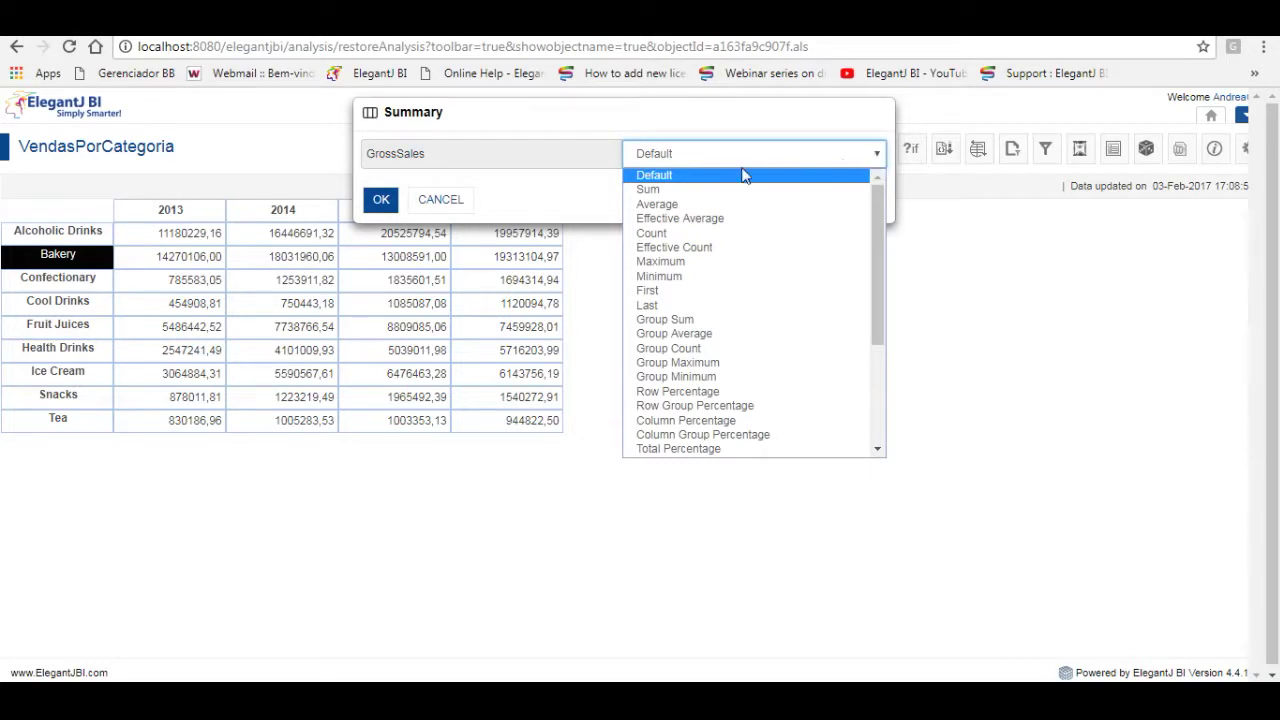
left_click(651, 192)
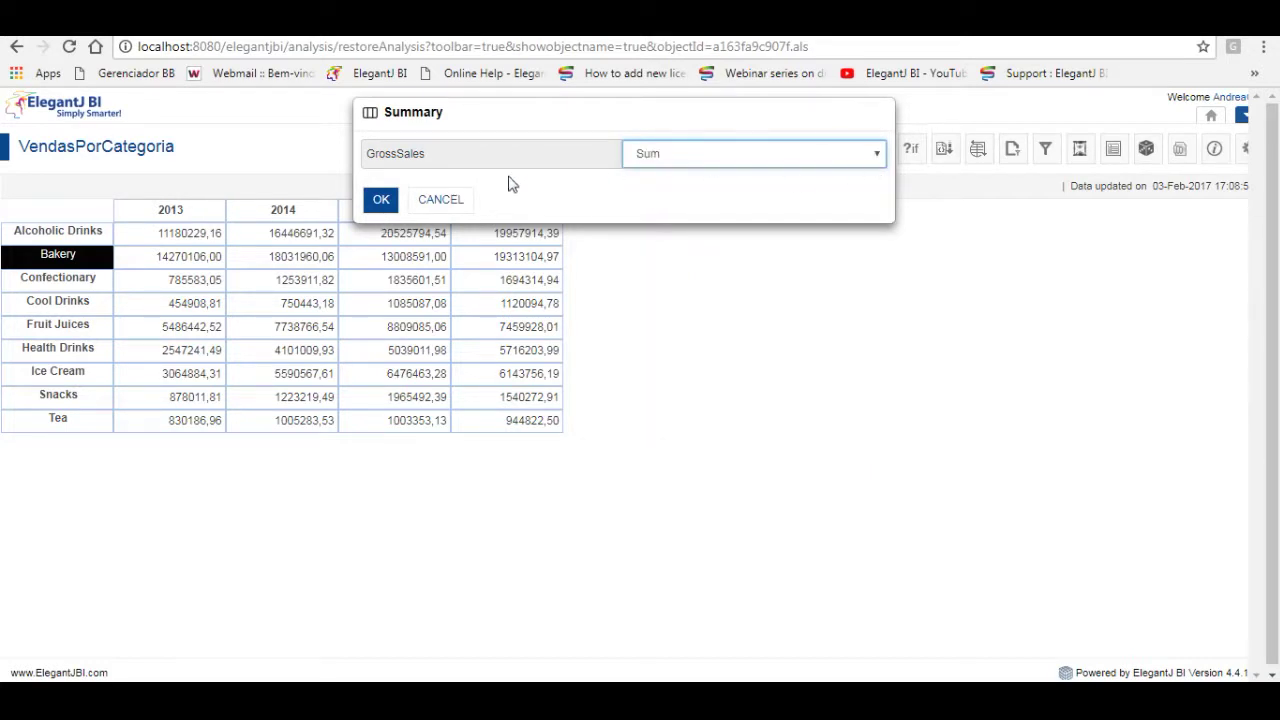
left_click(381, 201)
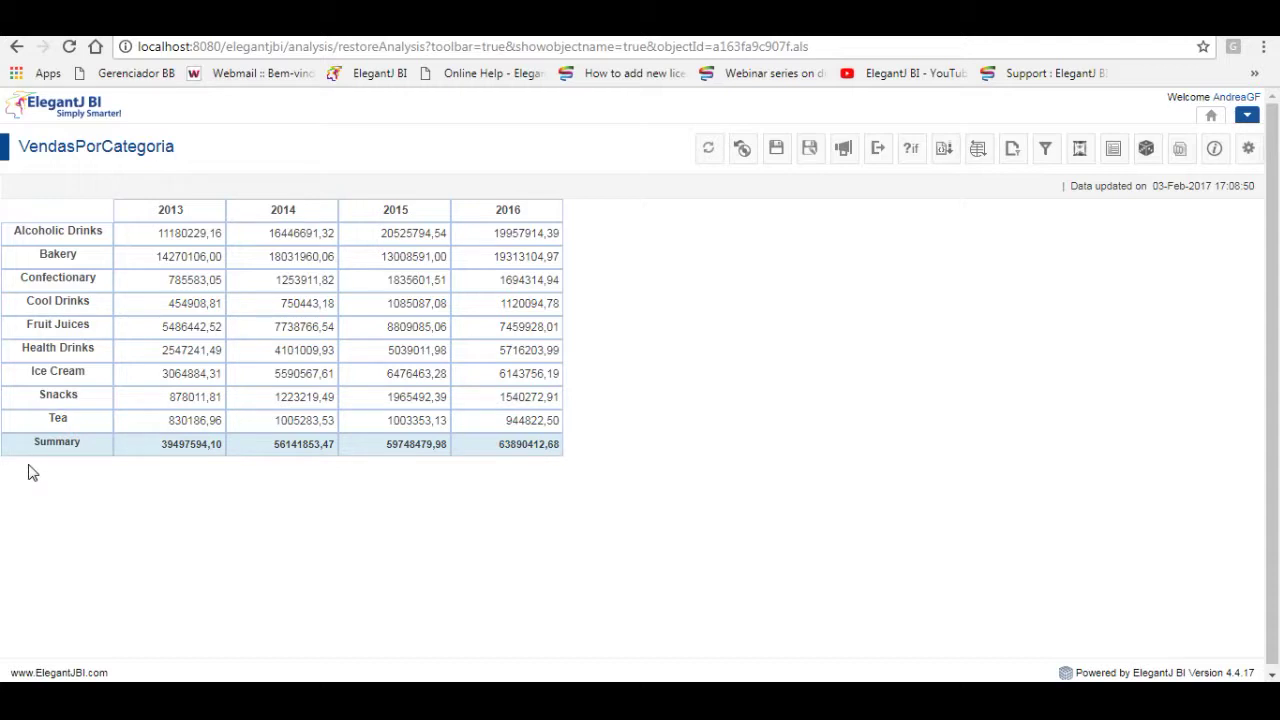
Add a summary column after the year columns that totals GrossSales with Sum
right_click(560, 219)
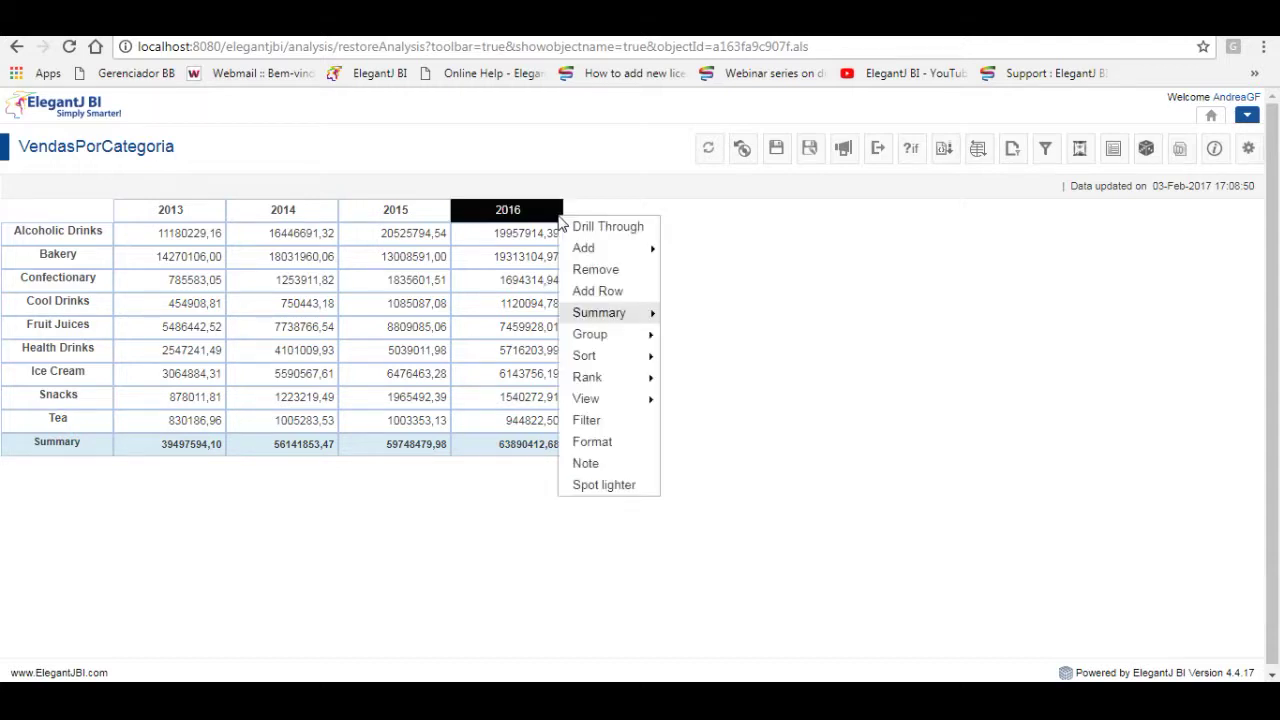
mouse_move(590, 315)
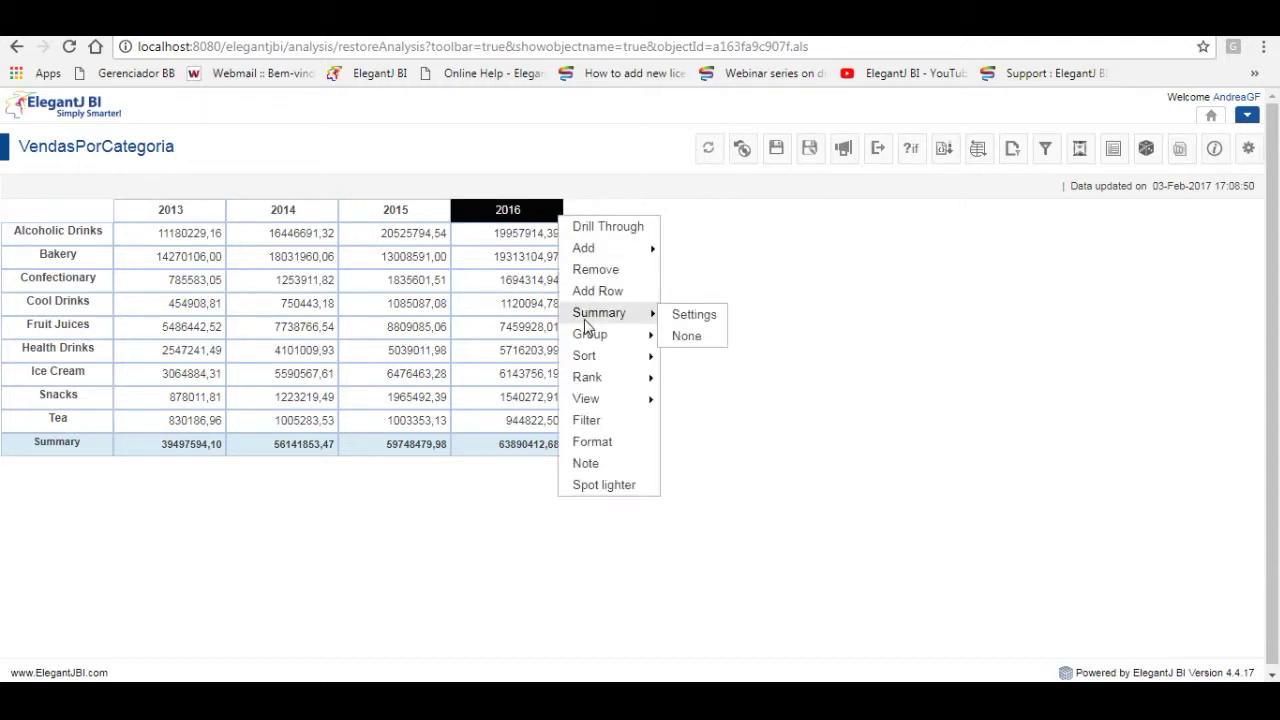
left_click(694, 315)
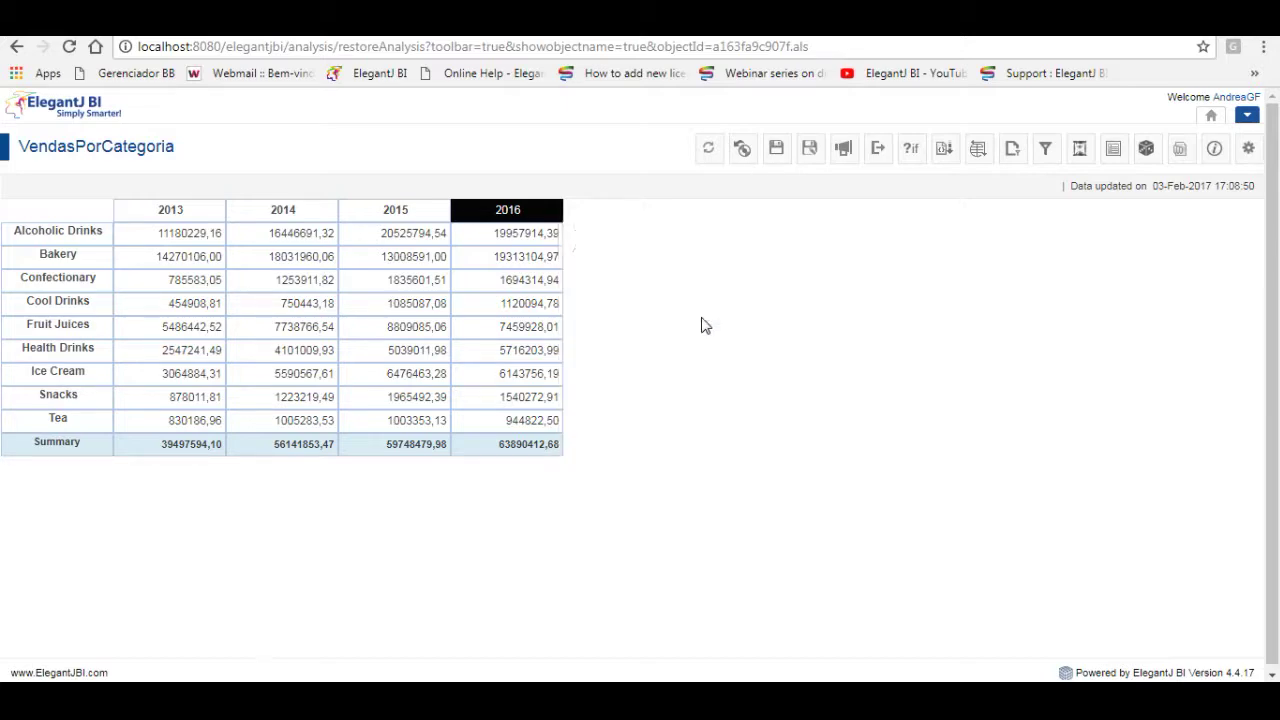
left_click(808, 163)
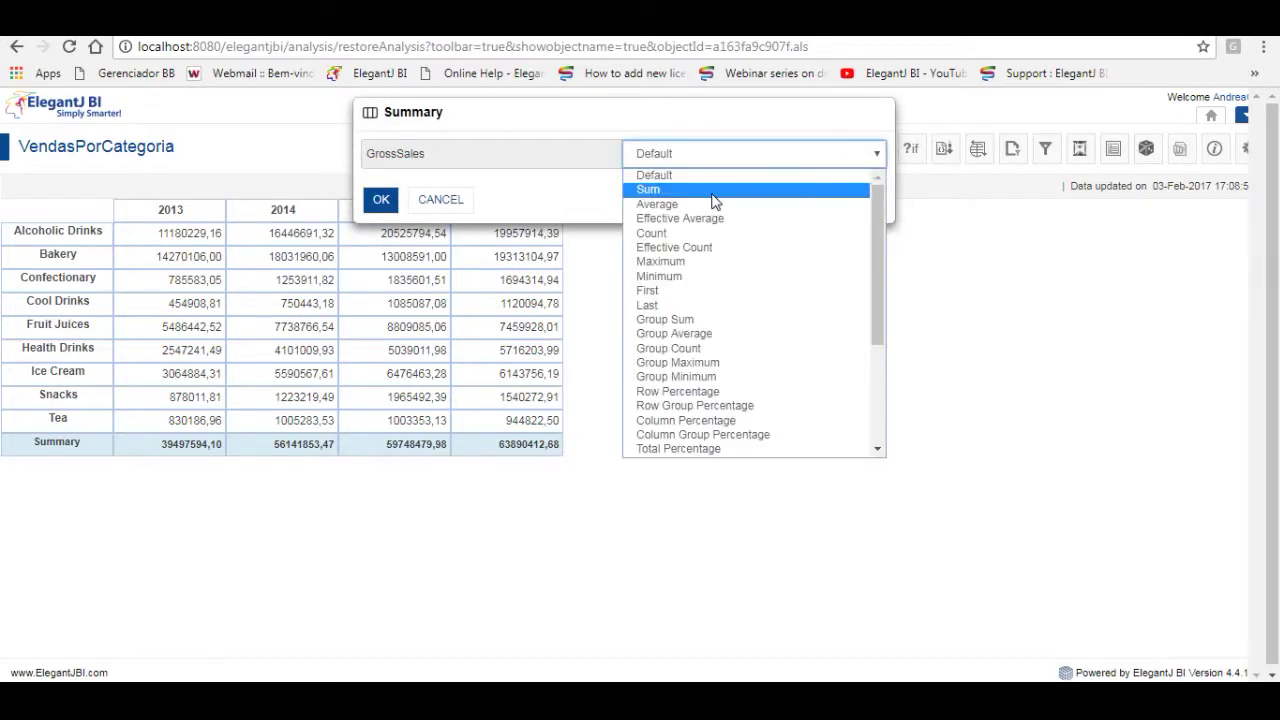
left_click(712, 192)
left_click(381, 203)
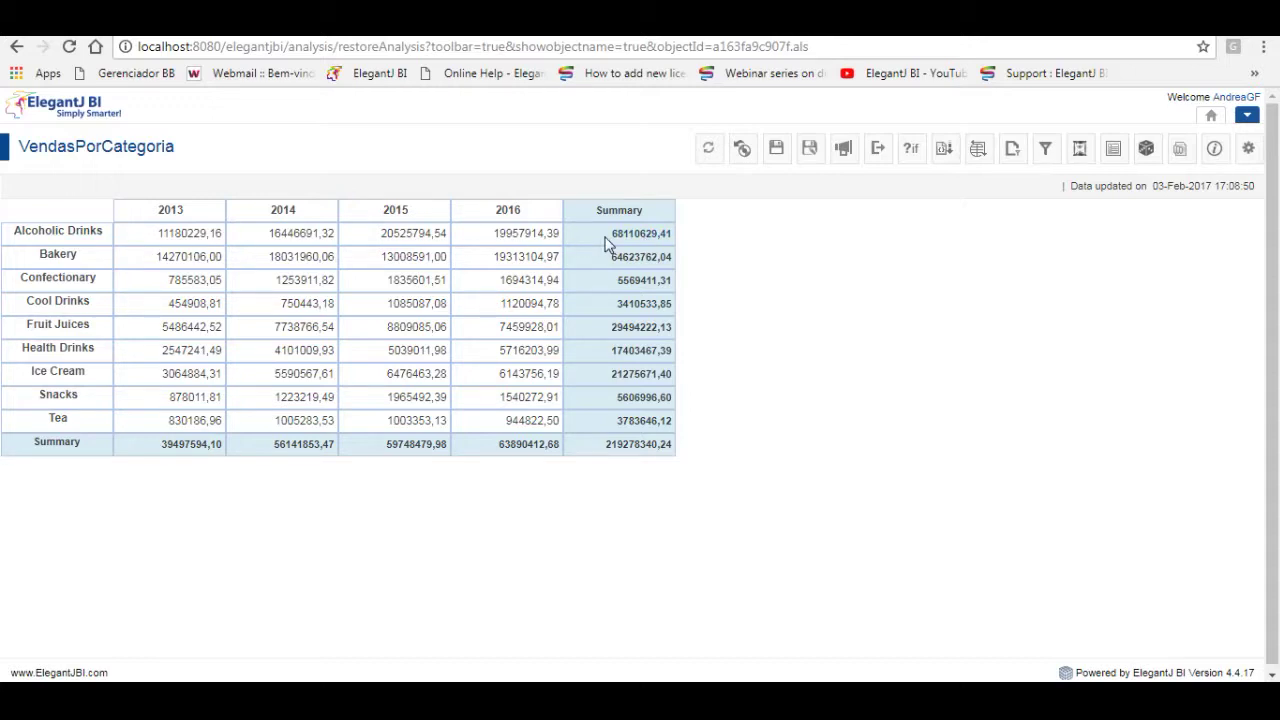
right_click(59, 244)
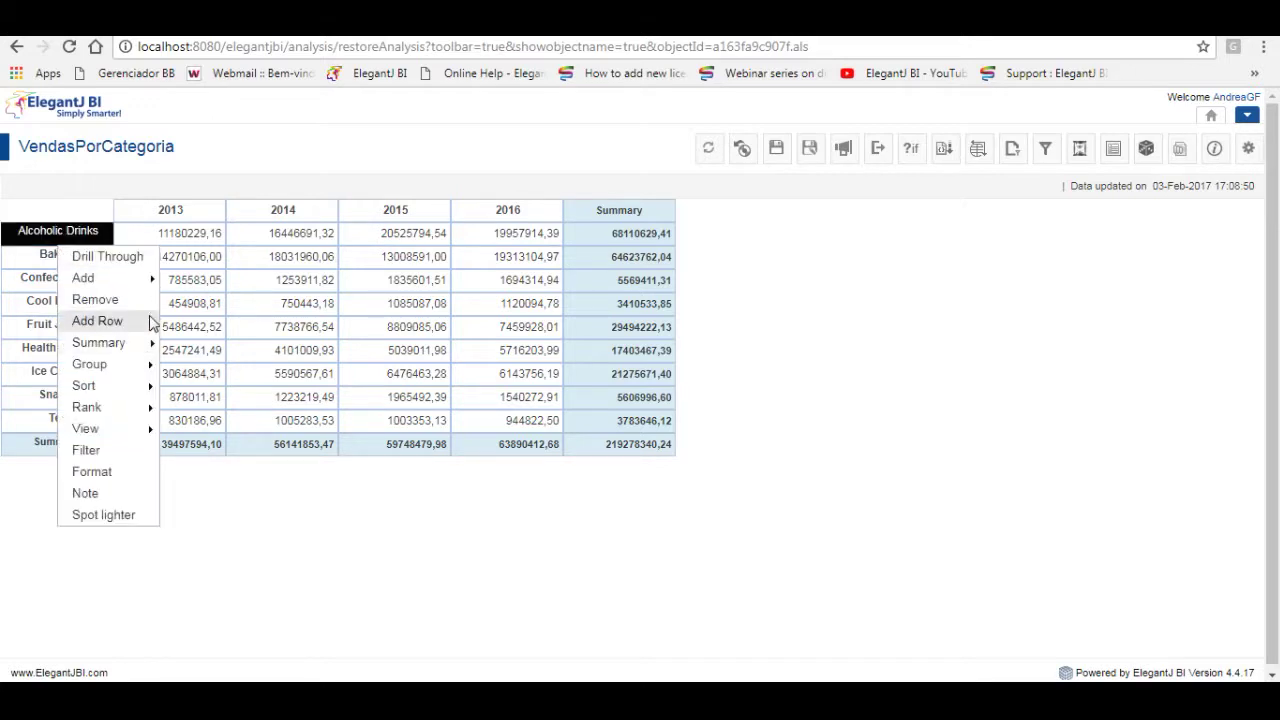
mouse_move(119, 352)
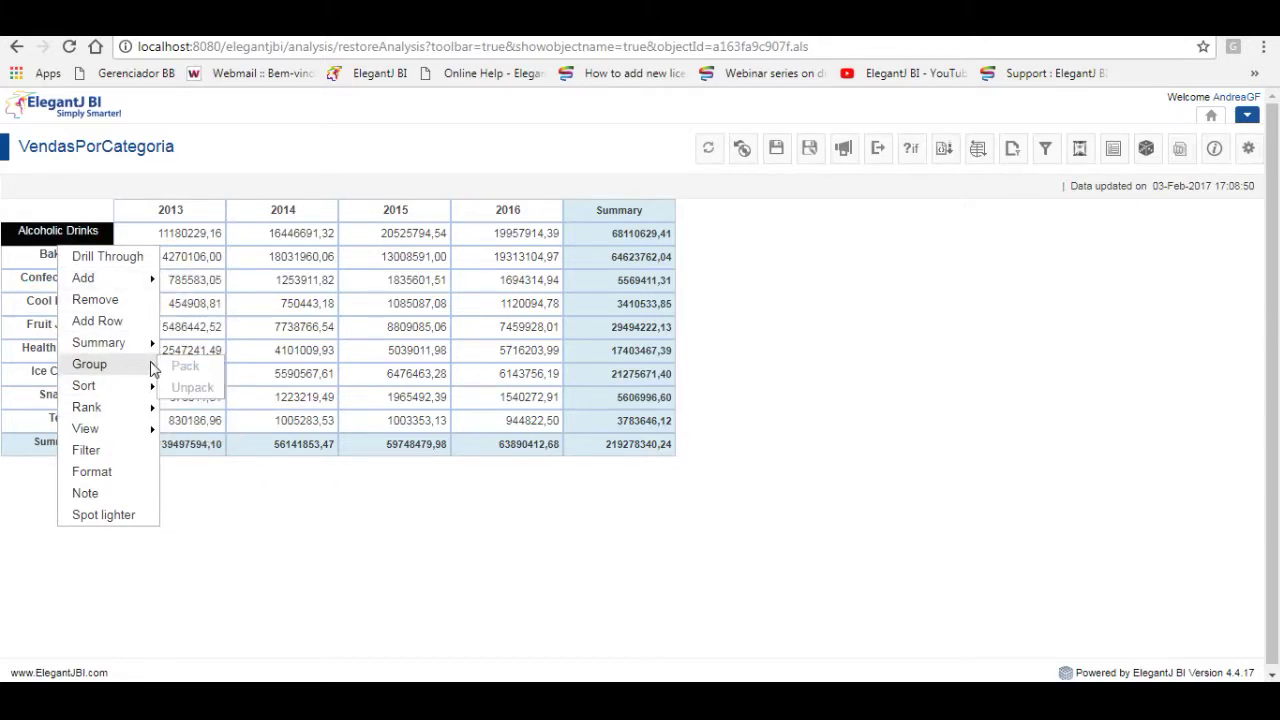
left_click(241, 522)
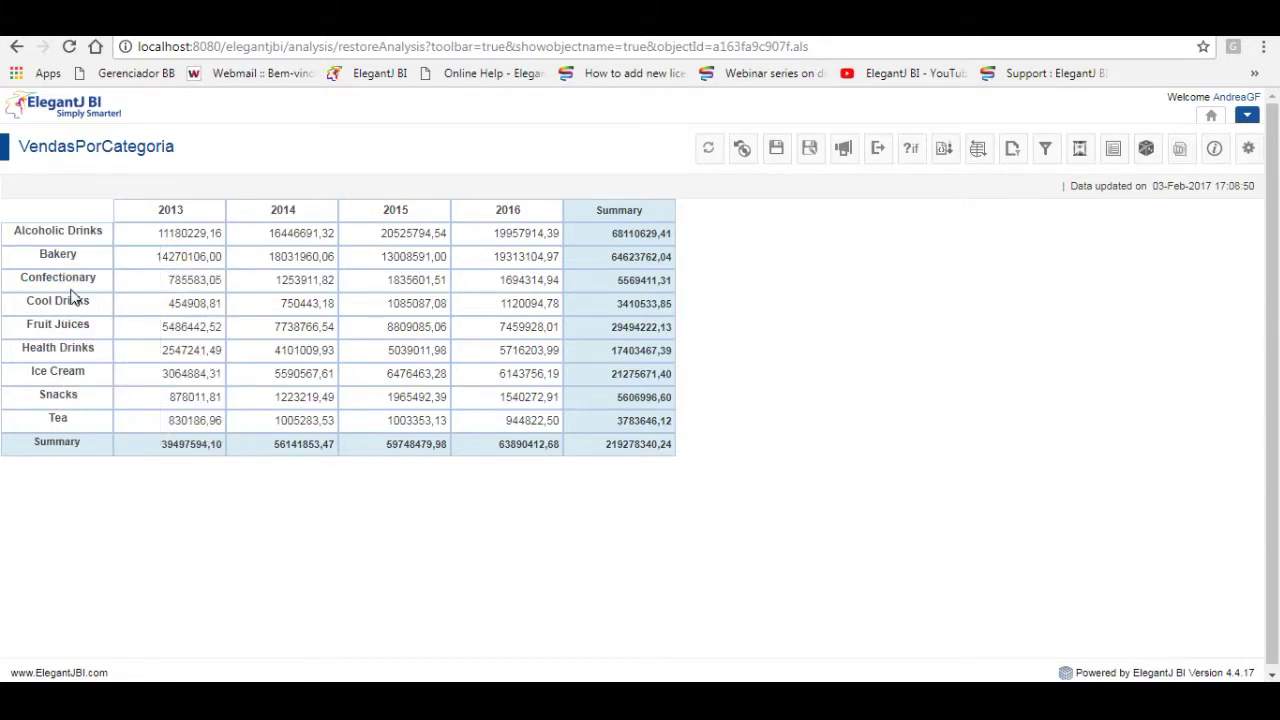
Pack the Health Drinks and Fruit Juices rows into a single group
left_click(99, 356)
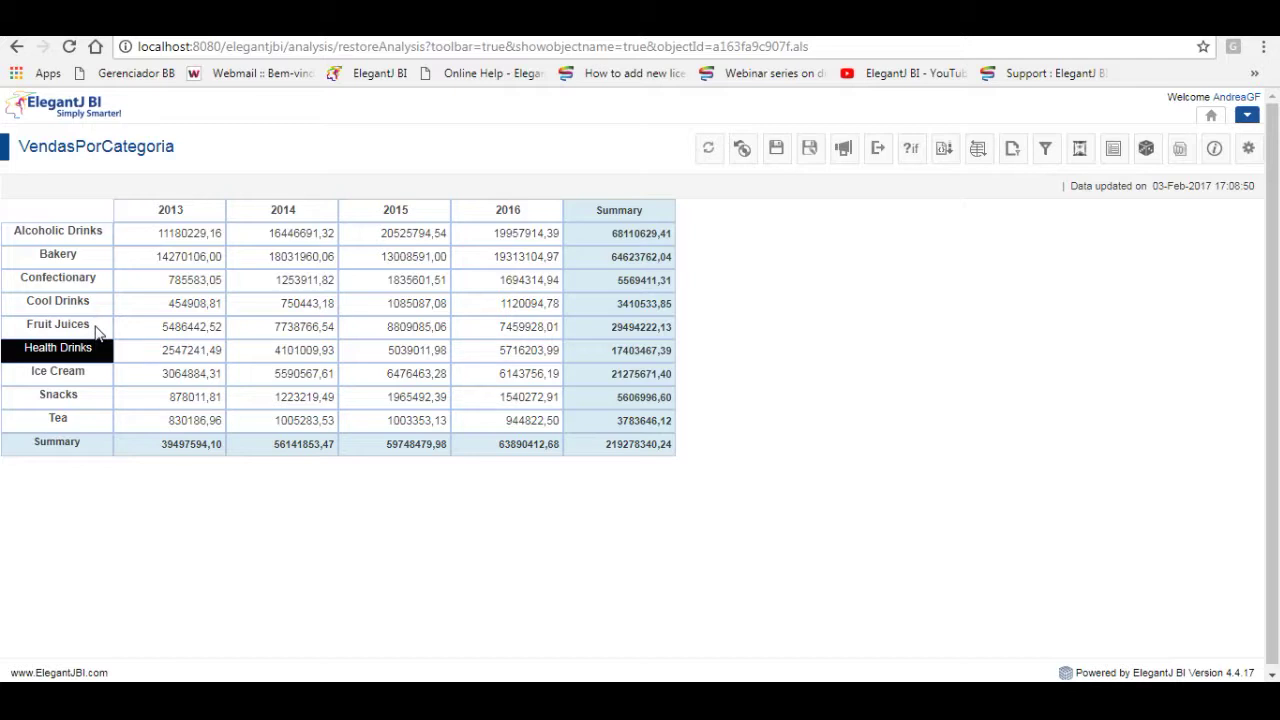
left_click(97, 333, "ctrl")
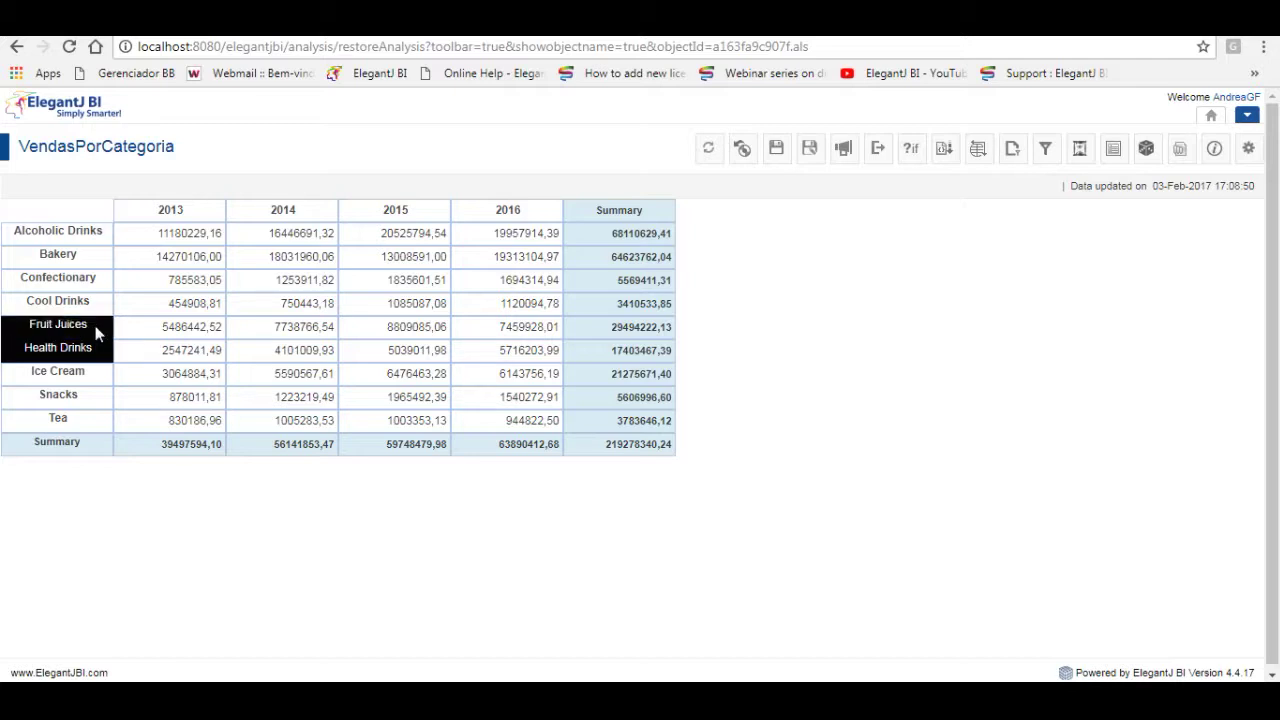
right_click(97, 335)
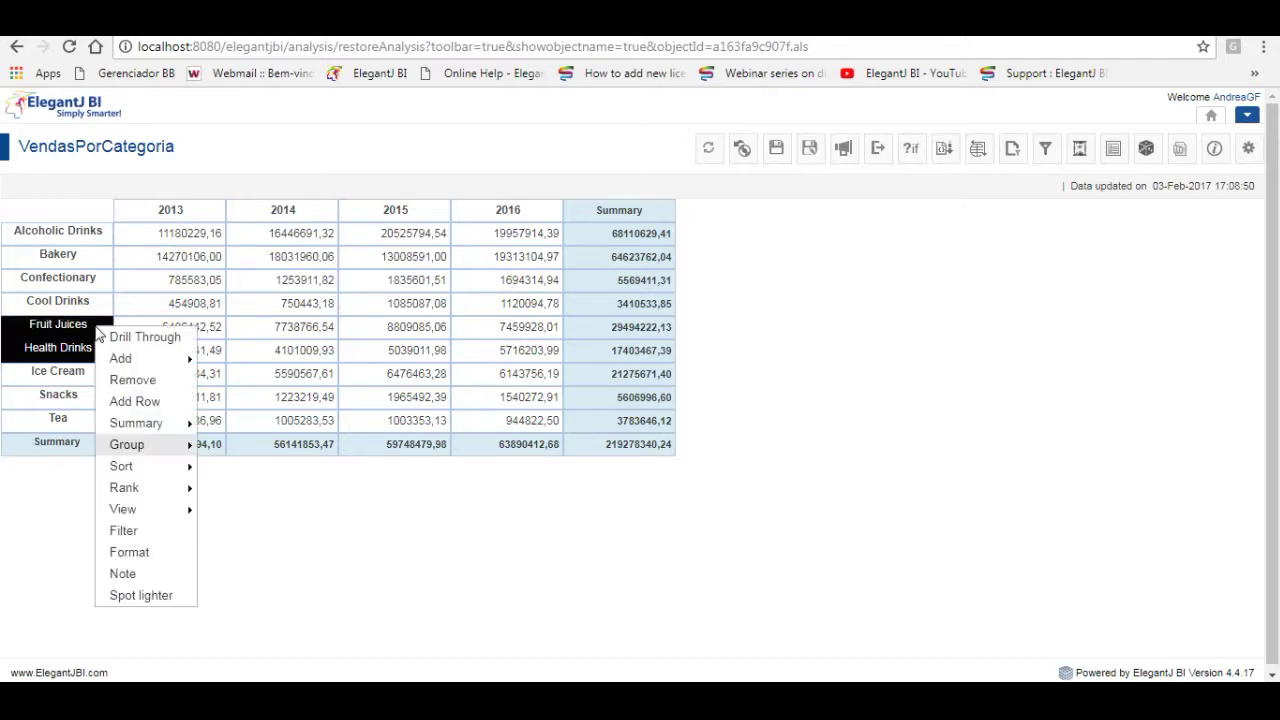
mouse_move(138, 444)
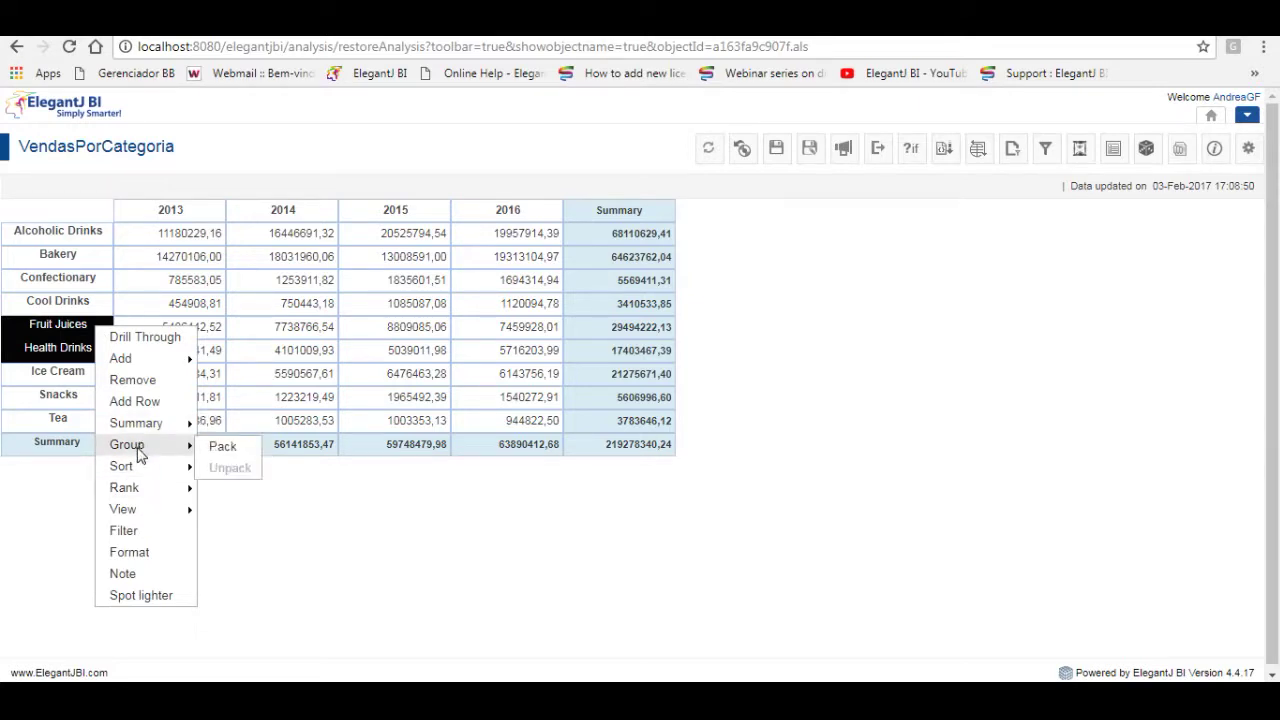
left_click(224, 447)
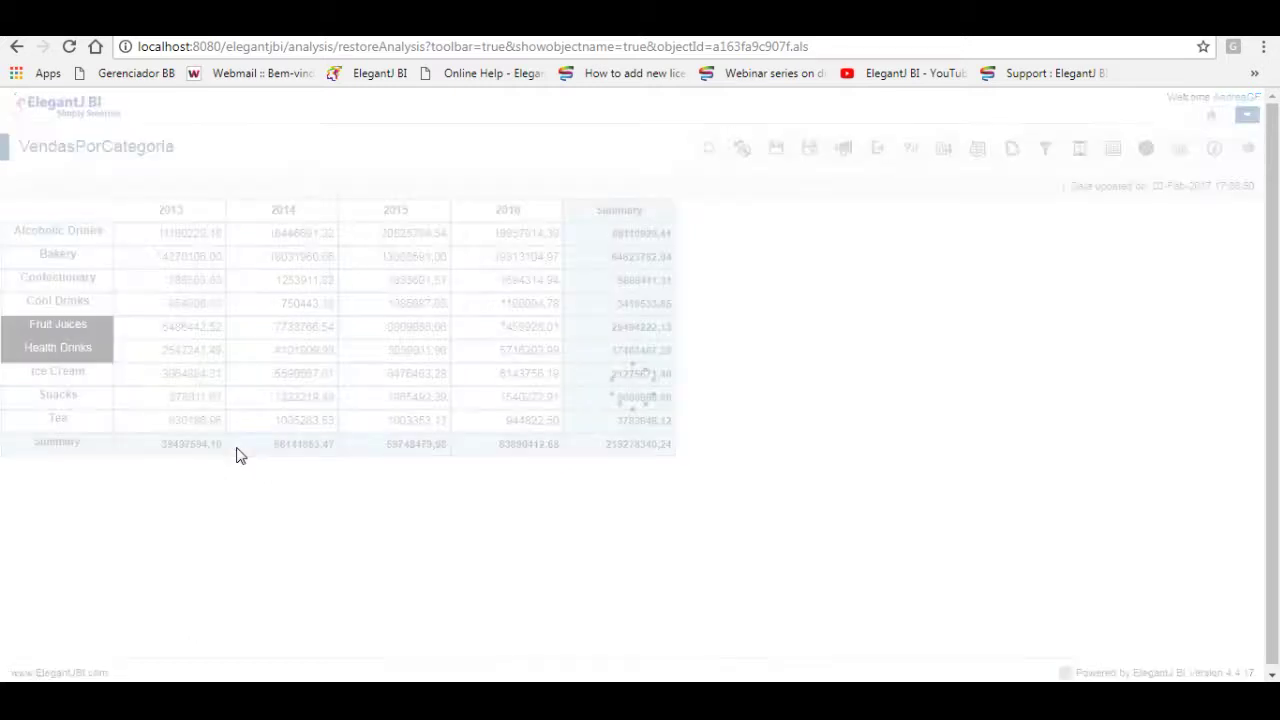
Unpack the grouped Health Drinks row back into its separate product categories
mouse_move(30, 328)
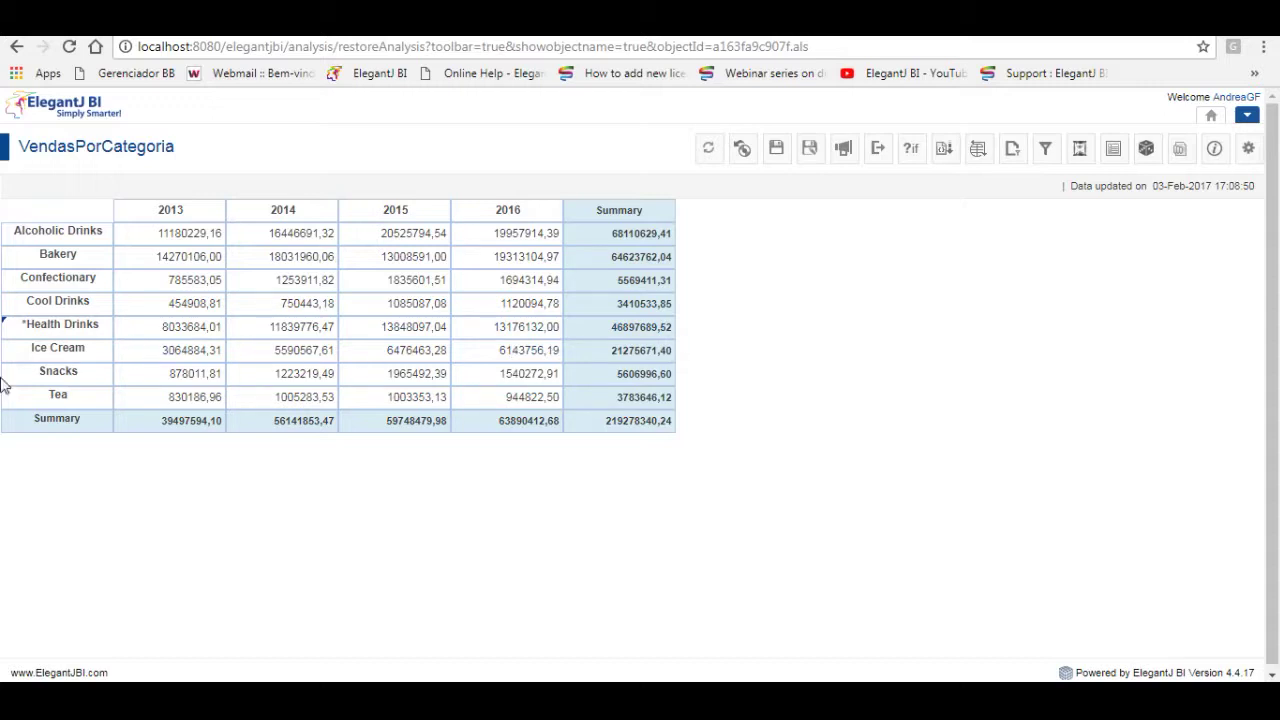
right_click(103, 338)
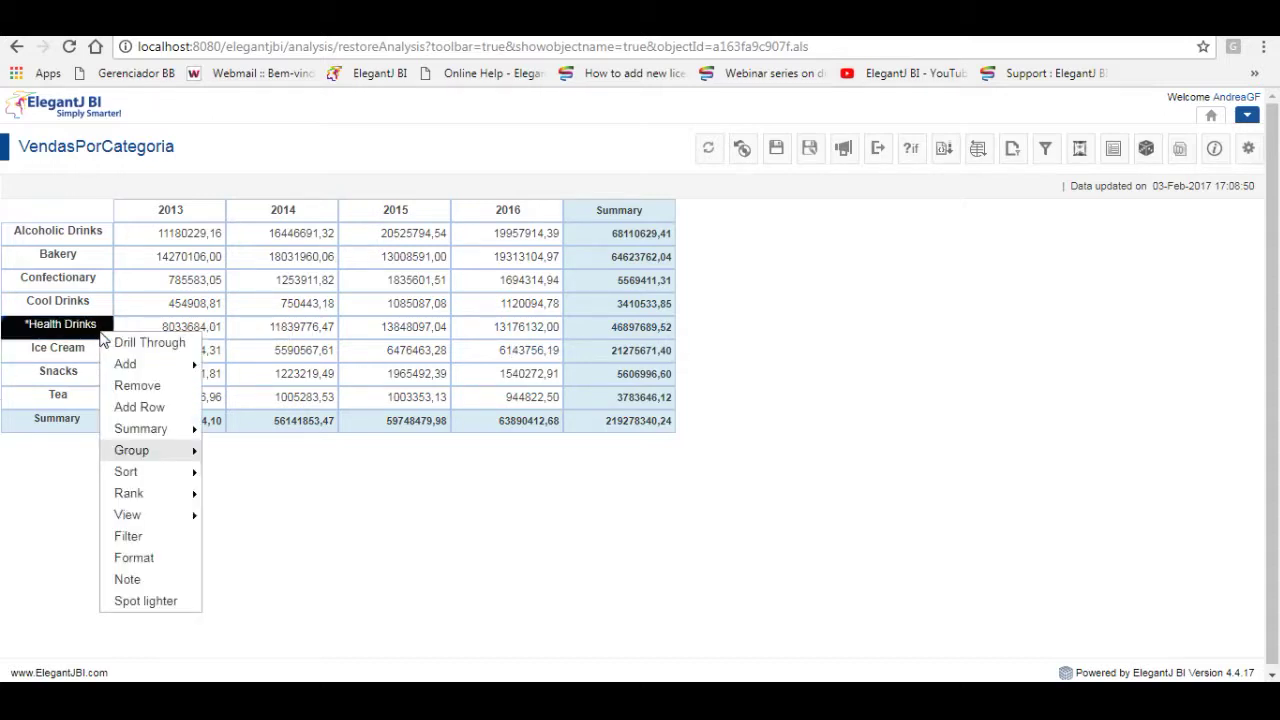
mouse_move(131, 451)
left_click(232, 474)
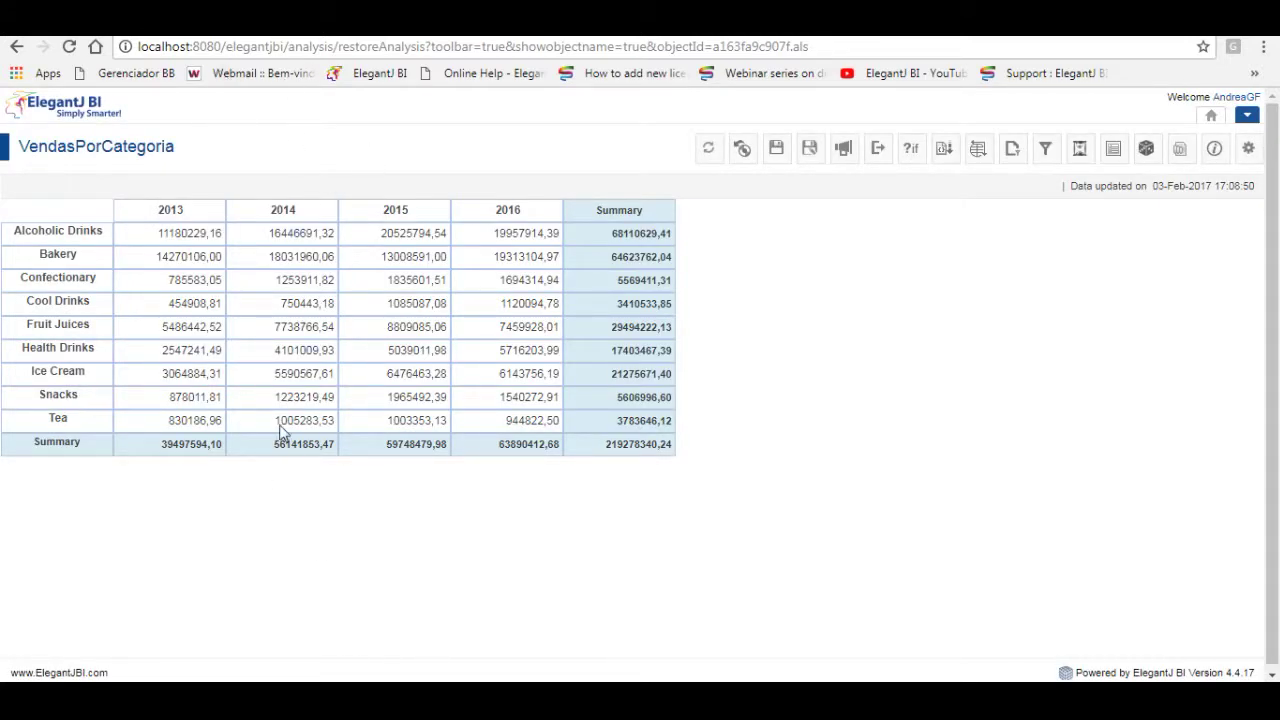
Sort the product category rows in ascending order
right_click(105, 354)
mouse_move(135, 492)
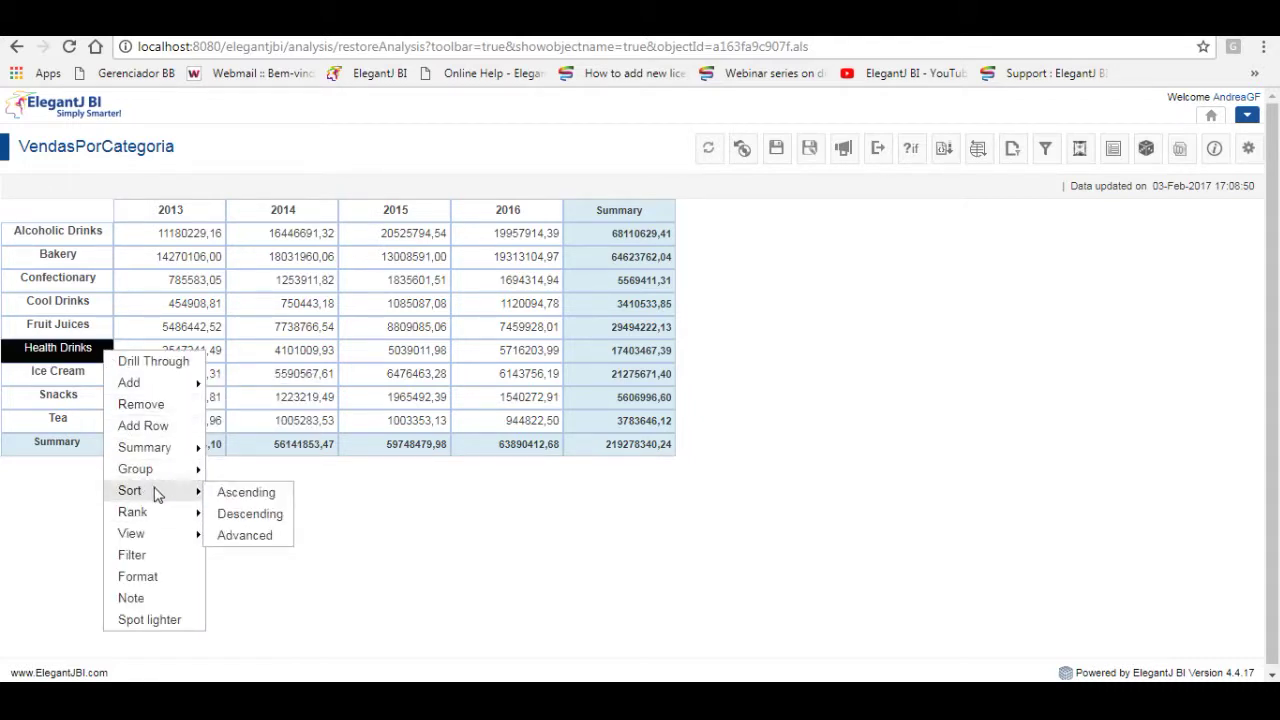
left_click(245, 496)
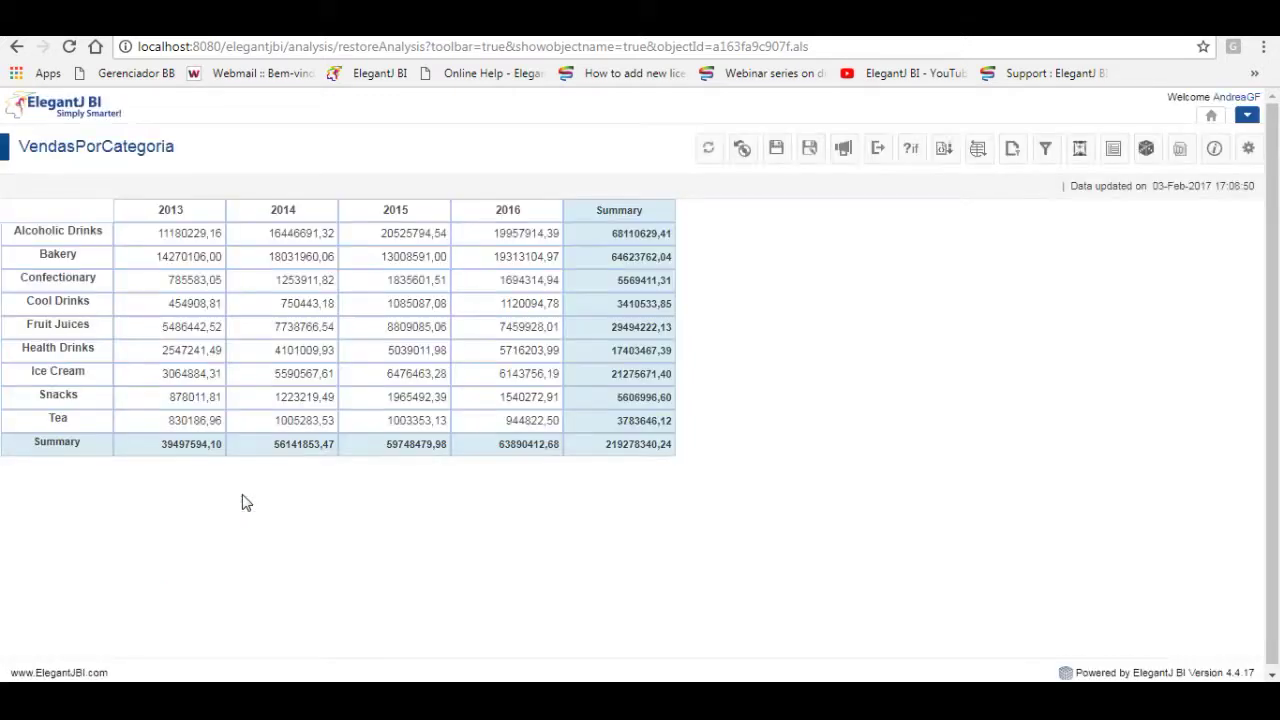
Sort the product category rows in descending order
right_click(82, 351)
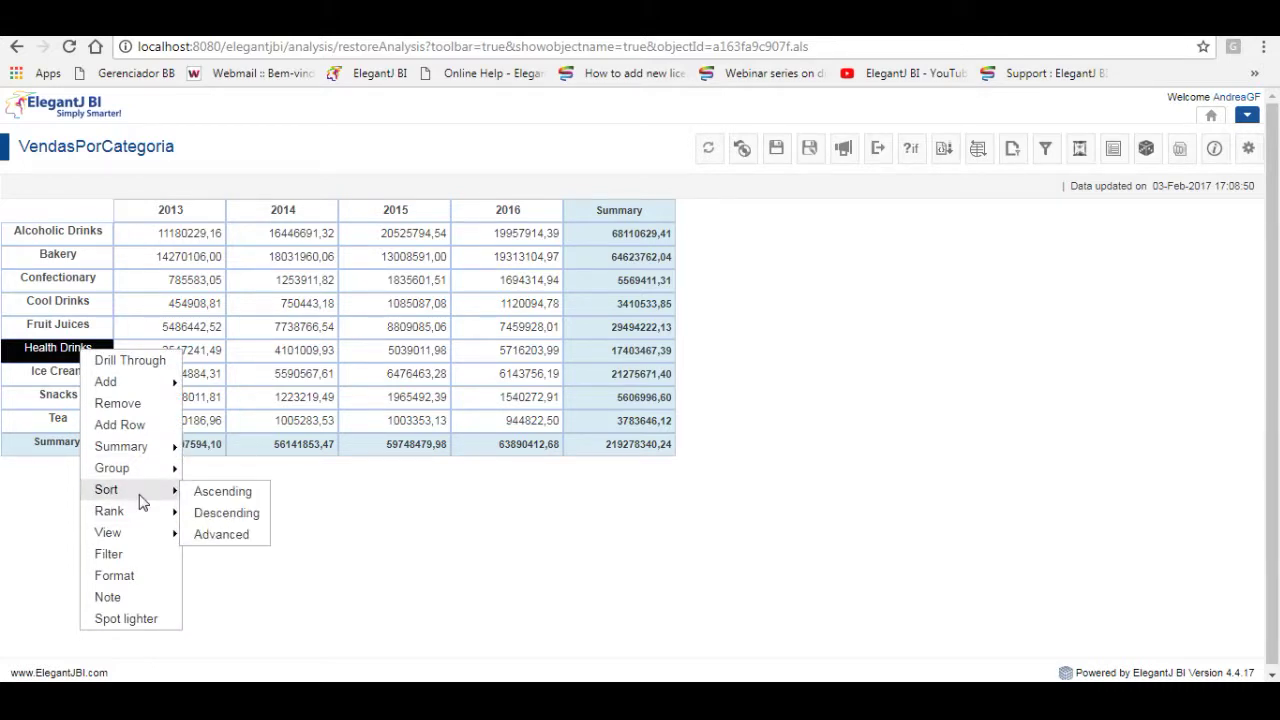
left_click(262, 516)
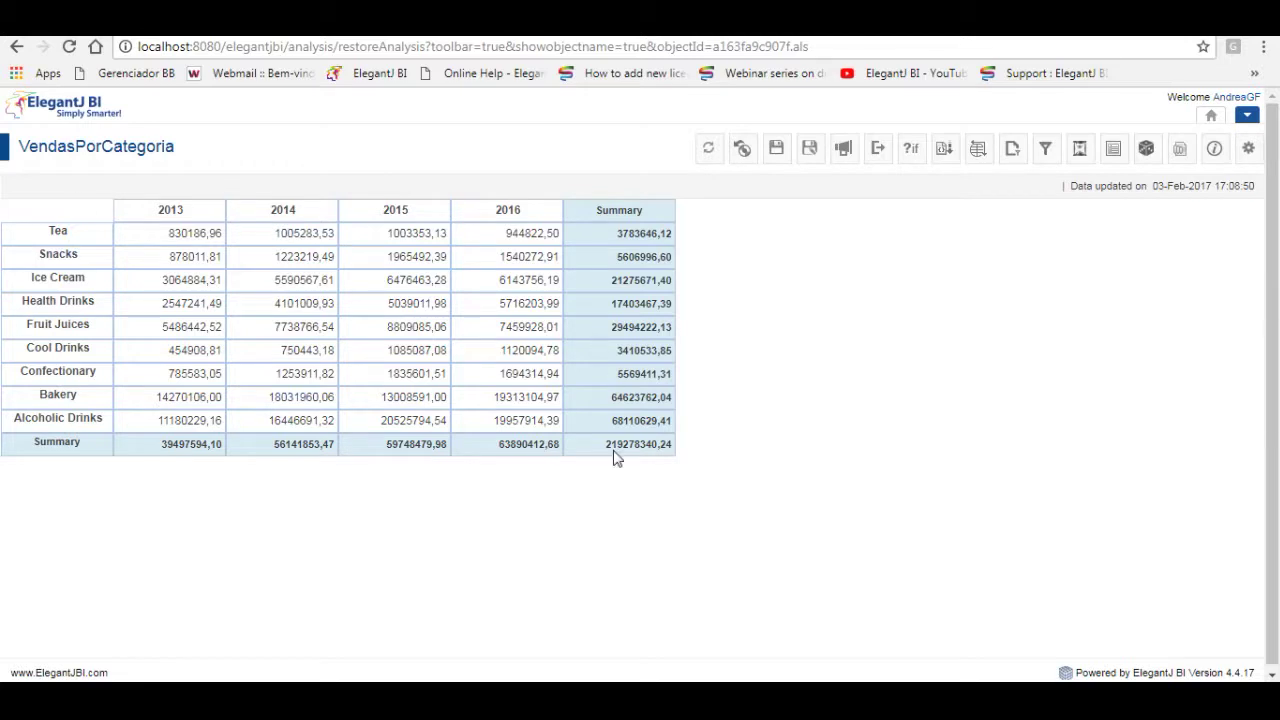
Apply an advanced sort to the product categories, descending on the sum of GrossSales for year 2013
right_click(103, 357)
mouse_move(126, 494)
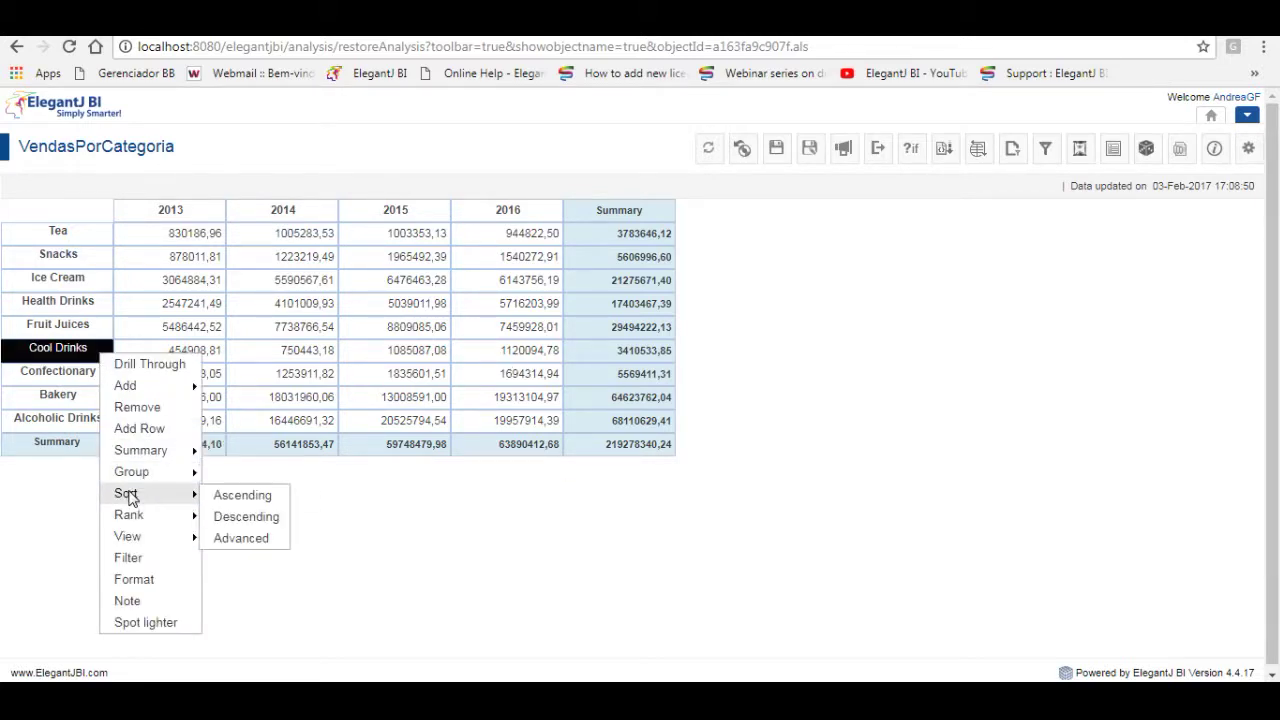
left_click(257, 545)
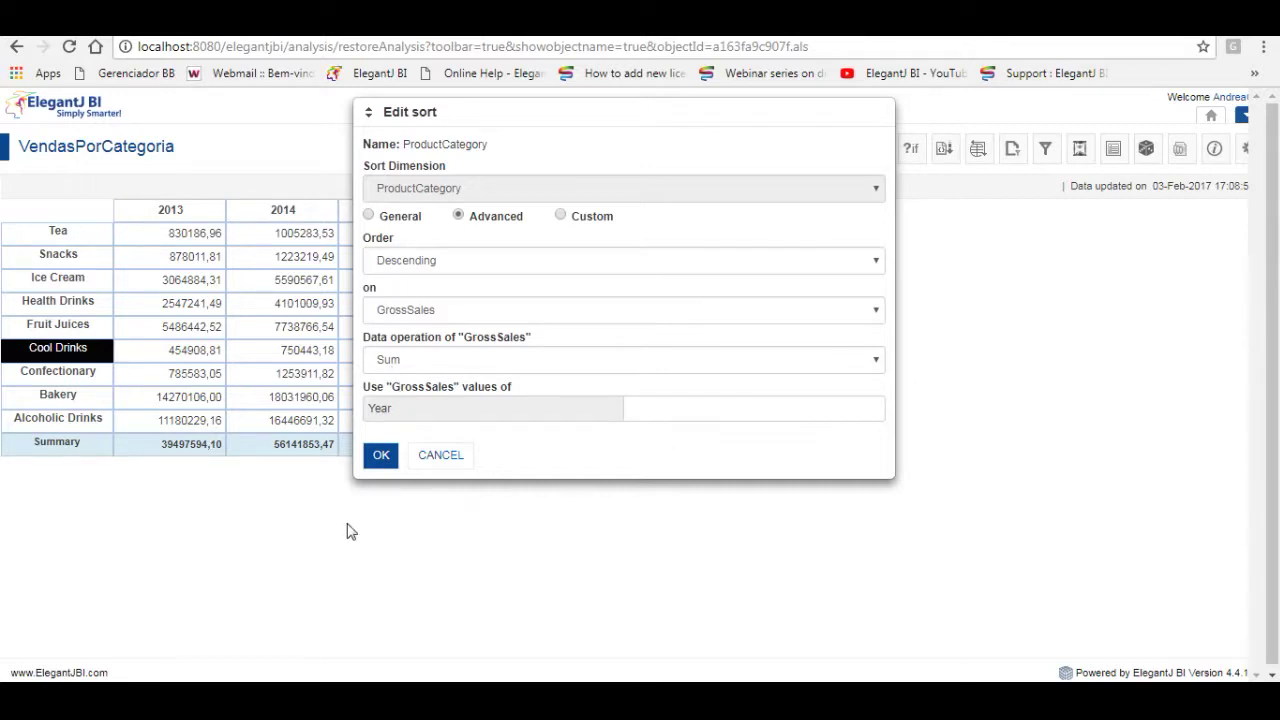
left_click(679, 407)
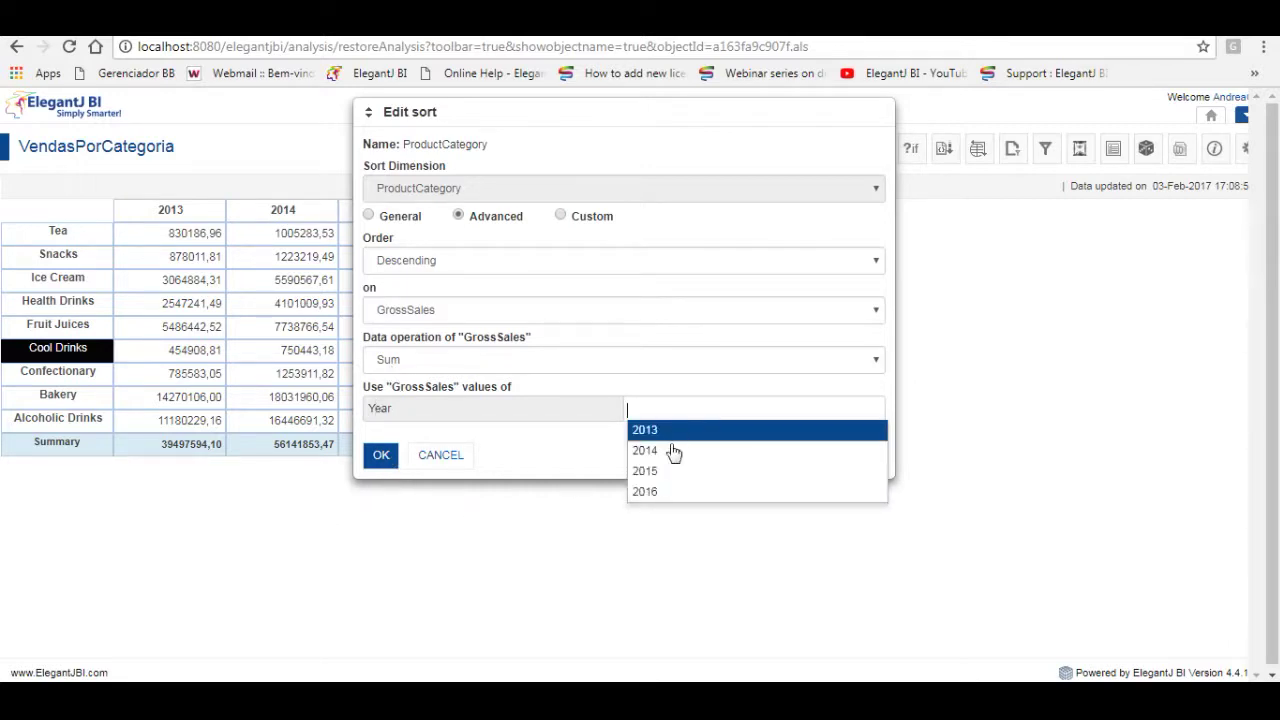
left_click(673, 432)
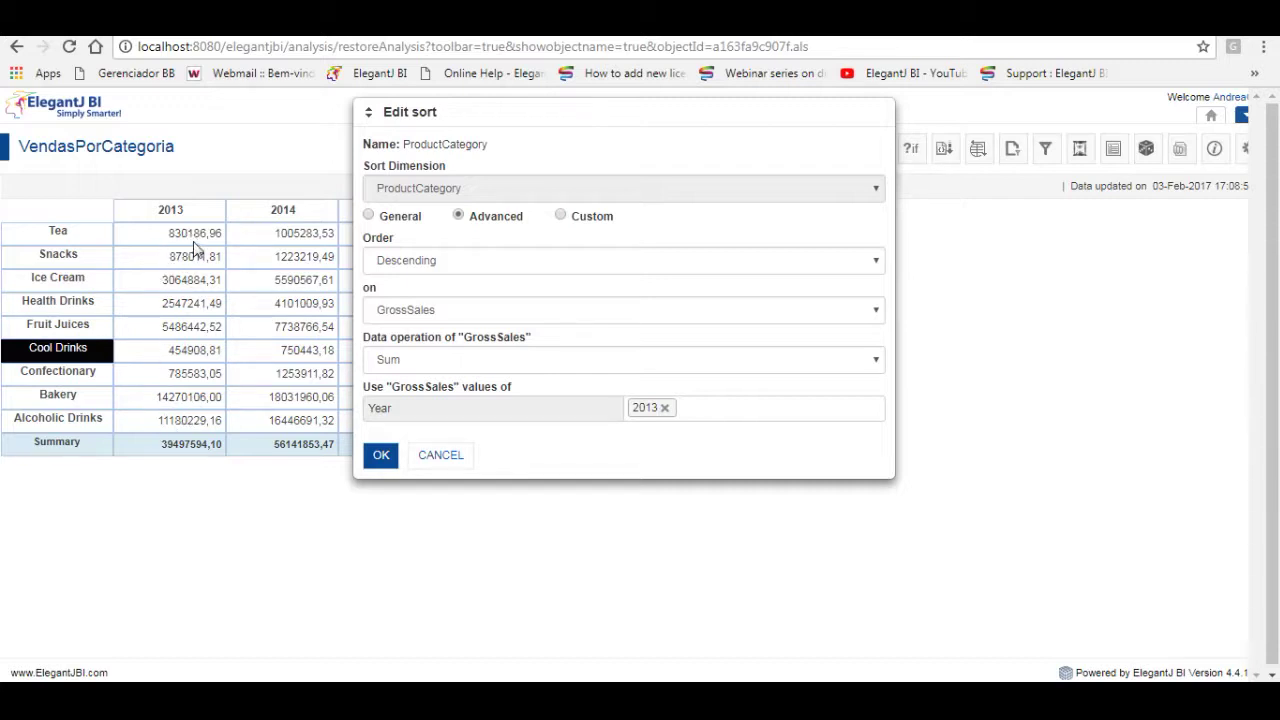
left_click(383, 458)
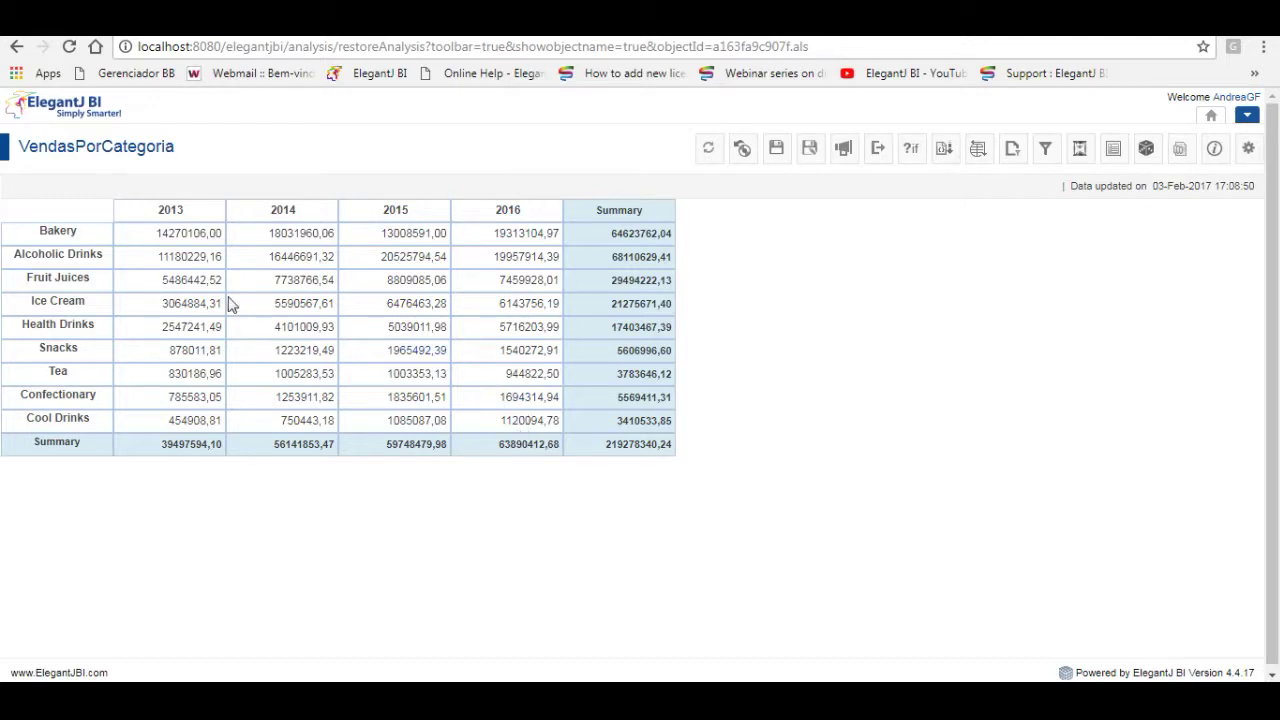
Add a rank named rank_data that shows the top 5 product categories by GrossSales for year 2016
right_click(84, 381)
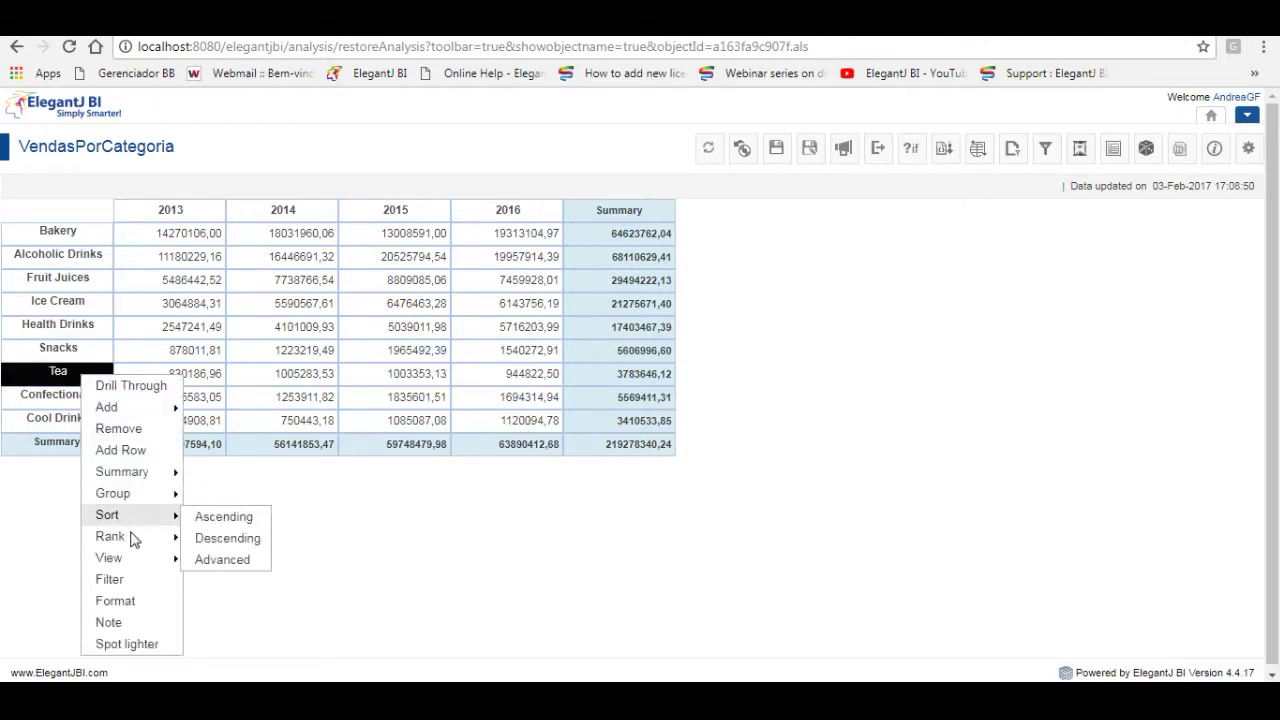
mouse_move(132, 541)
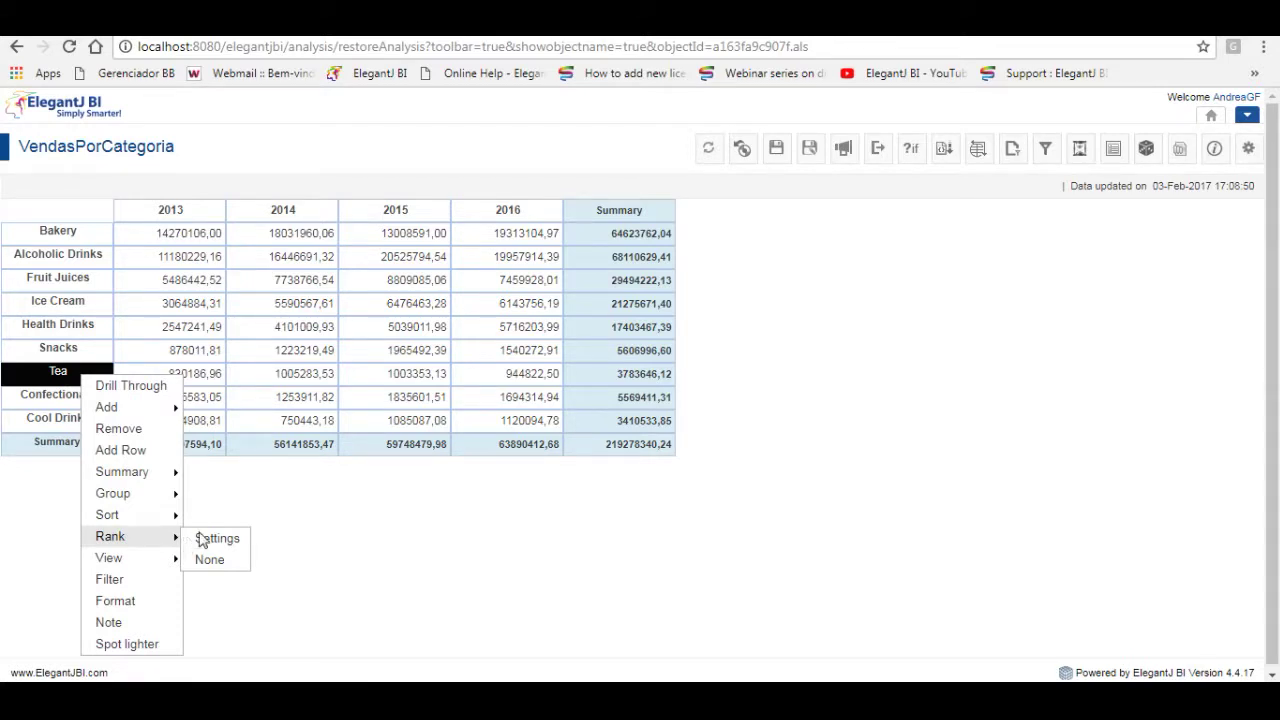
left_click(241, 549)
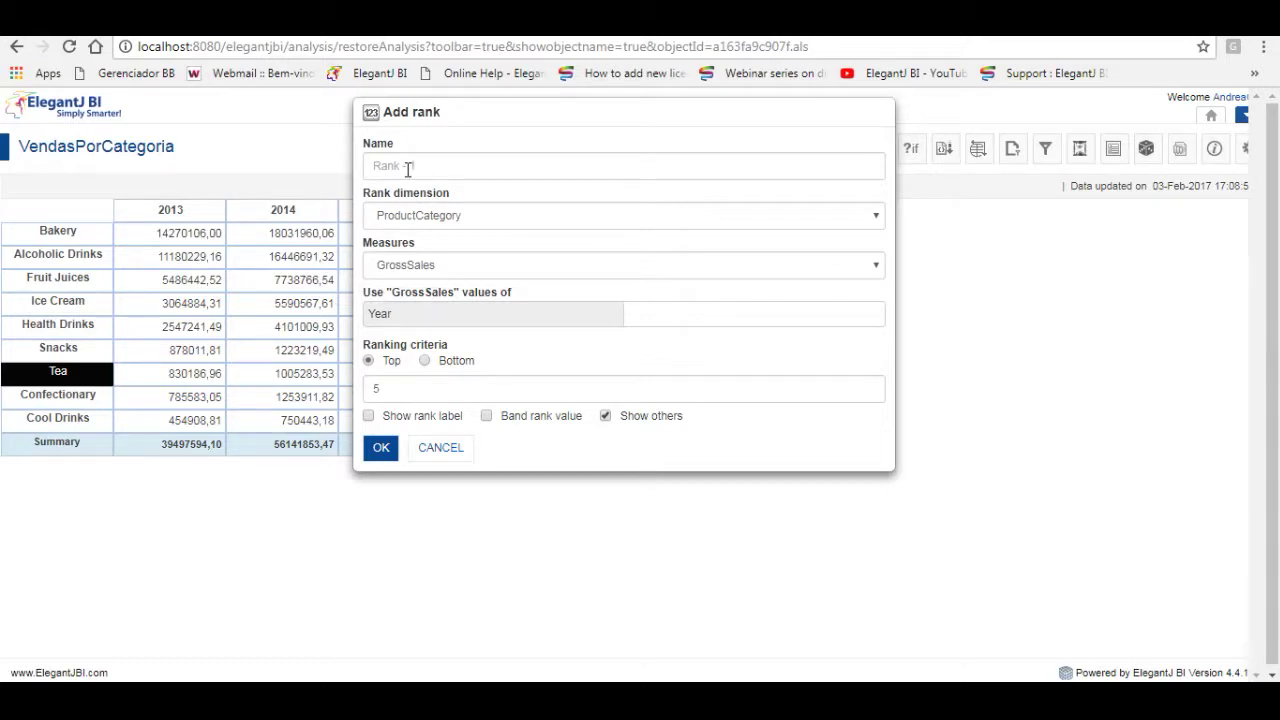
left_click(404, 166)
type("rank_data")
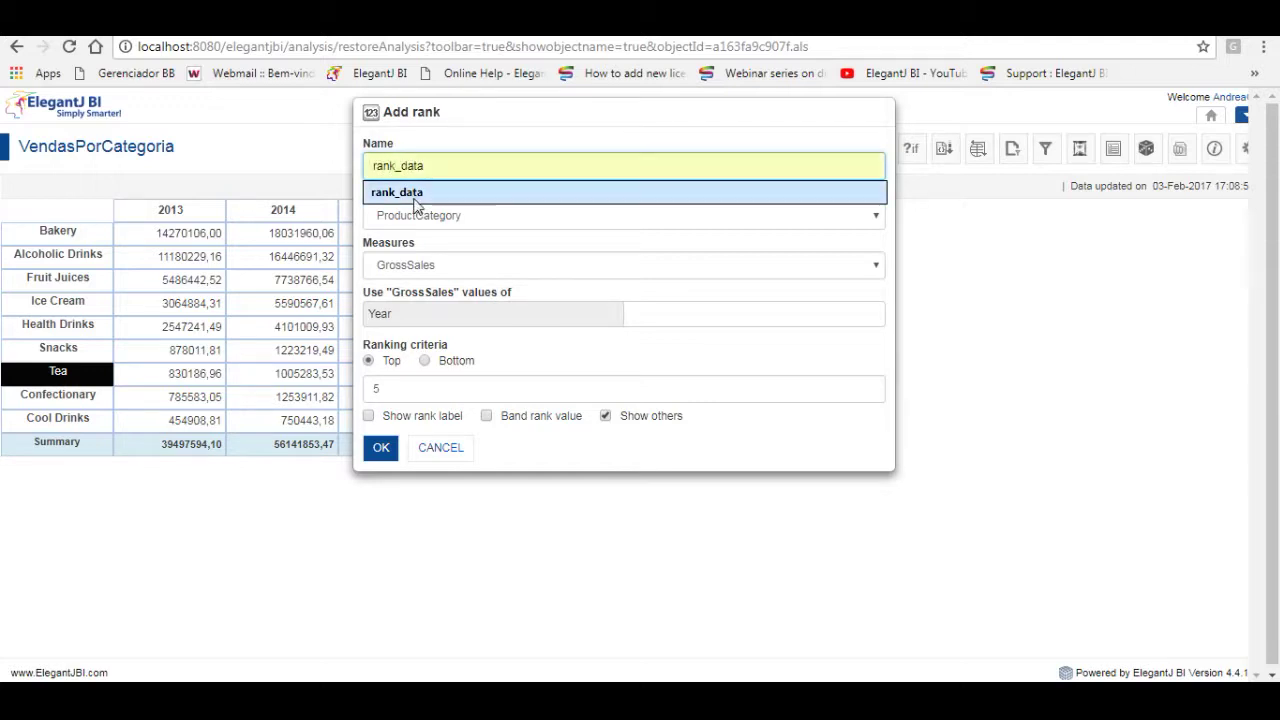
left_click(414, 195)
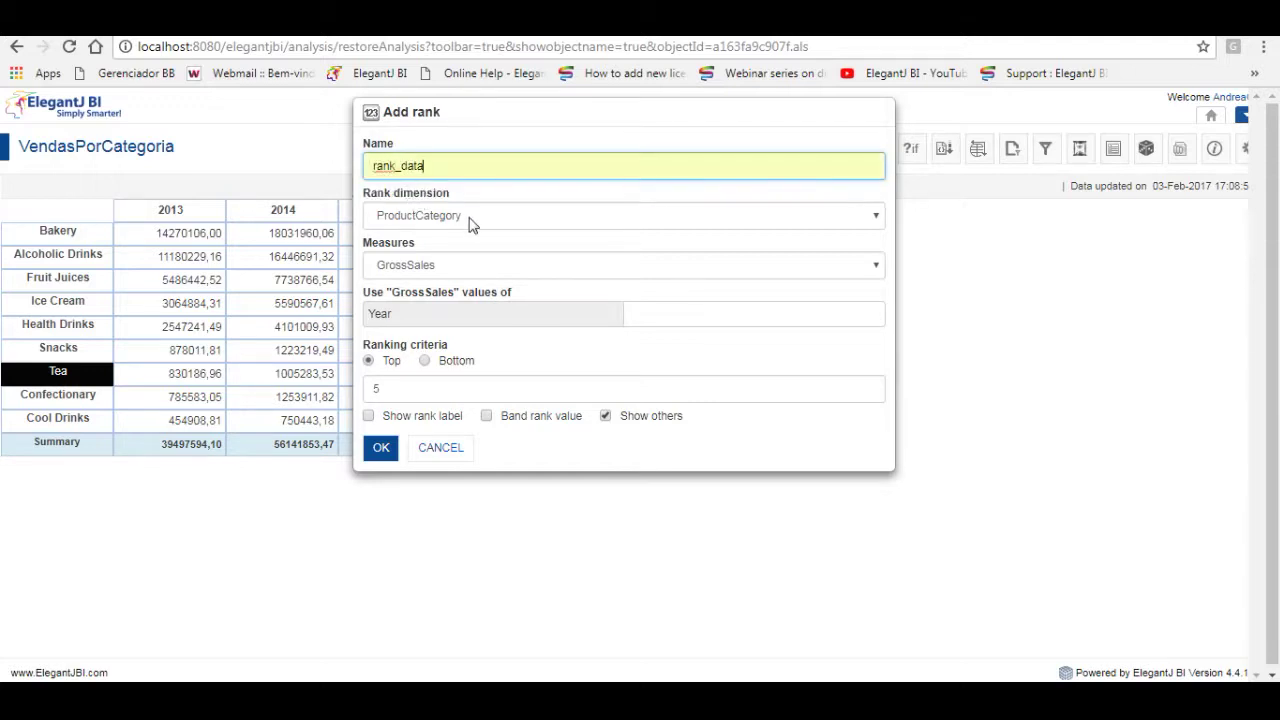
left_click(876, 220)
left_click(876, 223)
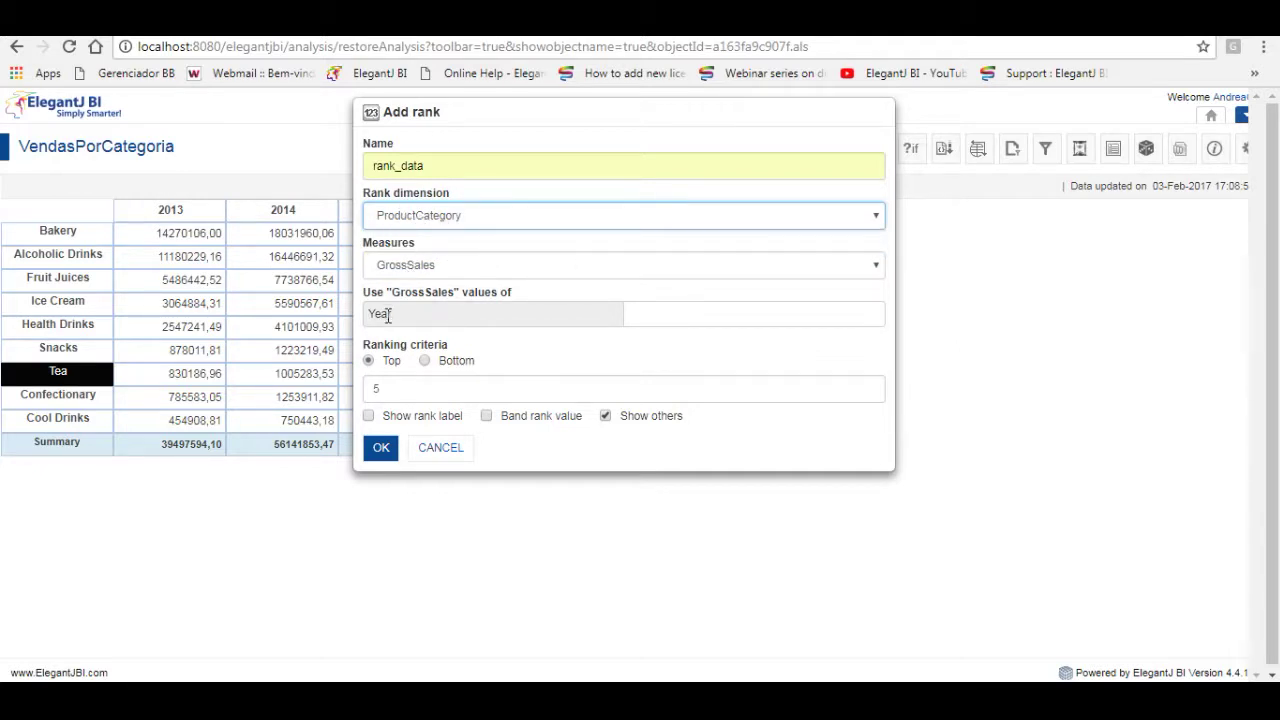
left_click(664, 316)
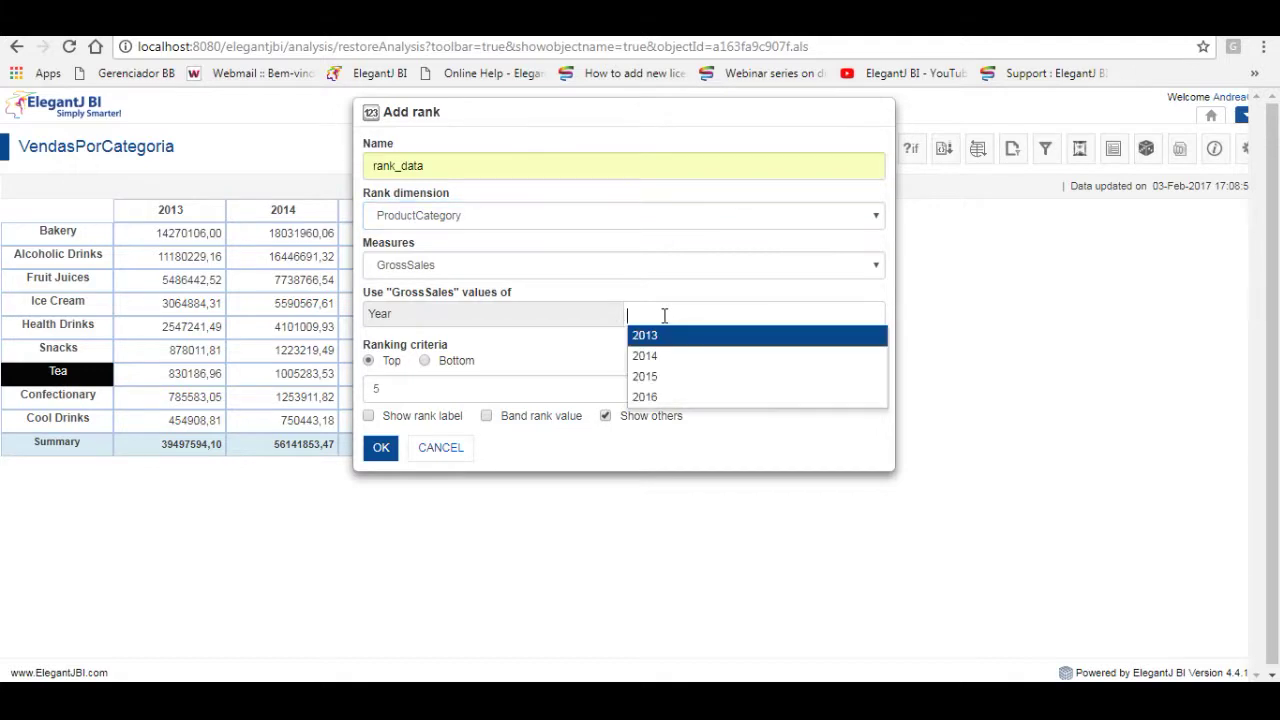
left_click(664, 399)
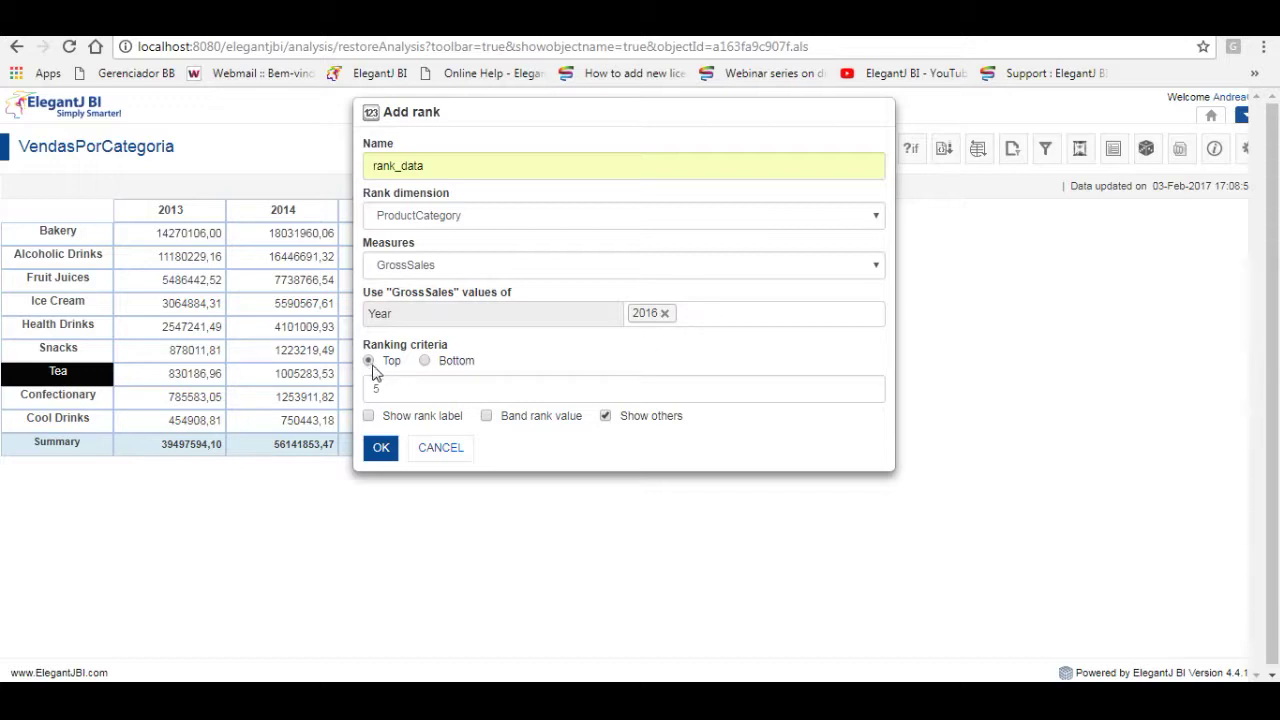
left_click(385, 449)
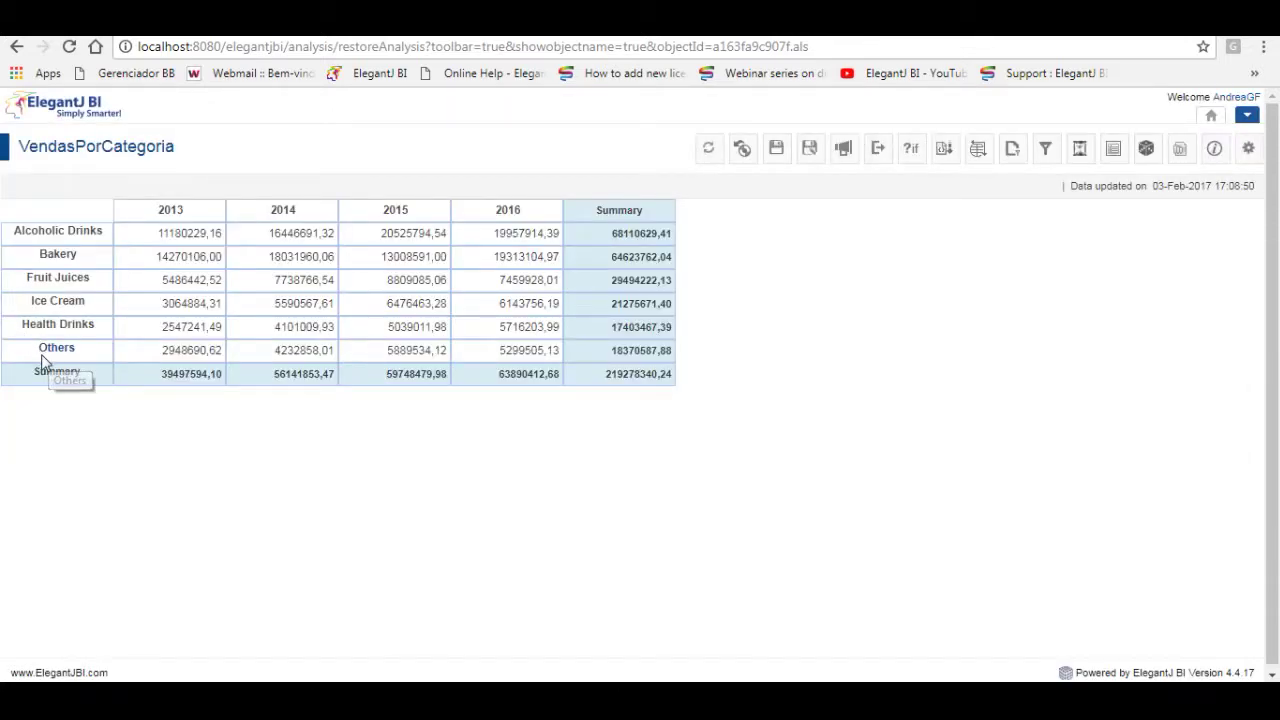
Edit the rank_data rank to turn off Show others and apply it to the crosstab
right_click(100, 360)
mouse_move(160, 520)
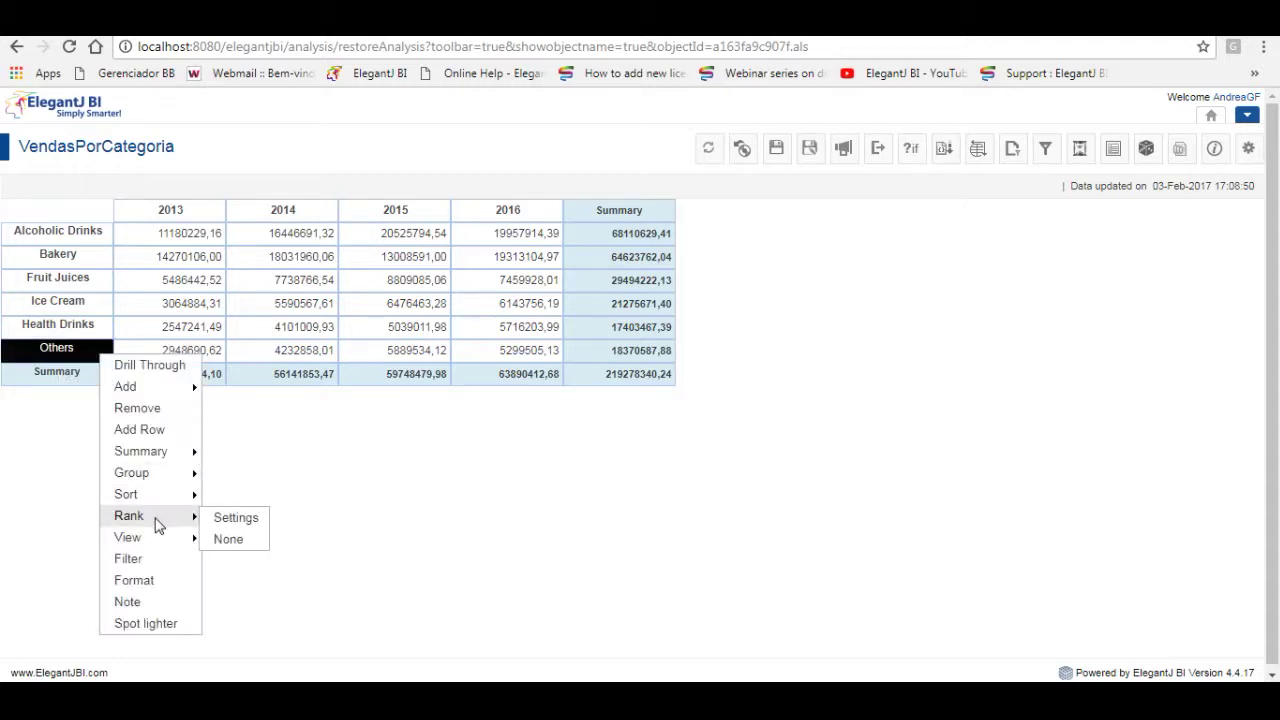
left_click(1248, 152)
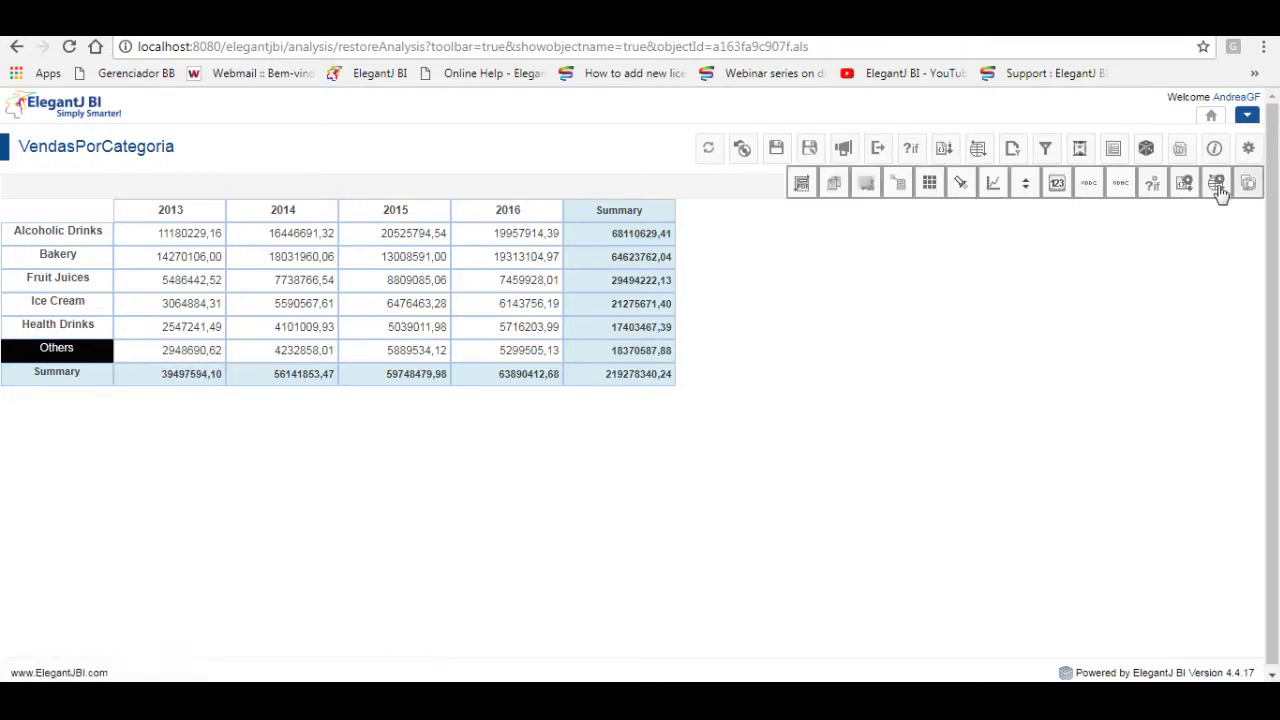
left_click(1057, 183)
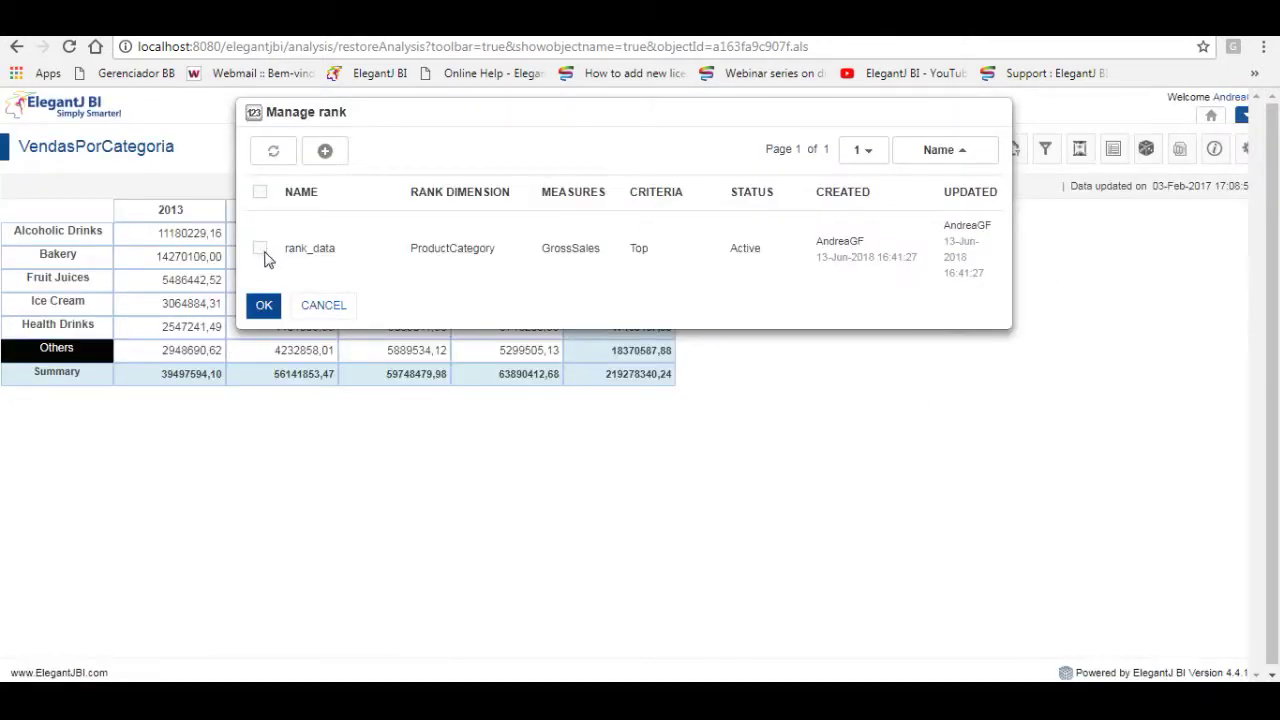
left_click(260, 248)
left_click(371, 150)
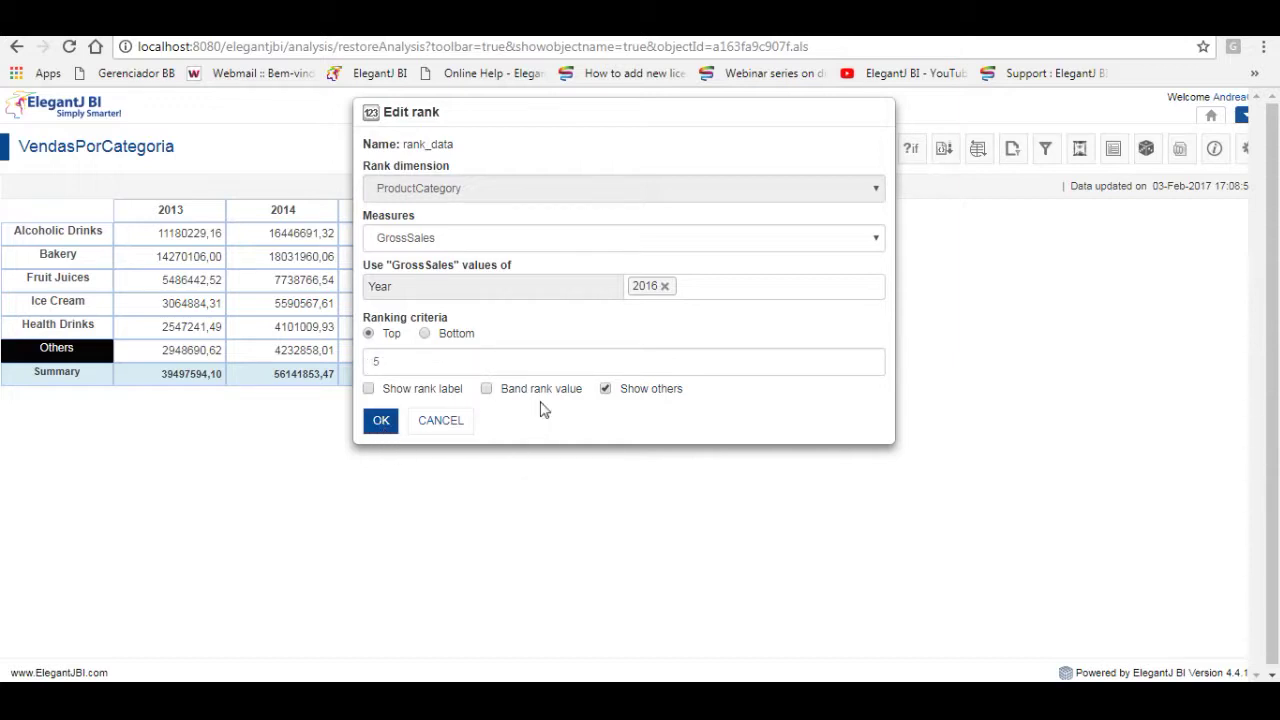
left_click(605, 389)
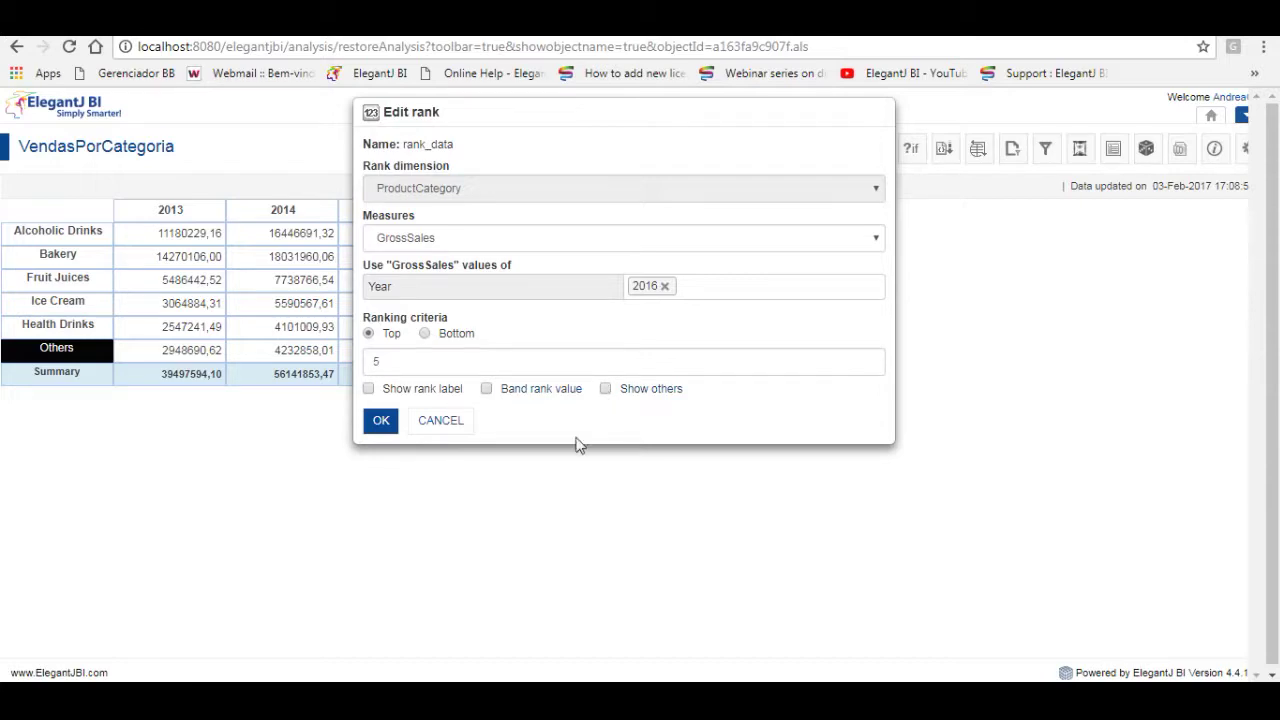
left_click(381, 421)
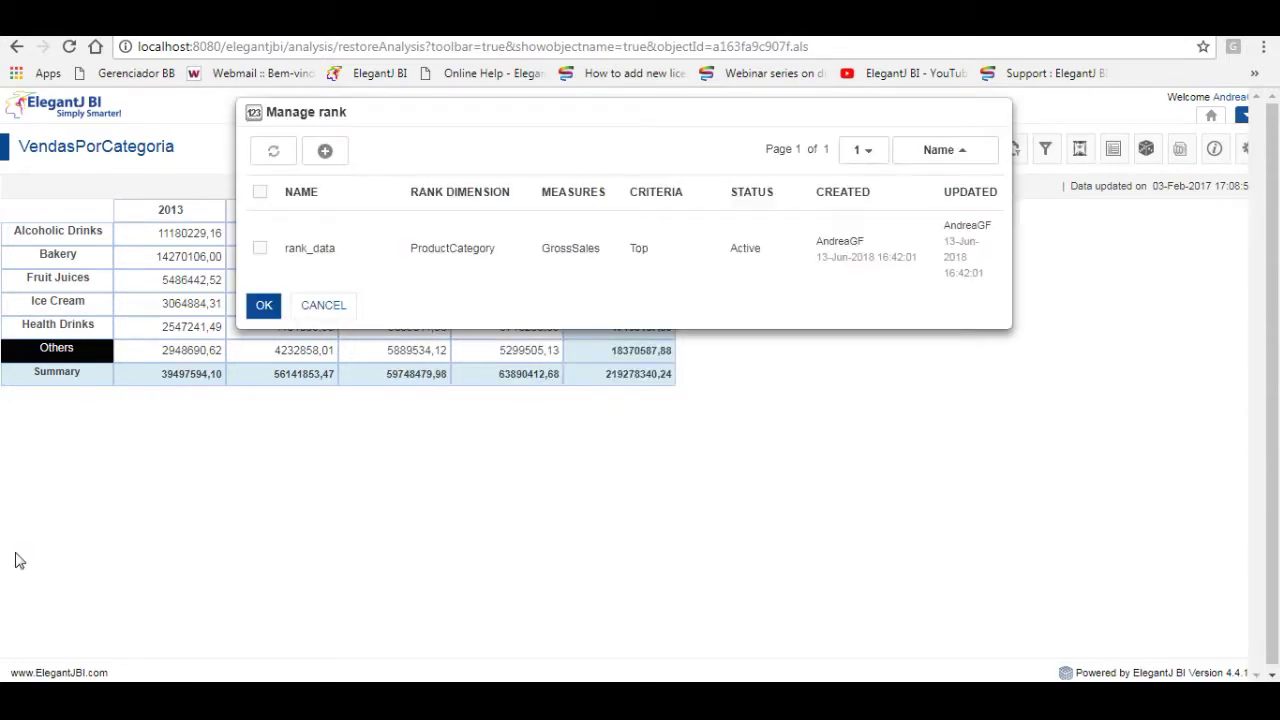
left_click(265, 305)
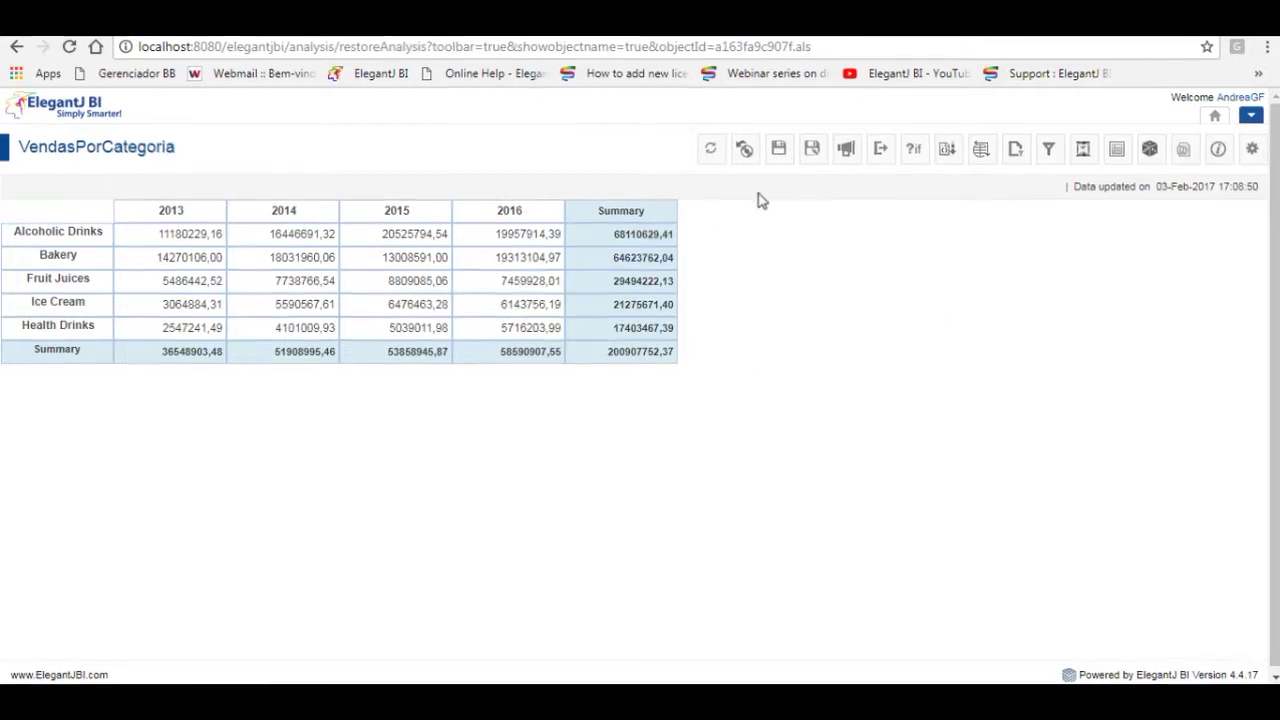
Reset the analysis to its original state and show only the summary data for the product categories
left_click(745, 150)
right_click(107, 378)
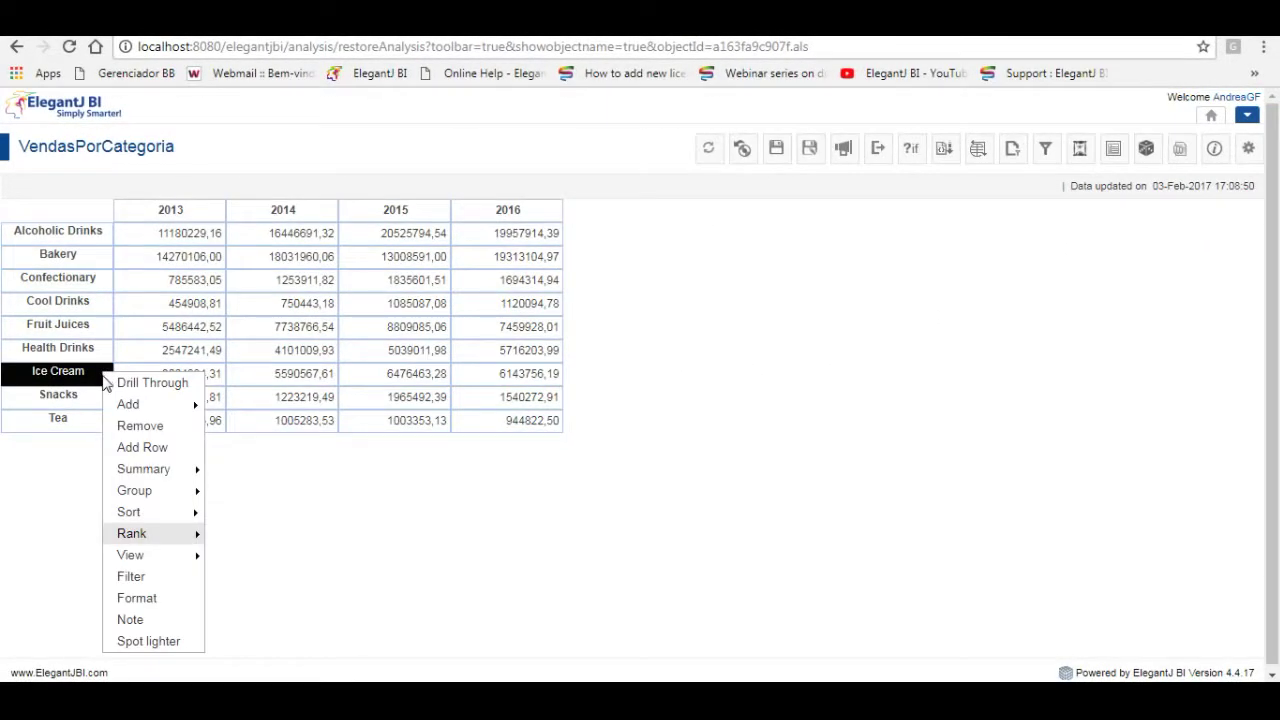
mouse_move(128, 556)
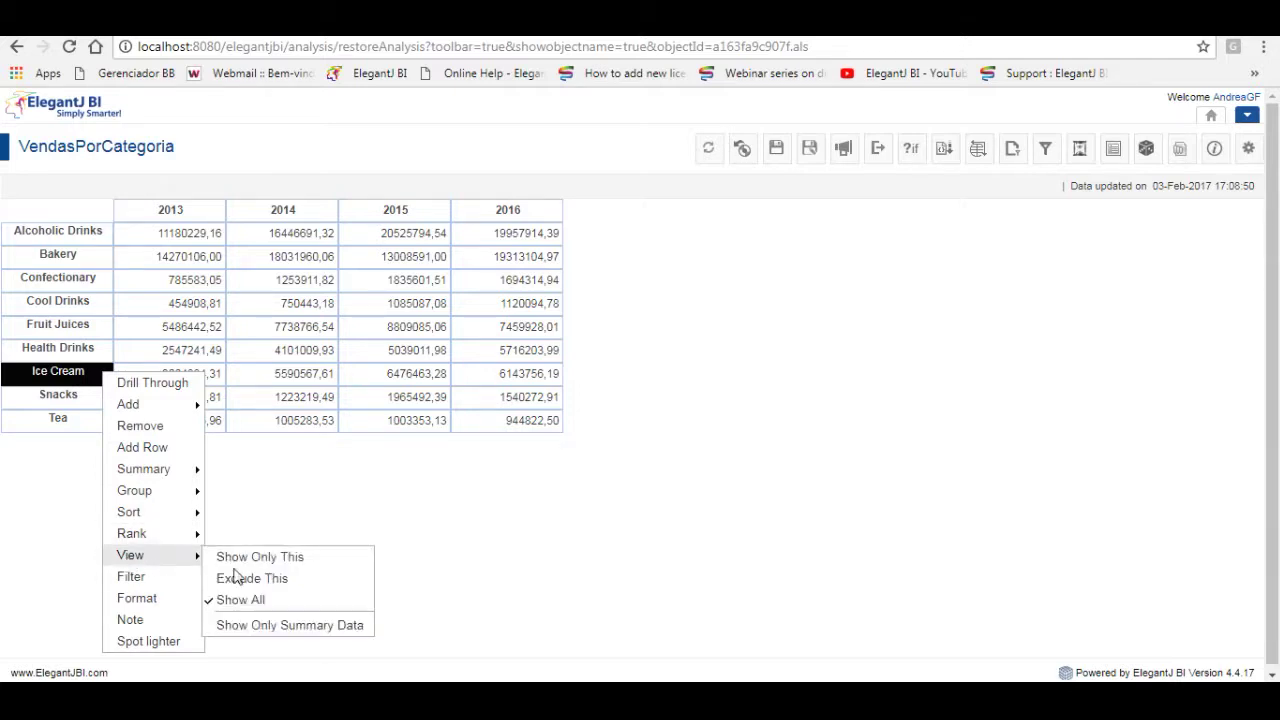
left_click(228, 625)
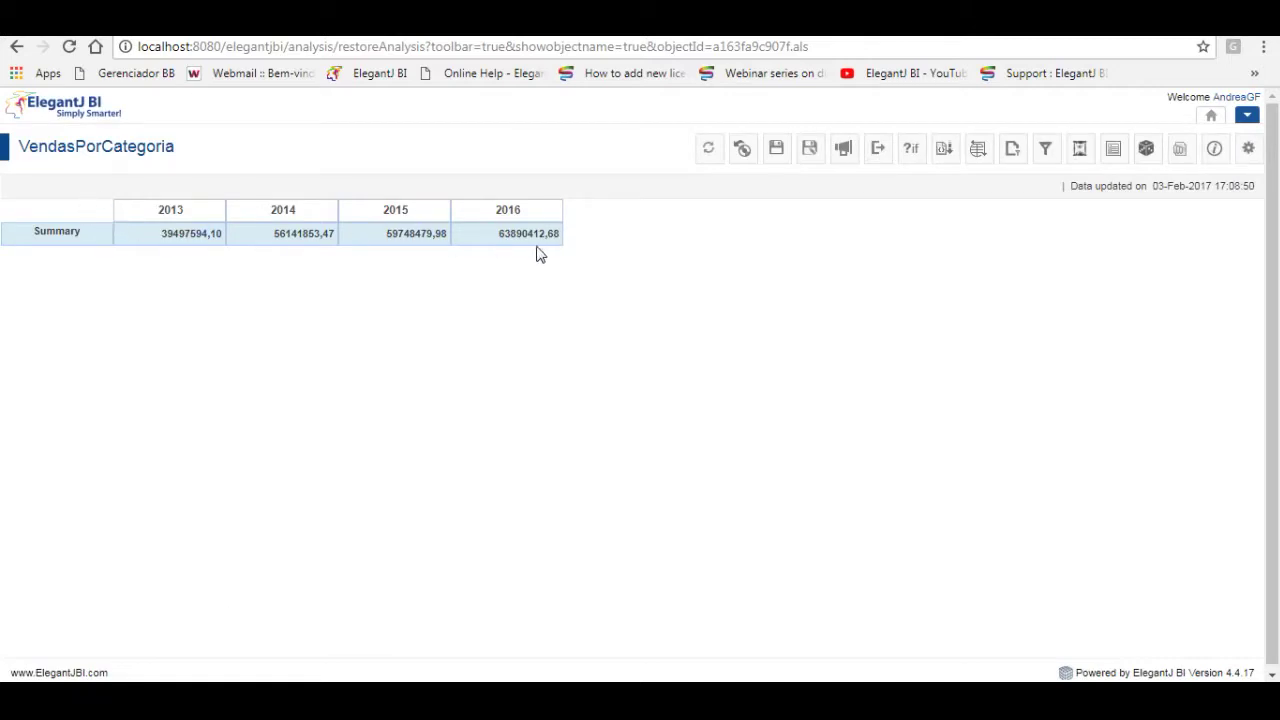
Turn off the summary-only view to bring back the individual product category rows
right_click(95, 242)
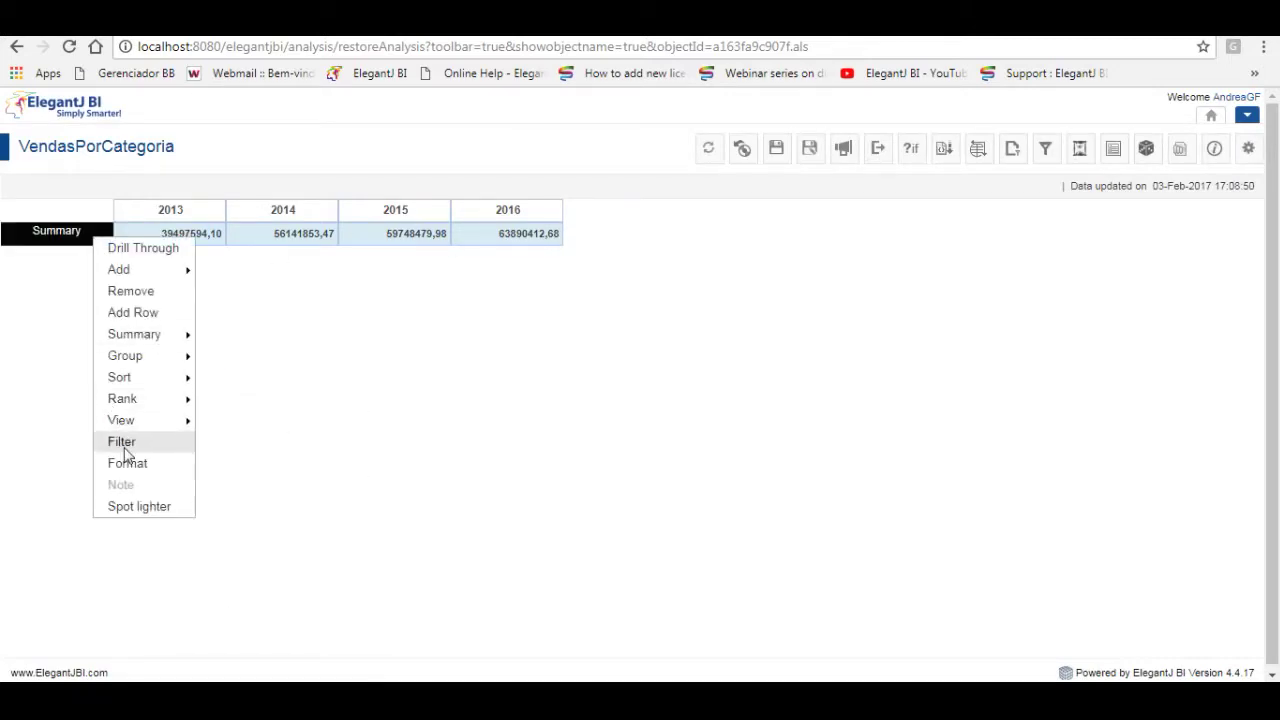
mouse_move(180, 423)
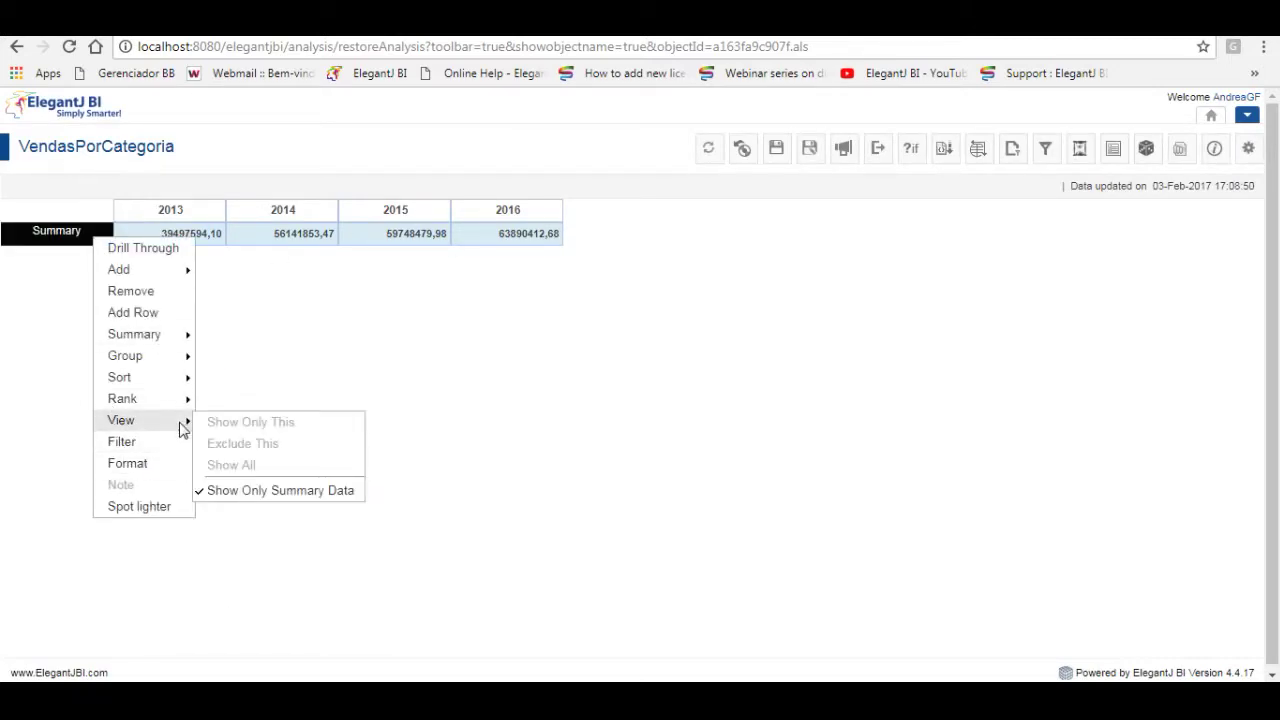
left_click(231, 490)
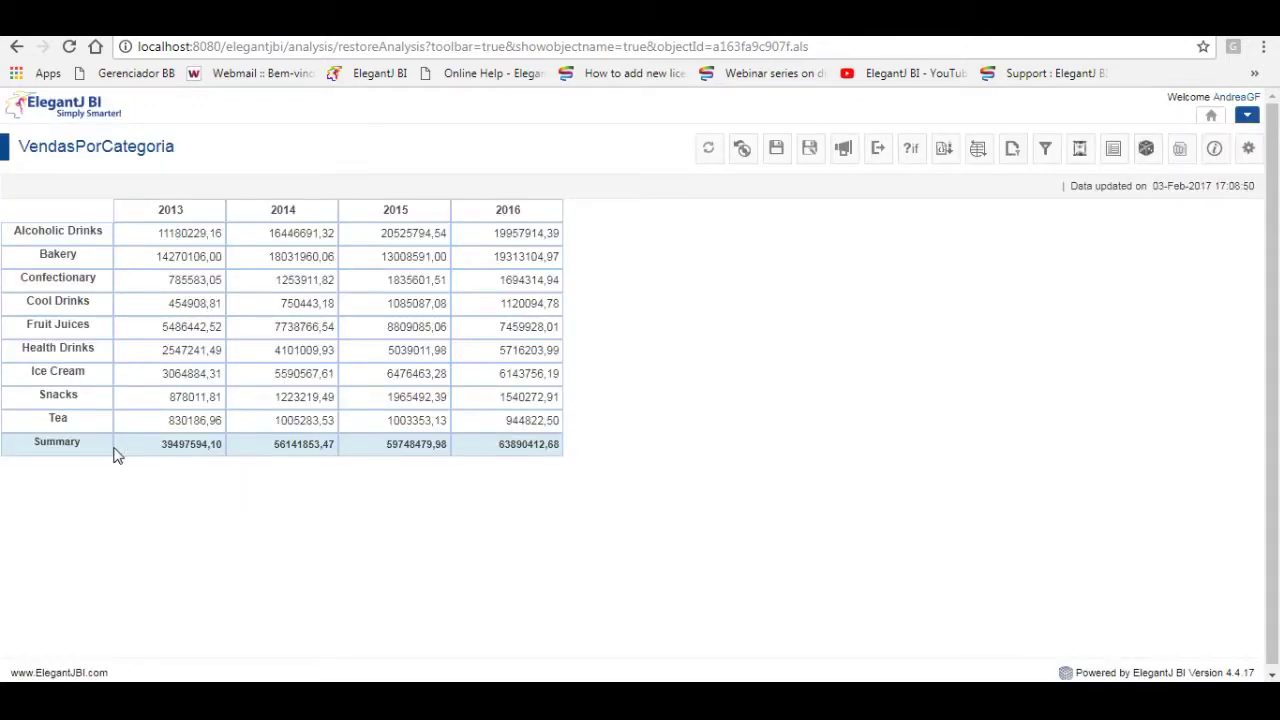
Limit the crosstab view to only the Snacks category
right_click(100, 405)
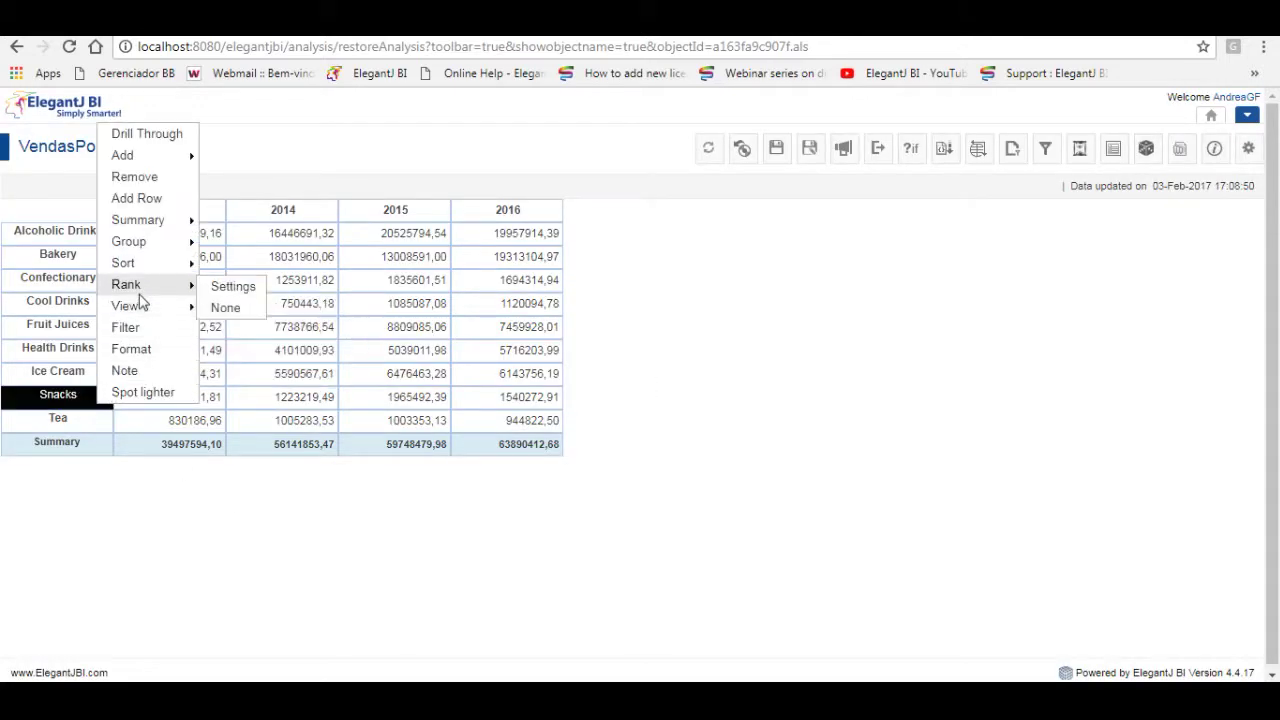
mouse_move(145, 308)
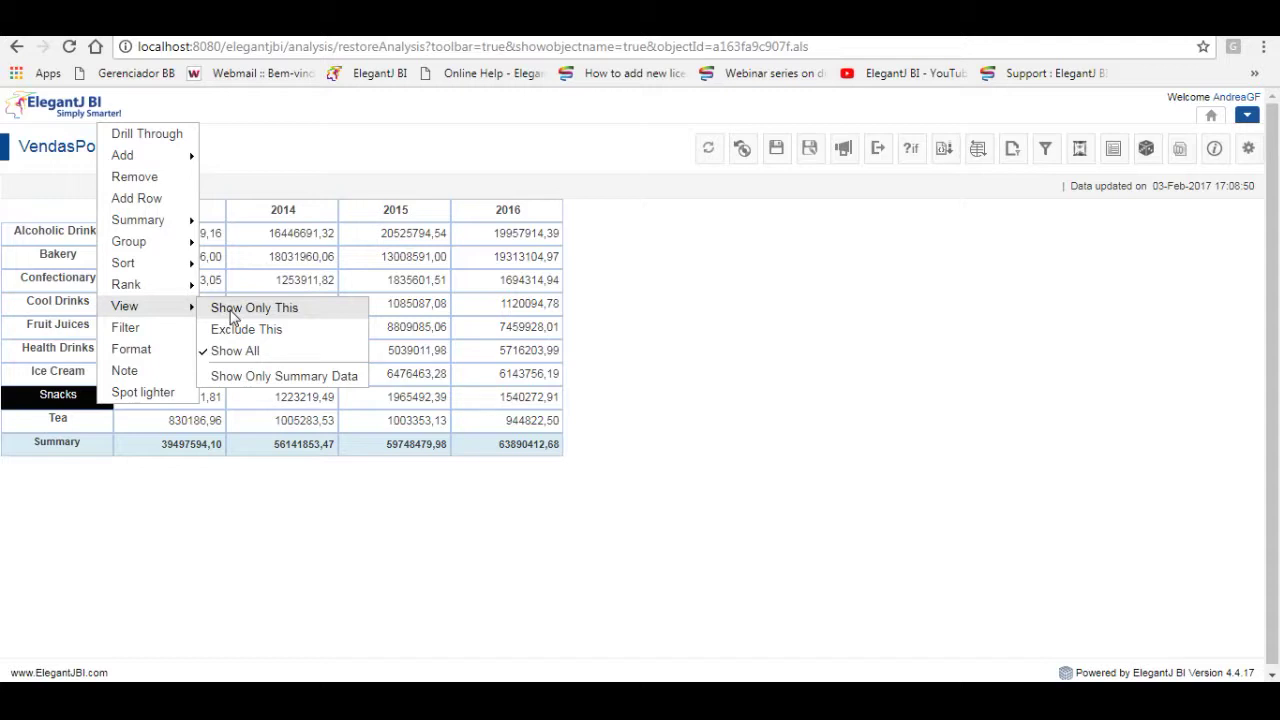
left_click(232, 312)
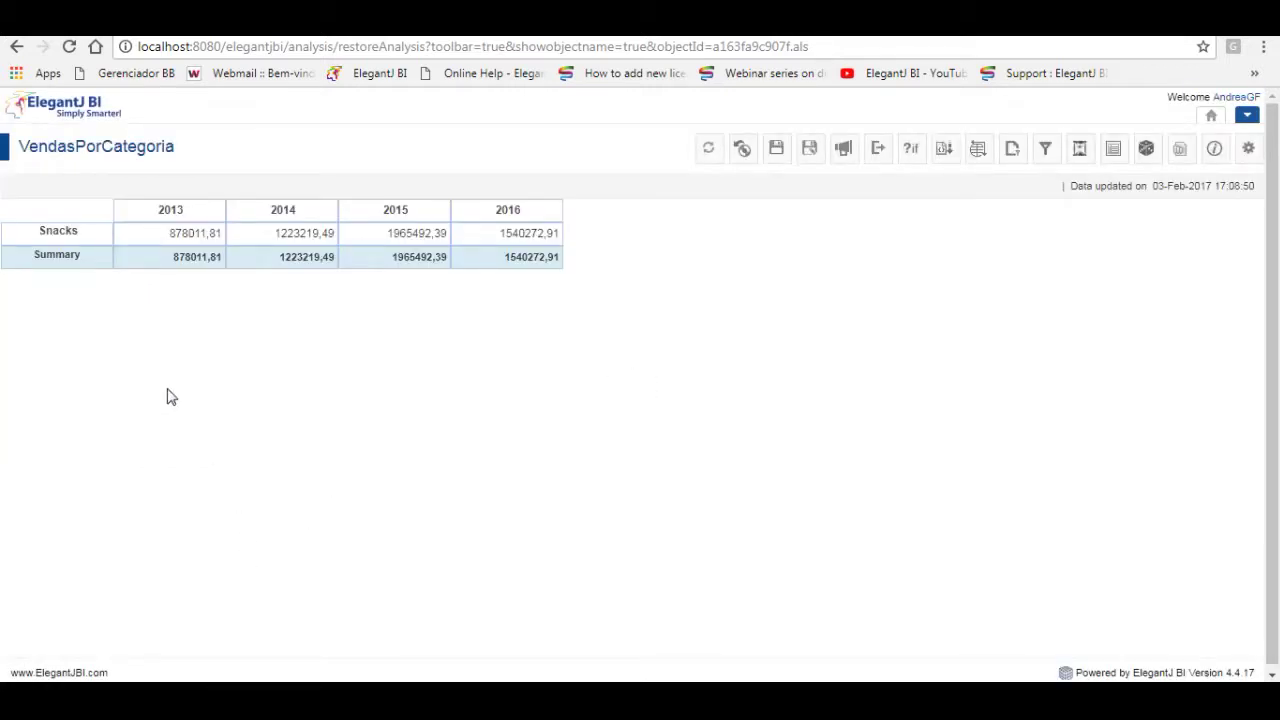
Show all product categories in the crosstab instead of only Snacks
right_click(100, 240)
mouse_move(140, 424)
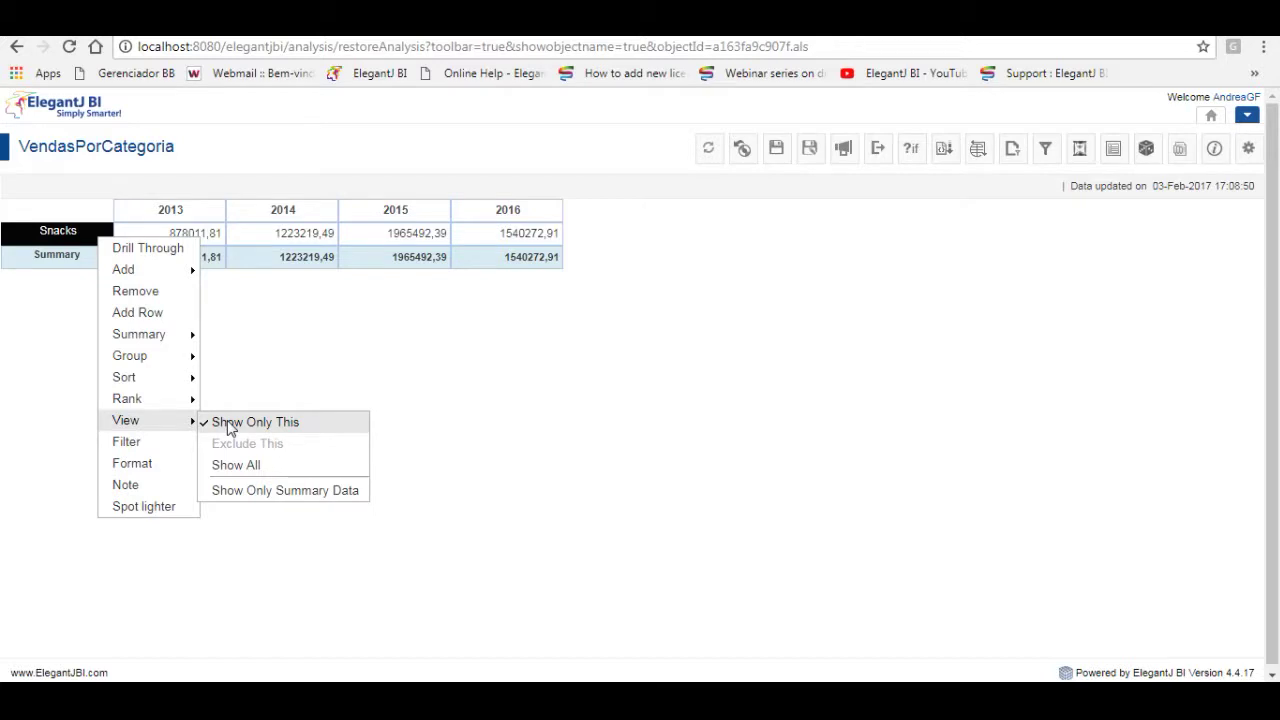
left_click(231, 424)
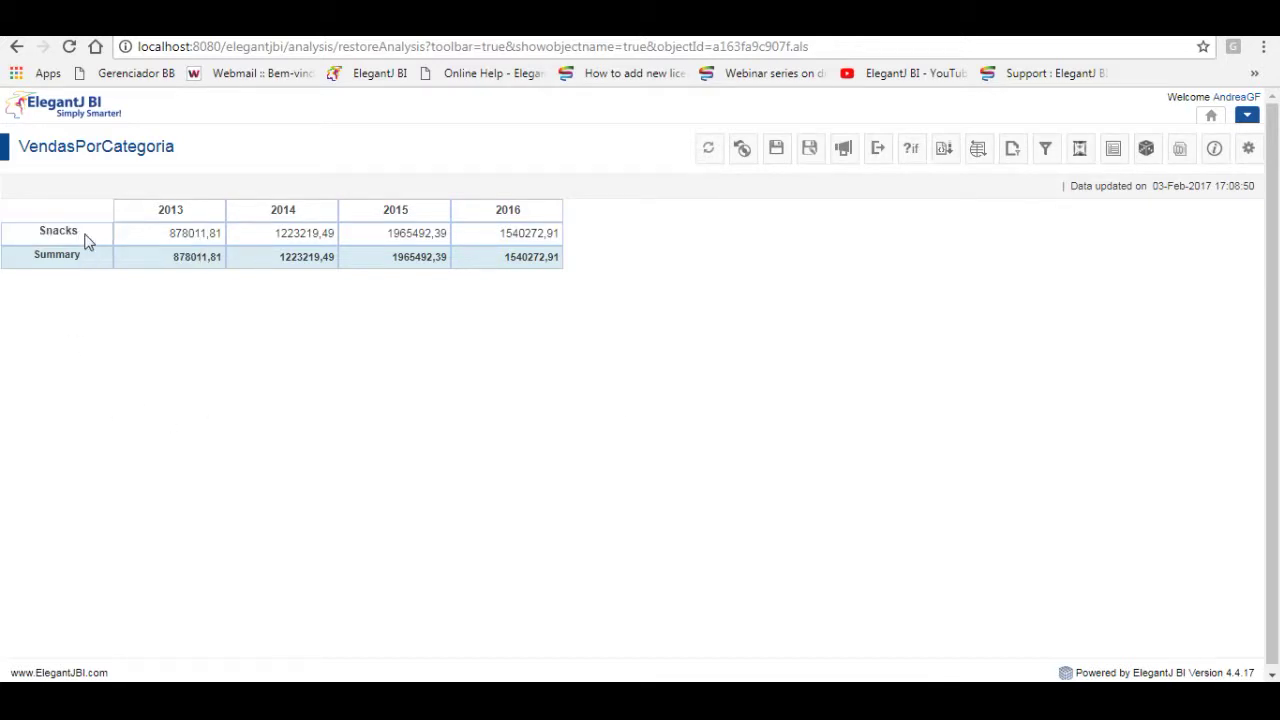
right_click(86, 240)
mouse_move(145, 405)
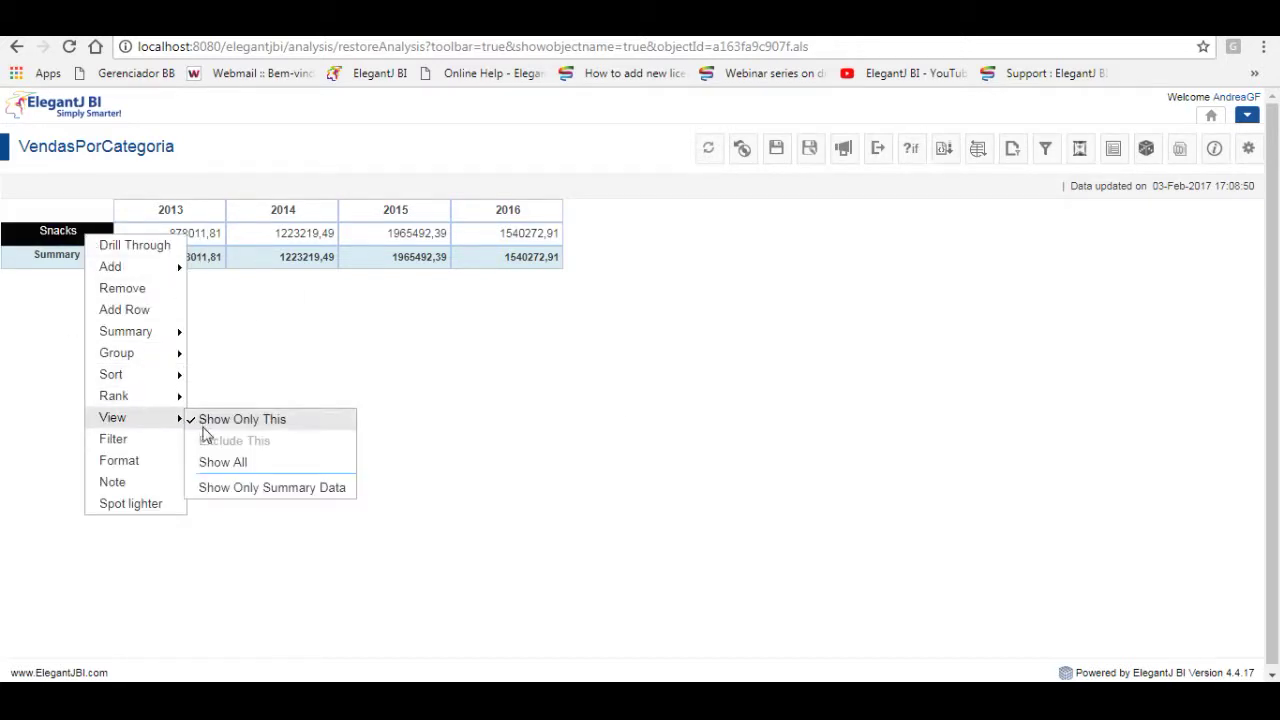
left_click(206, 462)
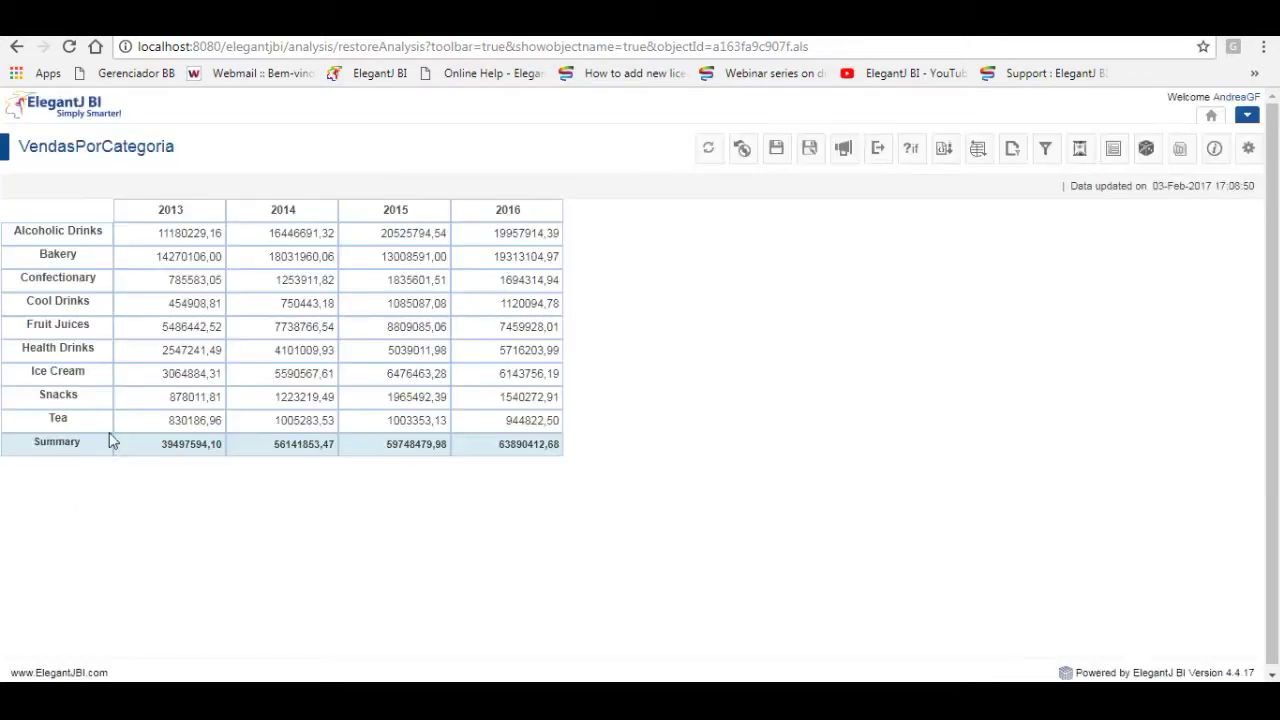
Exclude the Health Drinks category from the crosstab view
right_click(108, 353)
mouse_move(181, 541)
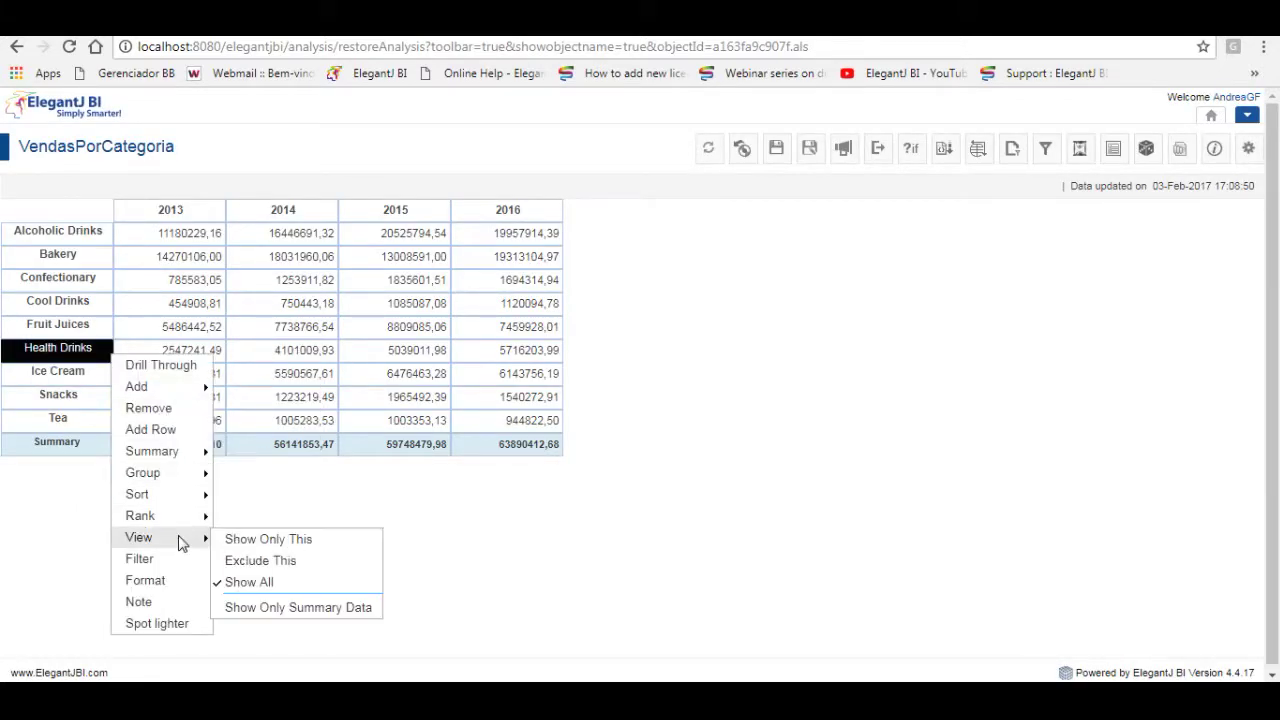
left_click(257, 566)
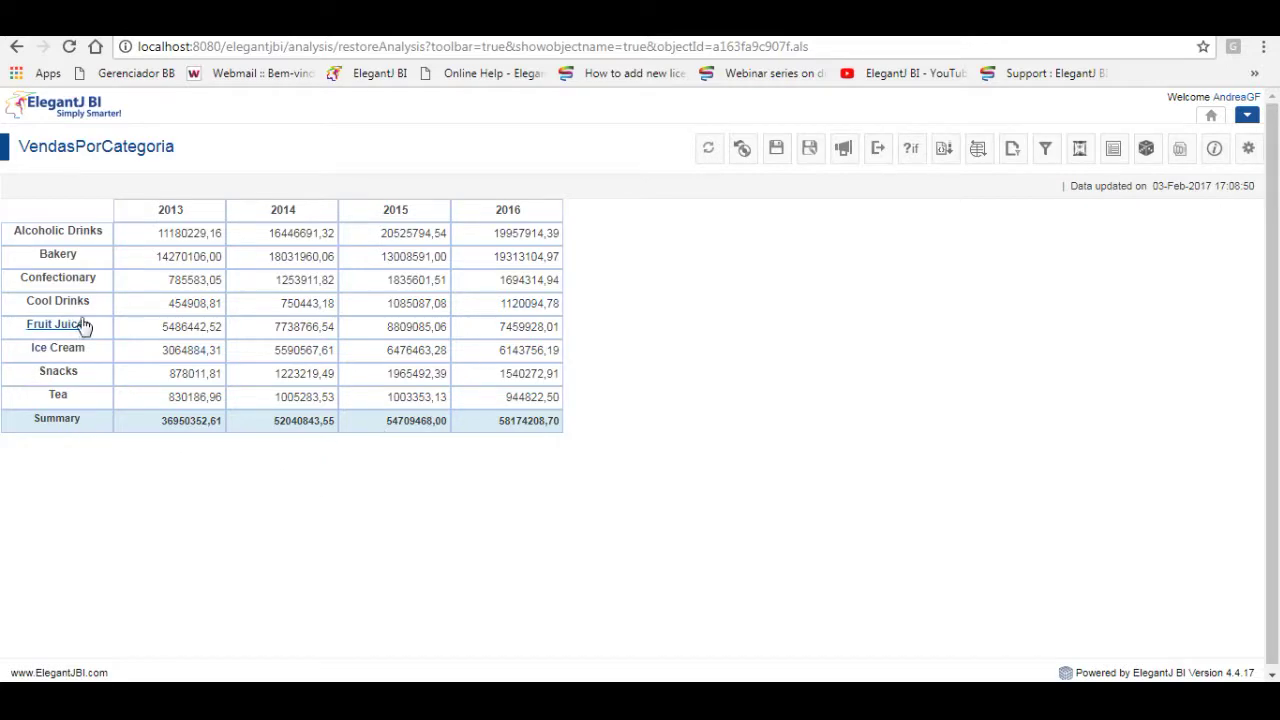
Bring the excluded category back by showing all product categories in the crosstab
right_click(93, 352)
mouse_move(118, 541)
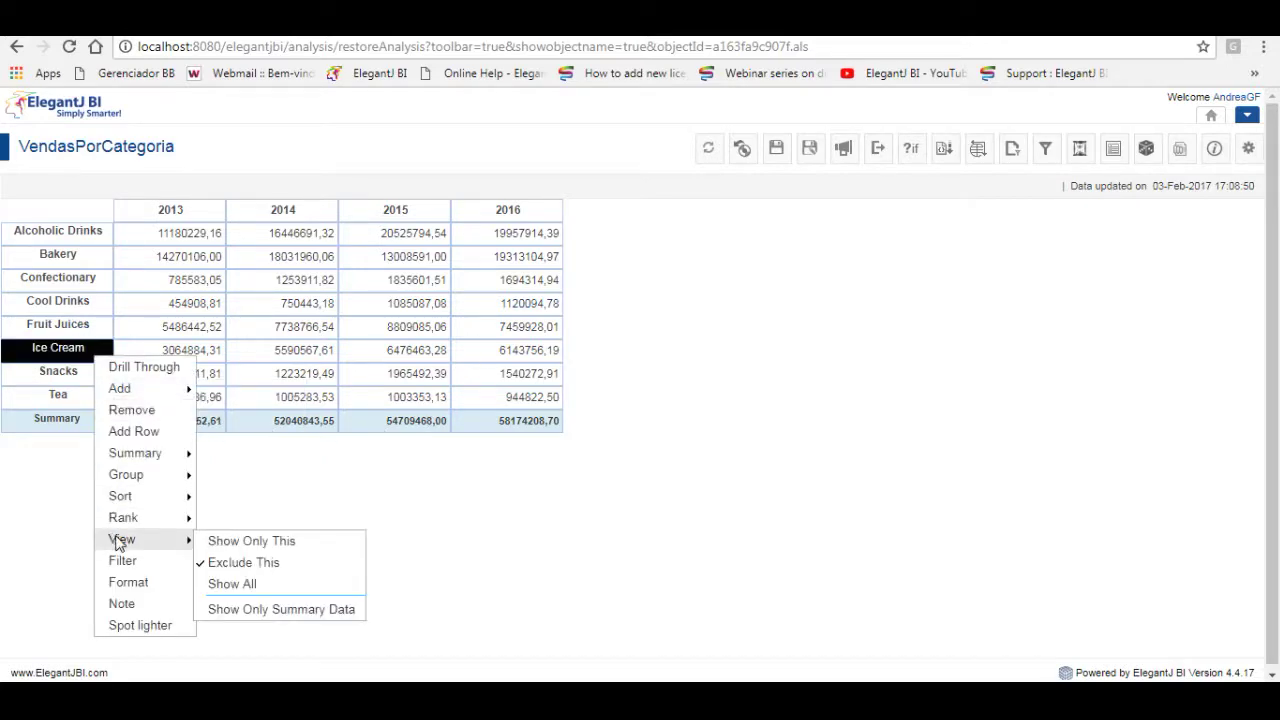
left_click(232, 584)
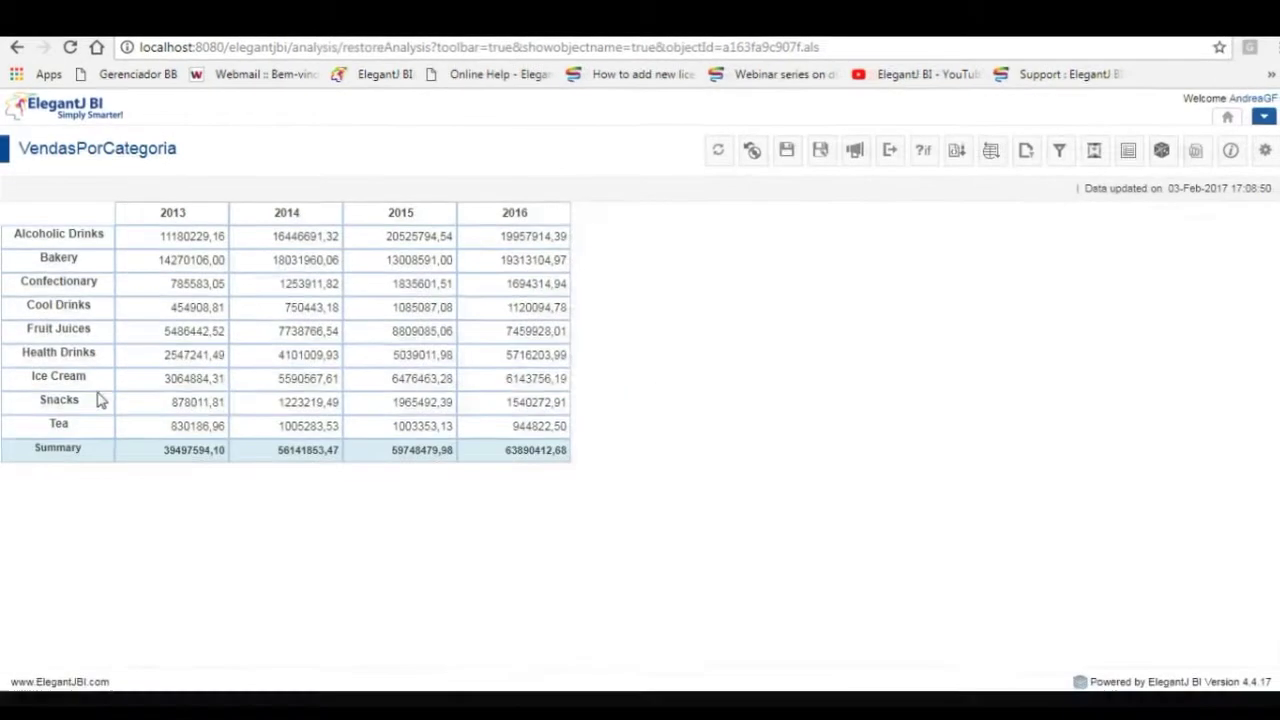
Access the filters for the product category rows and open the existing product filter for editing
right_click(106, 383)
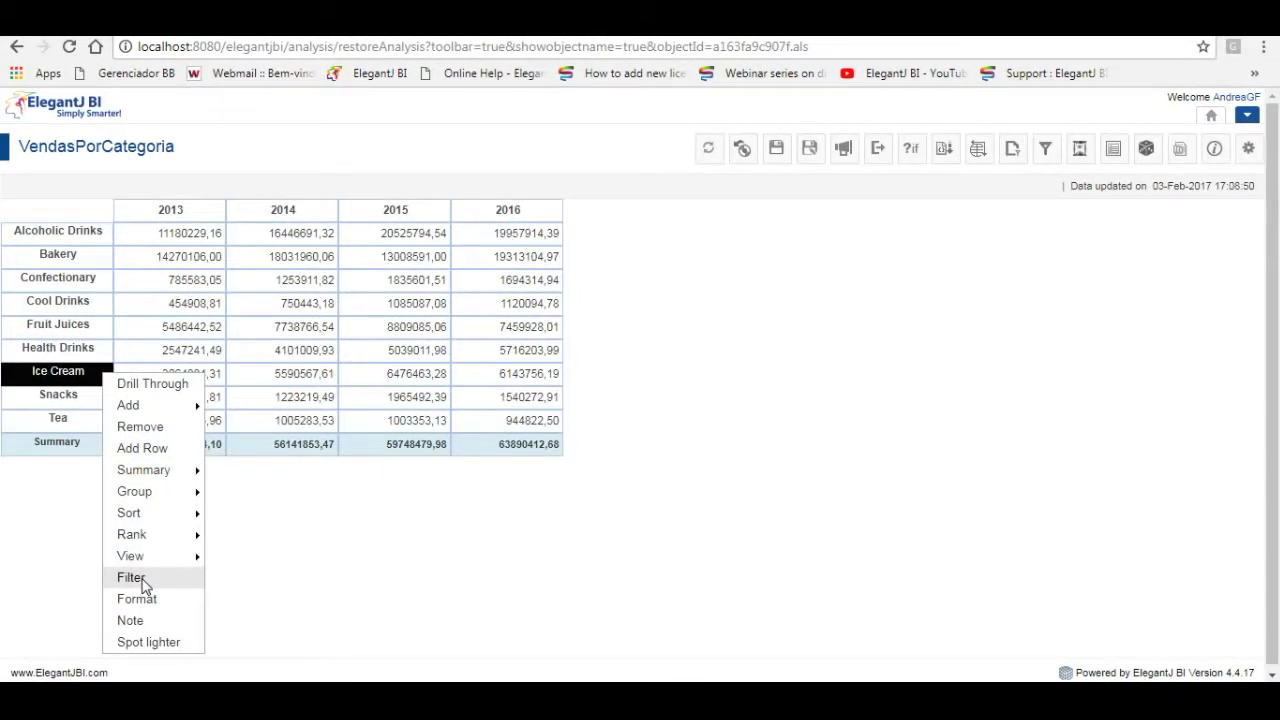
left_click(131, 578)
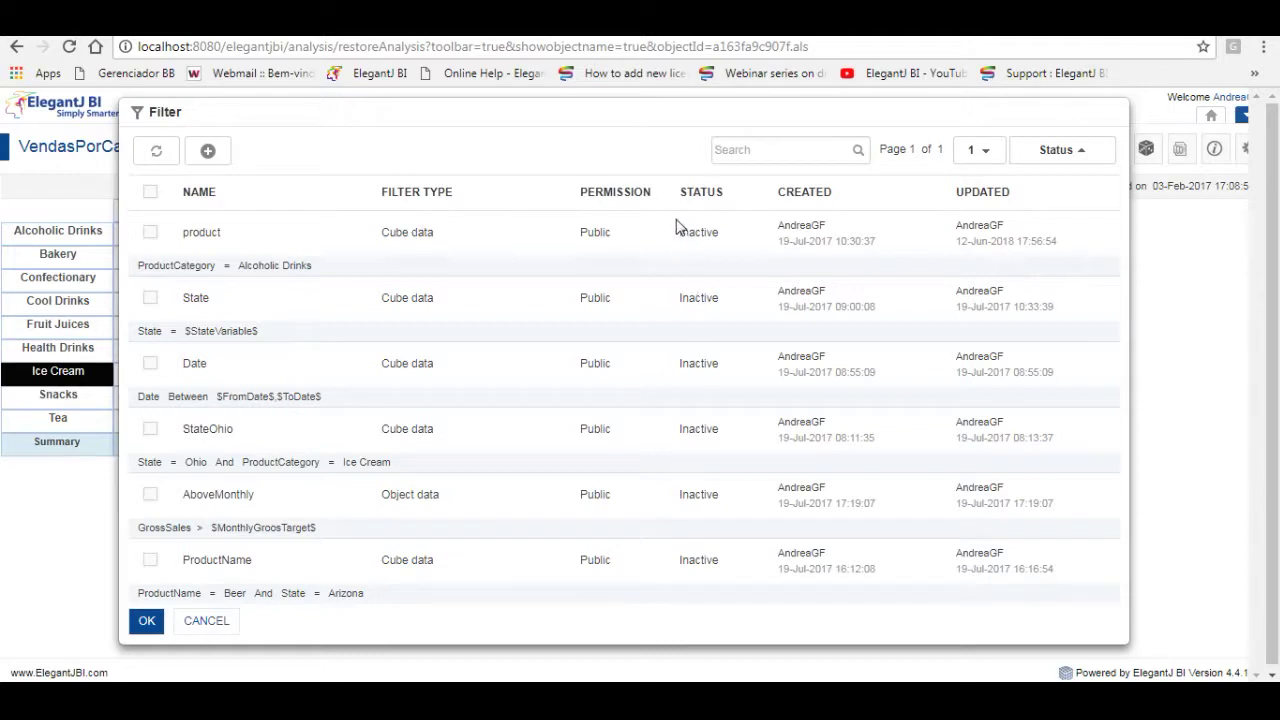
left_click(152, 236)
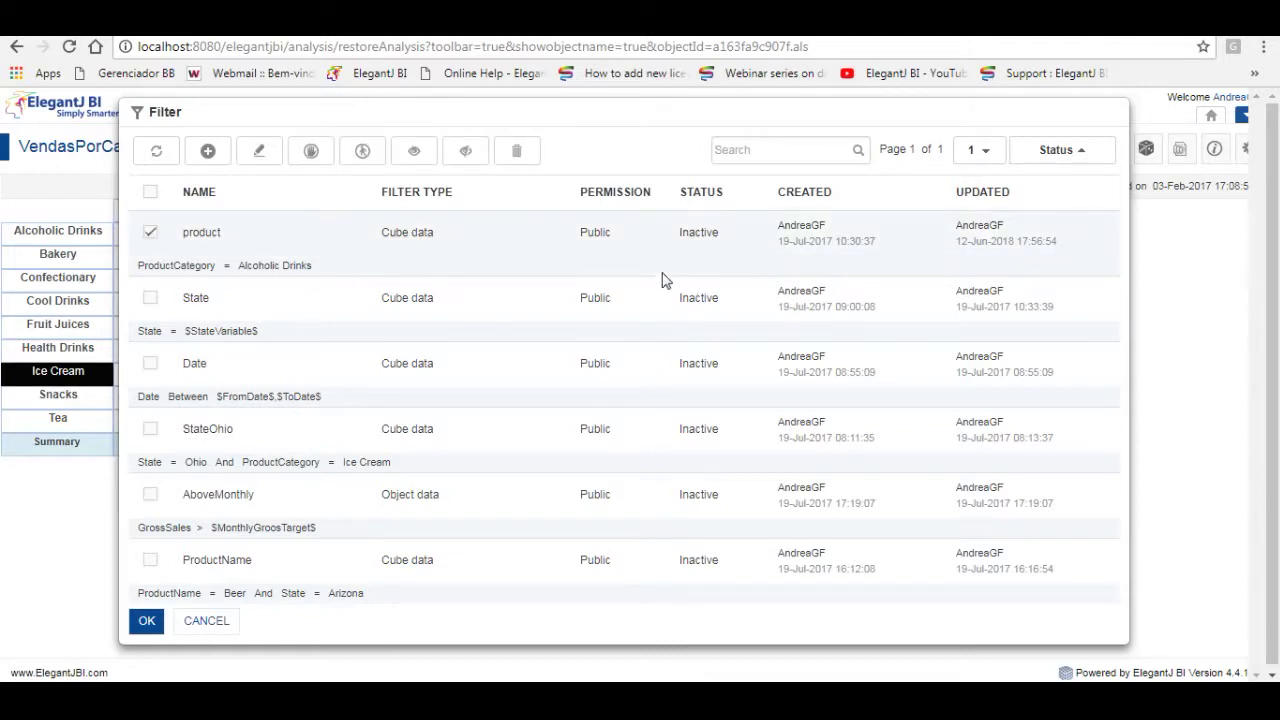
left_click(260, 152)
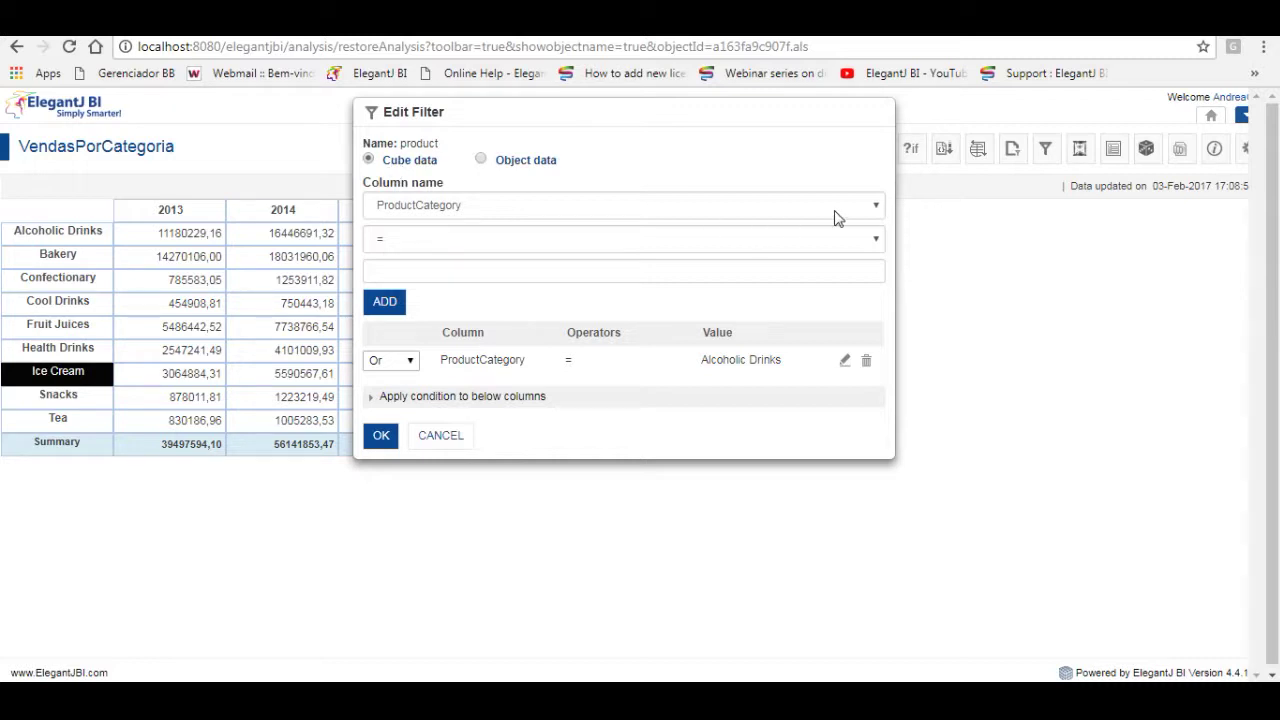
Examine the columns, comparison operators, values and Or connector available for the product filter's condition, and save the filter
left_click(876, 208)
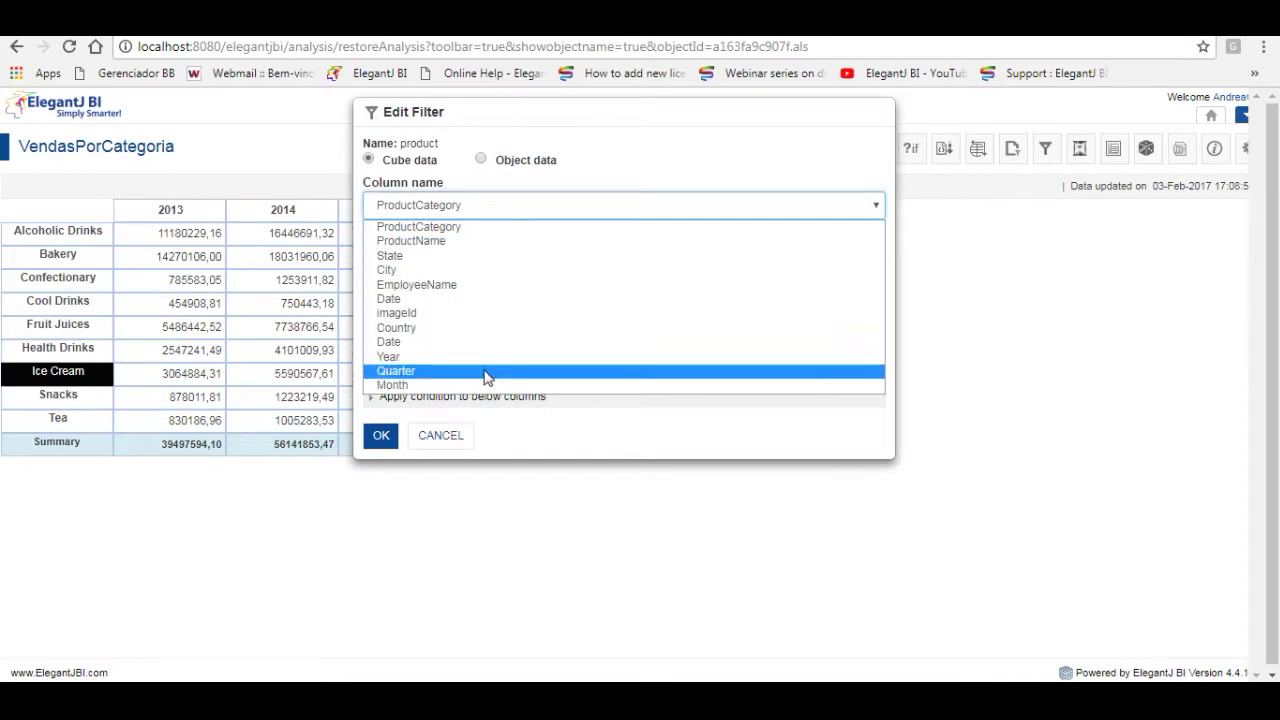
left_click(488, 232)
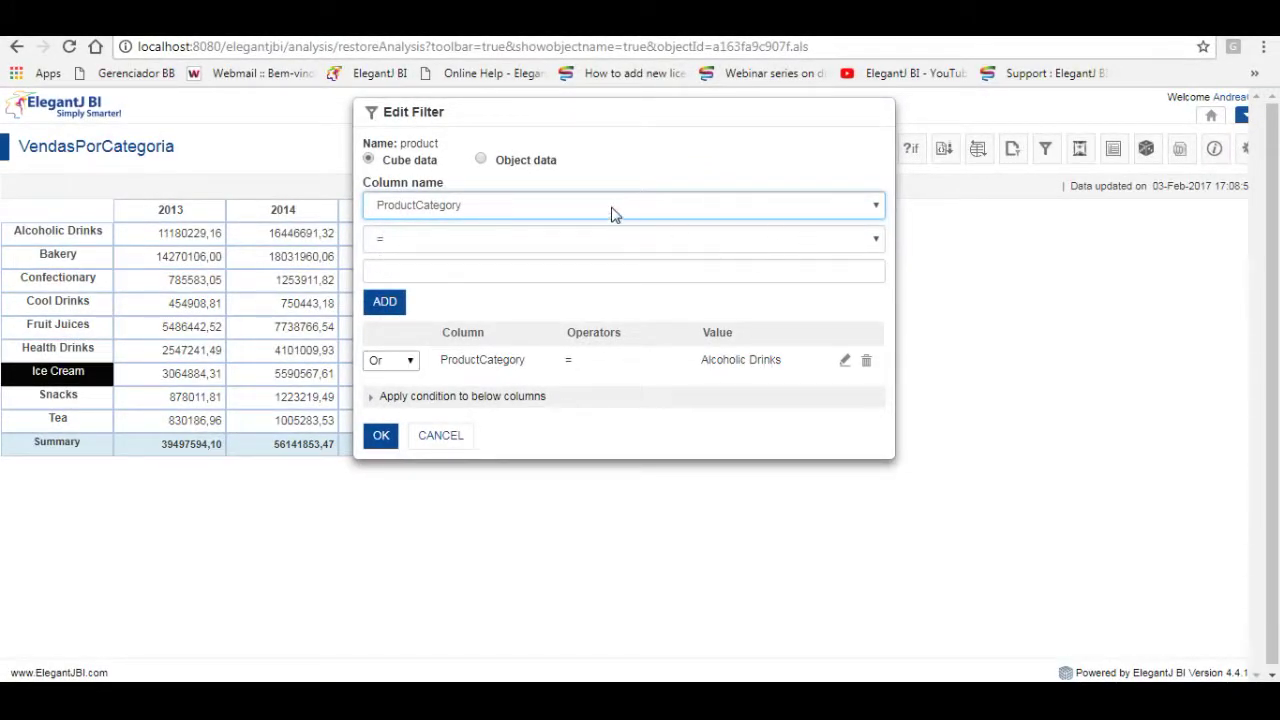
left_click(860, 245)
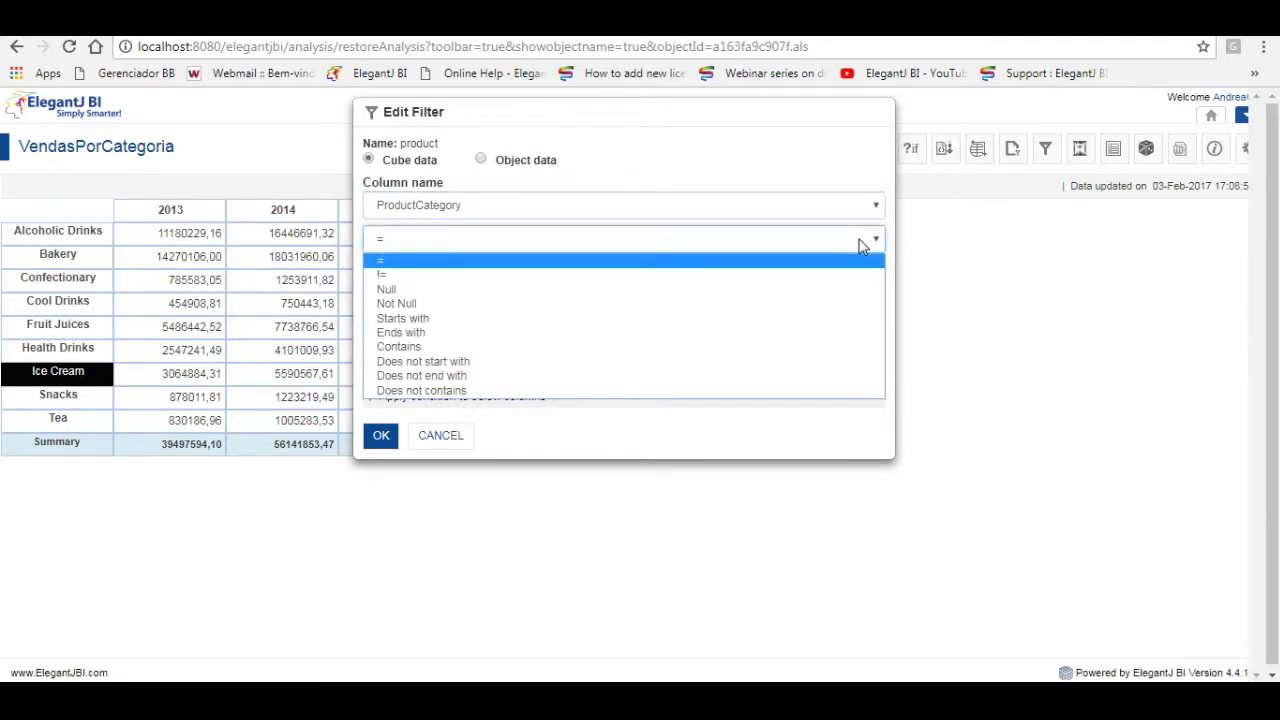
left_click(860, 245)
left_click(396, 275)
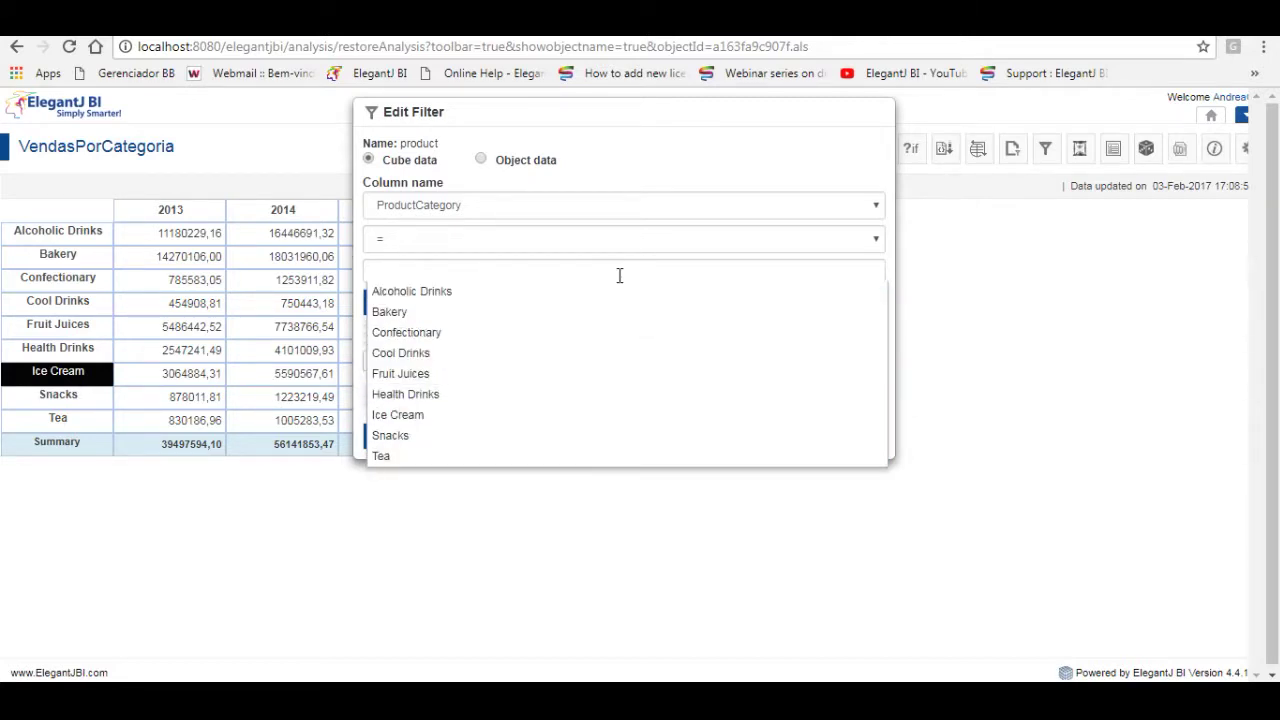
left_click(386, 530)
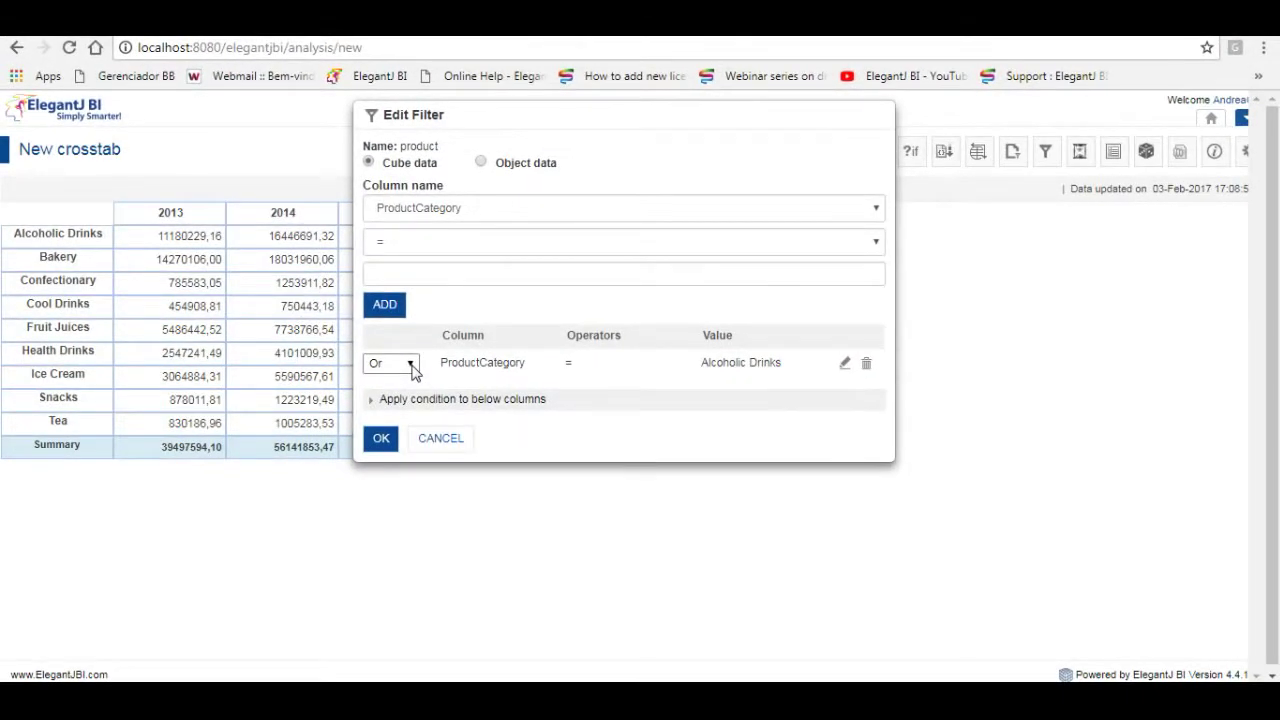
left_click(411, 364)
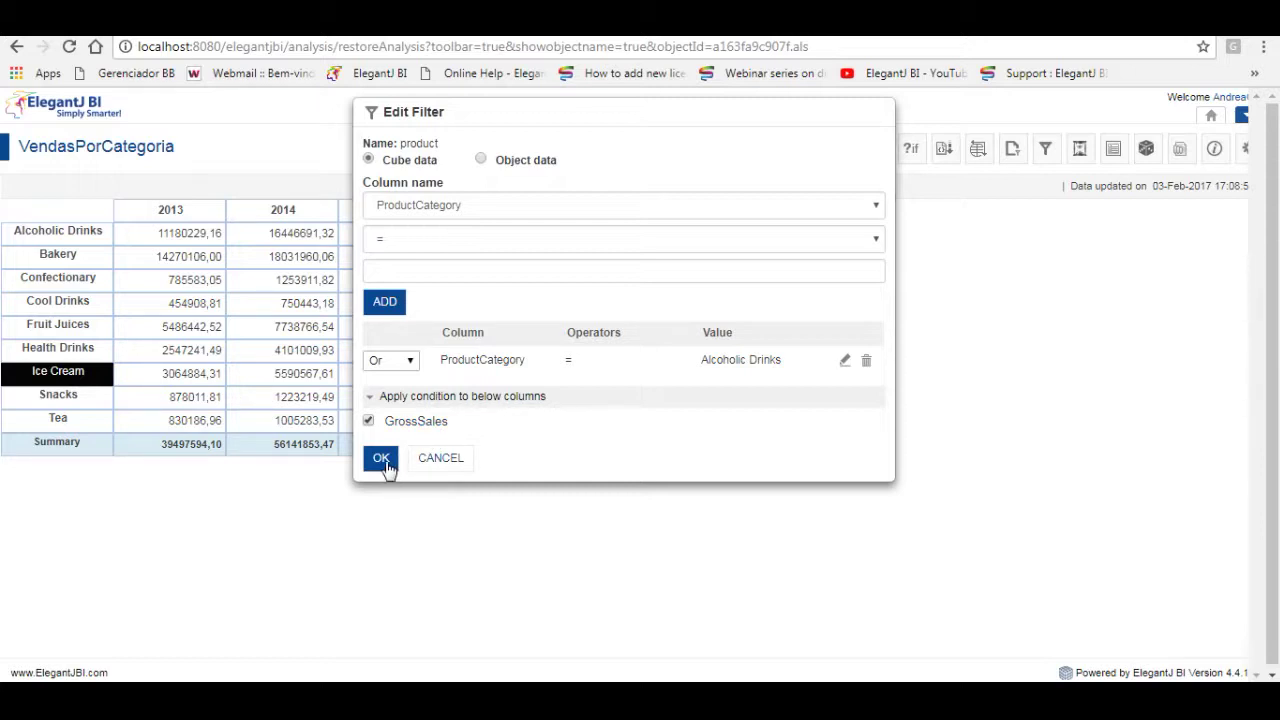
left_click(383, 460)
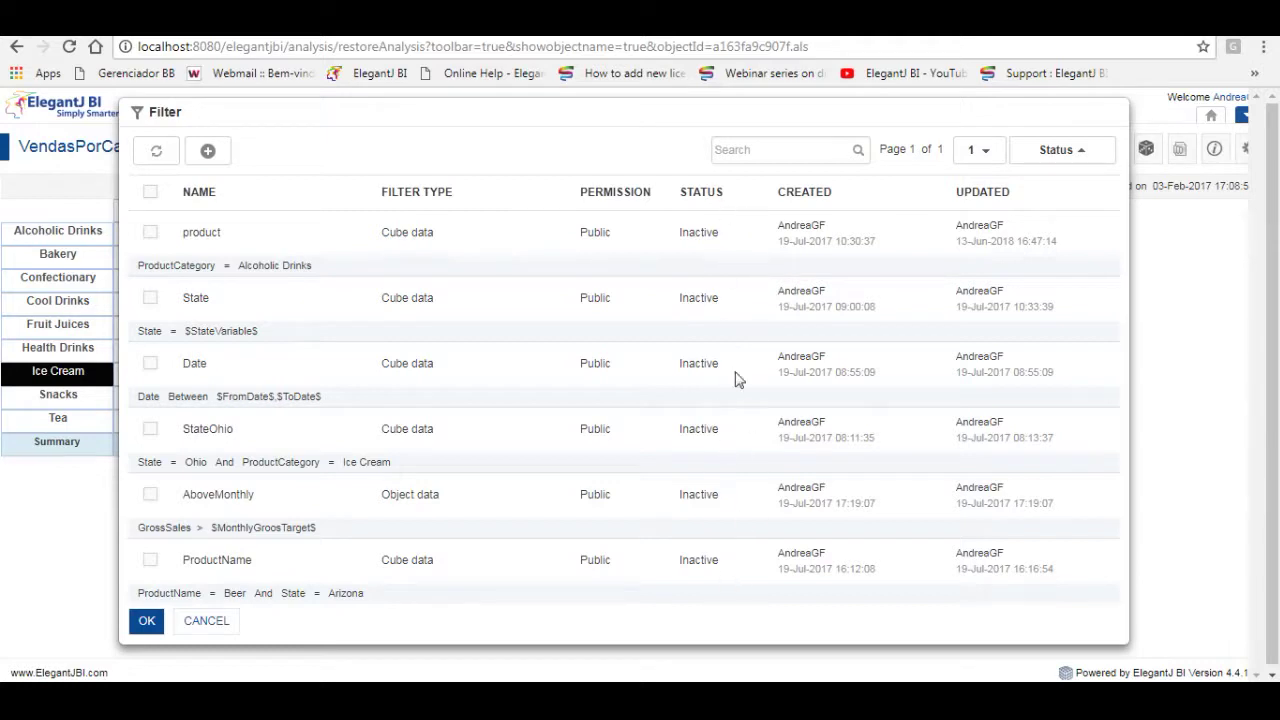
Activate the product filter and apply it to the crosstab so only Alcoholic Drinks is listed
left_click(150, 236)
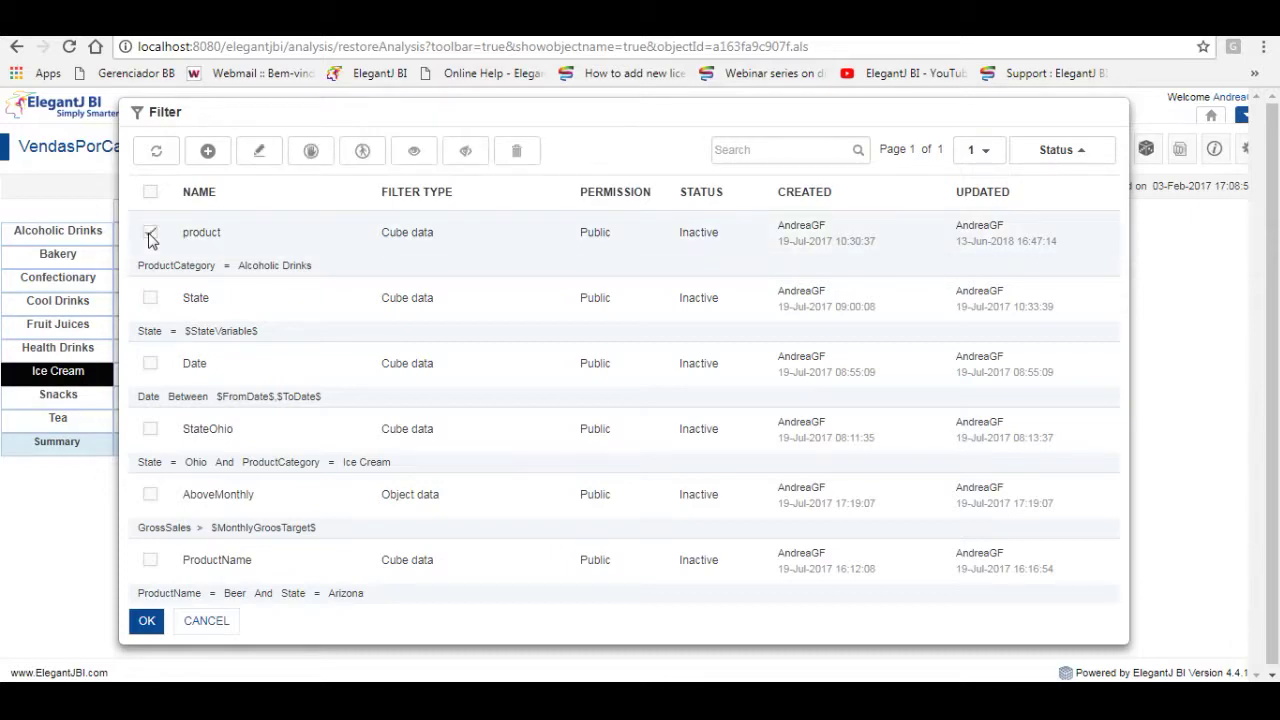
left_click(414, 151)
left_click(148, 672)
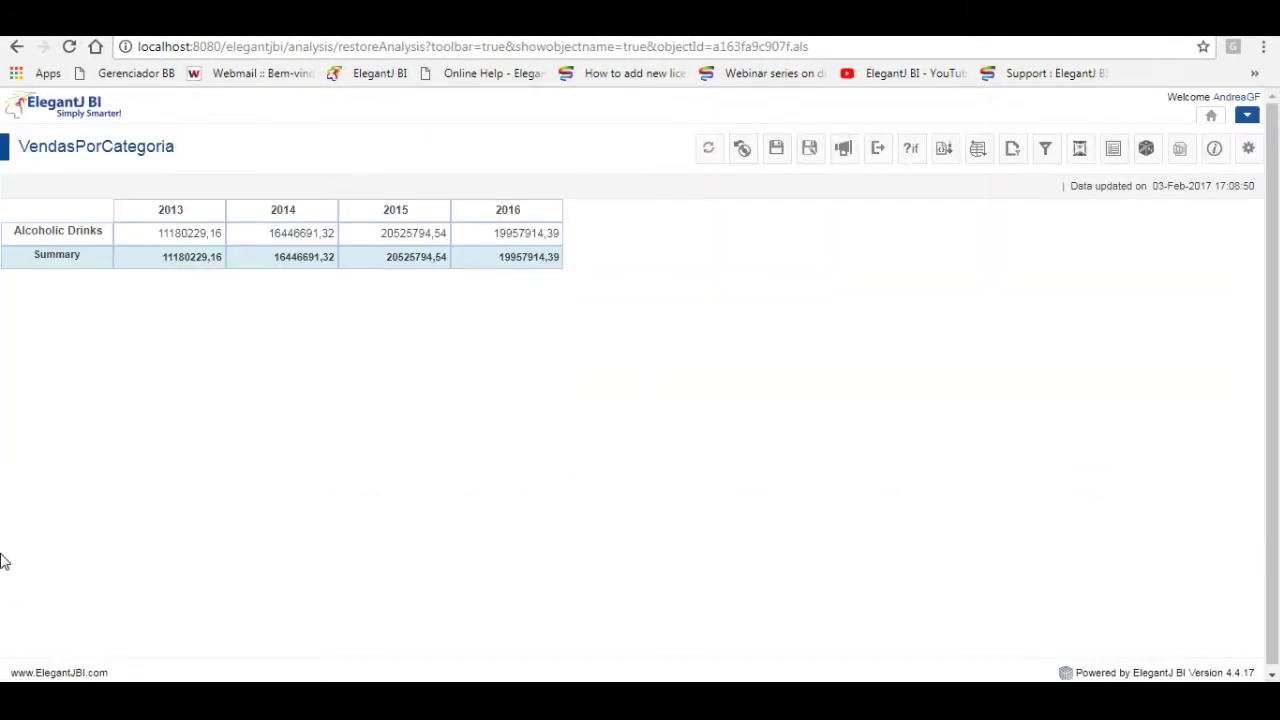
Deactivate the product filter and apply the change to the crosstab
left_click(64, 240)
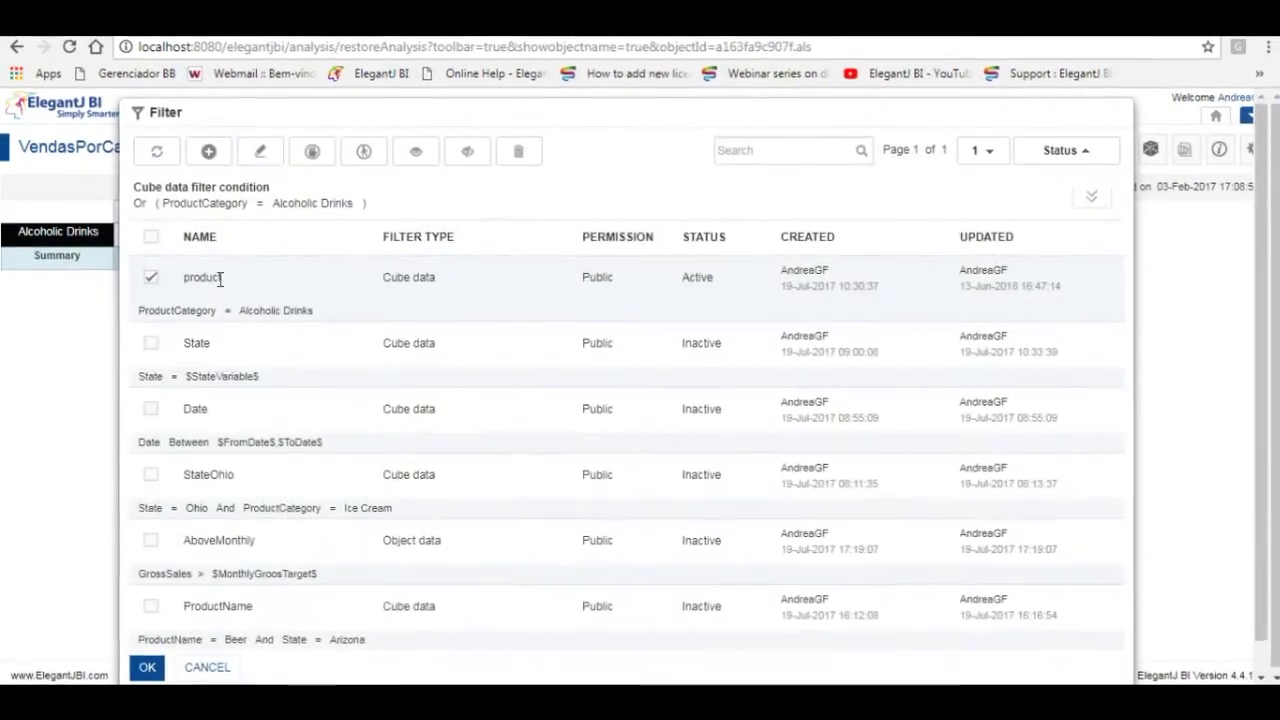
left_click(150, 278)
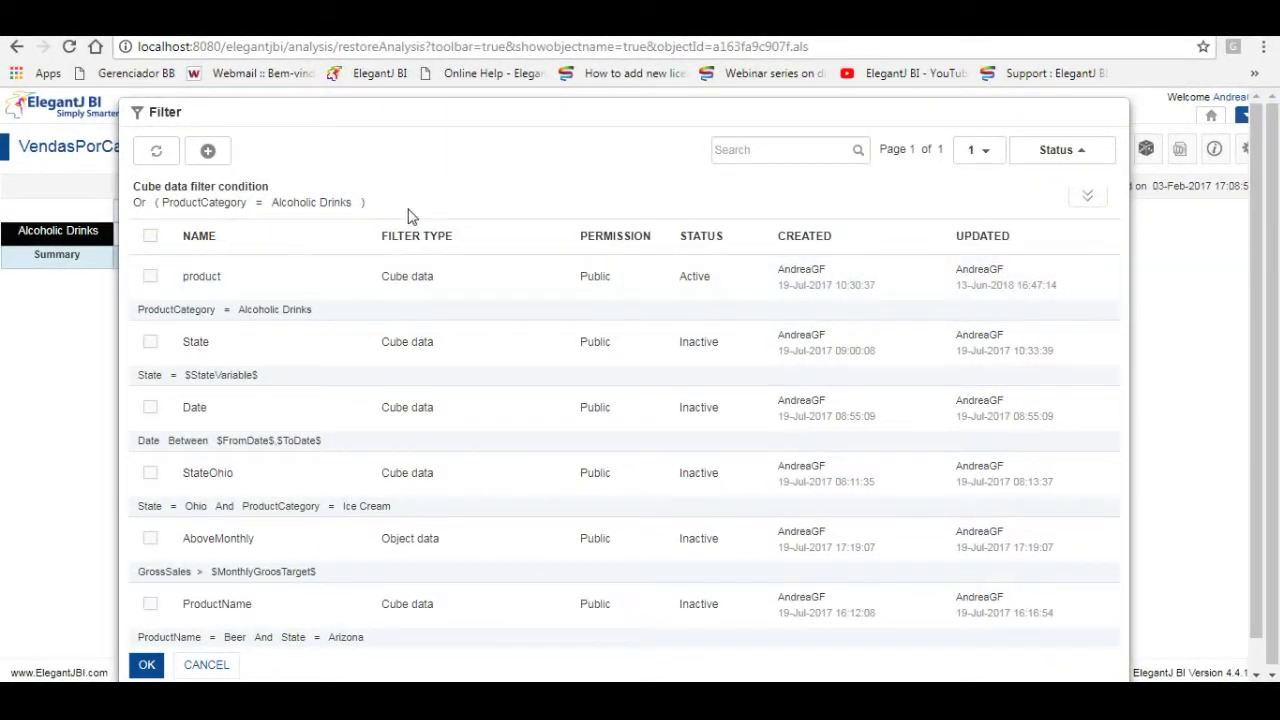
left_click(150, 277)
left_click(470, 155)
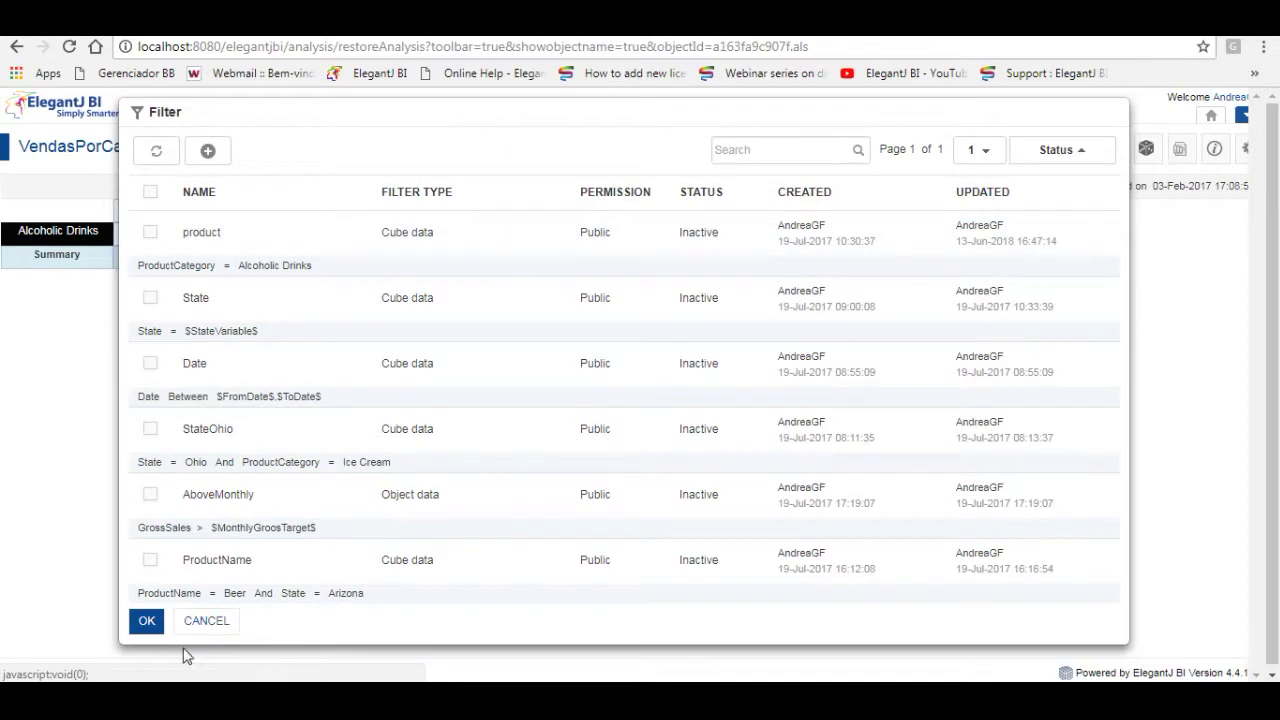
left_click(146, 620)
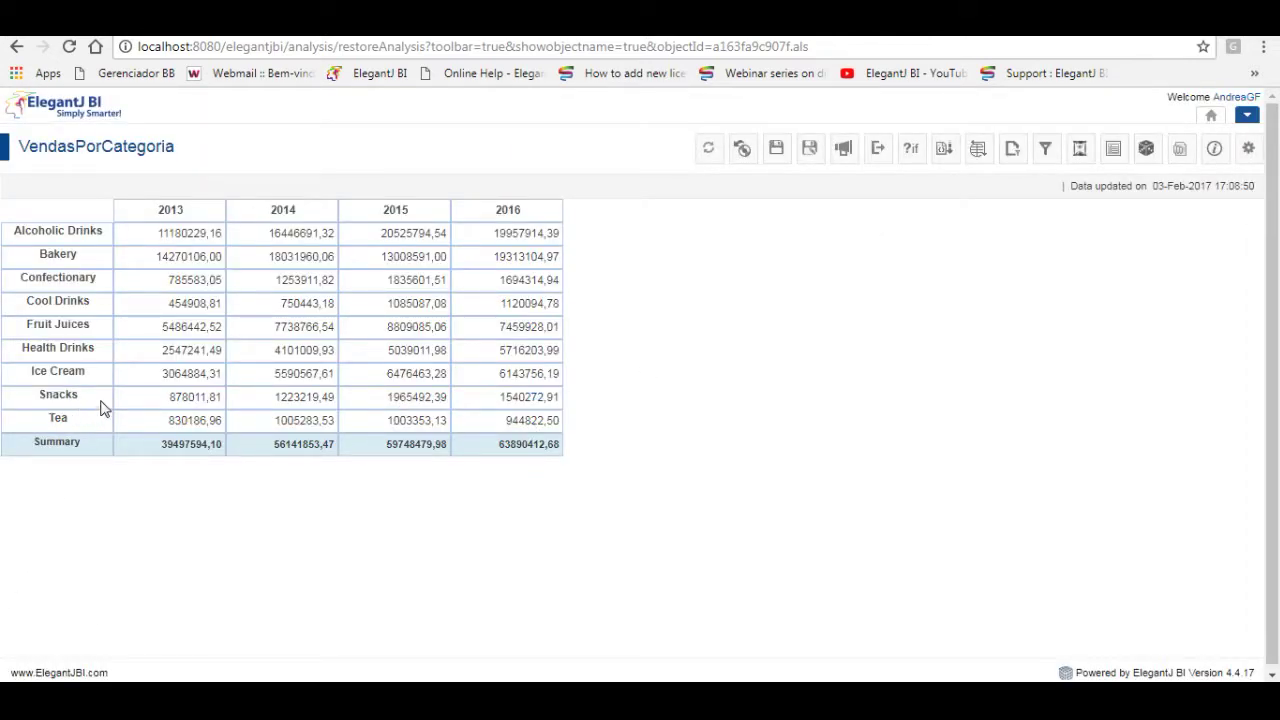
Open the format properties of the ProductCategory column and set its width to 150
right_click(101, 404)
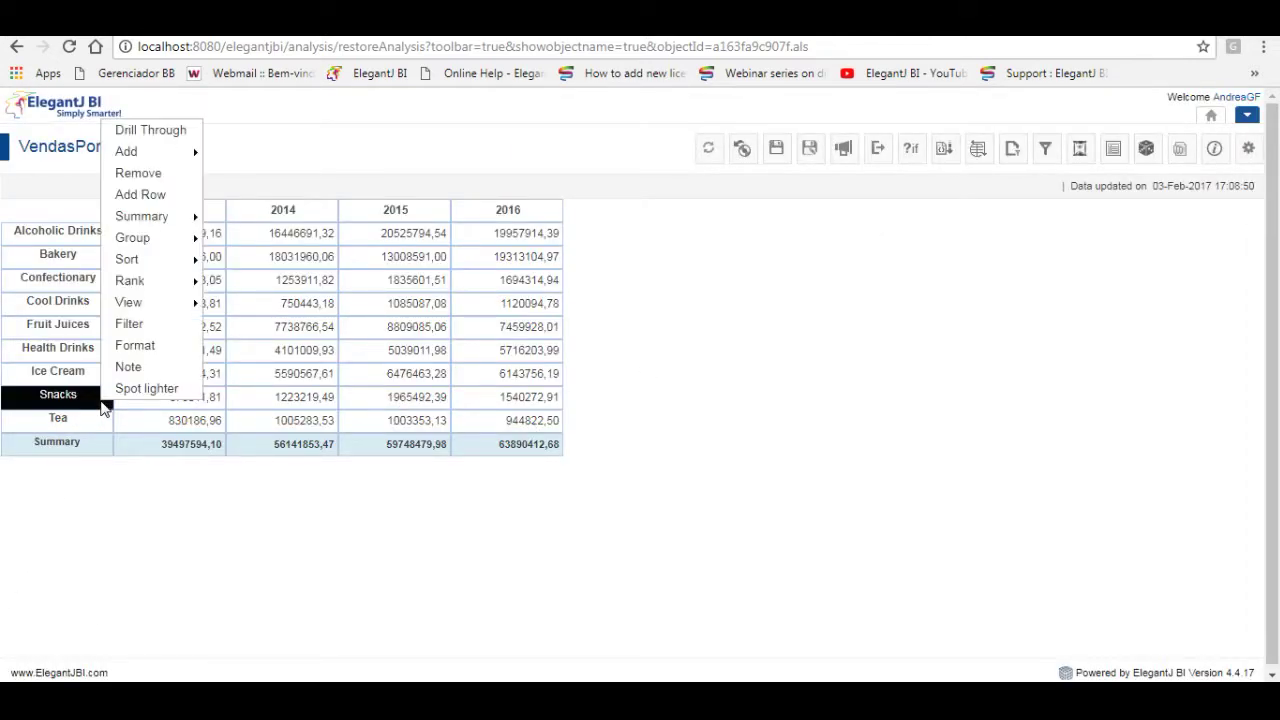
left_click(135, 346)
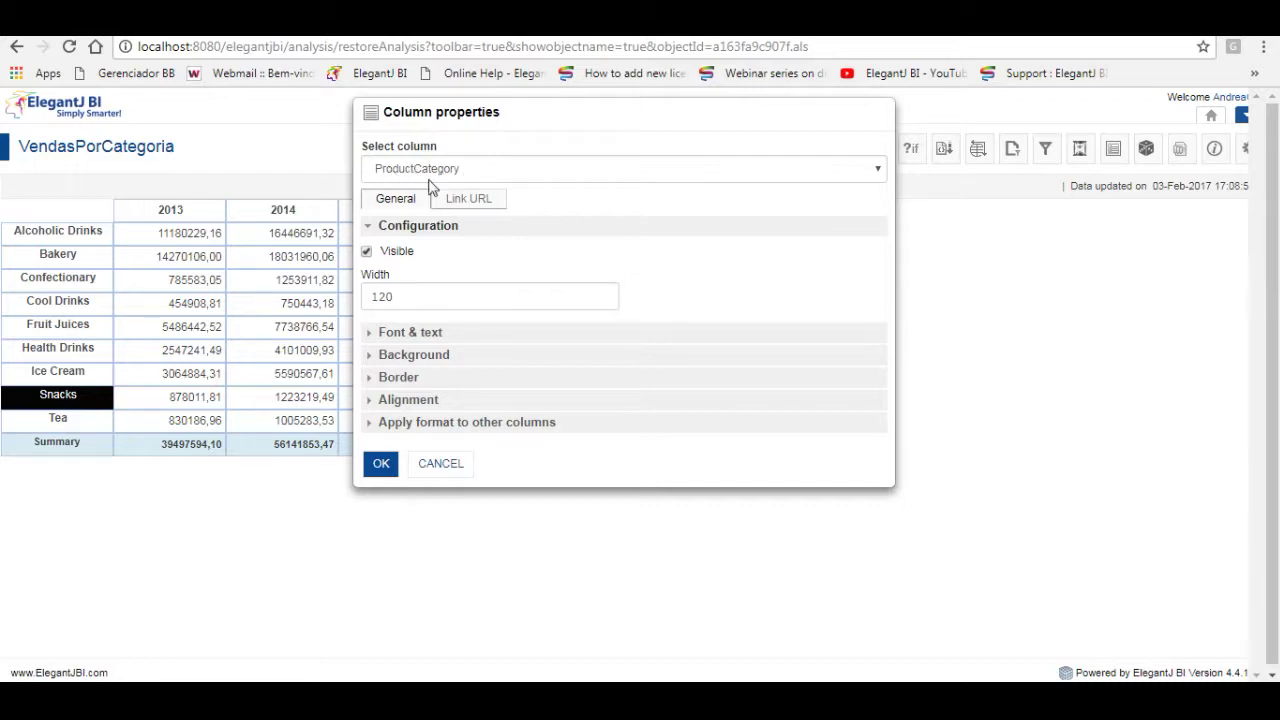
left_click_drag(420, 307, 330, 305)
type("150")
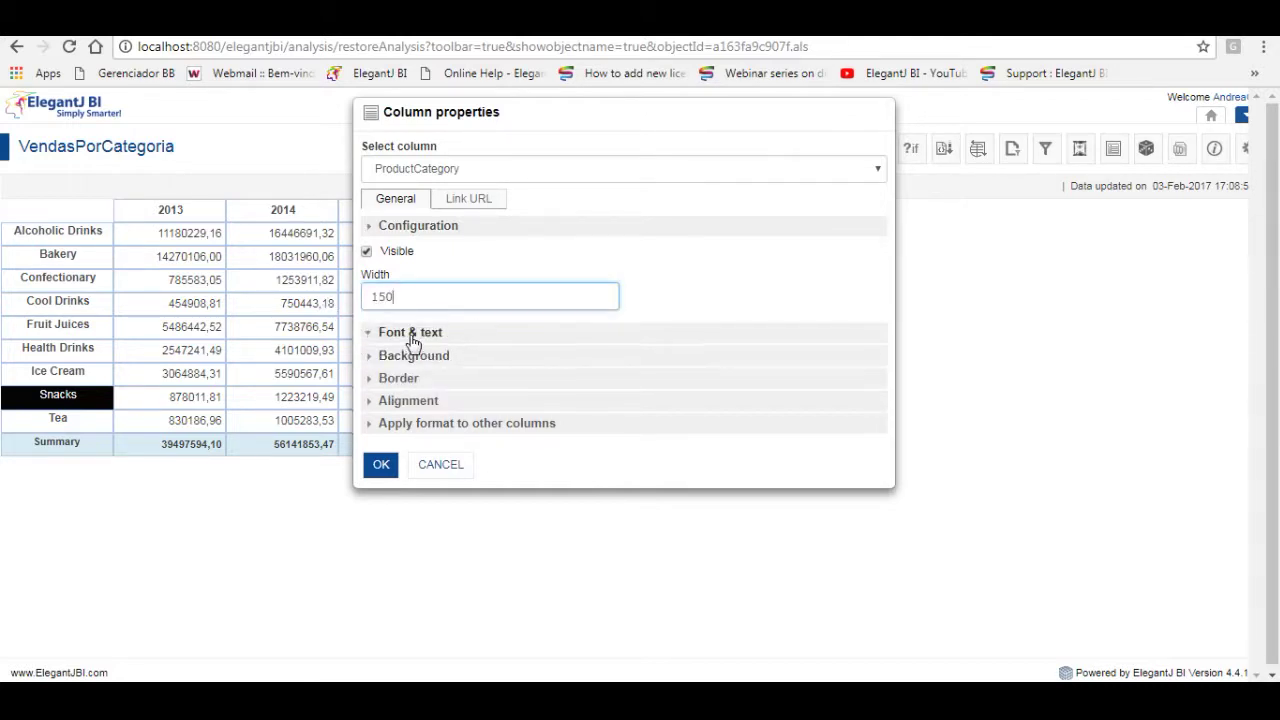
Set the ProductCategory column's font to Arial Black with red text (#ff0000)
left_click(413, 334)
left_click(414, 296)
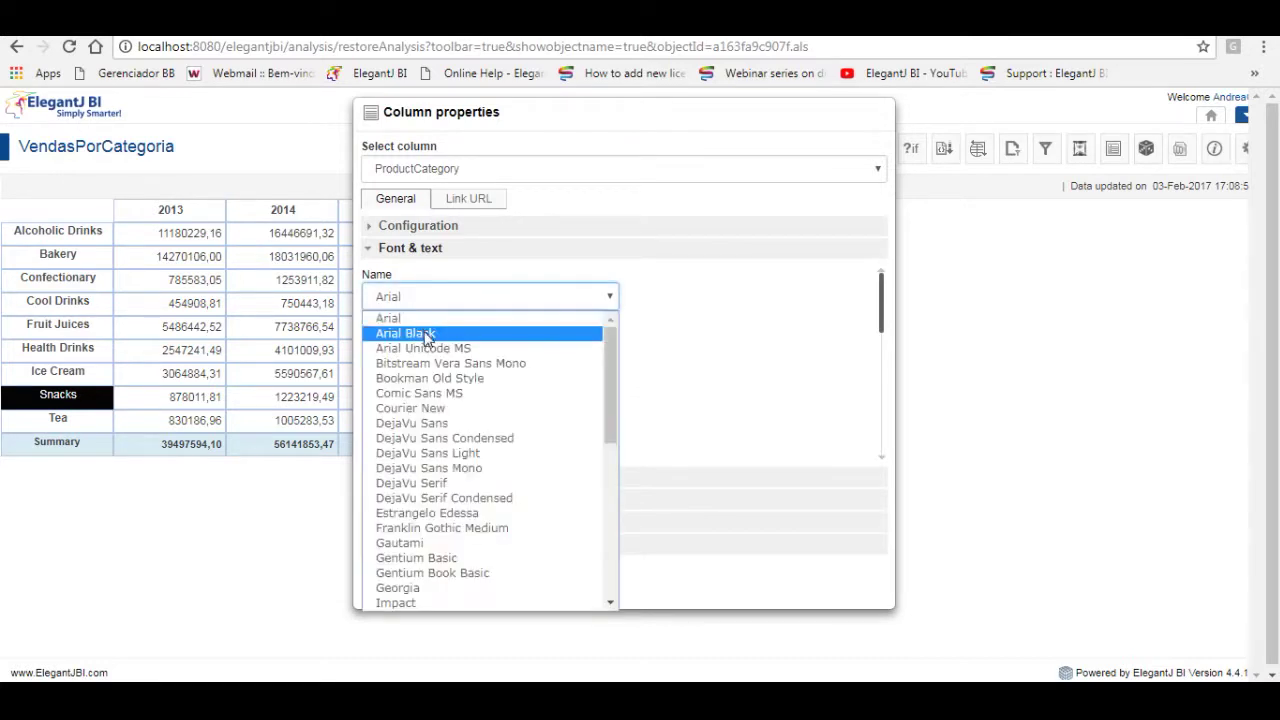
left_click(415, 333)
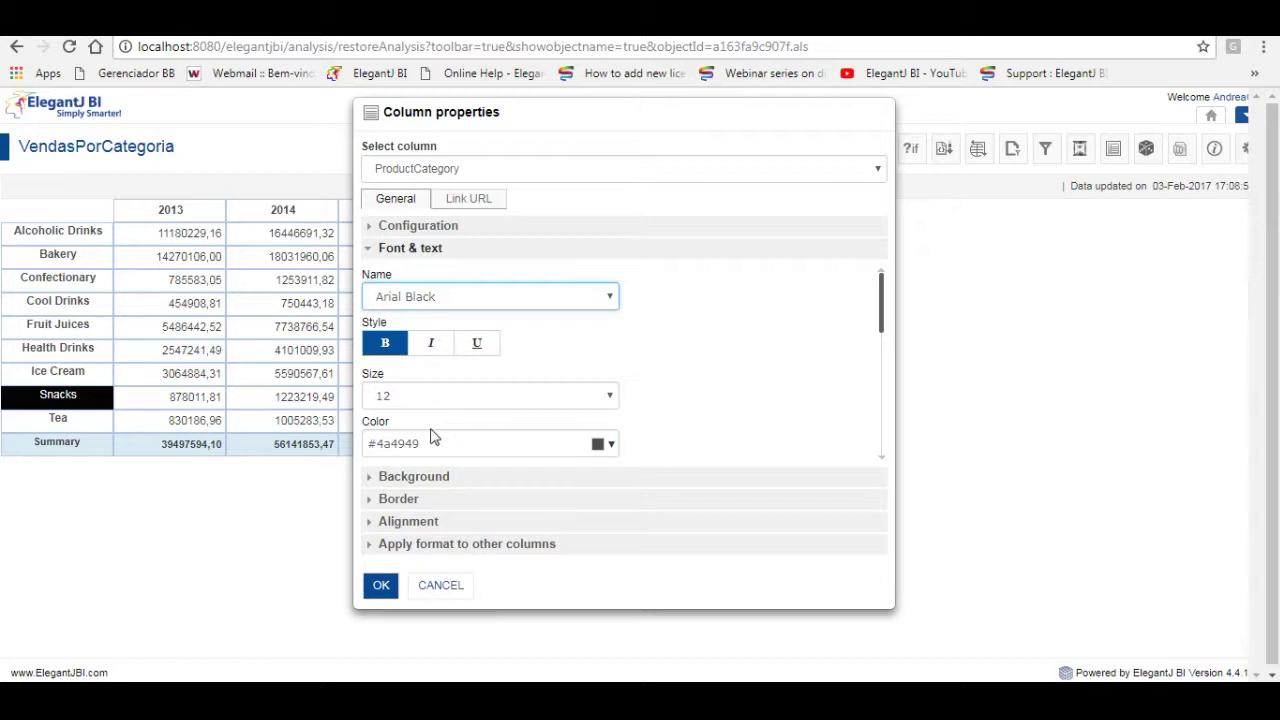
left_click(610, 445)
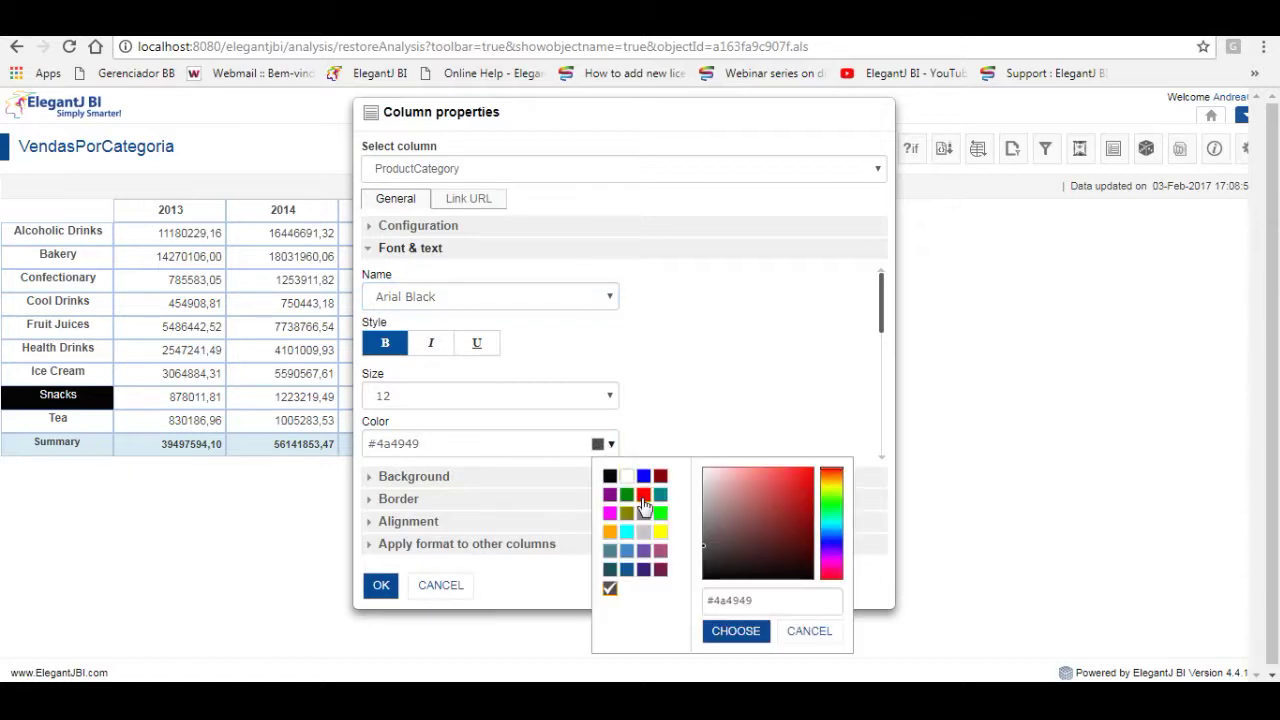
left_click(643, 494)
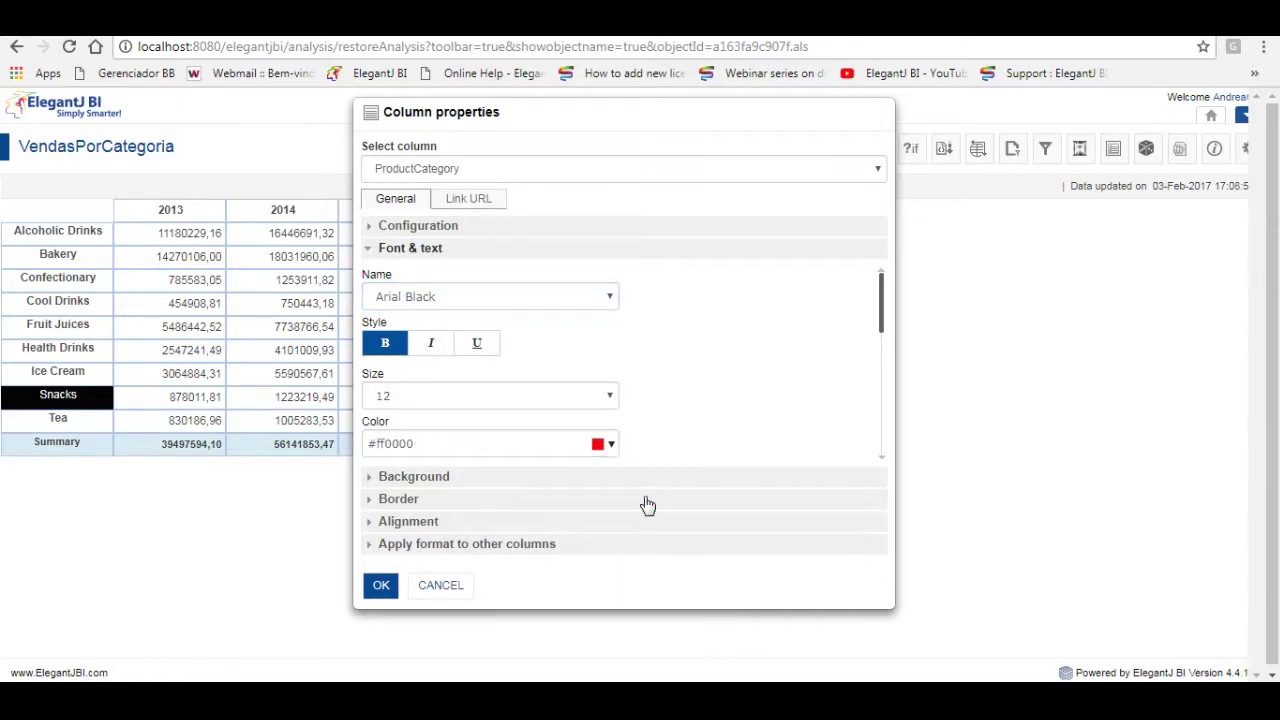
Set the ProductCategory column's background color to light gray (#c6c3c6)
left_click(424, 480)
left_click(611, 343)
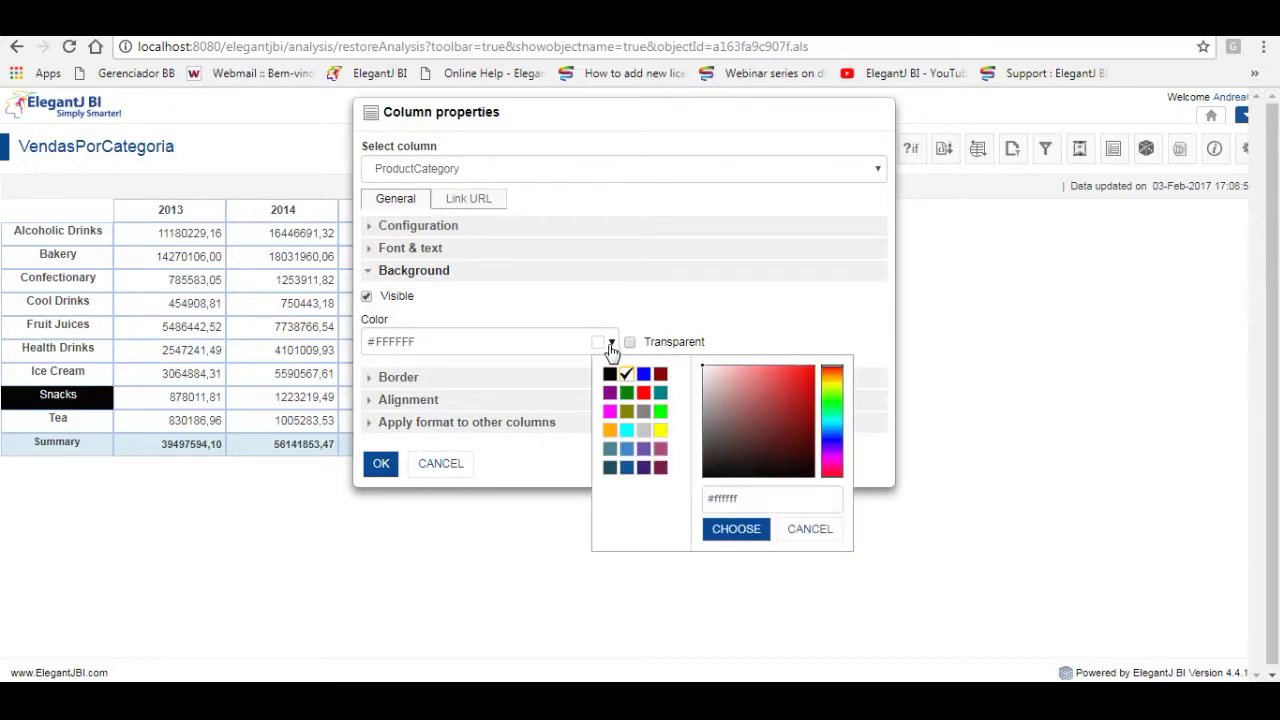
left_click(643, 430)
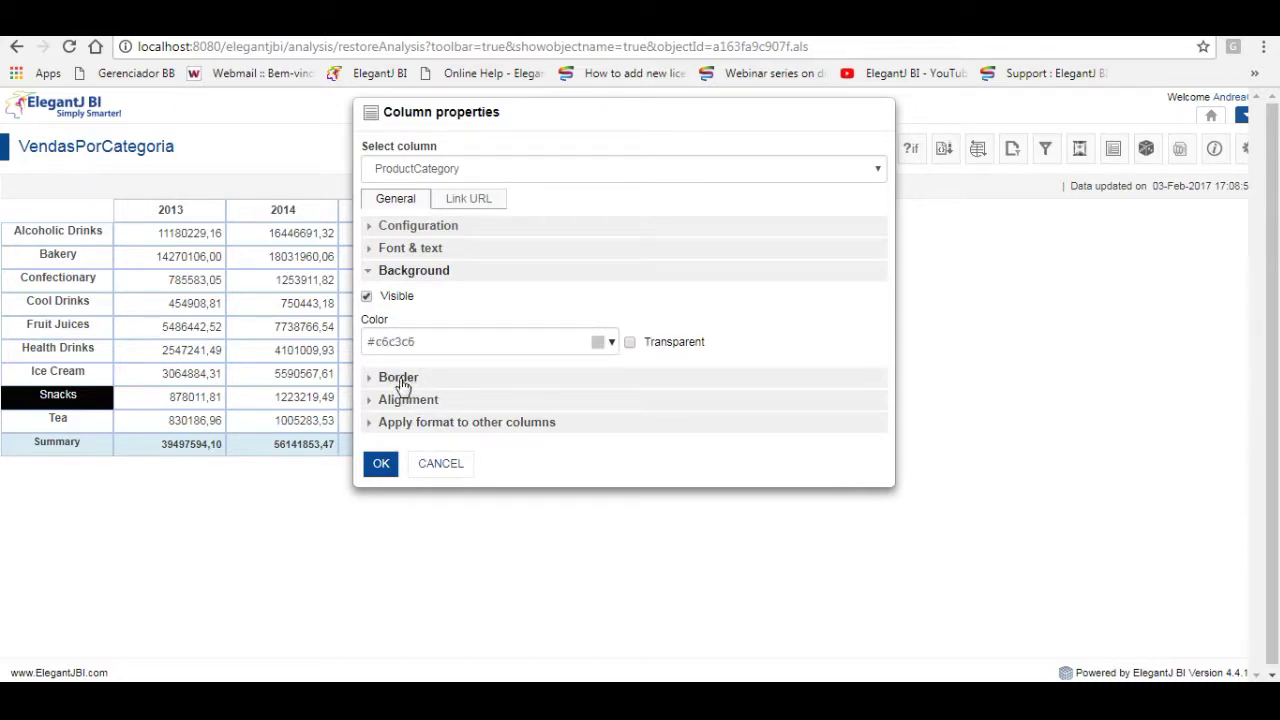
Review the ProductCategory column's border and alignment settings, and apply its format to the Year column
left_click(400, 382)
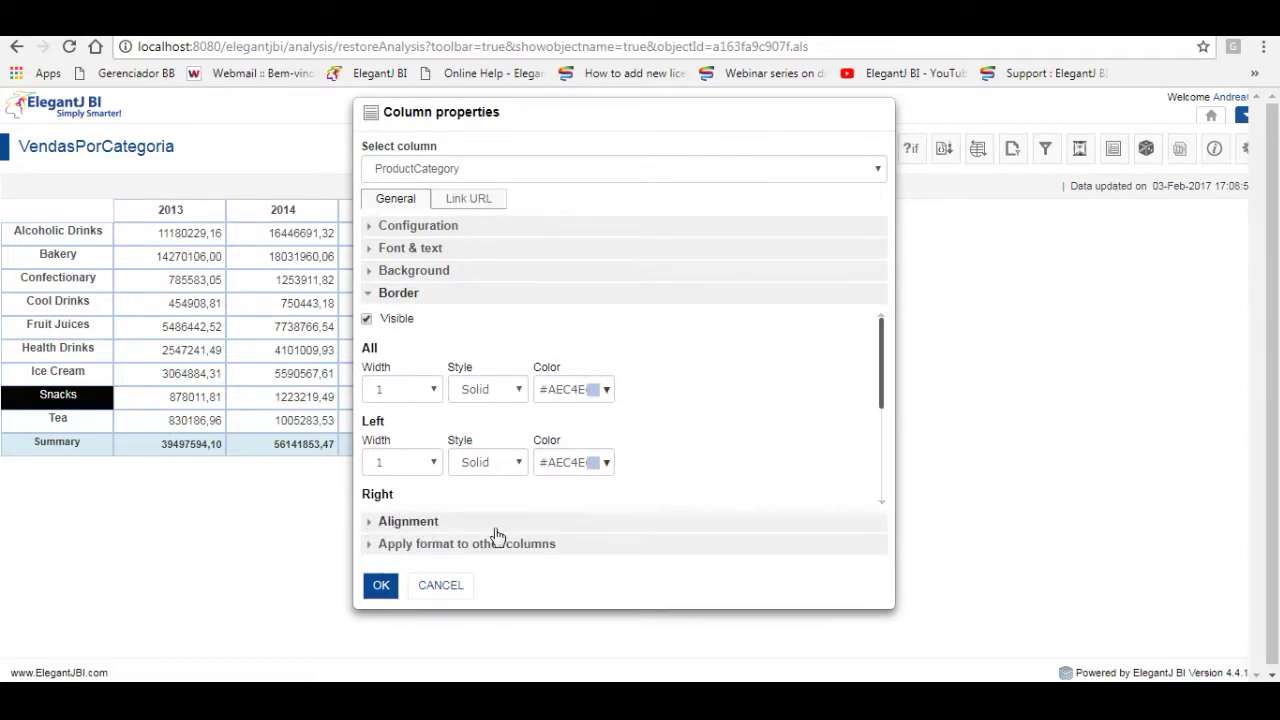
left_click(430, 524)
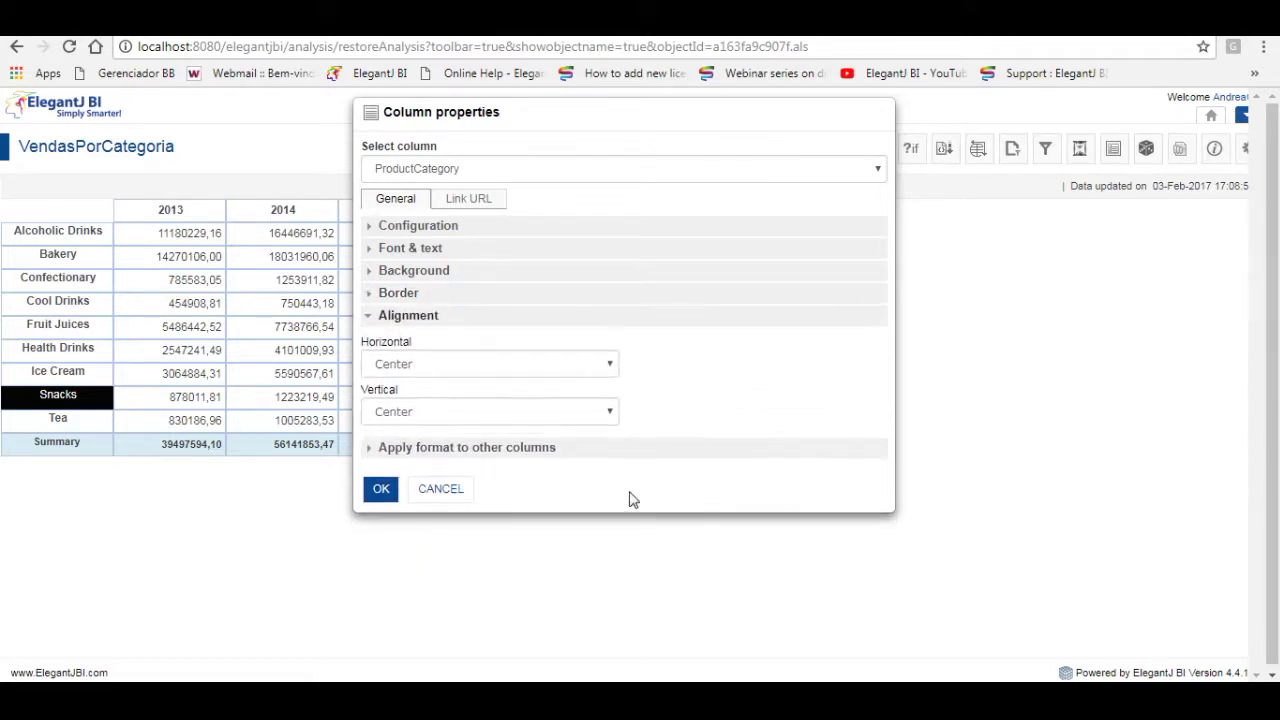
left_click(444, 449)
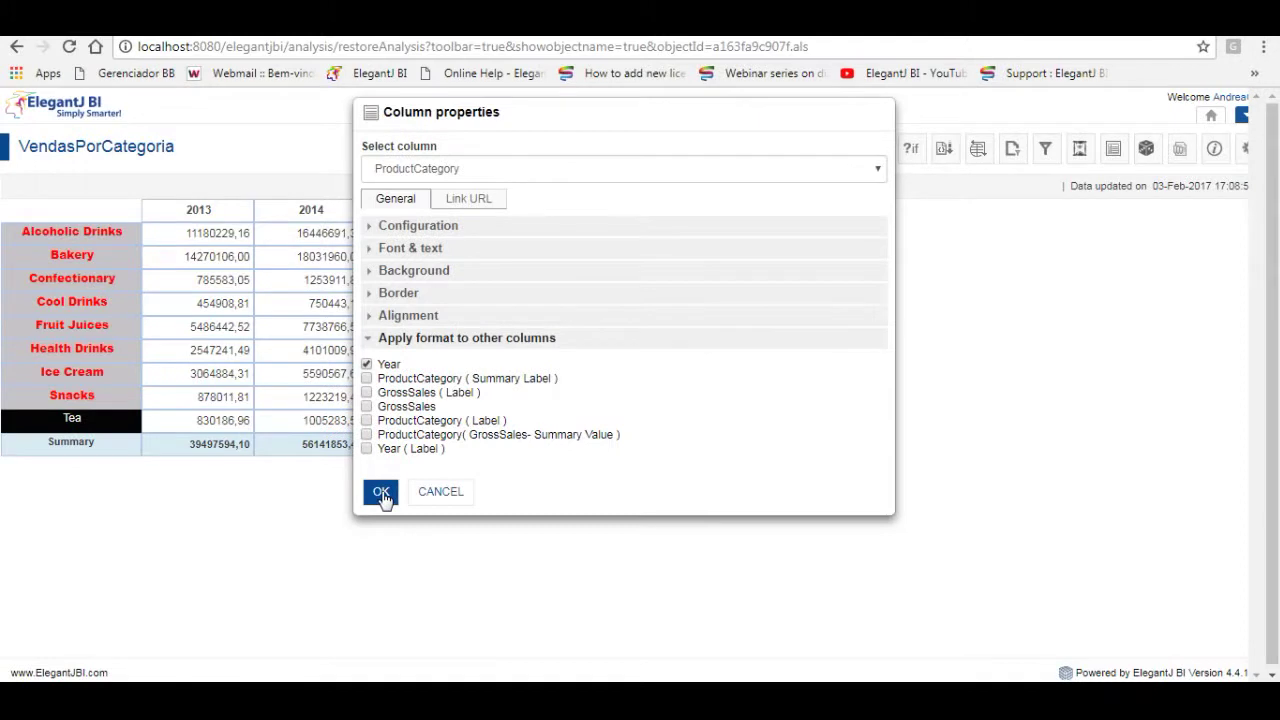
left_click(381, 491)
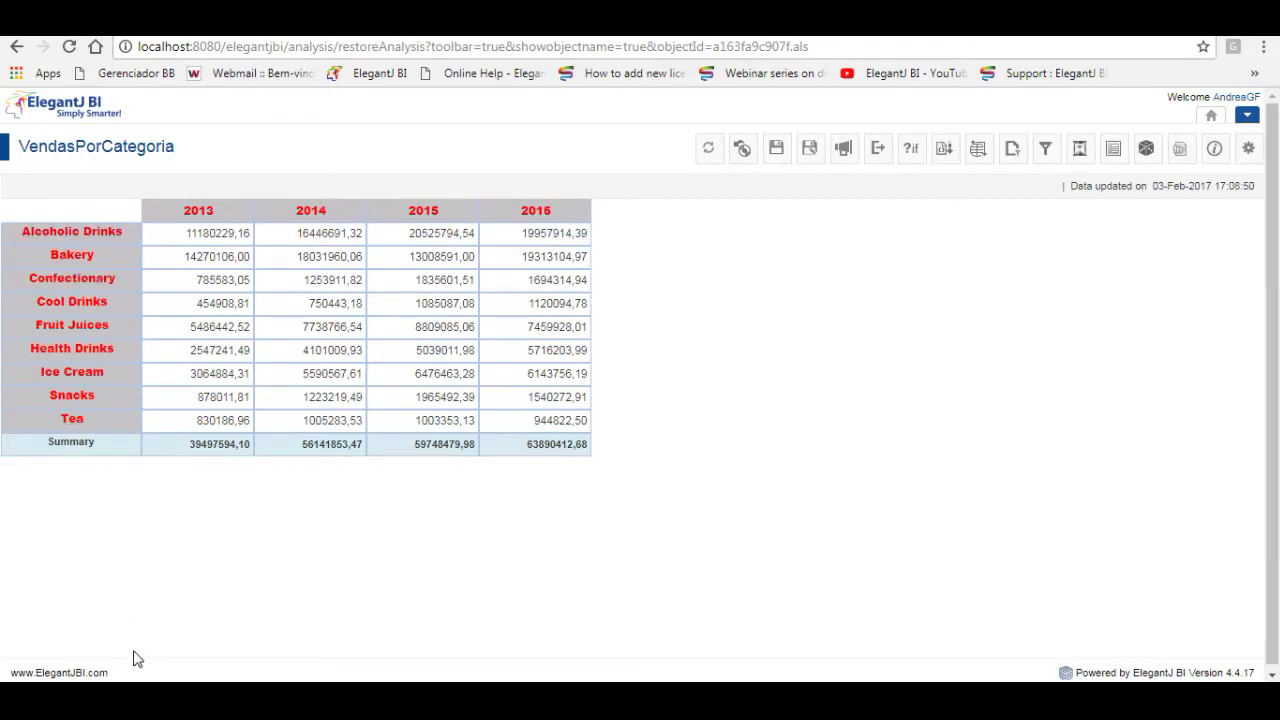
Apply the ProductCategory column's format to its Summary Label and its GrossSales Summary Value
right_click(130, 324)
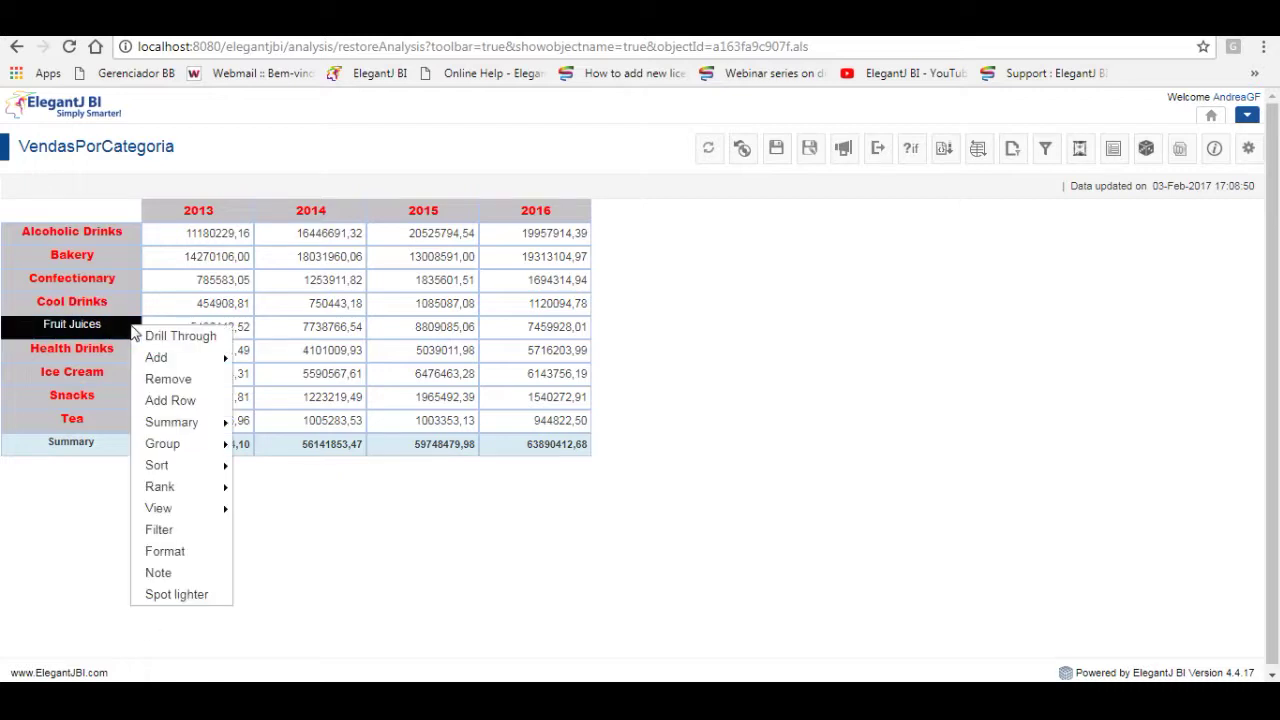
left_click(186, 552)
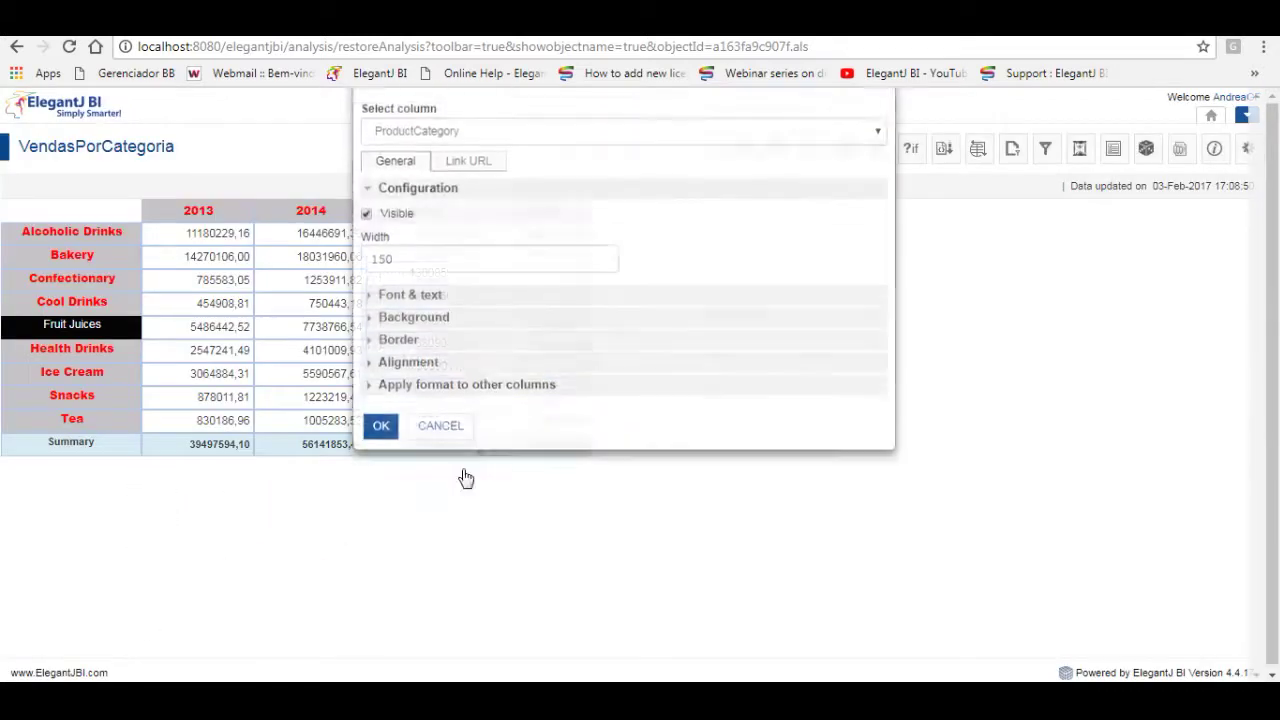
left_click(420, 424)
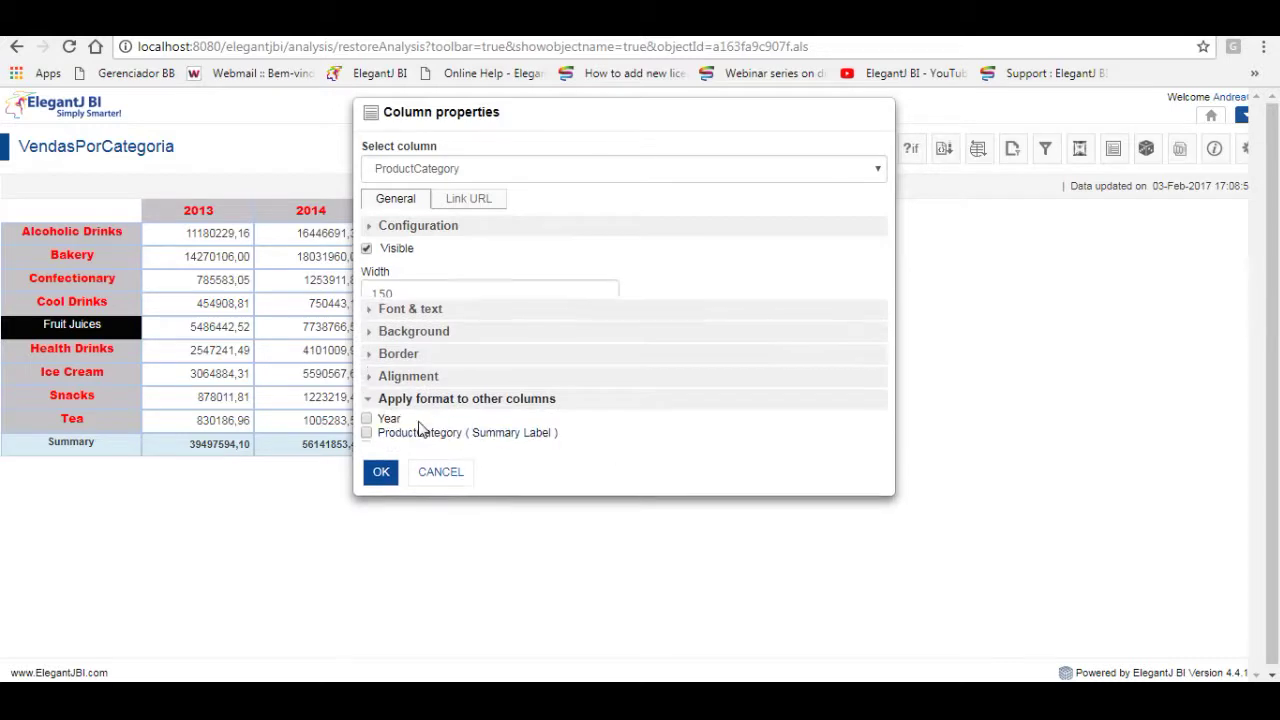
left_click(367, 380)
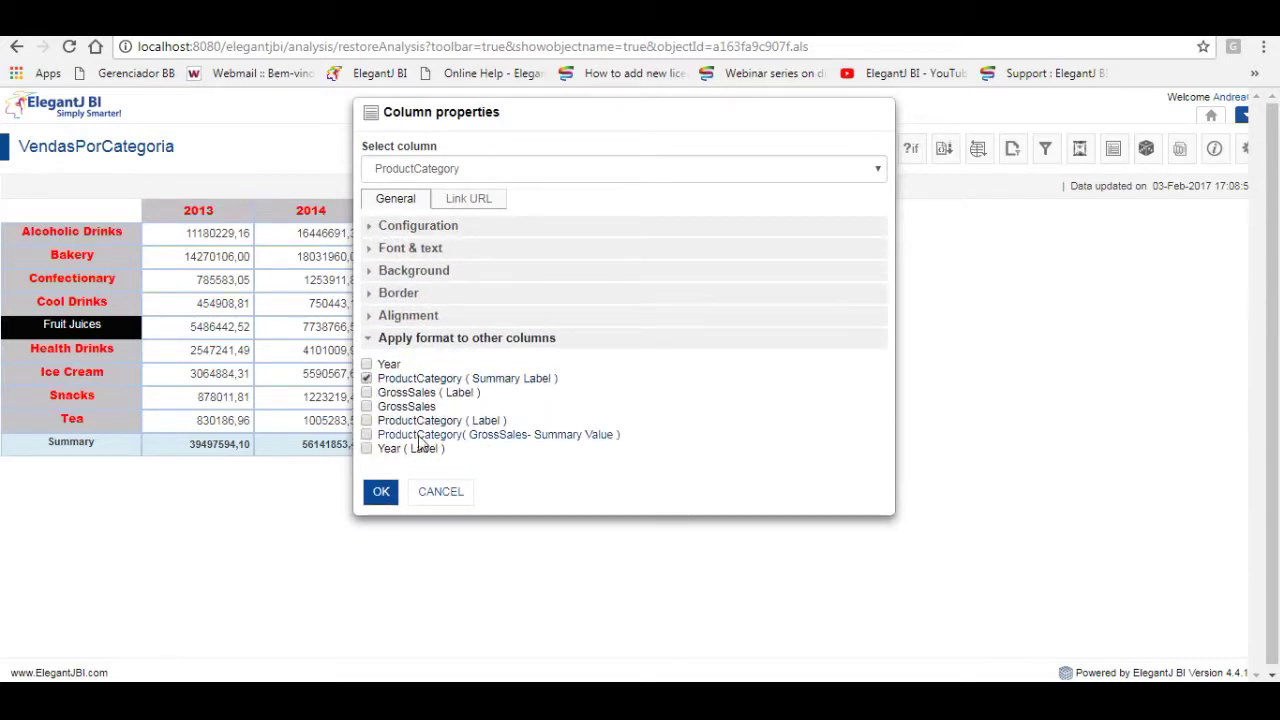
left_click(367, 435)
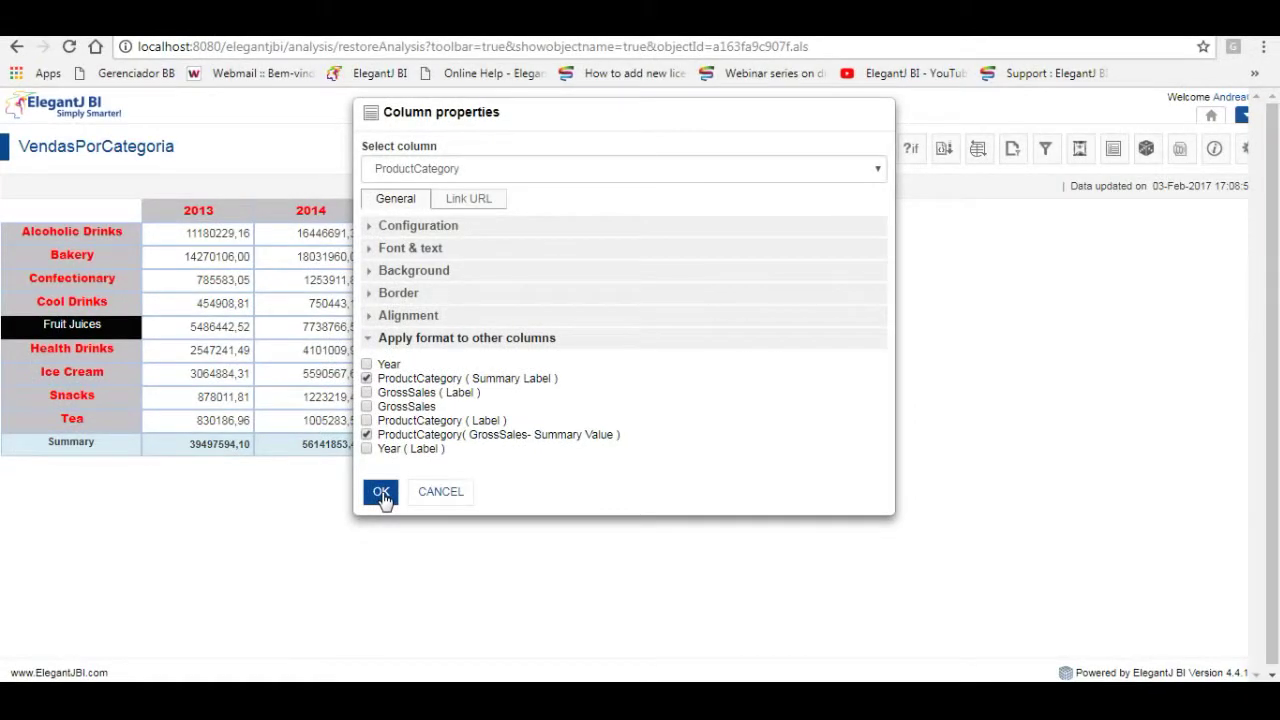
left_click(381, 493)
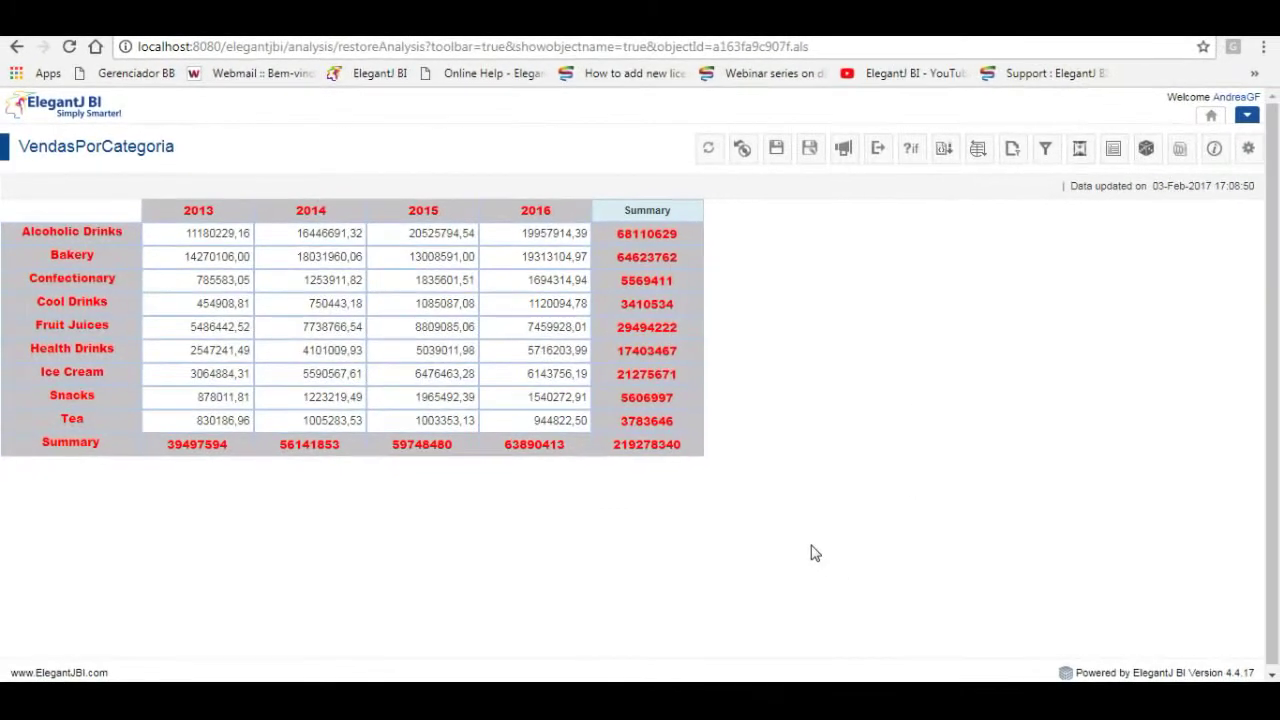
Reset the crosstab to its original state, discarding the formatting and summaries
left_click(743, 152)
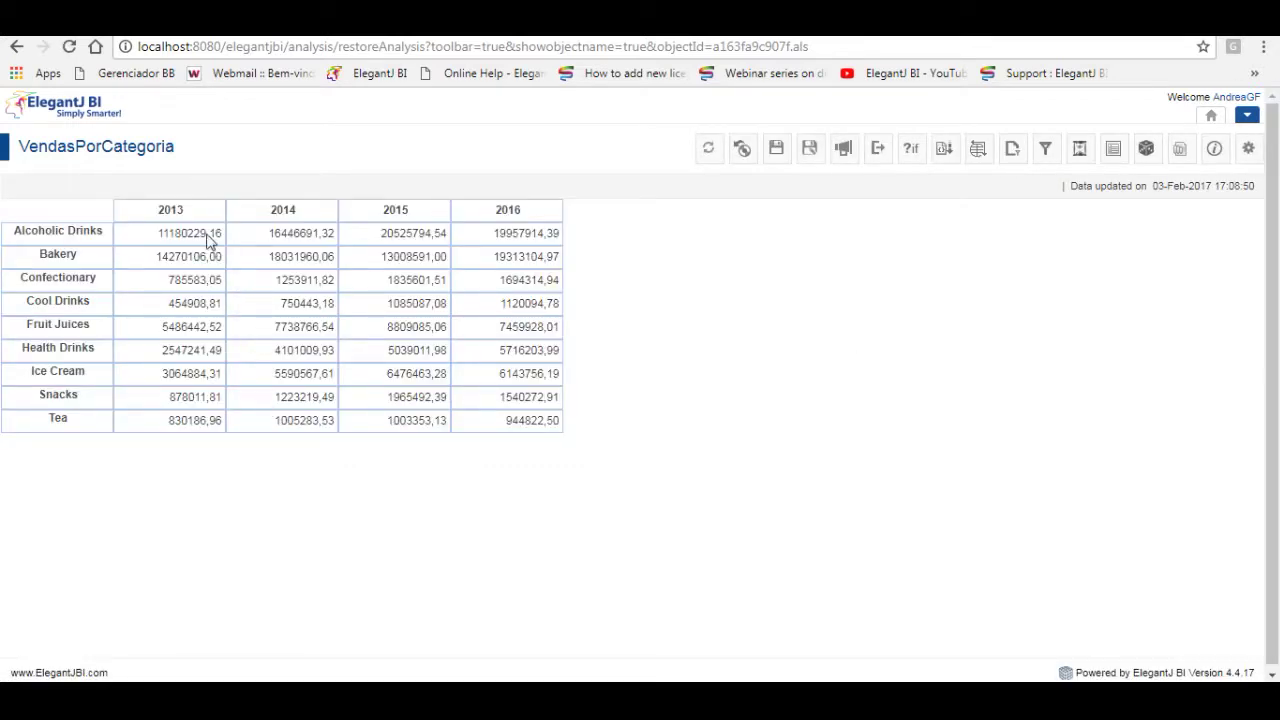
Add a public note named iceCream with the text "mcmkfmgofdogjfgfgfd" to the Ice Cream category and check its marker
right_click(87, 380)
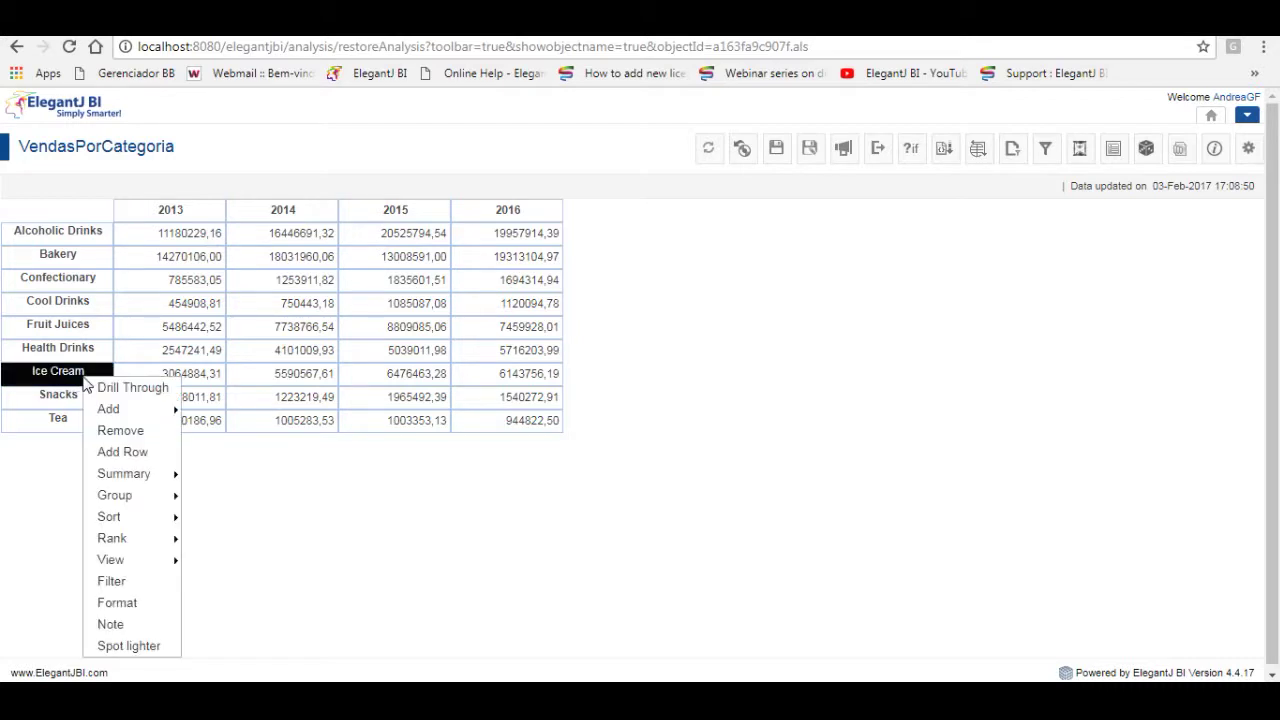
left_click(110, 624)
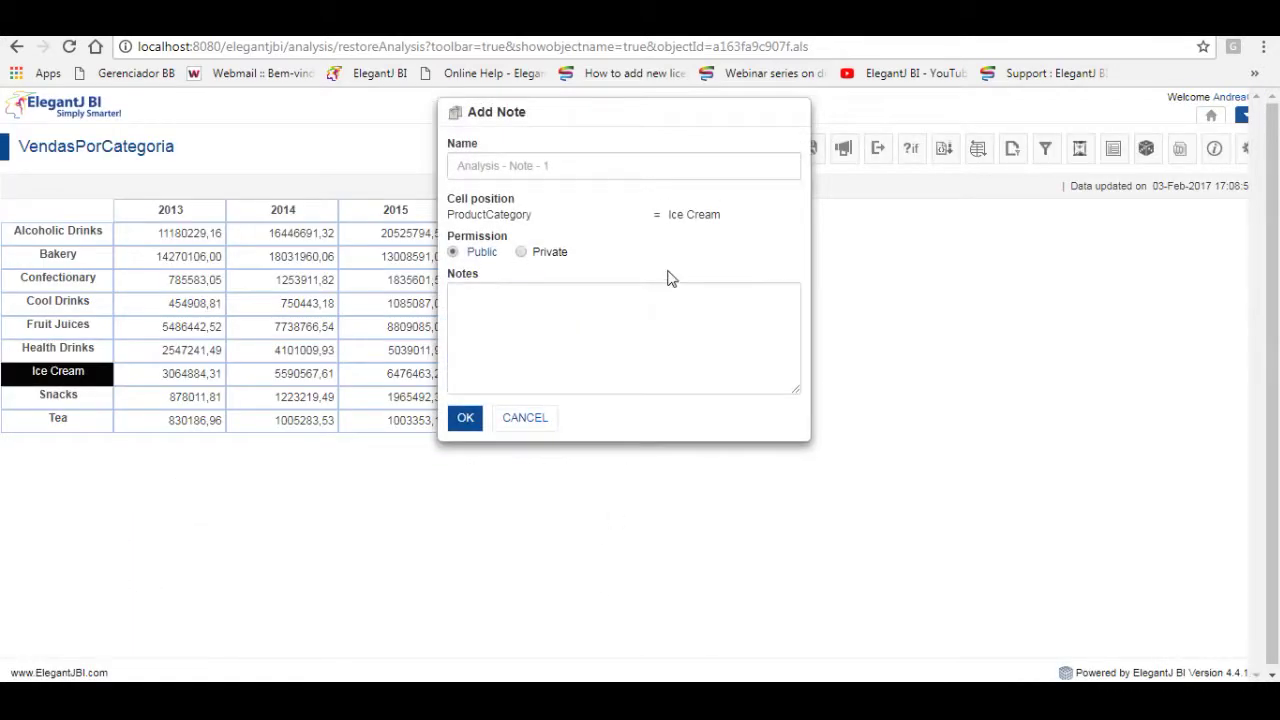
left_click(539, 166)
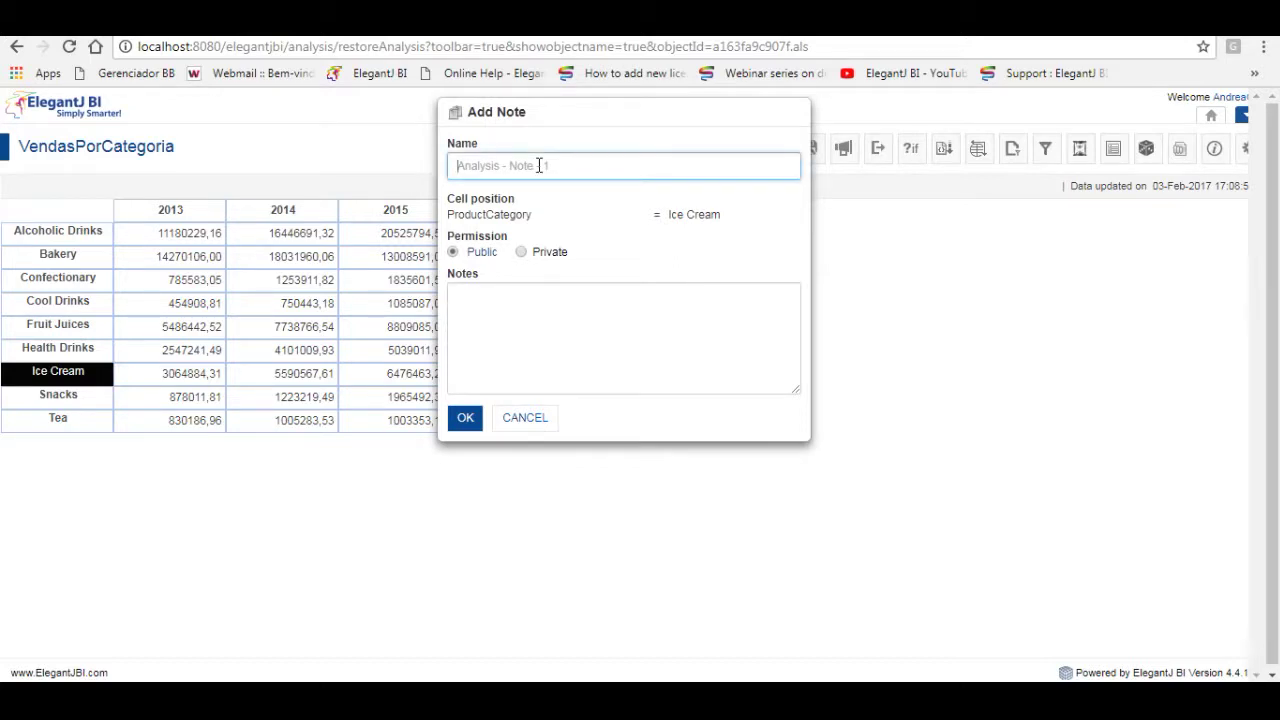
type("iceCream")
left_click(533, 295)
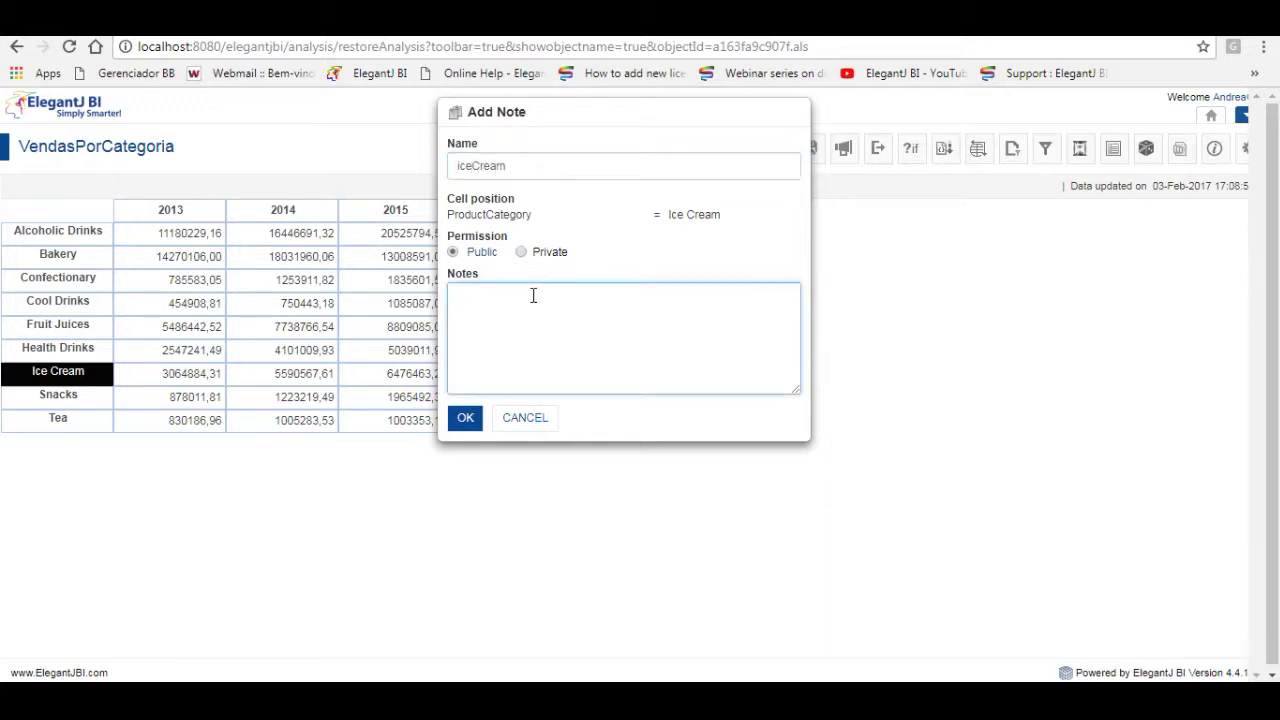
type("mcmkfmgofdogjfgfgfd")
left_click(470, 421)
mouse_move(6, 372)
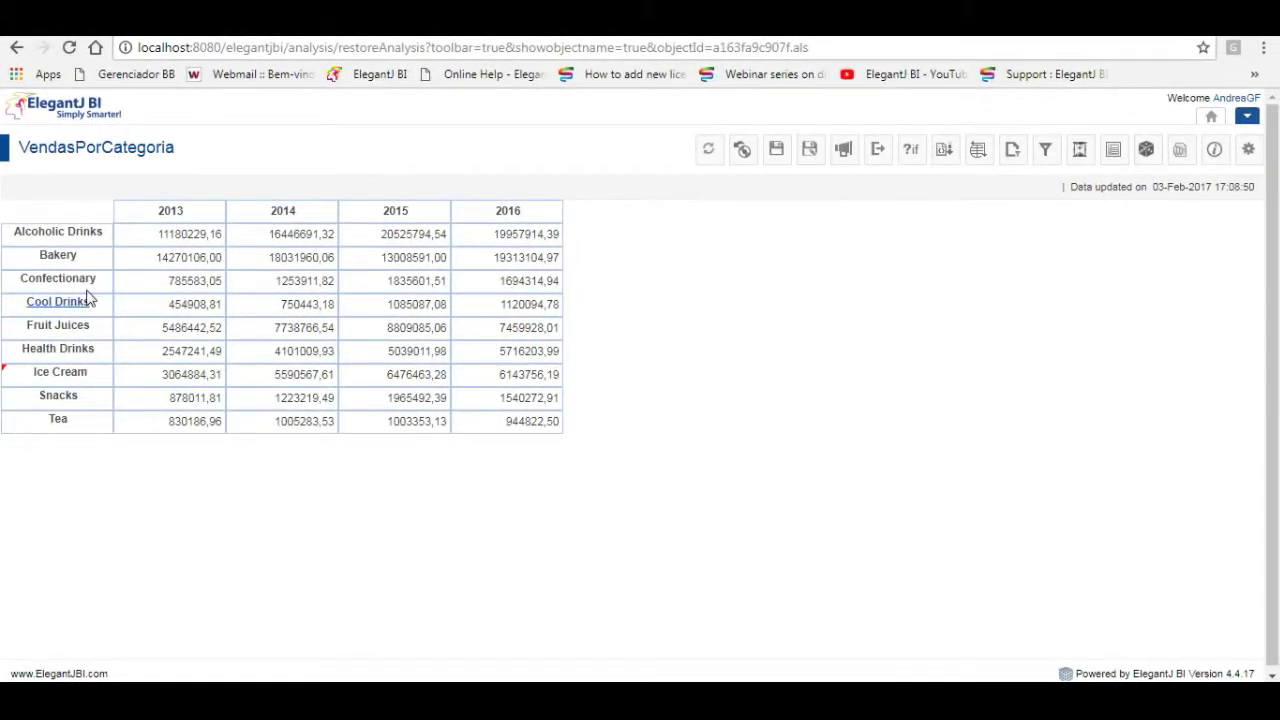
Start a new spotlighter from the Bakery category, name it valosabaixo and target GrossSales
right_click(104, 260)
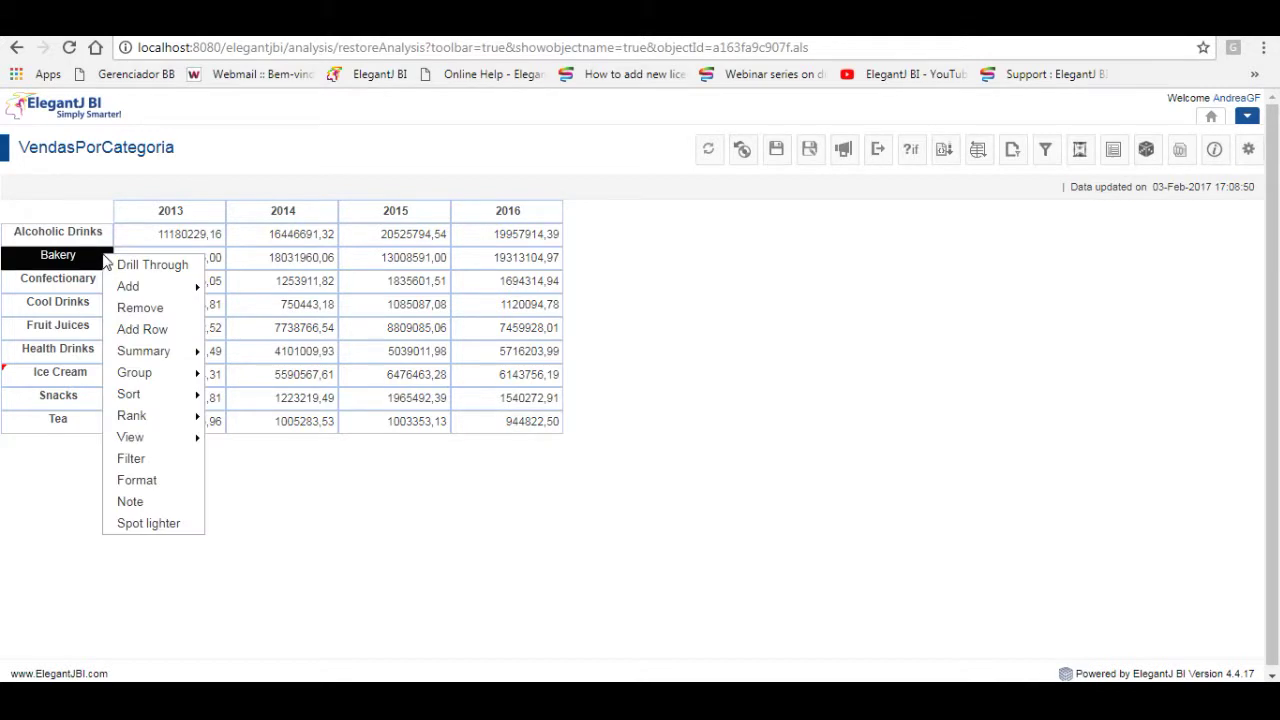
left_click(160, 531)
left_click(398, 166)
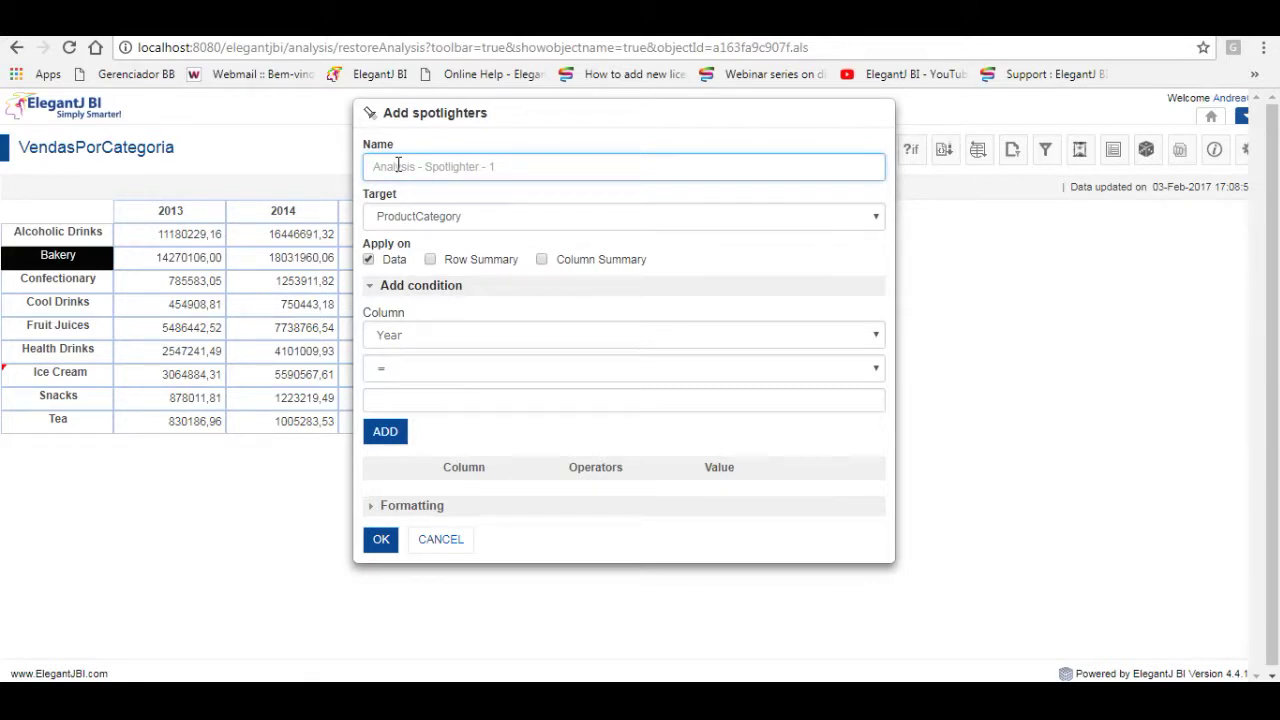
type("valosabaixo")
left_click(504, 210)
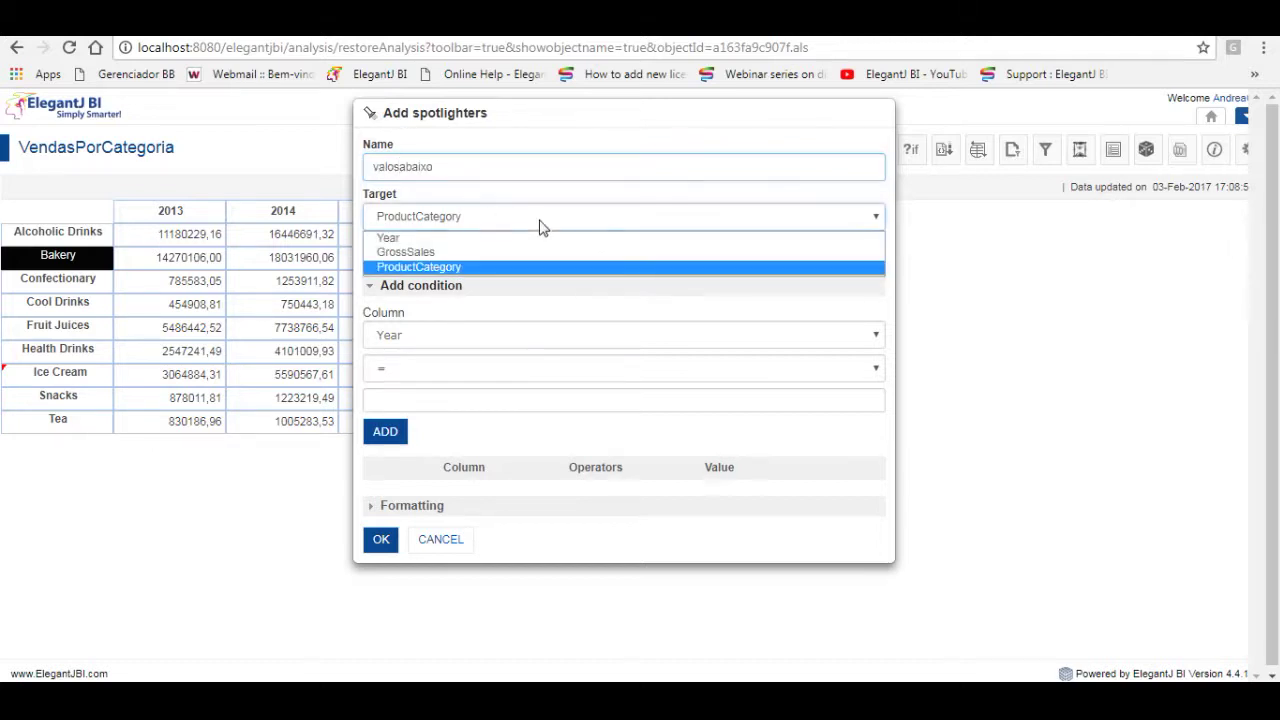
left_click(425, 252)
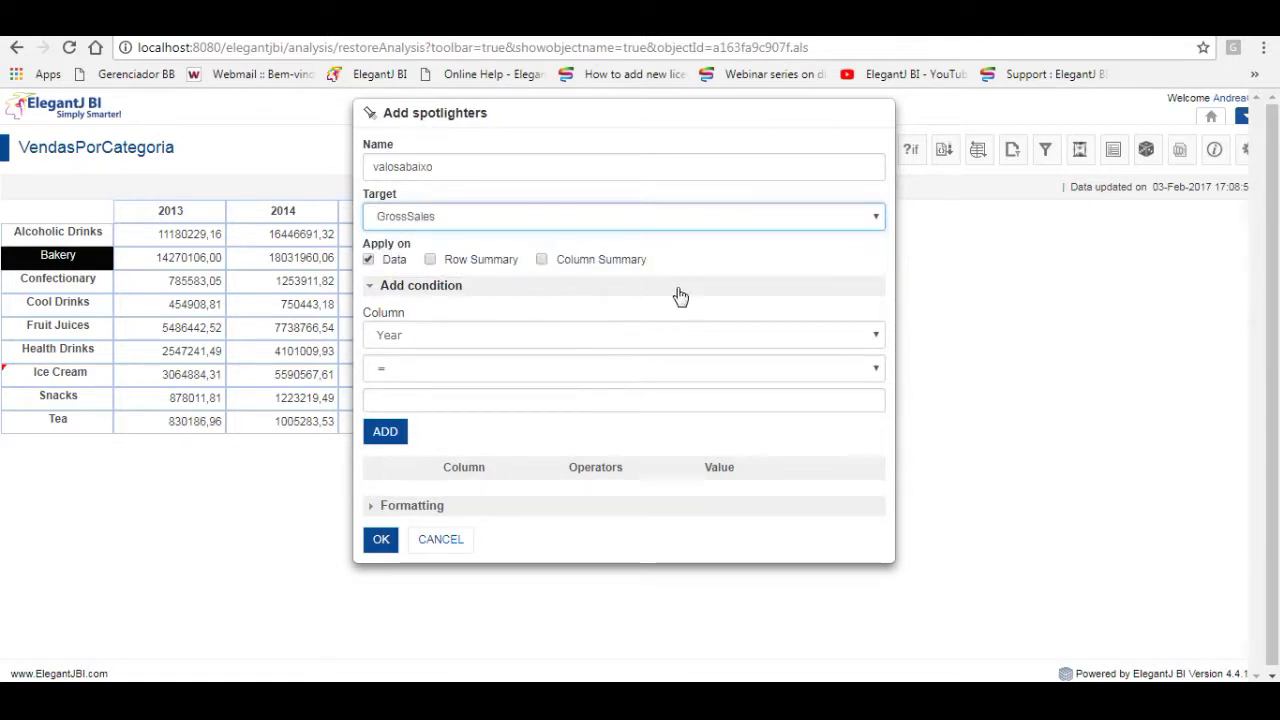
Add the condition GrossSales < 1000000 to the valosabaixo spotlighter
left_click(833, 334)
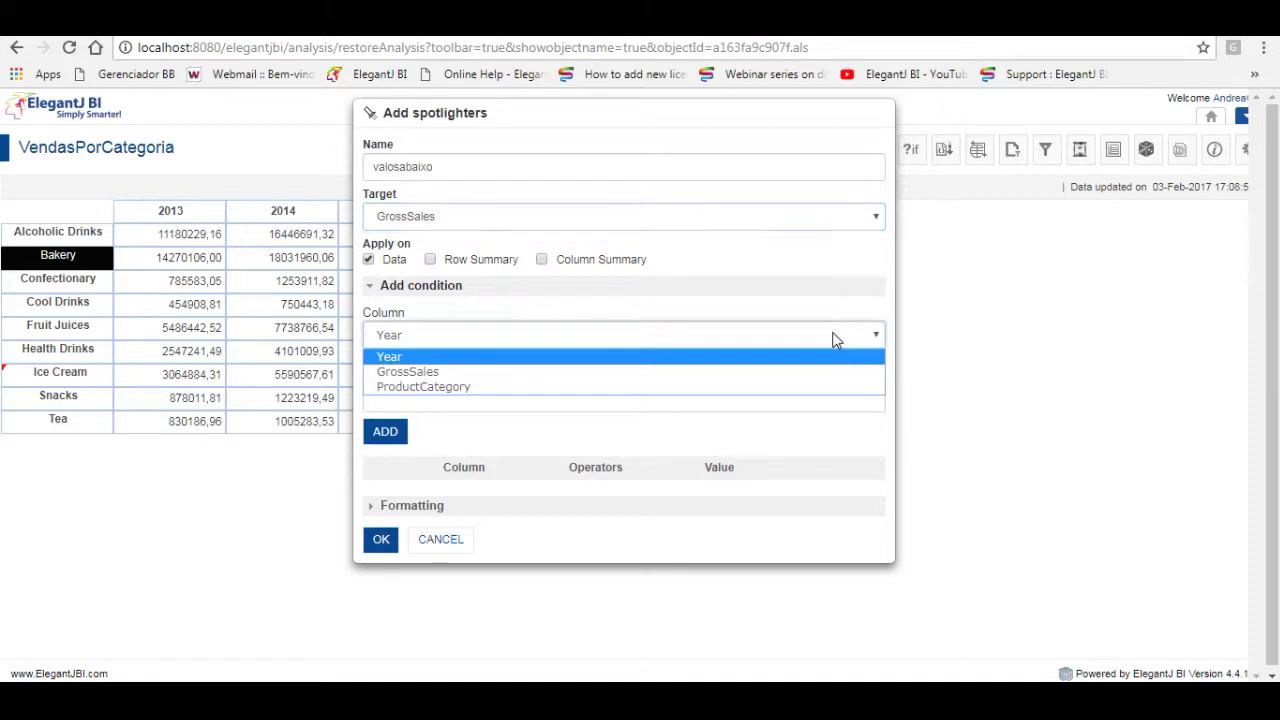
left_click(425, 373)
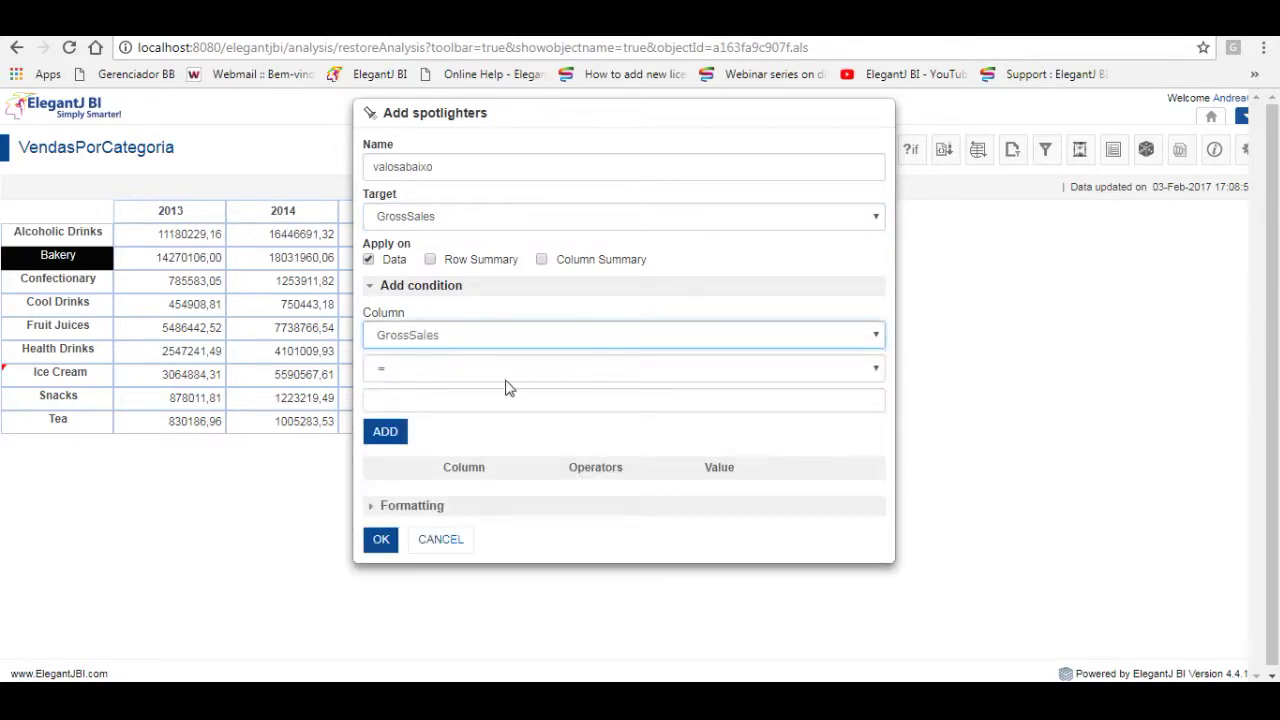
left_click(505, 372)
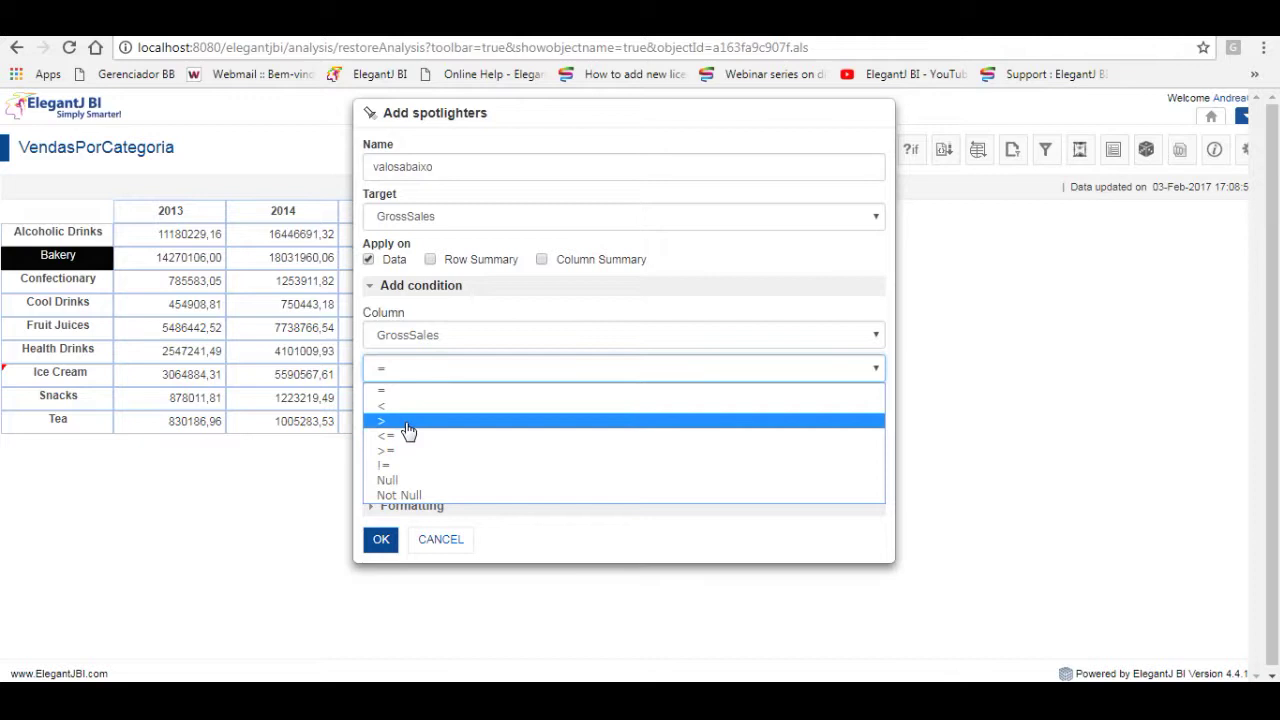
left_click(408, 429)
left_click(397, 402)
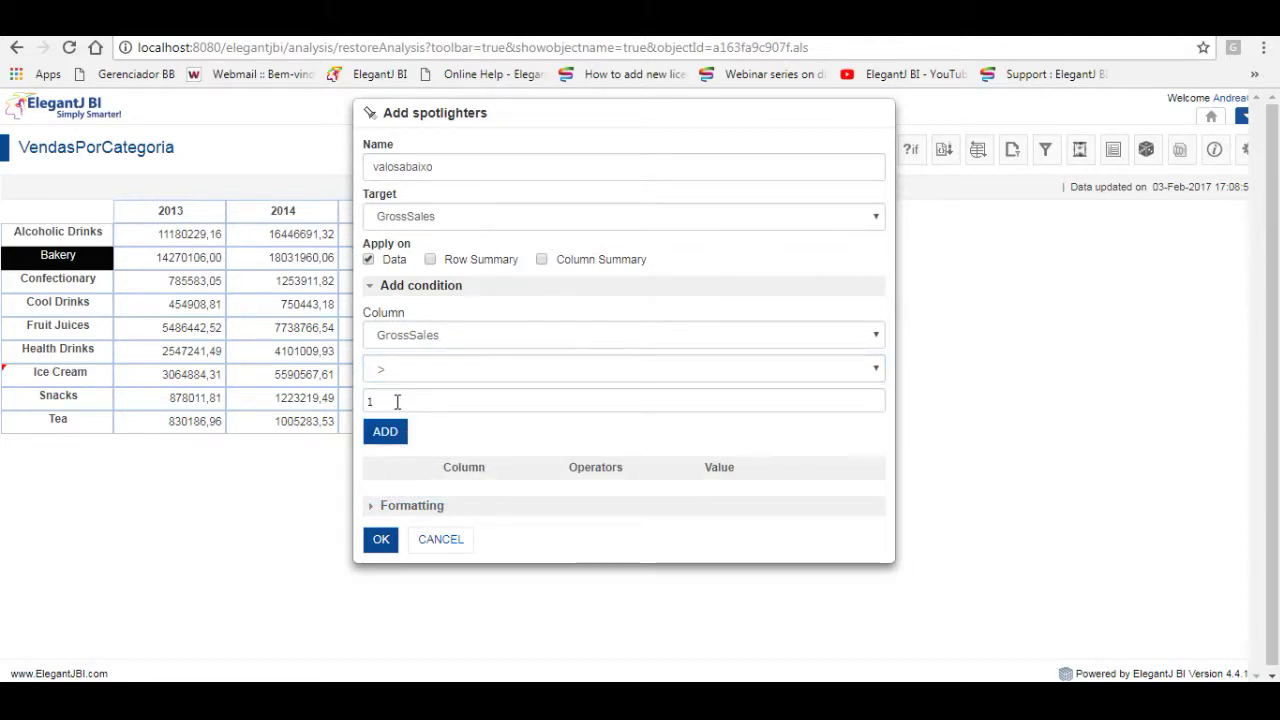
left_click(396, 374)
left_click(411, 403)
left_click(411, 403)
type("1000000")
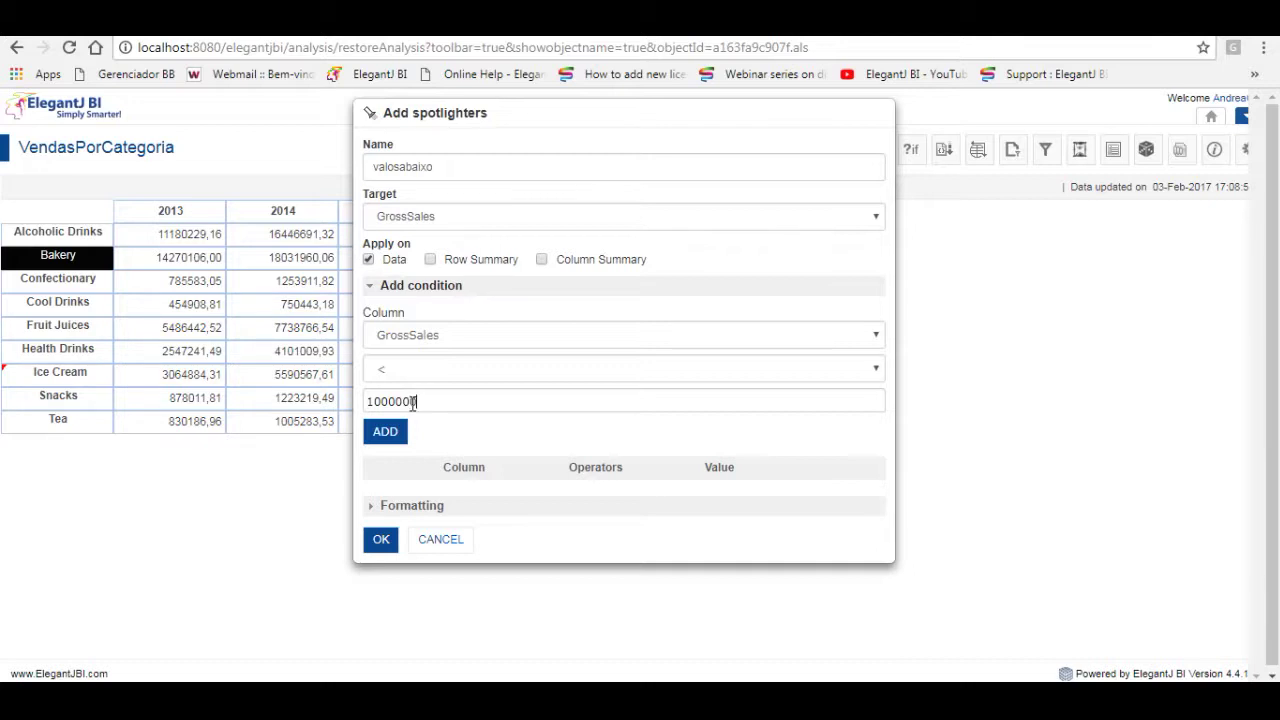
left_click(392, 436)
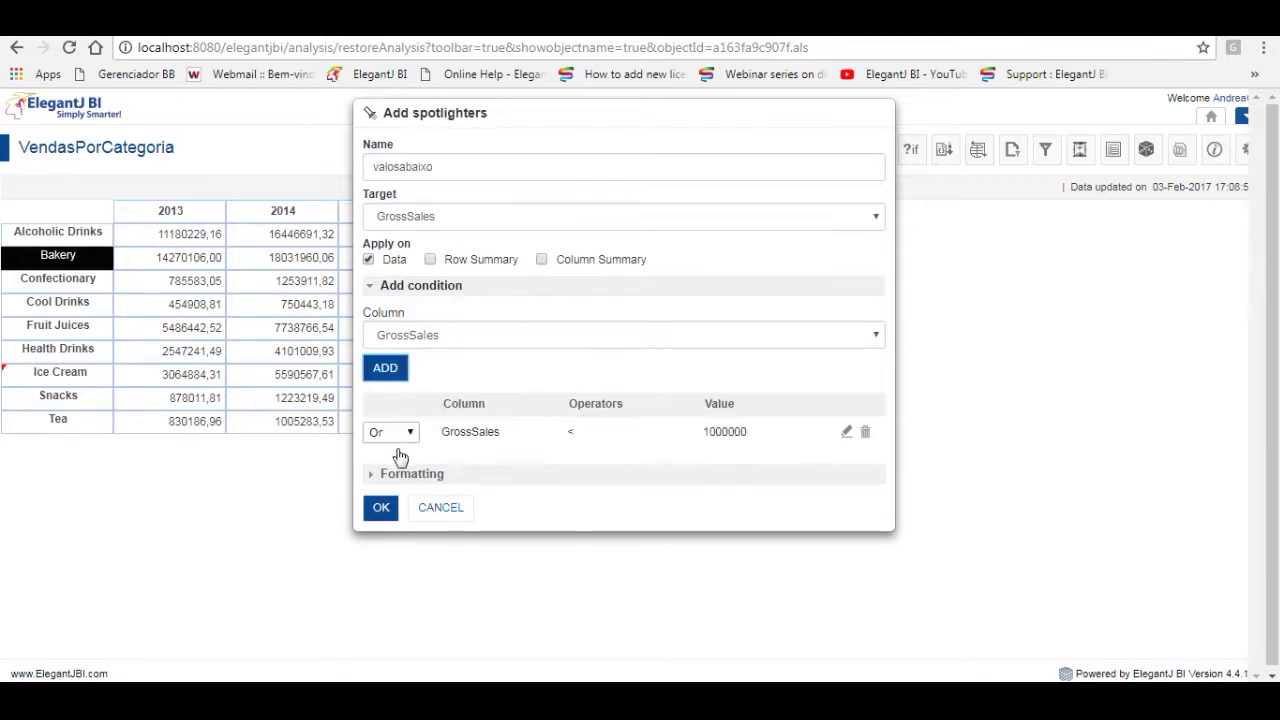
Give the spotlighter a red background, display its alternate text as a tooltip, and apply it to the crosstab
left_click(384, 544)
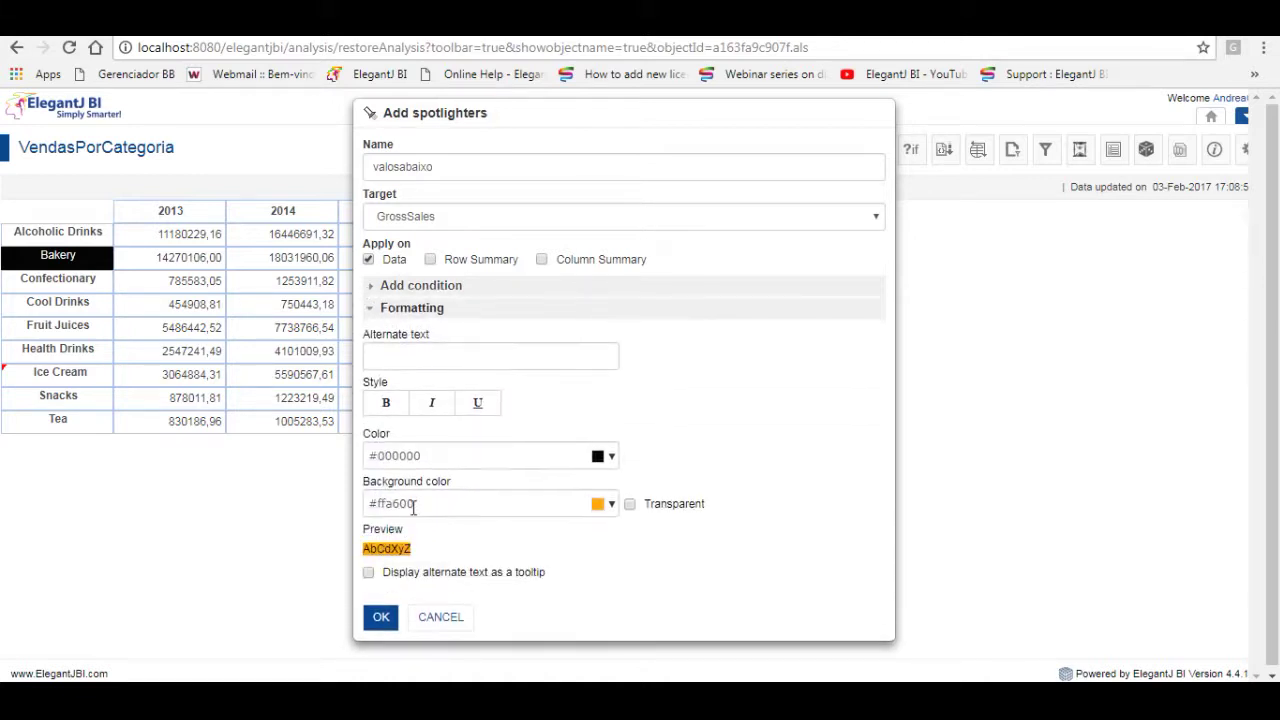
left_click(611, 506)
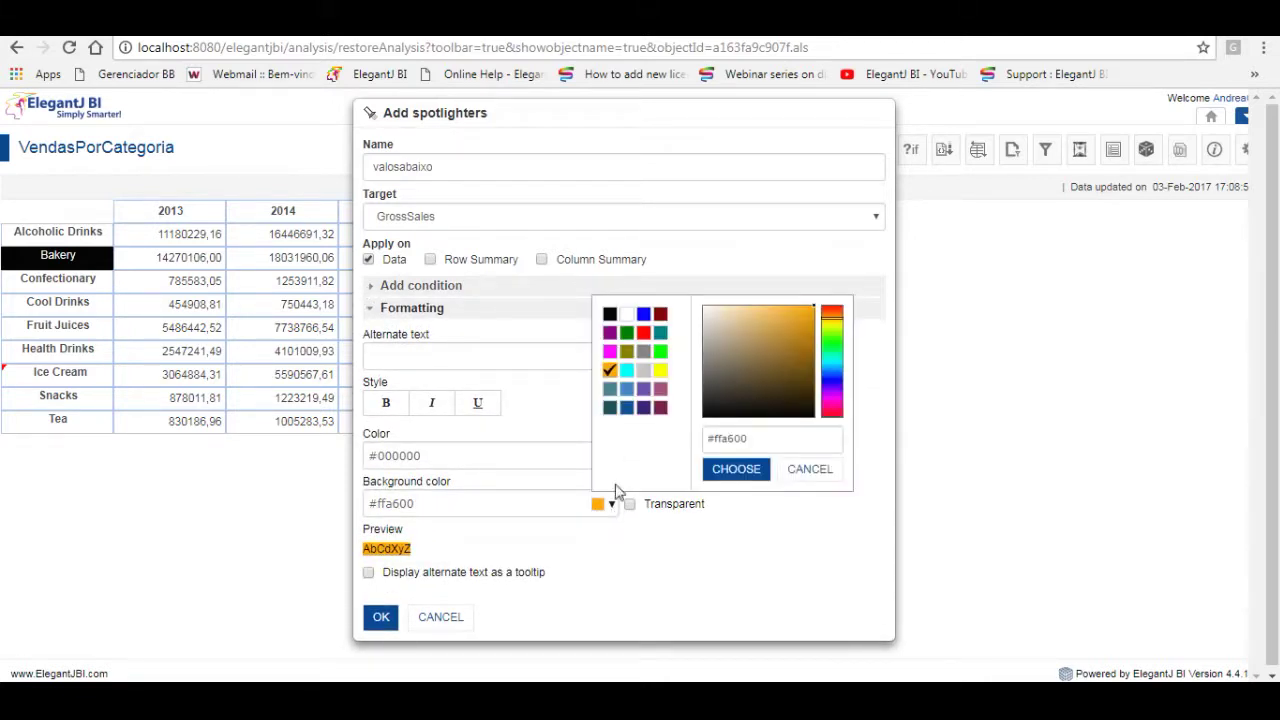
left_click(644, 335)
left_click(369, 573)
left_click(380, 617)
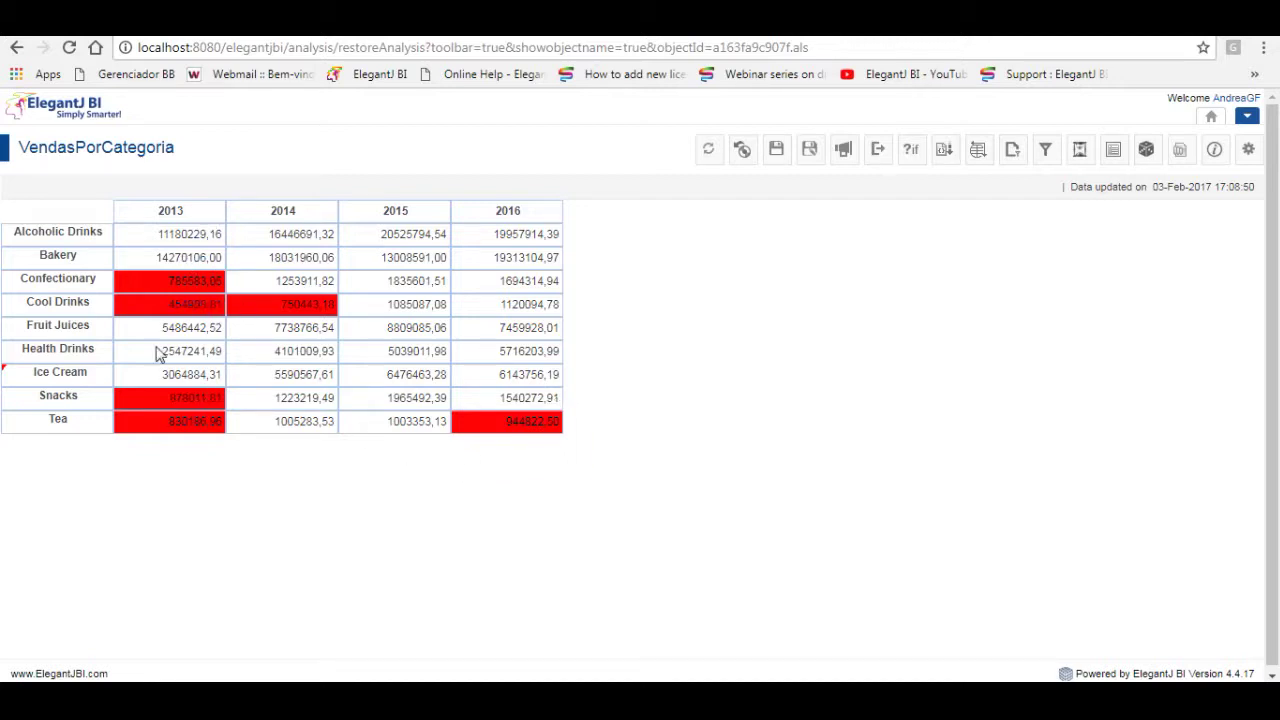
left_click(540, 437)
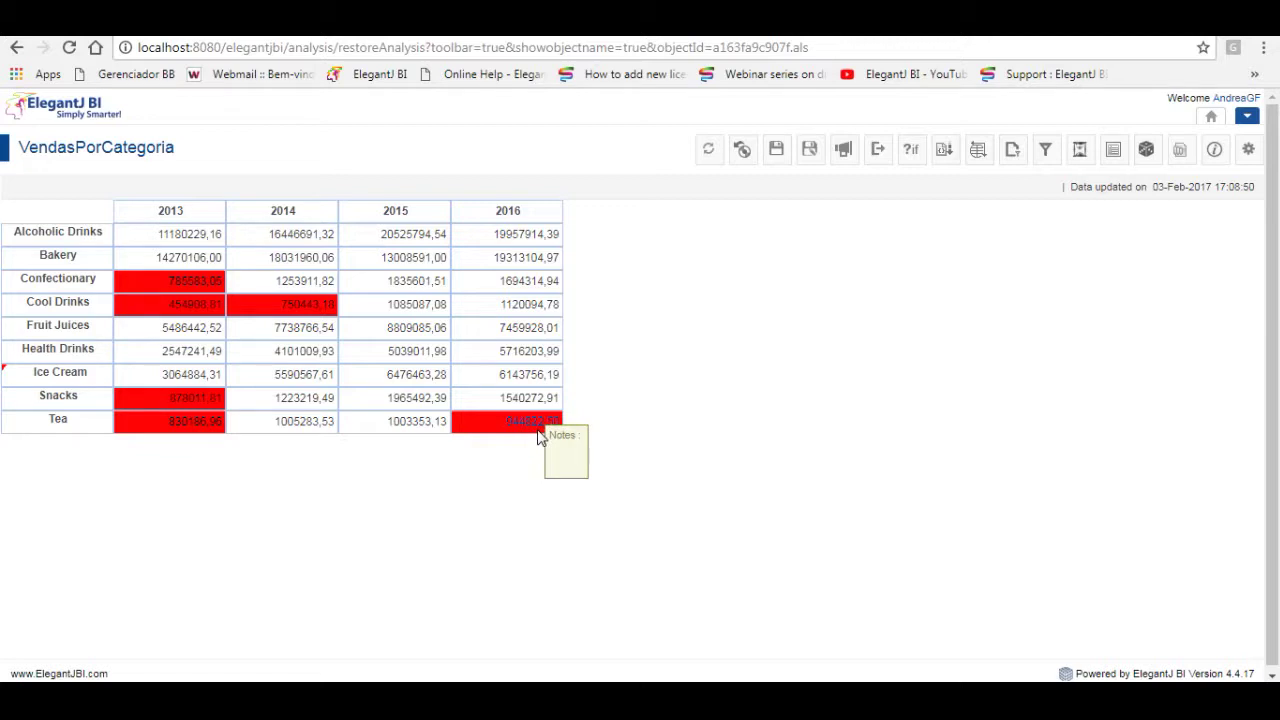
right_click(541, 437)
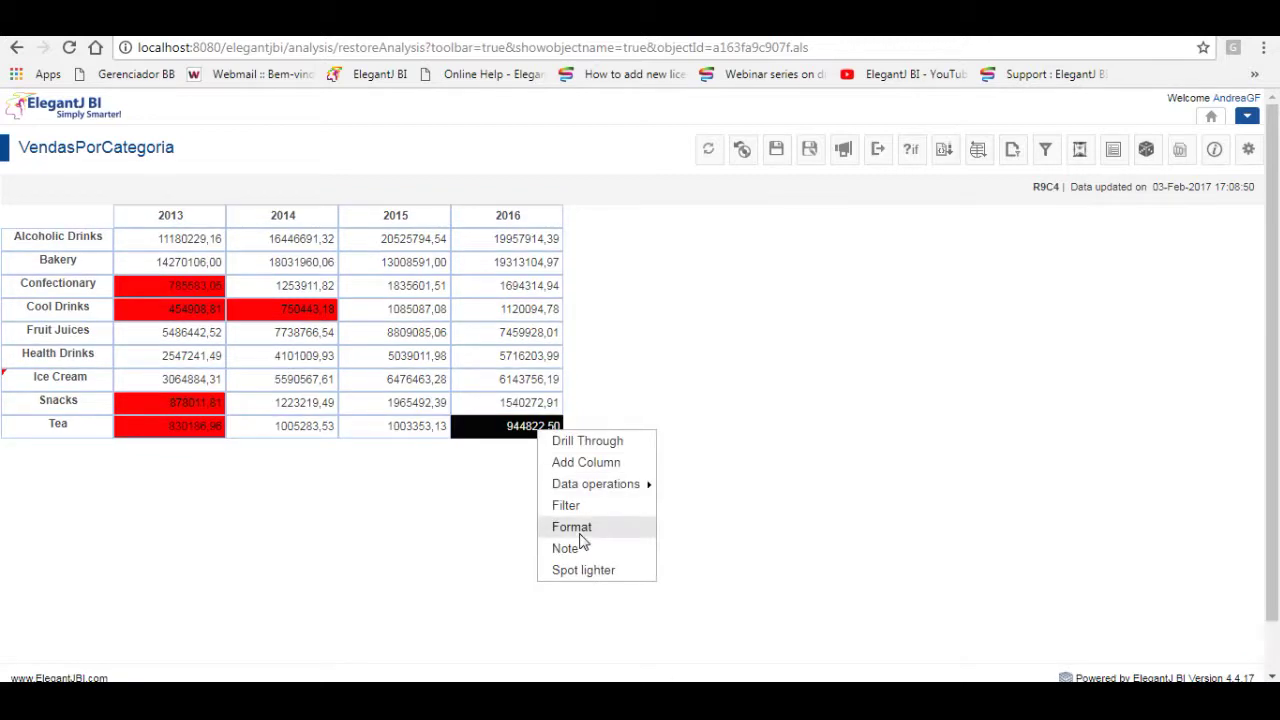
left_click(590, 575)
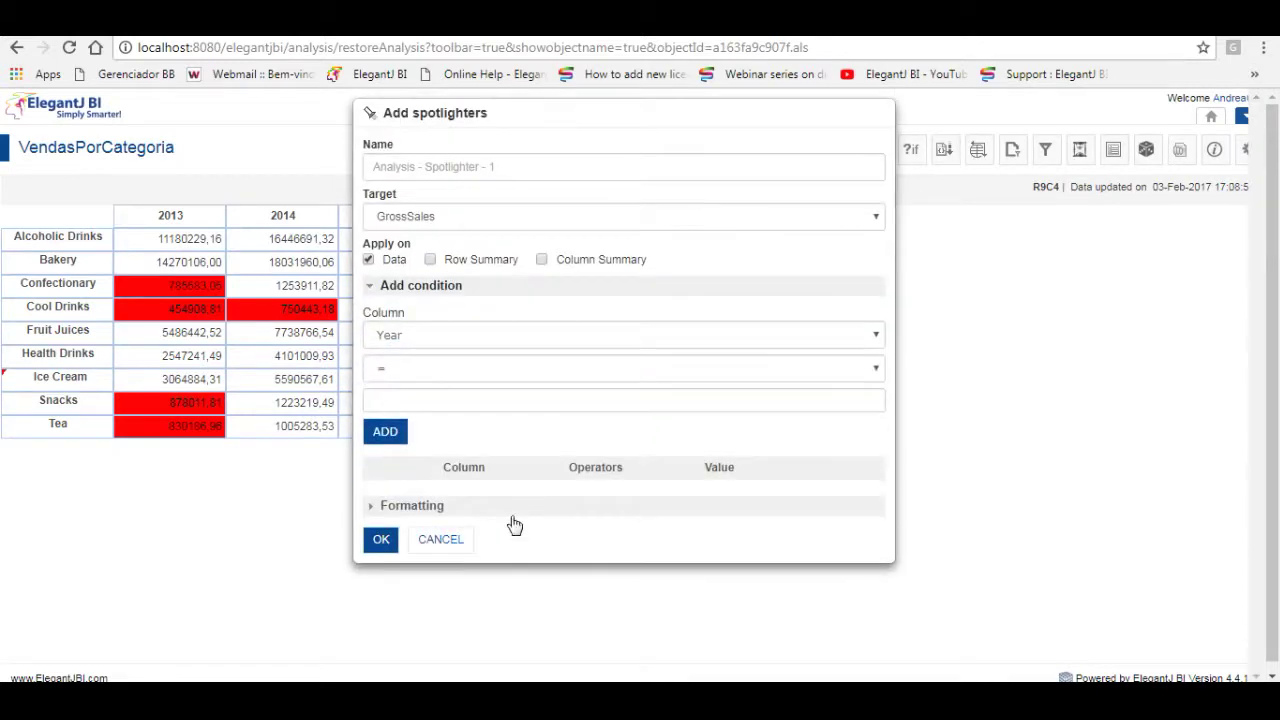
left_click(441, 540)
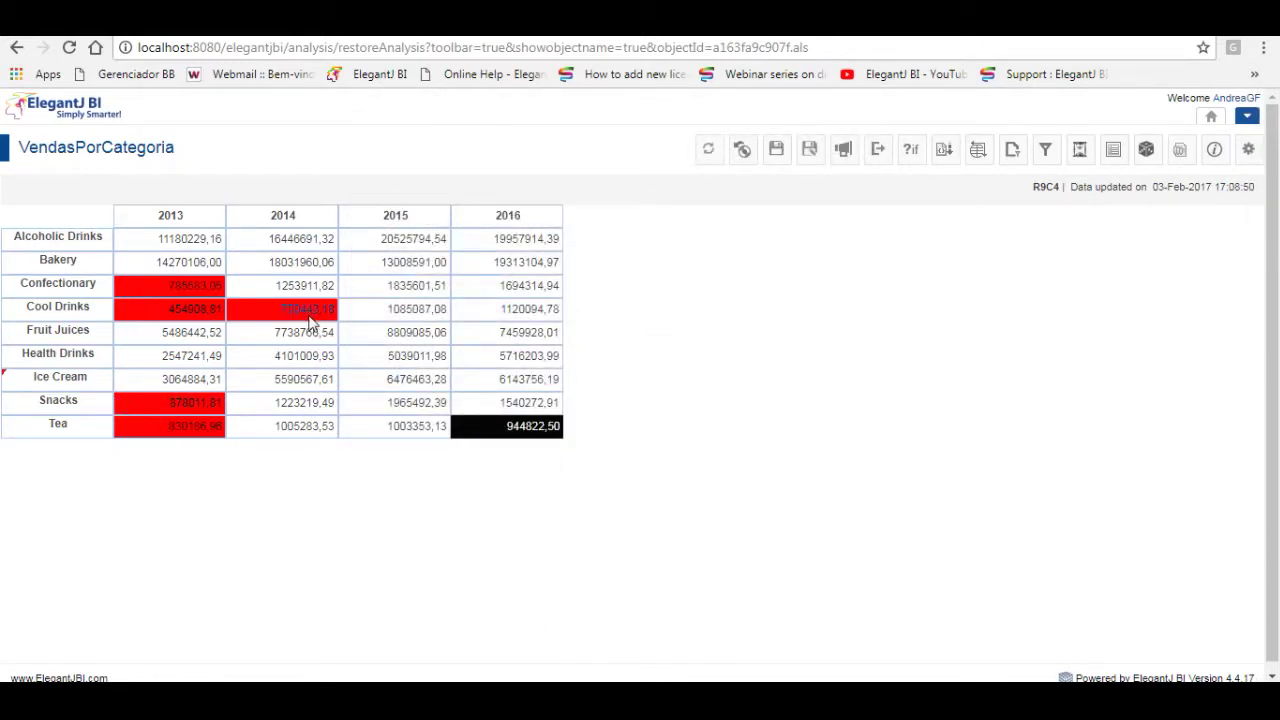
Edit the valosabaixo spotlighter and set its alternate text to "valores abaixo - observar"
left_click(1249, 150)
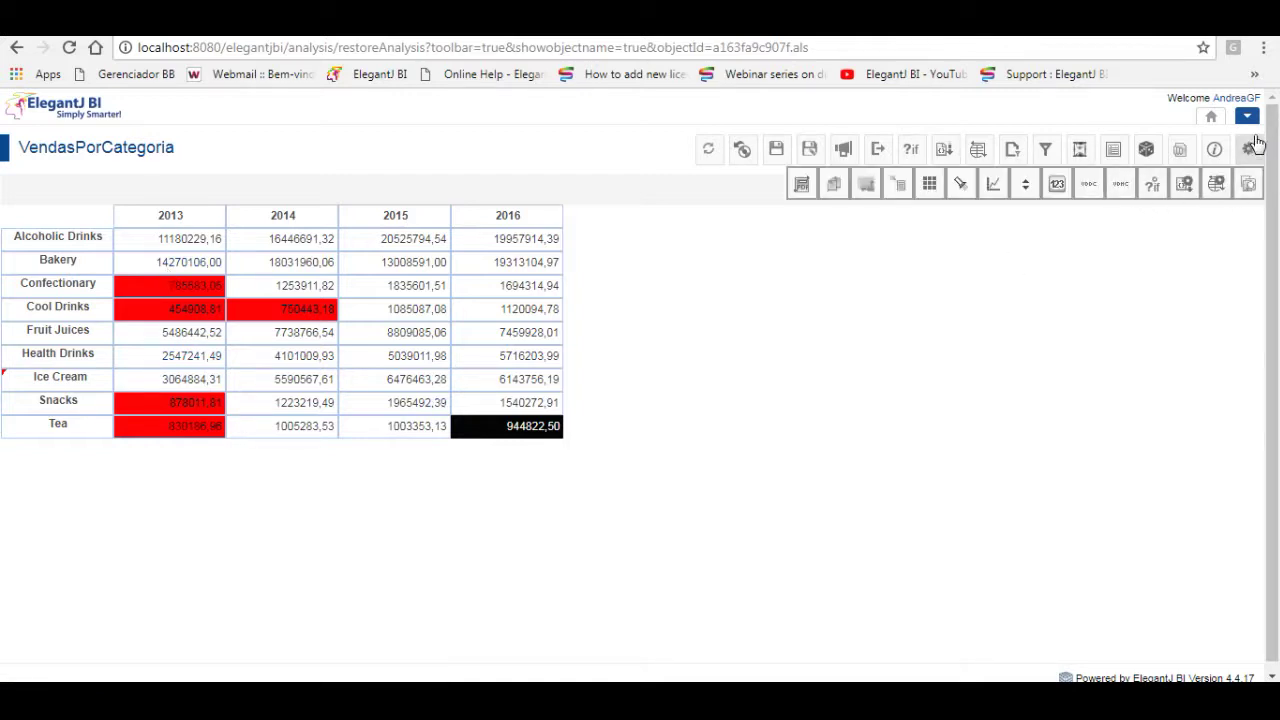
left_click(1249, 150)
left_click(1249, 150)
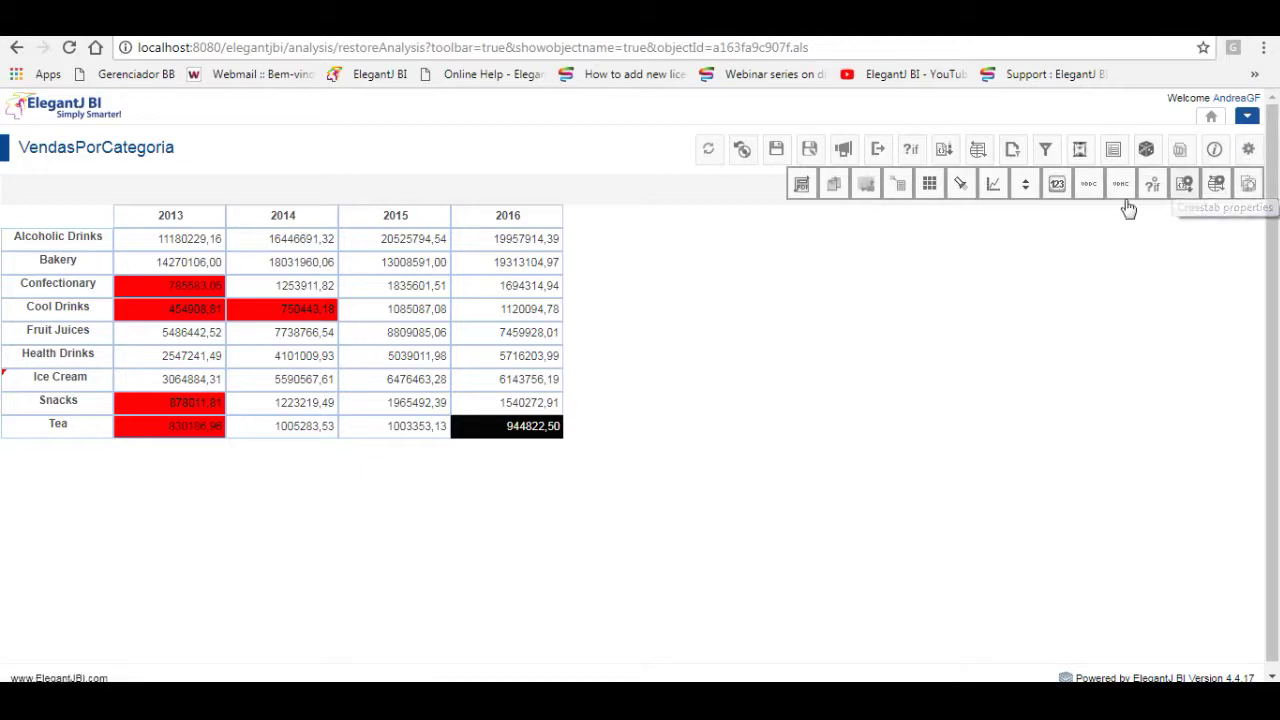
left_click(961, 193)
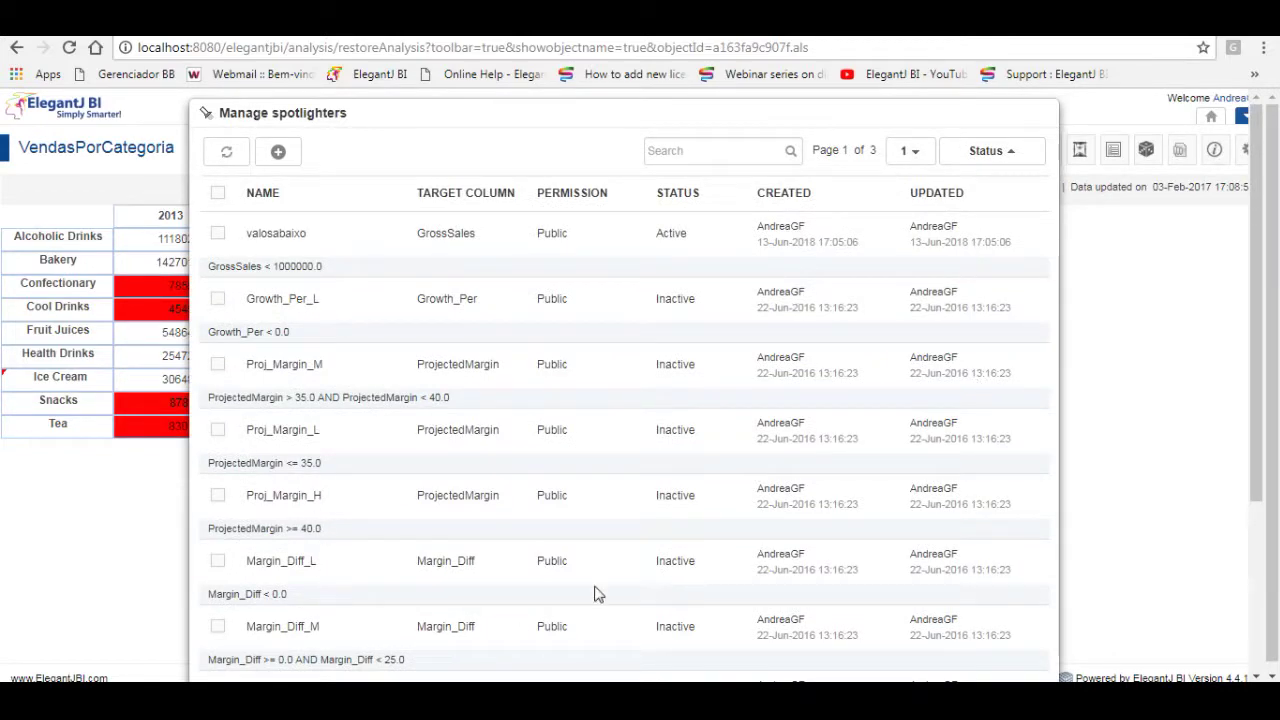
scroll(703, 400, "down", 3)
scroll(703, 400, "up", 3)
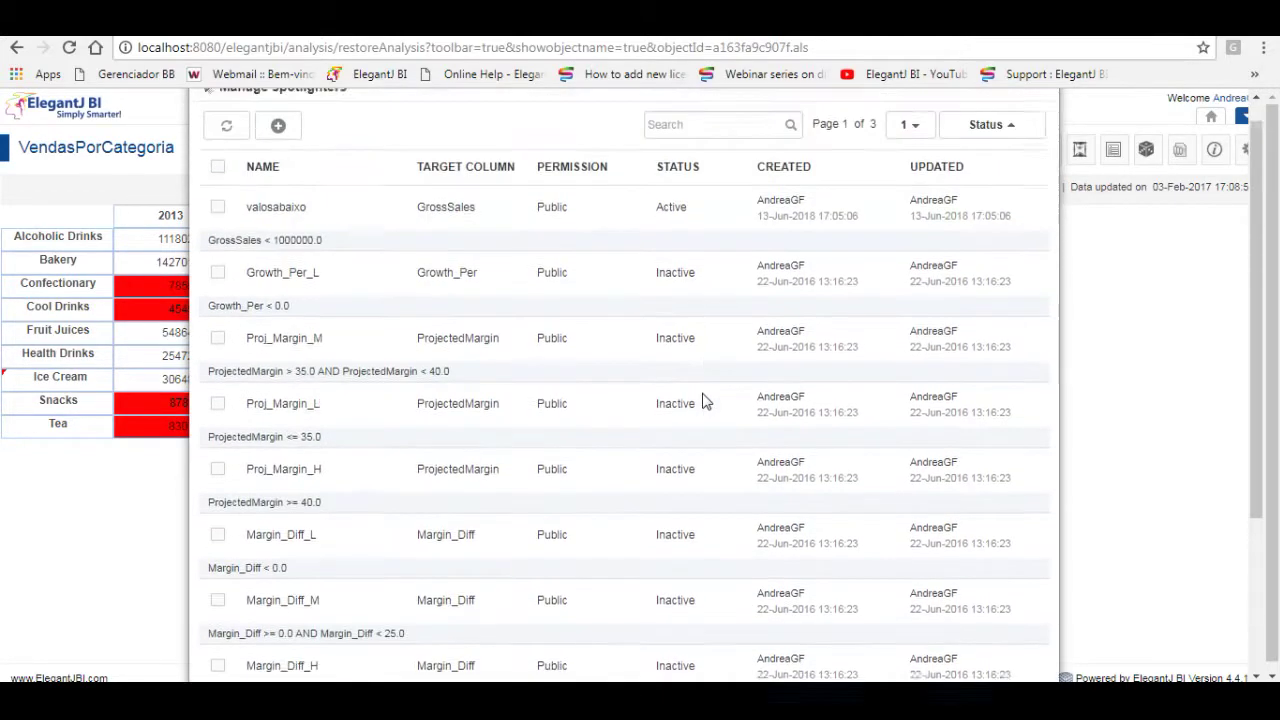
left_click(218, 236)
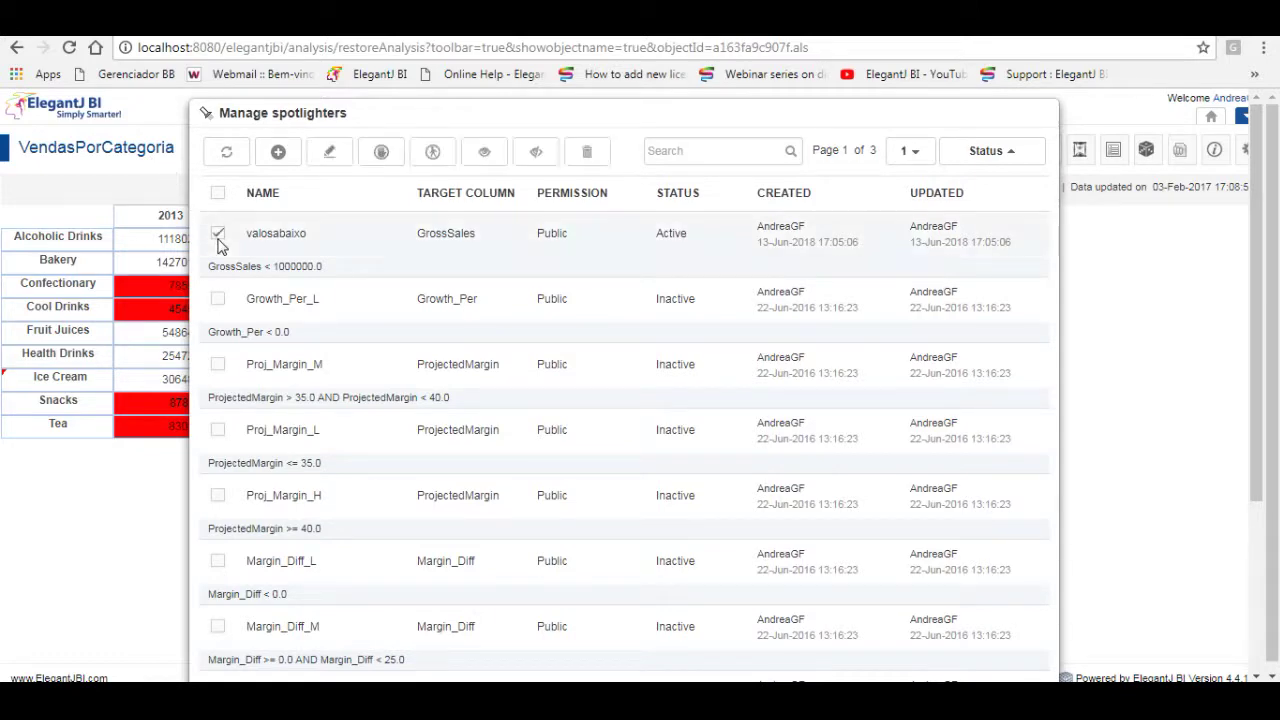
left_click(329, 153)
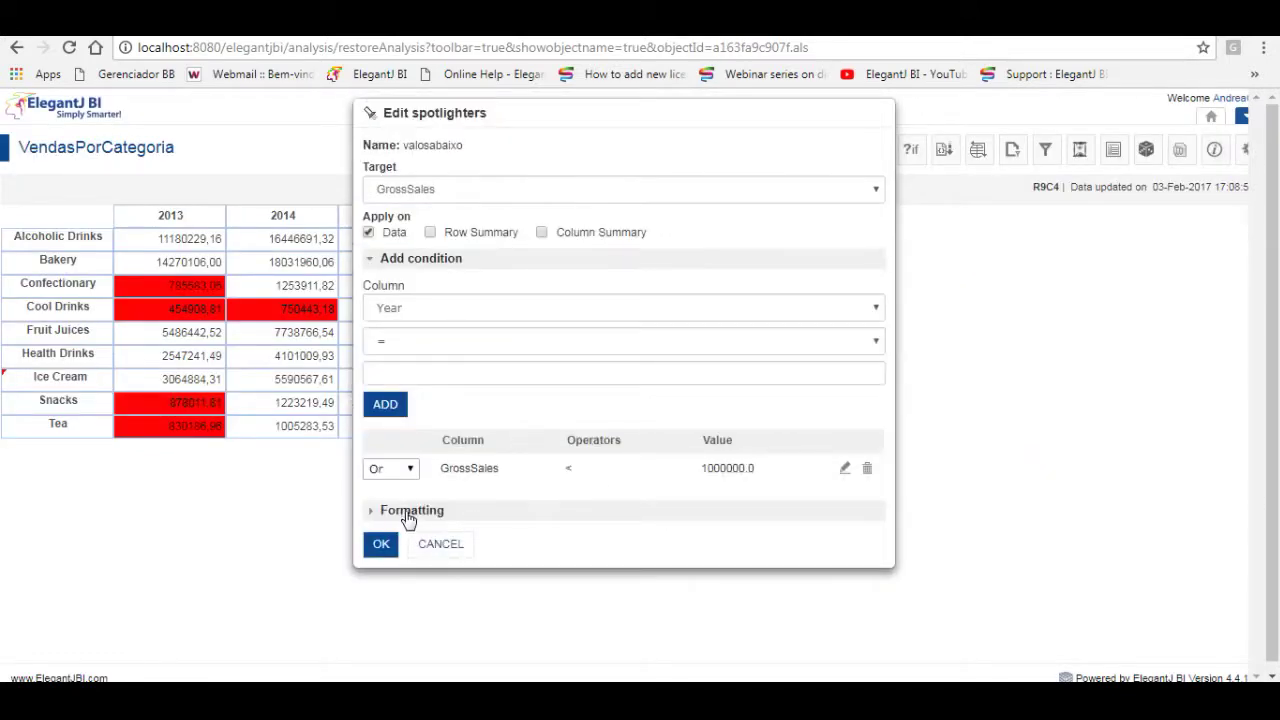
left_click(411, 512)
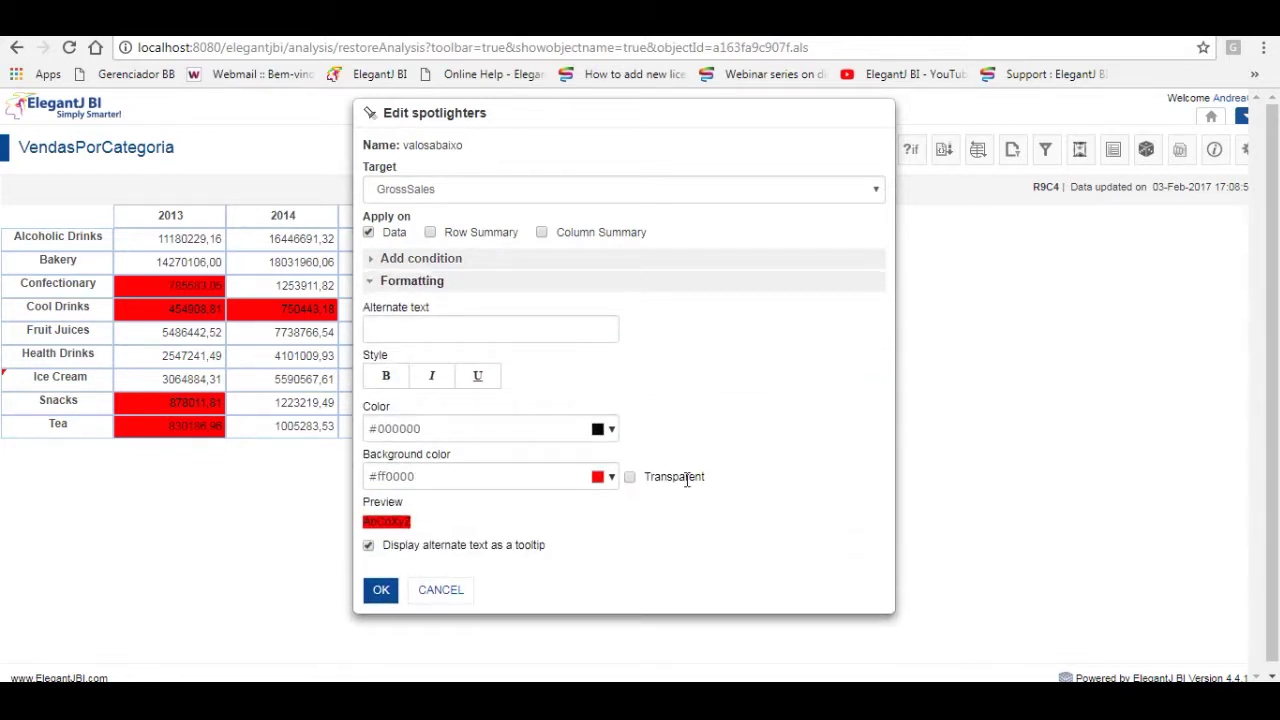
left_click(456, 336)
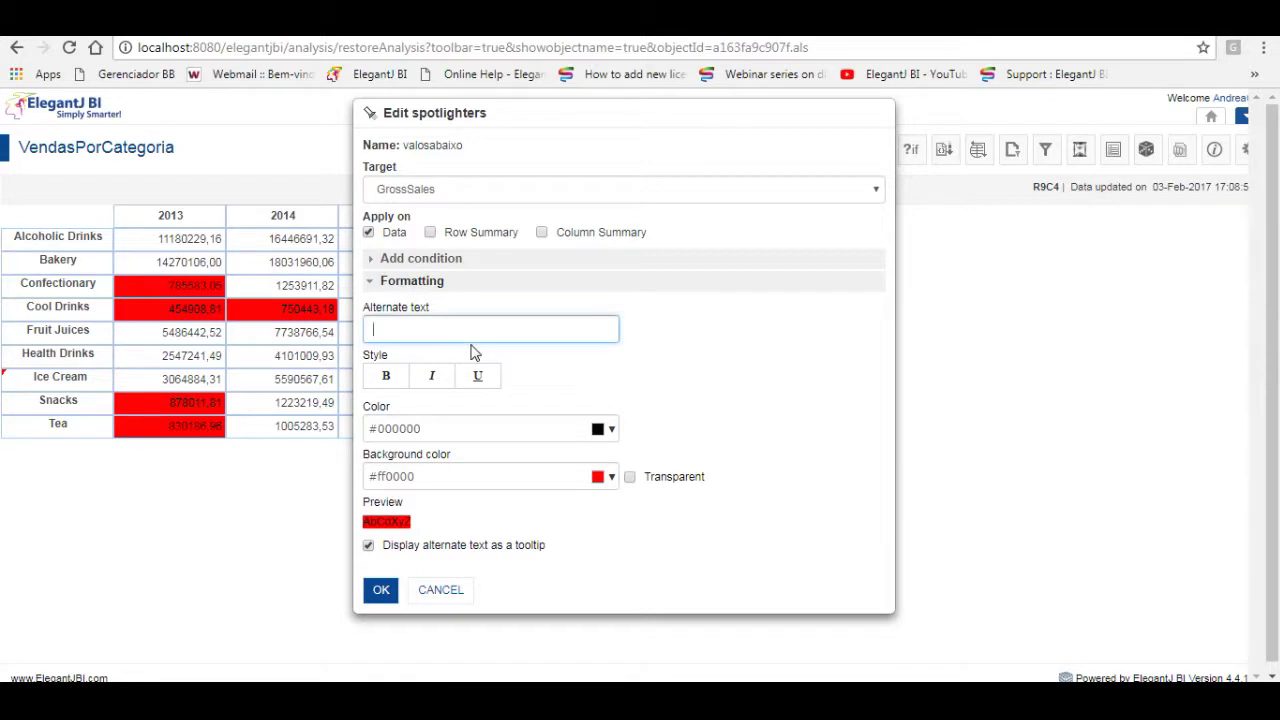
type("valores abaixo - observar")
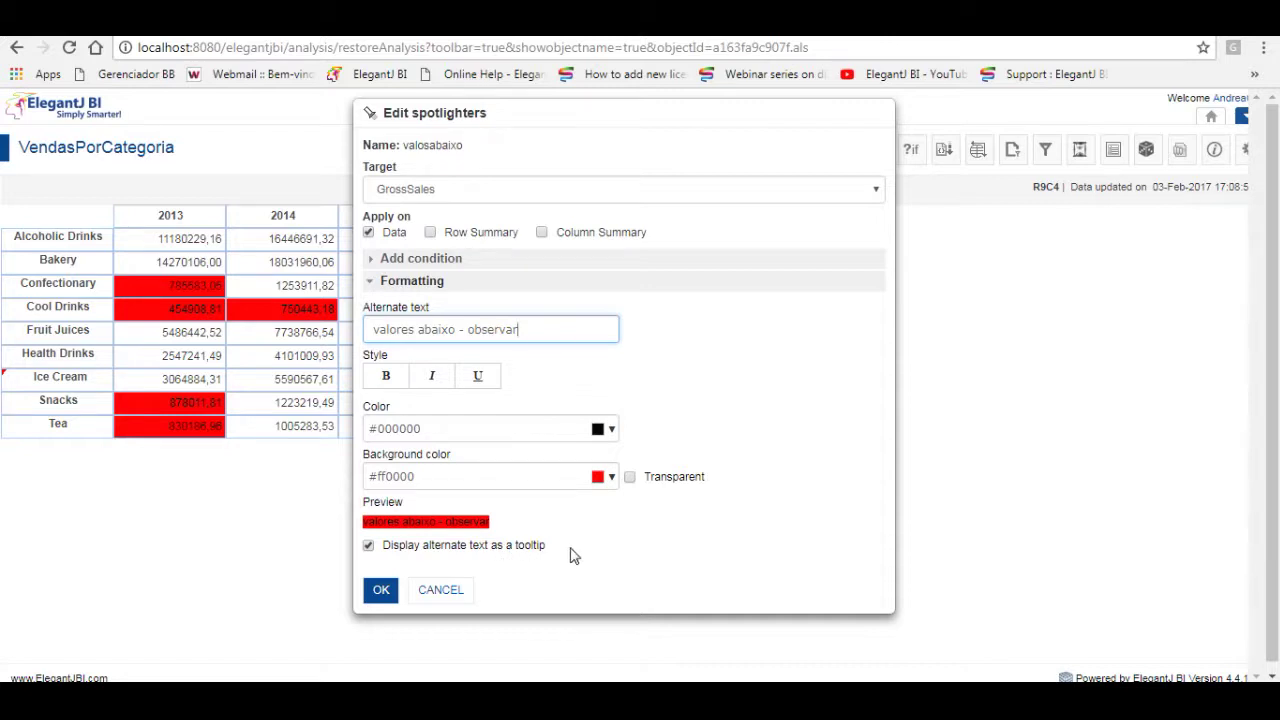
Give the valosabaixo spotlighter a white background and bold red #ff0000 text, and apply it to the crosstab
left_click(611, 479)
left_click(609, 284)
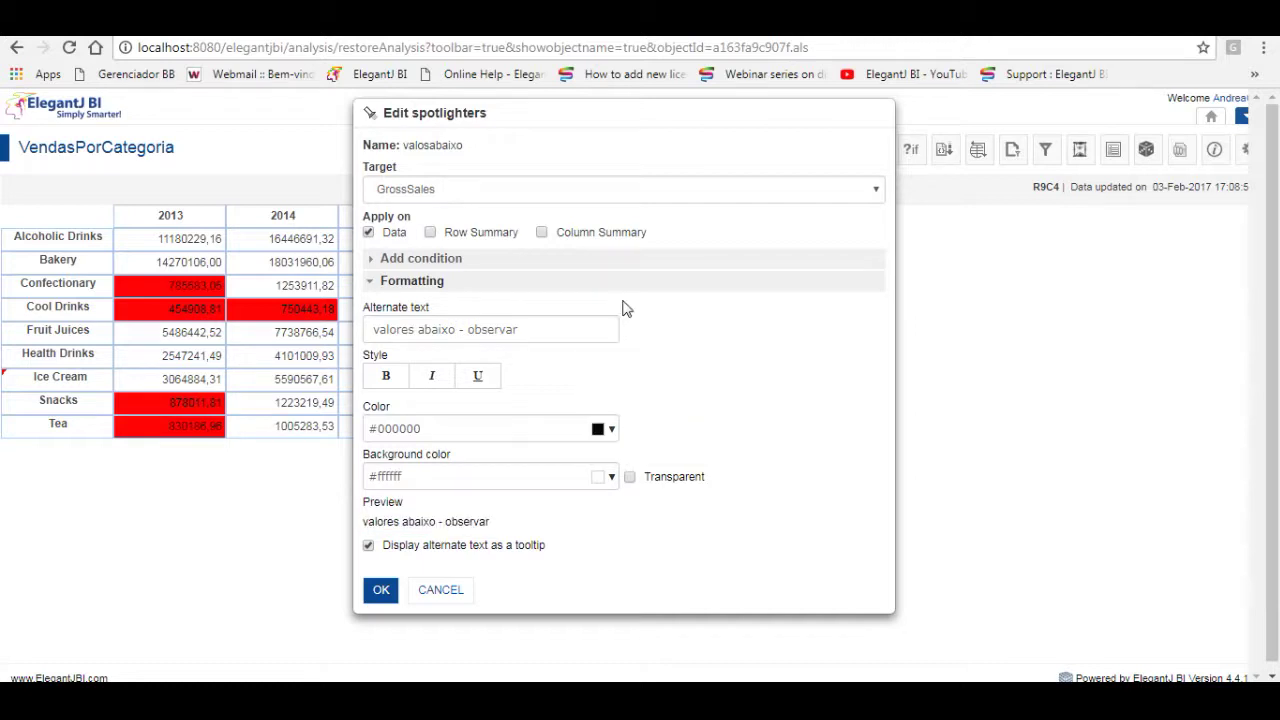
left_click(611, 429)
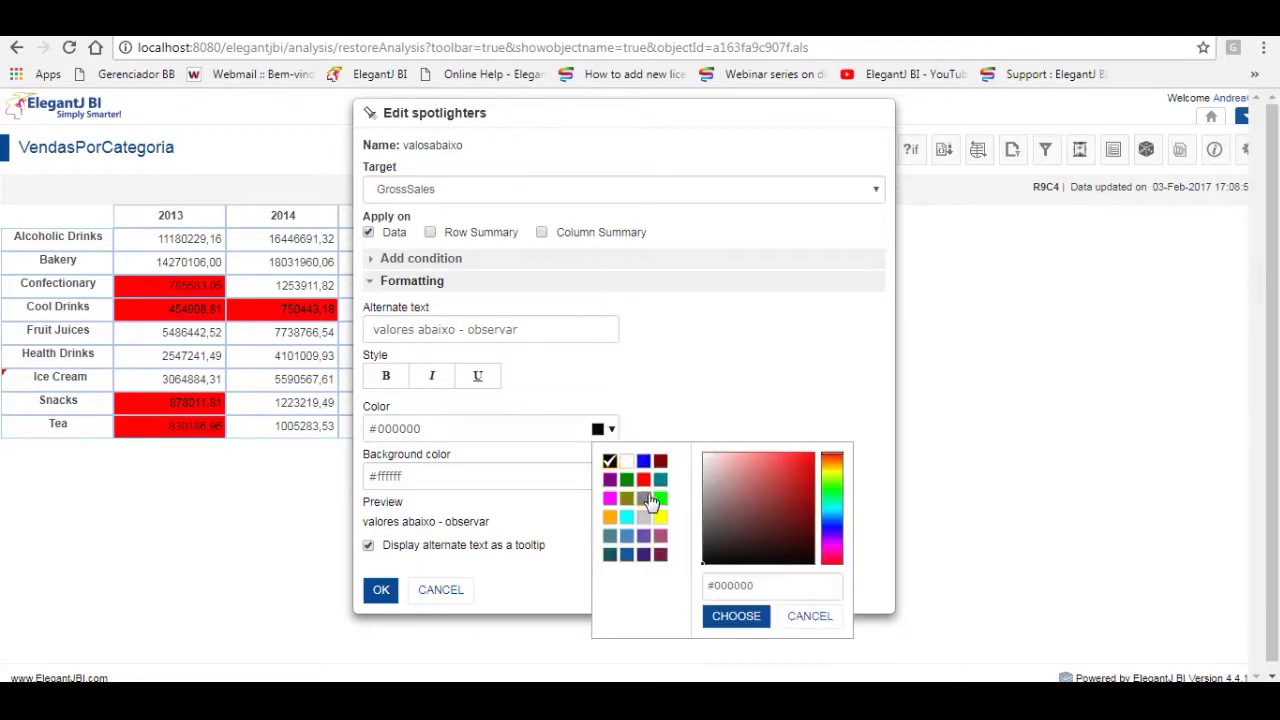
left_click(643, 480)
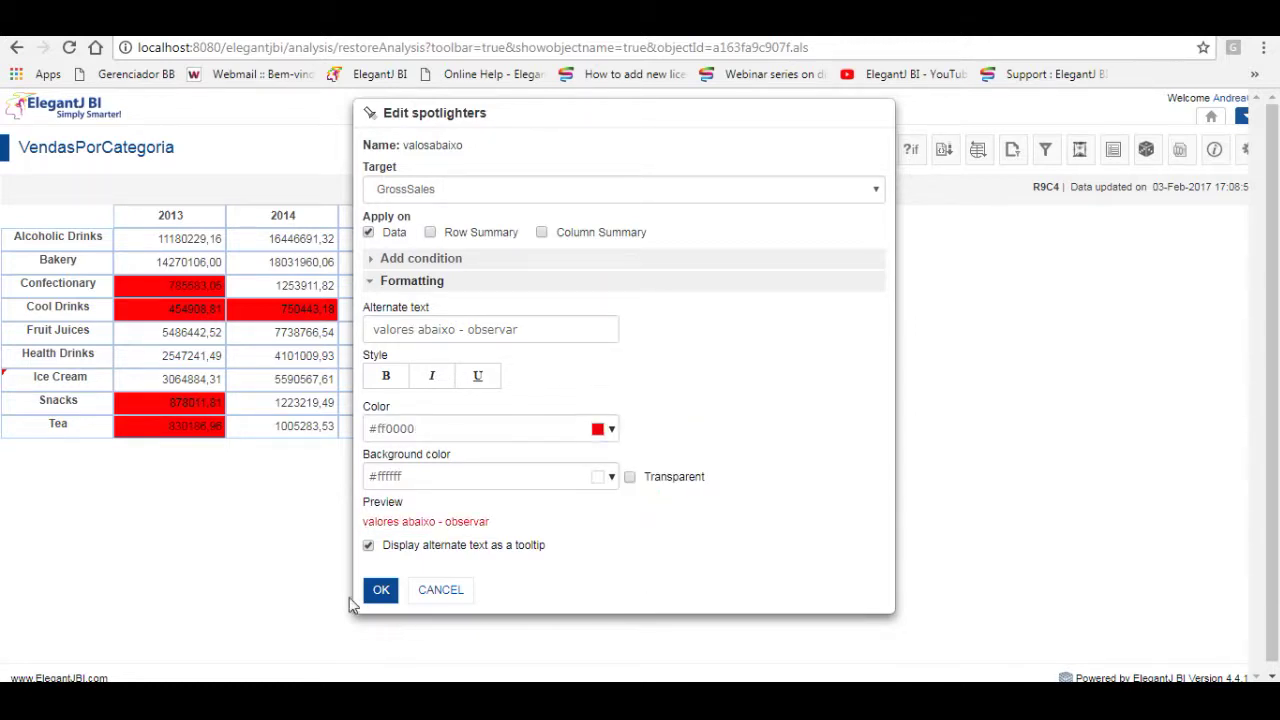
left_click(386, 376)
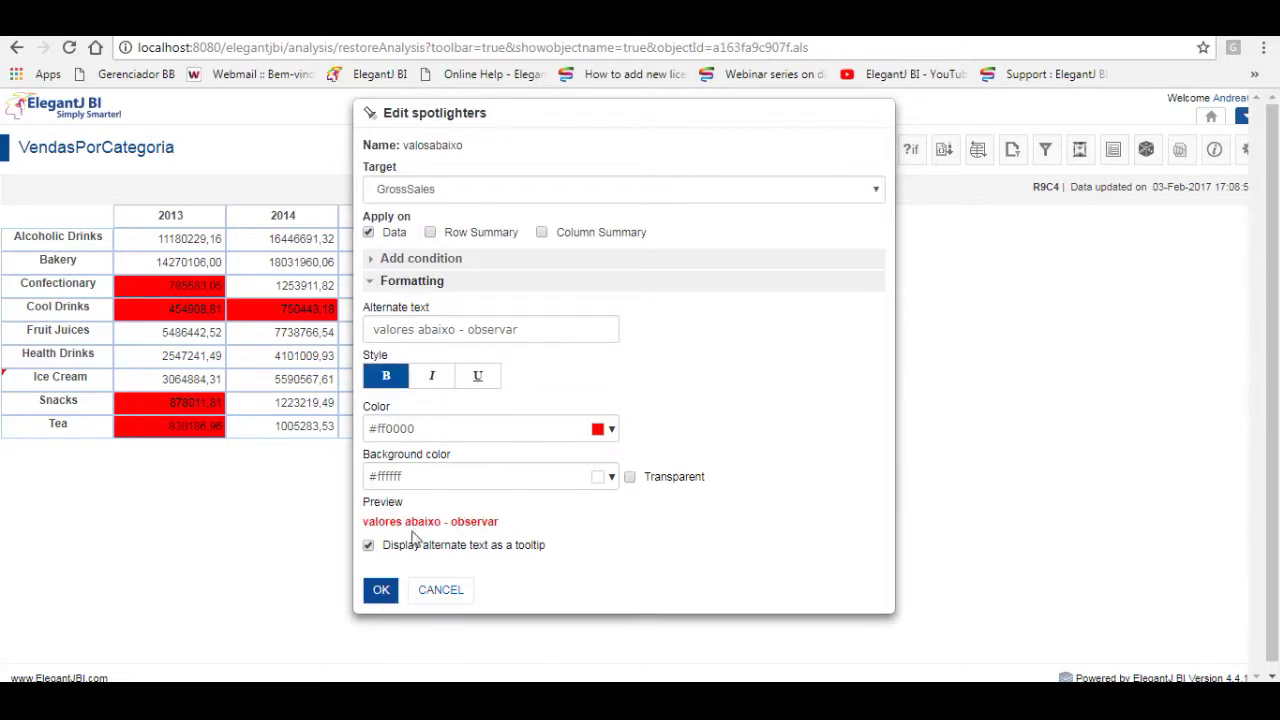
left_click(377, 590)
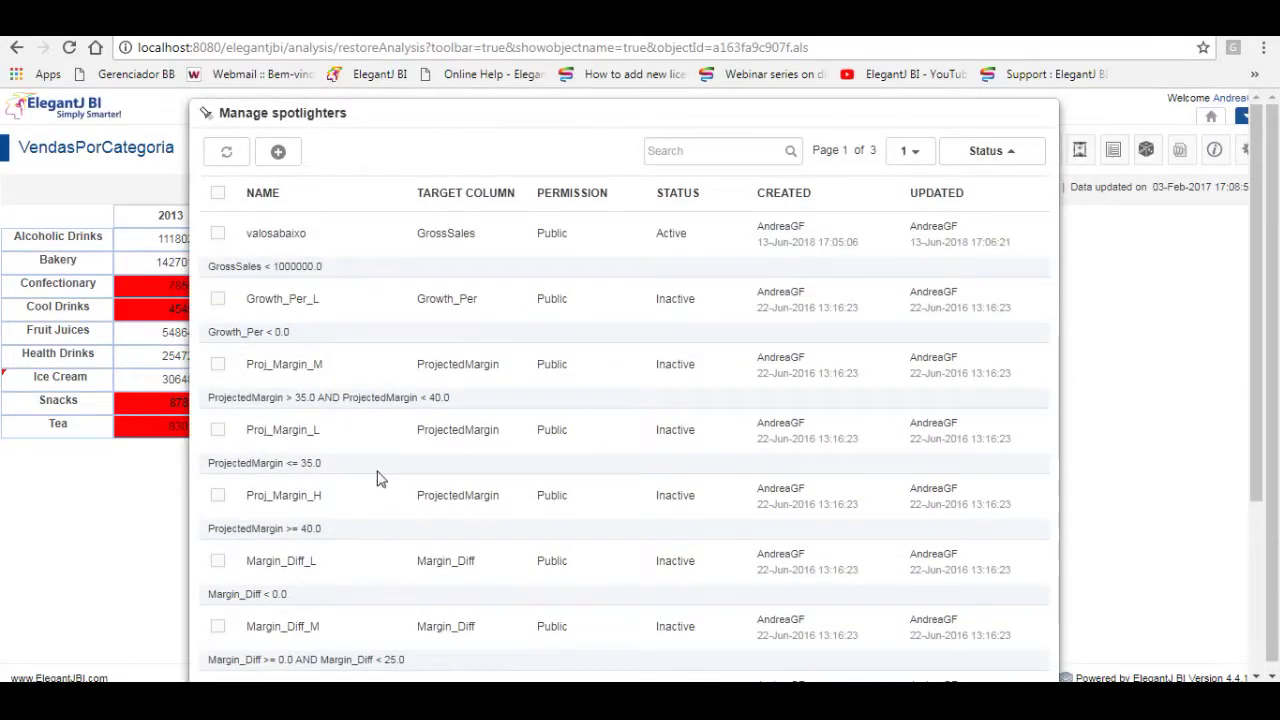
scroll(377, 479, "down", 5)
left_click(214, 638)
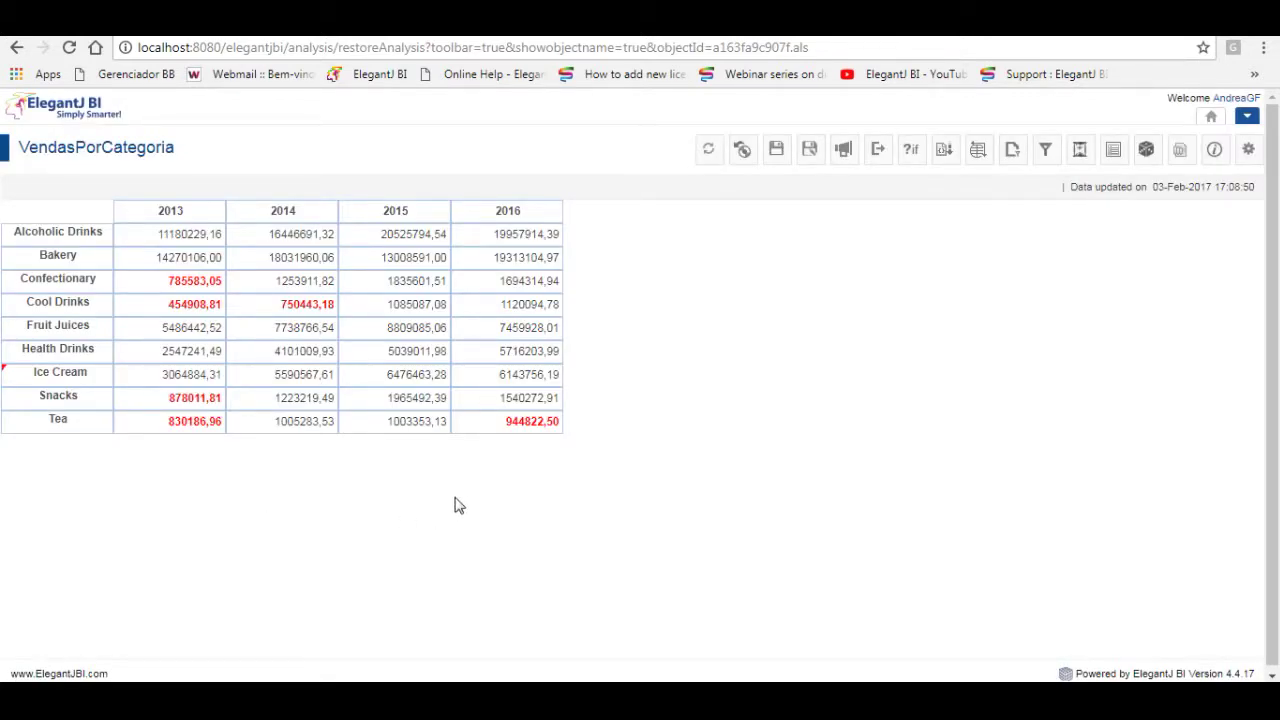
right_click(75, 424)
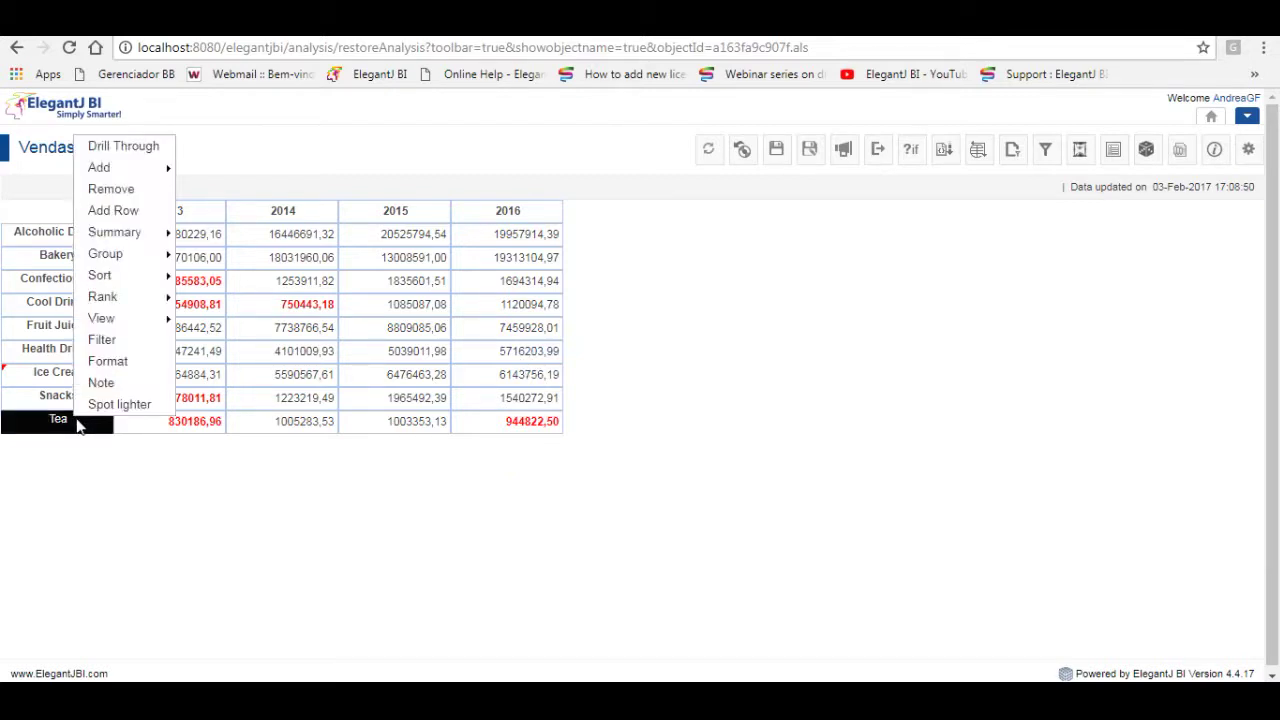
right_click(548, 218)
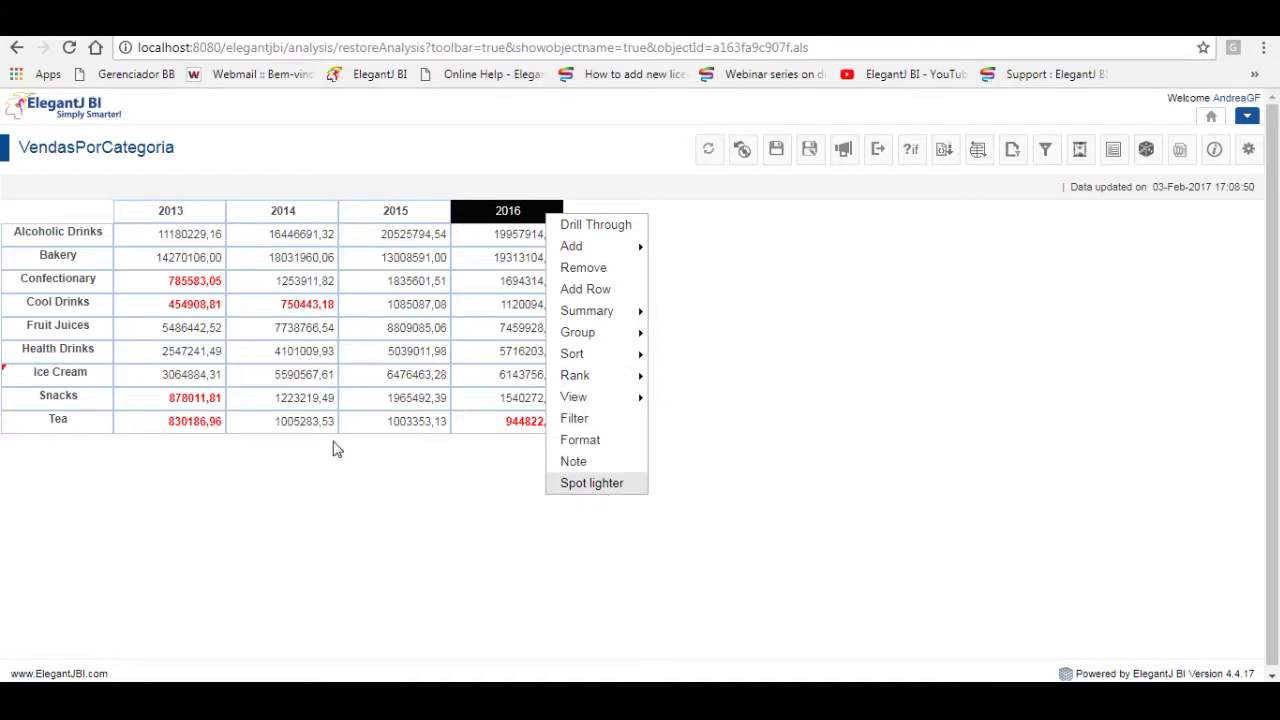
left_click(96, 335)
right_click(98, 331)
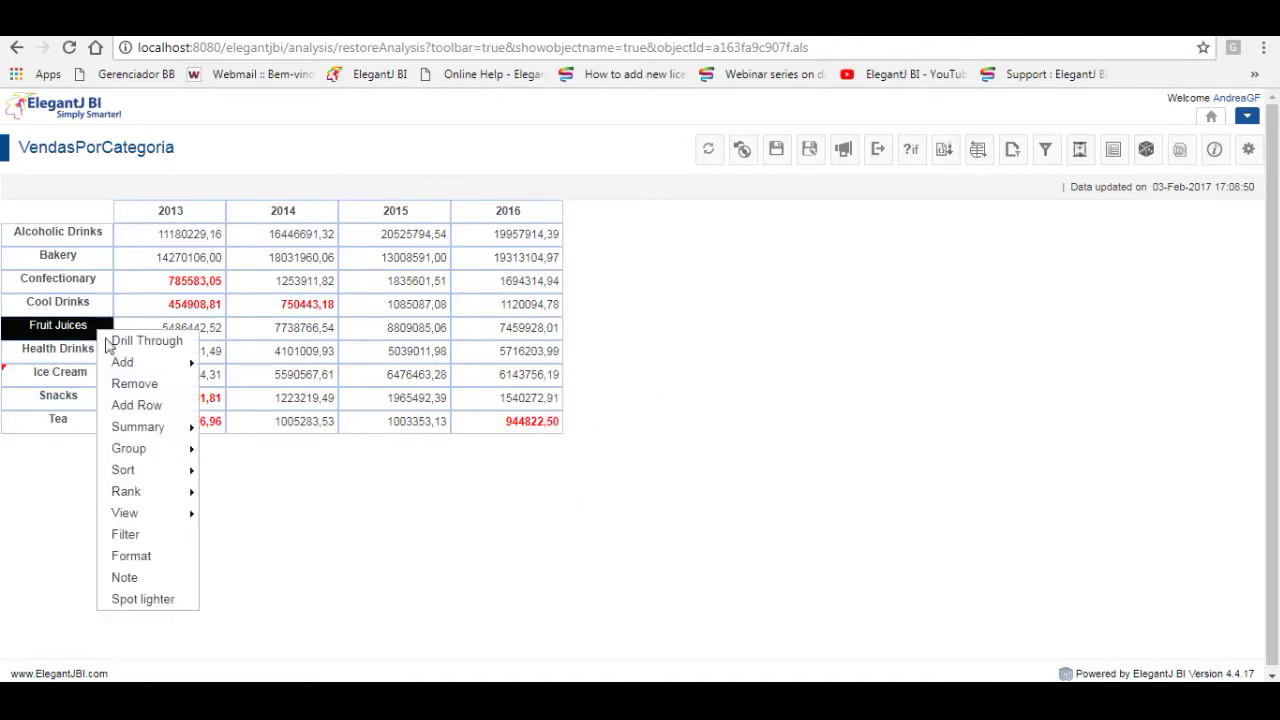
left_click(546, 215)
right_click(546, 215)
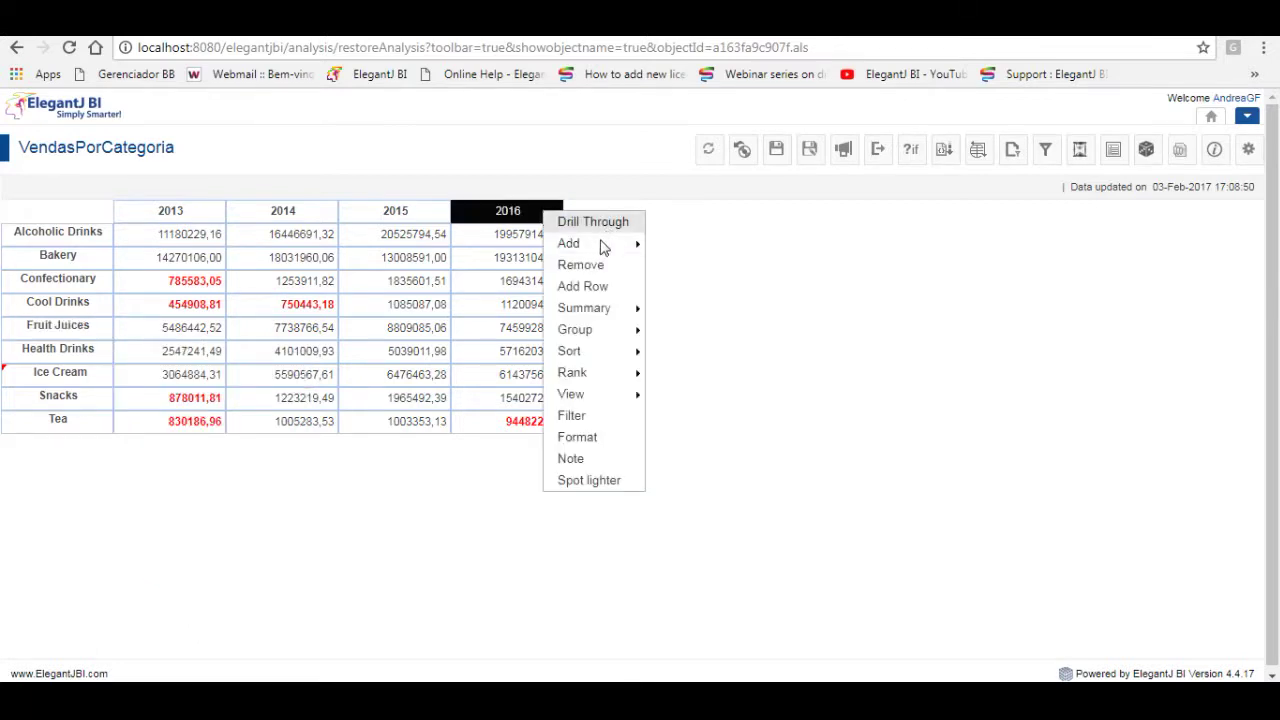
Change the data operation of the gross sales values to Average
right_click(366, 265)
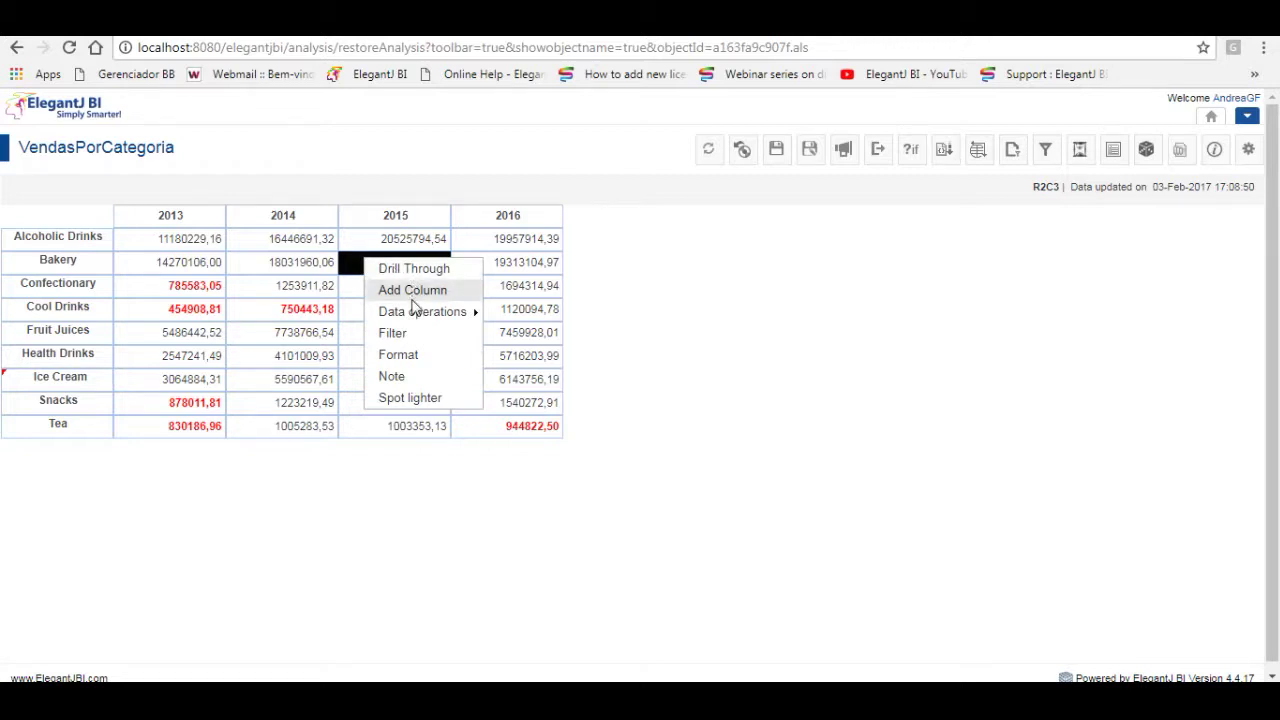
mouse_move(418, 316)
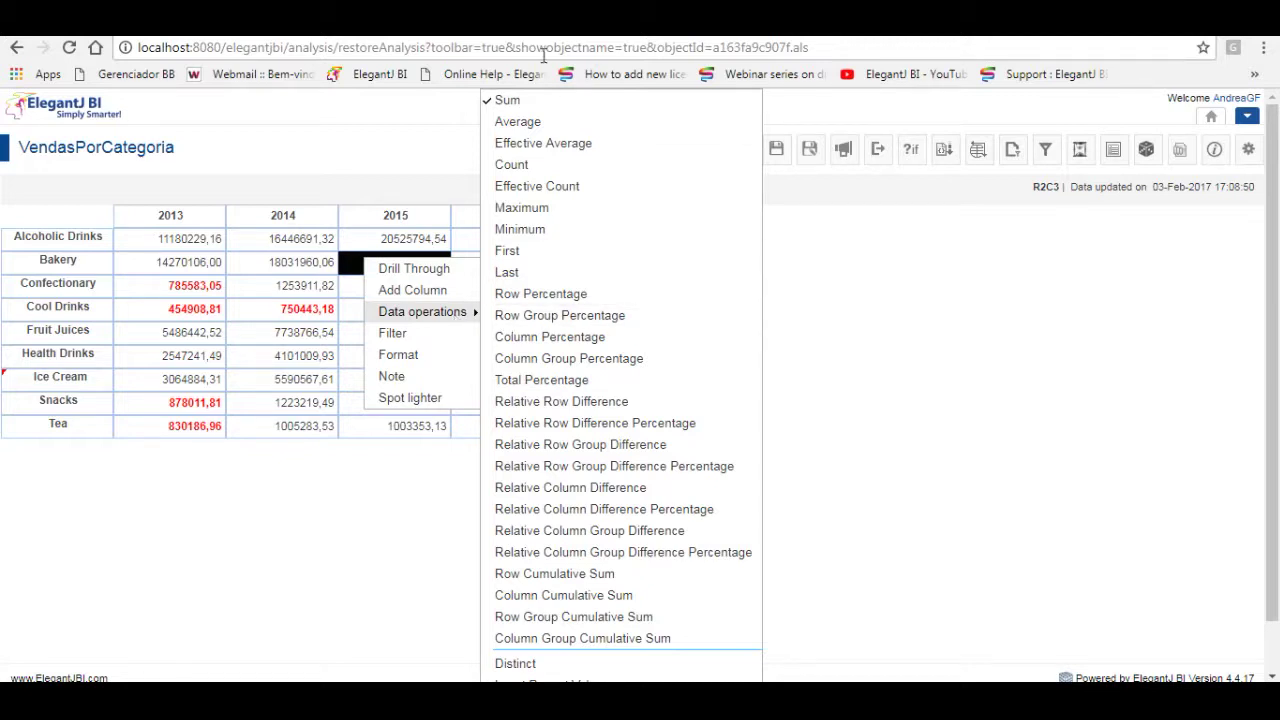
left_click(518, 122)
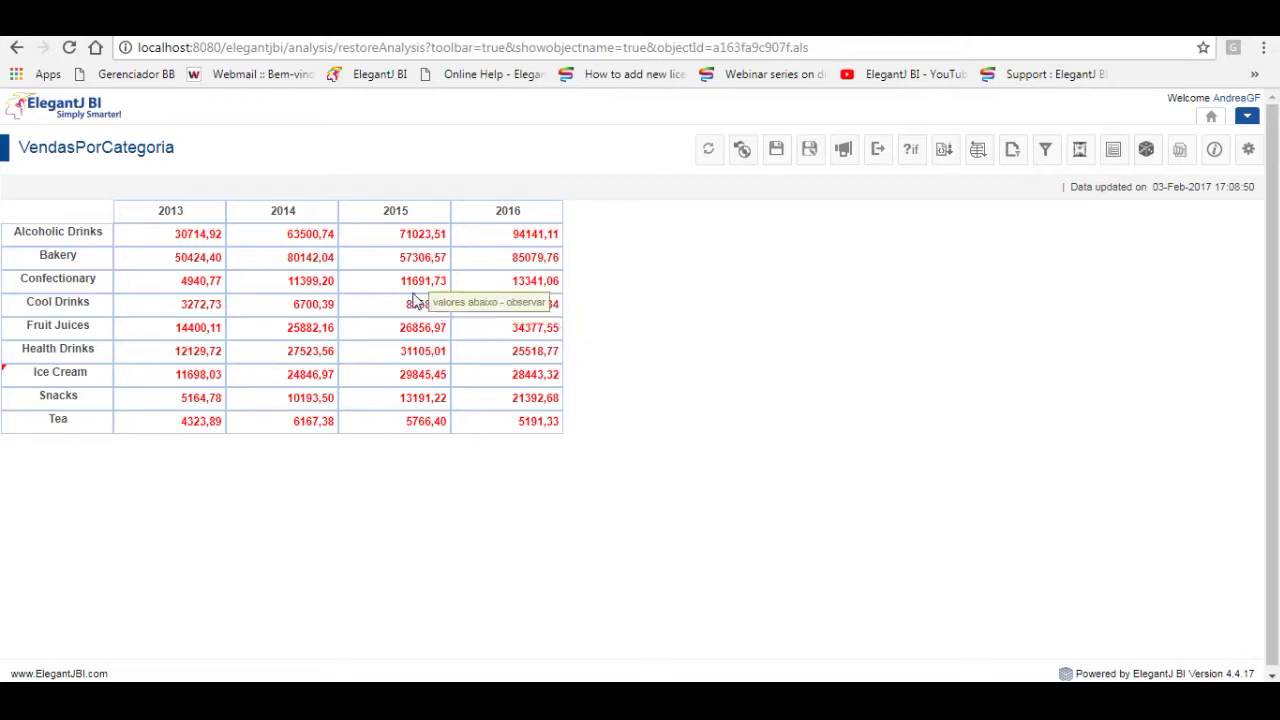
Switch the data operation of the gross sales values to Maximum
right_click(312, 236)
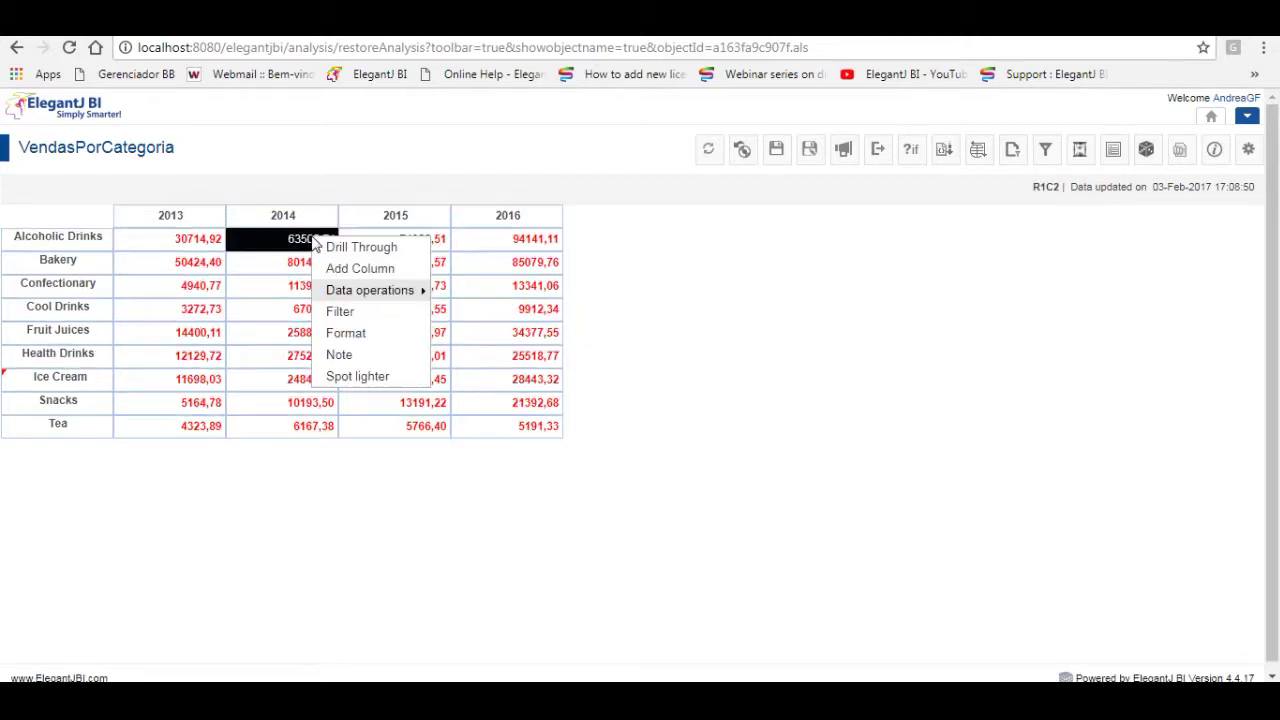
mouse_move(355, 290)
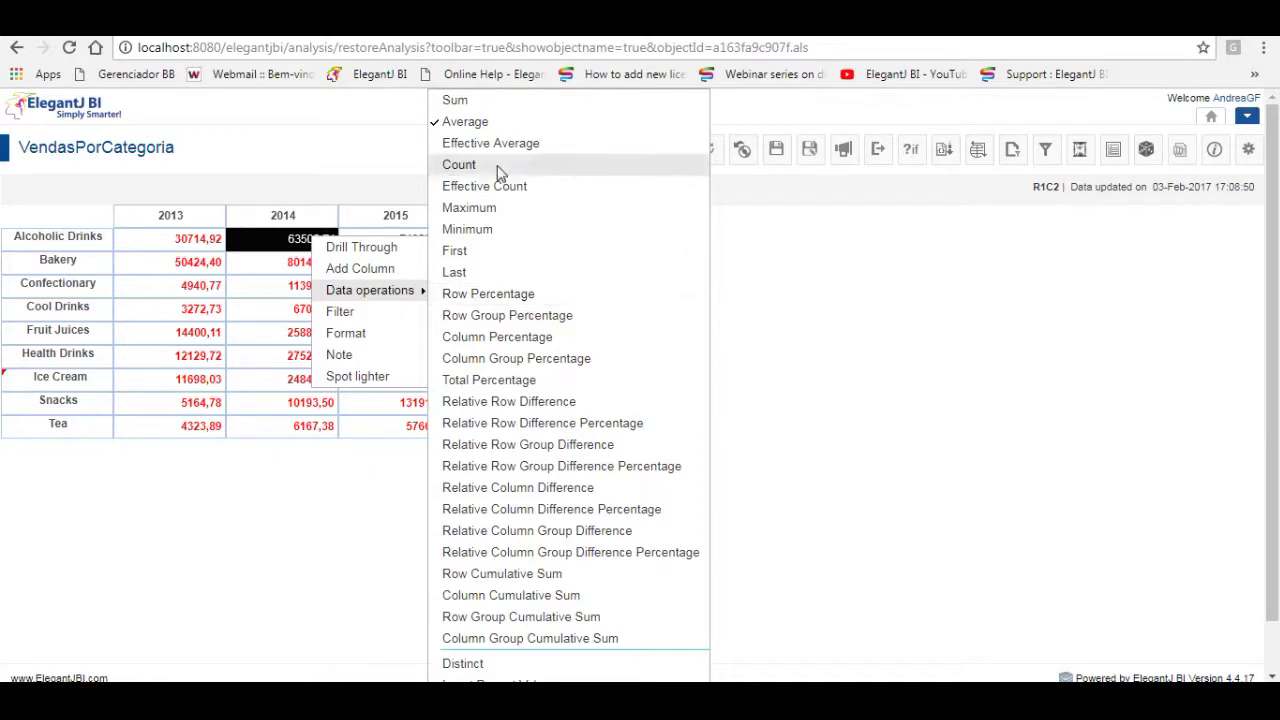
scroll(540, 612, "down", 2)
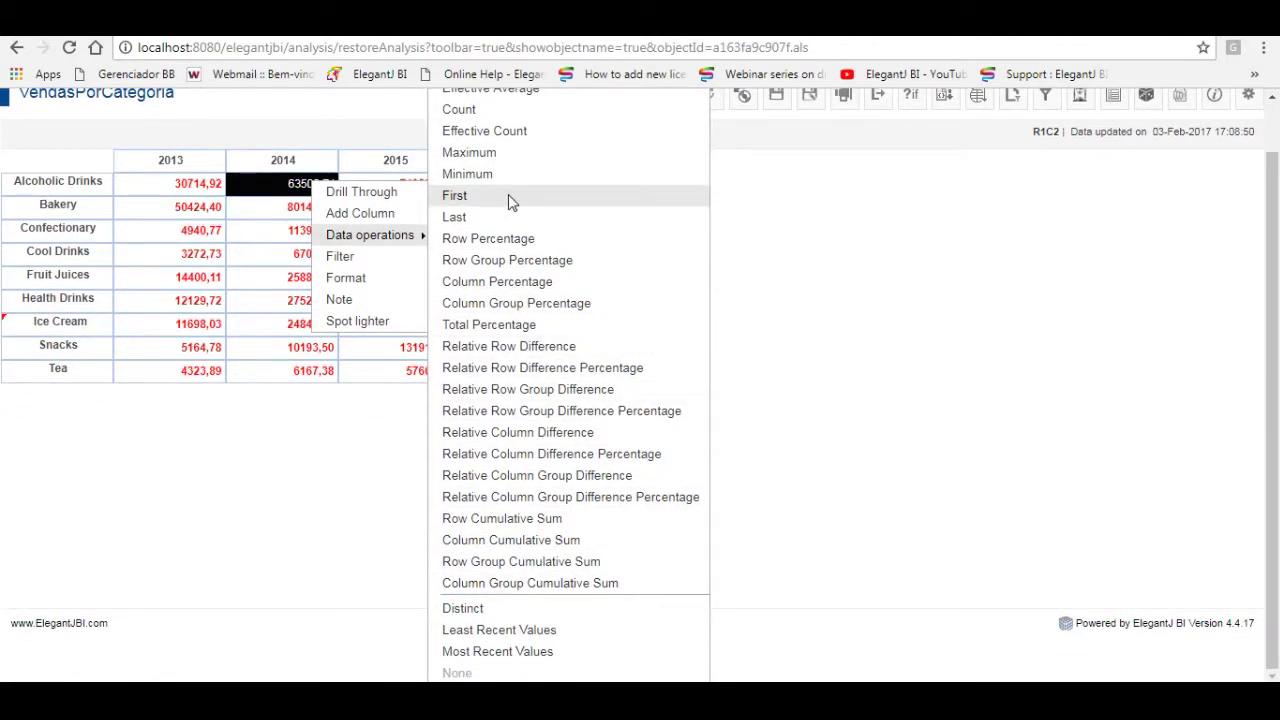
left_click(490, 155)
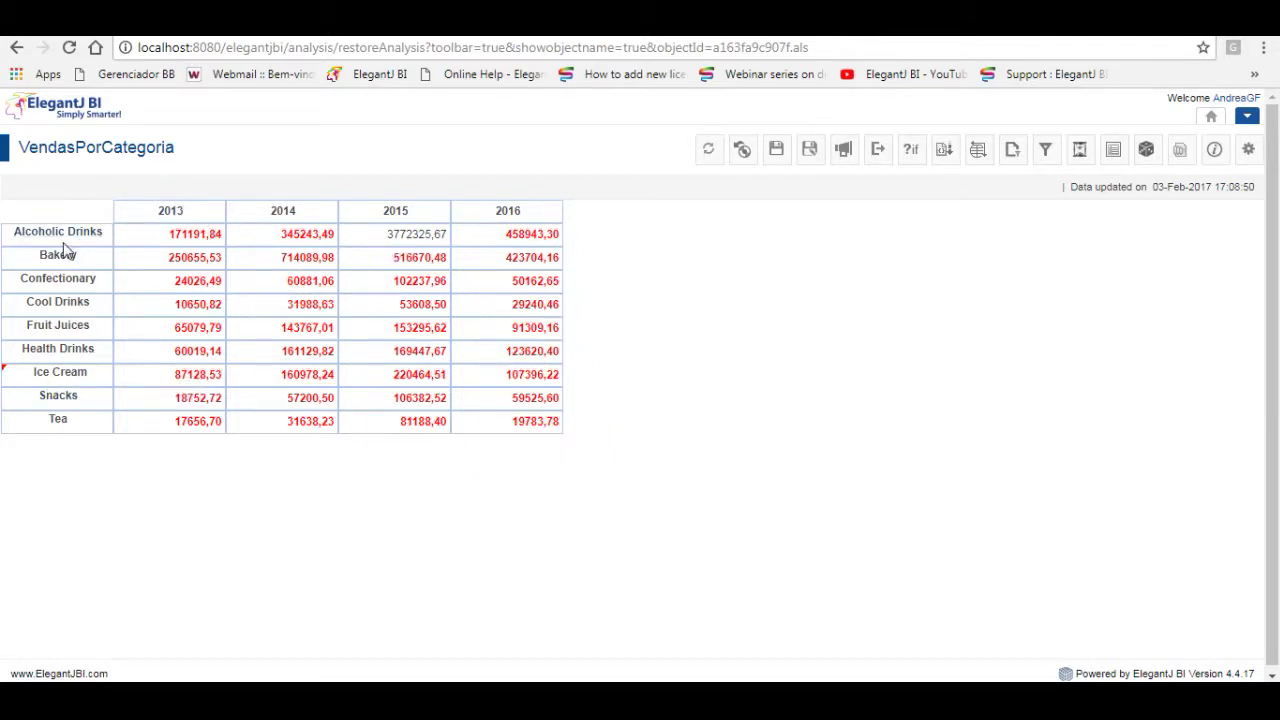
Set the data operation of the gross sales values back to Sum
right_click(219, 284)
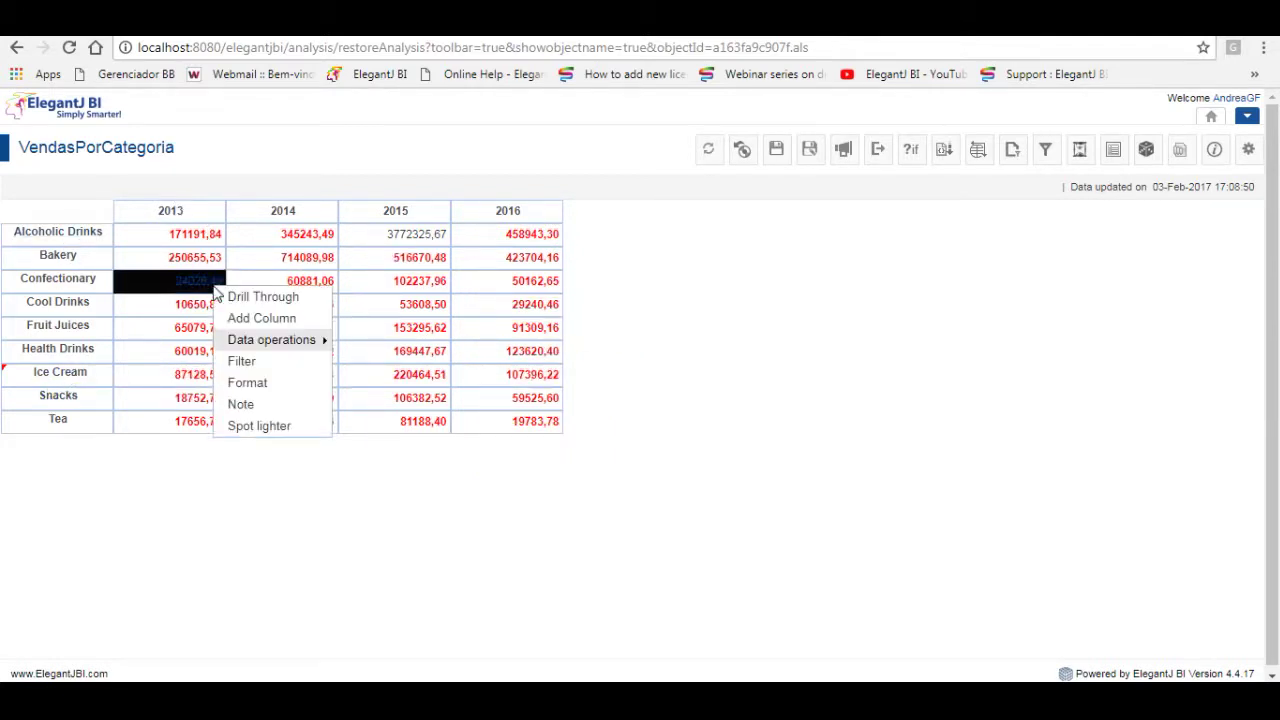
mouse_move(230, 342)
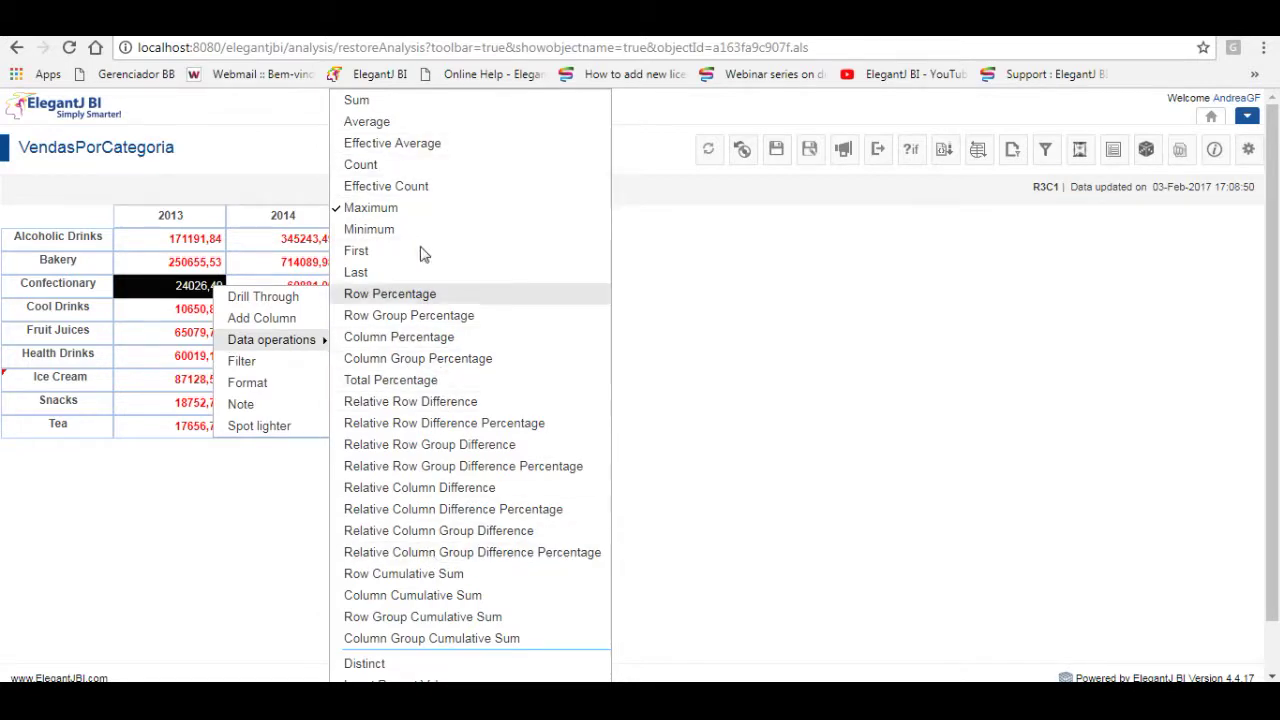
left_click(366, 102)
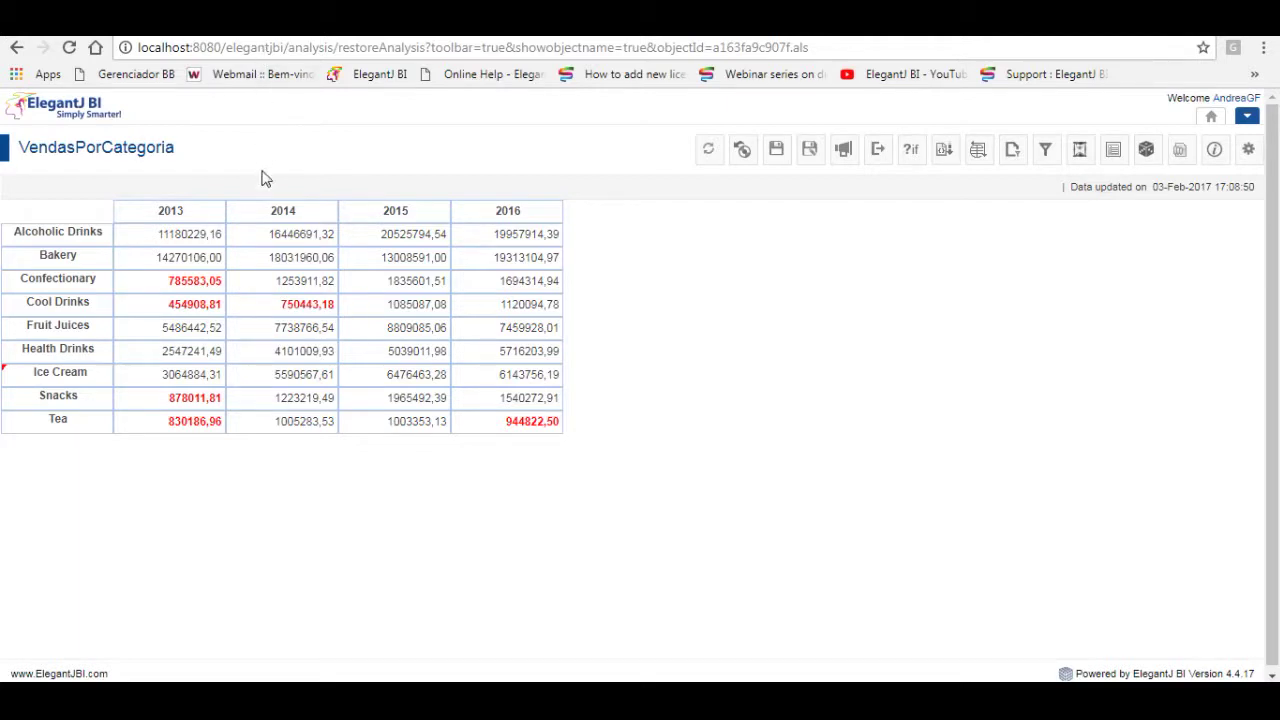
Add a custom measure column named custo with the expression CostofGoods to the crosstab
right_click(200, 241)
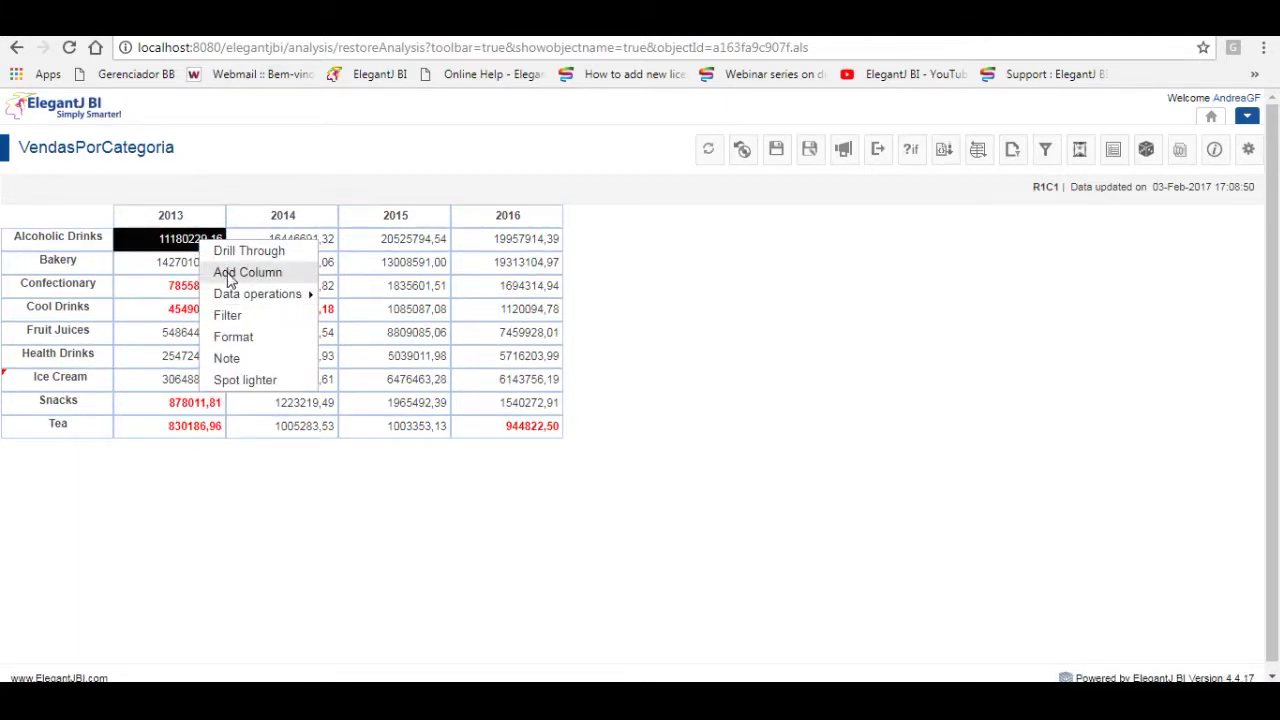
left_click(230, 273)
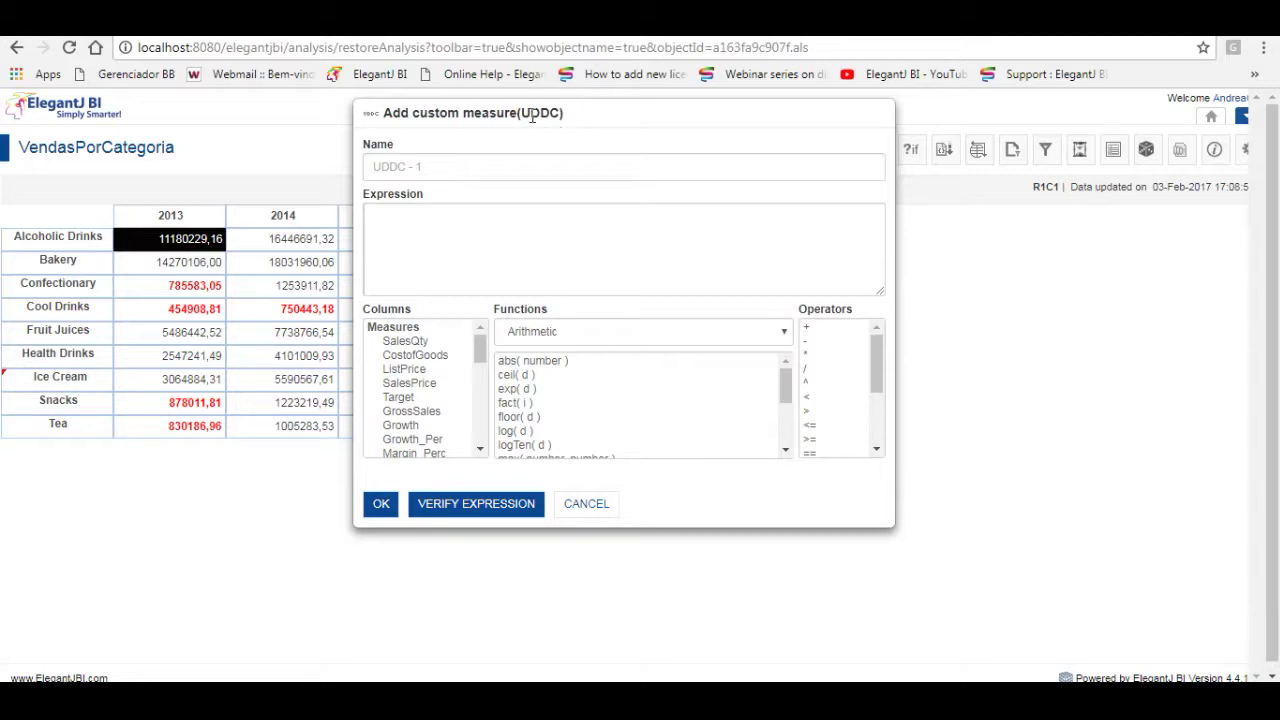
left_click(389, 168)
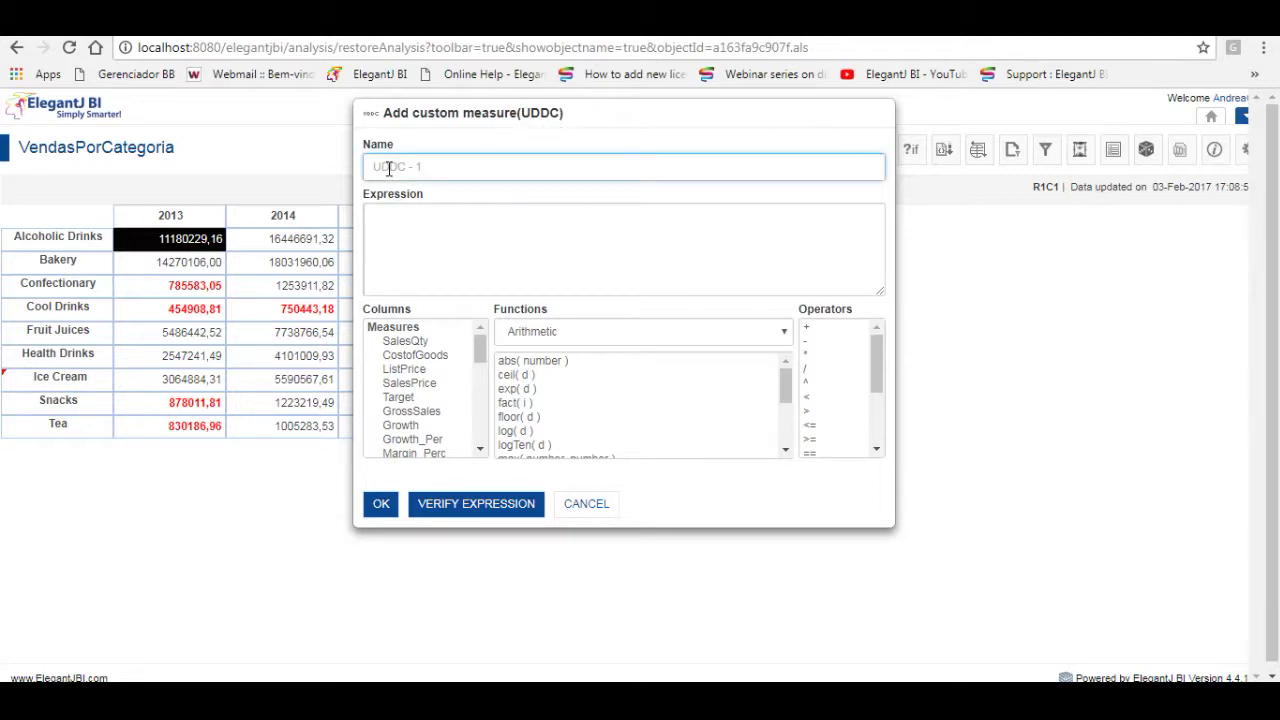
type("custo")
left_click(397, 223)
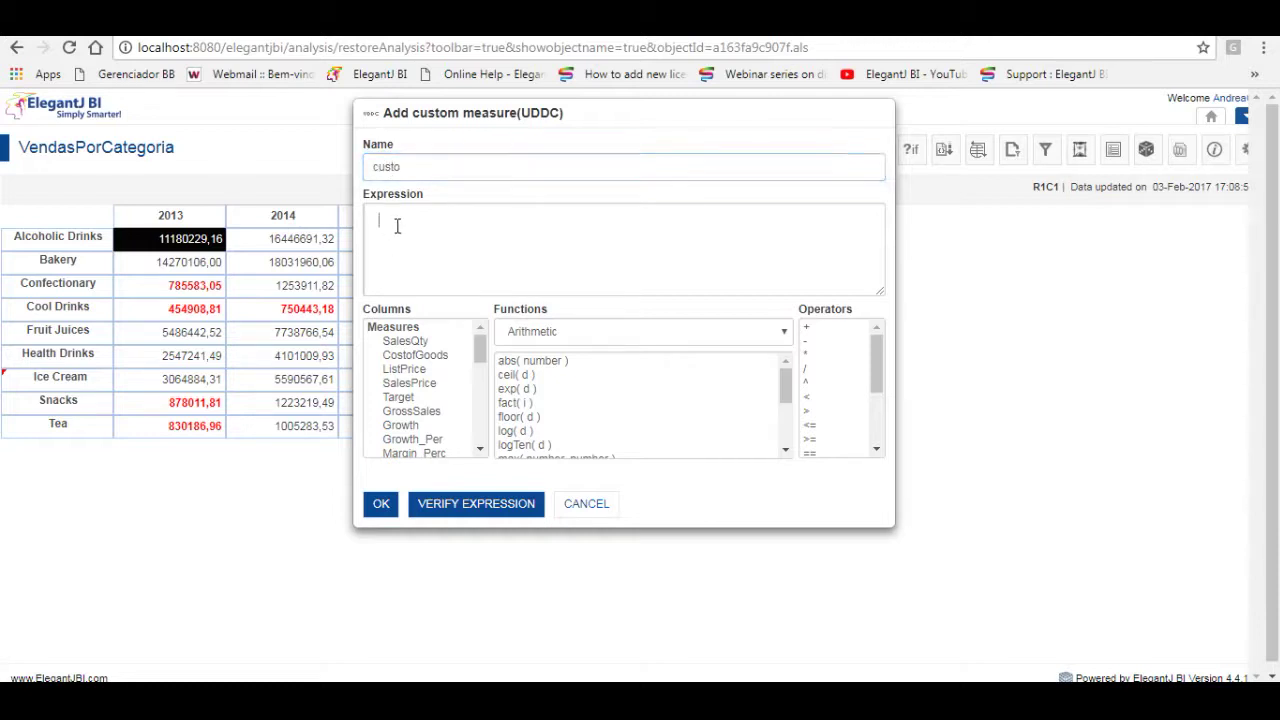
double_click(428, 357)
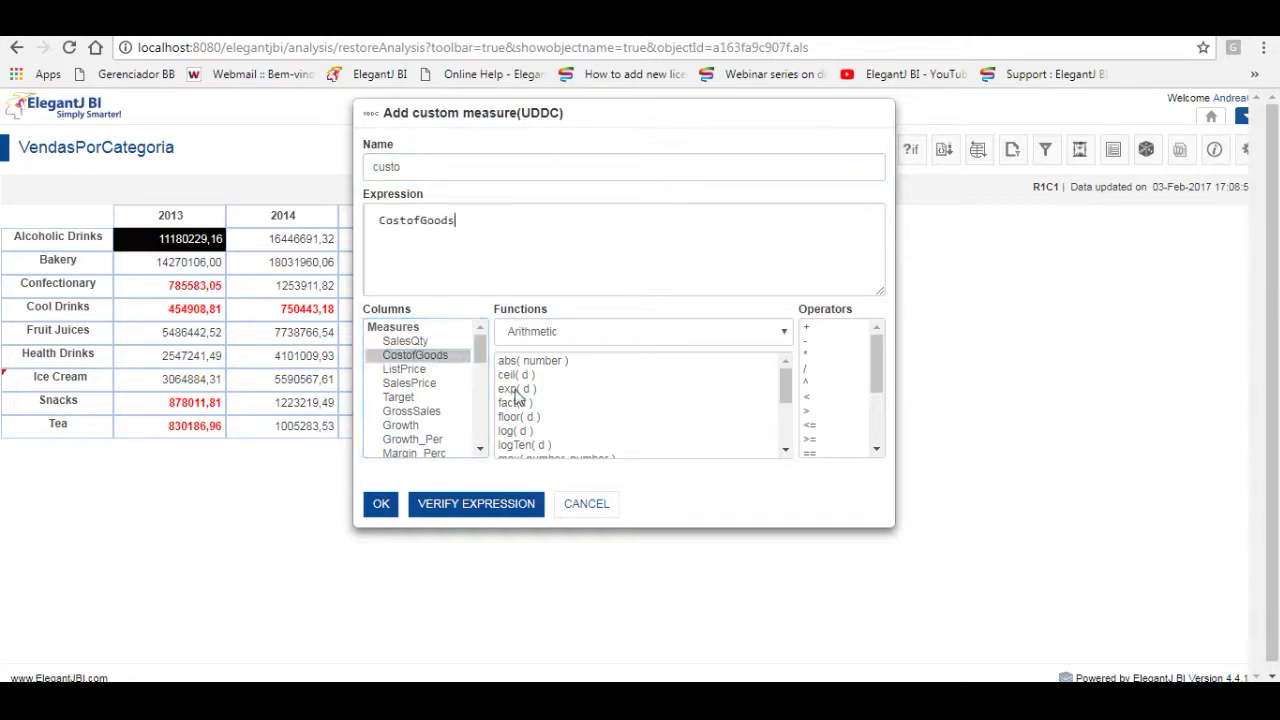
left_click(380, 506)
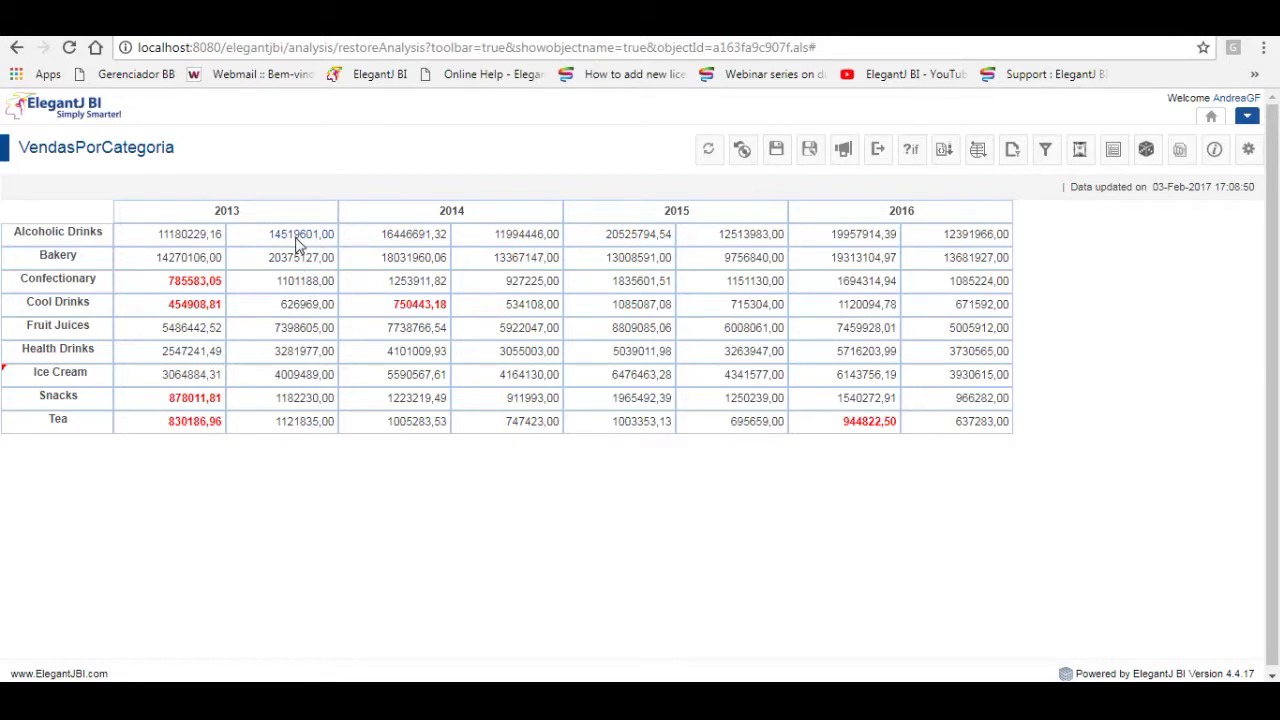
Remove the custom measure custo from the crosstab's data area
left_click(1114, 150)
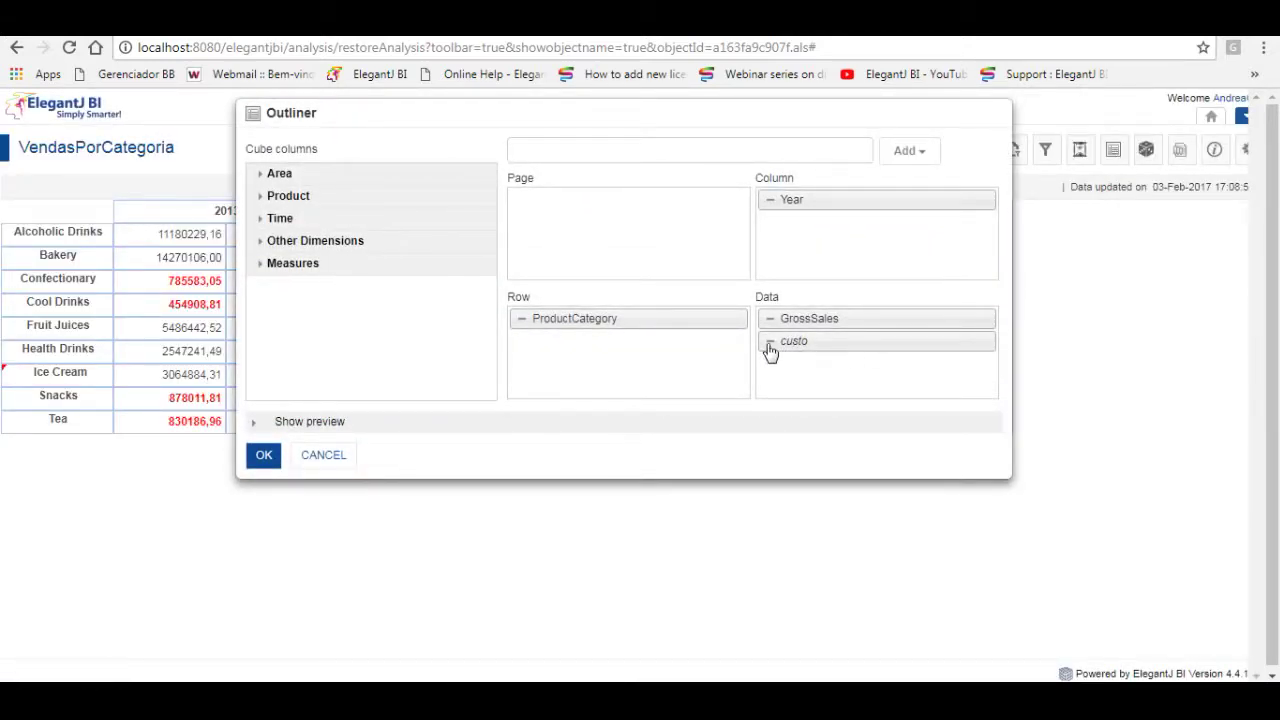
left_click(770, 347)
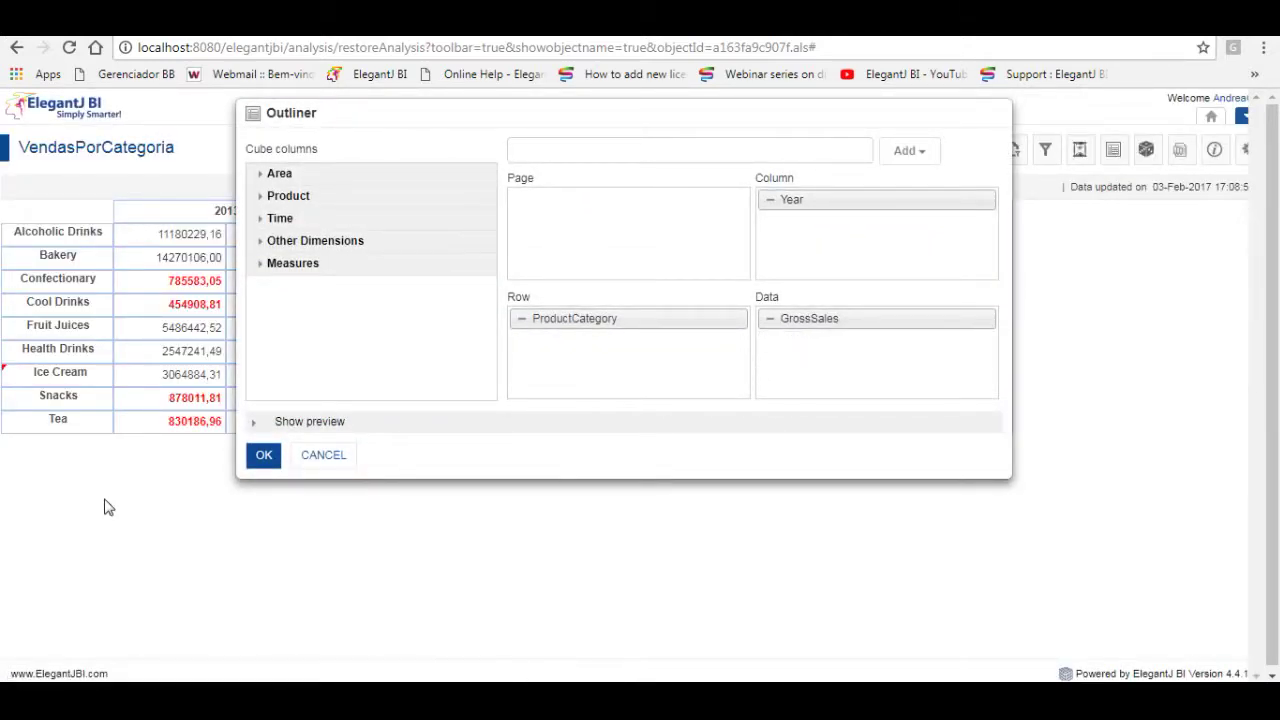
left_click(270, 458)
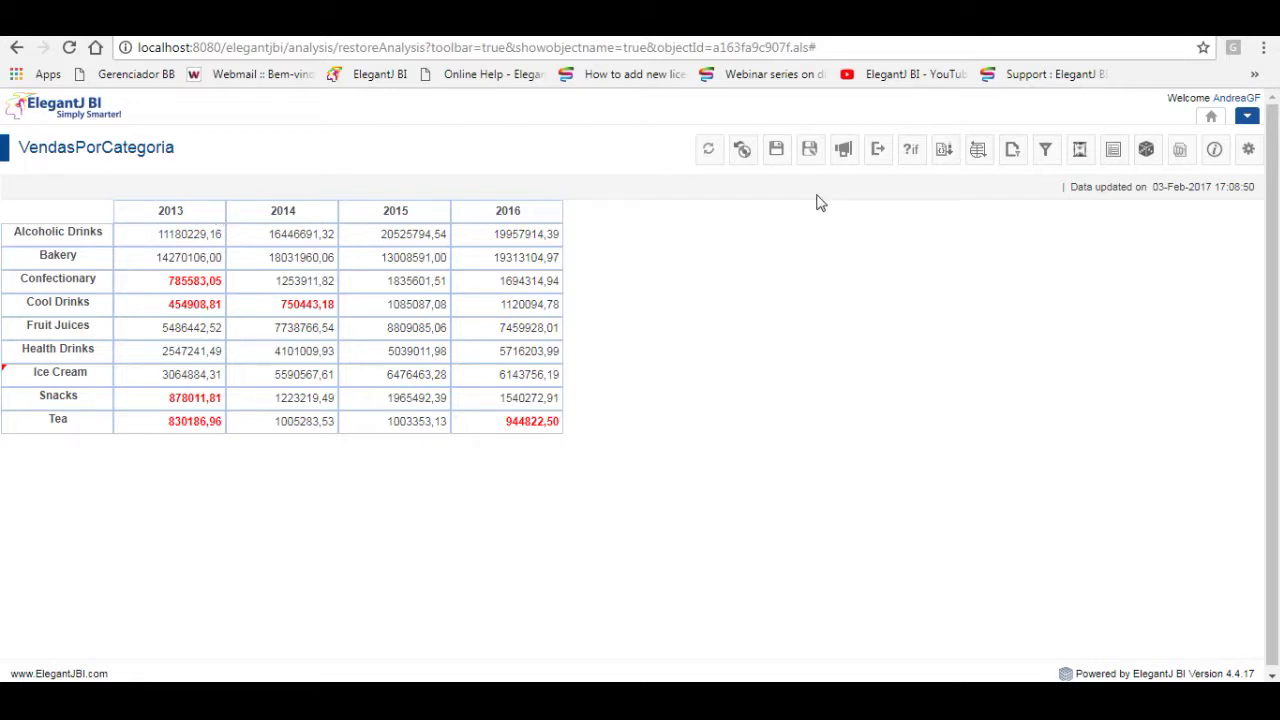
Add GrossSales a second time to the crosstab's data area
left_click(1114, 166)
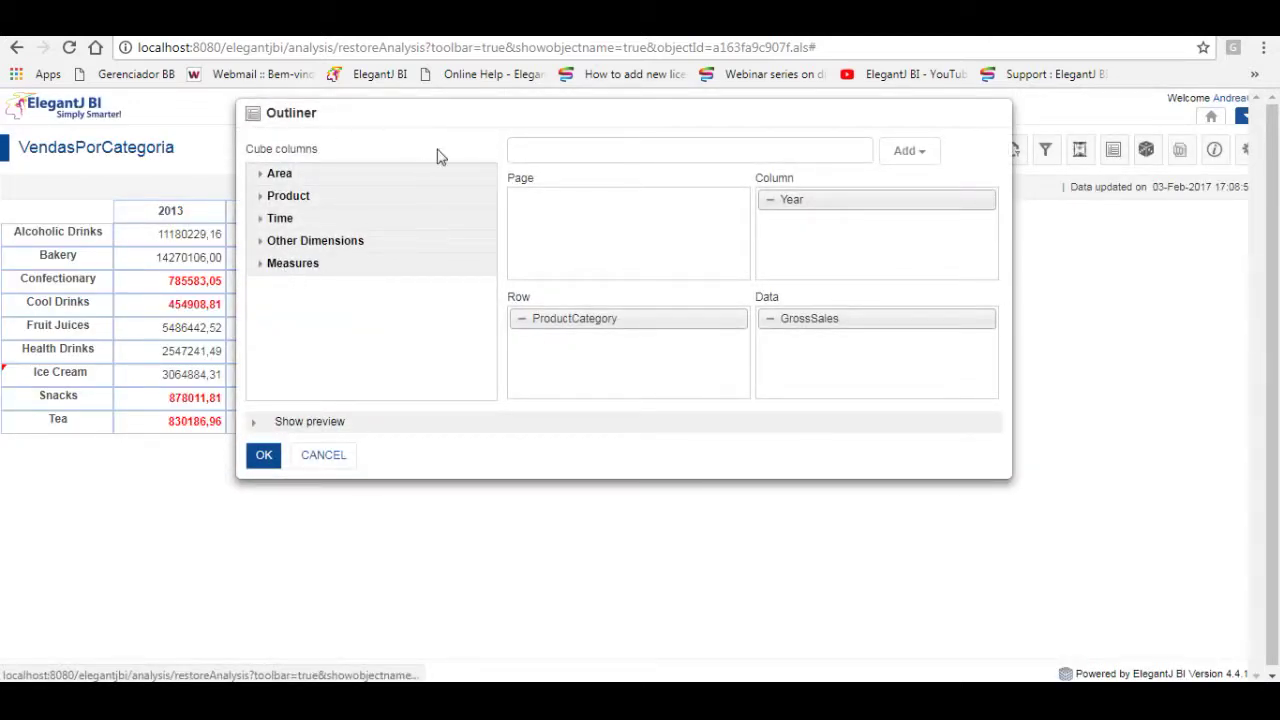
left_click(538, 147)
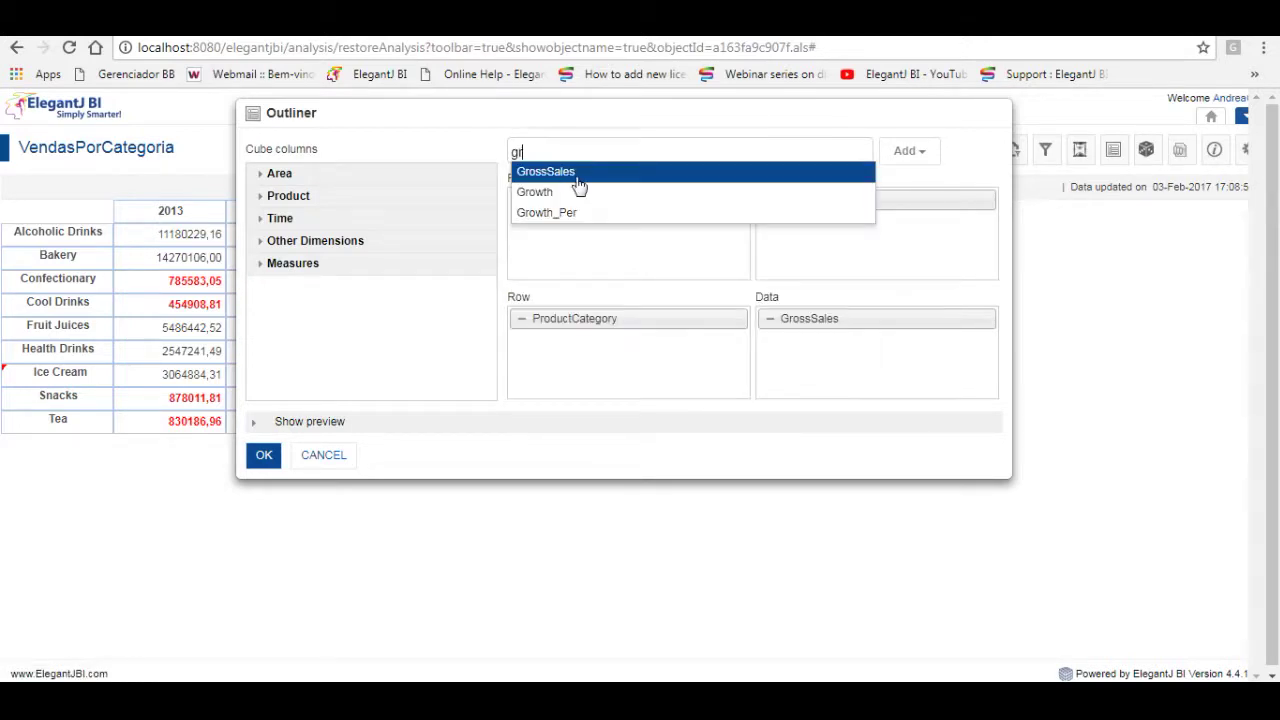
left_click(578, 180)
left_click(906, 155)
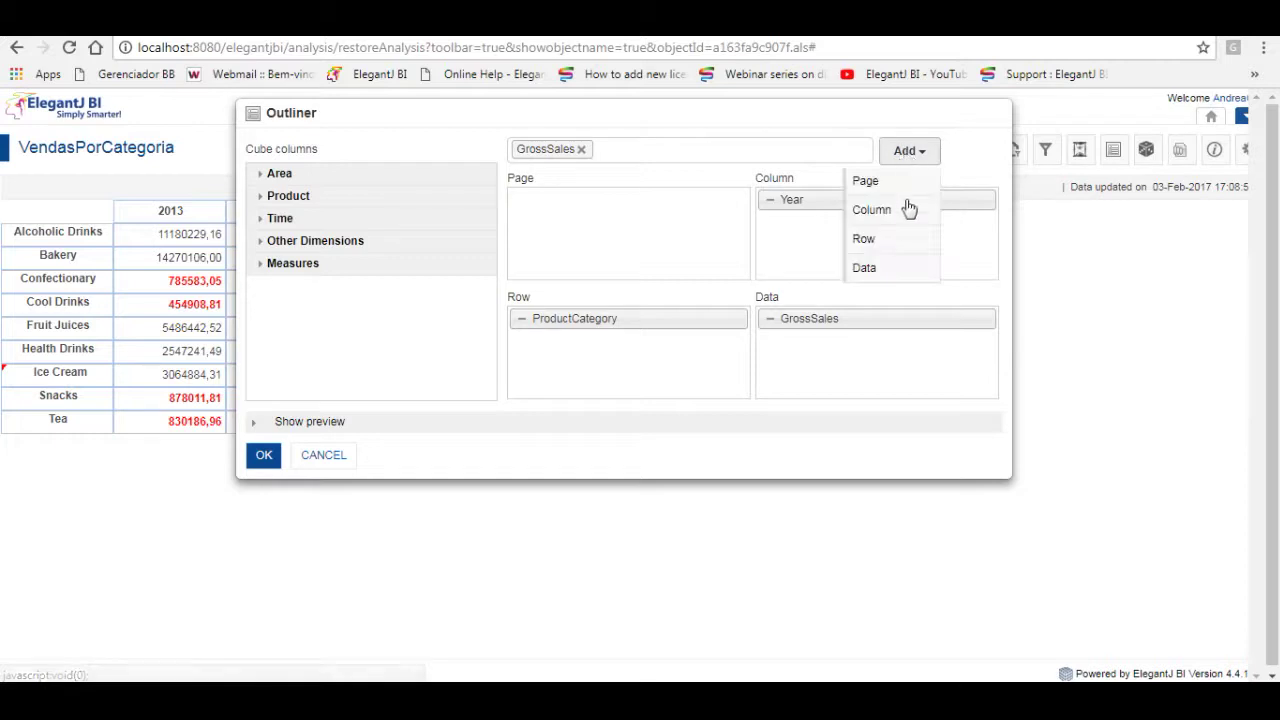
left_click(888, 270)
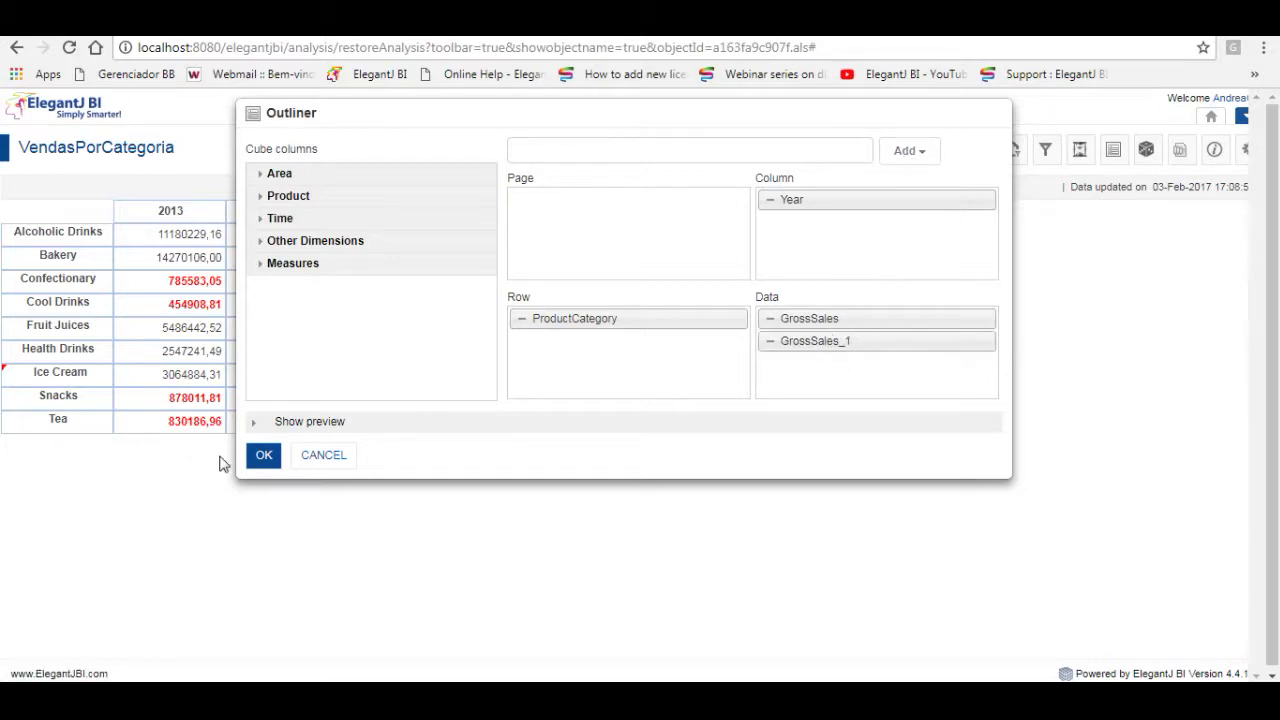
left_click(258, 457)
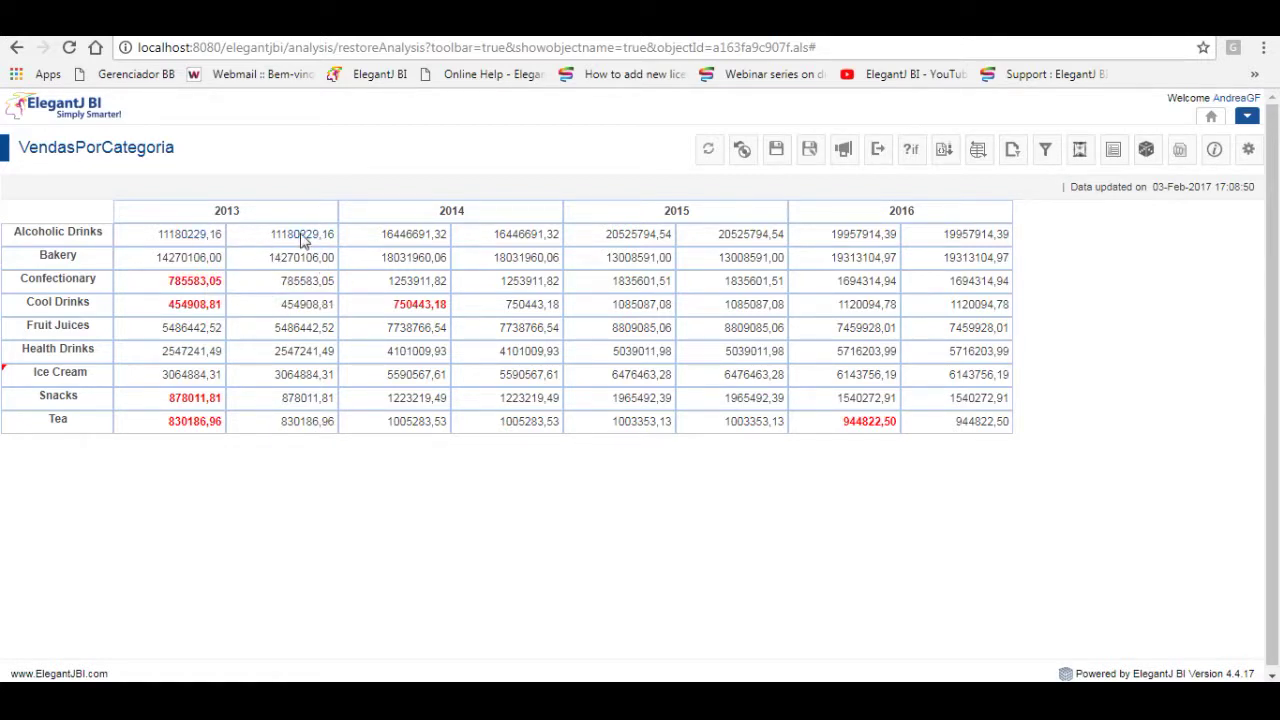
right_click(183, 243)
mouse_move(228, 296)
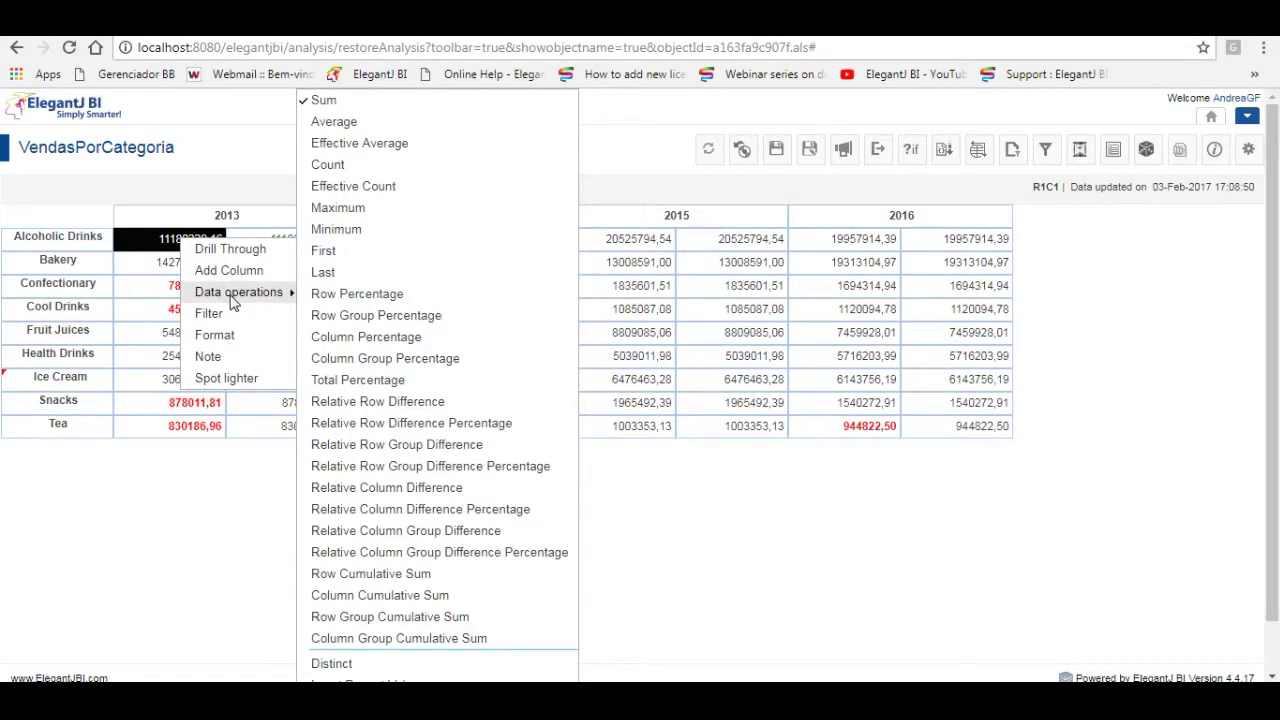
left_click(330, 250)
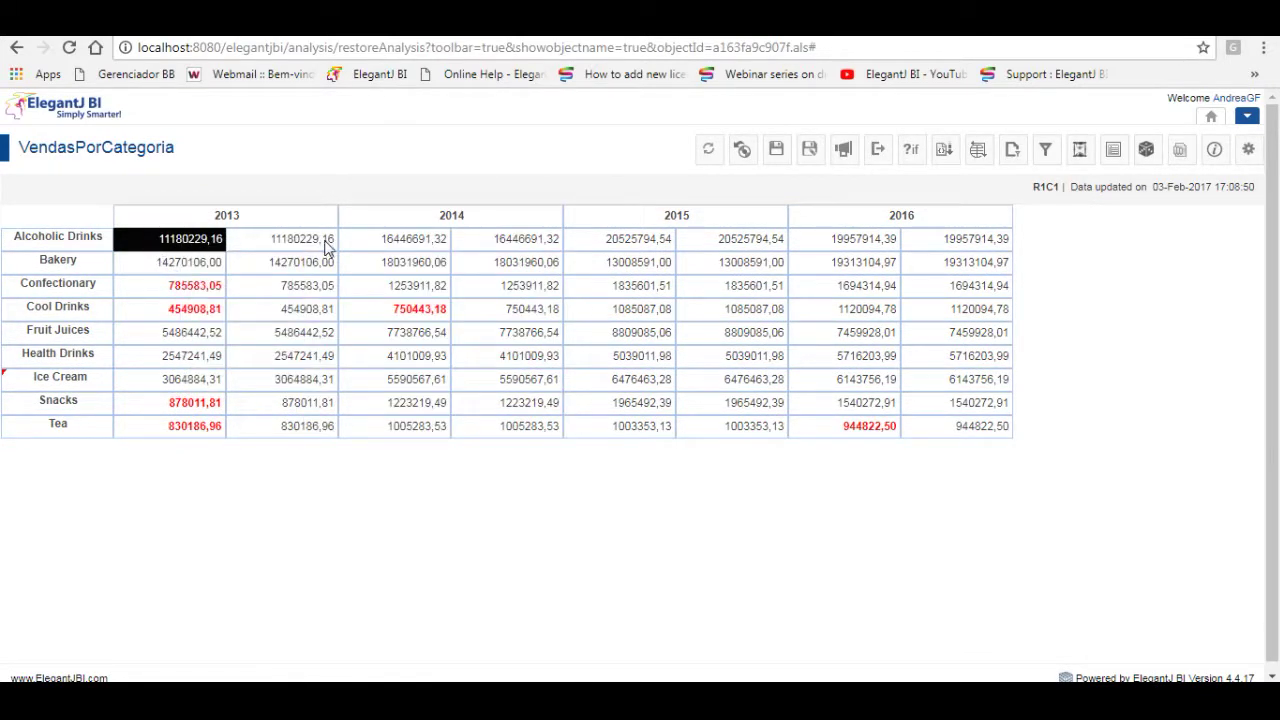
Change the data operation of the second gross sales column to Row Group Percentage
left_click(328, 248)
right_click(326, 248)
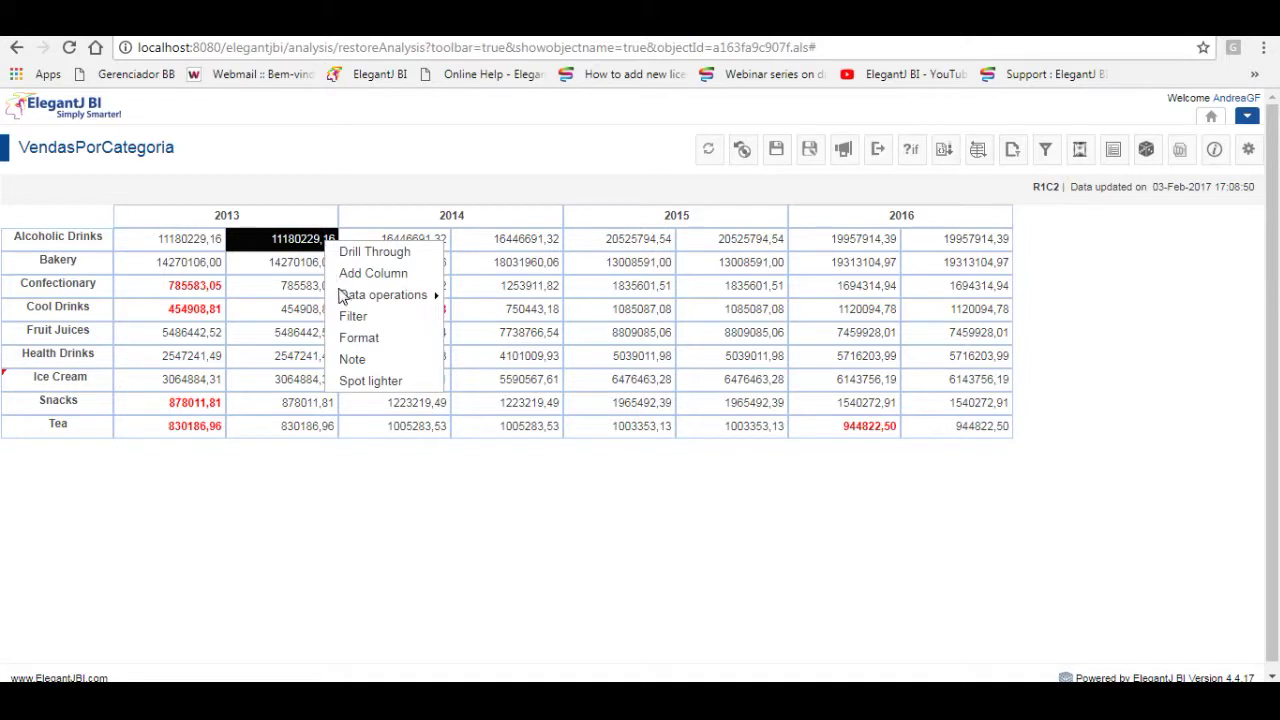
mouse_move(347, 295)
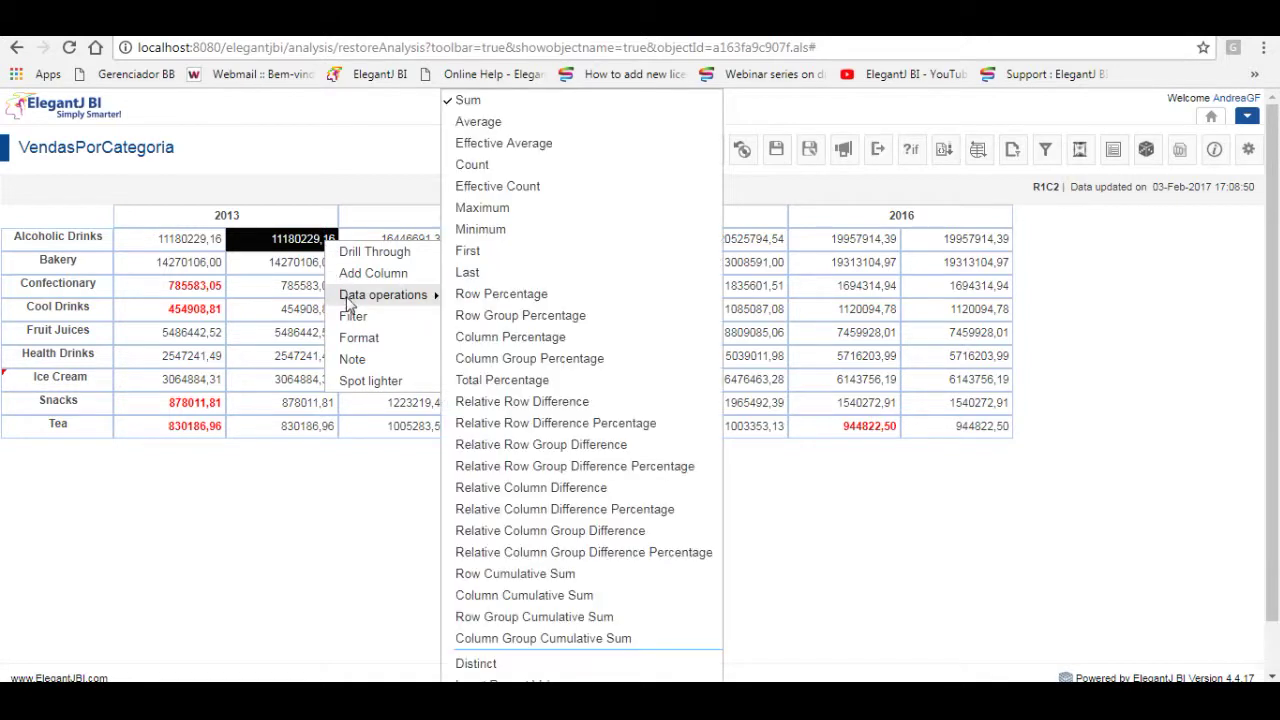
left_click(561, 316)
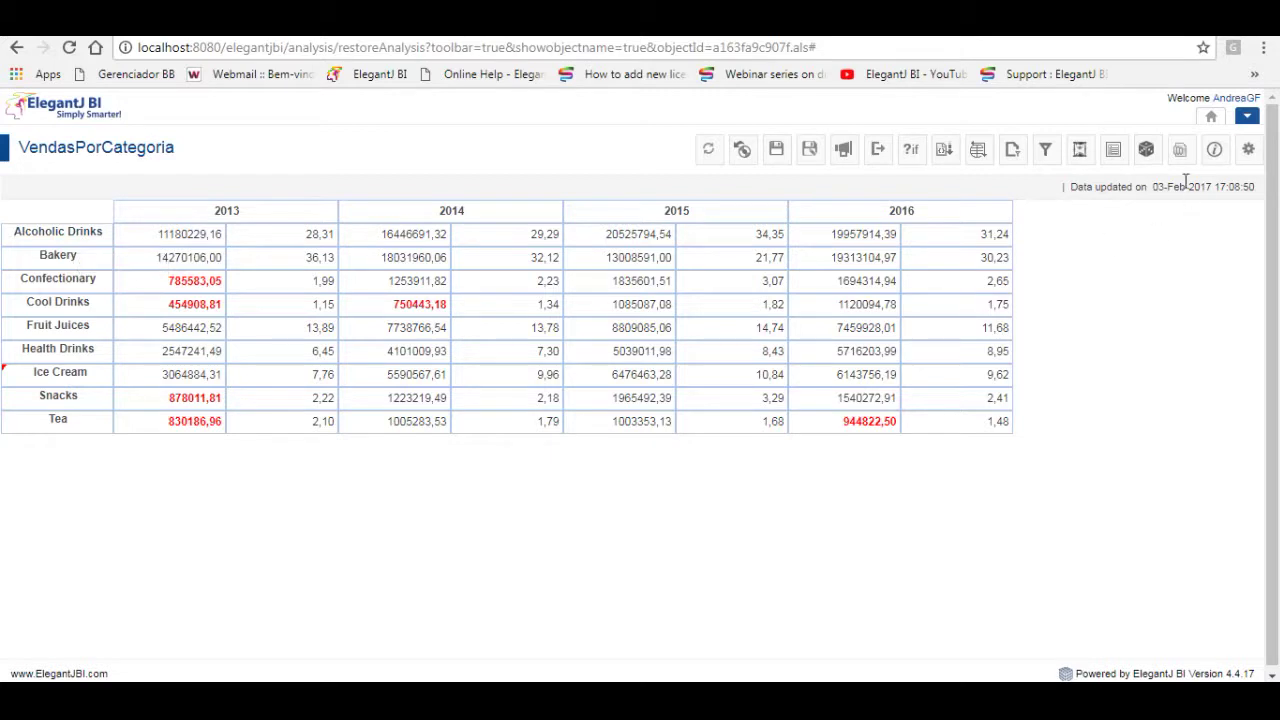
Add the individual product level from the Product dimension to the crosstab rows beneath ProductCategory
left_click(1112, 157)
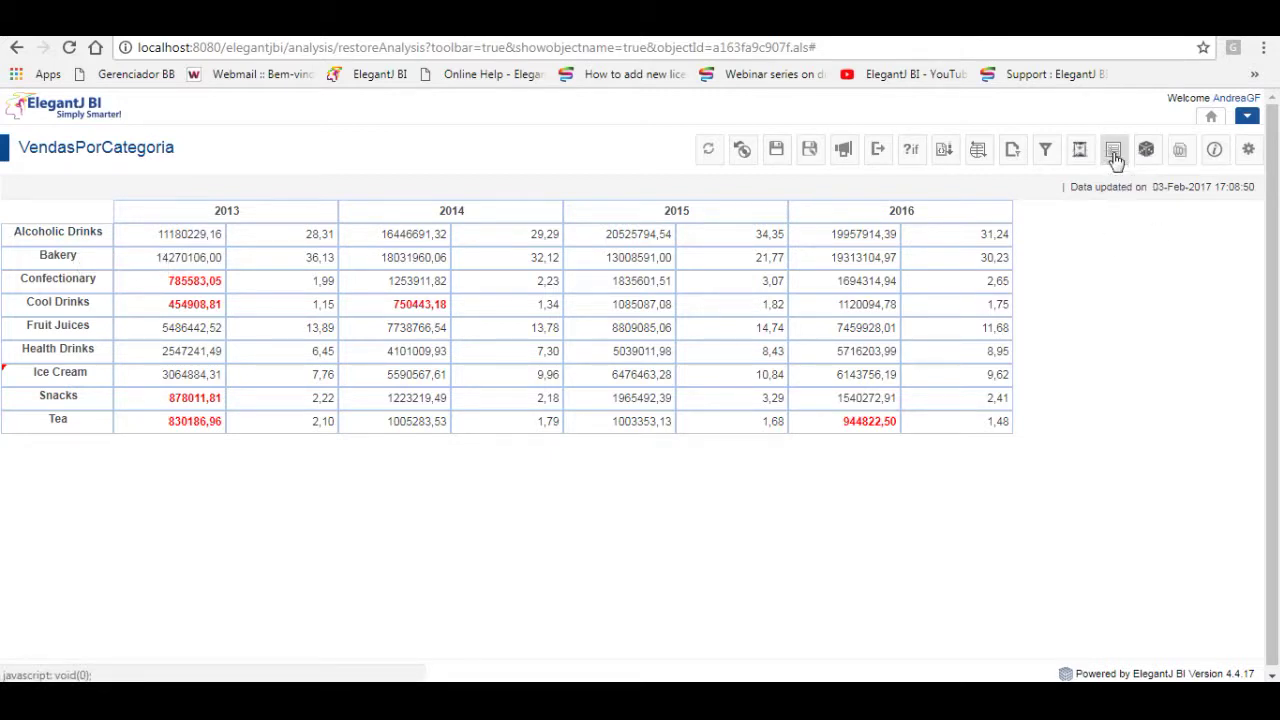
left_click(1116, 162)
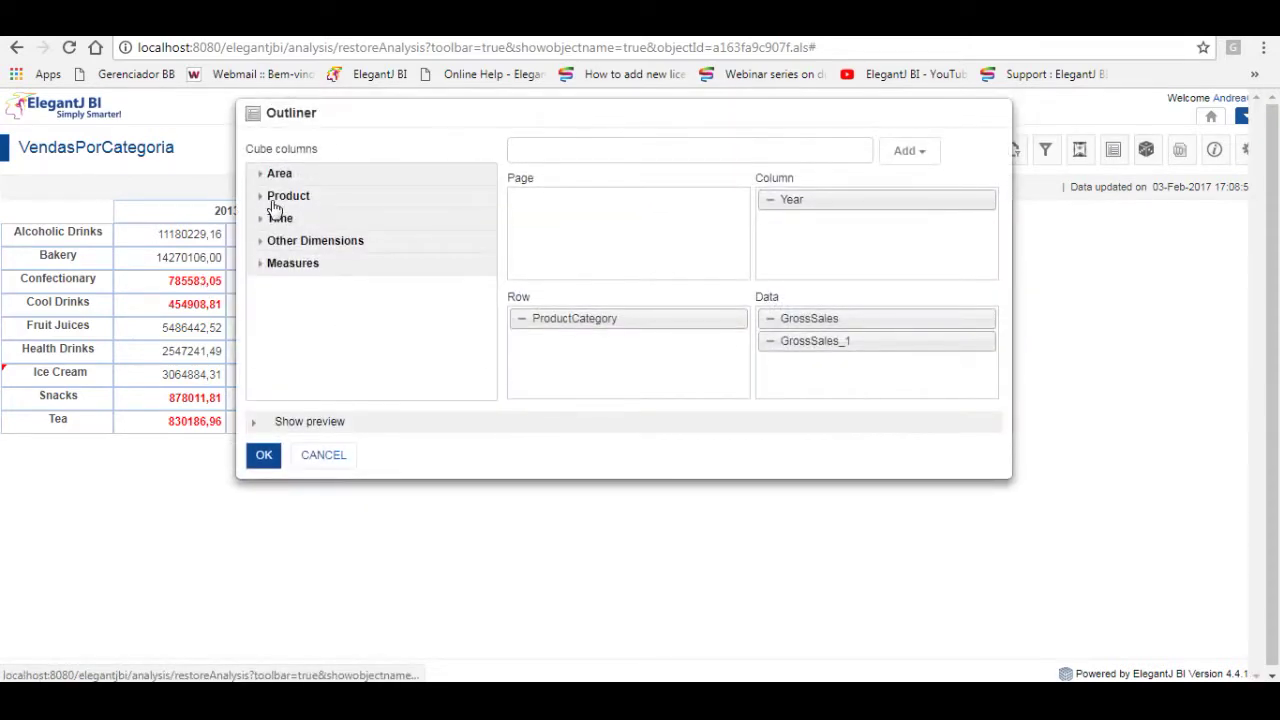
left_click(271, 200)
left_click_drag(271, 240, 586, 350)
left_click(264, 457)
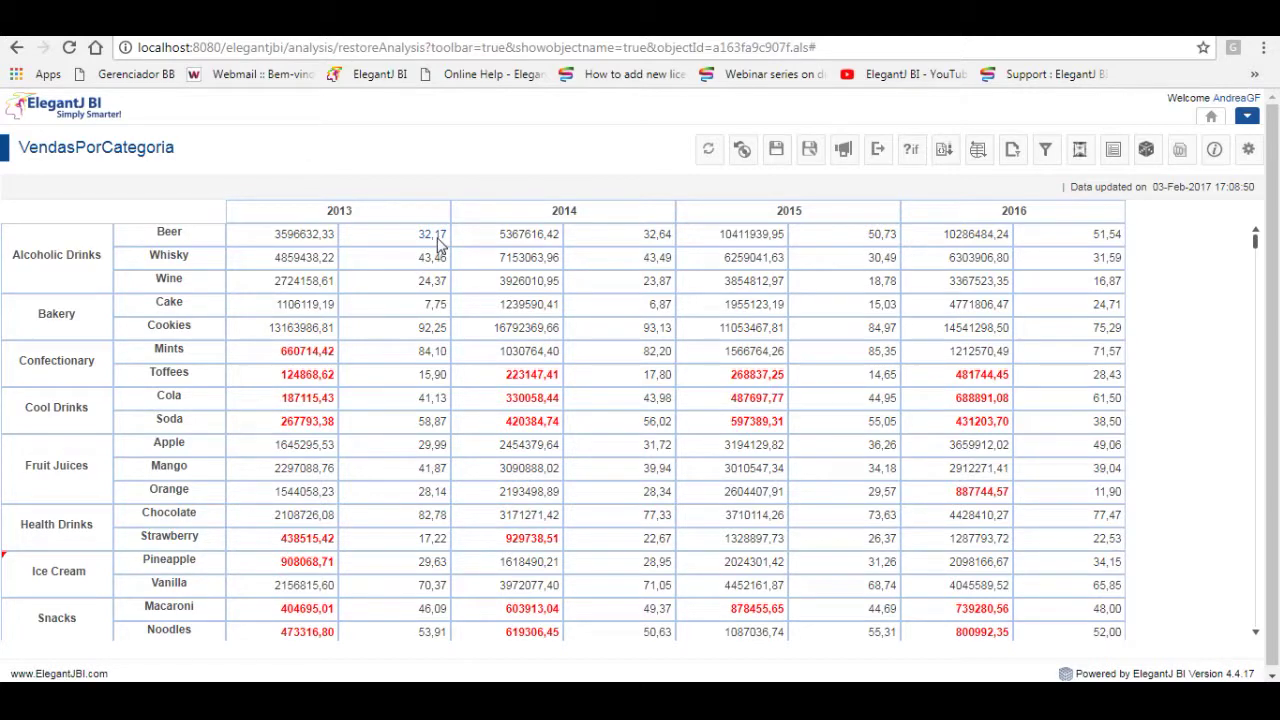
right_click(436, 290)
mouse_move(500, 340)
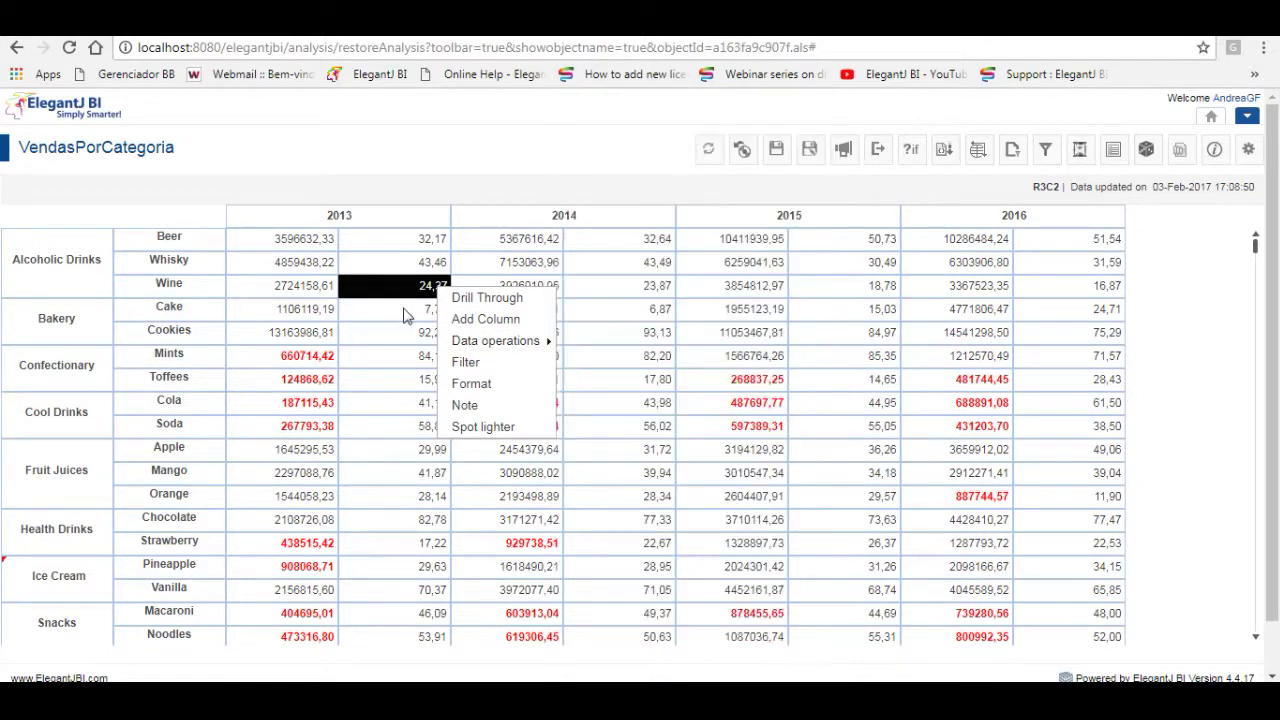
left_click(380, 295)
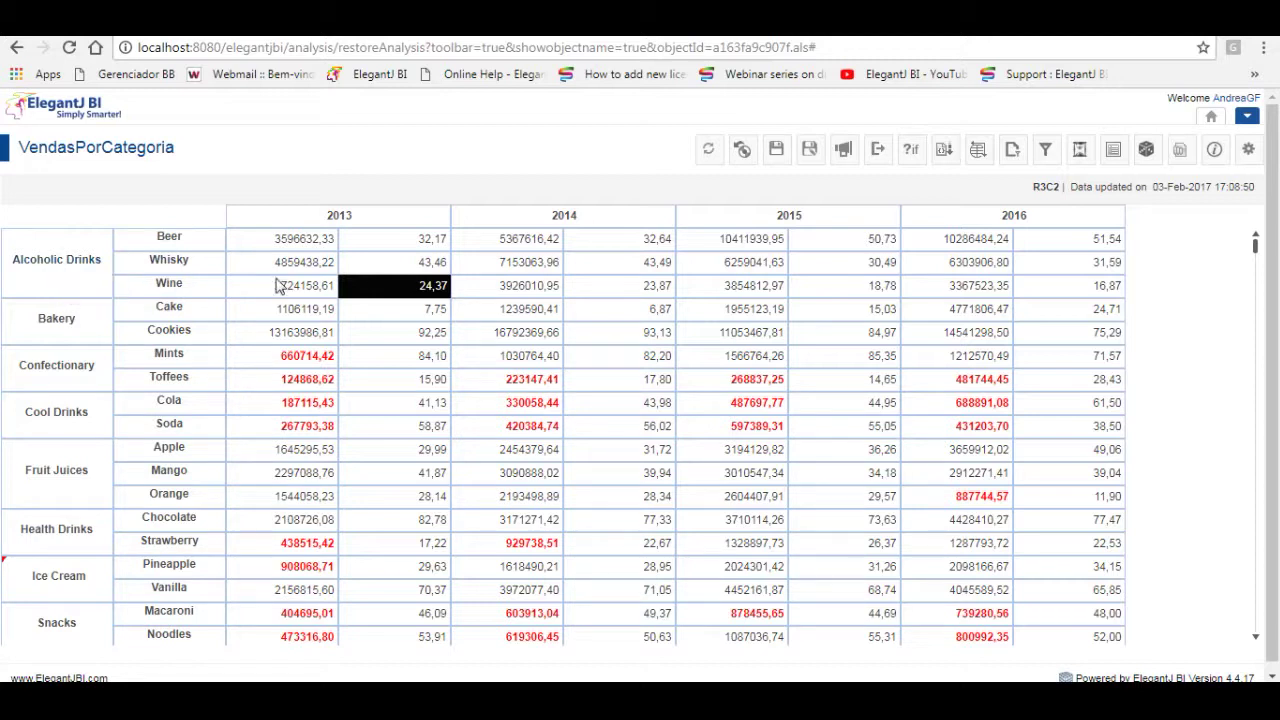
Set the data operation of the second gross sales column to Row Percentage and look through the product rows
right_click(437, 268)
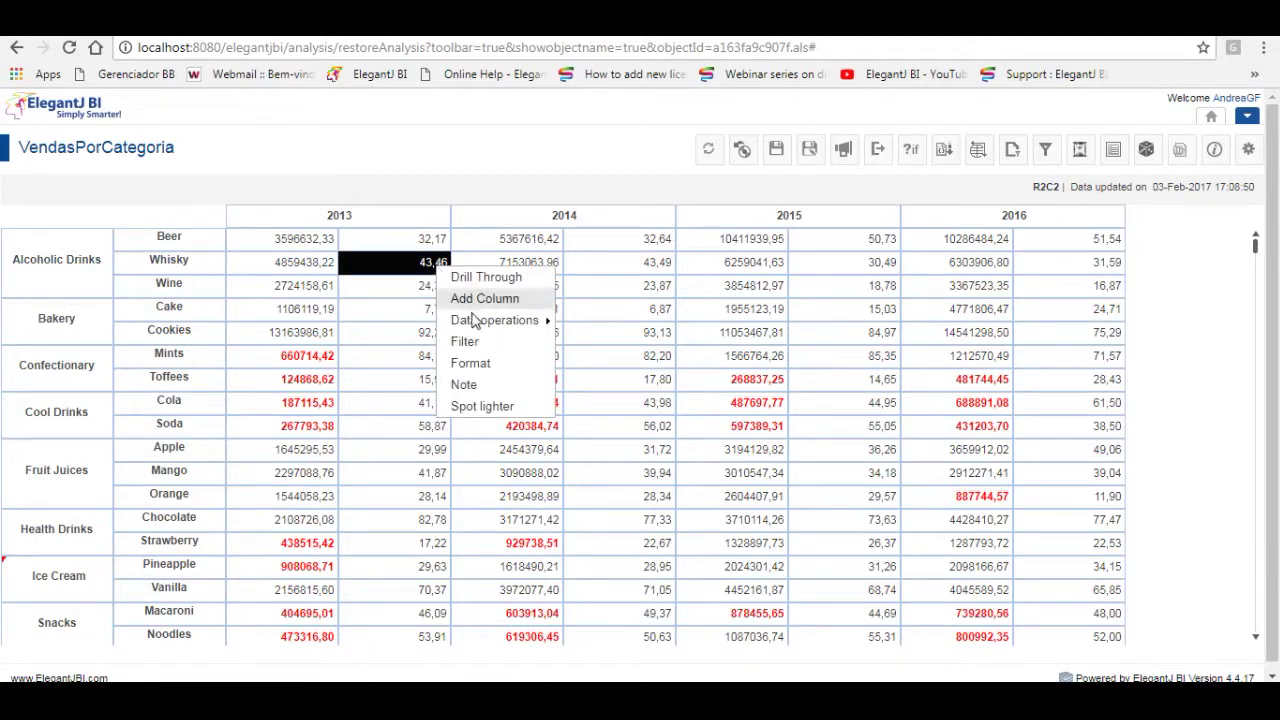
mouse_move(540, 322)
left_click(590, 294)
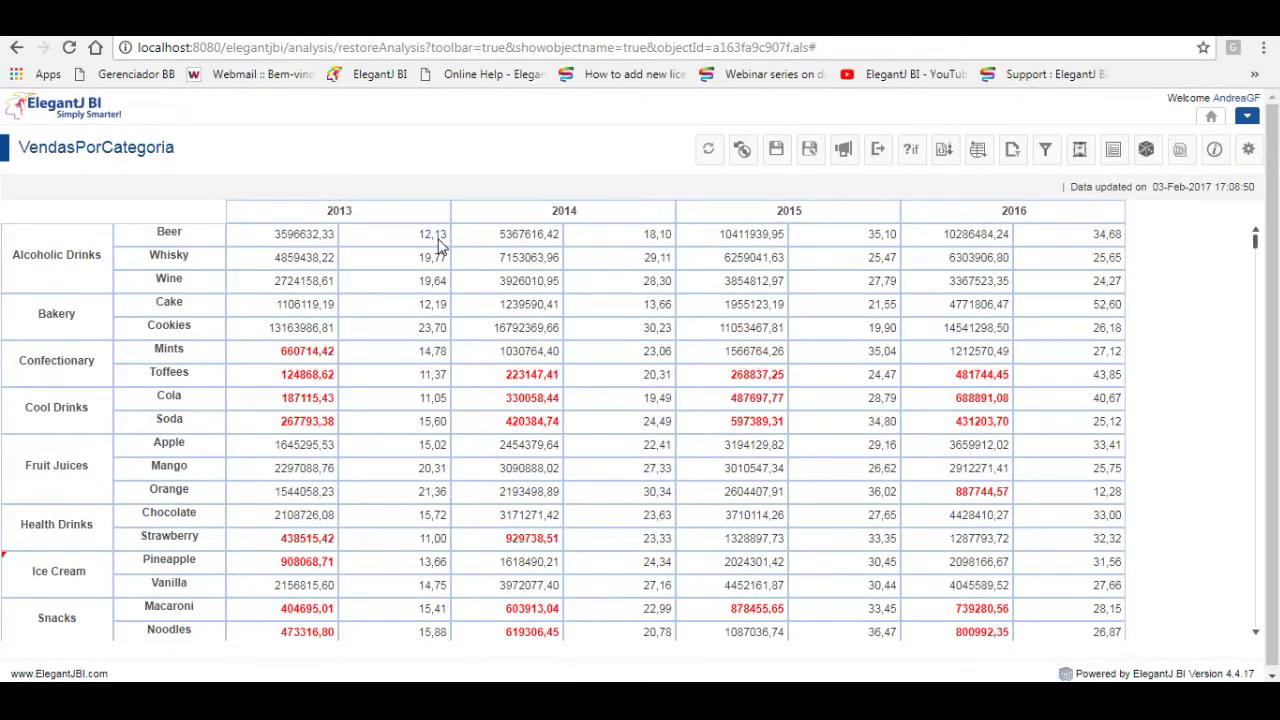
scroll(414, 331, "down", 1)
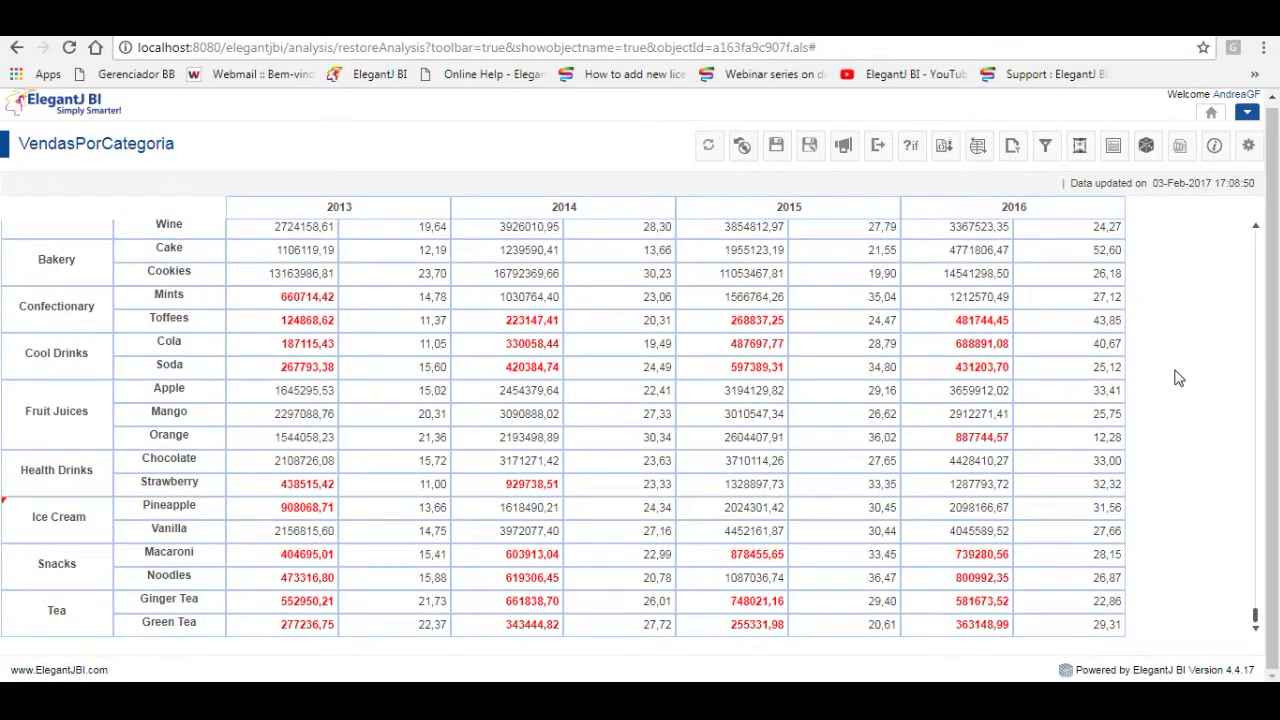
scroll(357, 391, "up", 2)
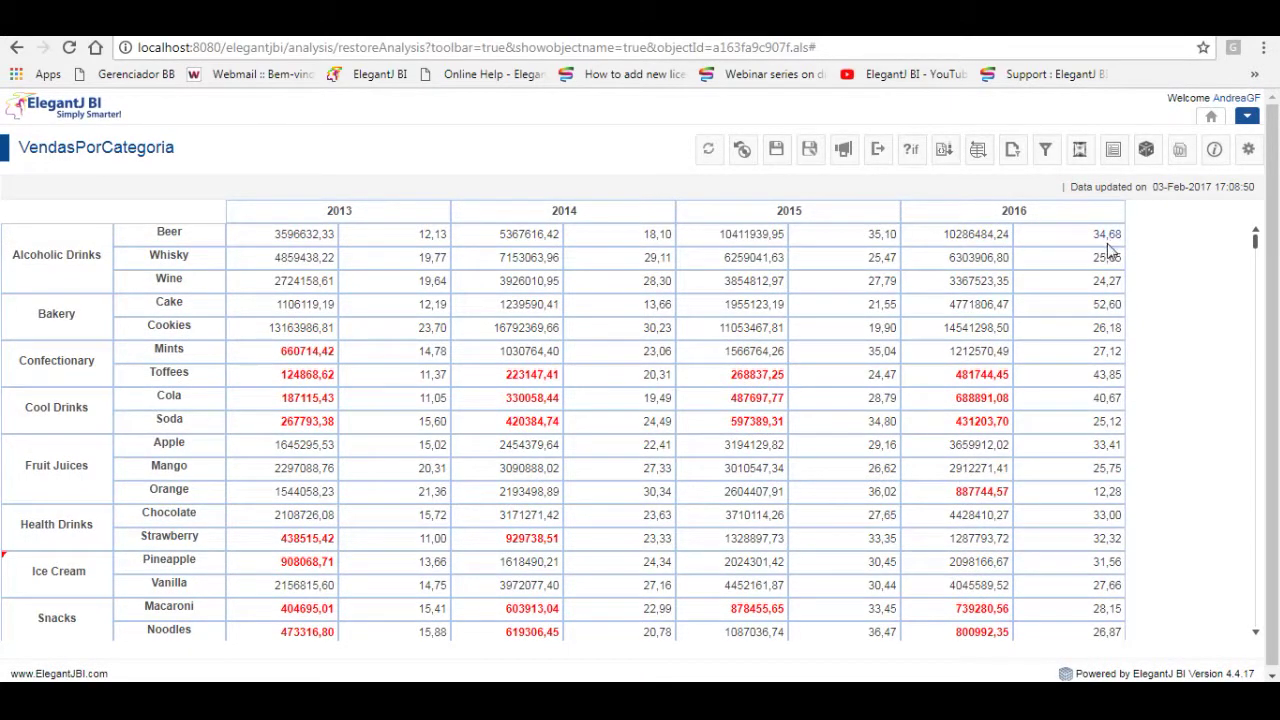
Add a summary row across the product categories using Sum for both GrossSales and GrossSales_1
right_click(86, 280)
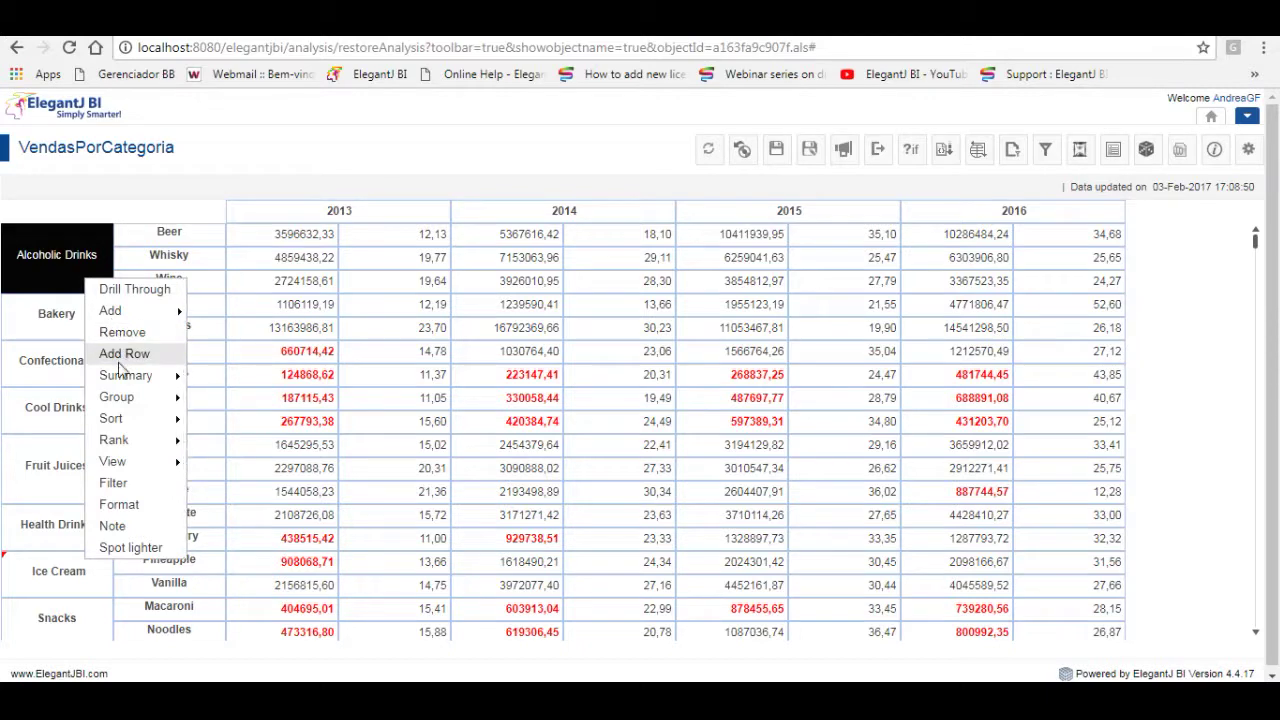
mouse_move(140, 376)
left_click(212, 378)
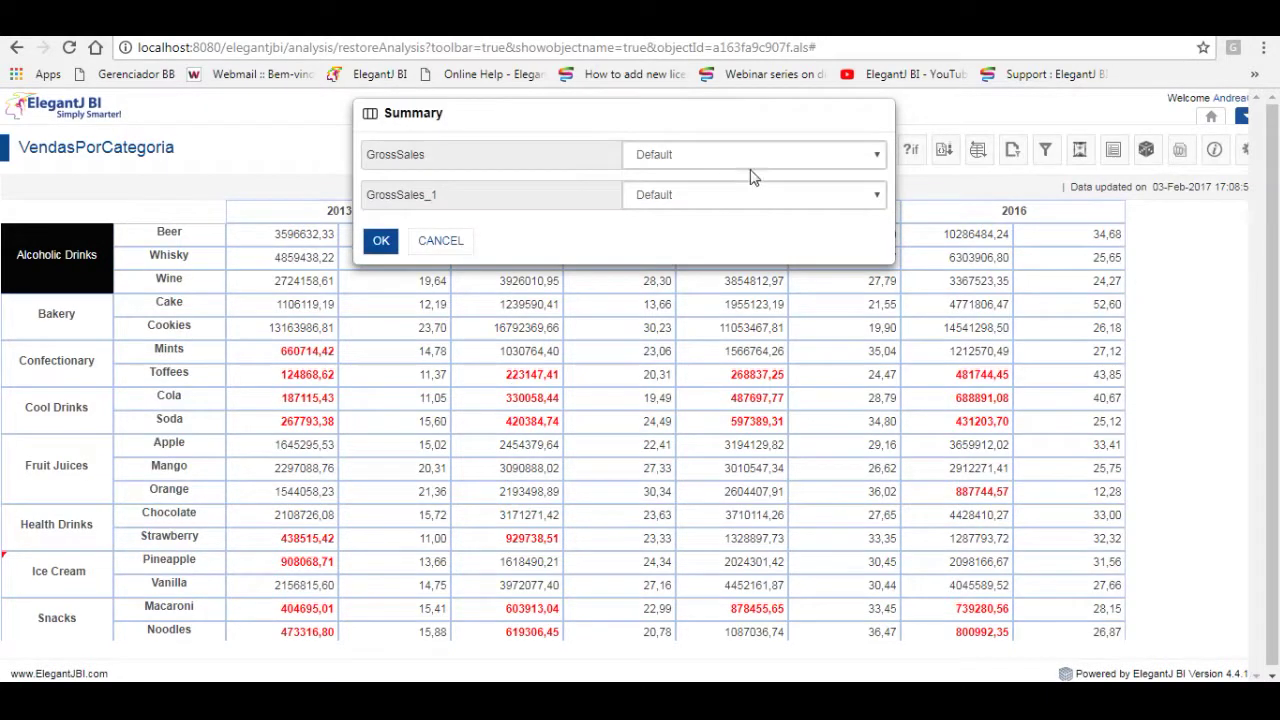
left_click(874, 159)
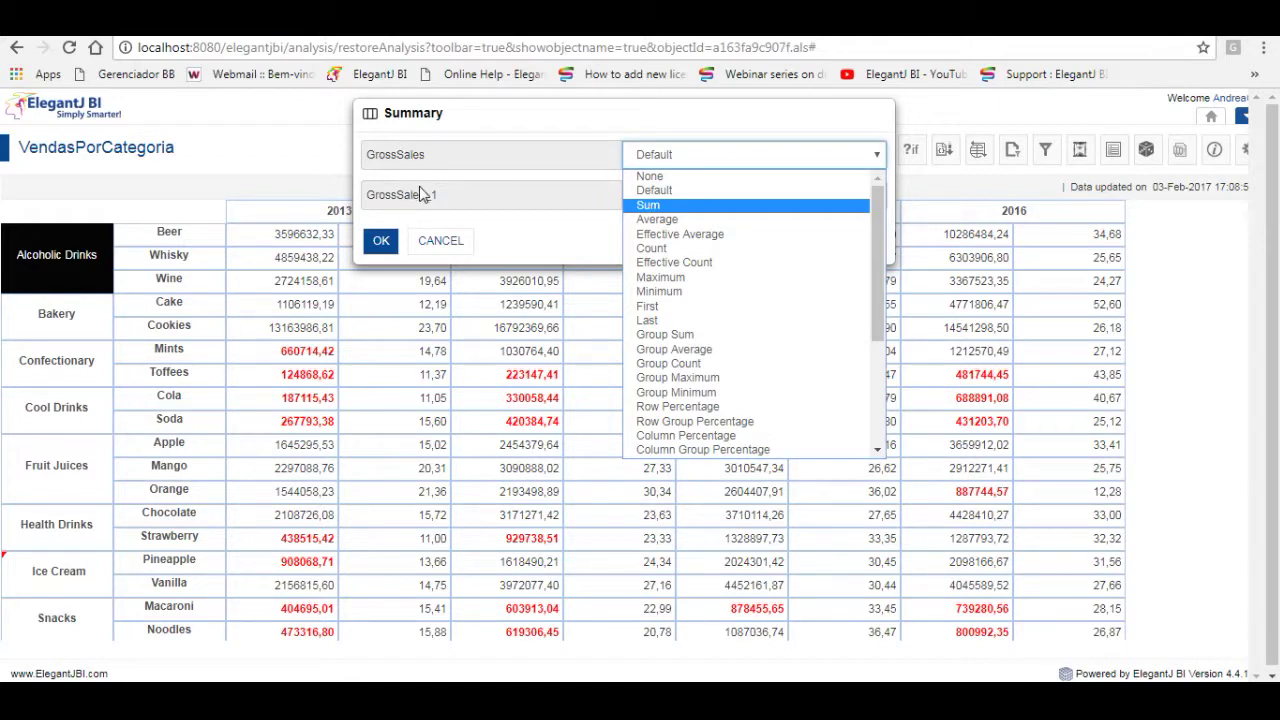
left_click(650, 206)
left_click(720, 200)
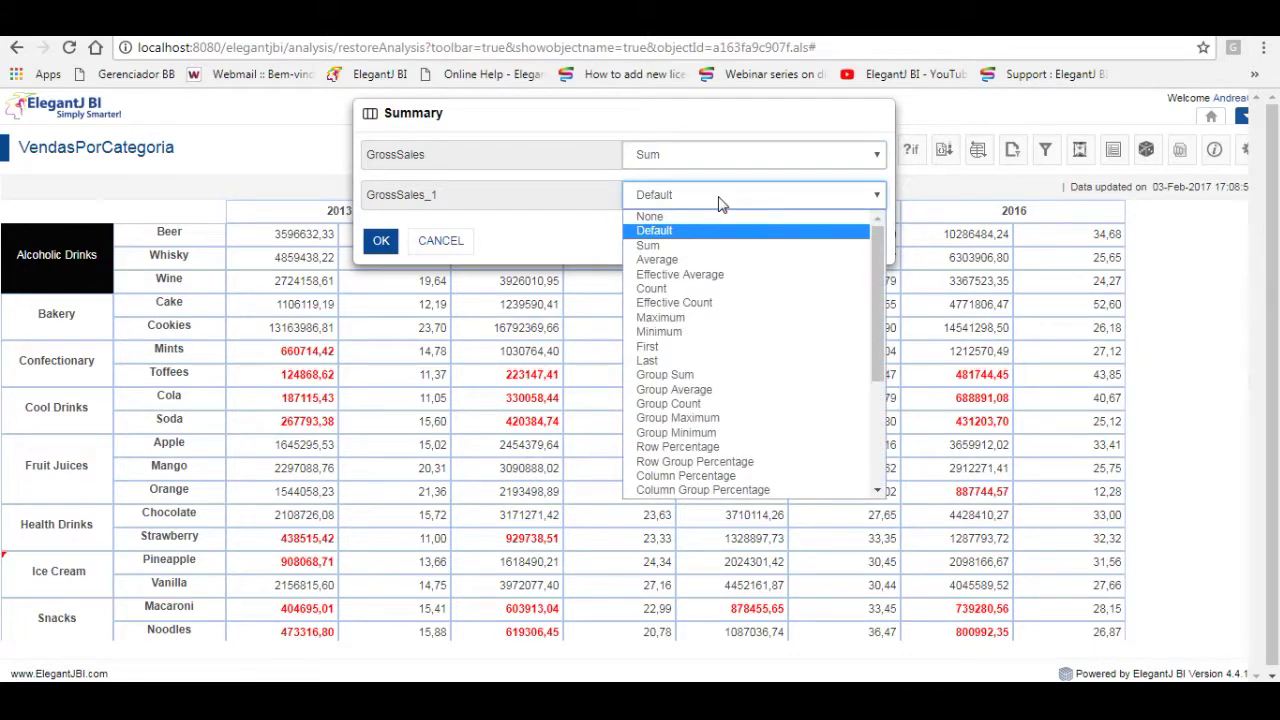
left_click(688, 246)
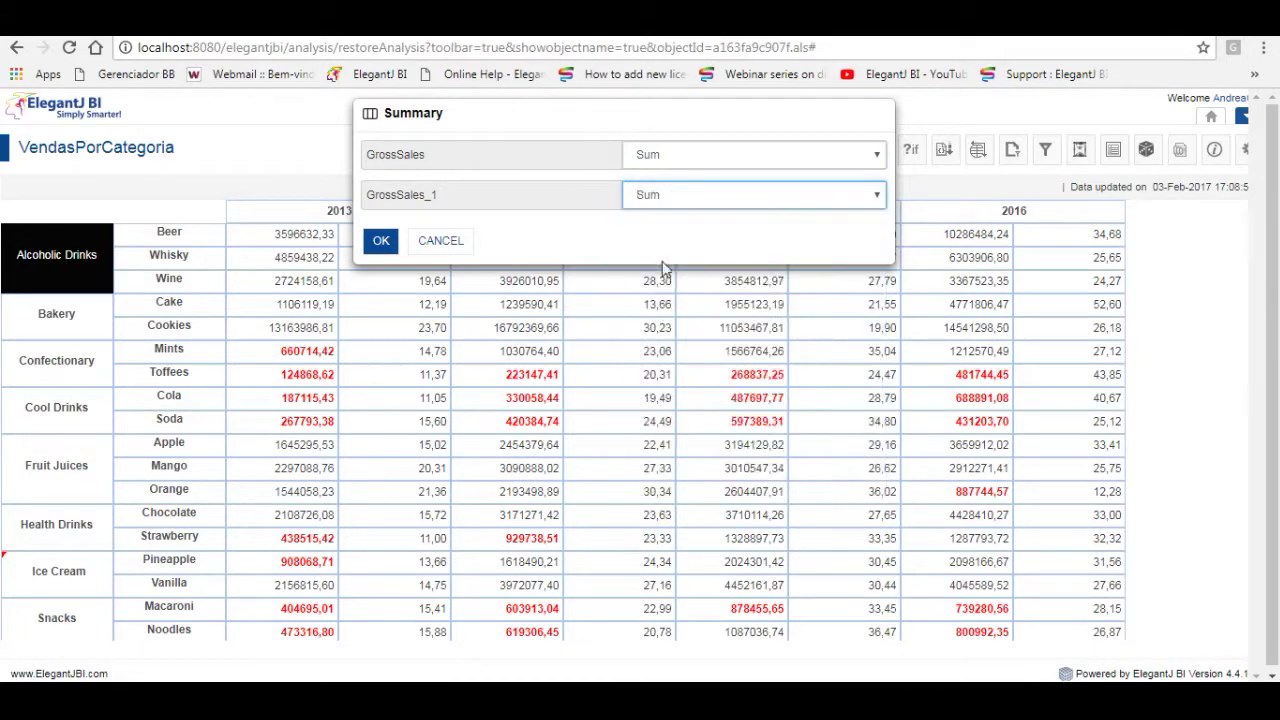
left_click(381, 243)
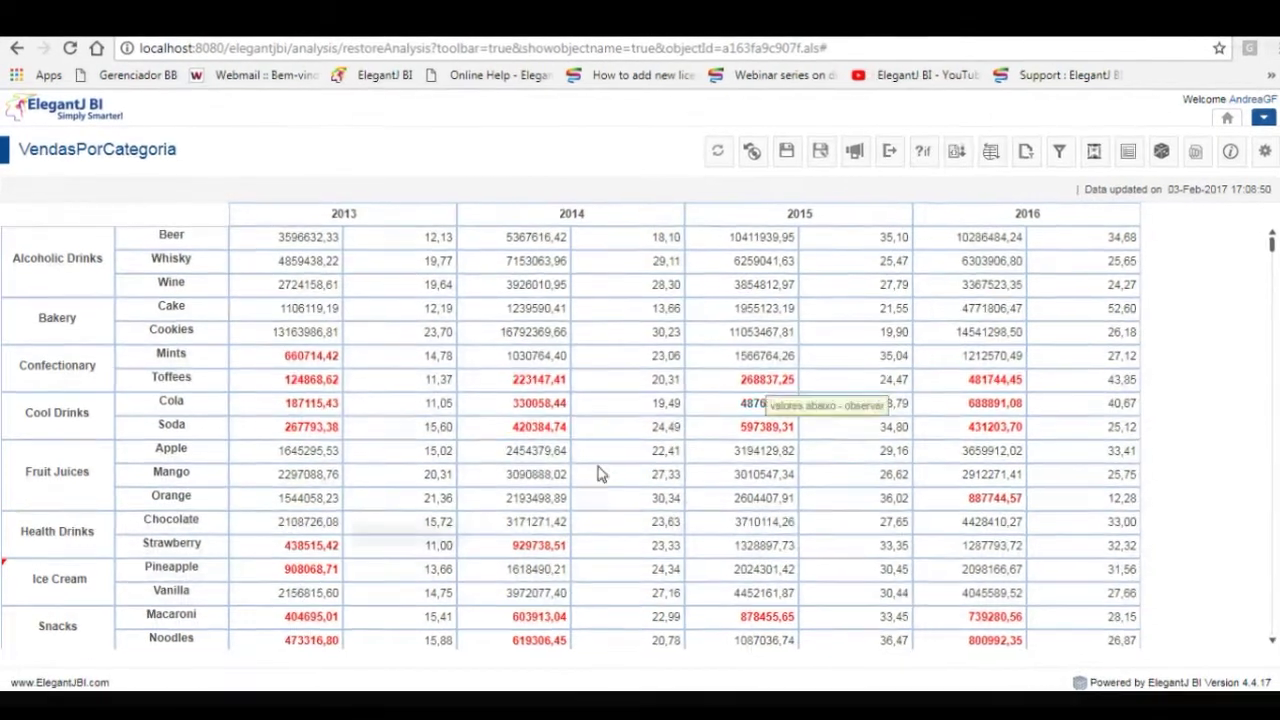
Set the summary row's GrossSales_1 calculation to None, leaving GrossSales on Sum
scroll(540, 505, "down", 3)
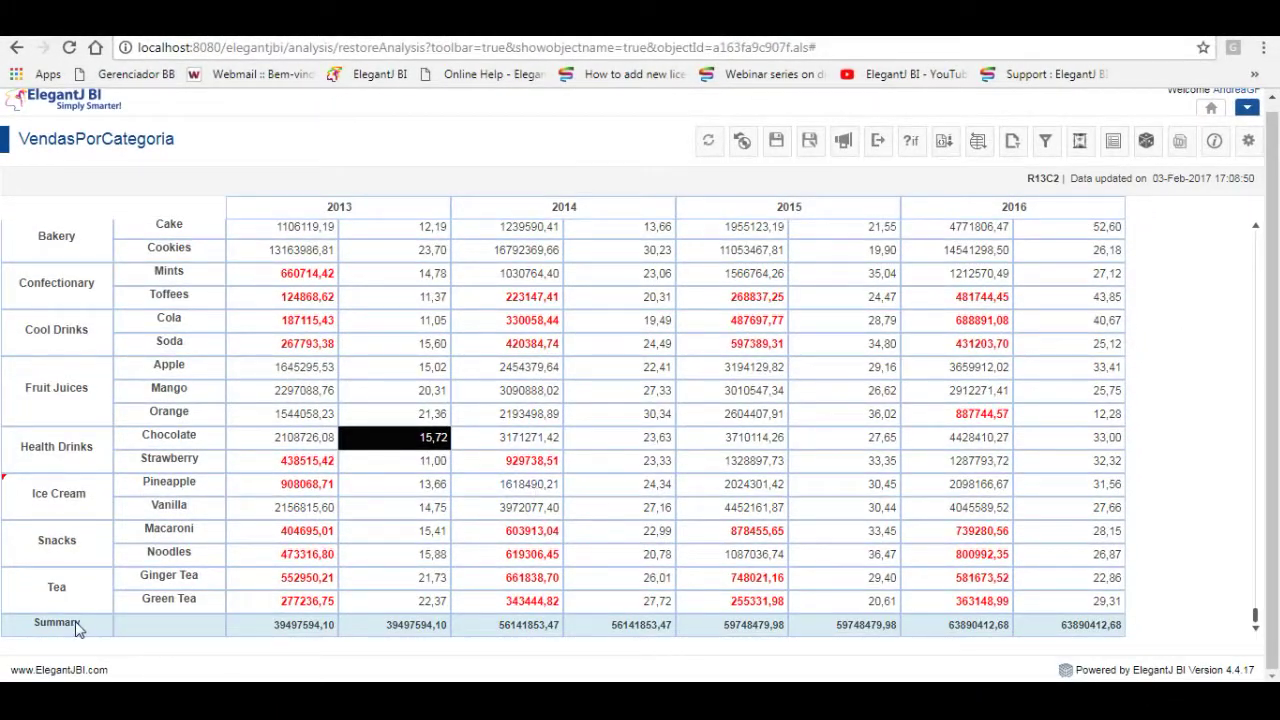
right_click(77, 627)
mouse_move(149, 451)
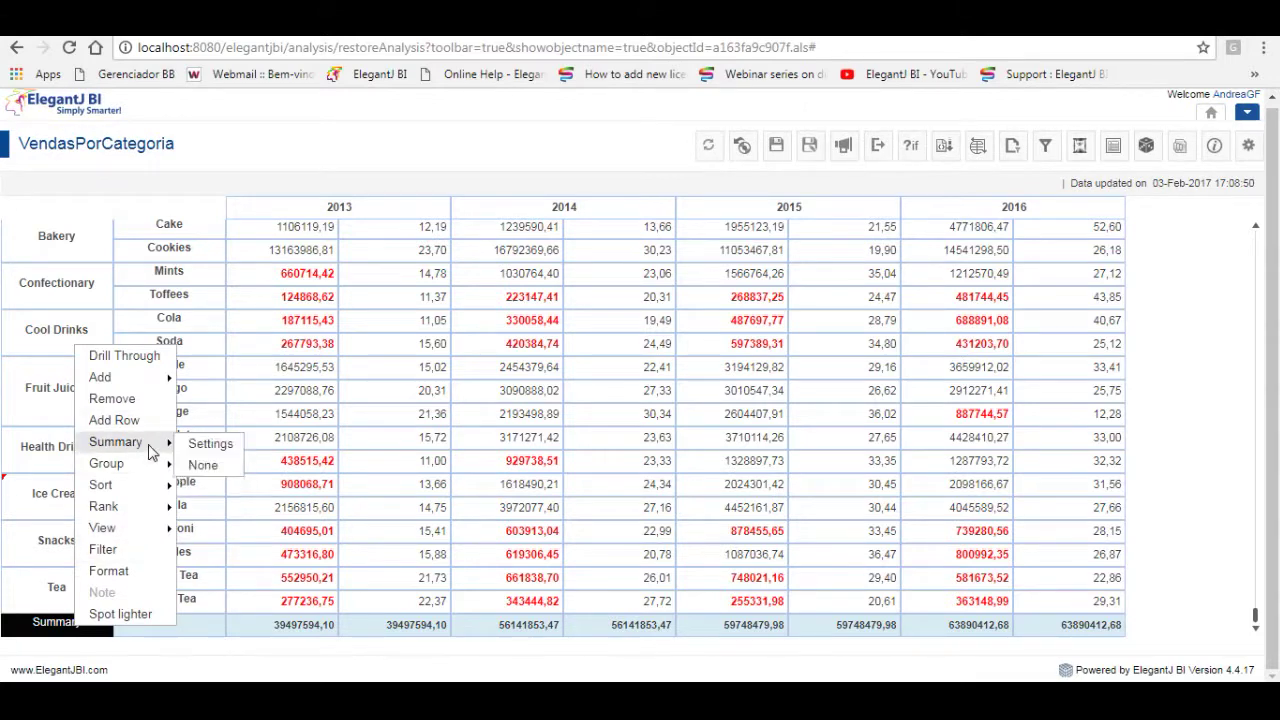
left_click(213, 444)
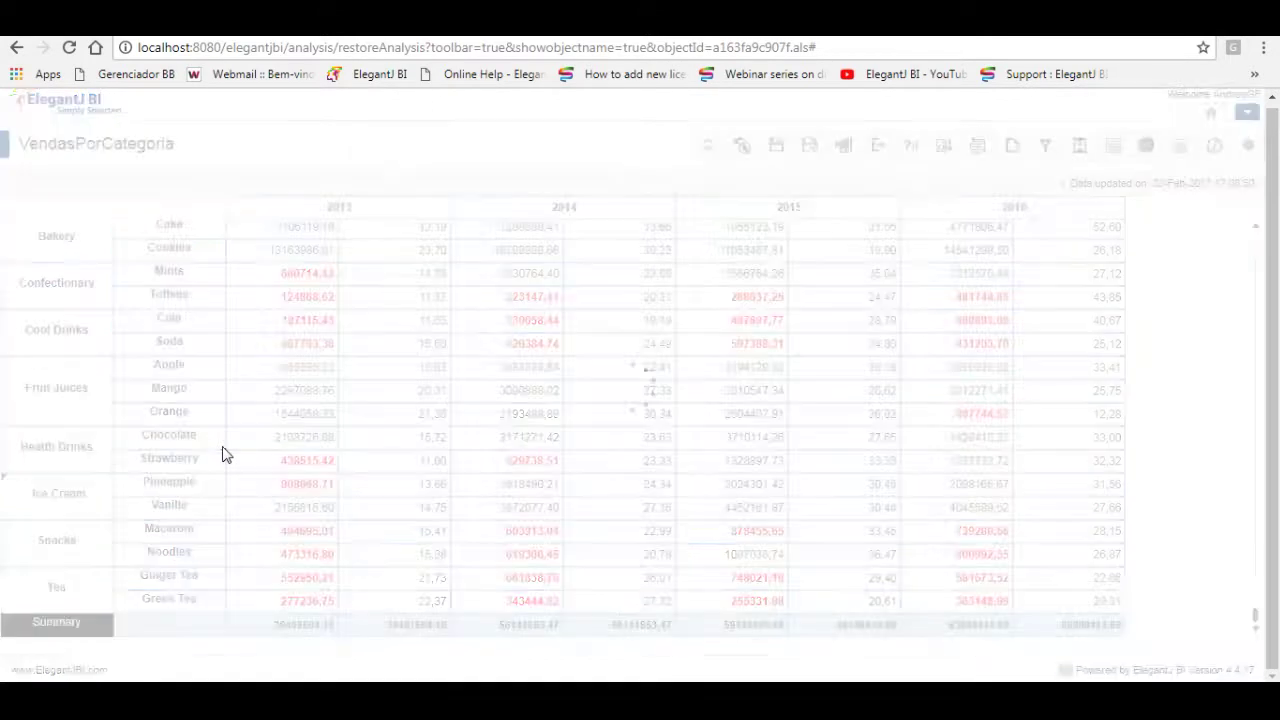
left_click(743, 198)
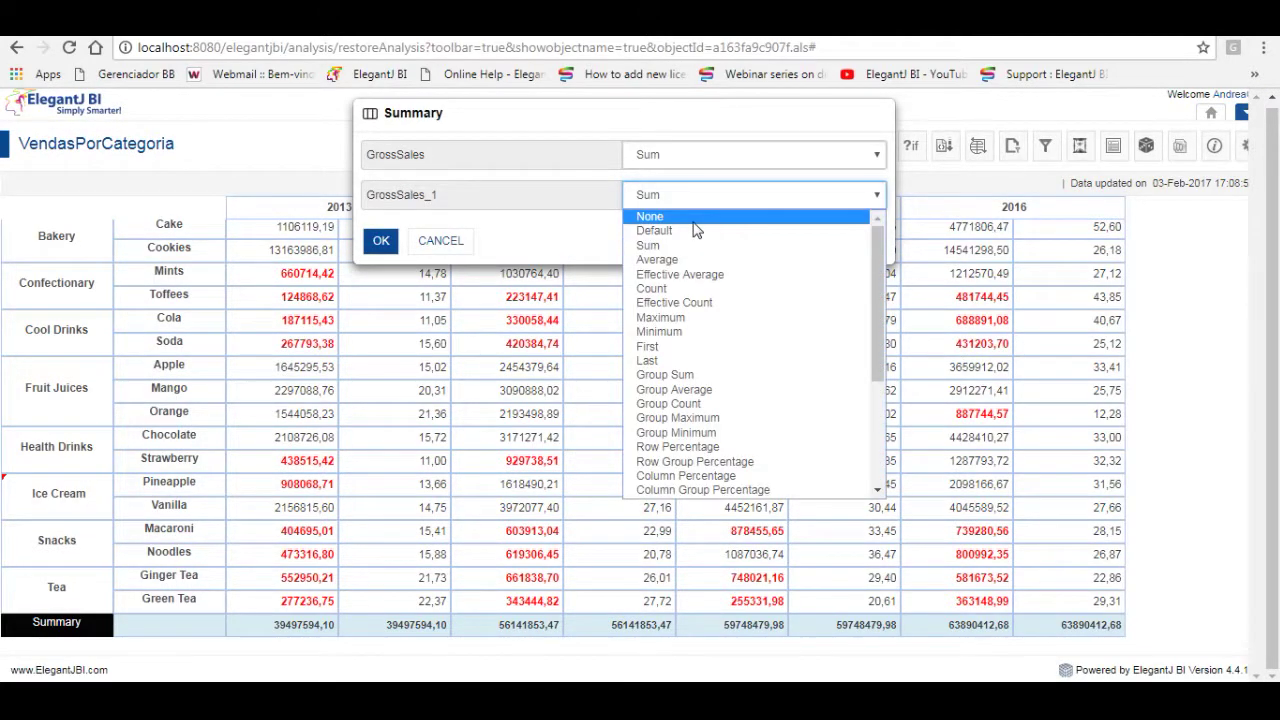
left_click(697, 220)
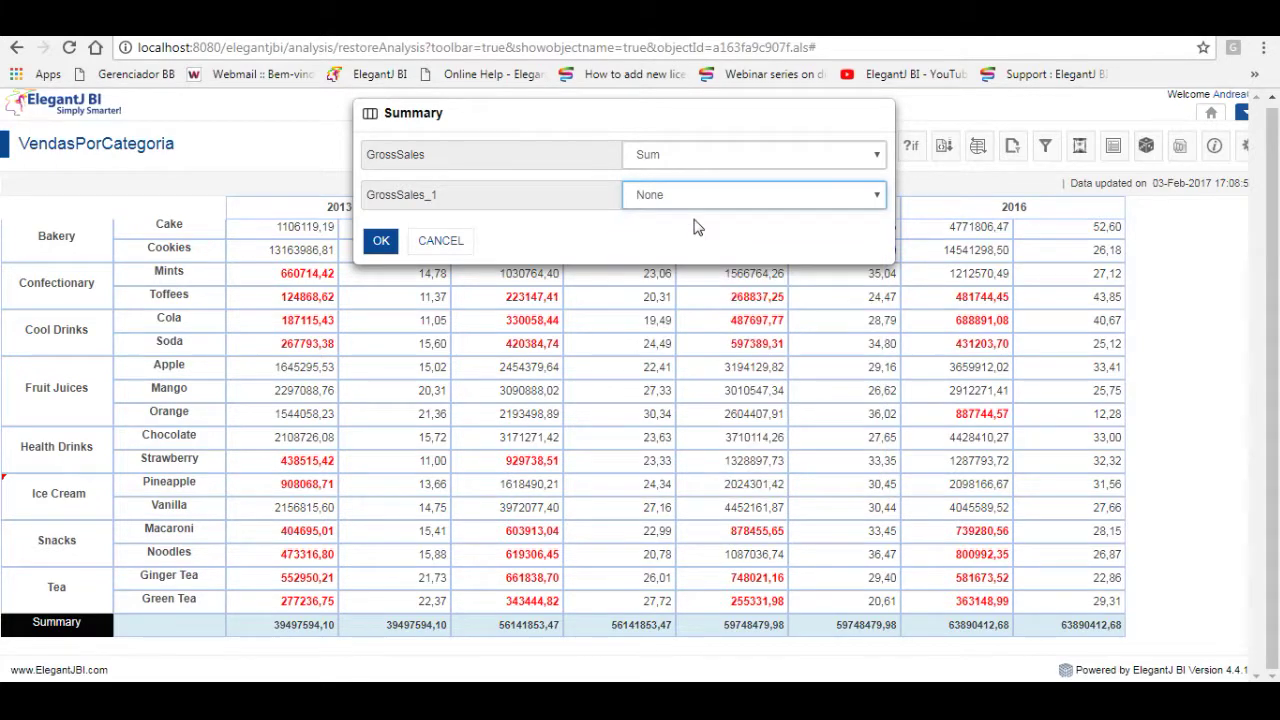
left_click(381, 241)
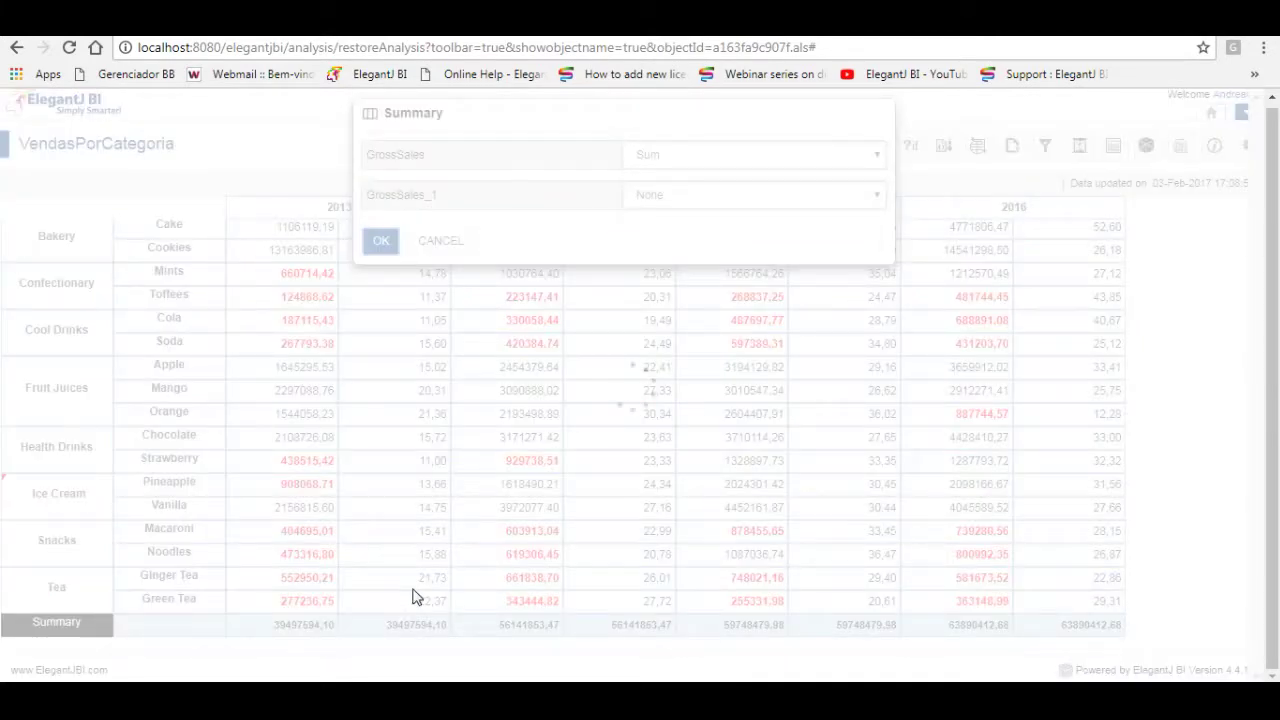
scroll(414, 324, "down", 2)
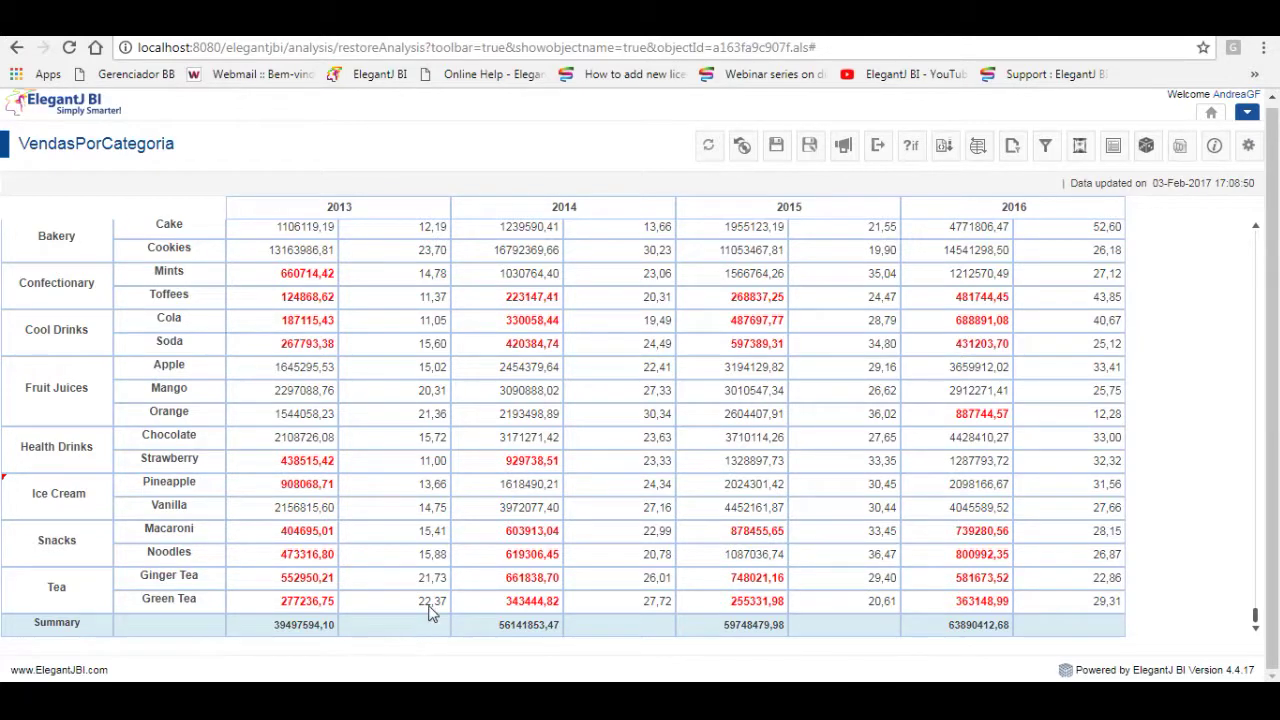
Add a summary column across the years using Sum for GrossSales and Group Sum for GrossSales_1
scroll(430, 610, "up", 2)
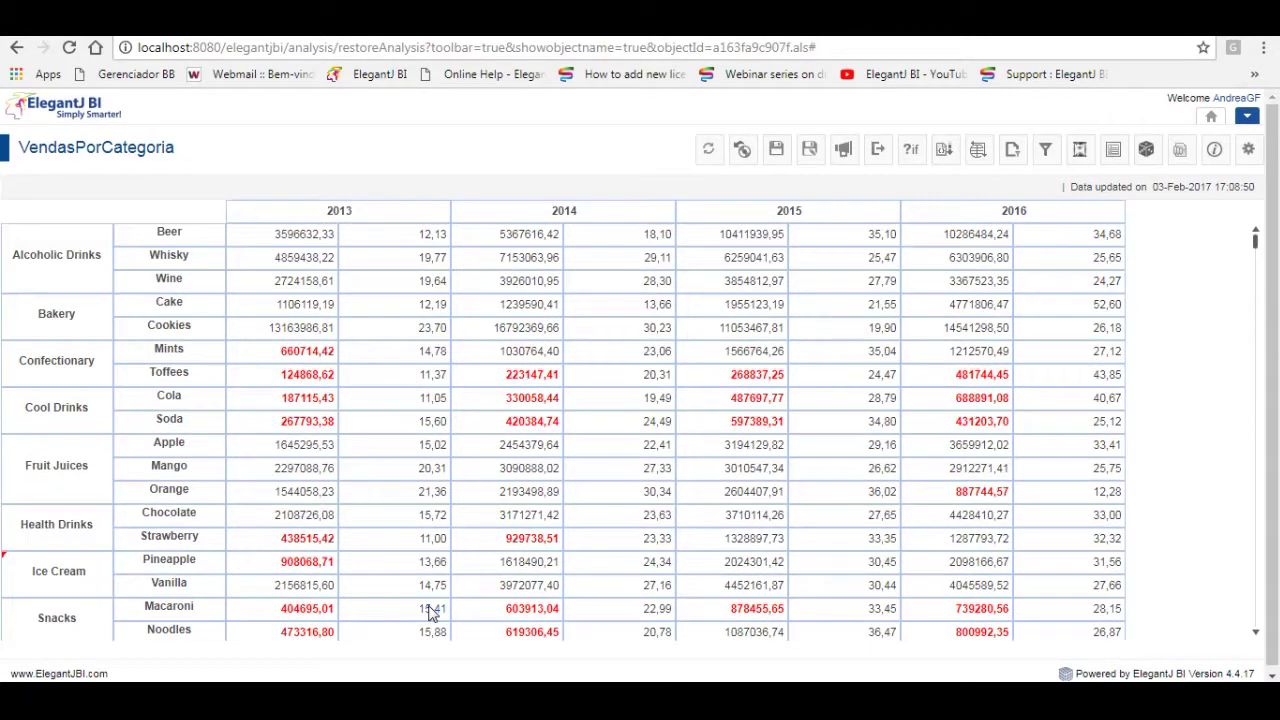
right_click(1119, 217)
mouse_move(1162, 318)
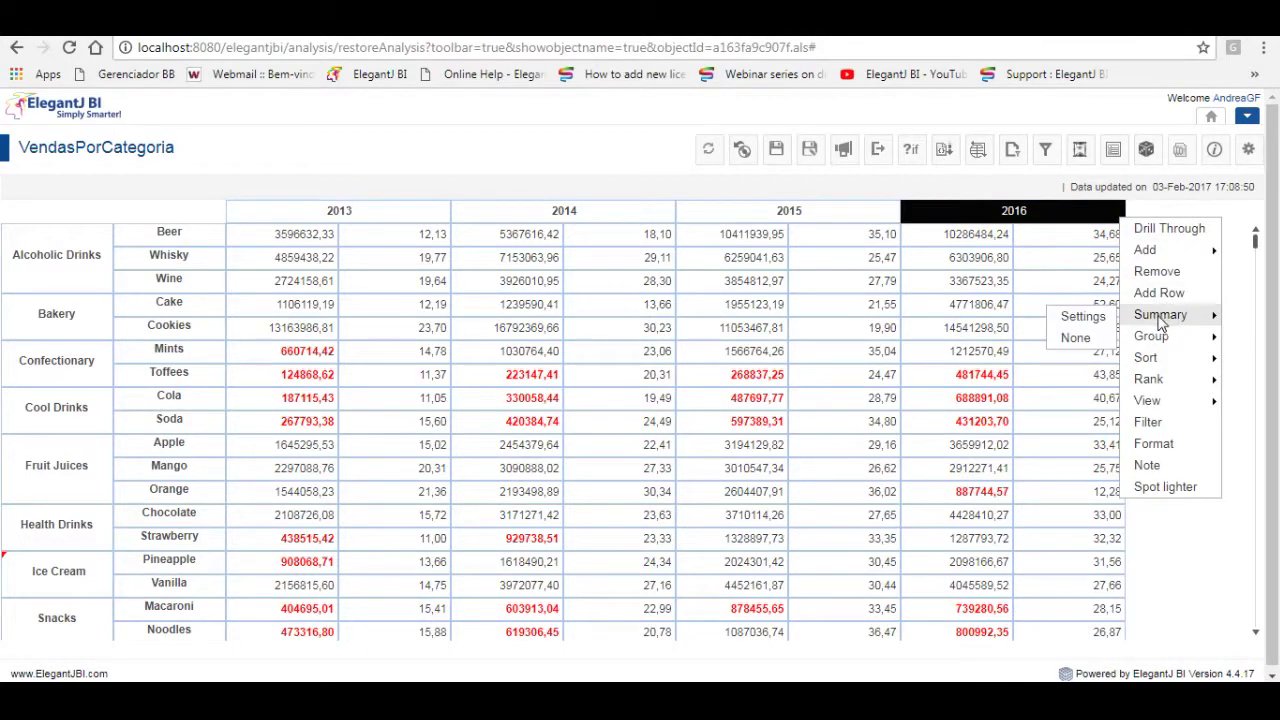
left_click(1086, 318)
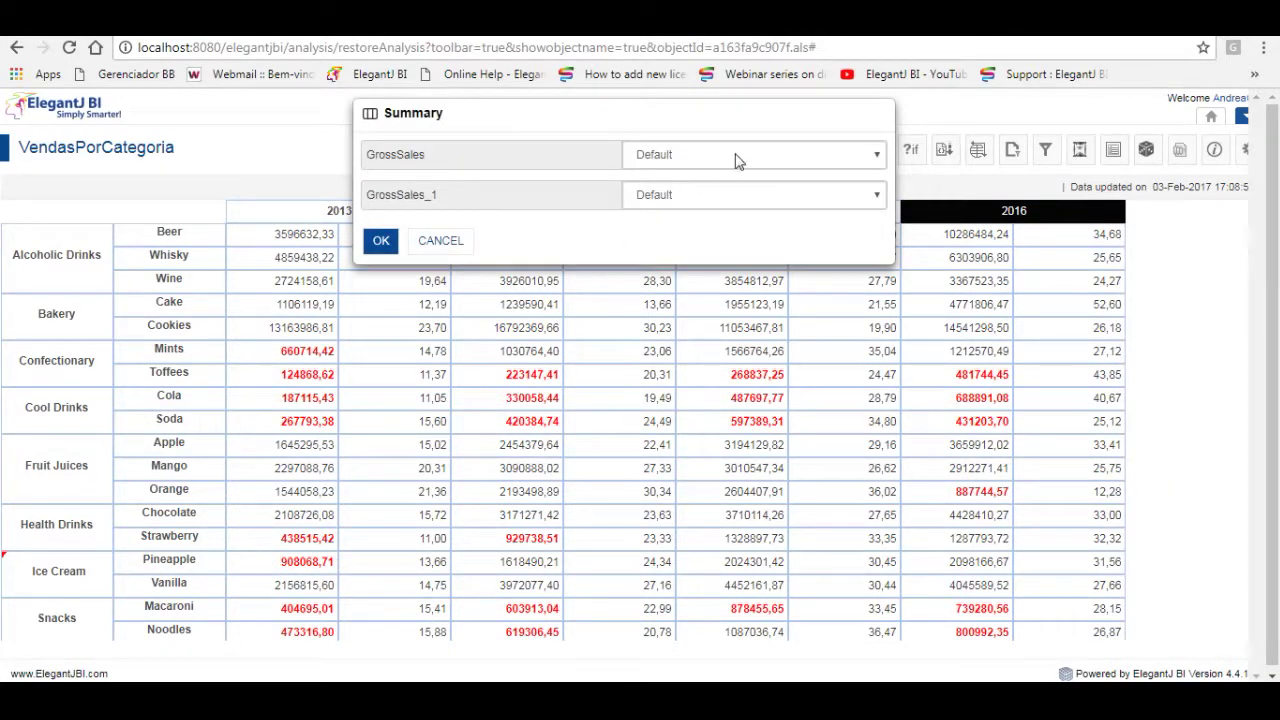
left_click(735, 160)
left_click(686, 204)
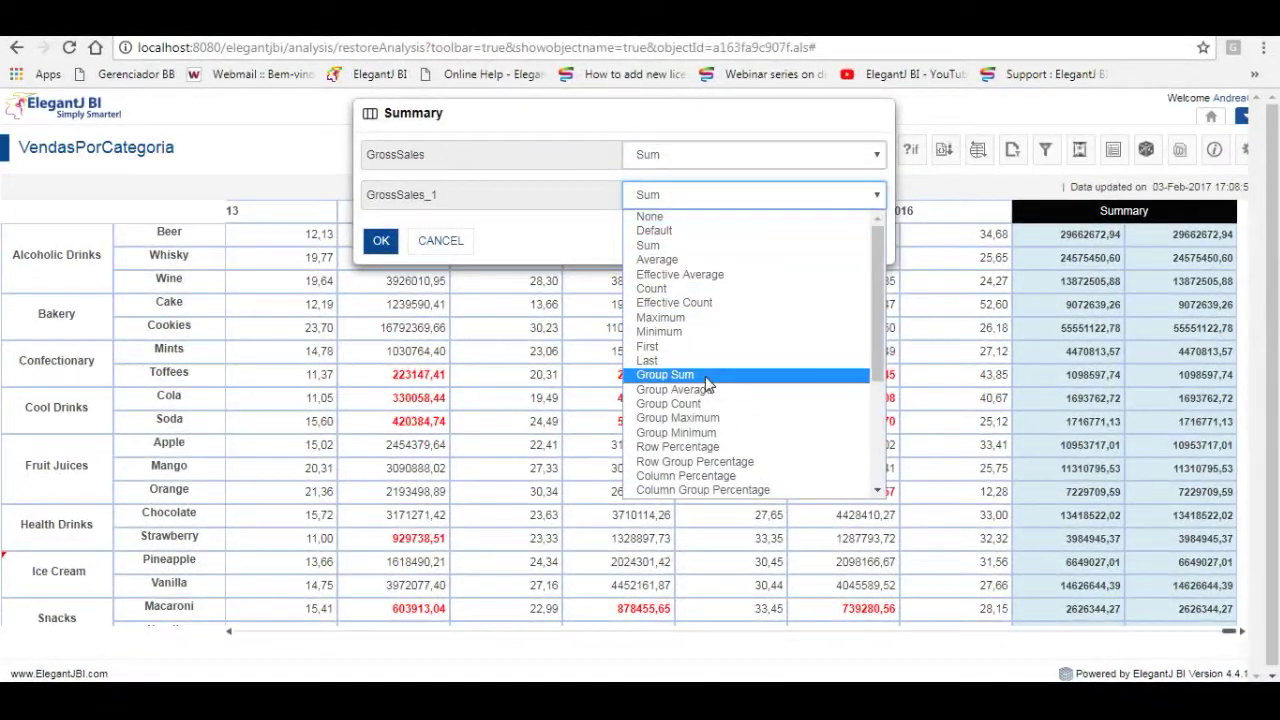
left_click(705, 378)
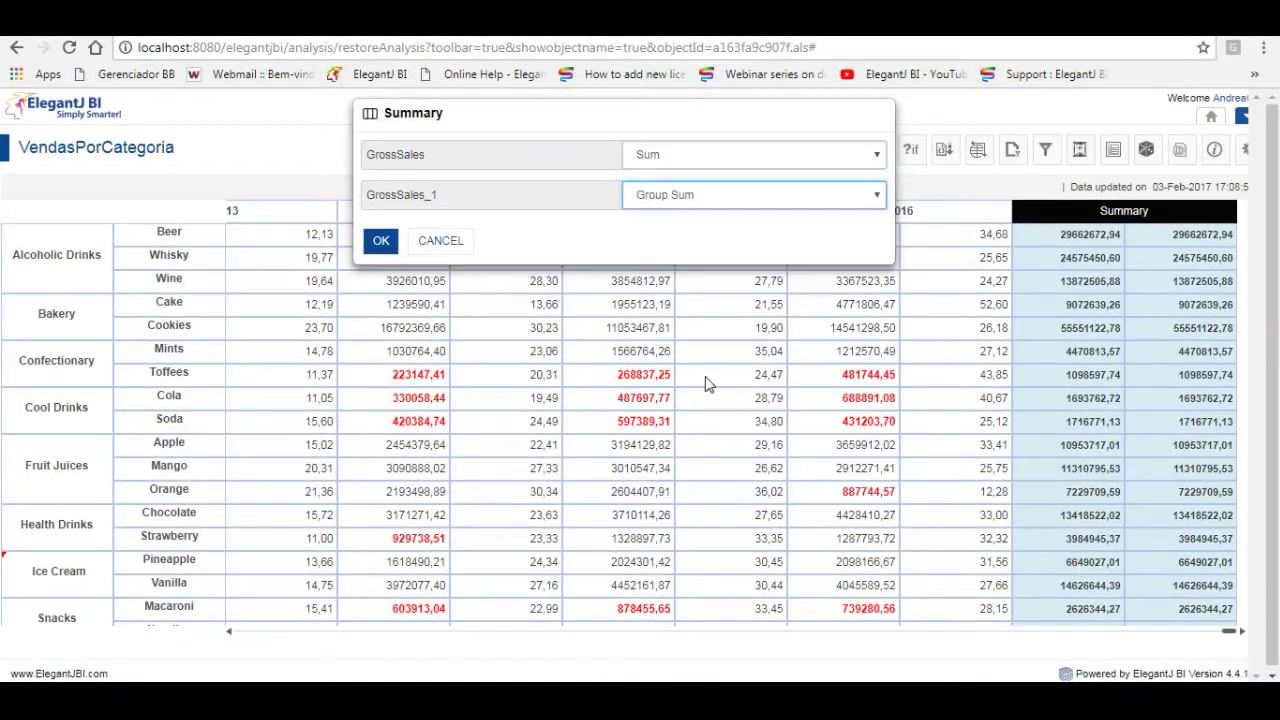
left_click(380, 243)
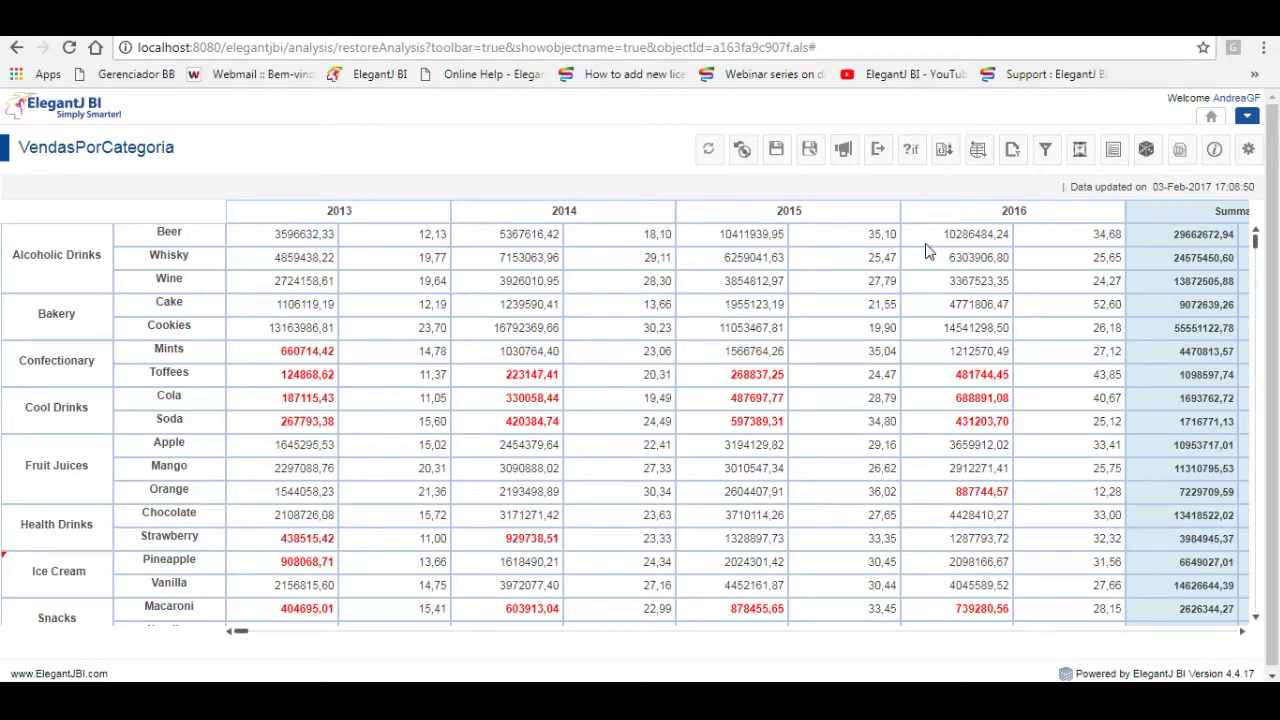
left_click(1243, 636)
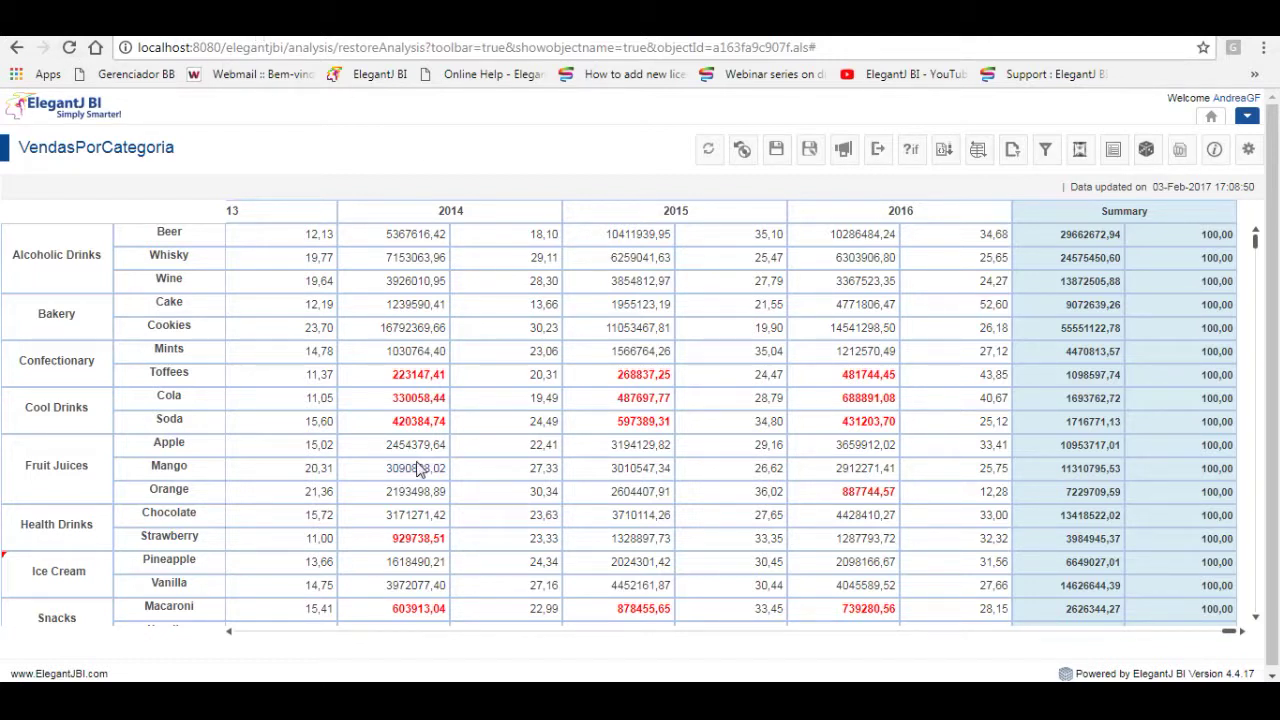
Format the GrossSales column values with the comma separator and 0 digits after the decimal point
right_click(408, 262)
mouse_move(432, 313)
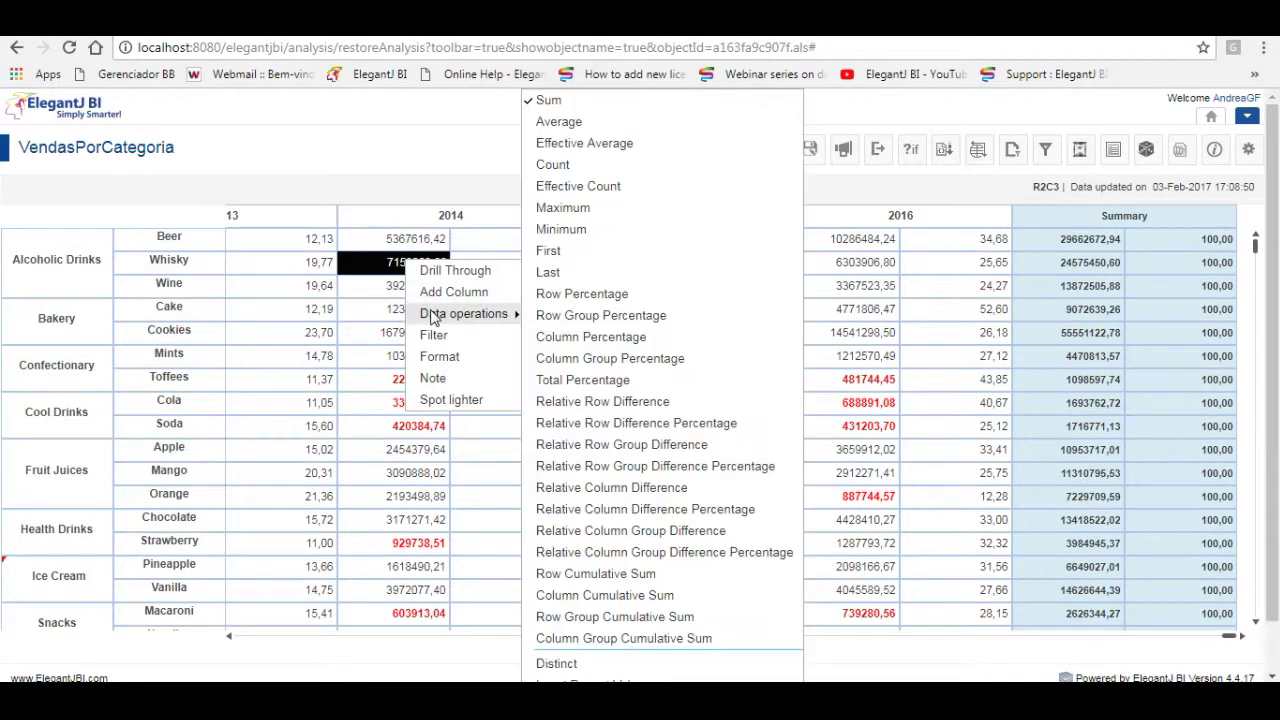
left_click(437, 356)
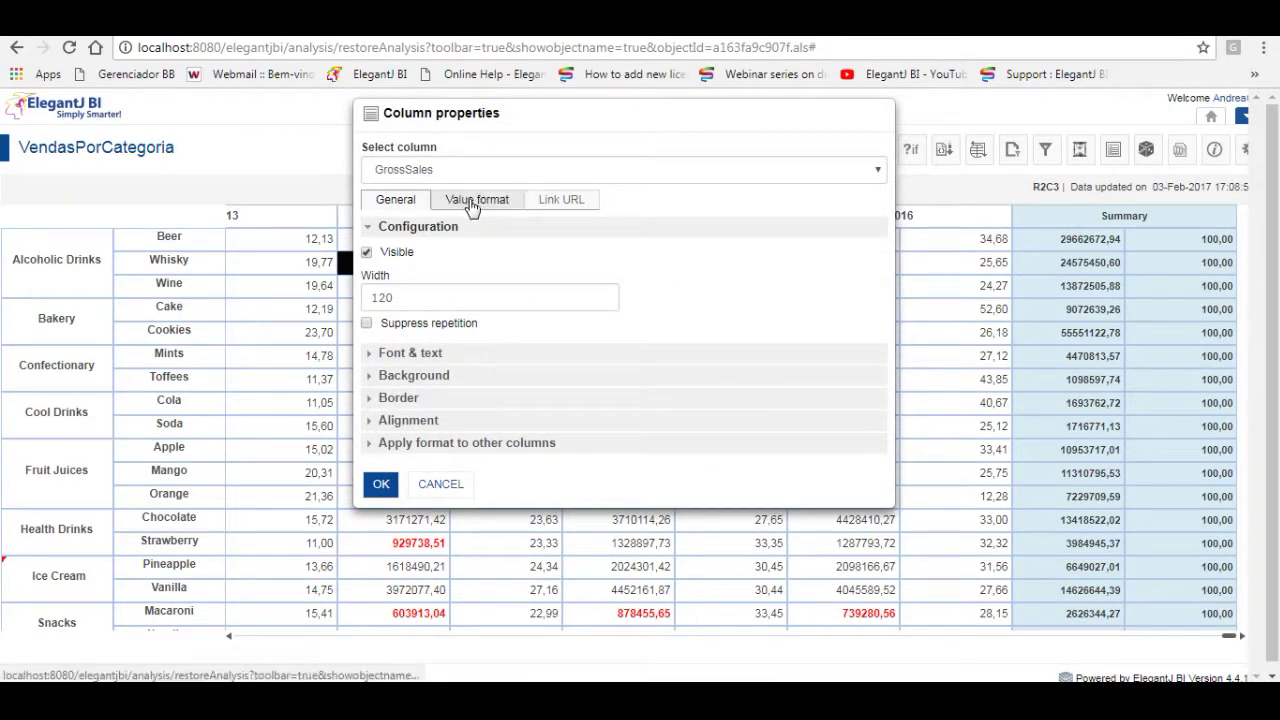
left_click(474, 201)
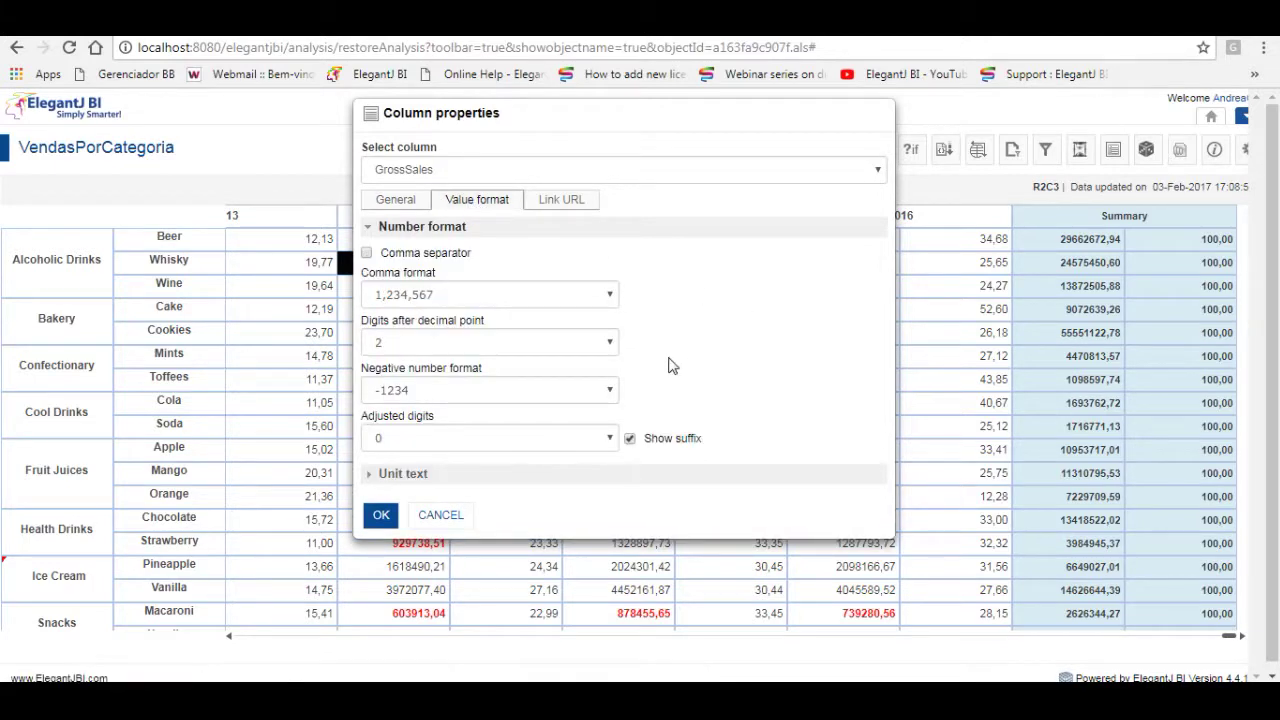
left_click(367, 253)
left_click(610, 343)
left_click(430, 367)
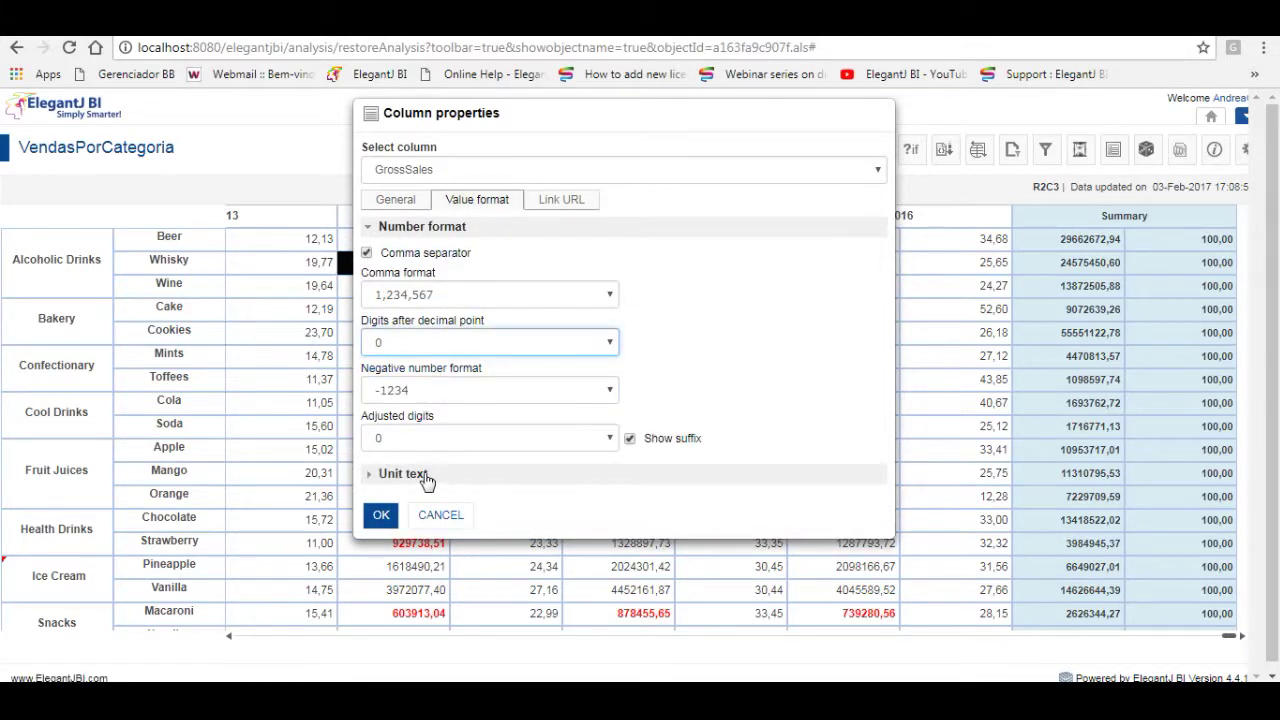
left_click(381, 516)
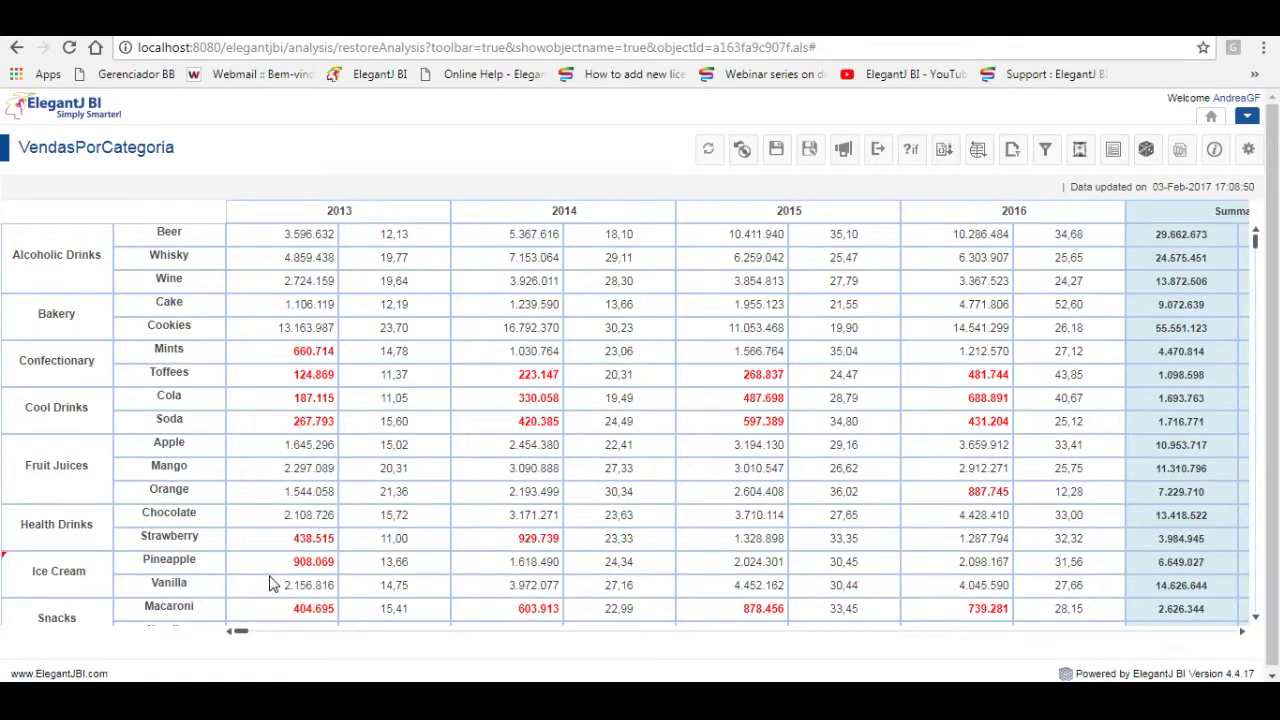
Format the GrossSales_1 column values with % as unit text in the suffix position
right_click(407, 244)
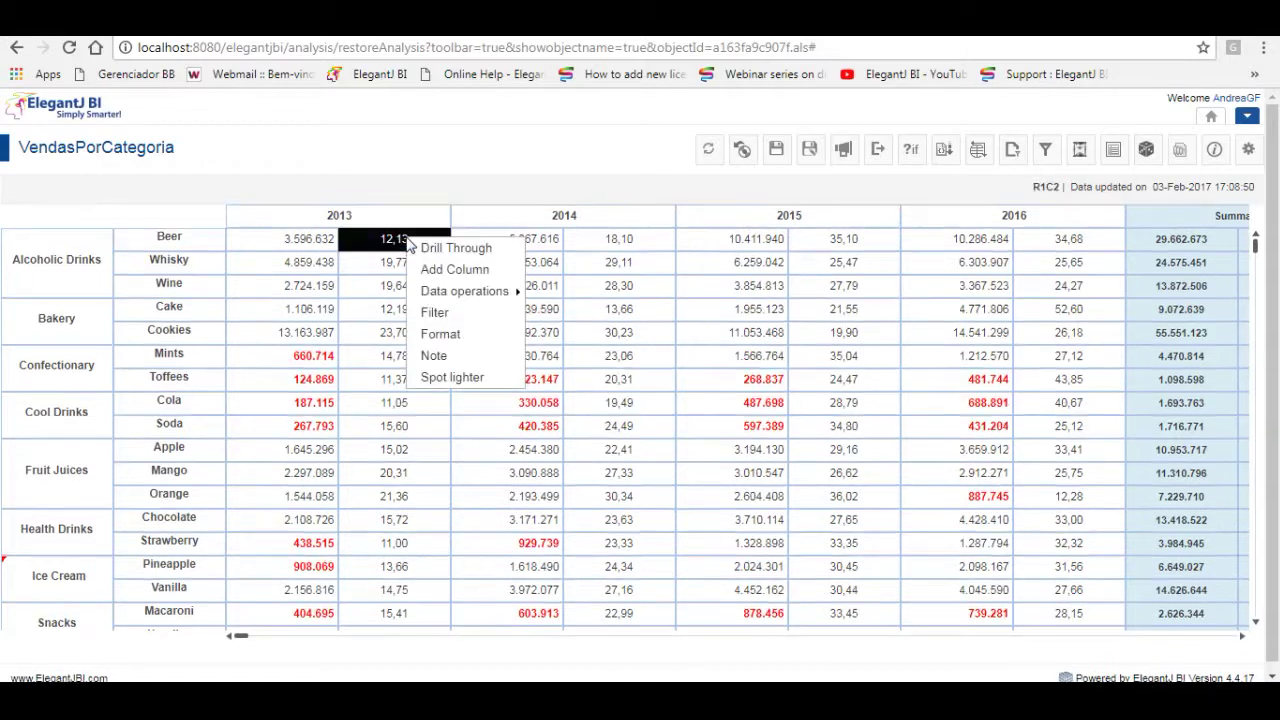
left_click(450, 334)
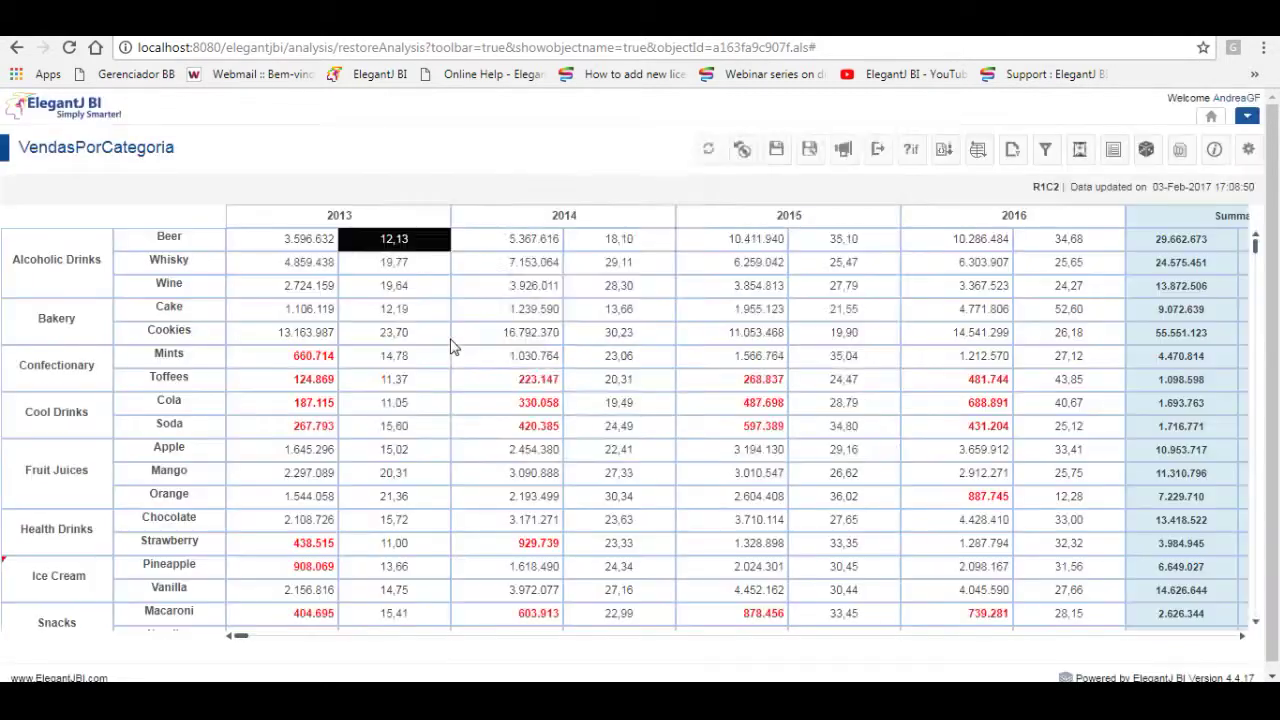
left_click(477, 200)
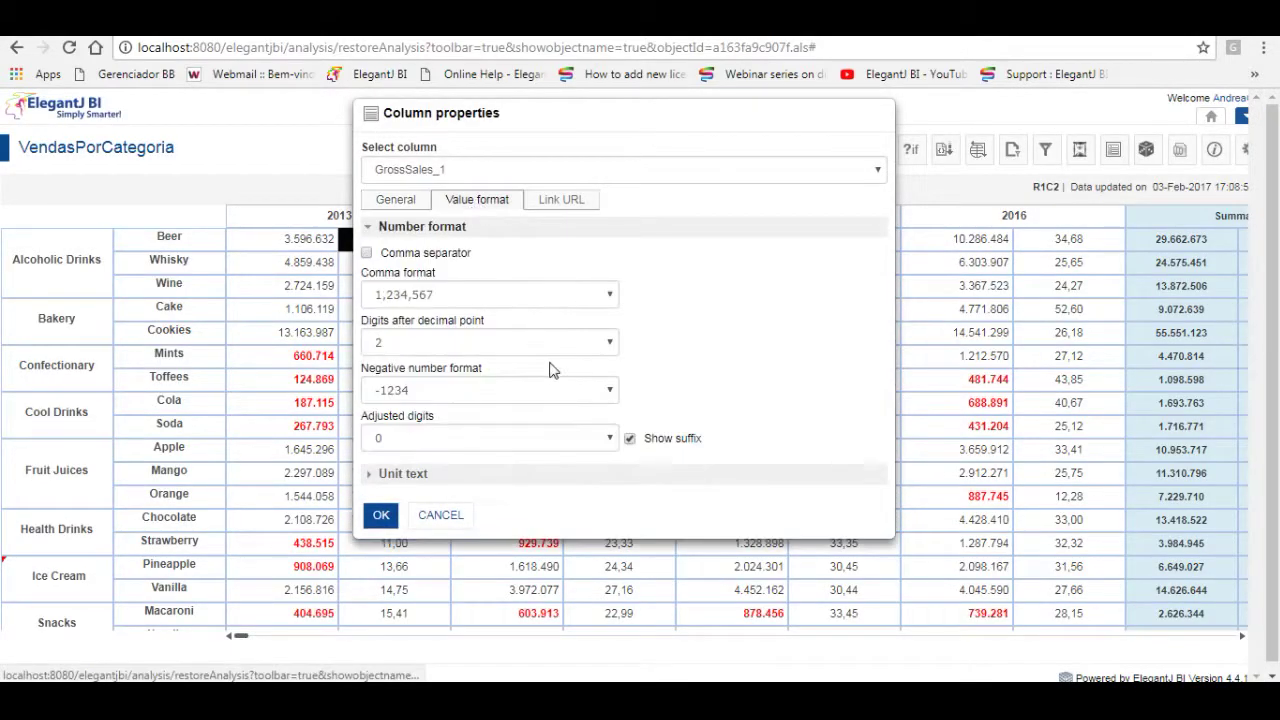
left_click(398, 480)
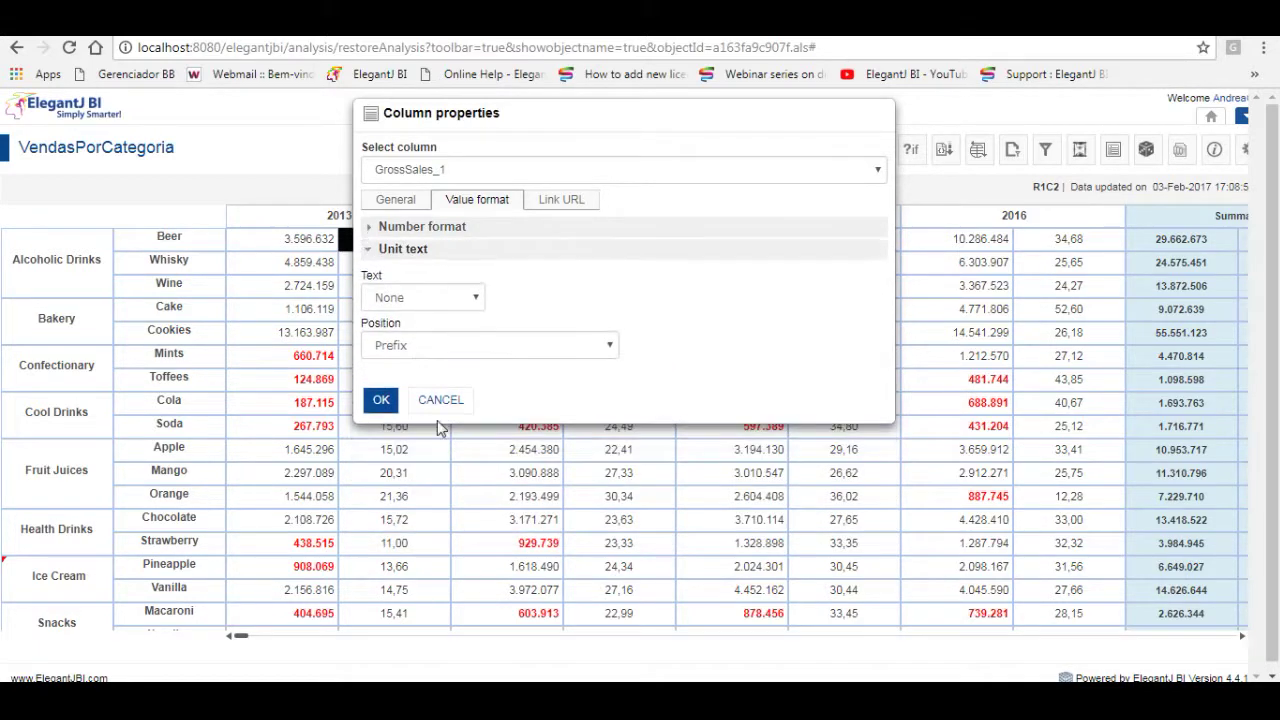
left_click(417, 300)
left_click(402, 340)
left_click(462, 350)
left_click(392, 383)
left_click(381, 400)
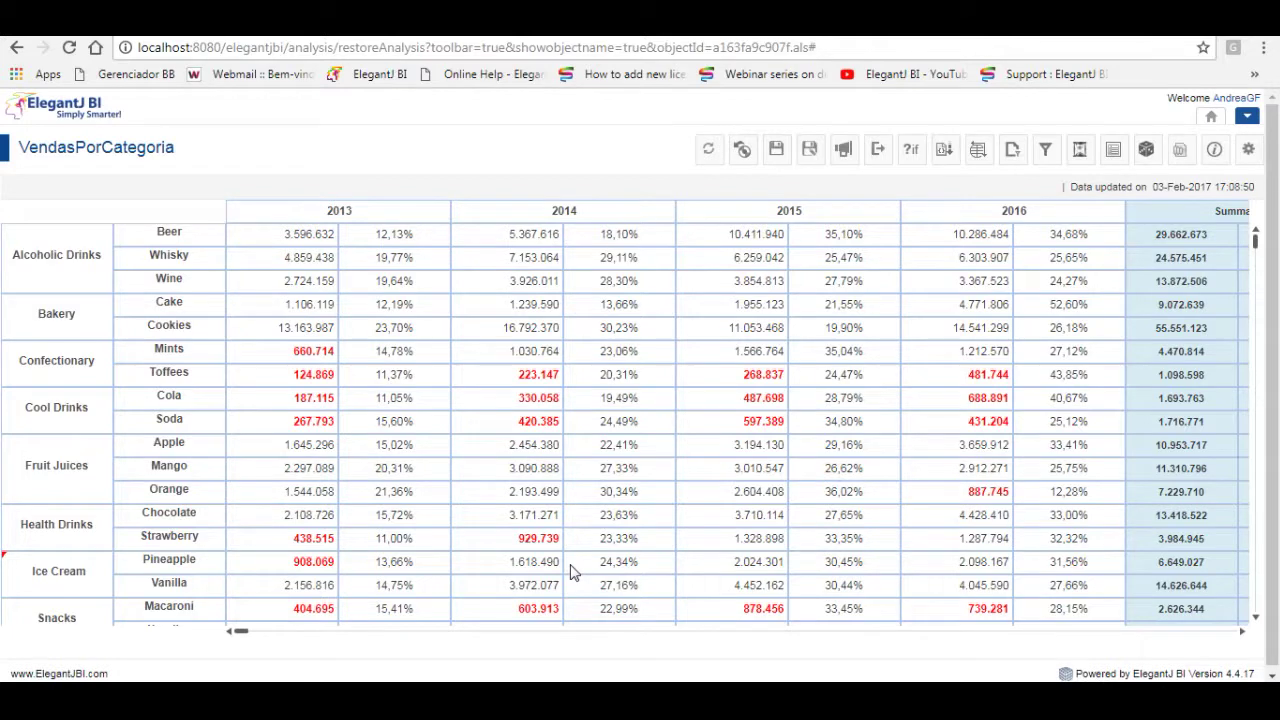
Format the Summary column's GrossSales_1 values with % as unit text in the suffix position
scroll(765, 340, "down", 3)
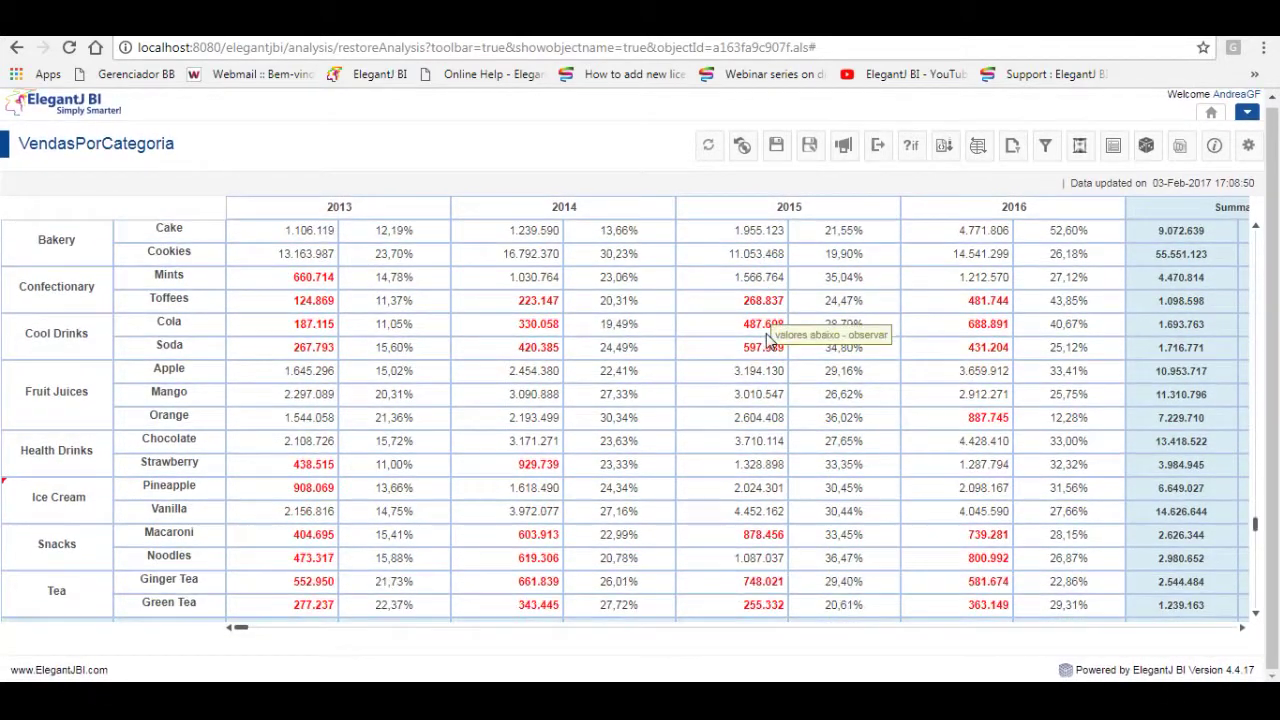
left_click(1222, 630)
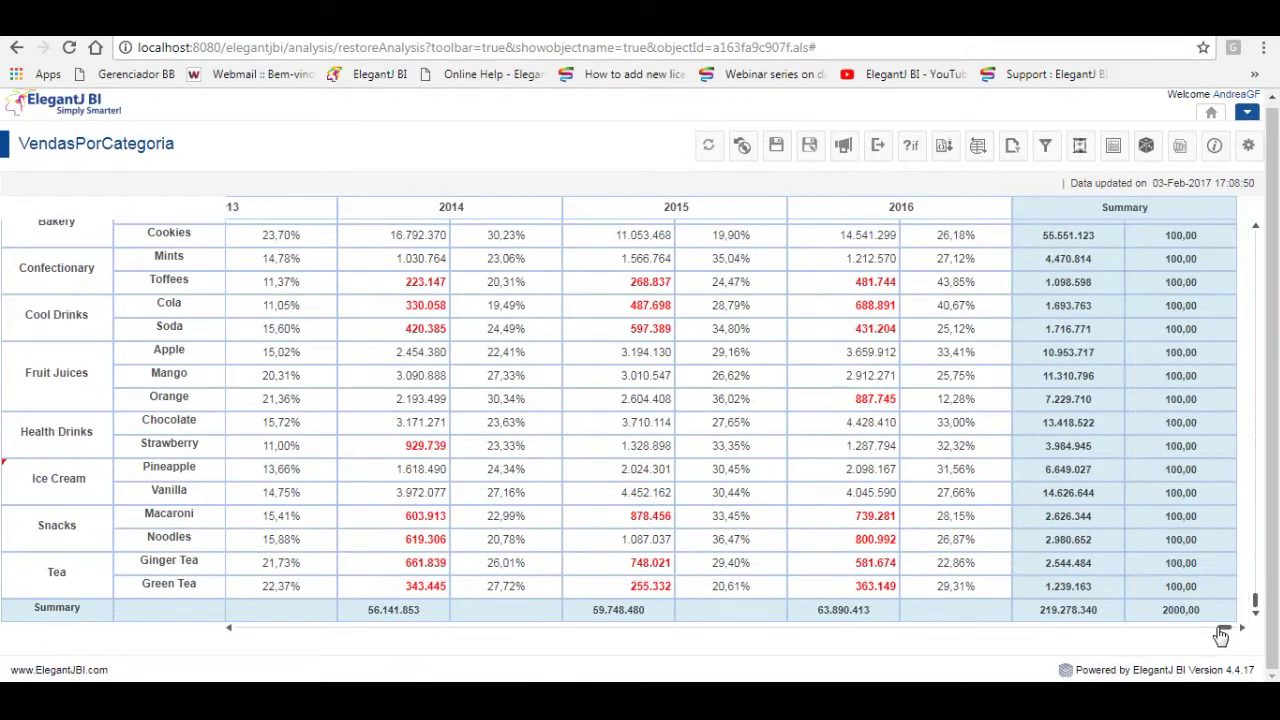
scroll(1183, 245, "up", 1)
right_click(1188, 246)
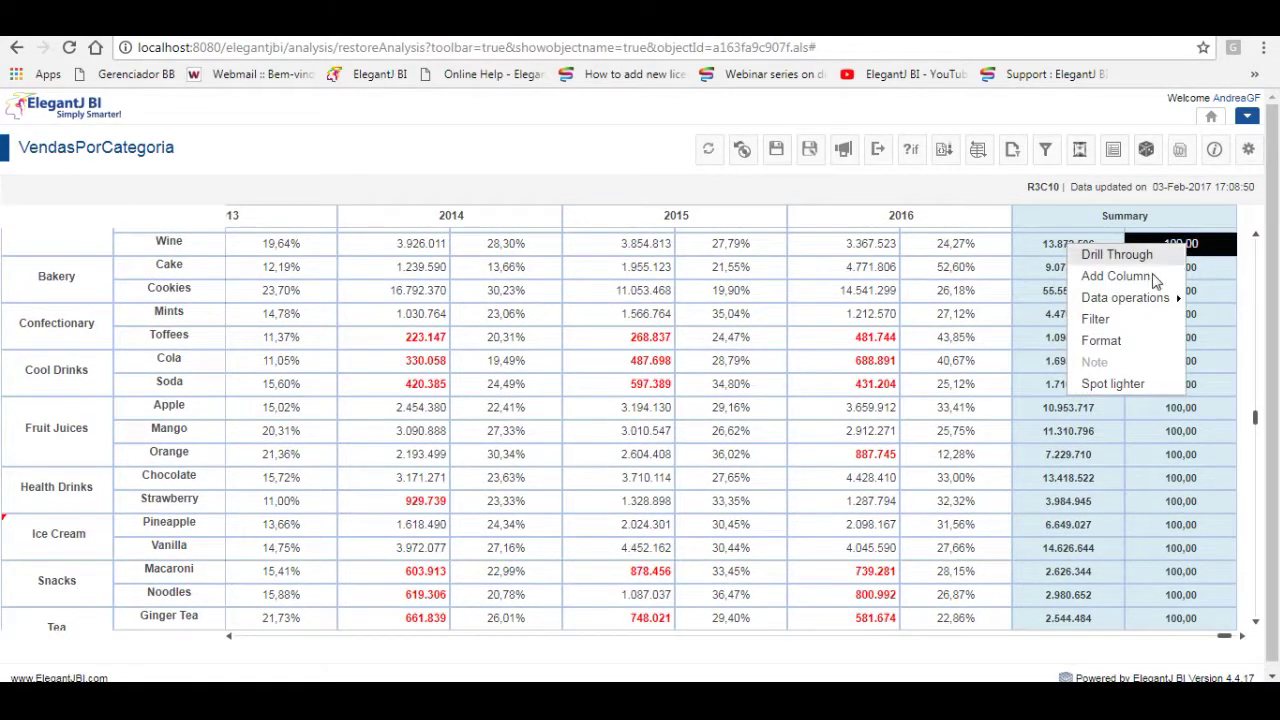
left_click(1100, 342)
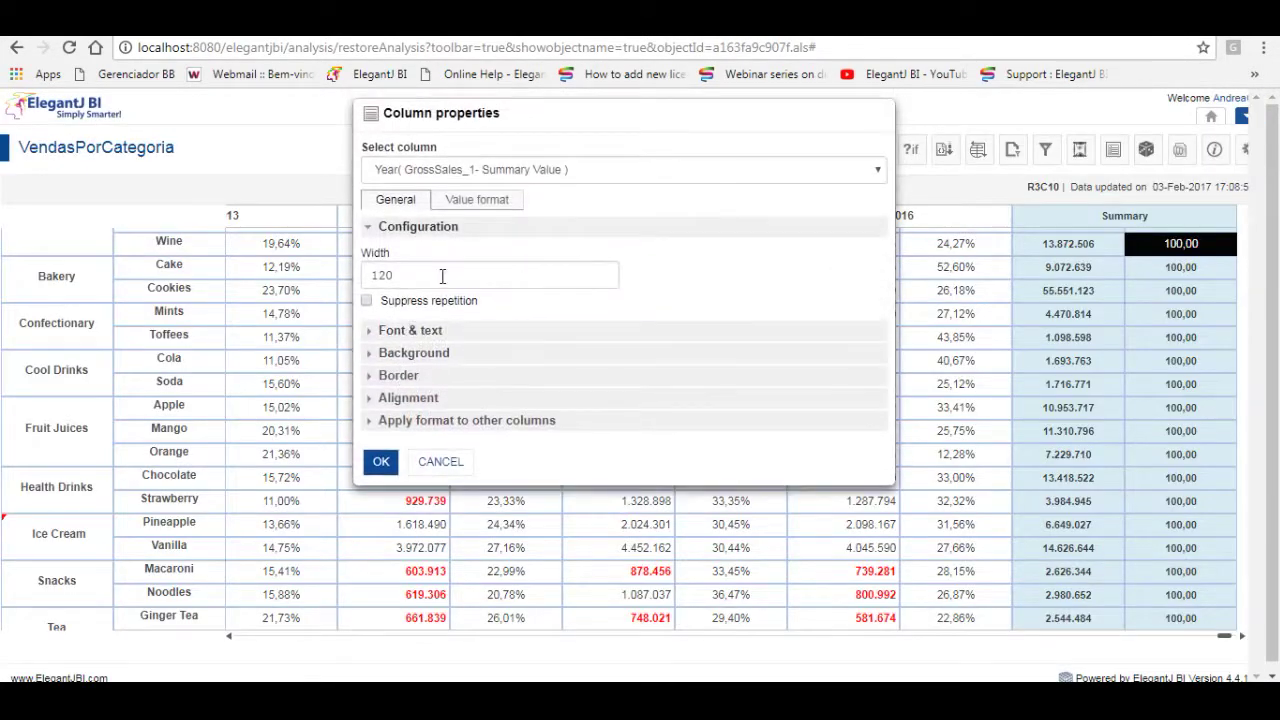
left_click(468, 200)
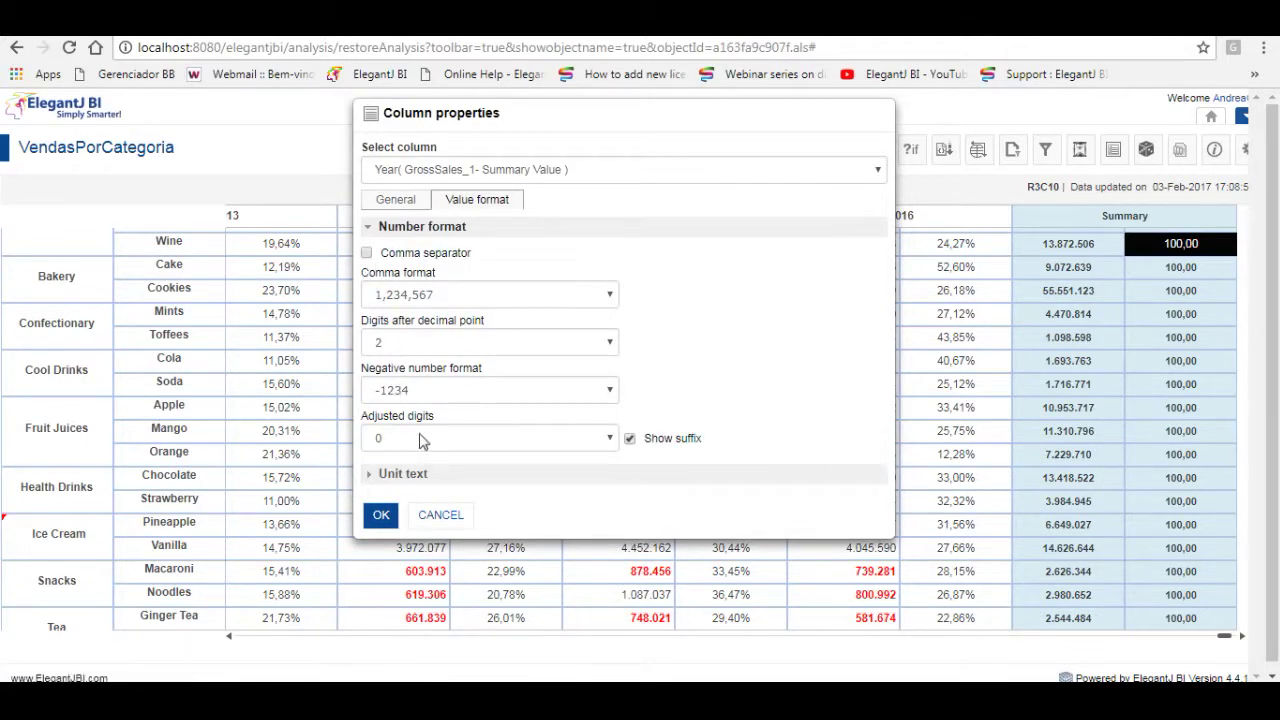
left_click(400, 474)
left_click(420, 297)
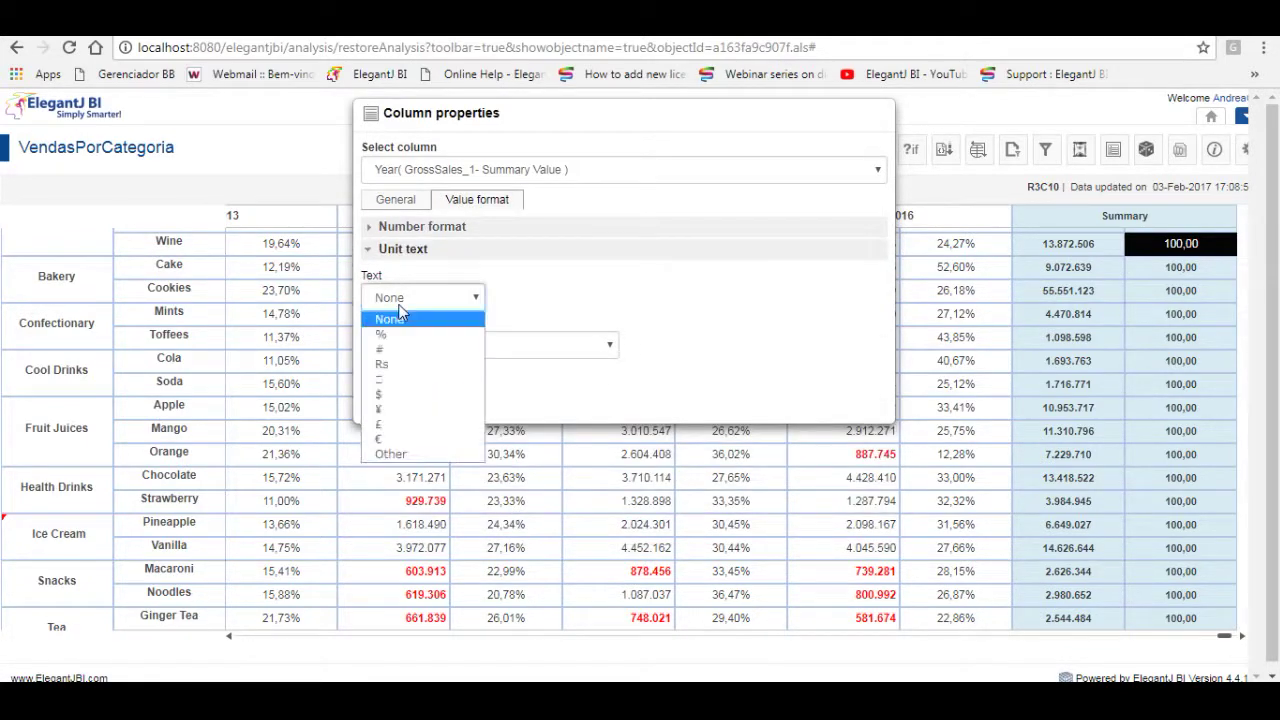
left_click(397, 334)
left_click(419, 350)
left_click(412, 382)
left_click(383, 402)
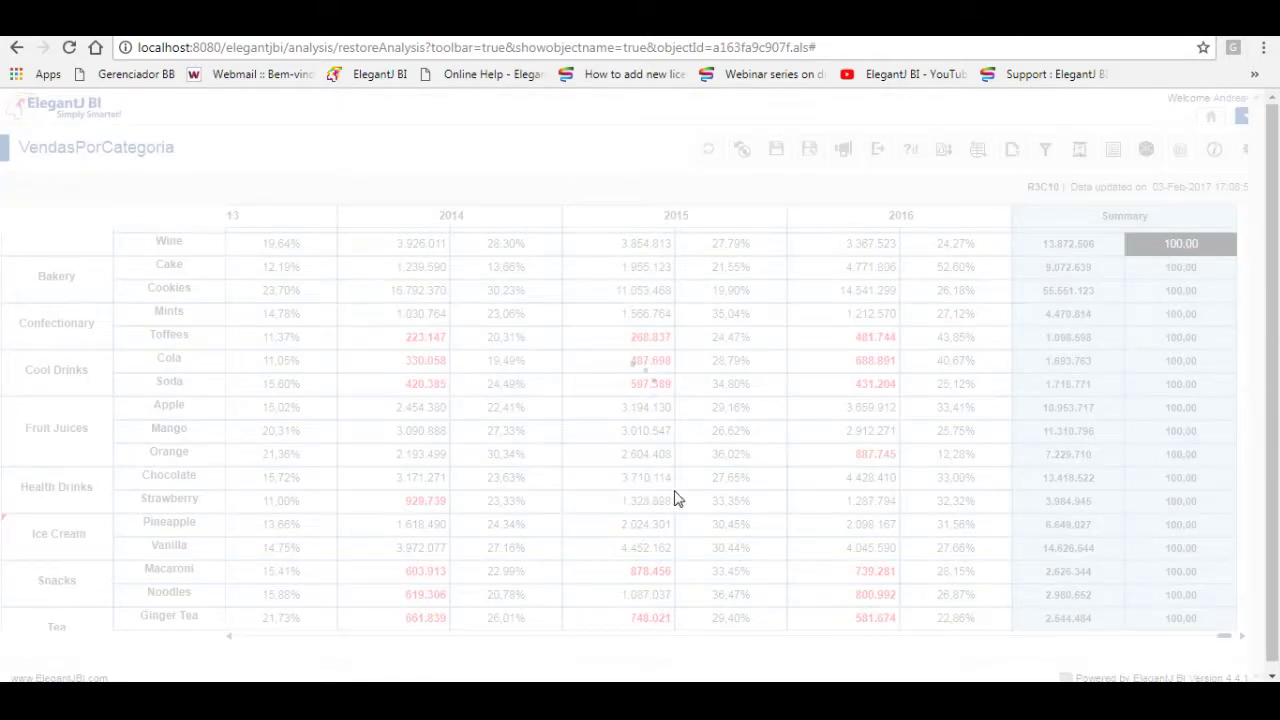
left_click(1228, 634)
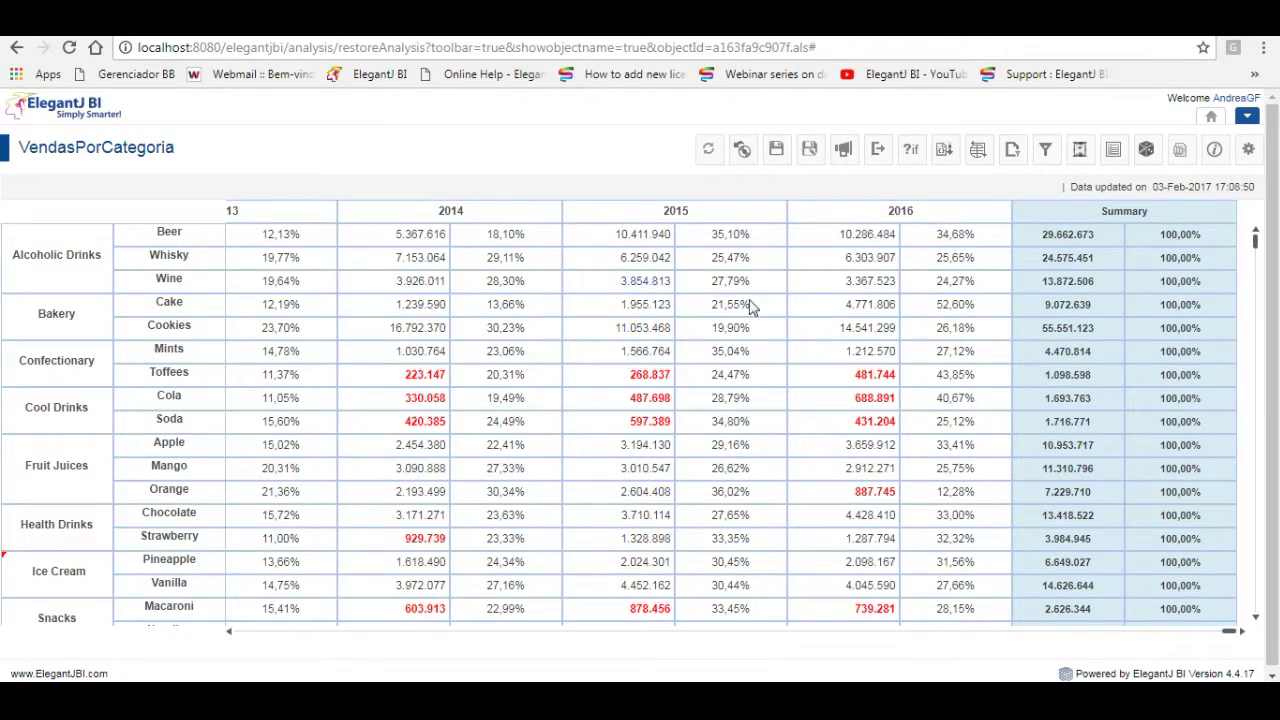
Add a summary row within each product category using Sum for GrossSales and None for GrossSales_1
mouse_move(641, 390)
right_click(153, 290)
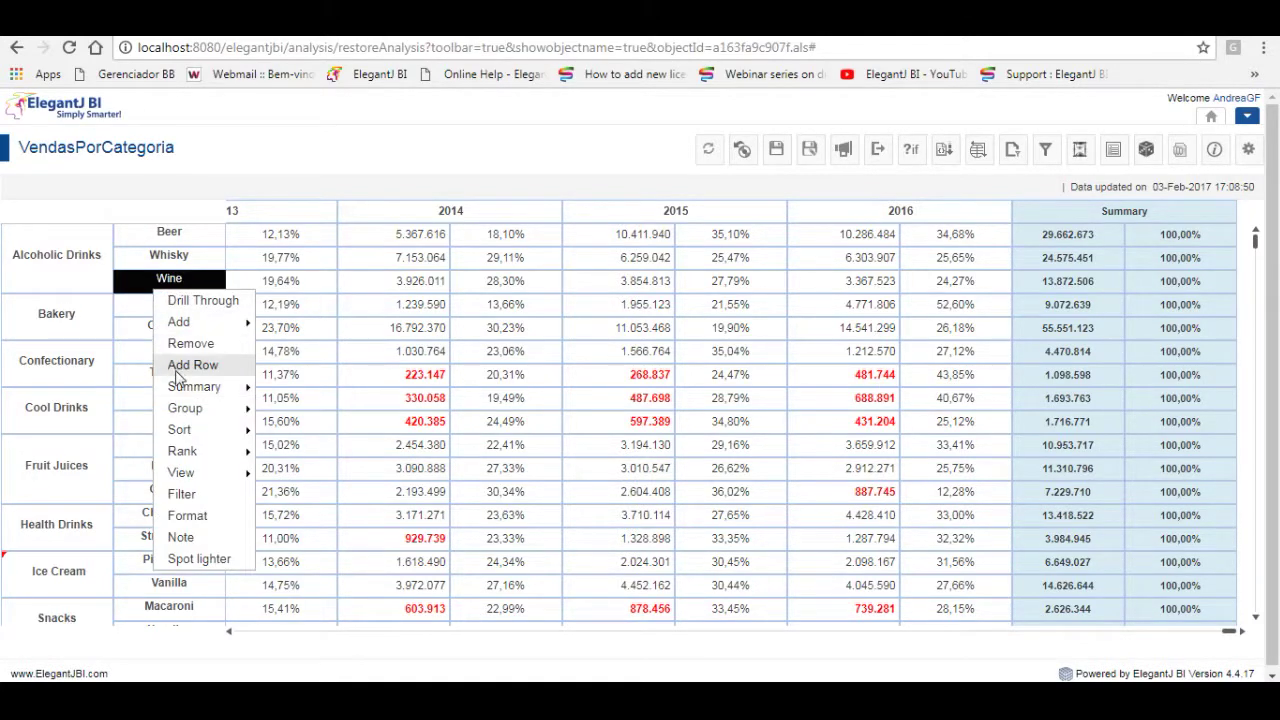
mouse_move(184, 397)
left_click(284, 397)
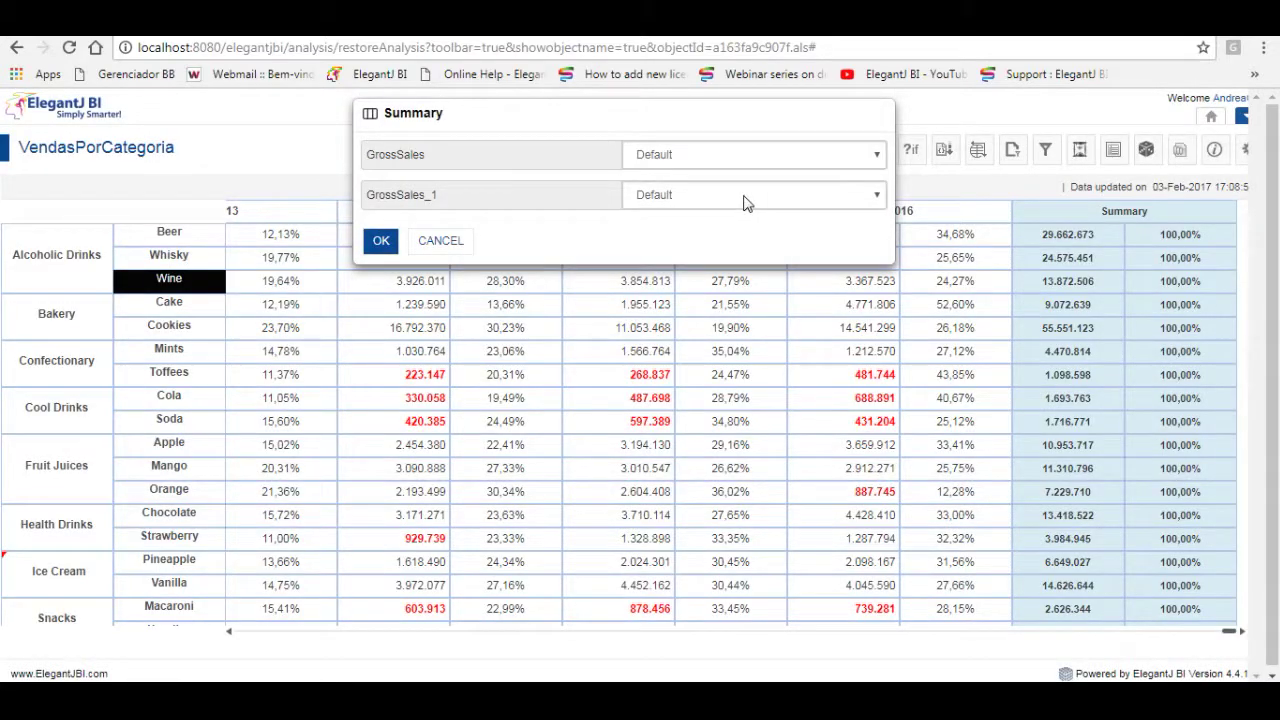
left_click(743, 198)
left_click(743, 198)
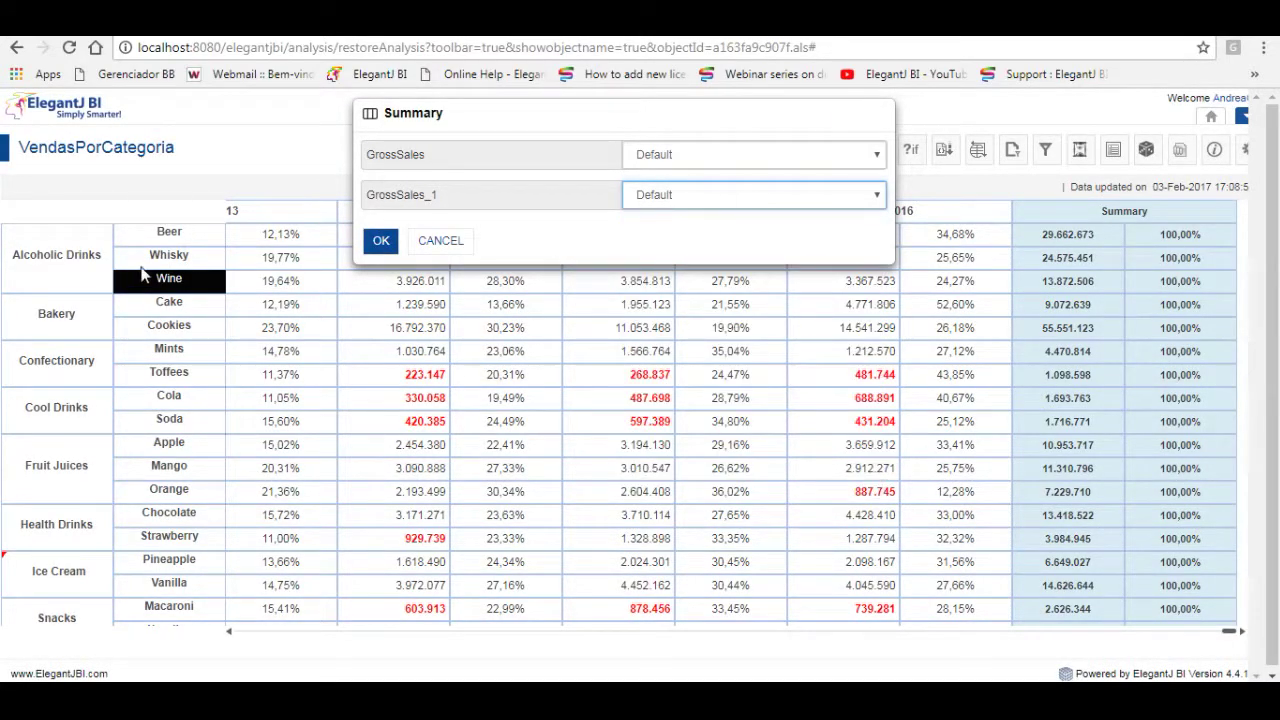
left_click(688, 163)
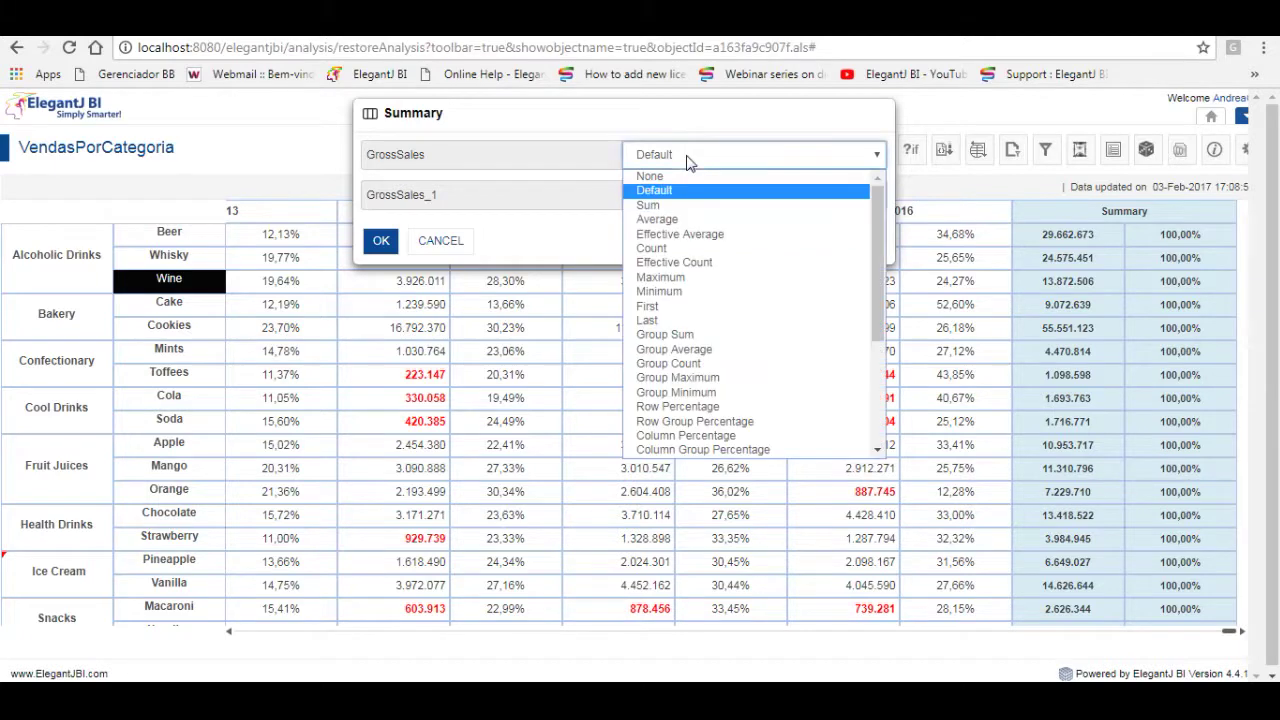
left_click(684, 207)
left_click(710, 204)
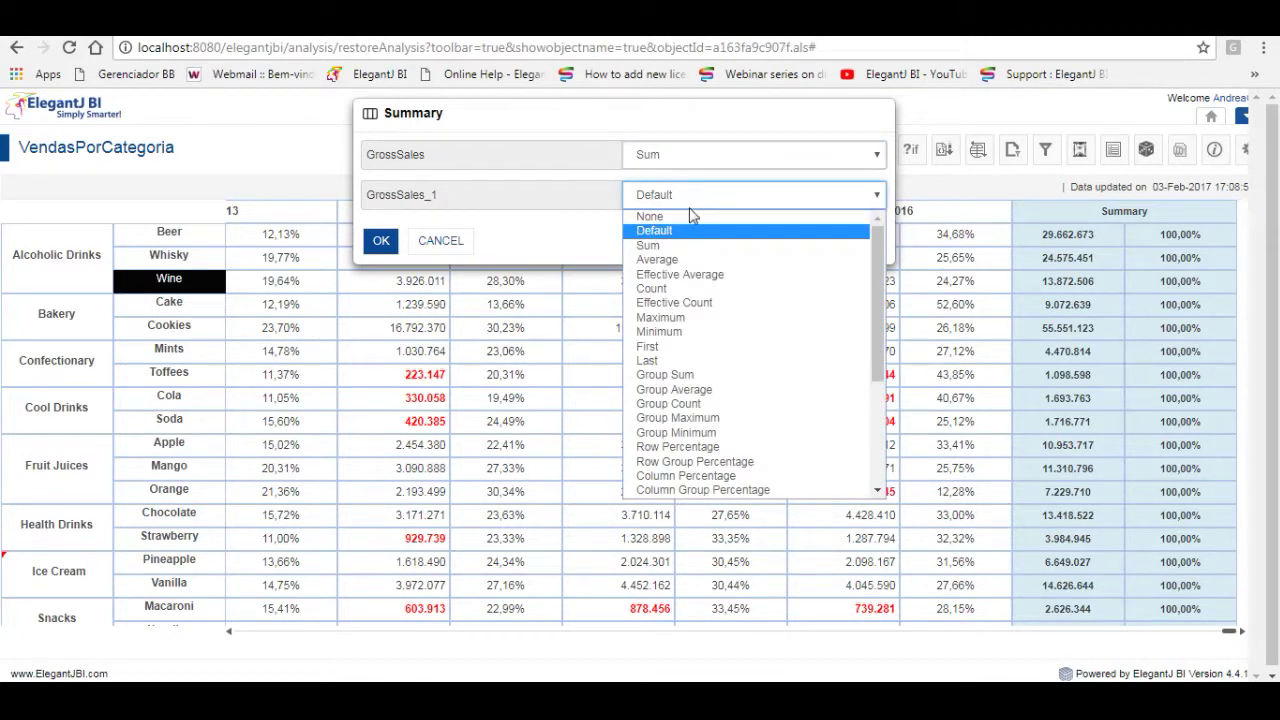
left_click(649, 216)
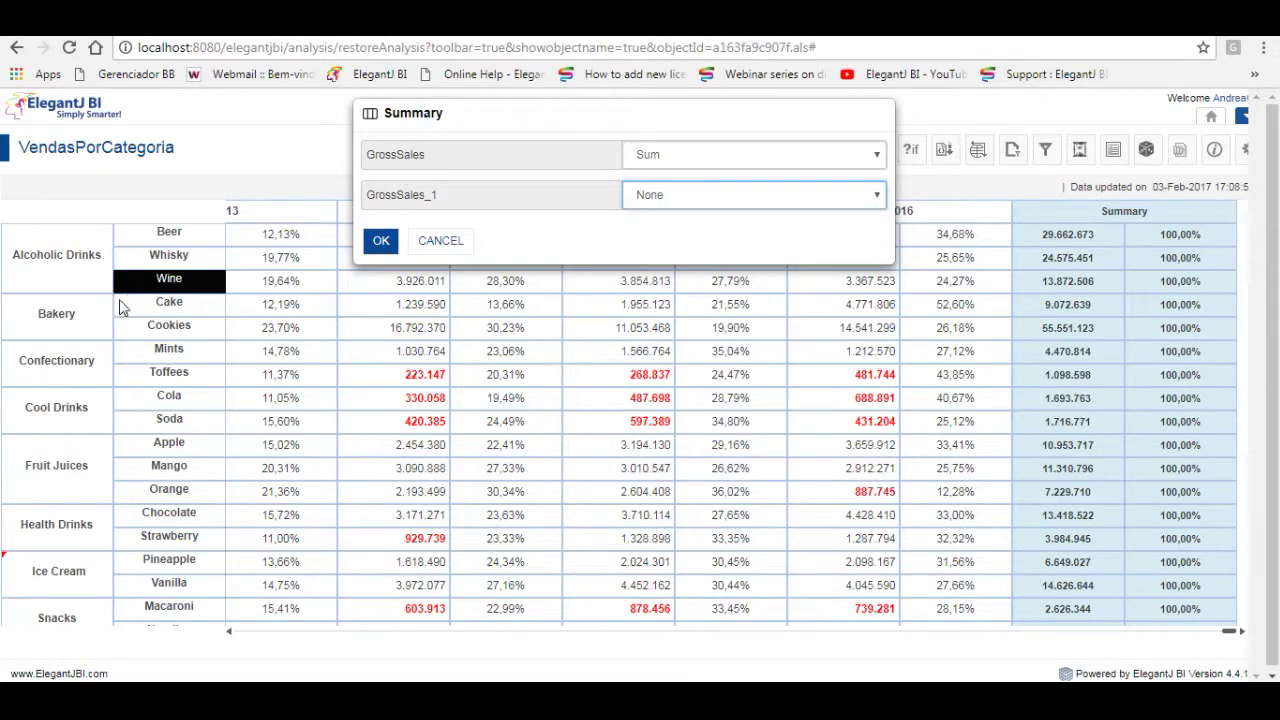
left_click(378, 242)
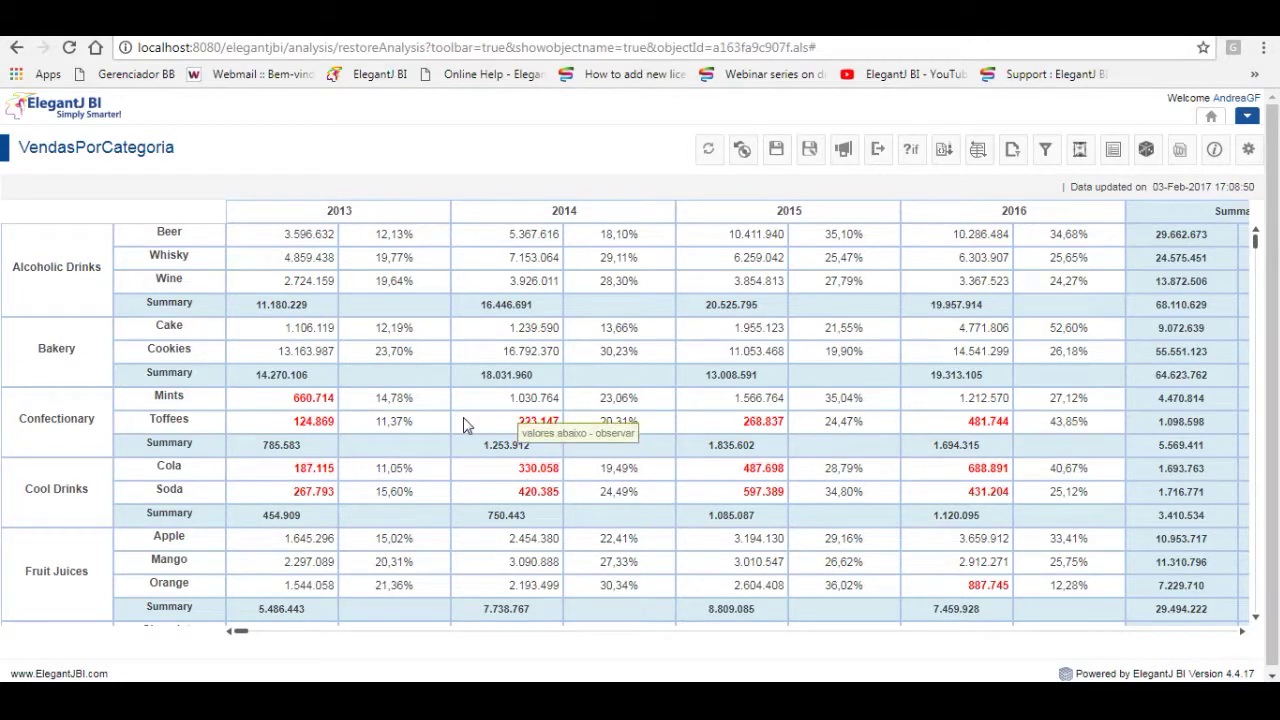
scroll(463, 417, "down", 3)
scroll(463, 425, "down", 1)
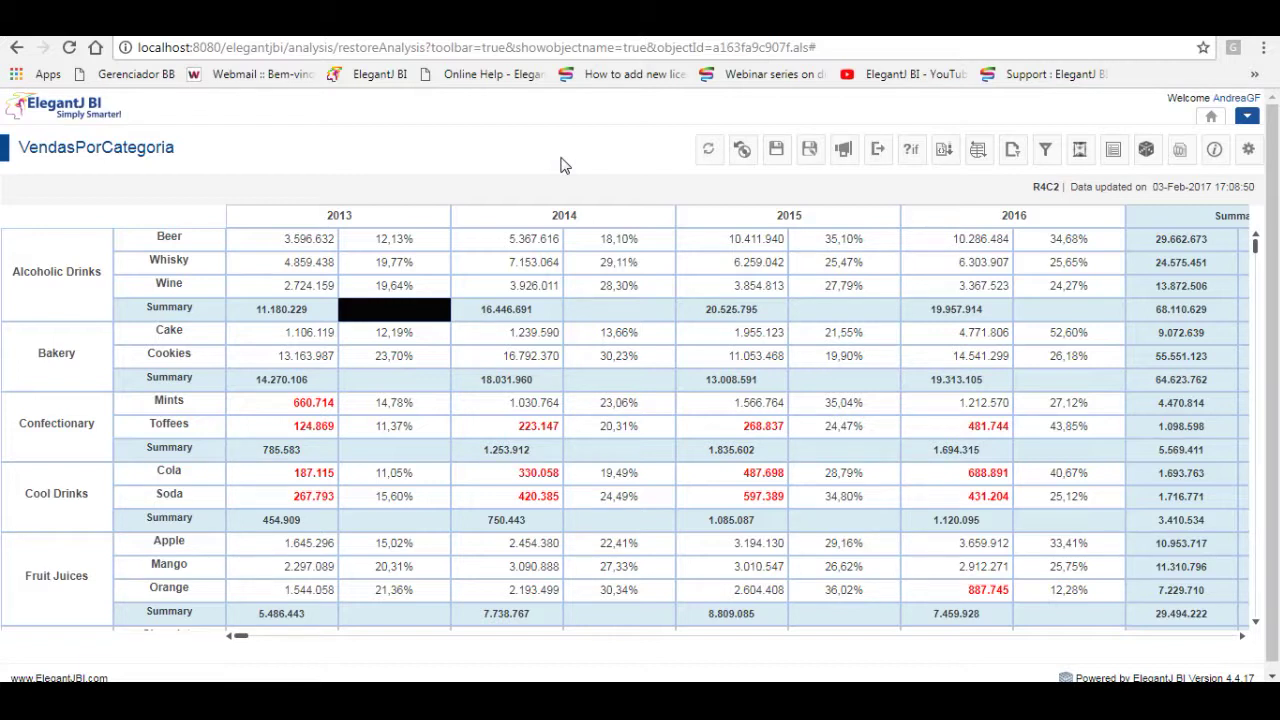
Restore the VendasPorCategoria analysis to its original saved layout
left_click(742, 149)
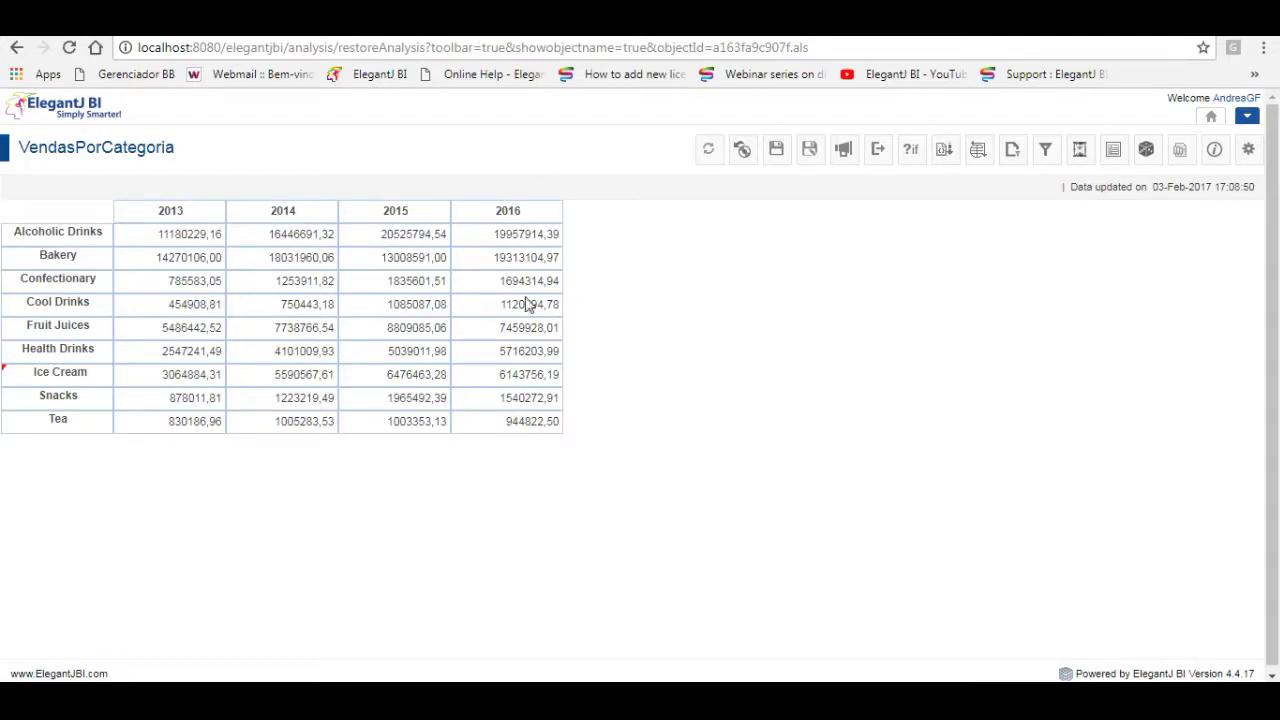
left_click(709, 152)
Examine the analysis's publishing options and available export formats without publishing or exporting anything
left_click(845, 152)
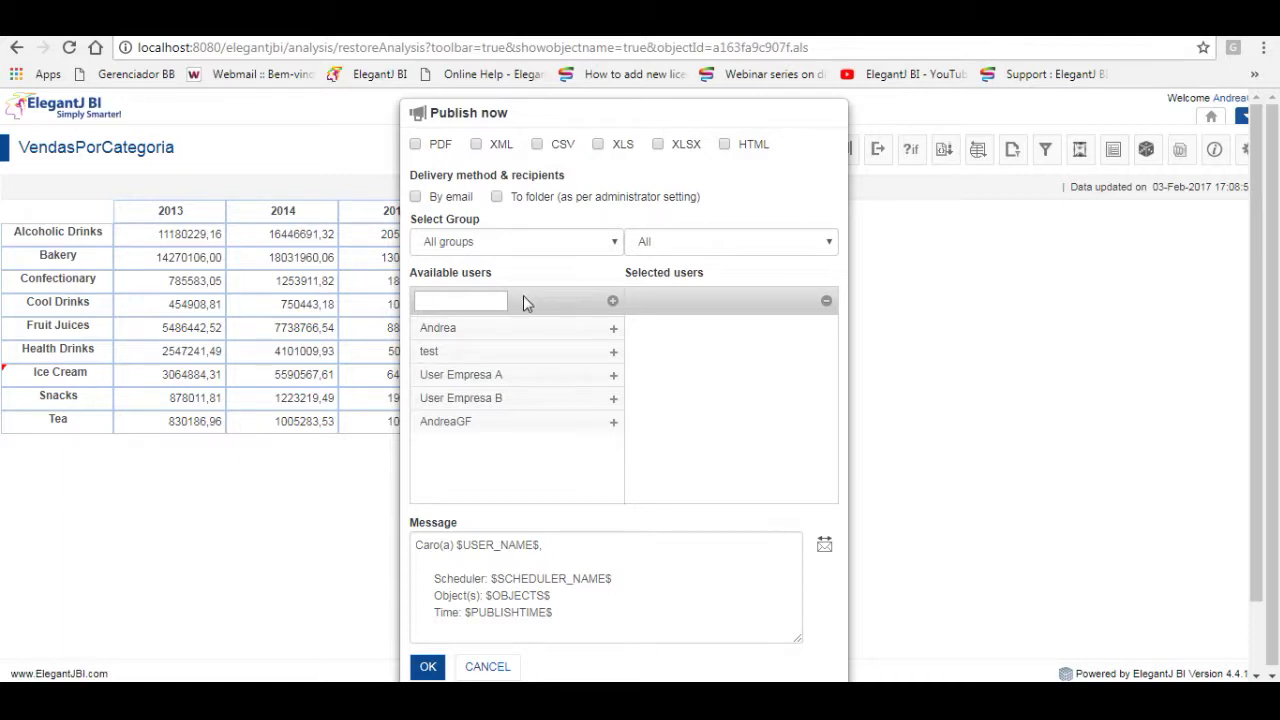
left_click(477, 669)
left_click(875, 152)
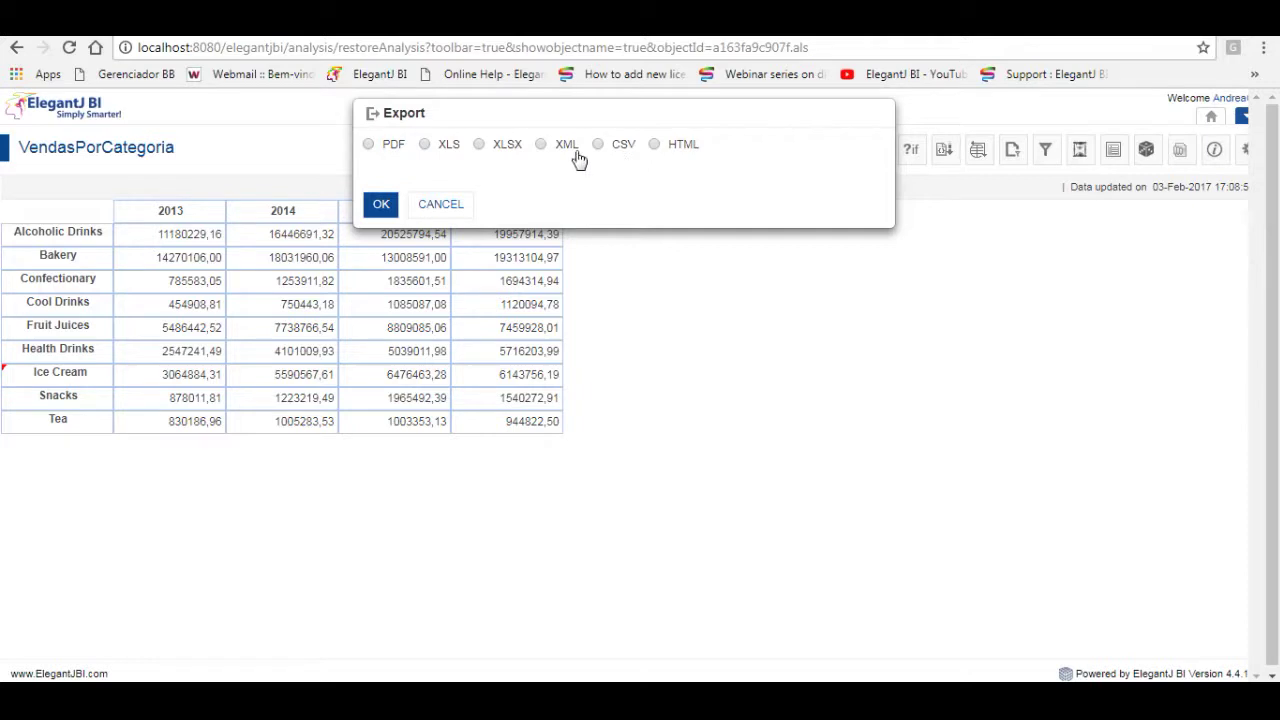
left_click(440, 205)
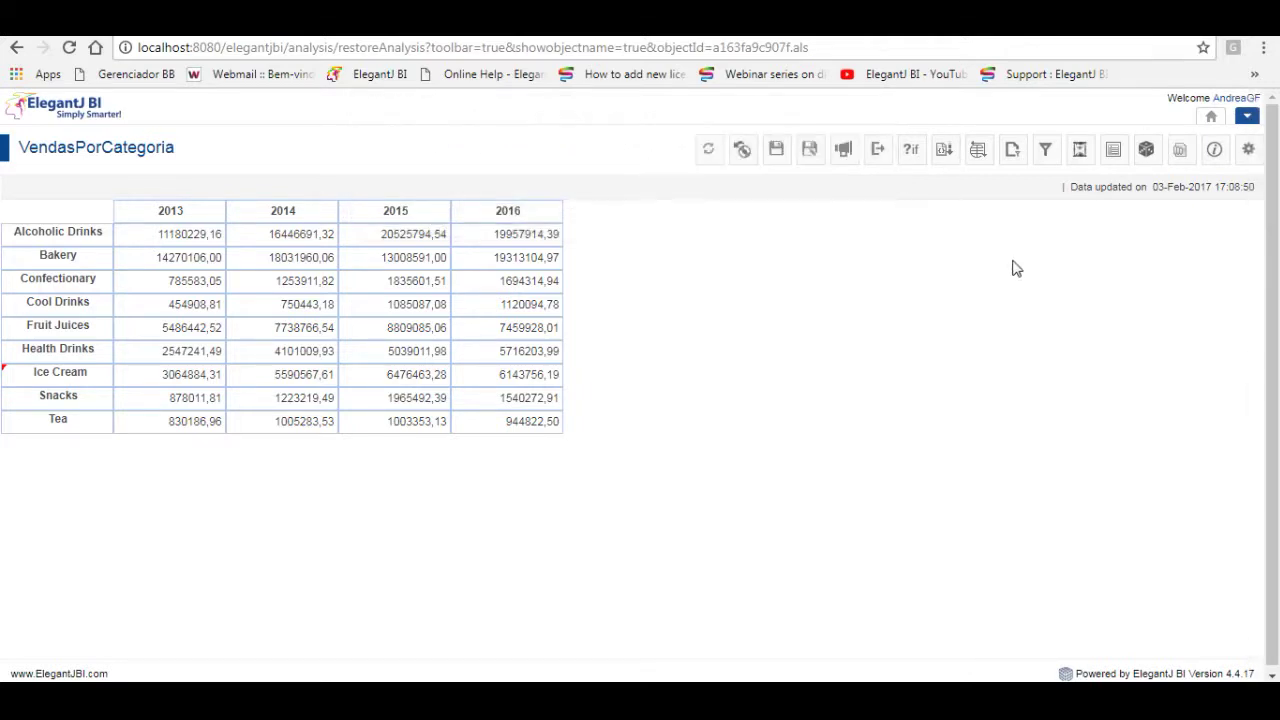
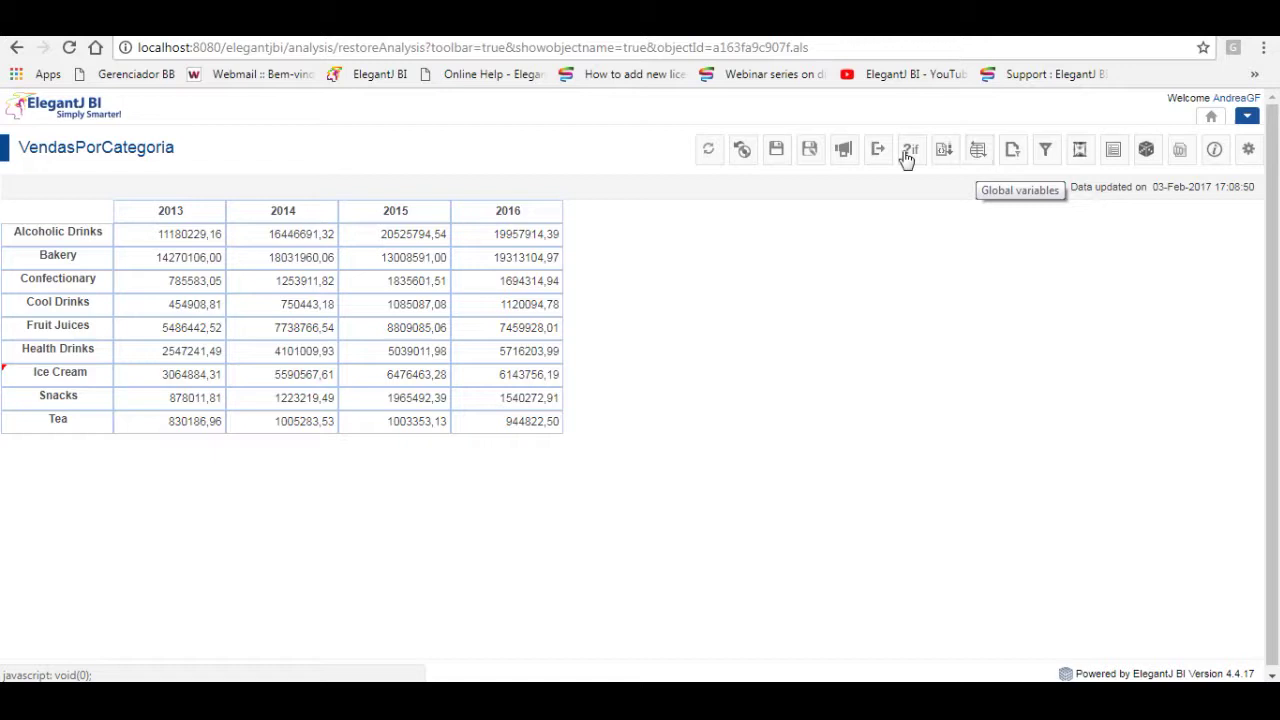
Show the page filter area and add State from the Area dimension as a Page field in the Outliner
left_click(1013, 155)
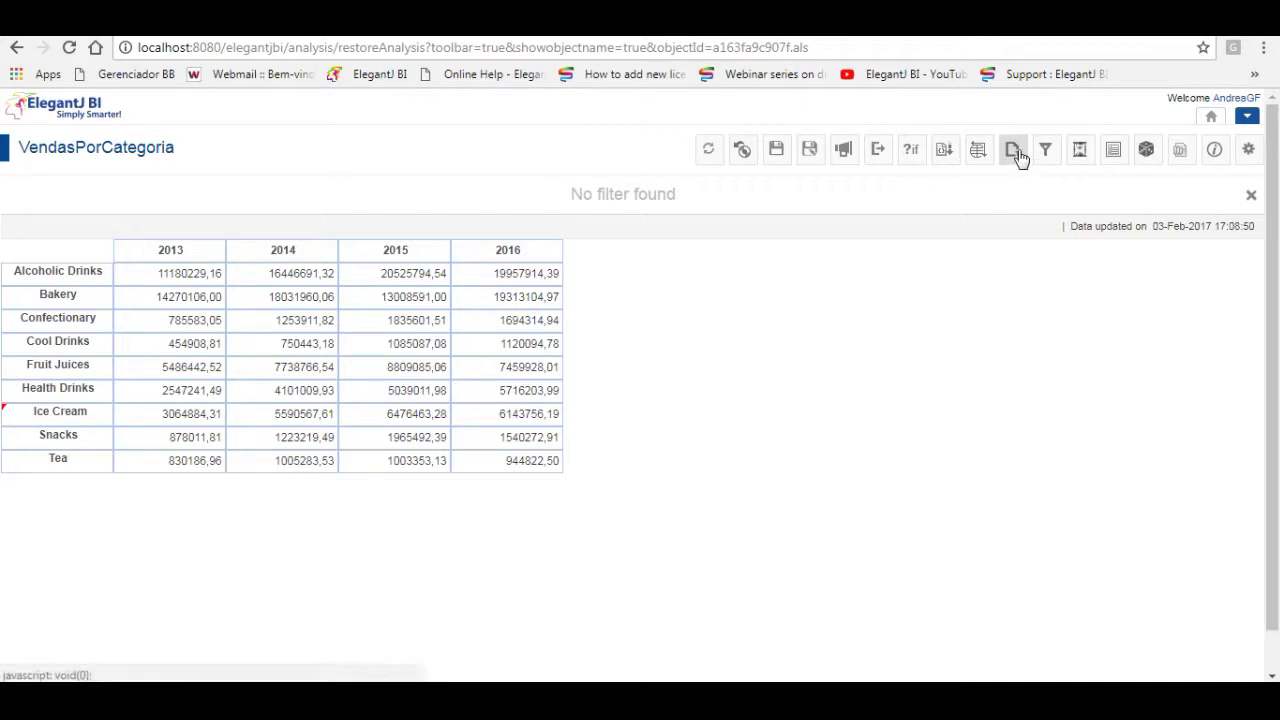
left_click(1112, 152)
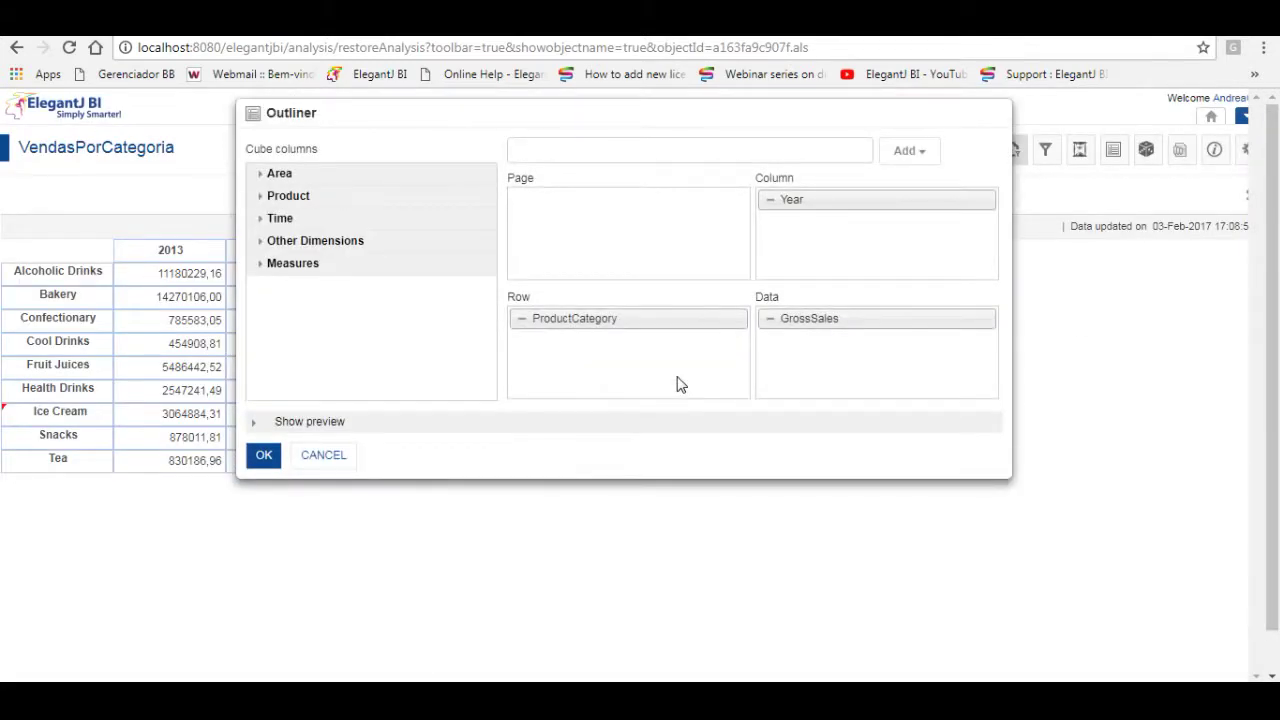
left_click(262, 243)
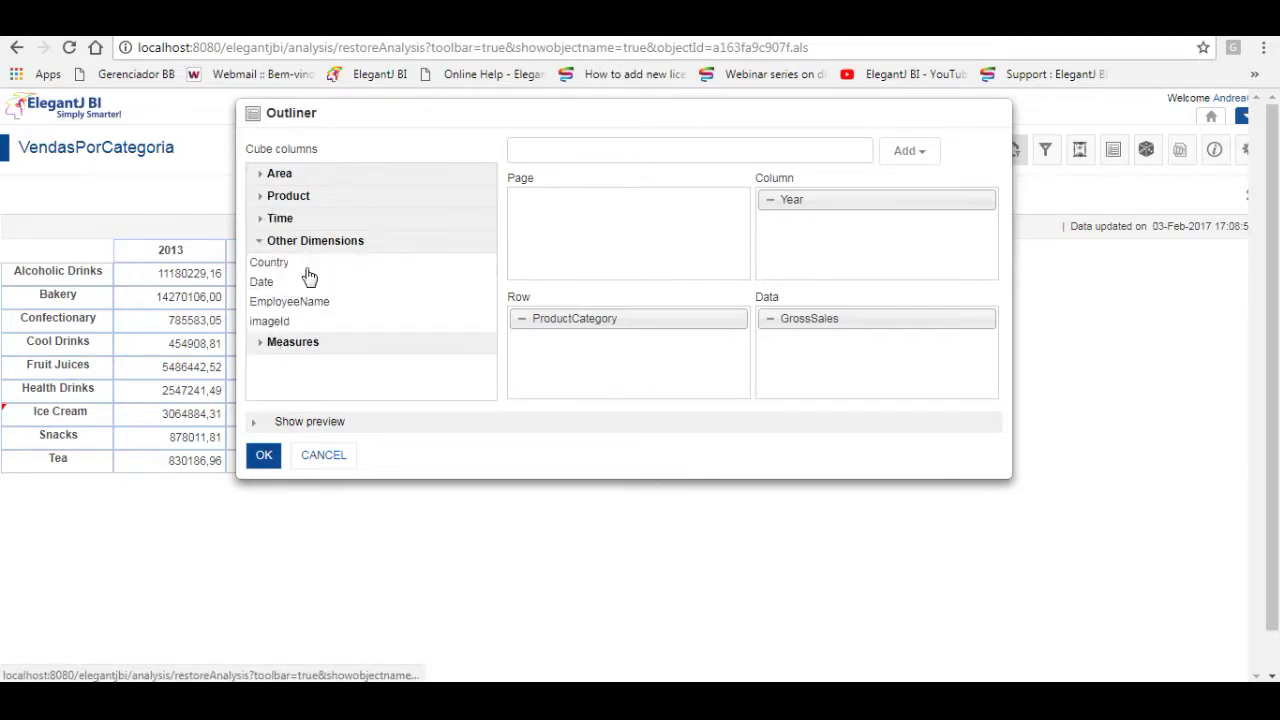
left_click(262, 174)
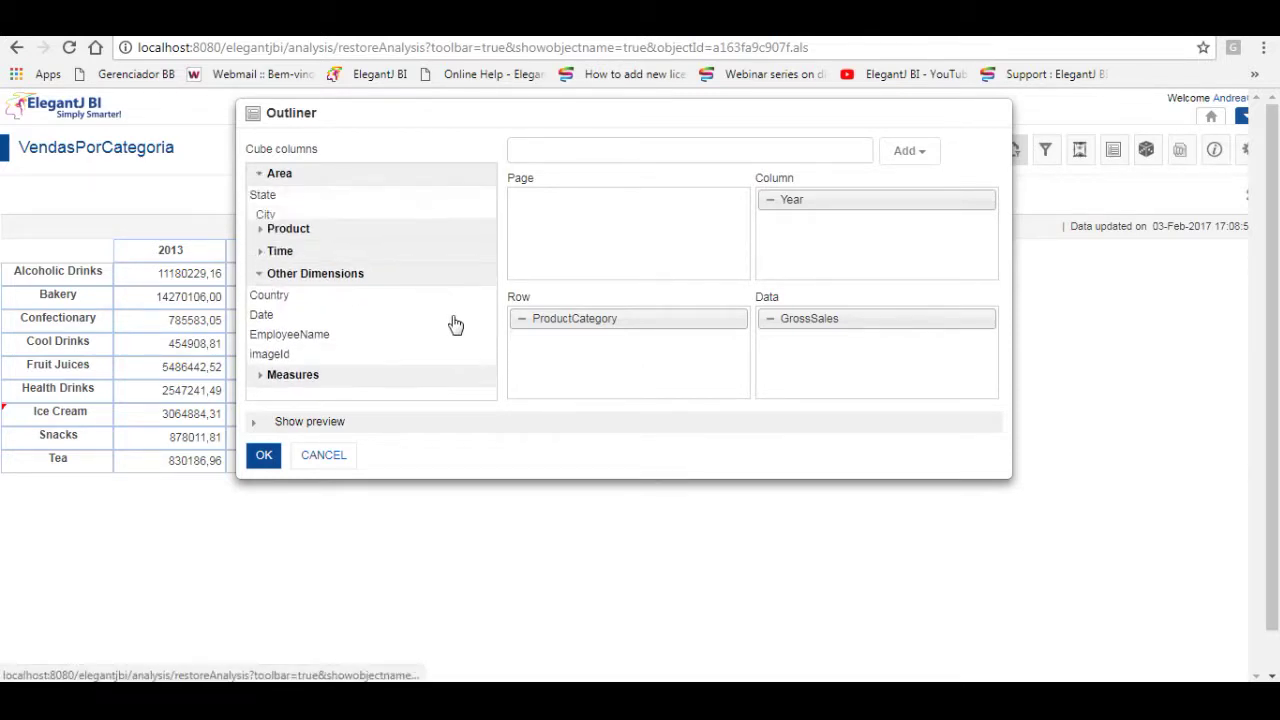
left_click_drag(266, 195, 582, 205)
left_click(263, 456)
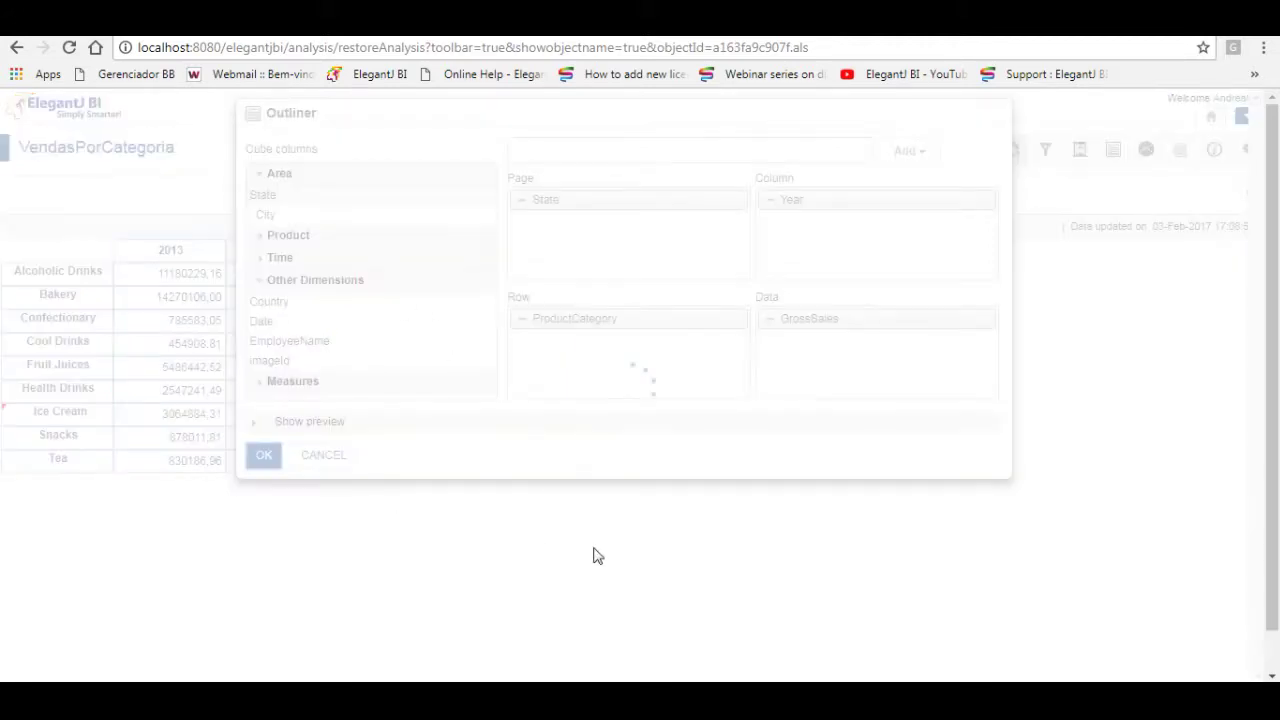
Filter the analysis by the state Arizona and clear the State selection again
left_click(124, 201)
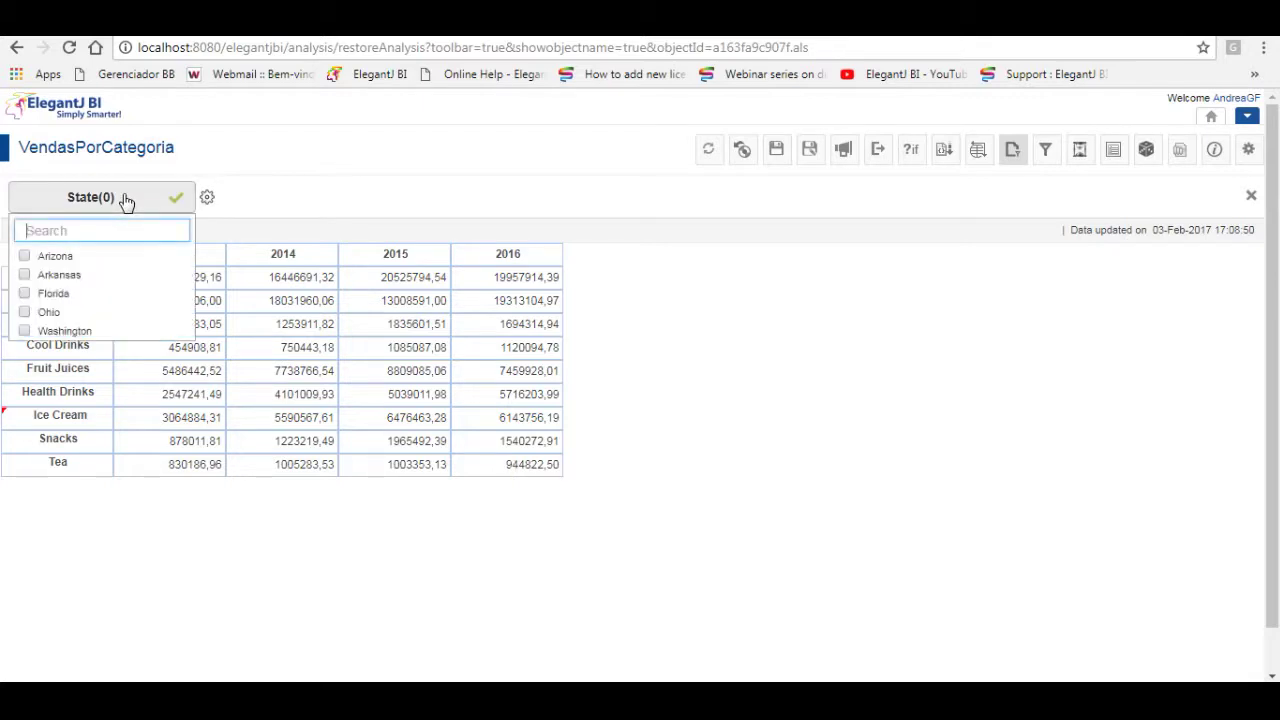
left_click(55, 258)
left_click(84, 203)
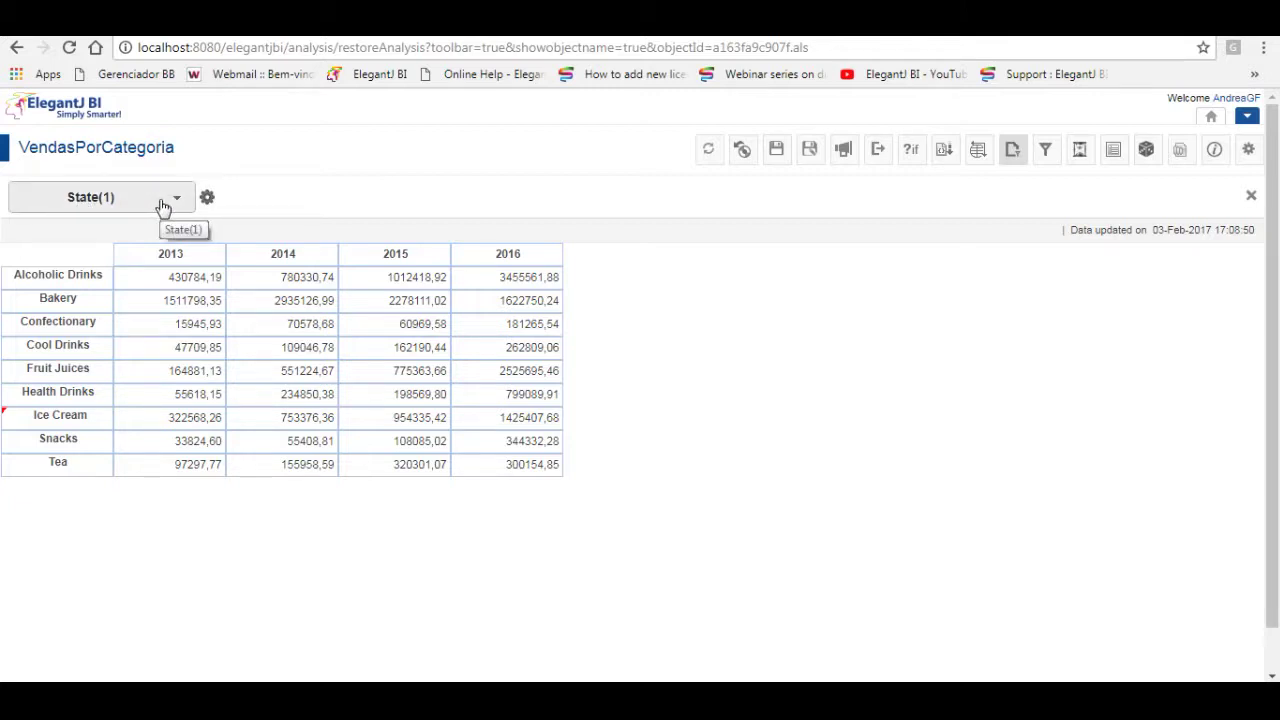
left_click(126, 204)
left_click(24, 258)
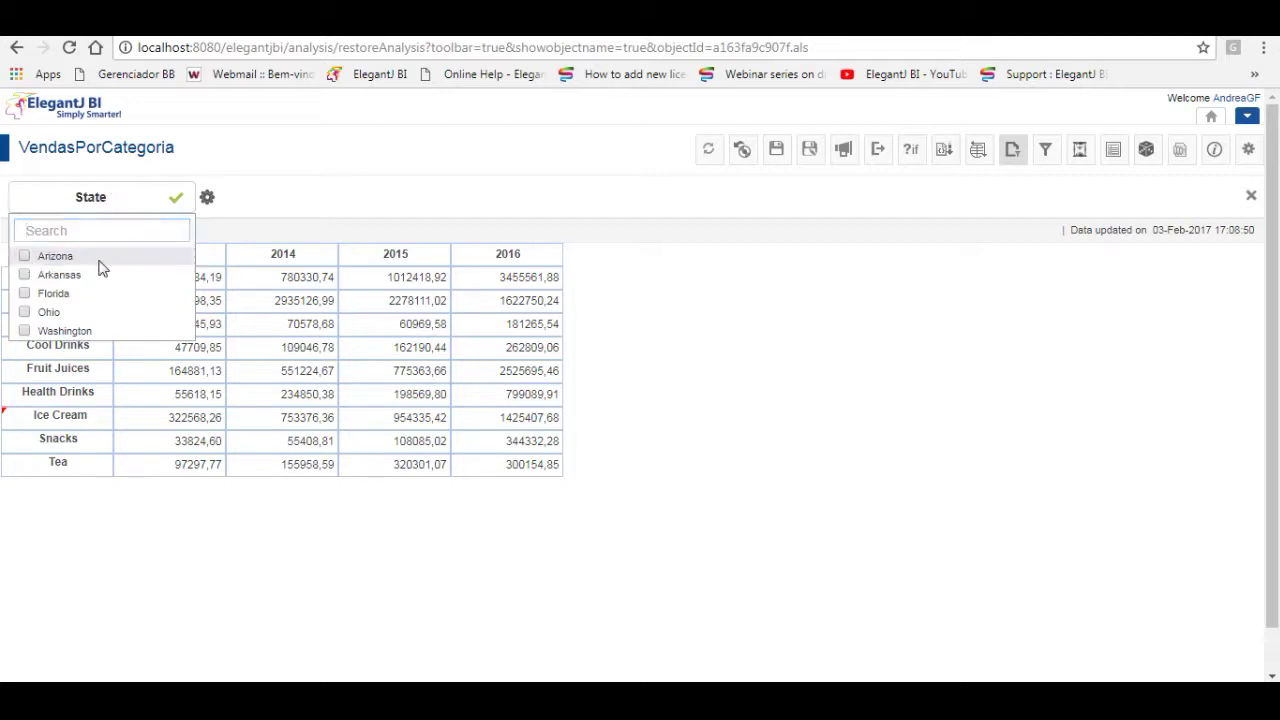
left_click(207, 205)
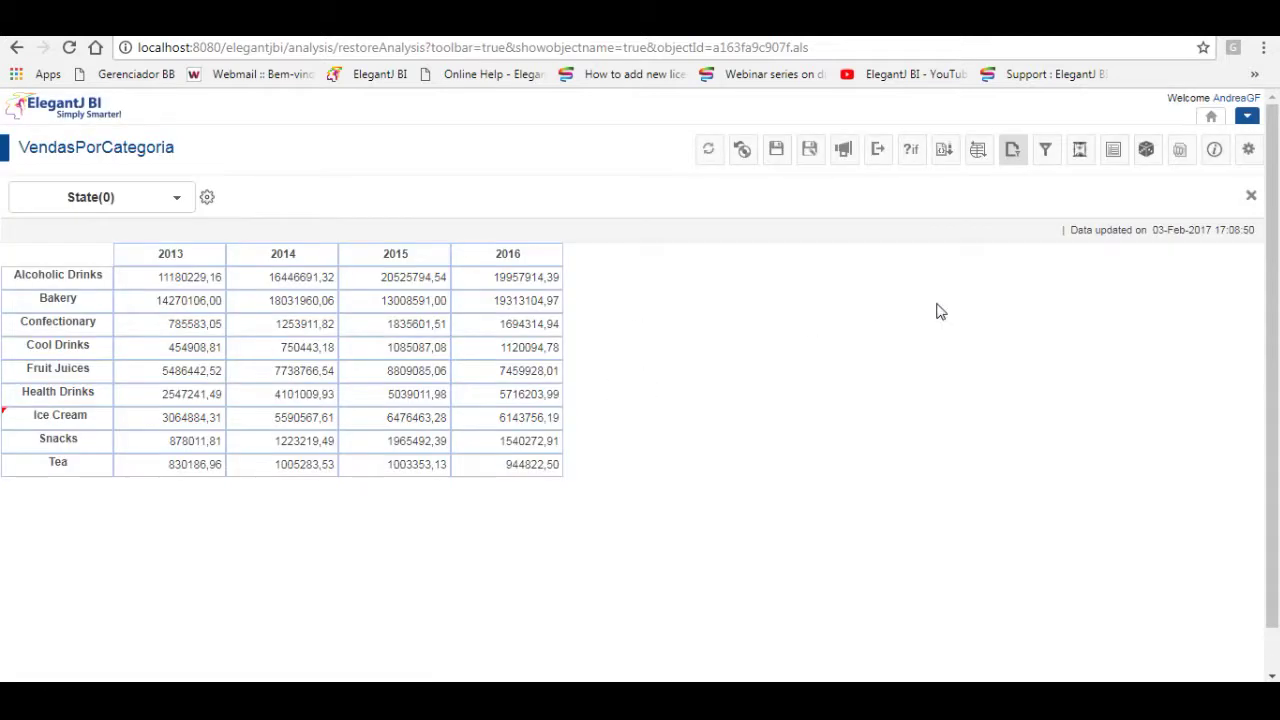
Examine the list of saved filters and the commands available for the Health Drinks row
left_click(1045, 155)
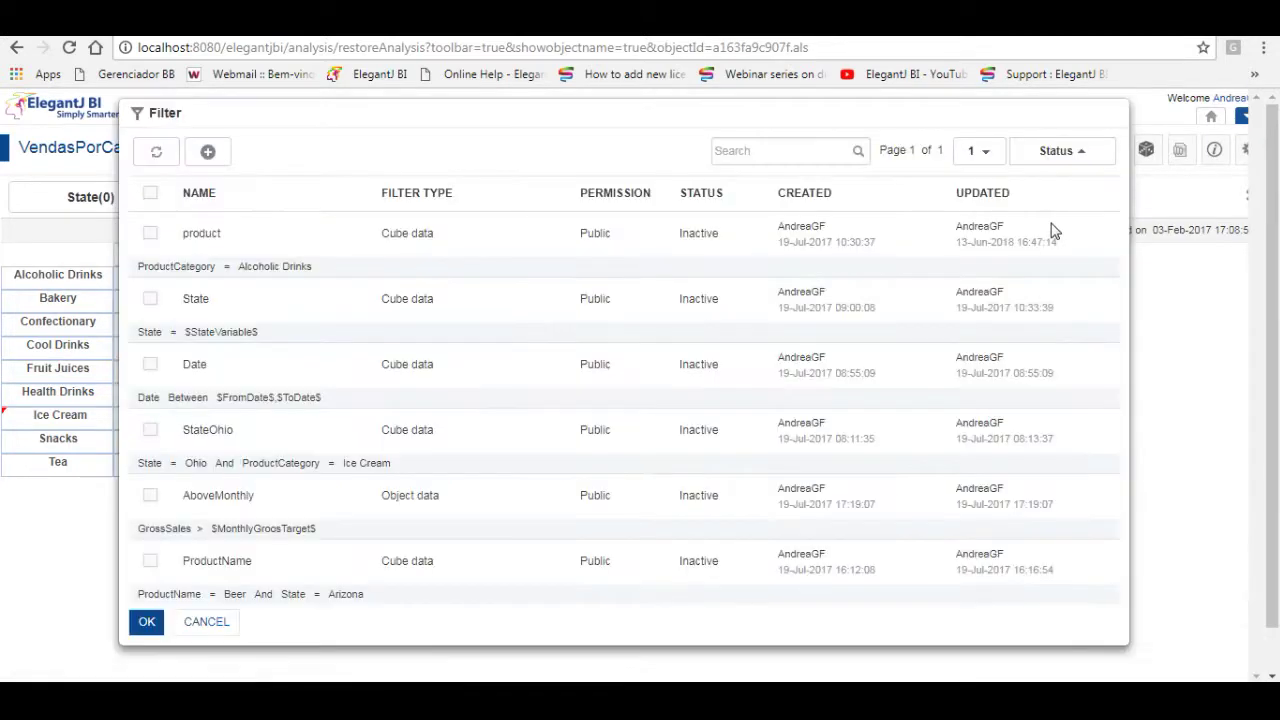
left_click(206, 621)
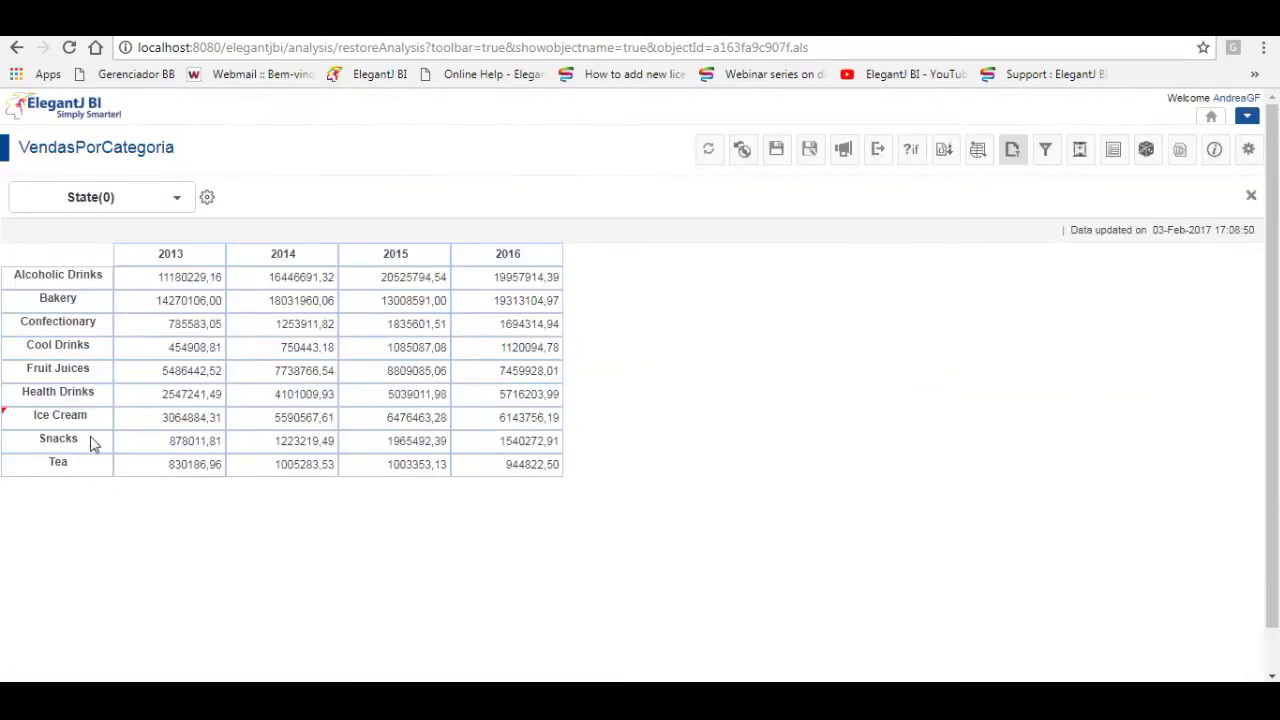
right_click(95, 398)
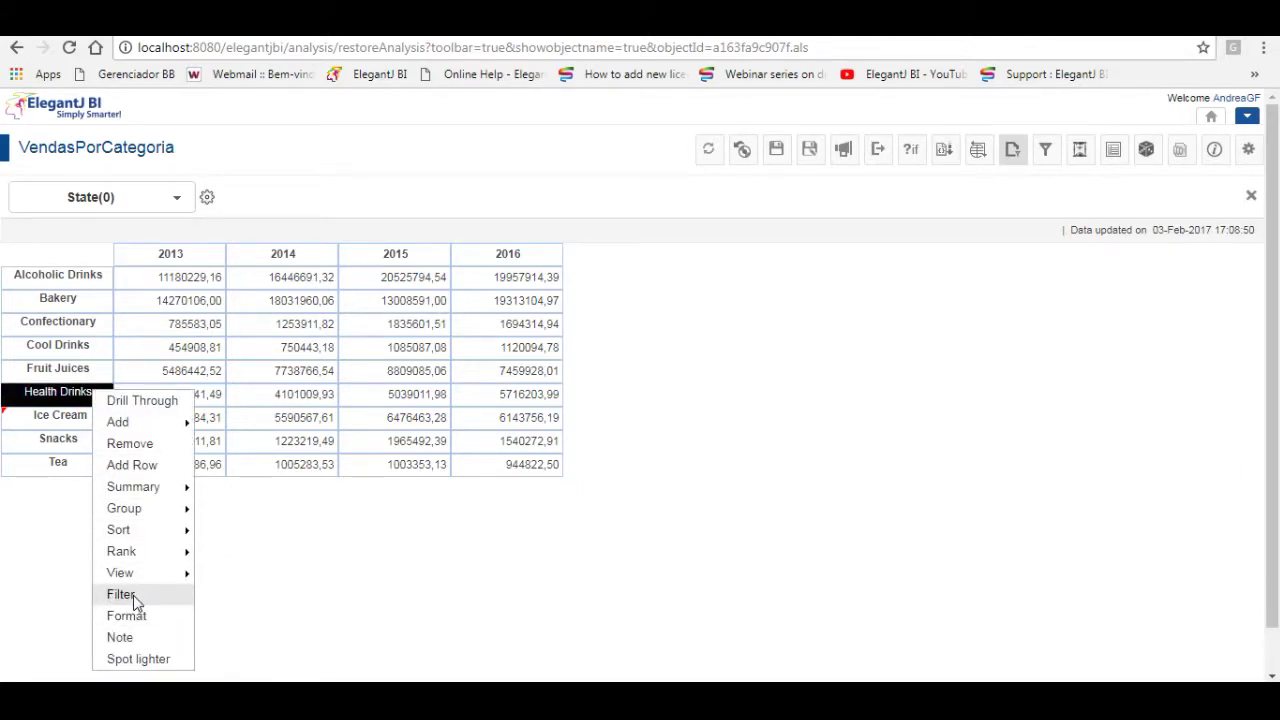
left_click(1048, 155)
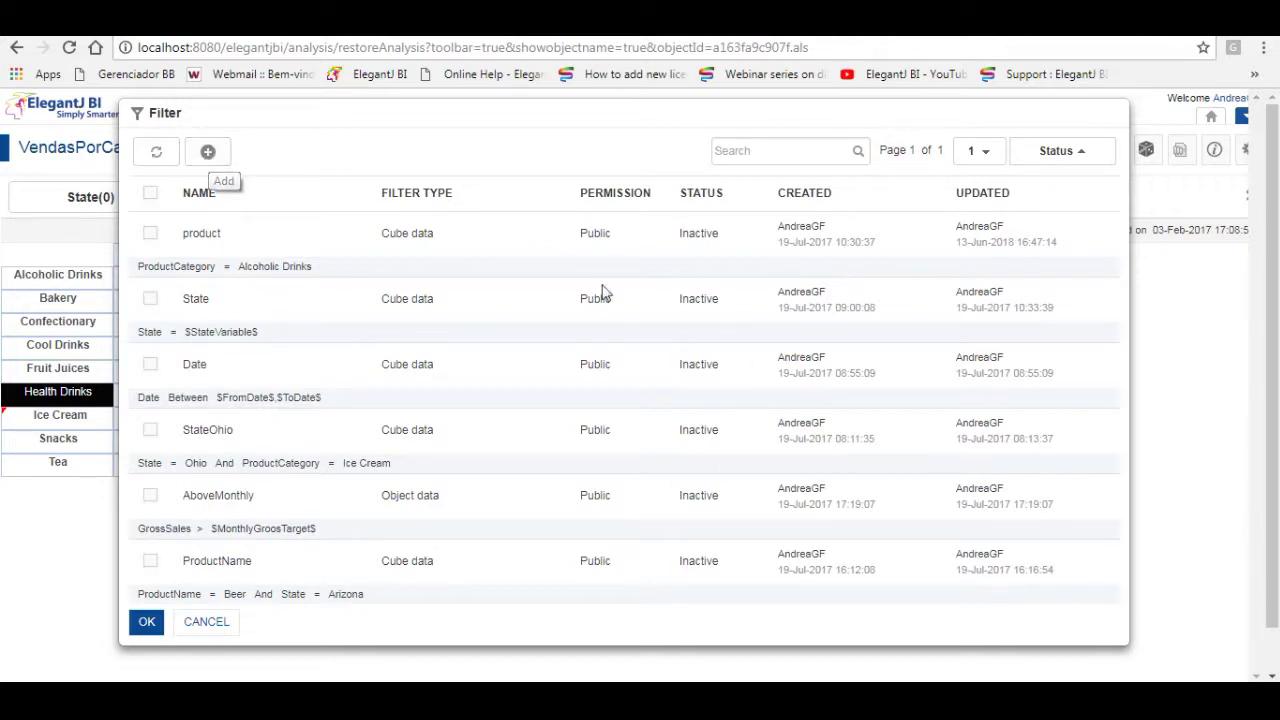
left_click(206, 622)
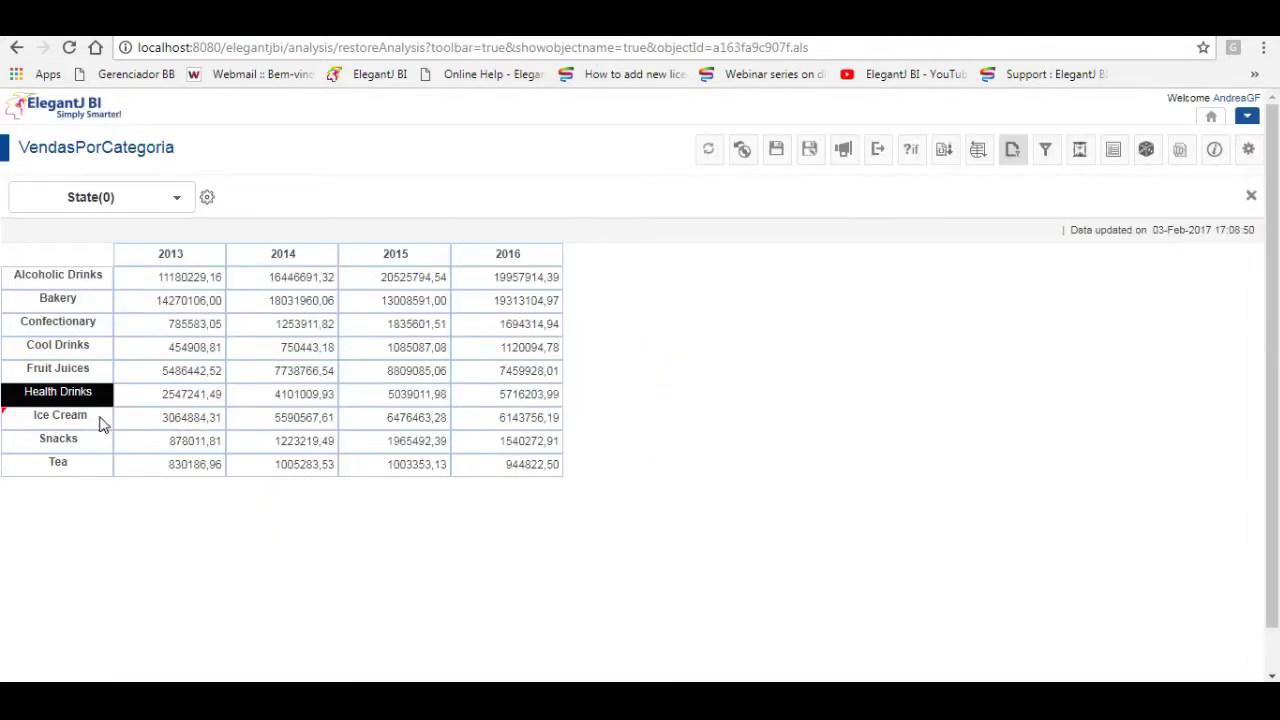
Apply a time series condition on GrossSales by Date for the absolute calendar years 2016 and 2015
left_click(1081, 155)
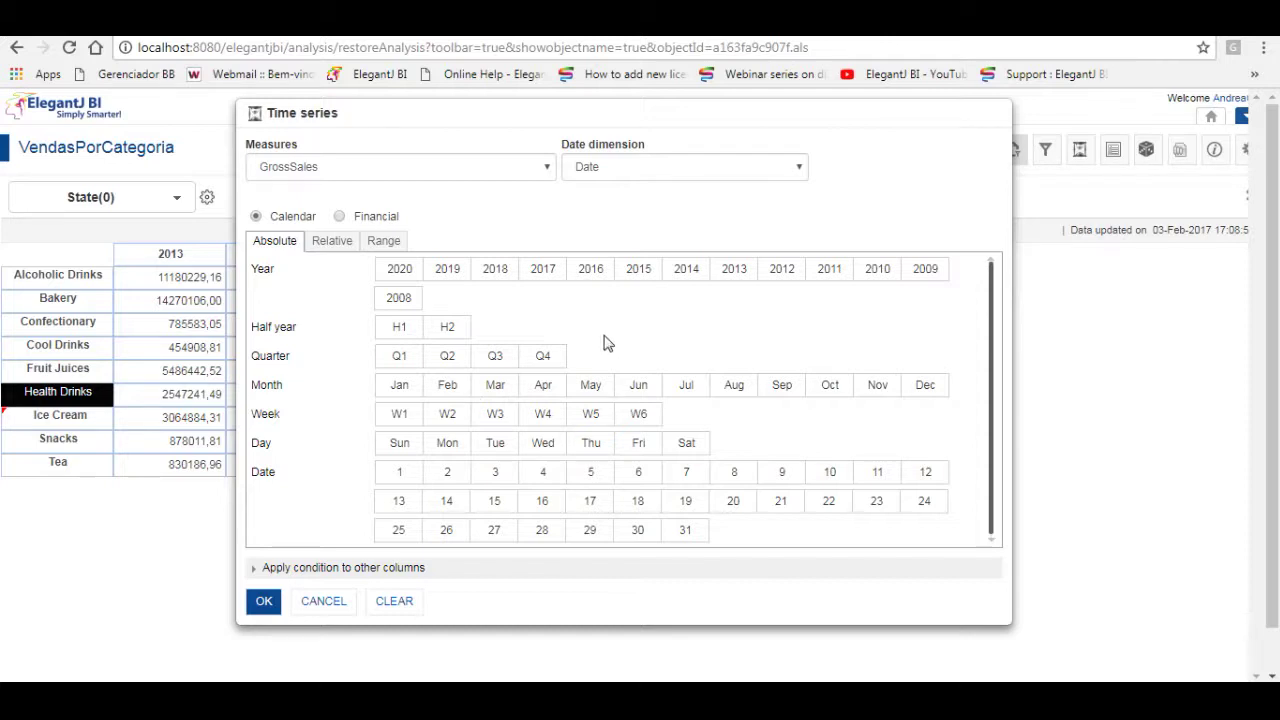
left_click(591, 270)
left_click(638, 270)
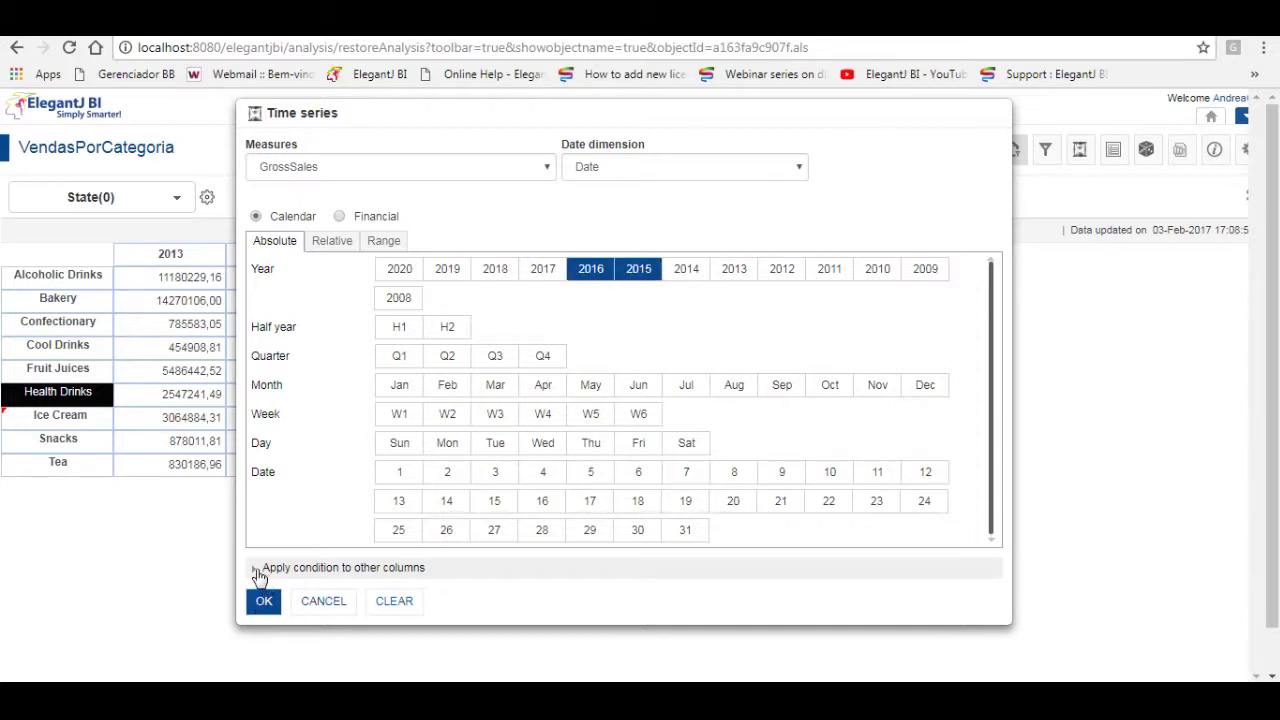
left_click(266, 604)
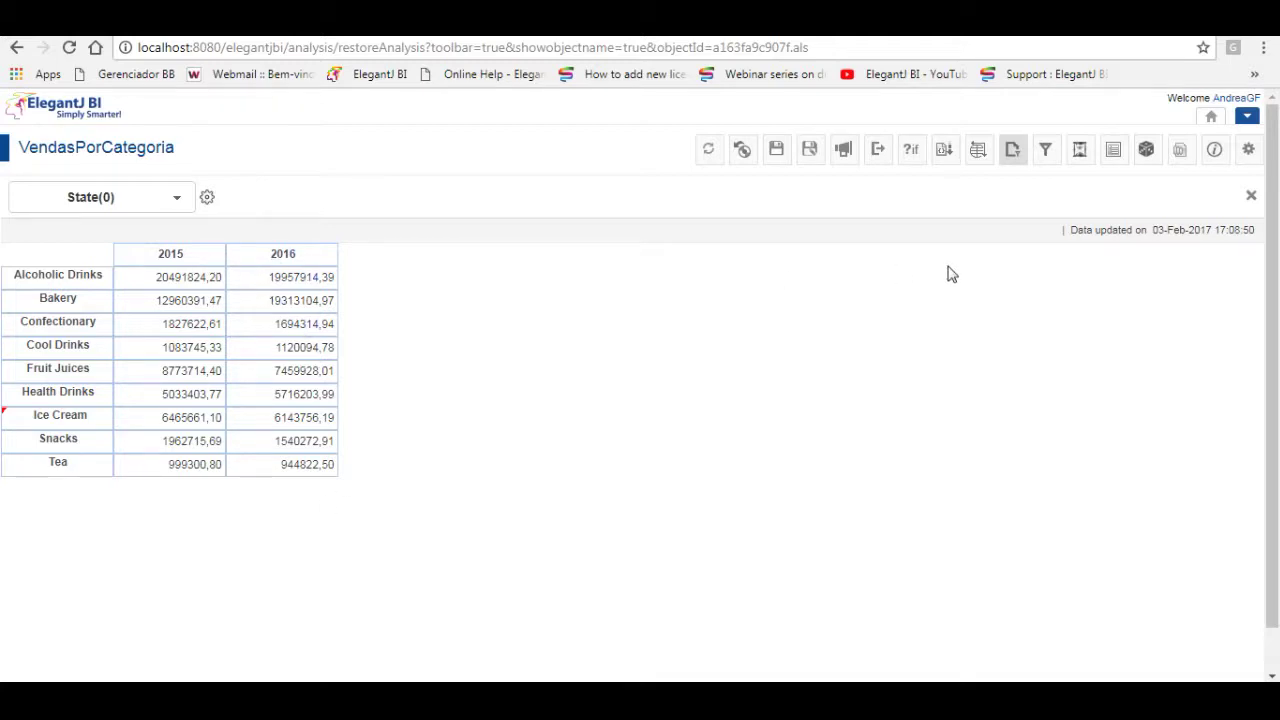
Review the time series settings and the list of saved filters without changing either
left_click(1080, 151)
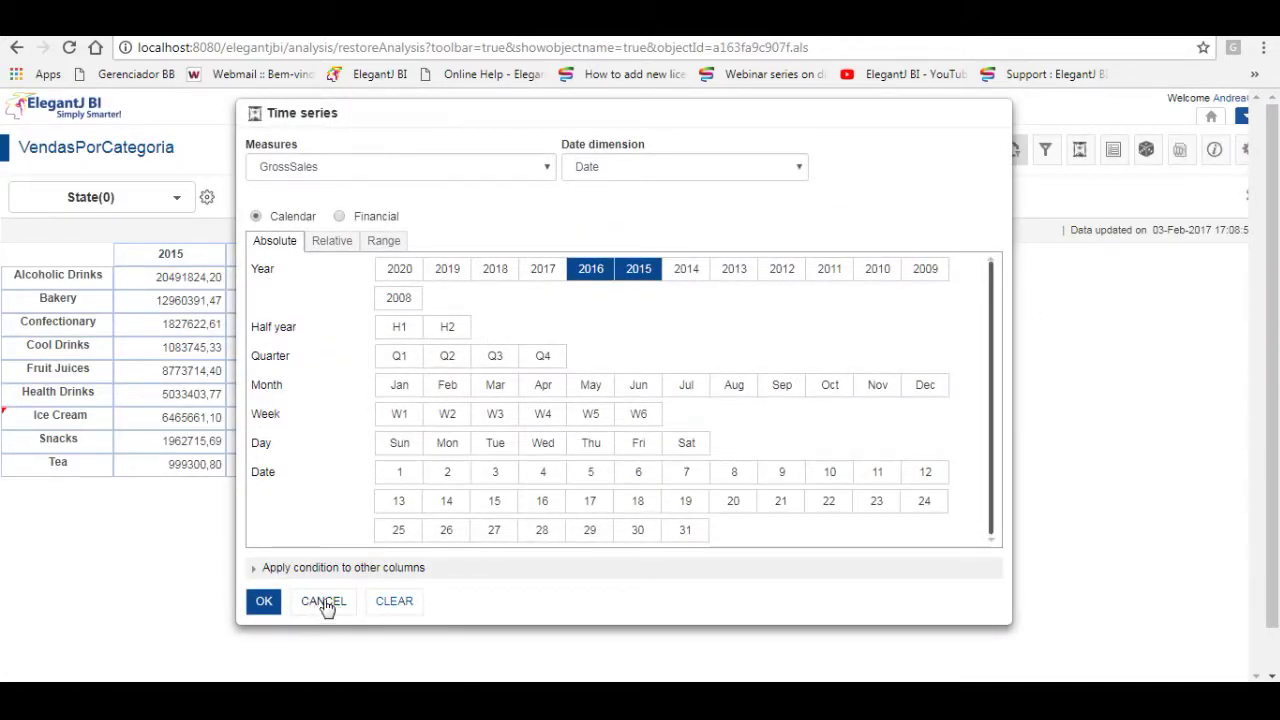
left_click(324, 604)
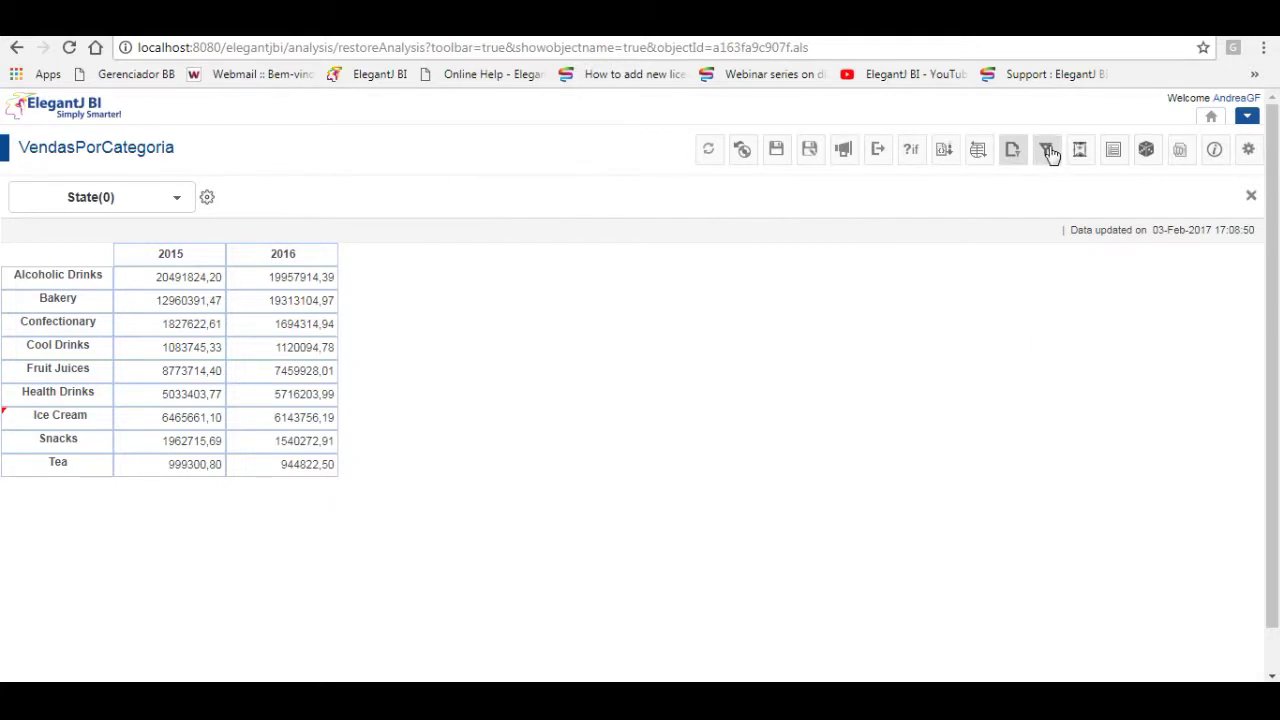
left_click(1051, 151)
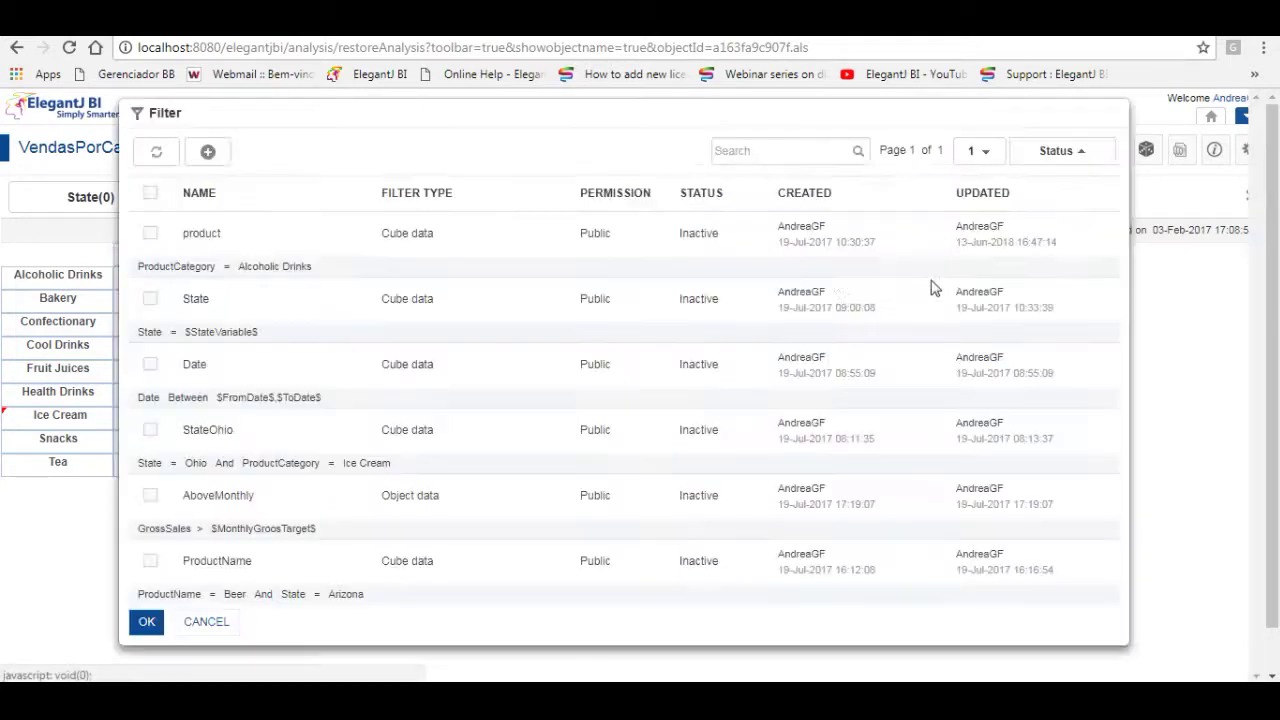
left_click(212, 622)
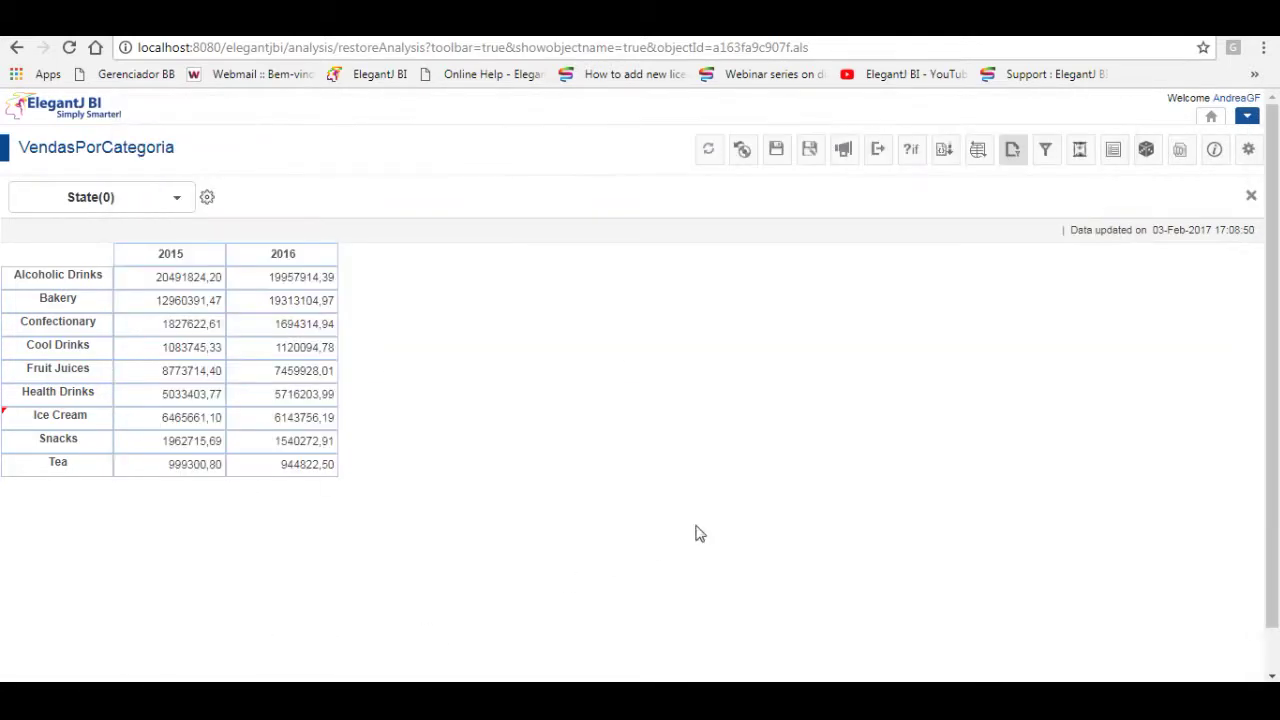
left_click(1082, 156)
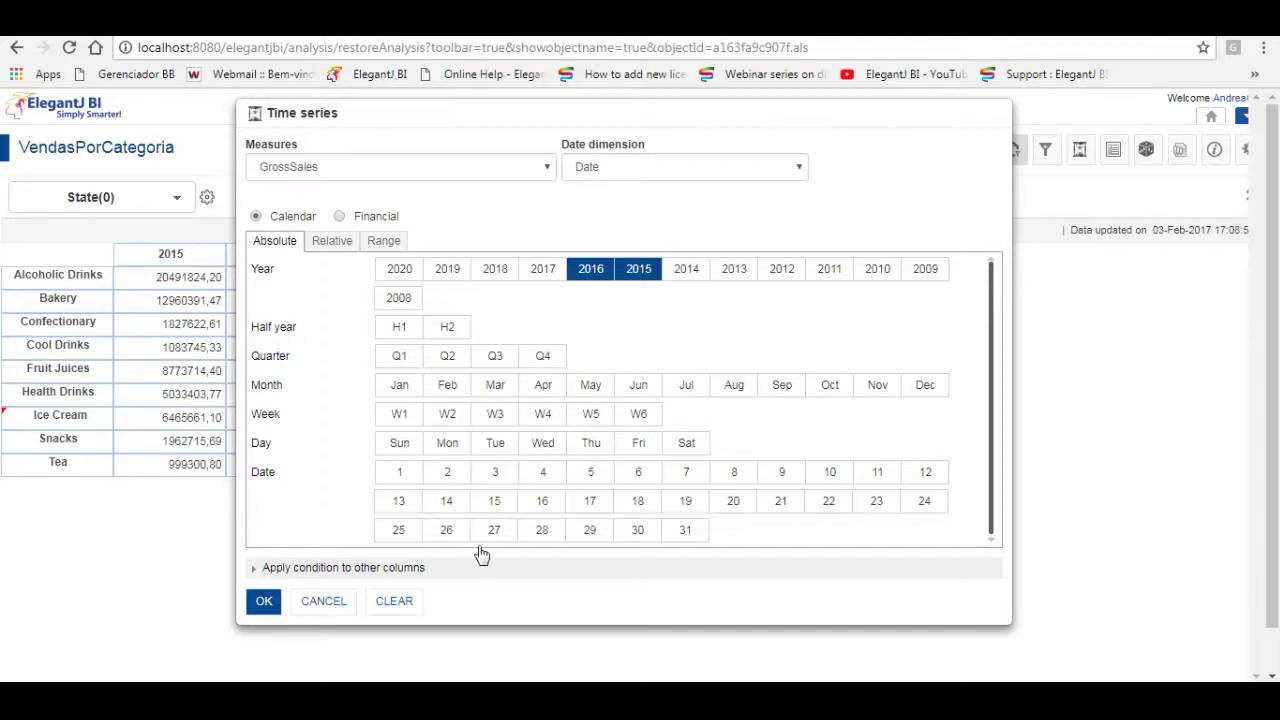
left_click(320, 603)
Clear the 2016 and 2015 year selection from the GrossSales time series and apply it
left_click(1082, 152)
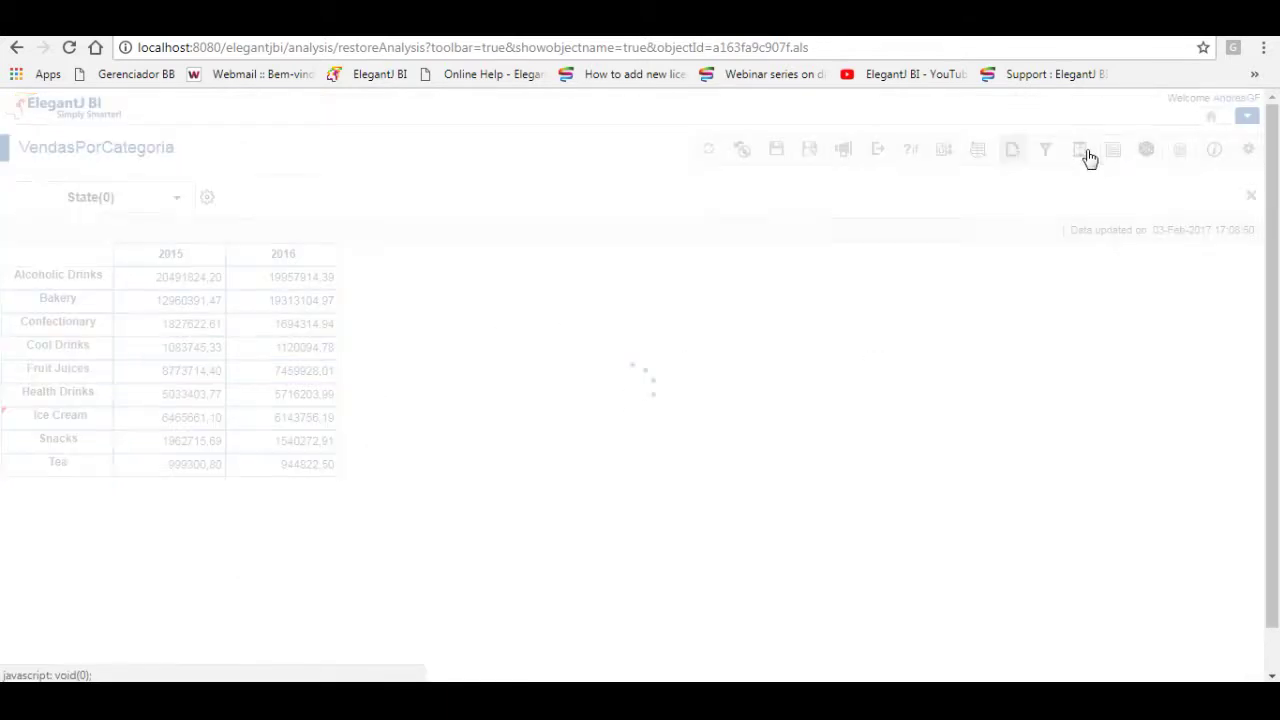
left_click(398, 600)
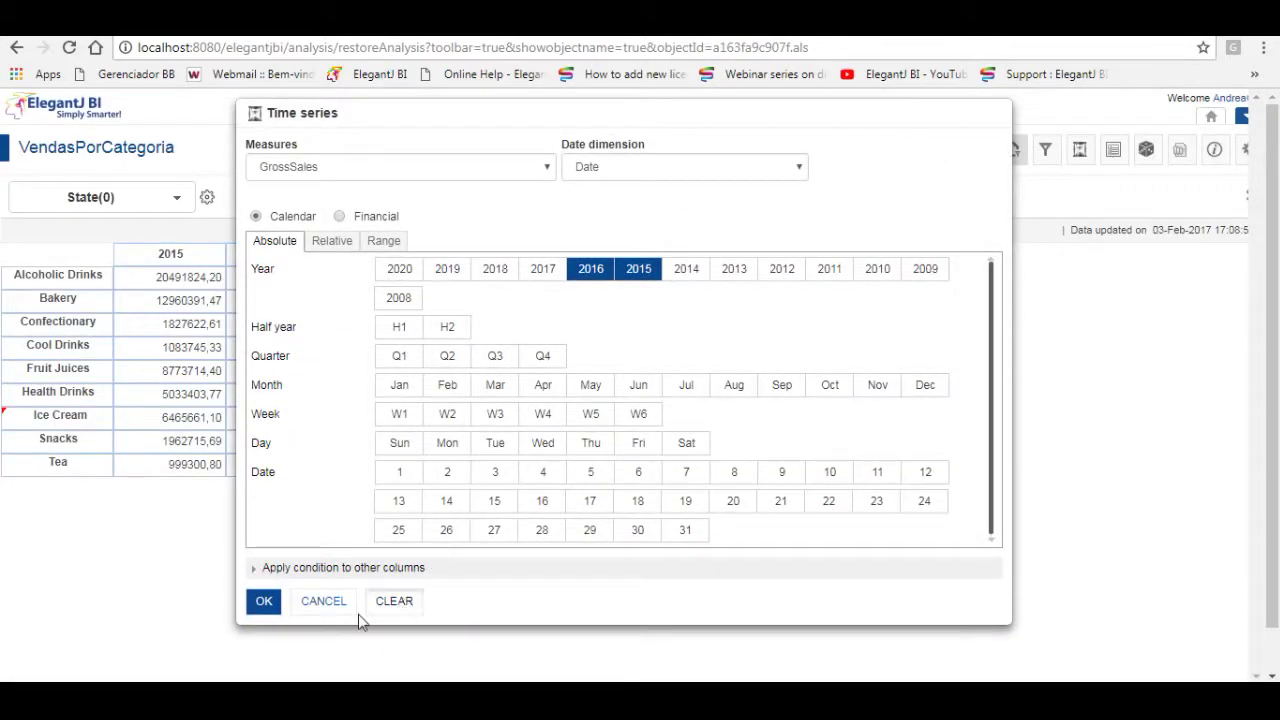
left_click(264, 605)
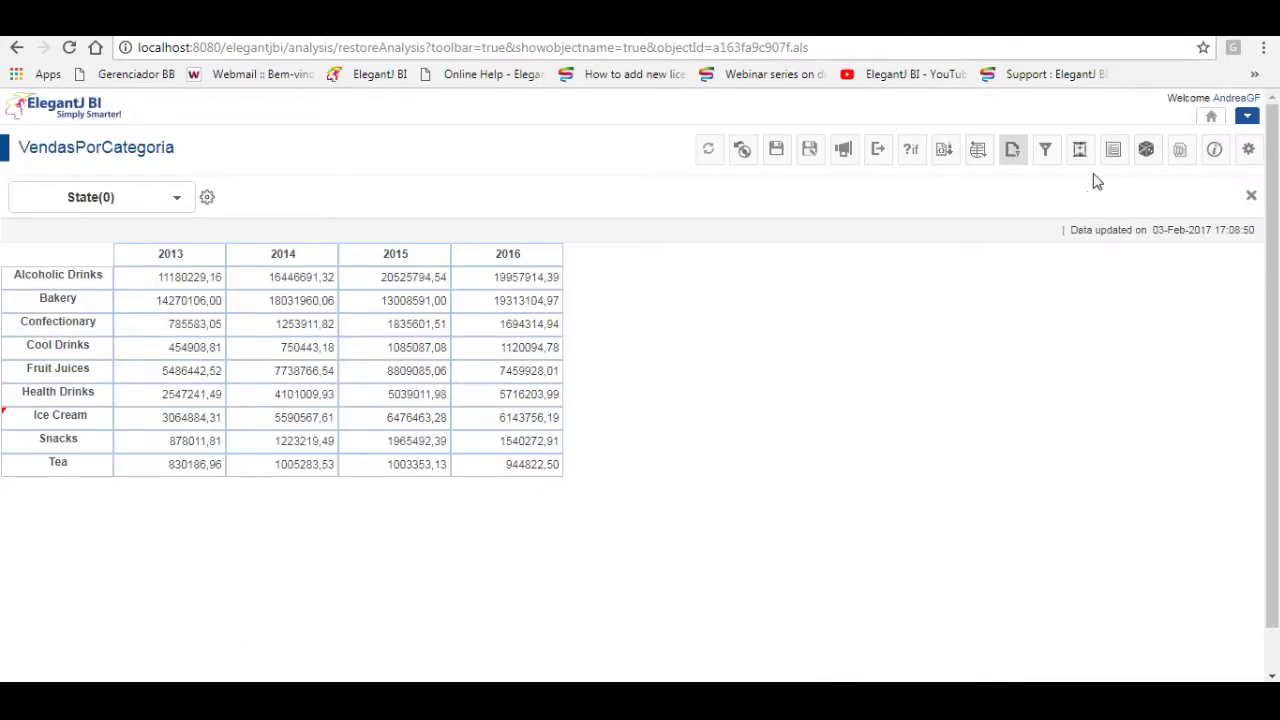
Swap the crosstab's rows and columns and restore the original orientation, repeating the swap once more
left_click(1147, 152)
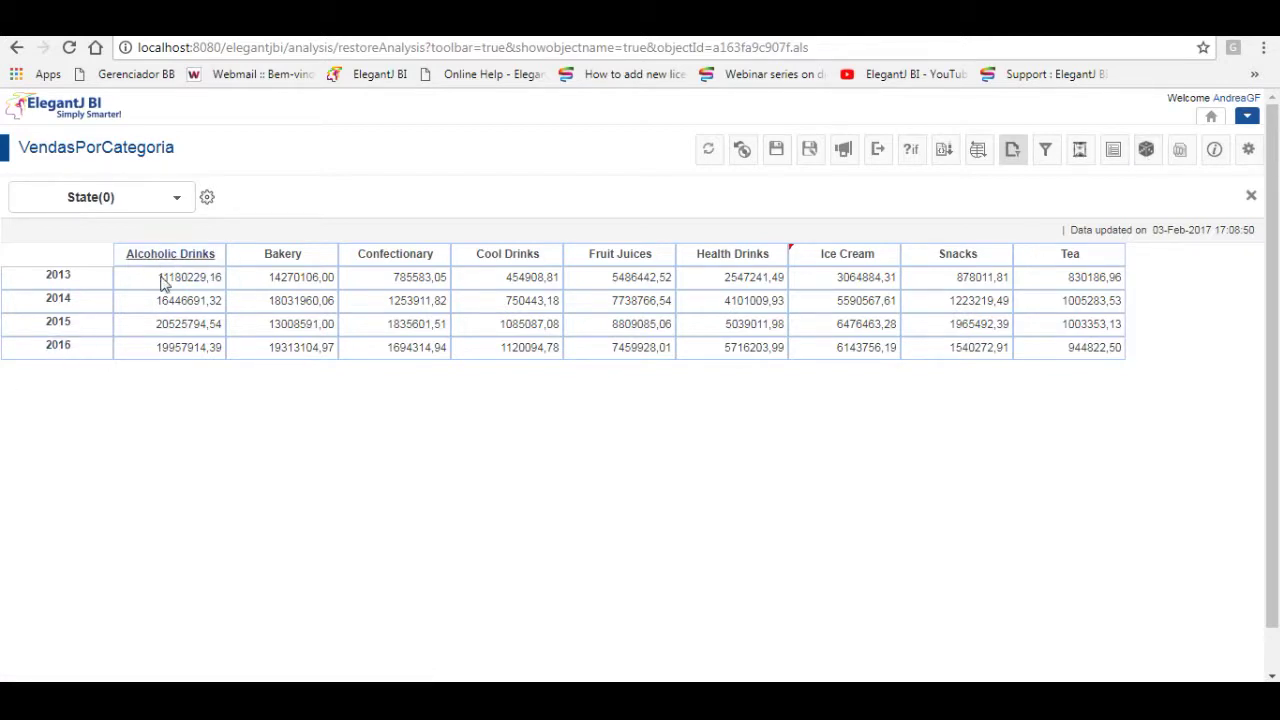
left_click(1150, 156)
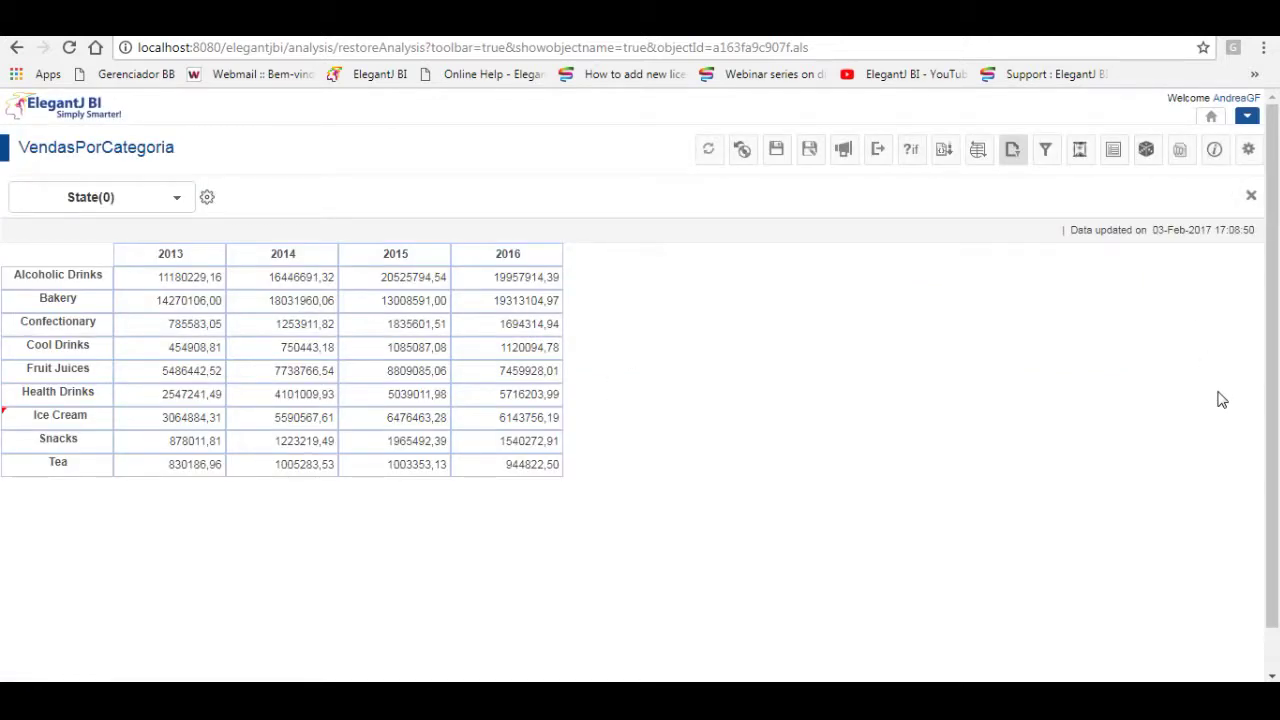
left_click(1147, 154)
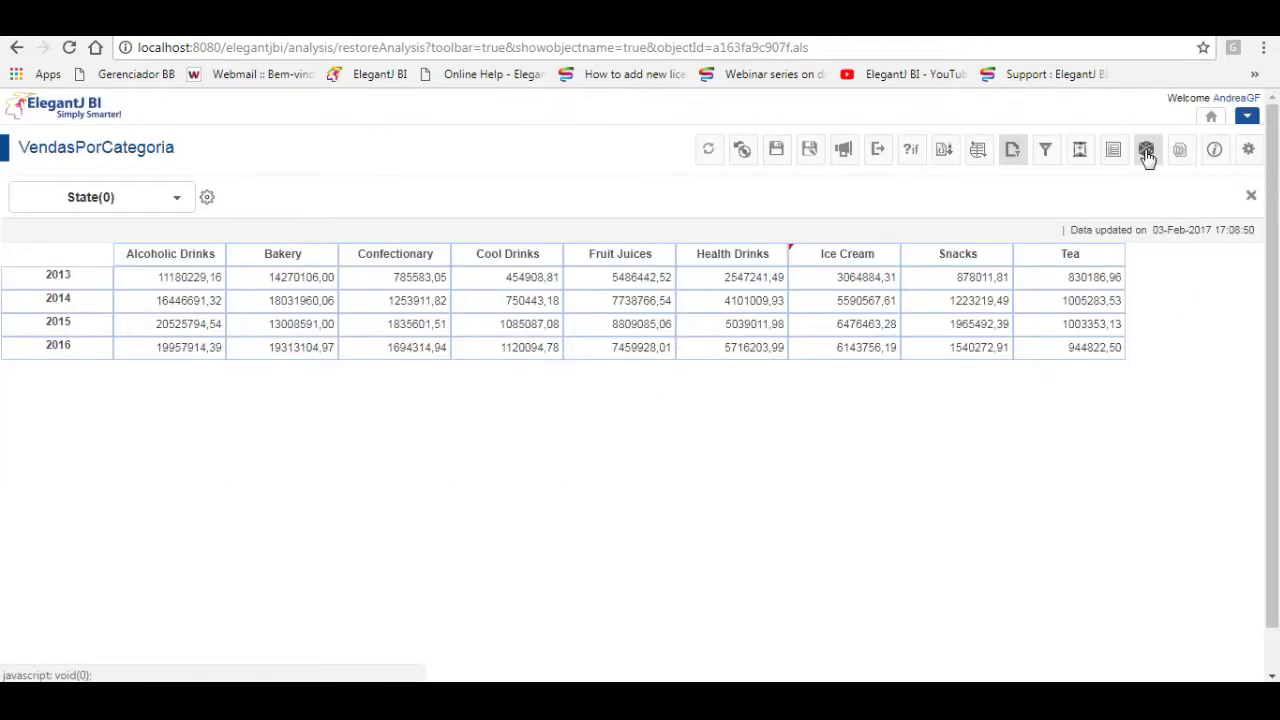
left_click(1147, 154)
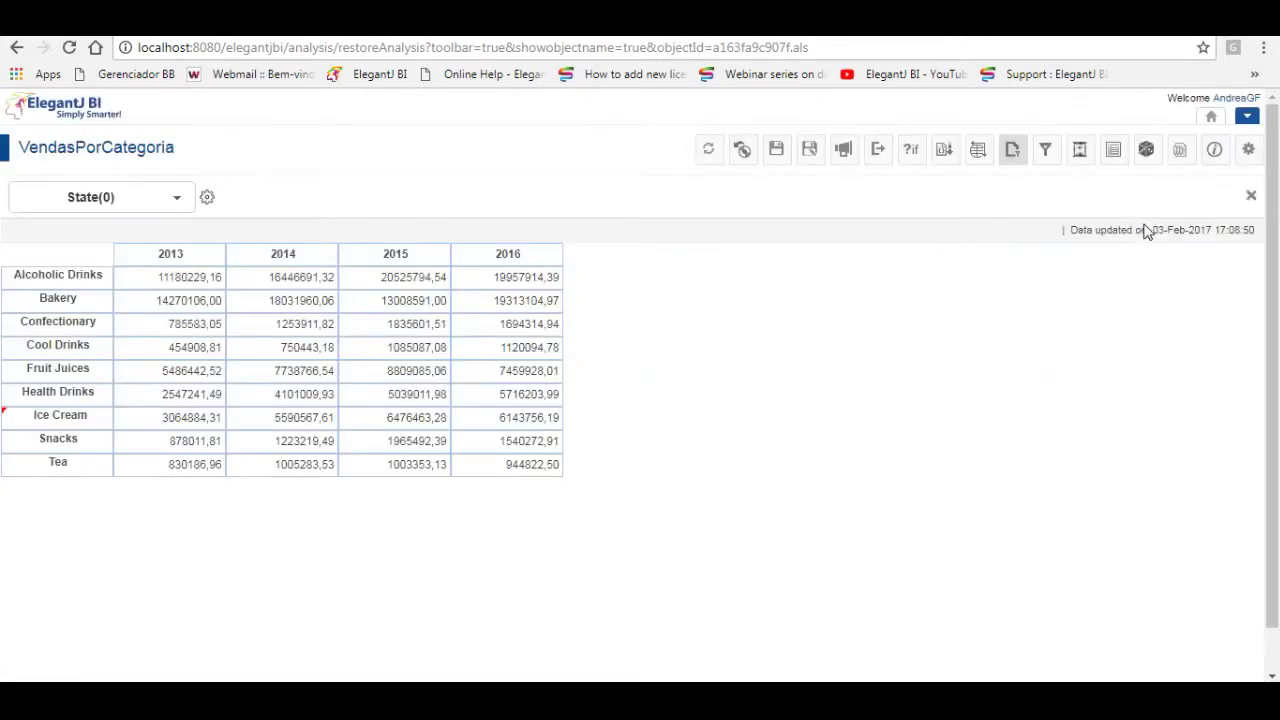
View the analysis as a graph of GrossSales by year and product category, and close it
left_click(1180, 154)
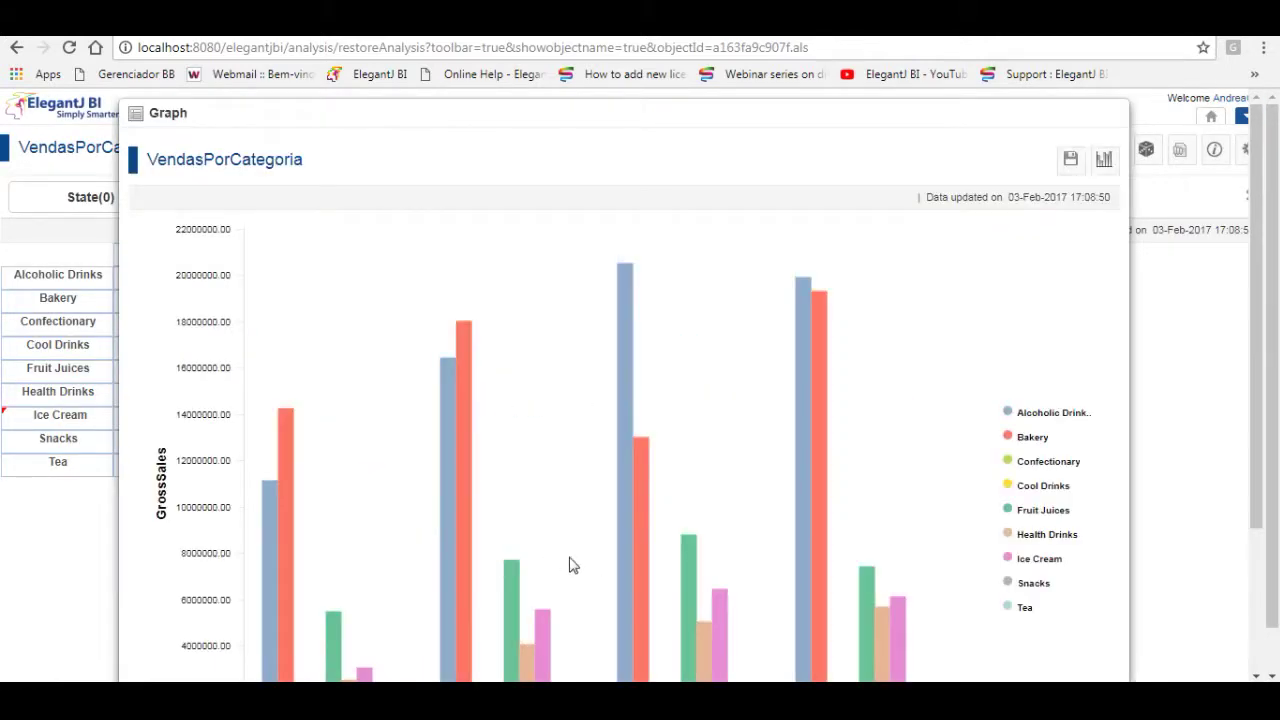
scroll(680, 443, "down", 3)
scroll(680, 443, "up", 3)
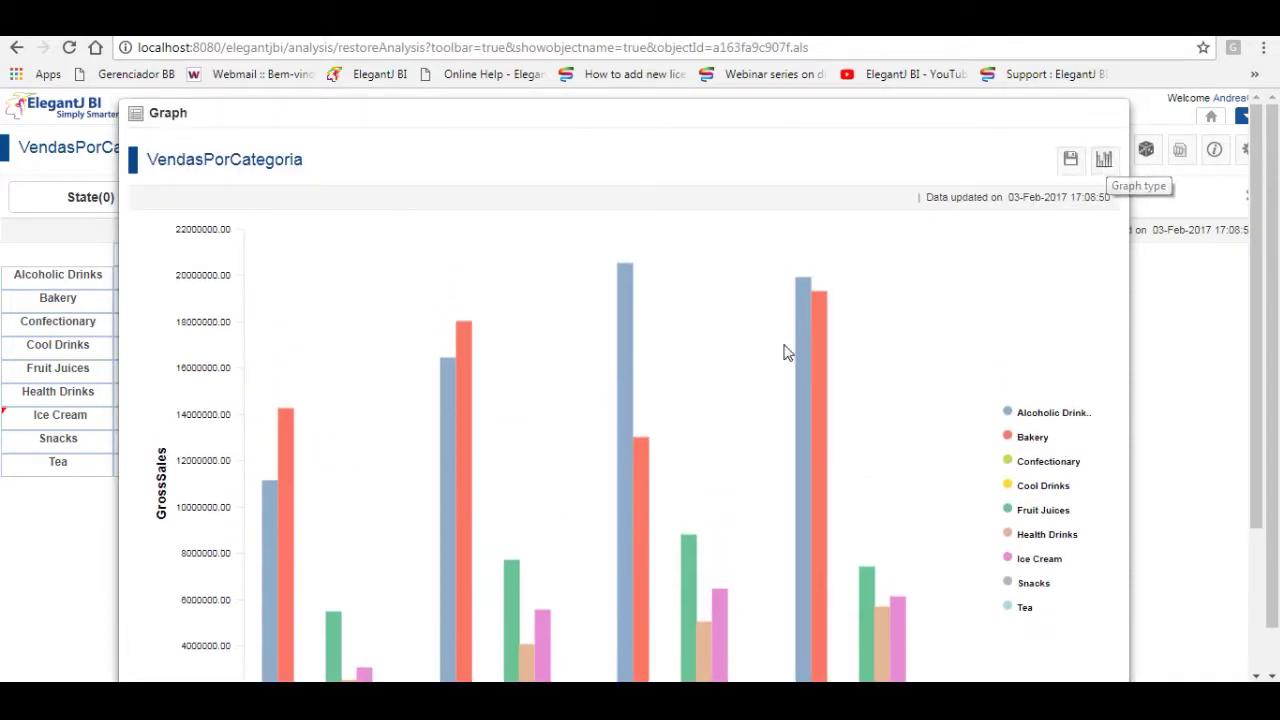
scroll(728, 349, "down", 3)
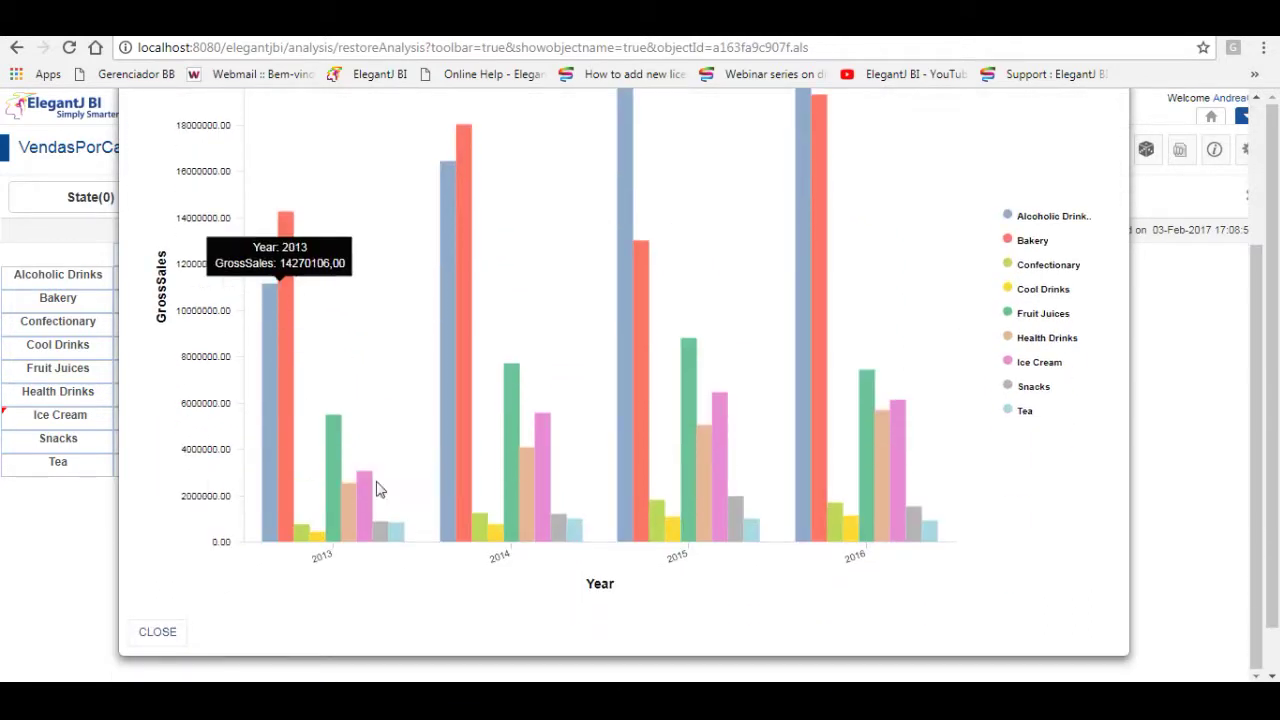
left_click(166, 634)
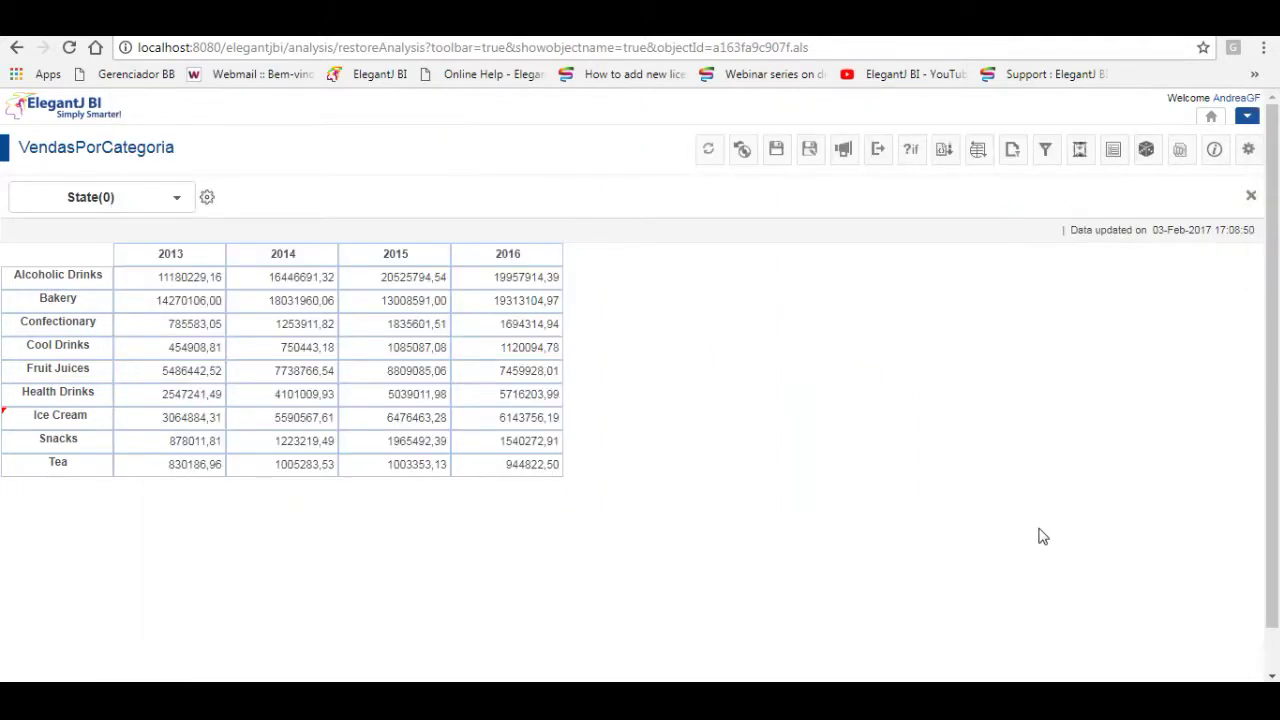
Examine the analysis's object information, including the operations summary's outliner, data operations and rank sections
left_click(1214, 157)
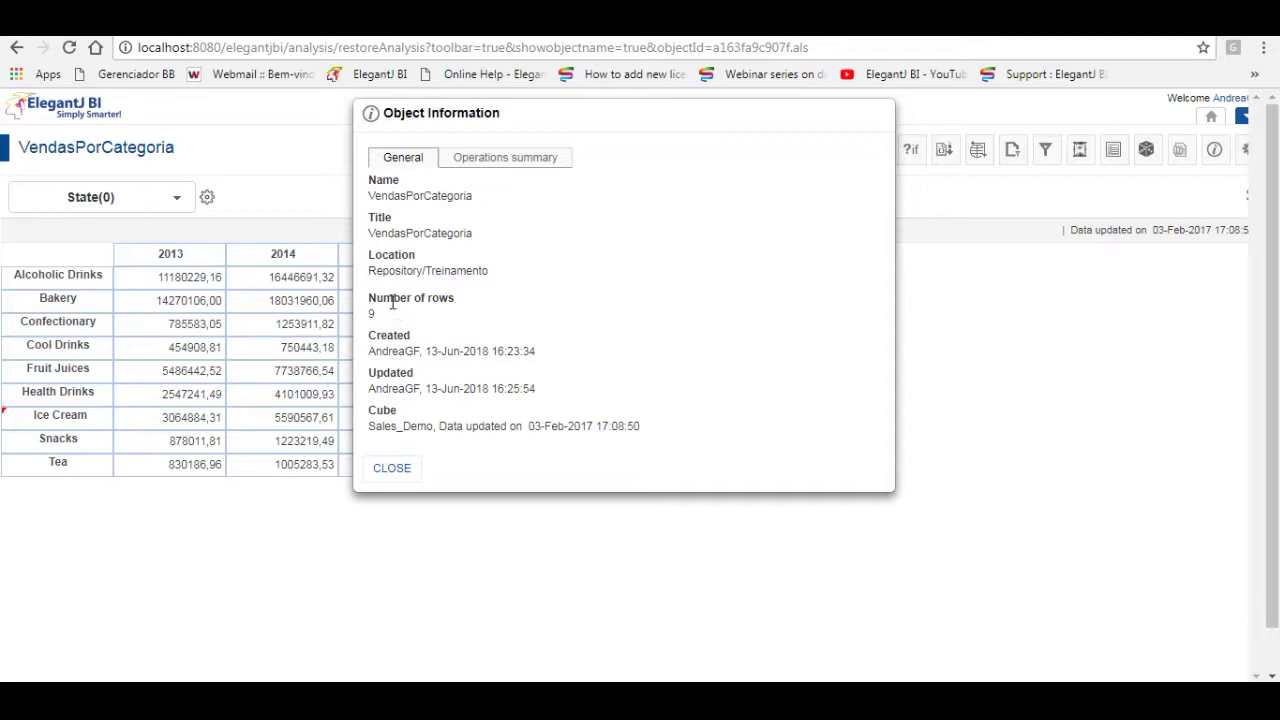
left_click(481, 161)
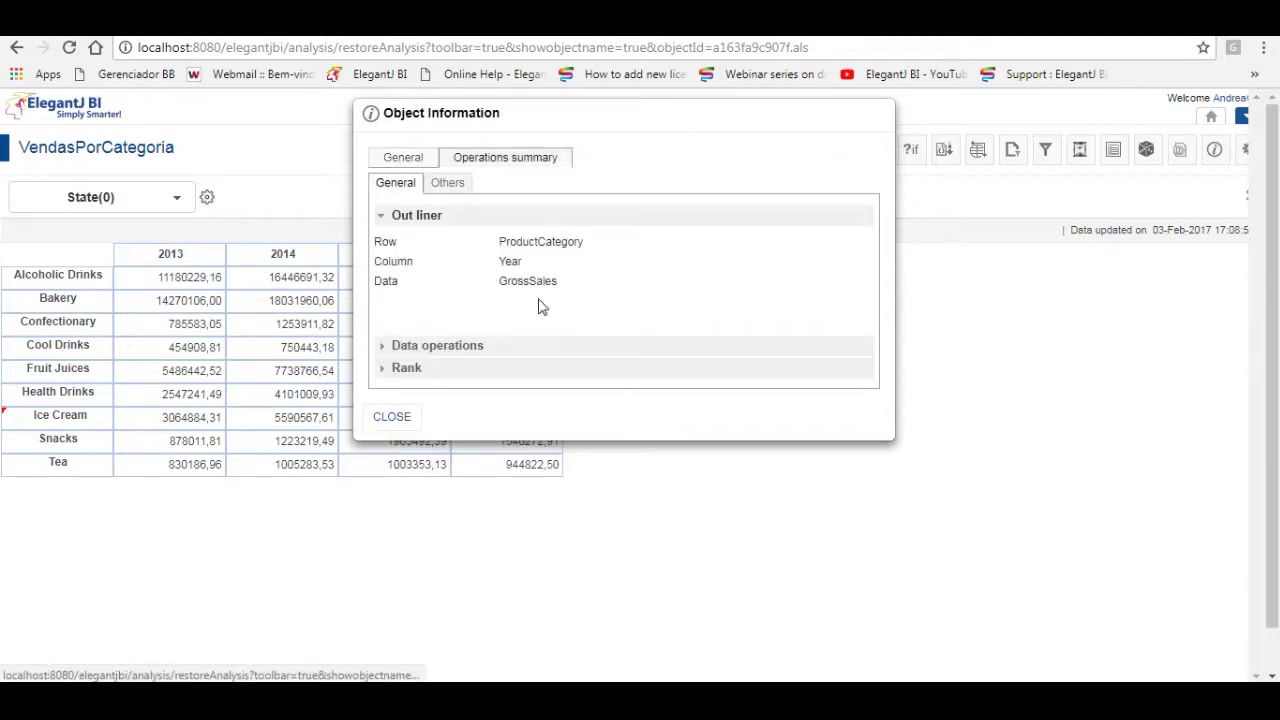
left_click(462, 347)
left_click(406, 369)
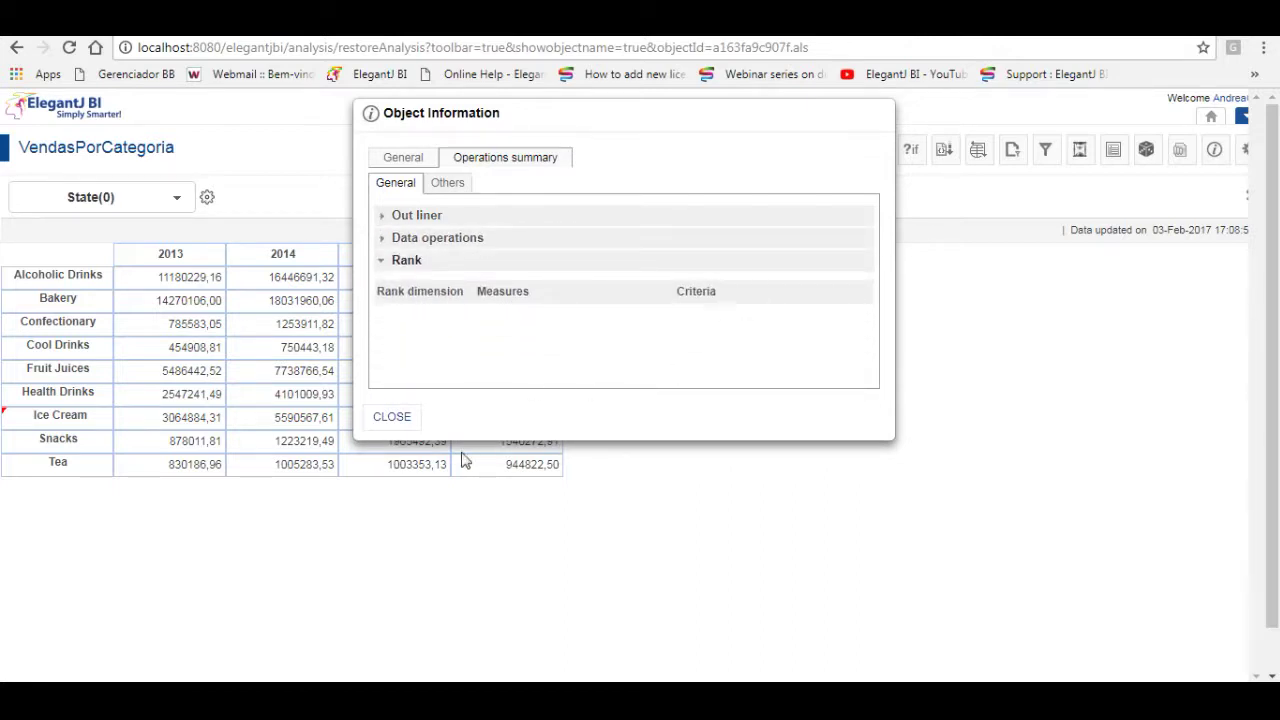
left_click(392, 417)
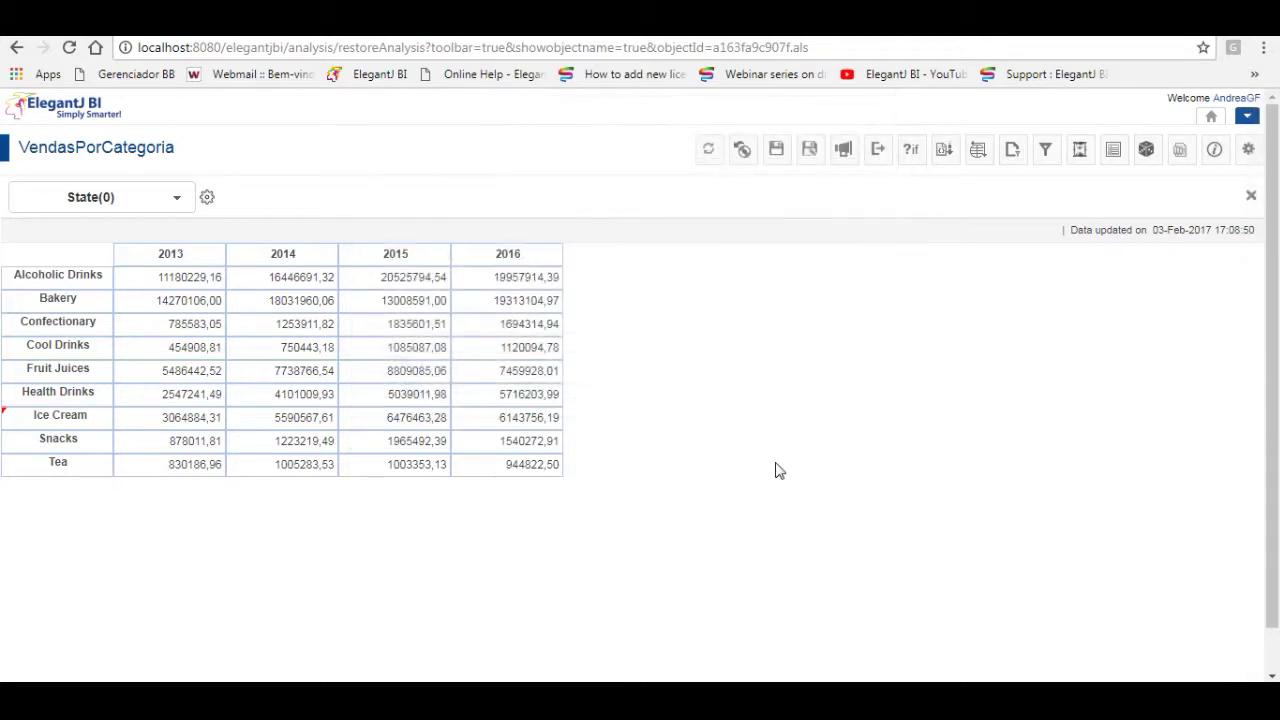
Set the default column width to 150 px in the crosstab properties
left_click(1249, 152)
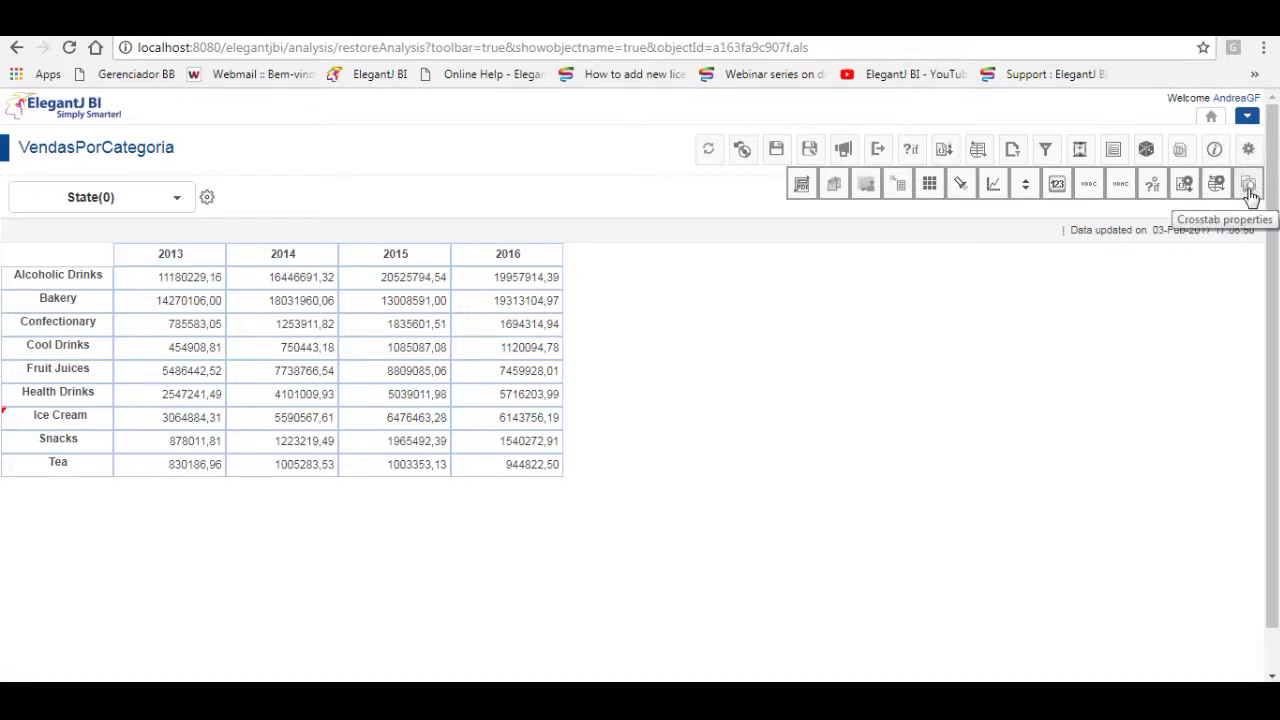
left_click(1248, 186)
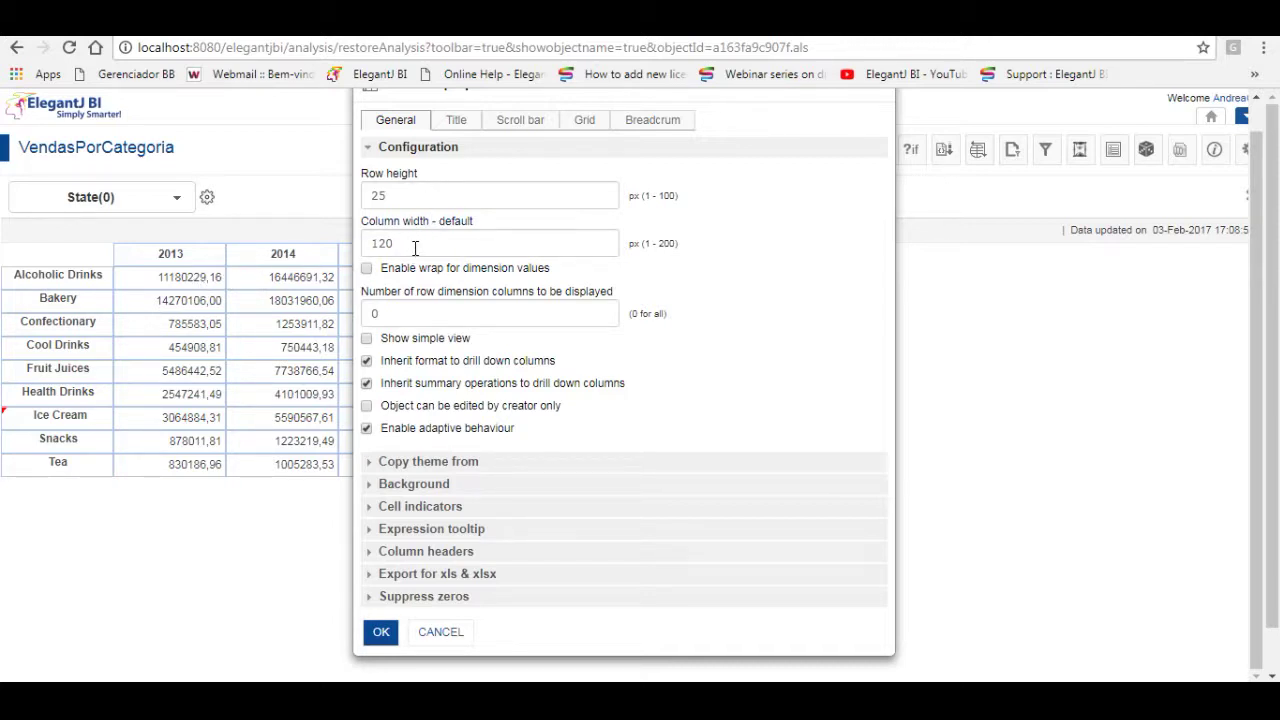
left_click_drag(415, 248, 341, 248)
type("150")
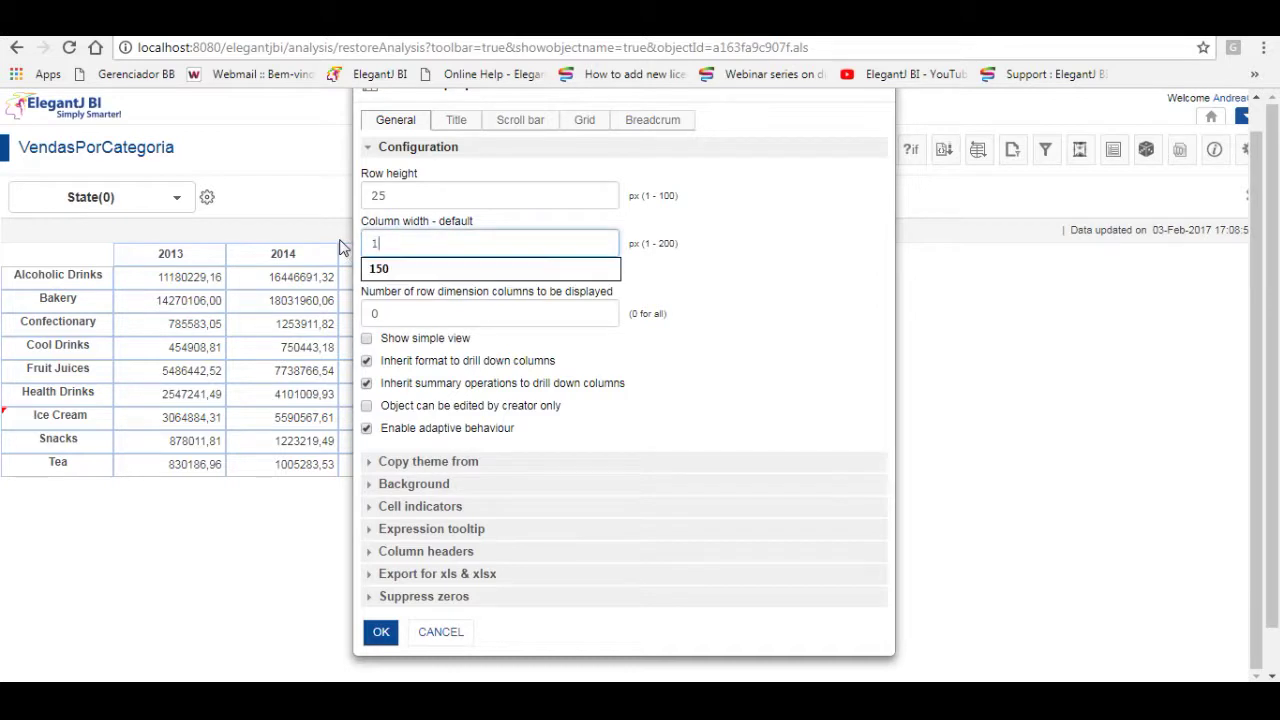
left_click(380, 633)
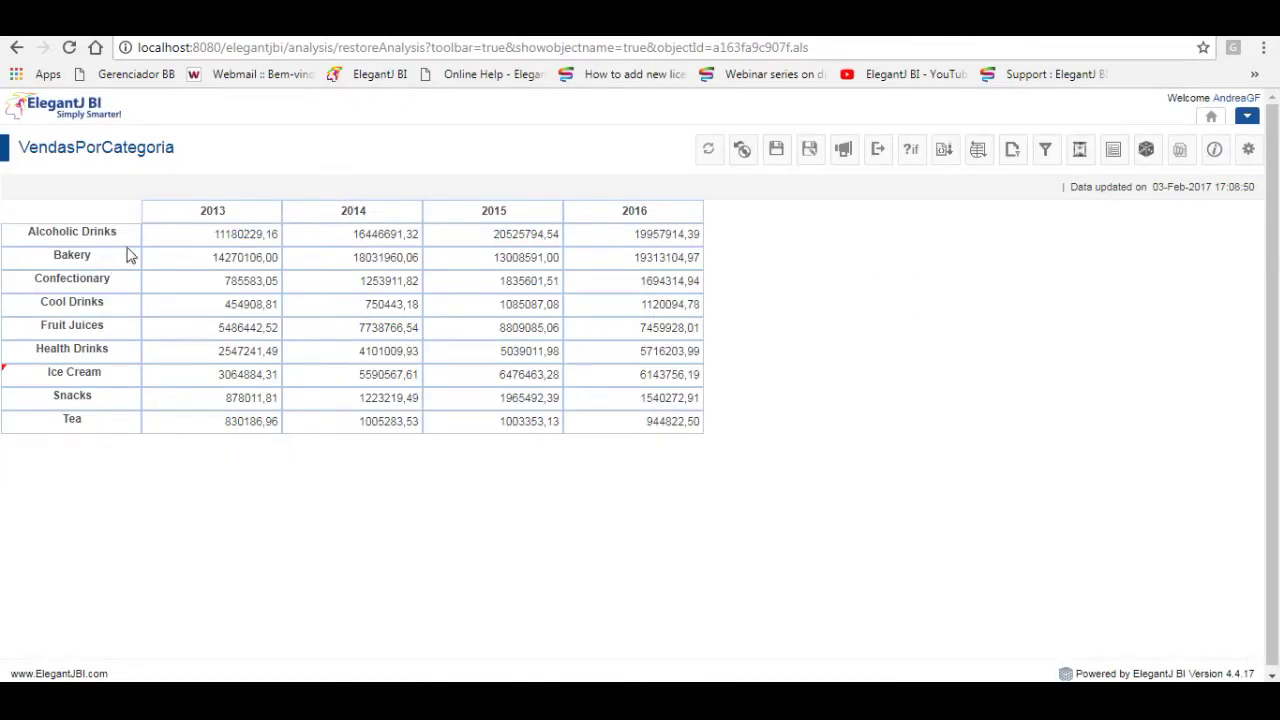
Set the width of the ProductCategory column to 180 in its format properties
right_click(127, 241)
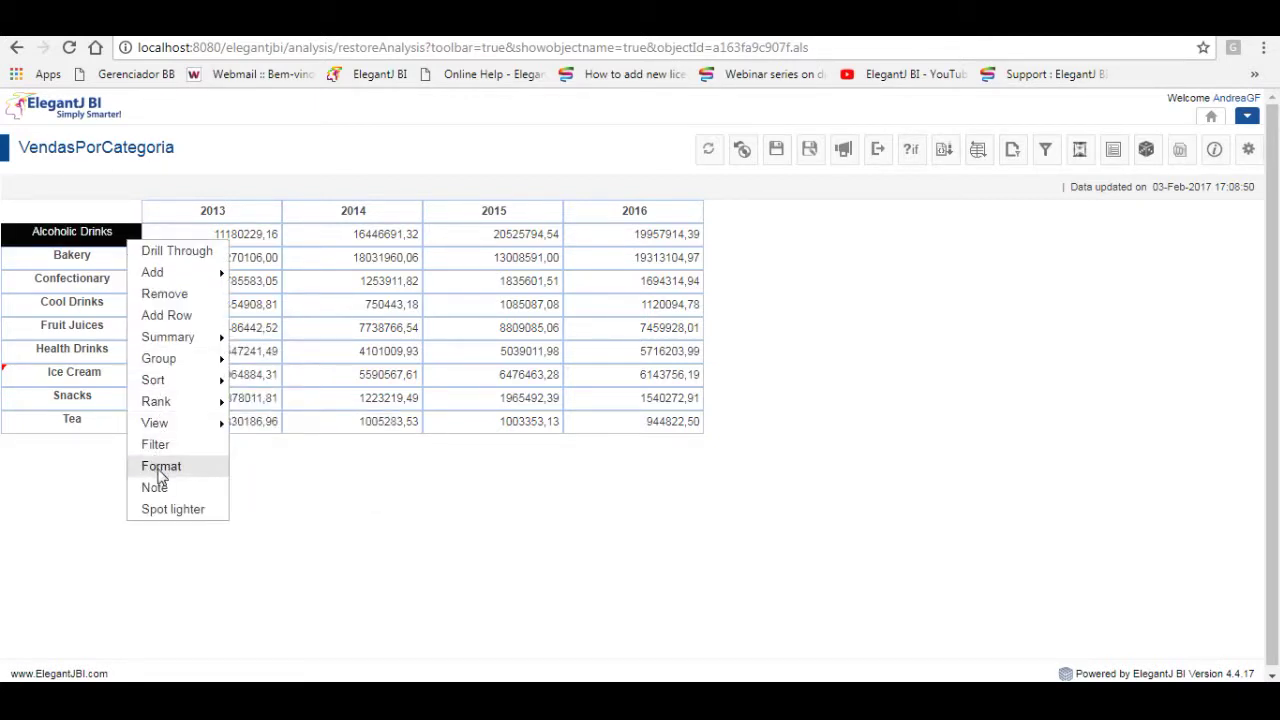
right_click(120, 354)
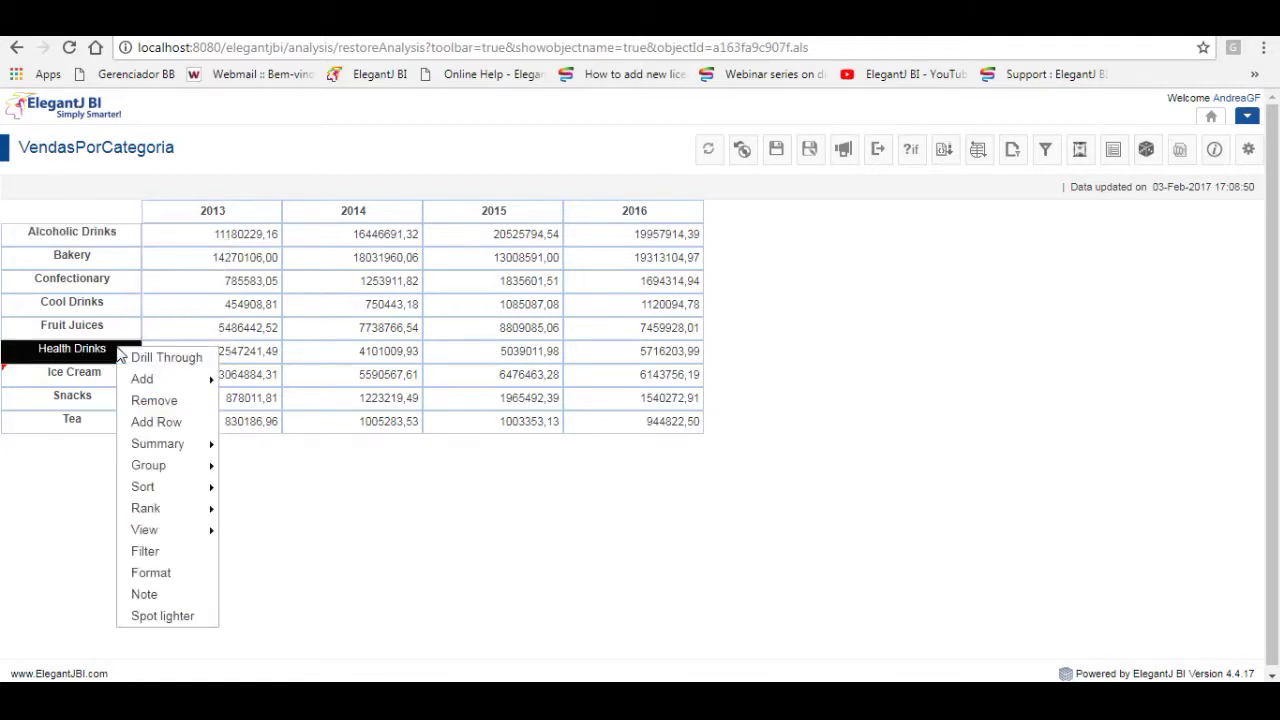
left_click(152, 576)
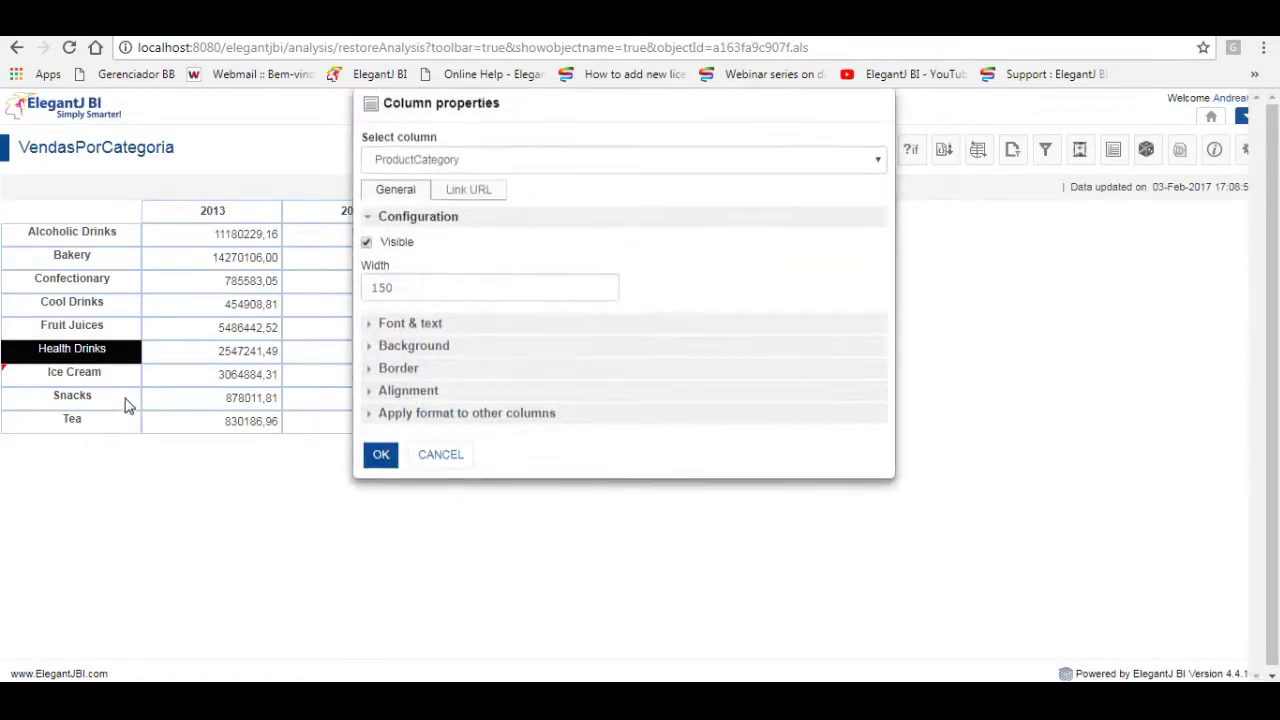
double_click(452, 307)
type("180")
left_click(382, 470)
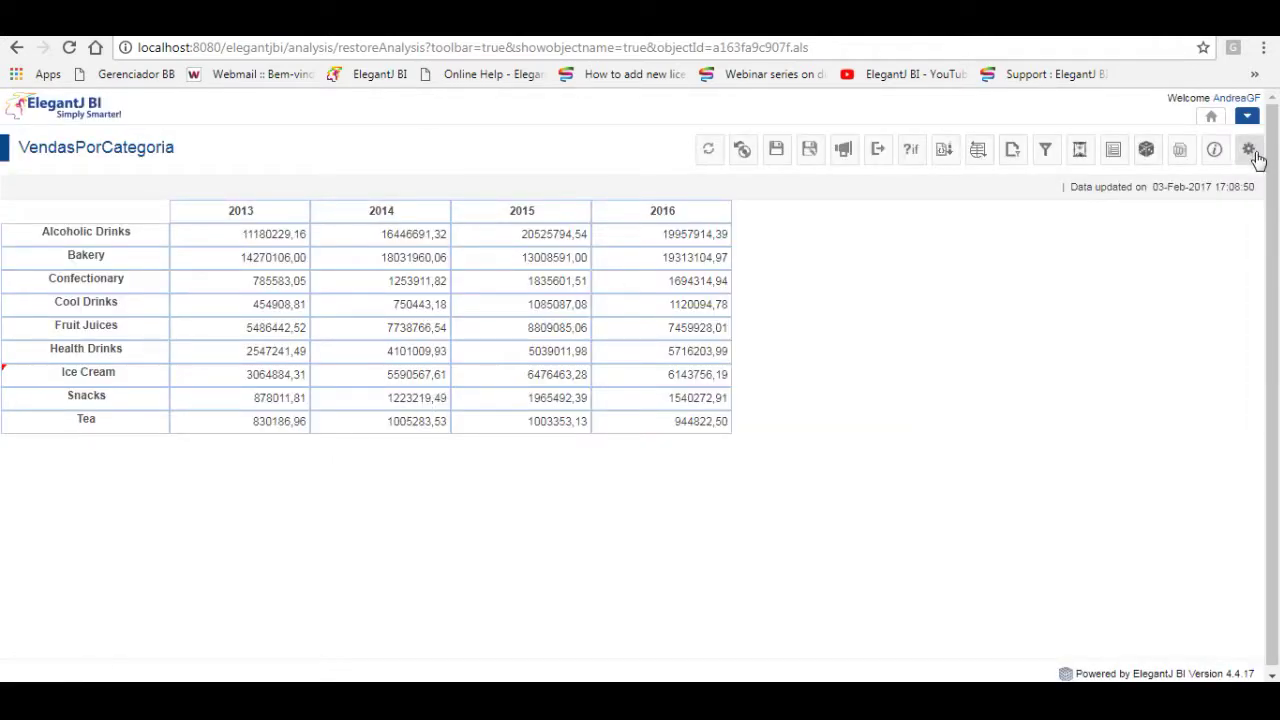
Examine the background, cell indicators and expression tooltip settings in the general crosstab properties
left_click(1248, 149)
left_click(1248, 186)
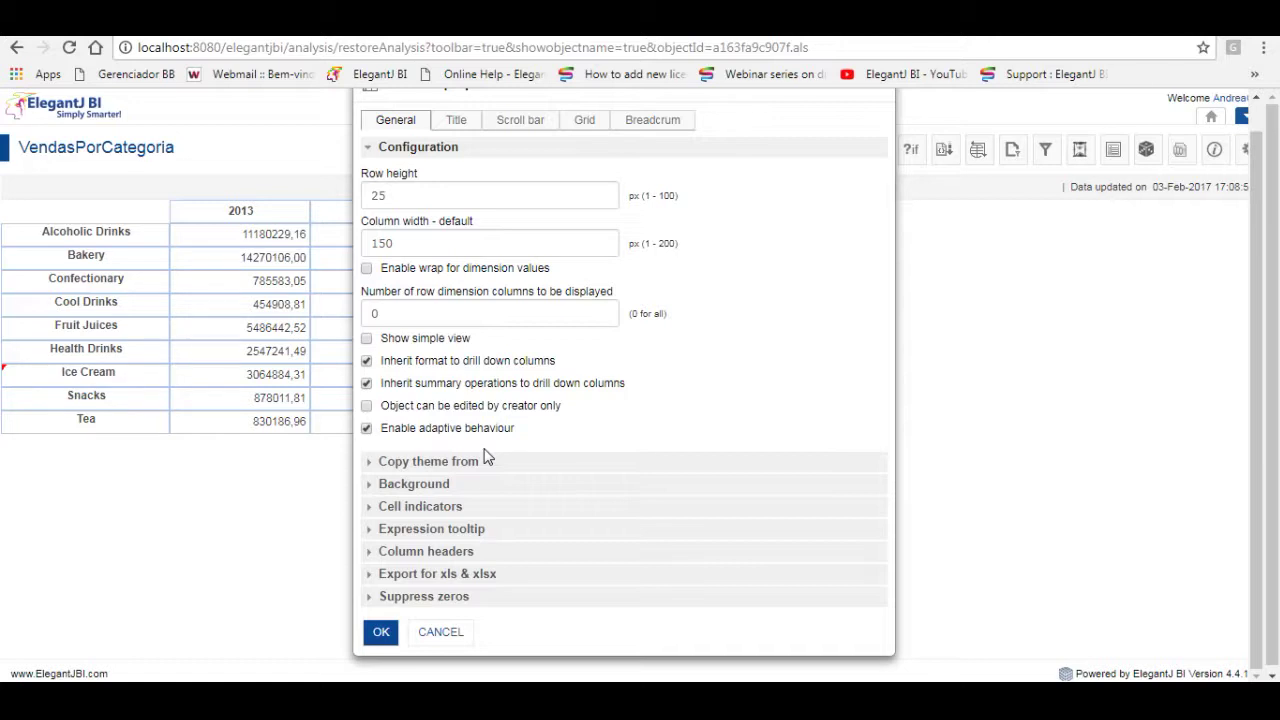
left_click(422, 492)
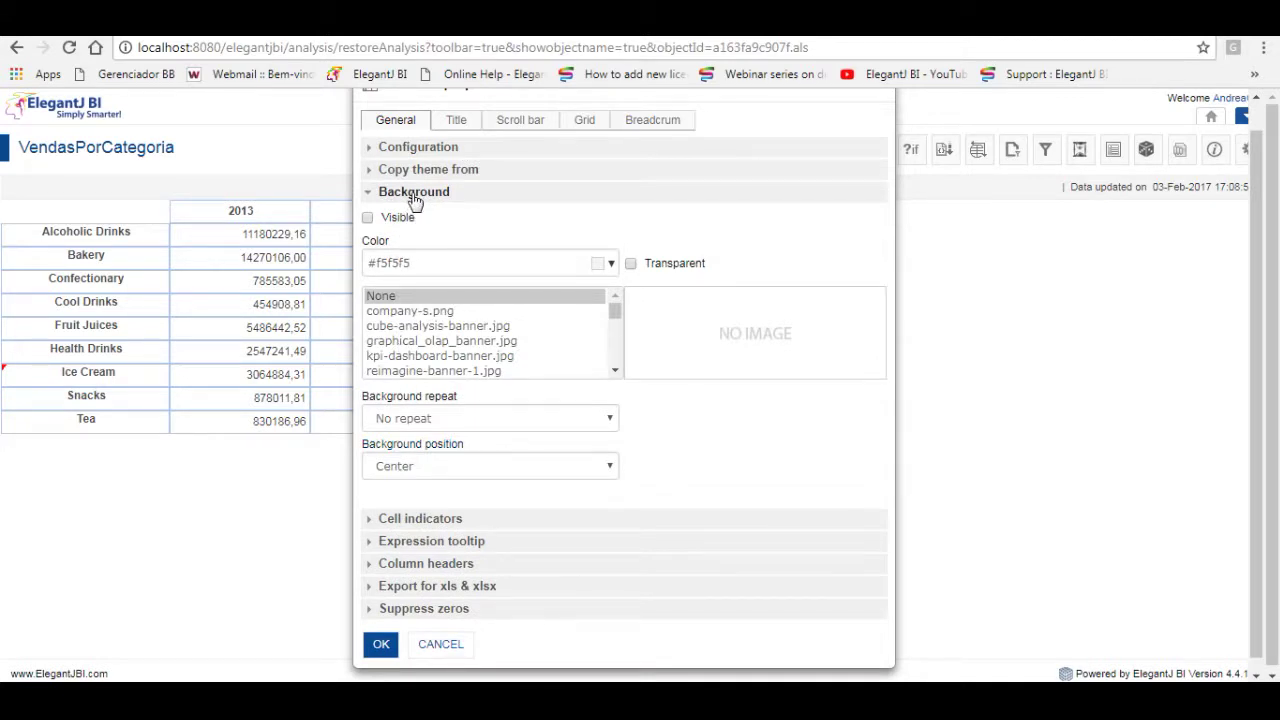
left_click(420, 520)
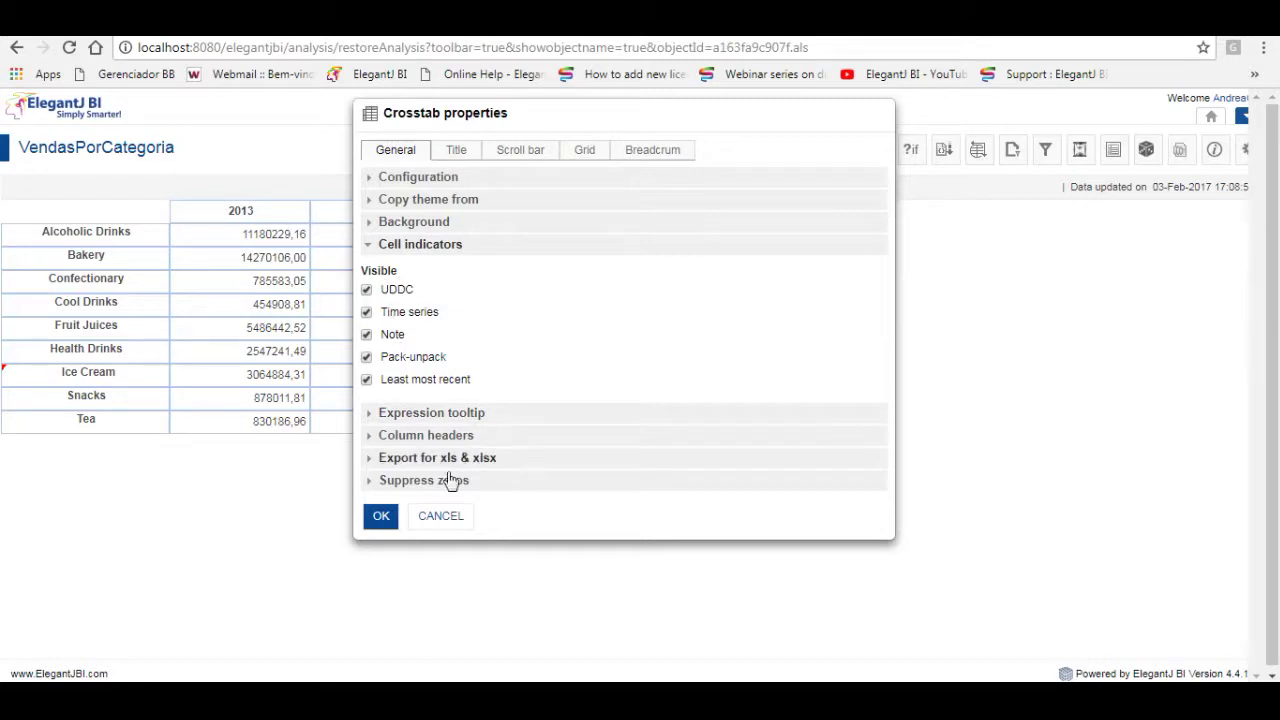
left_click(405, 416)
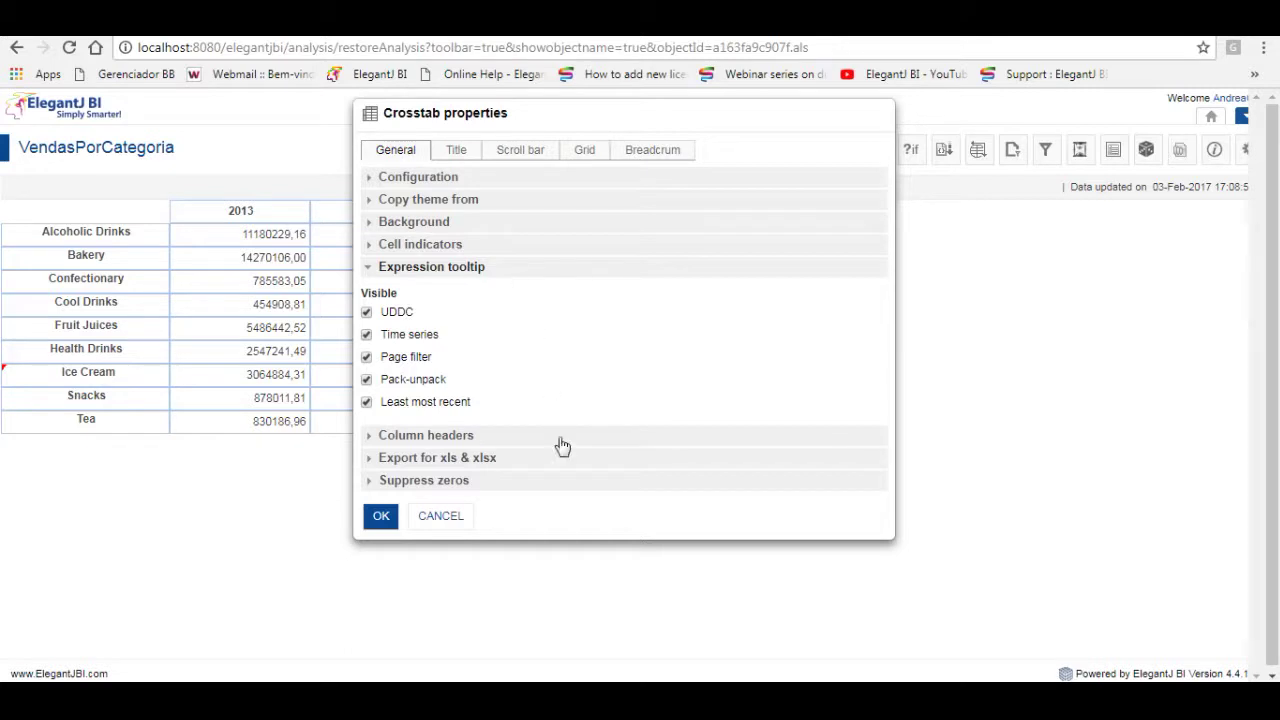
Make the column dimension, row dimension and measure headers visible in the crosstab
left_click(410, 437)
left_click(366, 335)
left_click(366, 357)
left_click(366, 379)
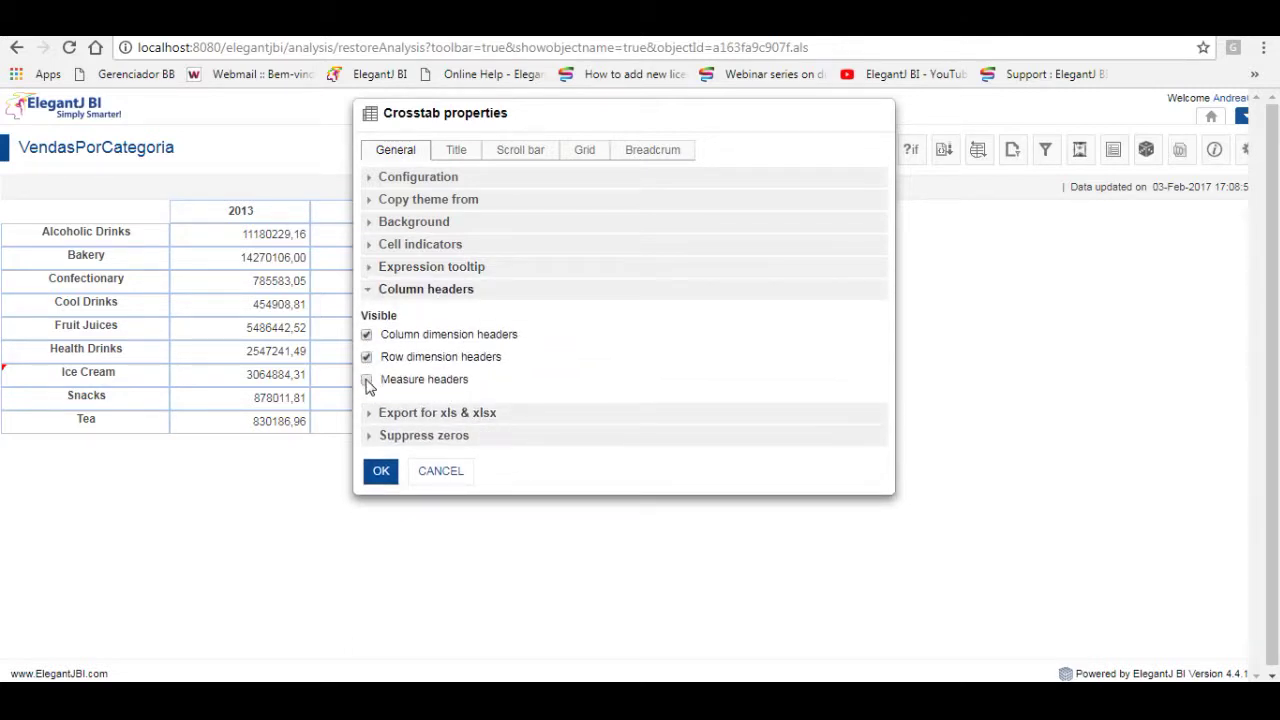
left_click(381, 472)
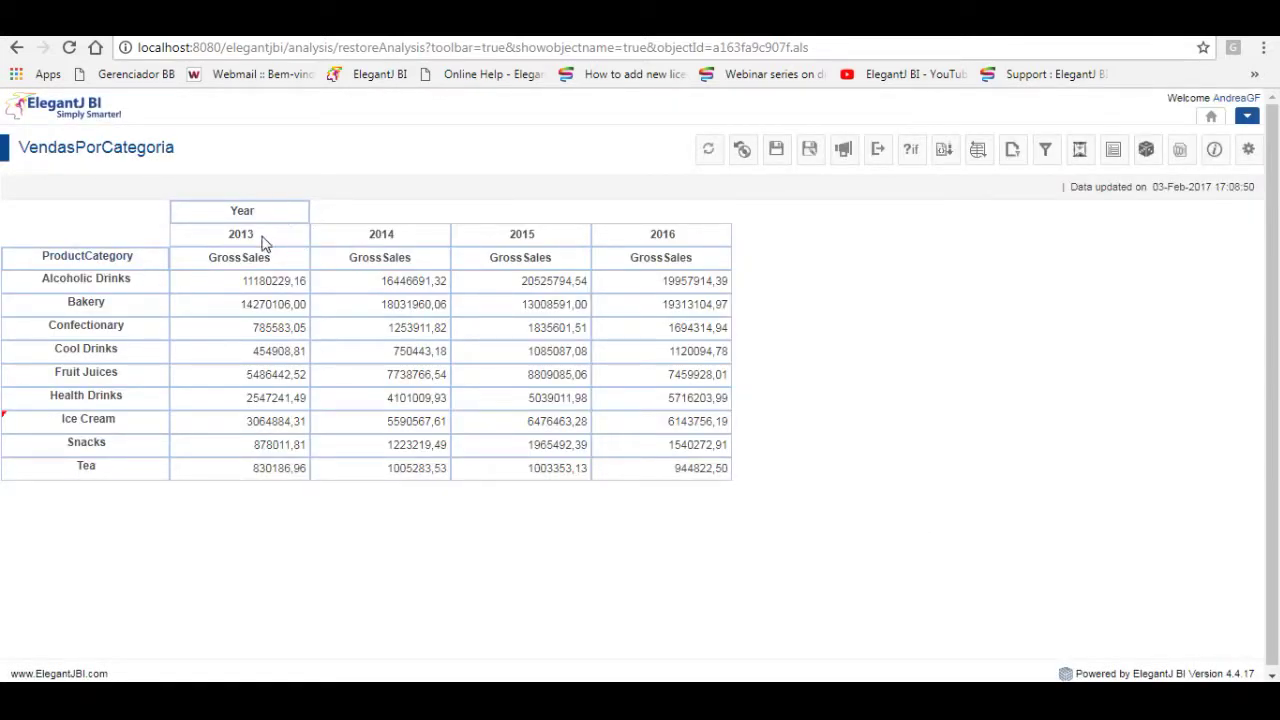
Examine the crosstab's title settings and the scroll bar's general, bar and buttons settings
left_click(1248, 160)
left_click(1248, 189)
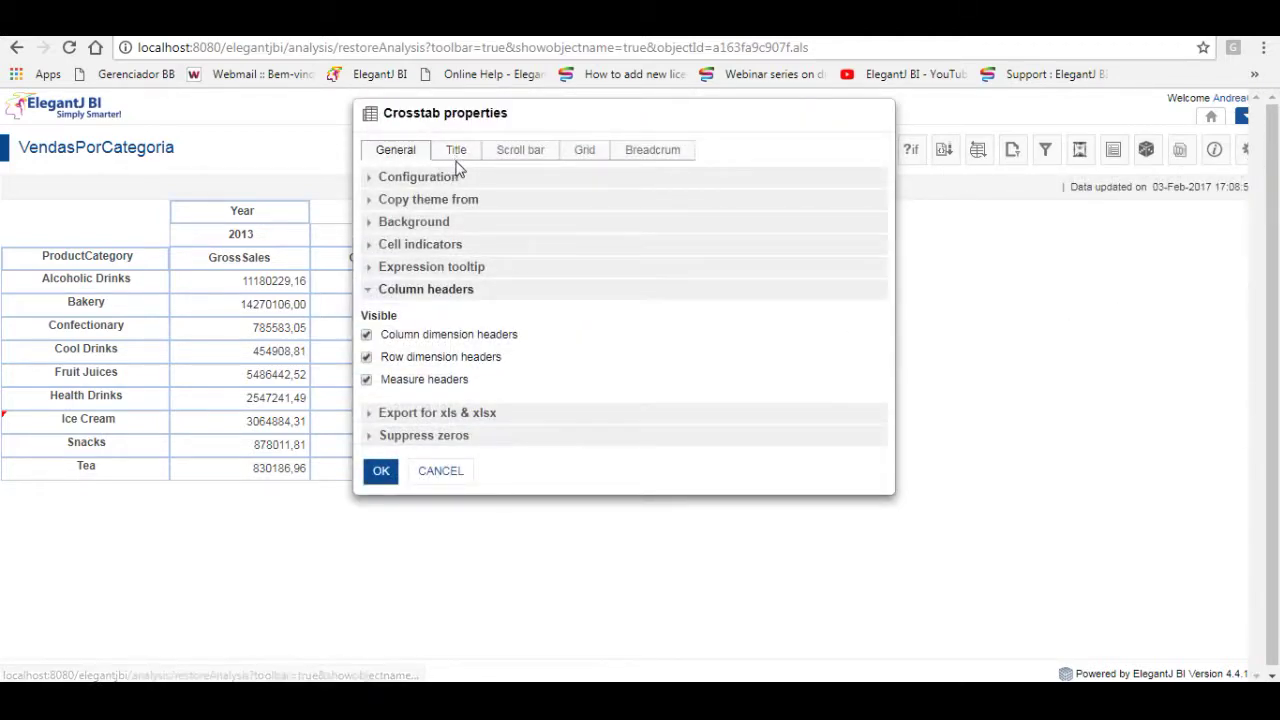
left_click(456, 151)
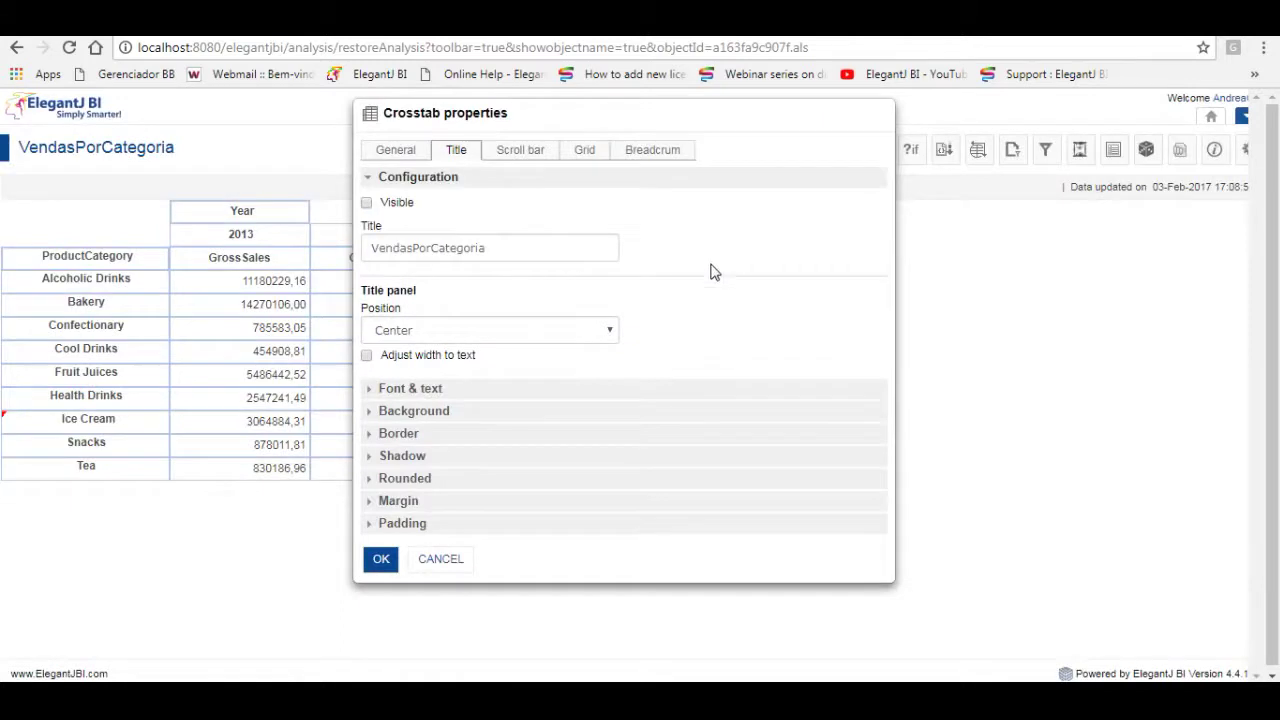
left_click(520, 152)
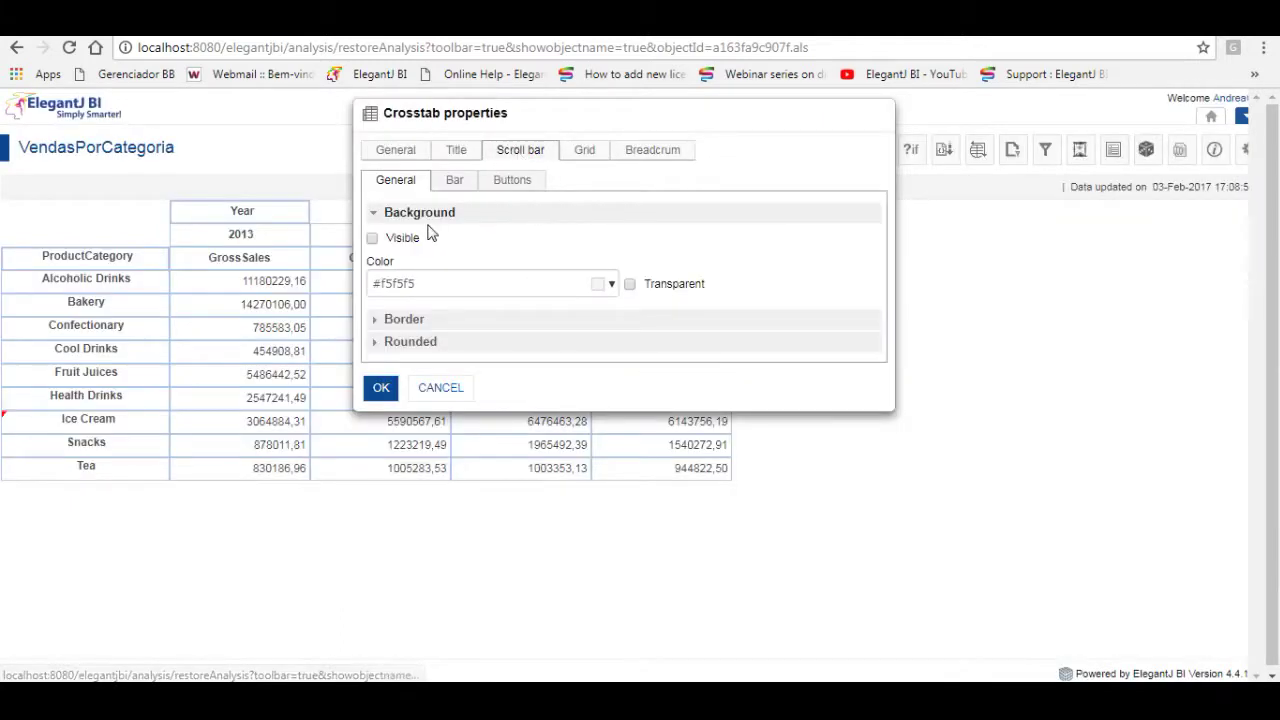
left_click(457, 181)
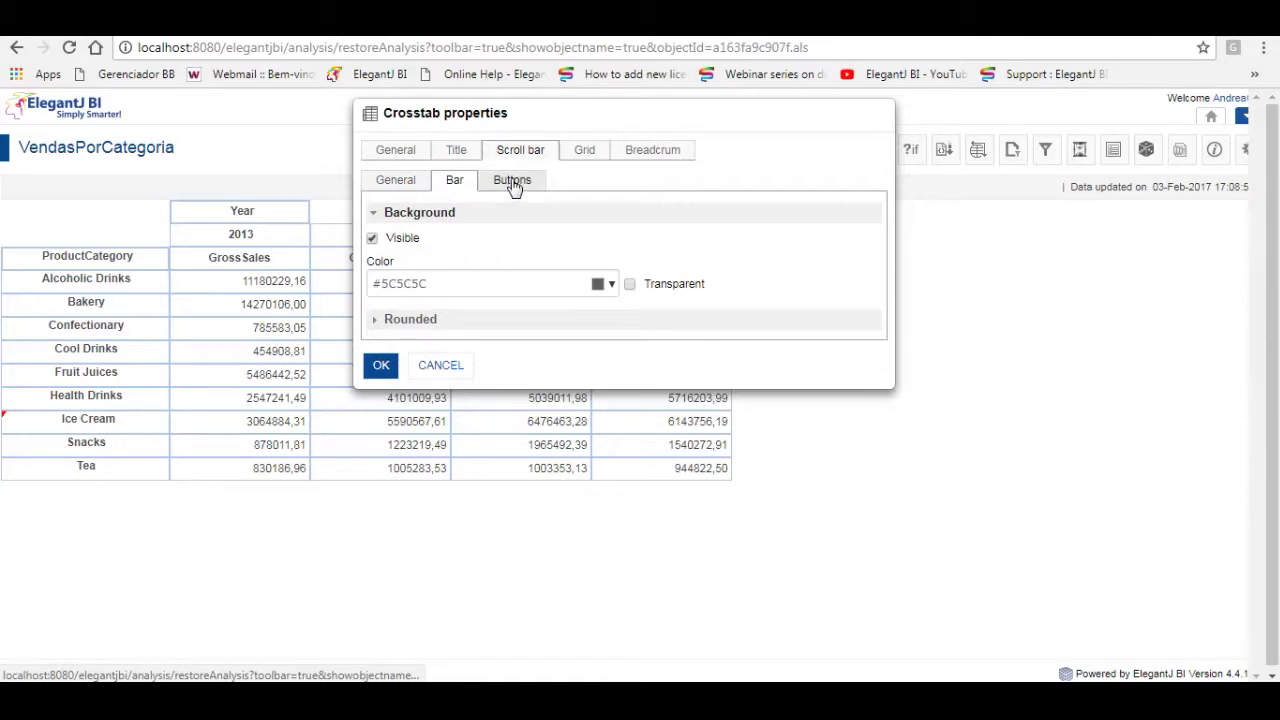
left_click(512, 181)
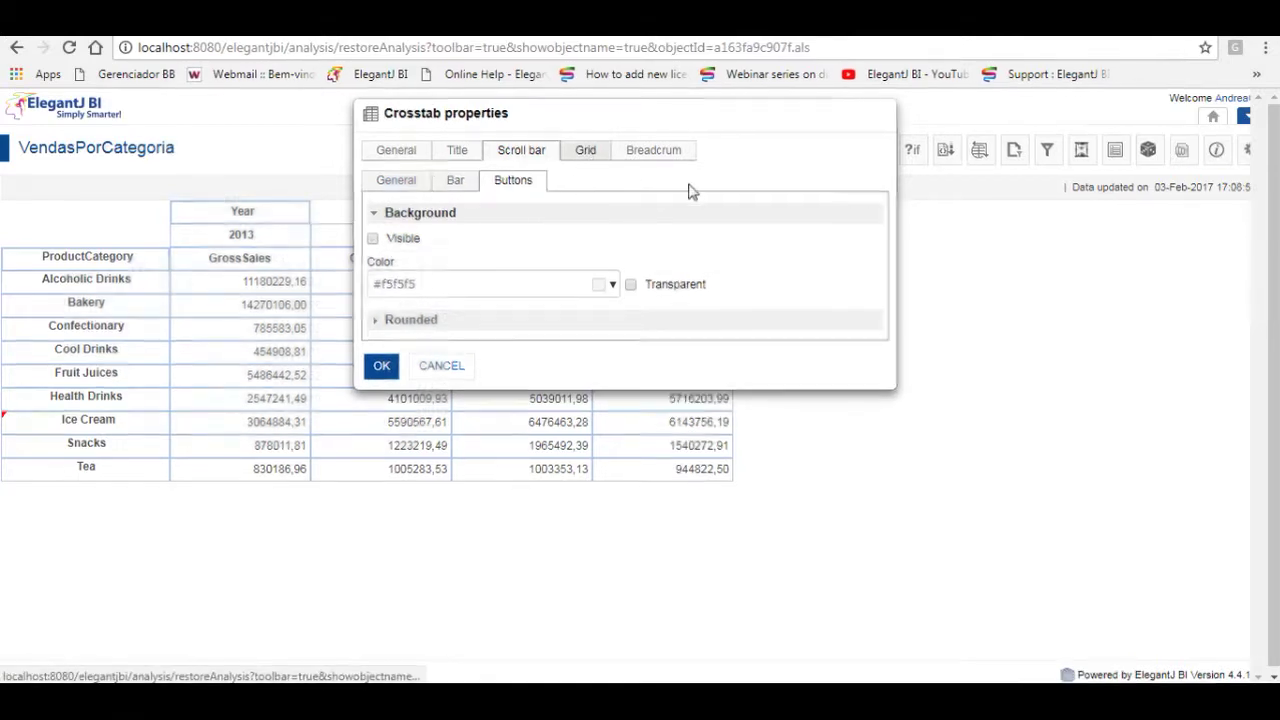
Examine the crosstab's grid settings for header, data, column label, summary, cell selection and stripe
left_click(585, 150)
left_click(454, 180)
left_click(392, 181)
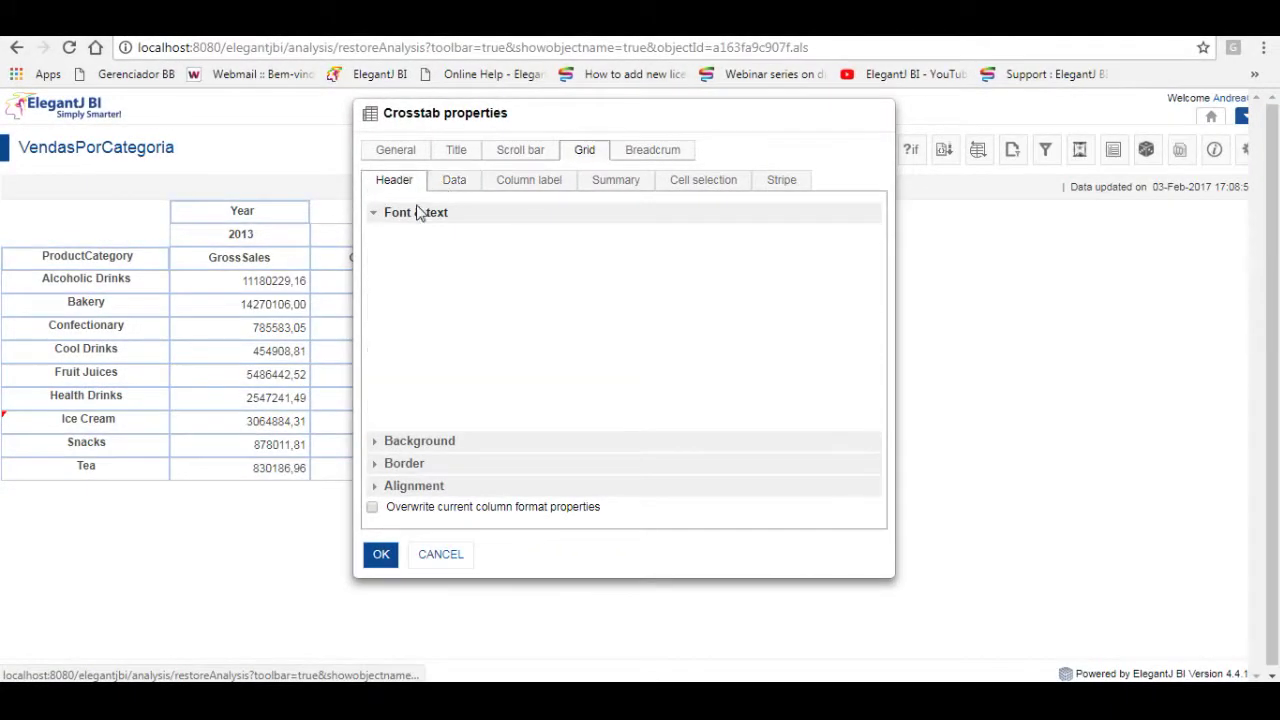
left_click(454, 184)
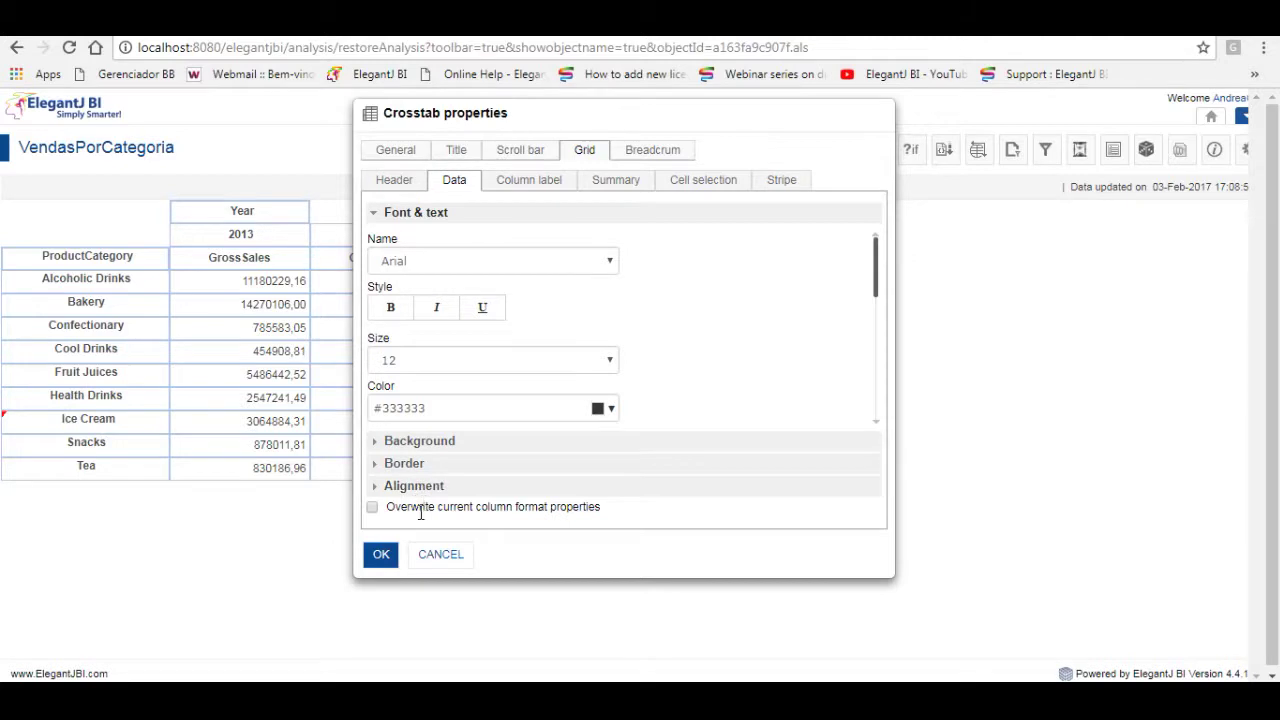
left_click(548, 182)
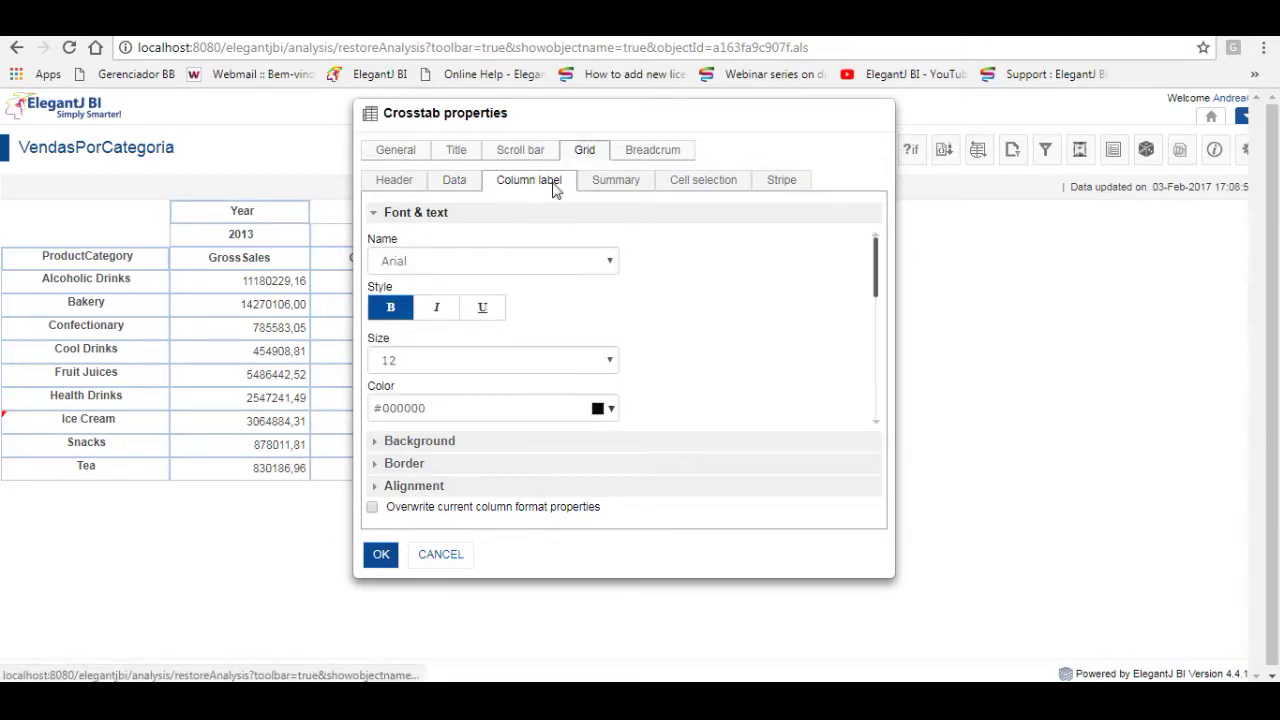
left_click(633, 184)
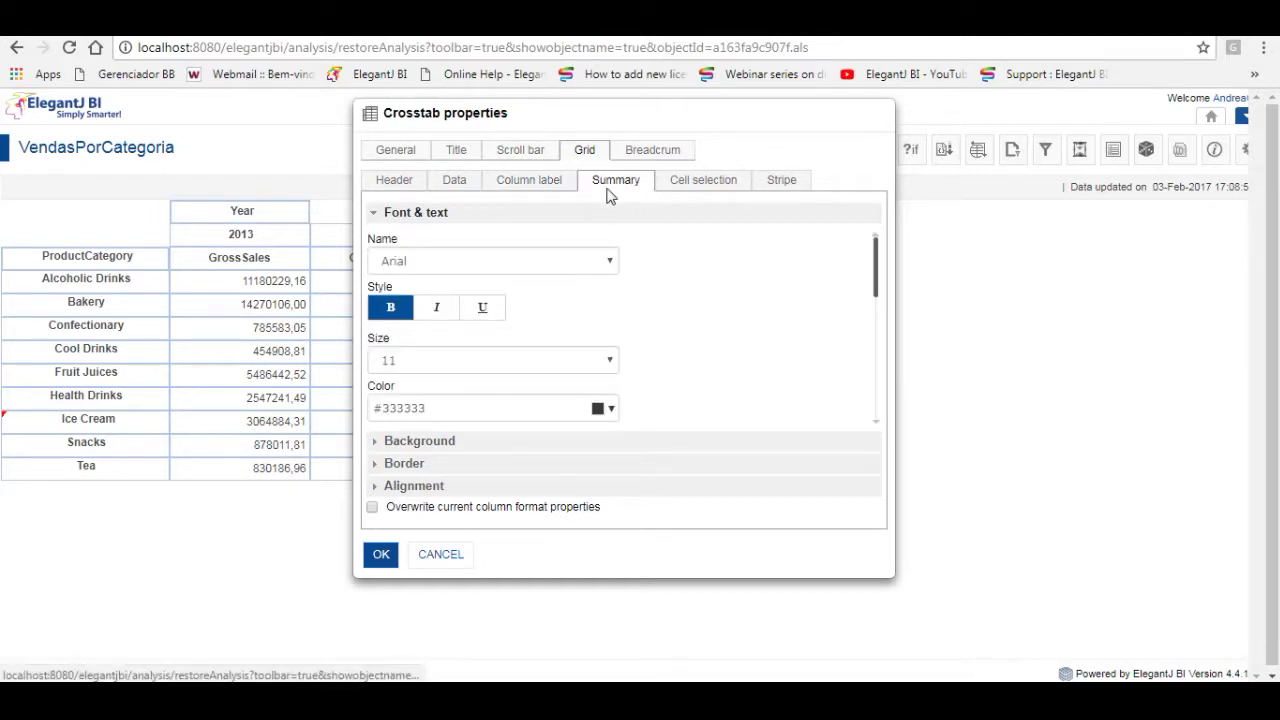
left_click(712, 185)
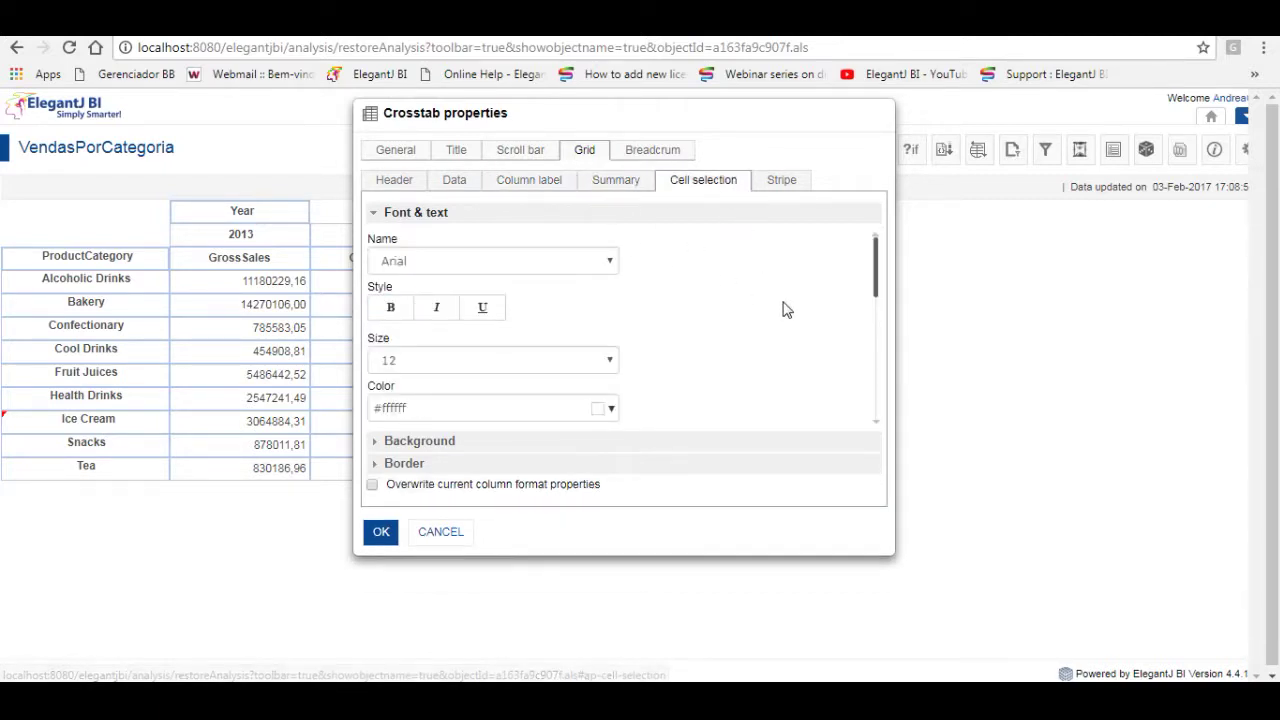
left_click(780, 180)
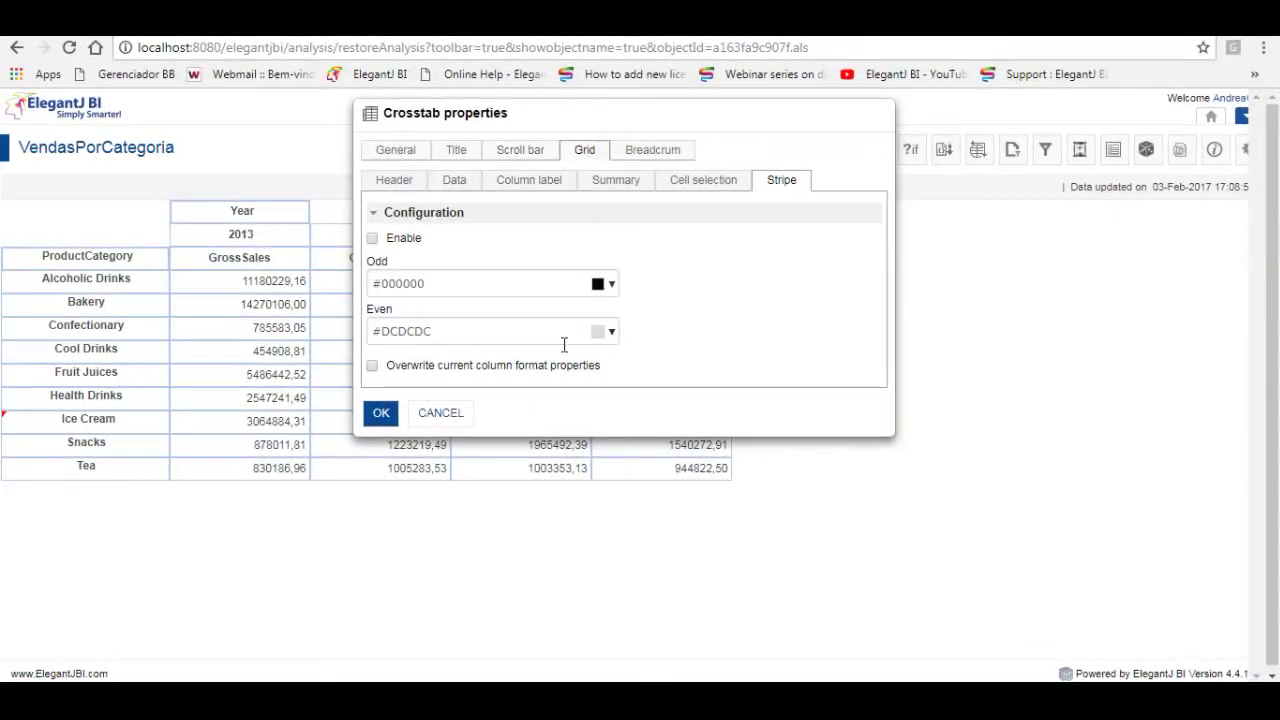
left_click(397, 182)
Copy the theme of 02_SalesTarget from the Repository's Demo App, Dashboard Objects, Sales Overview folder to the crosstab
left_click(394, 150)
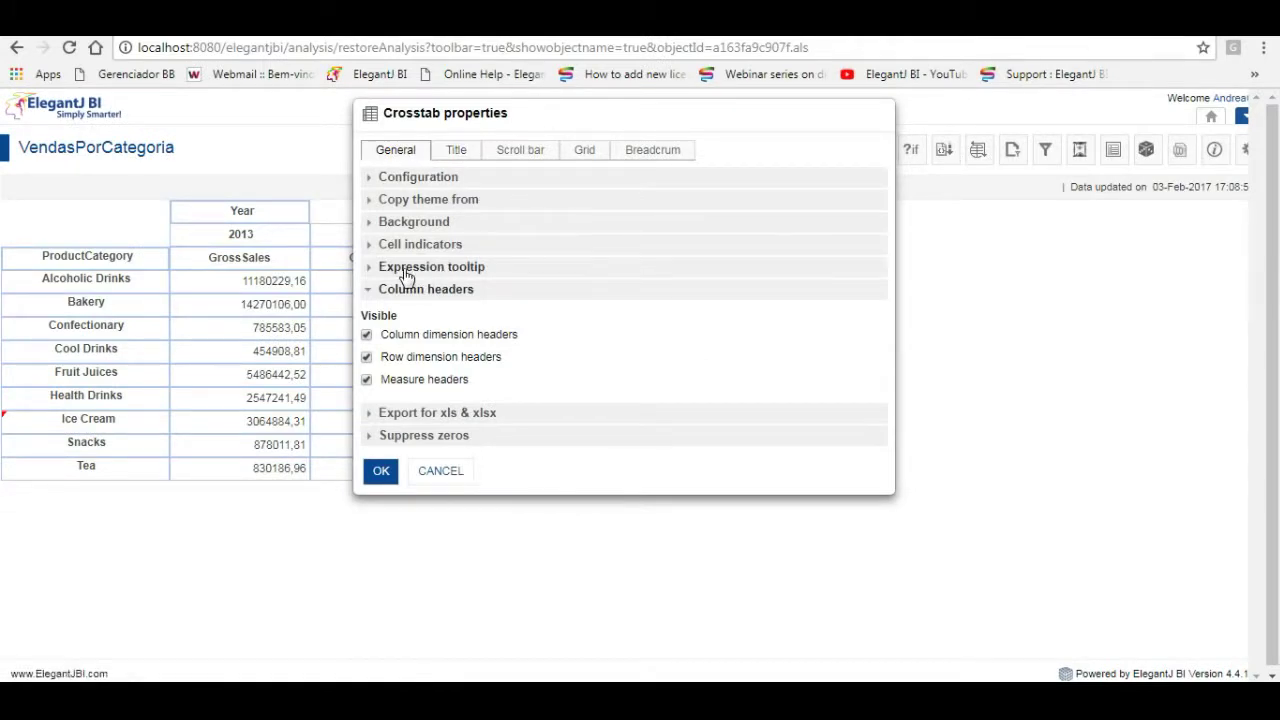
left_click(381, 201)
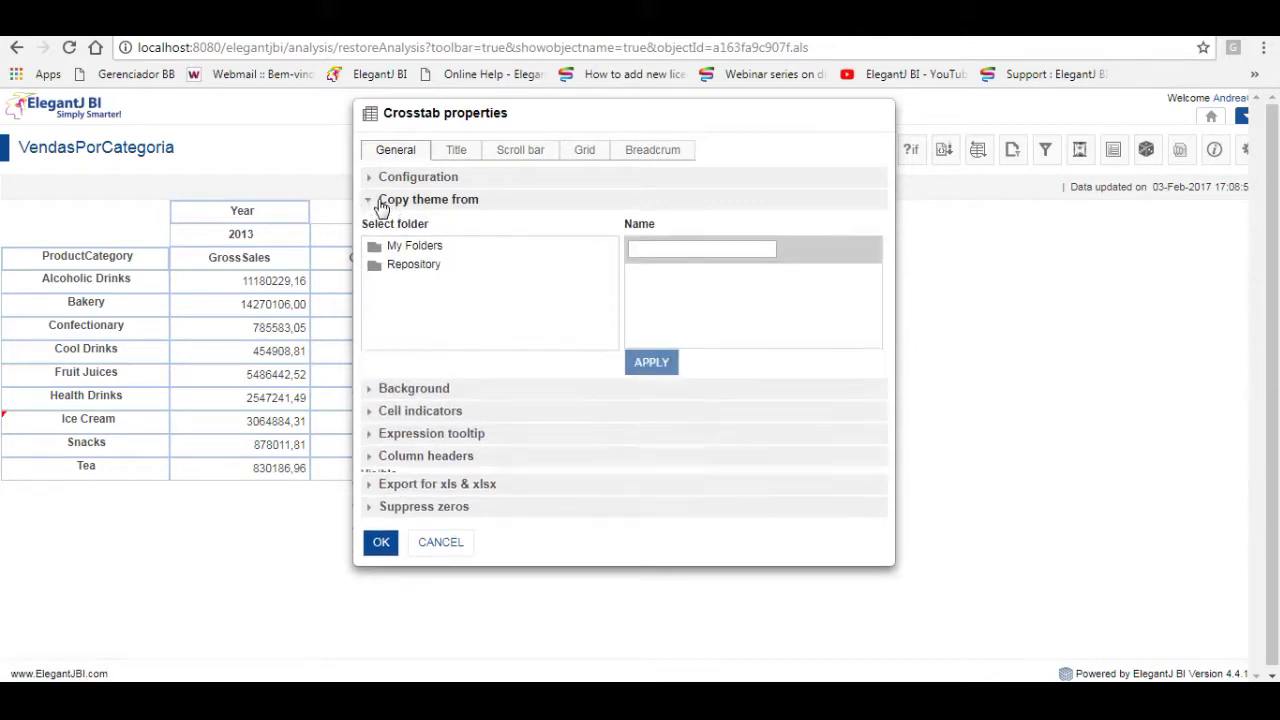
left_click(420, 263)
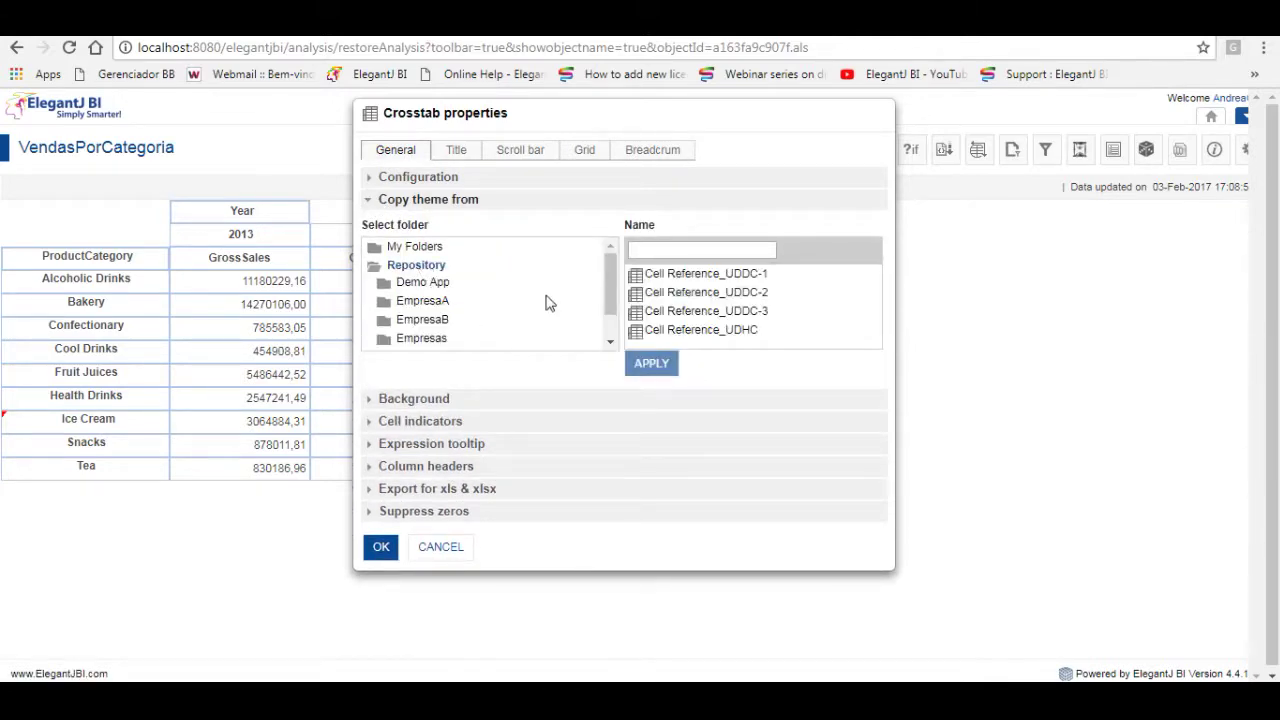
scroll(613, 286, "down", 2)
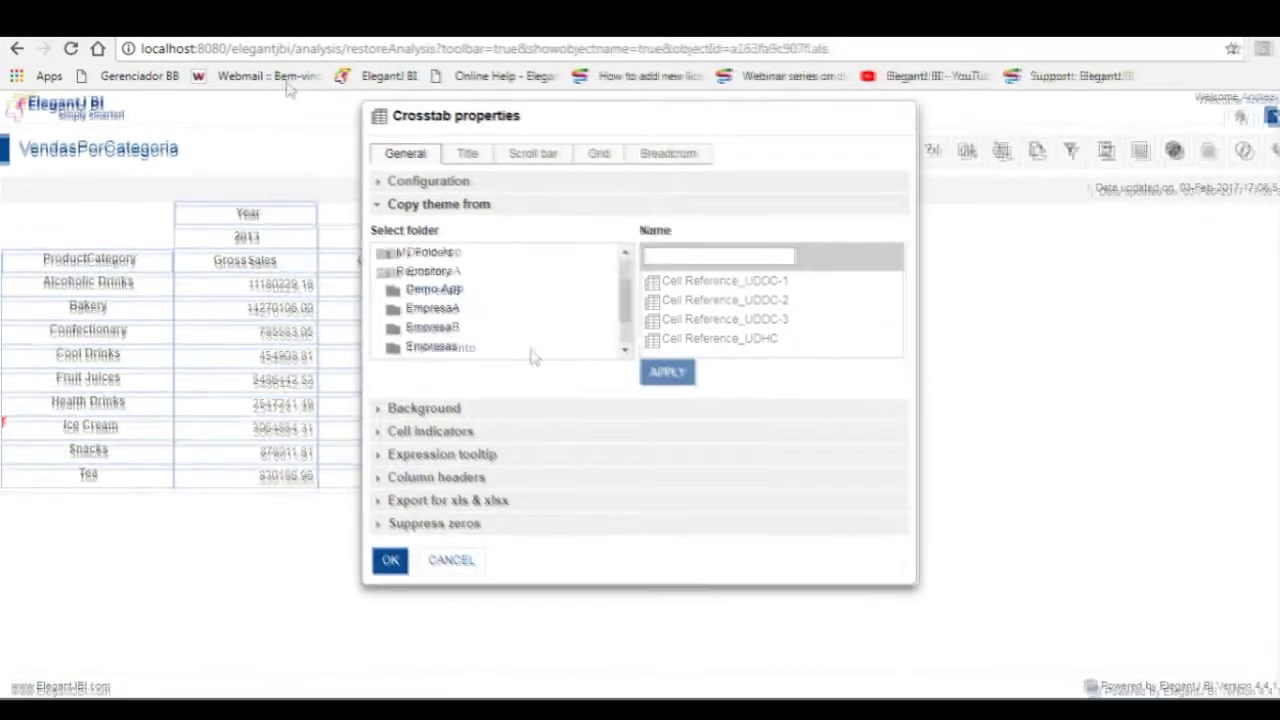
left_click(418, 284)
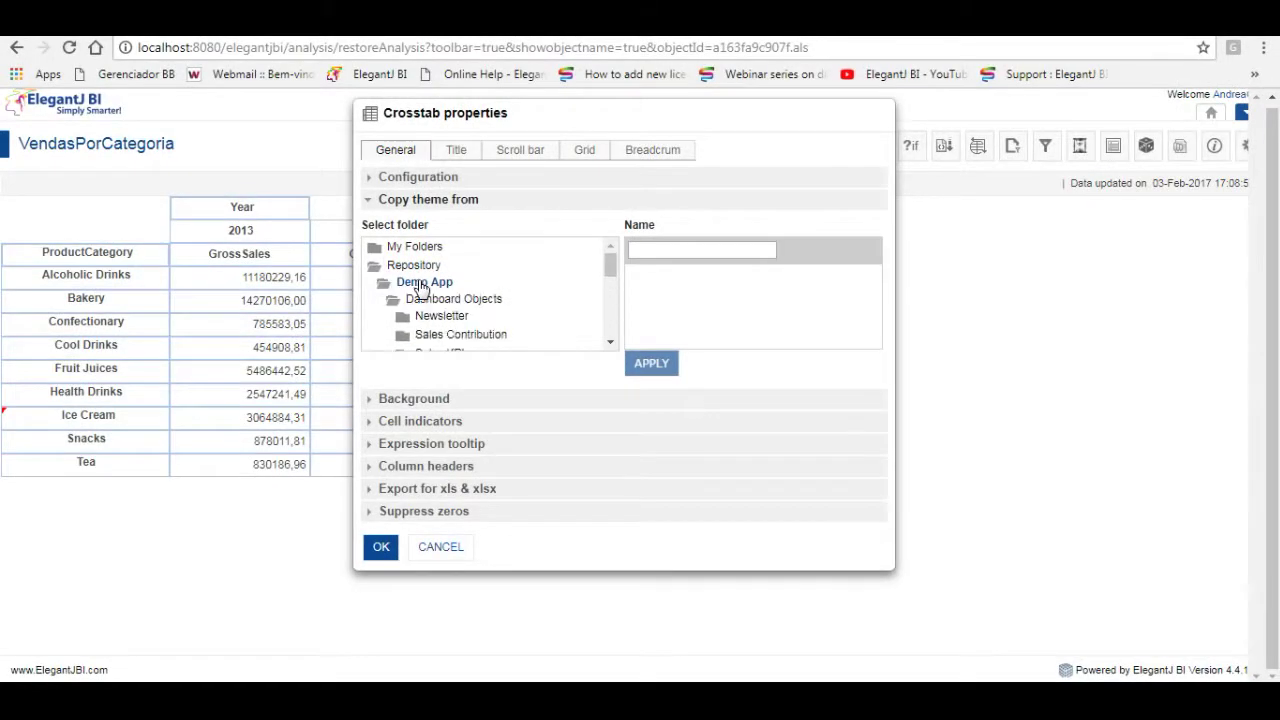
left_click(466, 302)
scroll(605, 266, "down", 2)
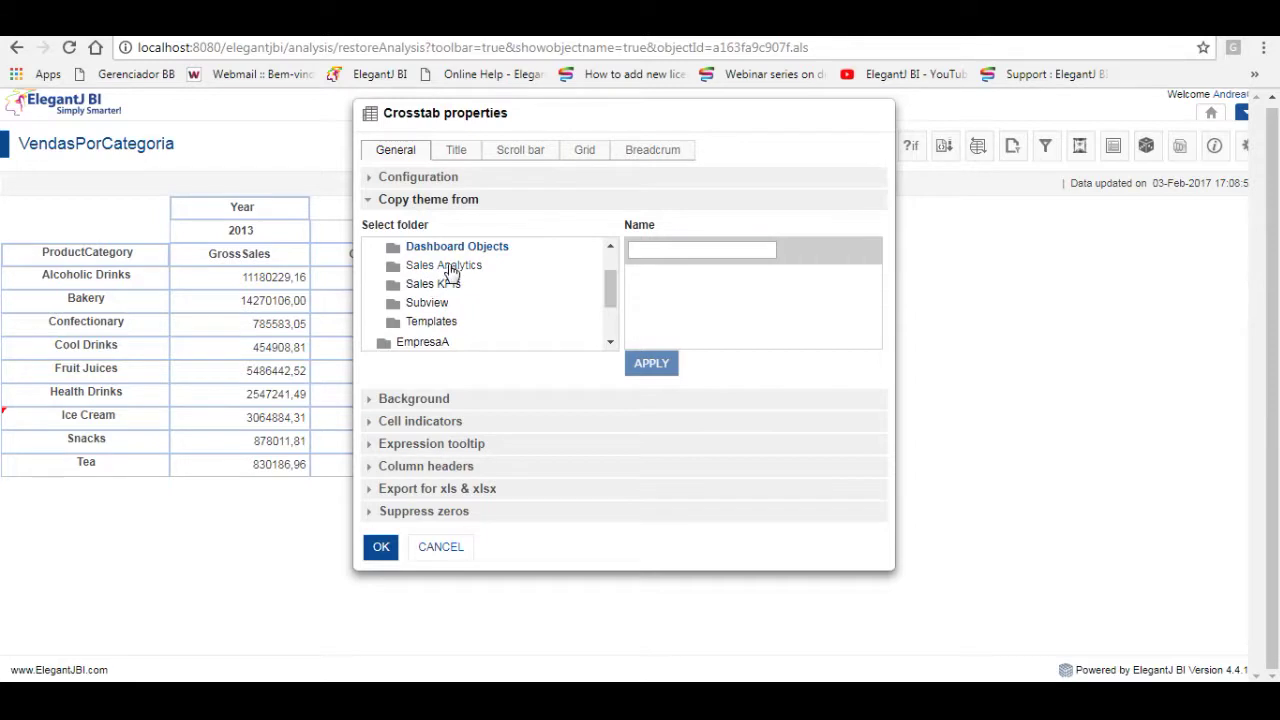
left_click(460, 253)
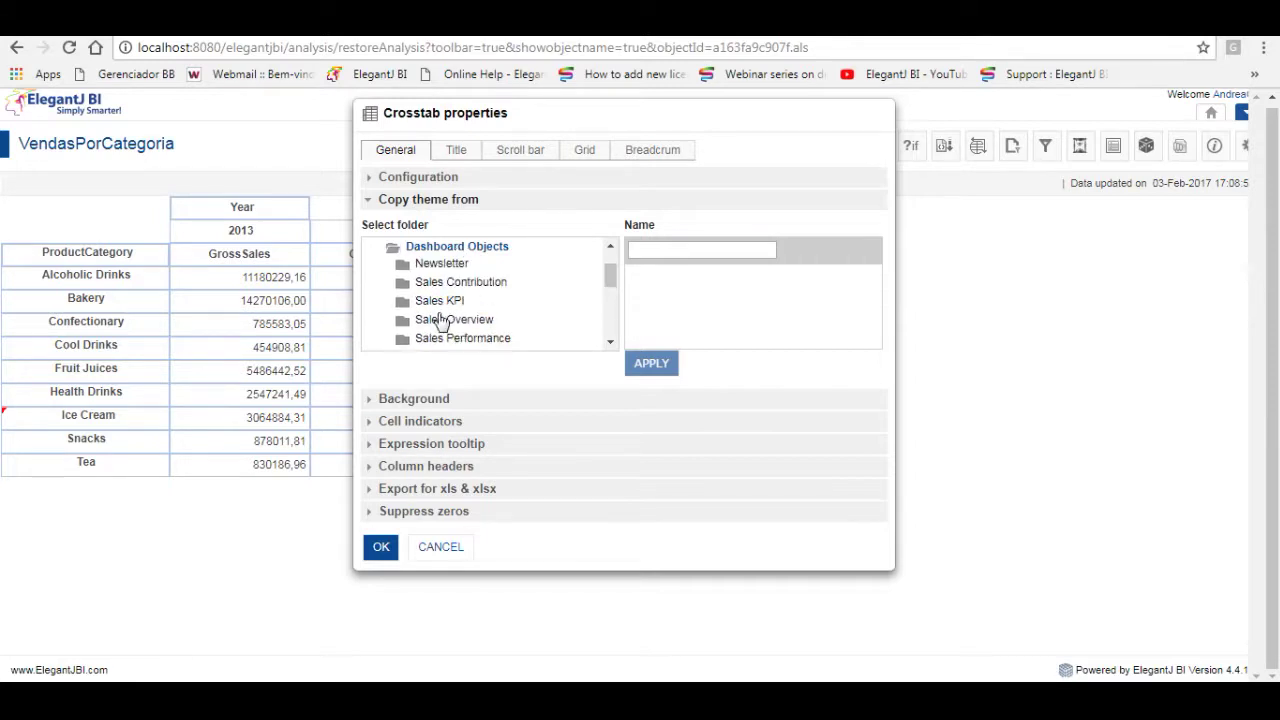
left_click(448, 324)
left_click(672, 278)
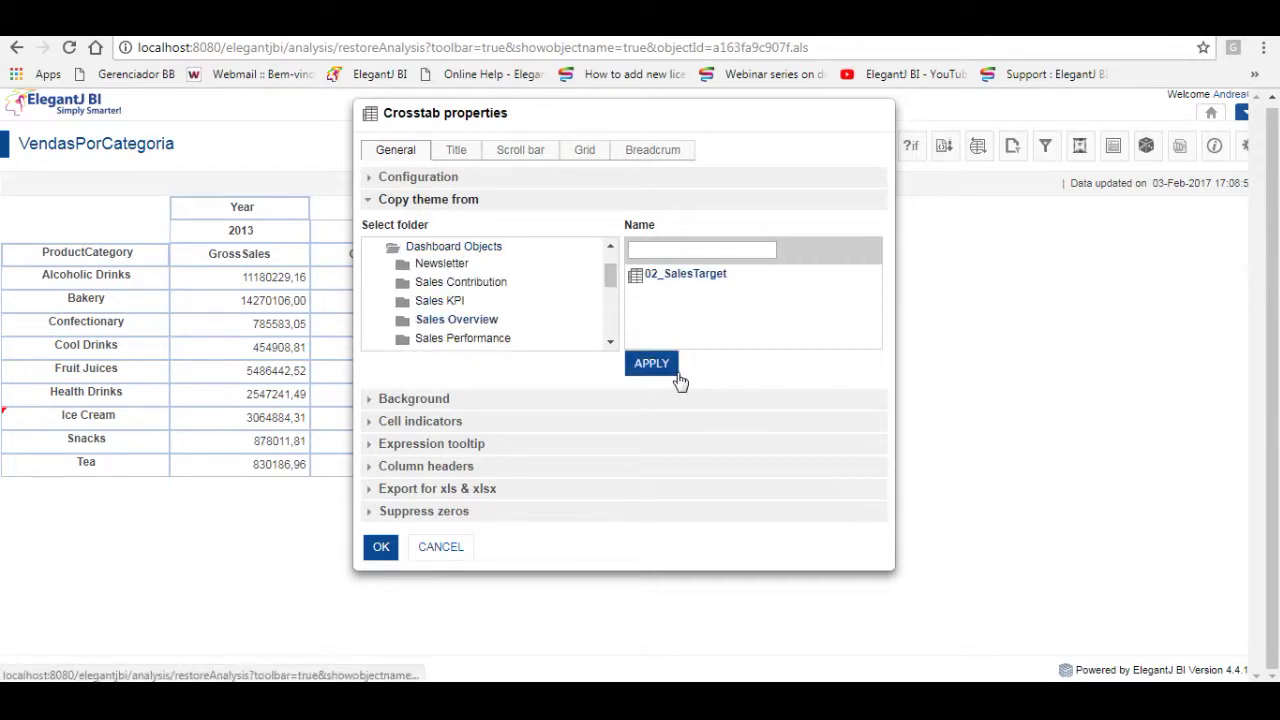
left_click(656, 368)
left_click(465, 193)
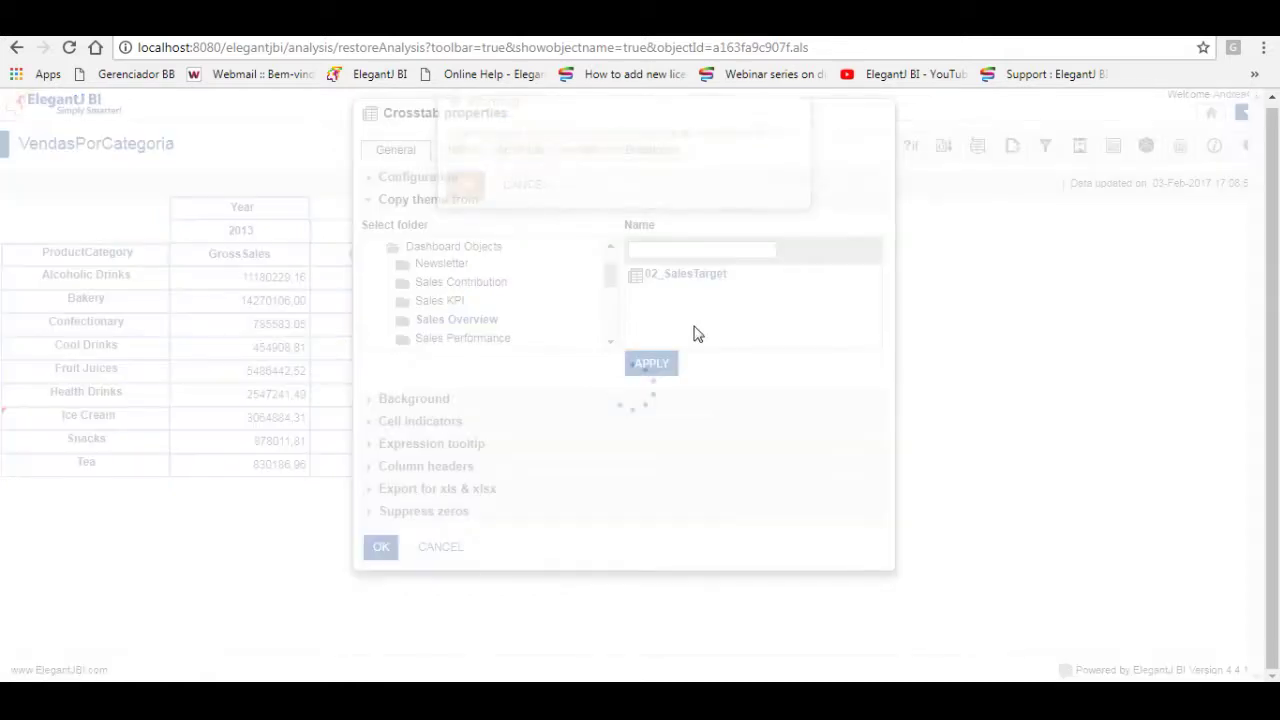
left_click(381, 662)
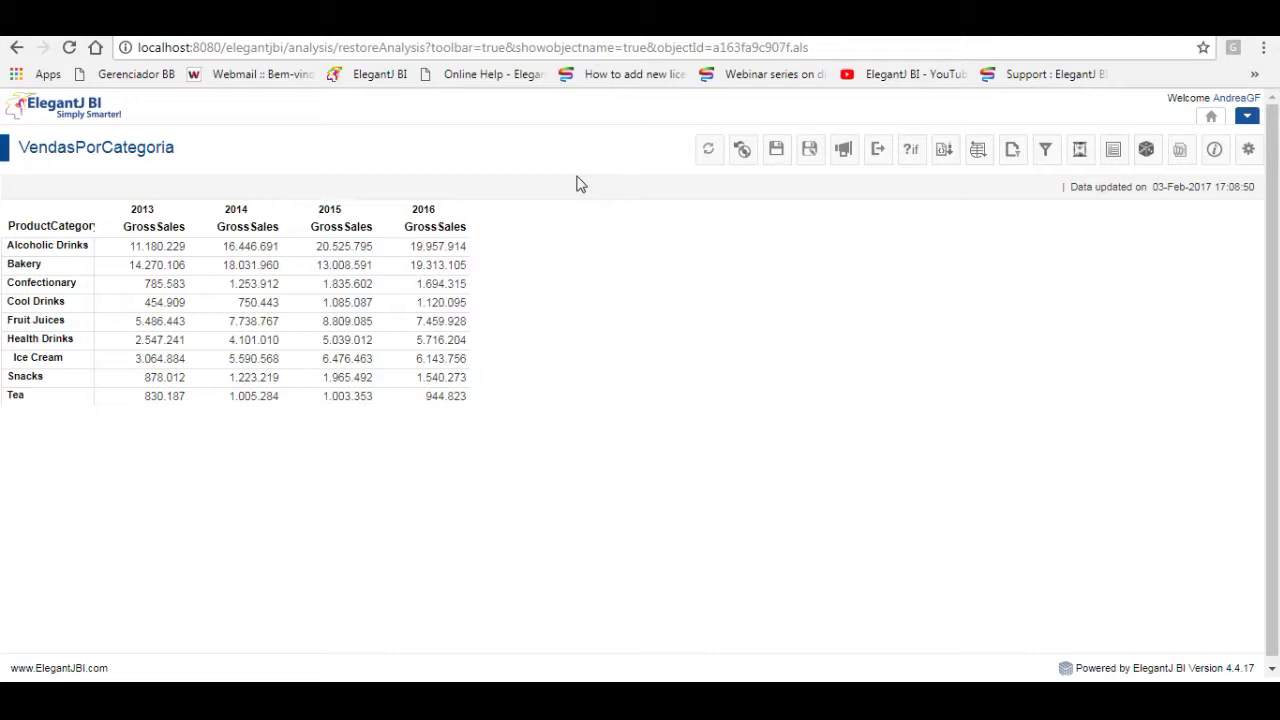
Examine the iceCream note's permission and text in note management, and close it without changes
left_click(1249, 150)
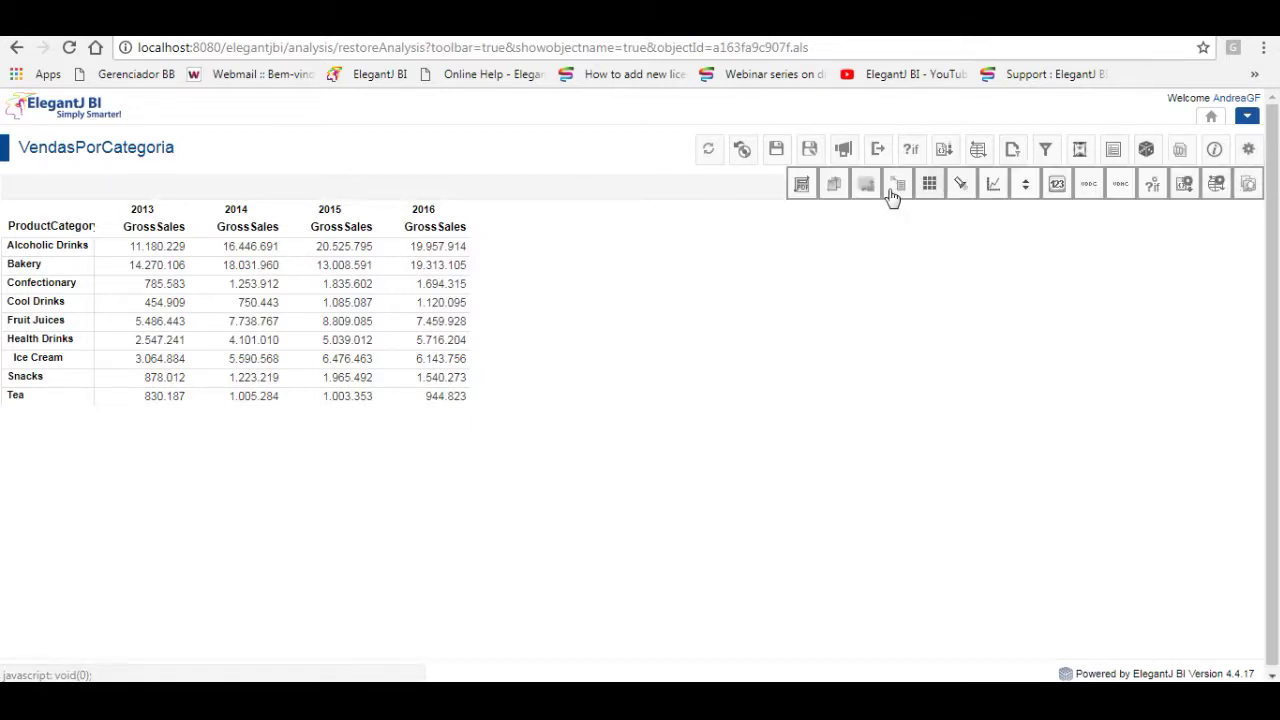
left_click(834, 186)
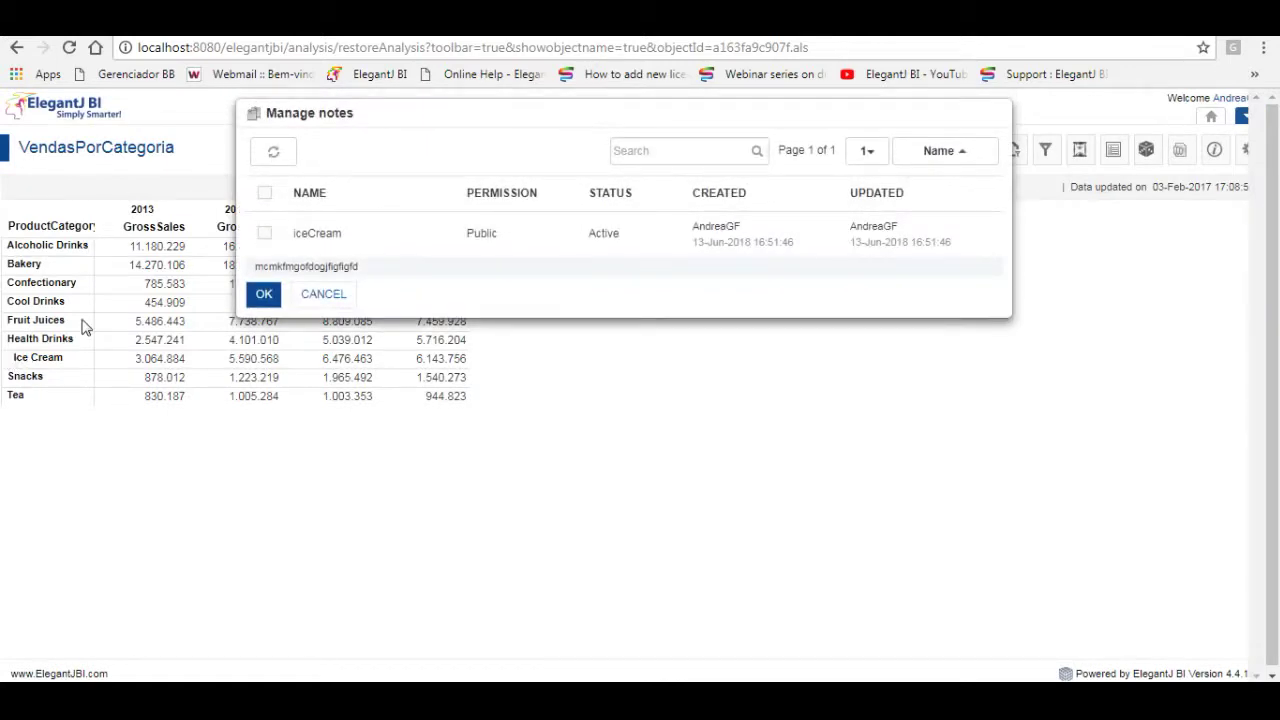
left_click(265, 237)
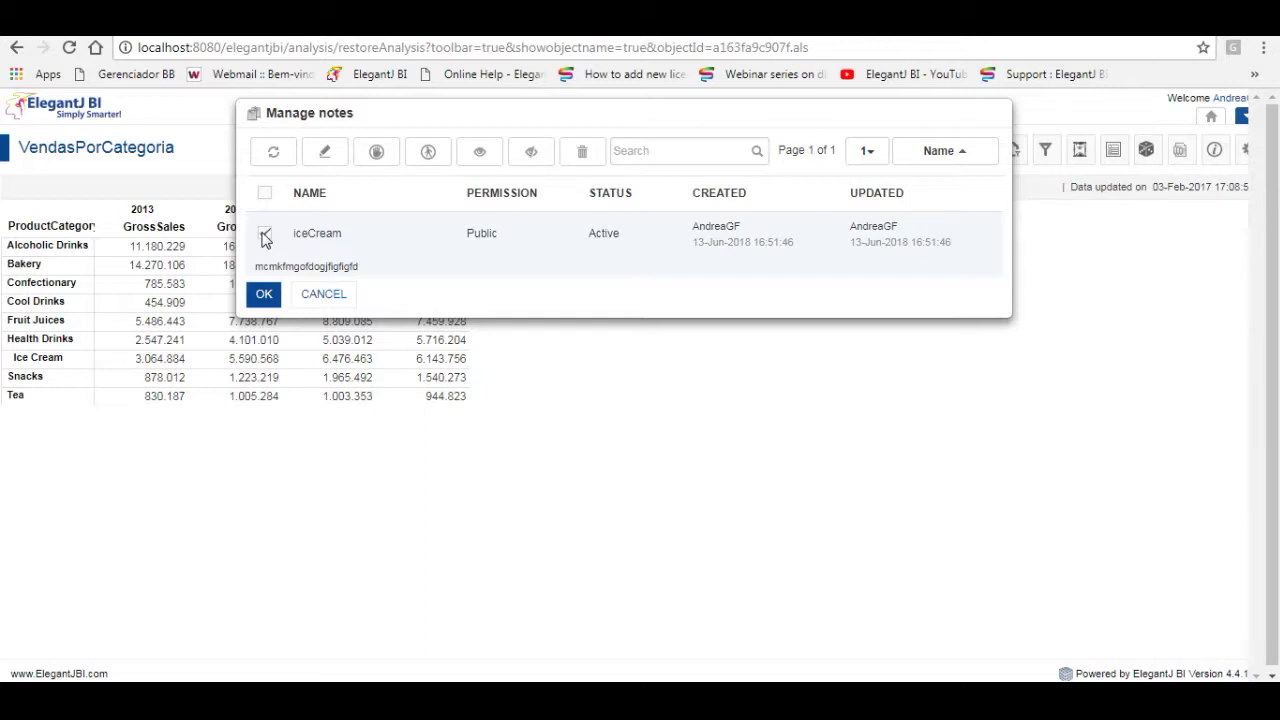
left_click(327, 152)
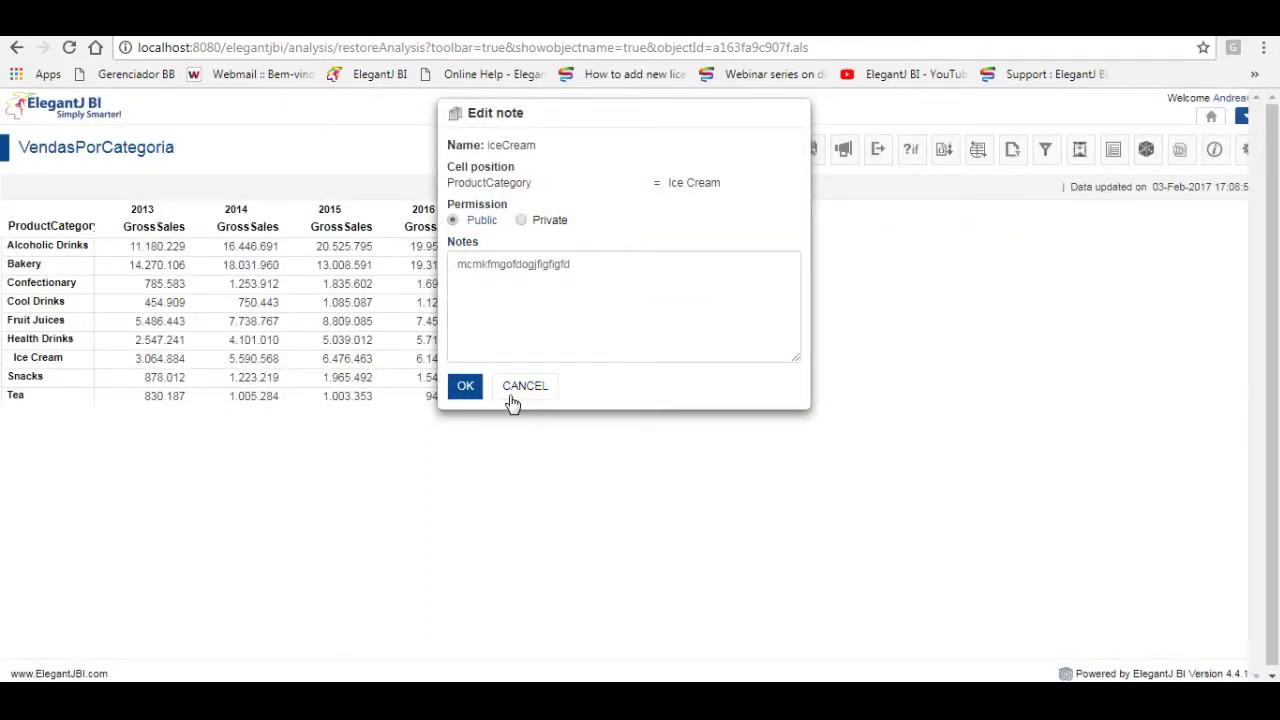
left_click(531, 392)
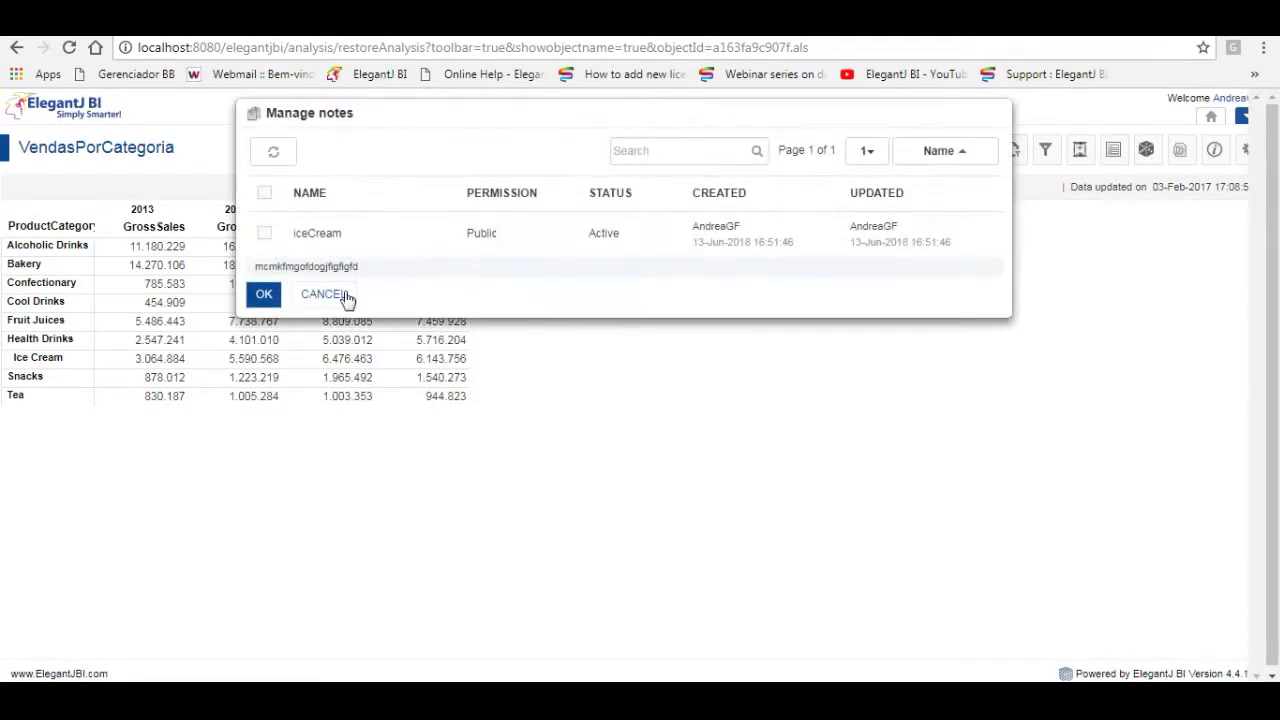
left_click(337, 297)
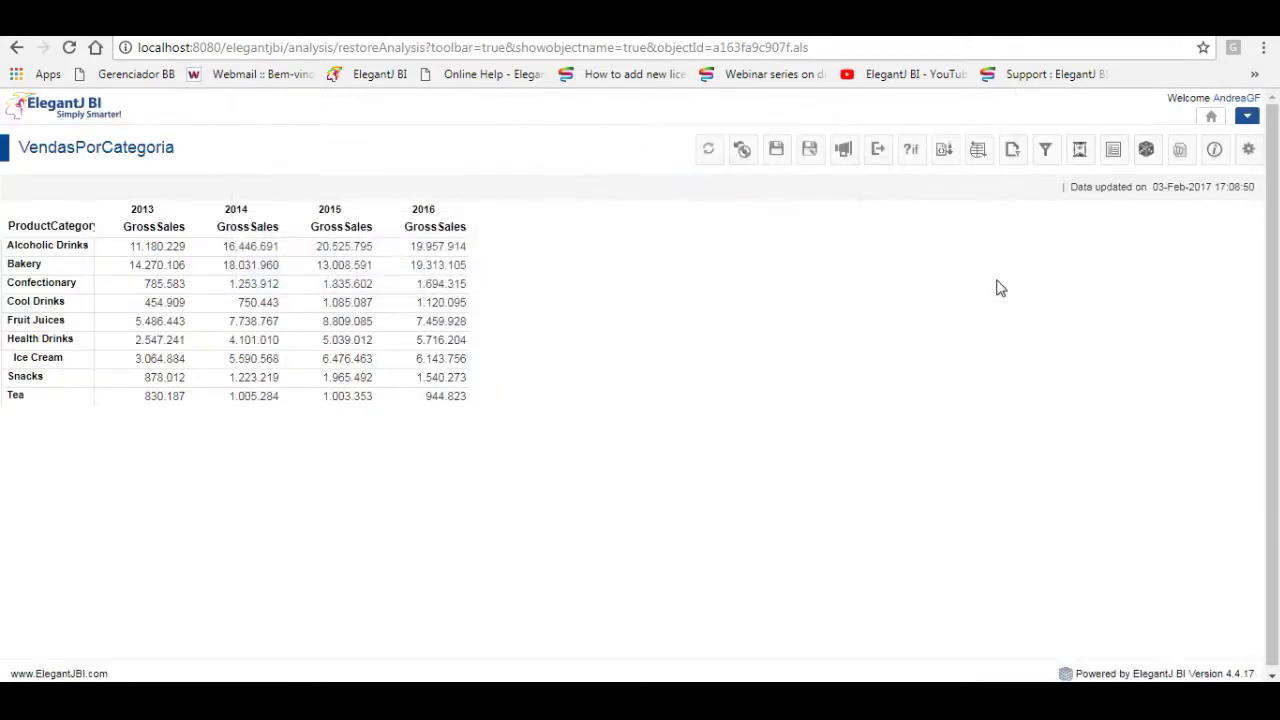
left_click(1251, 151)
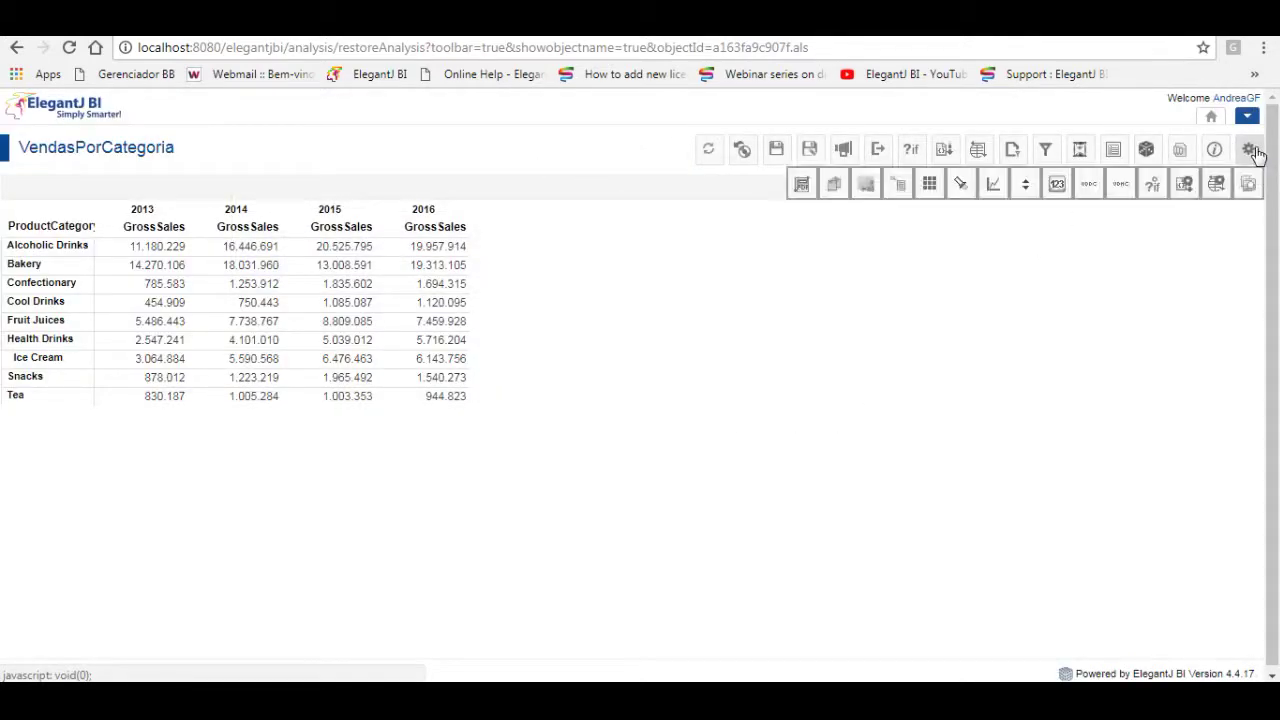
left_click(869, 187)
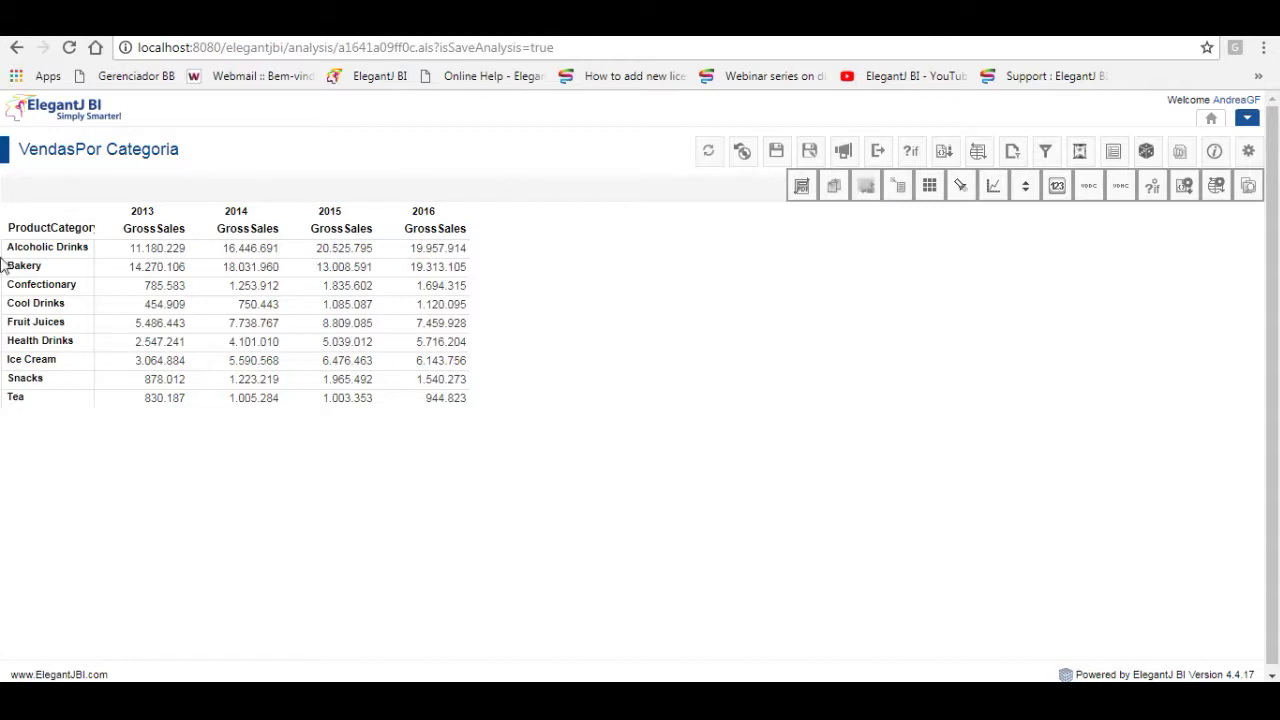
Start a new subview named Categorias based on the ProductCategory dimension of the base analysis
left_click(868, 190)
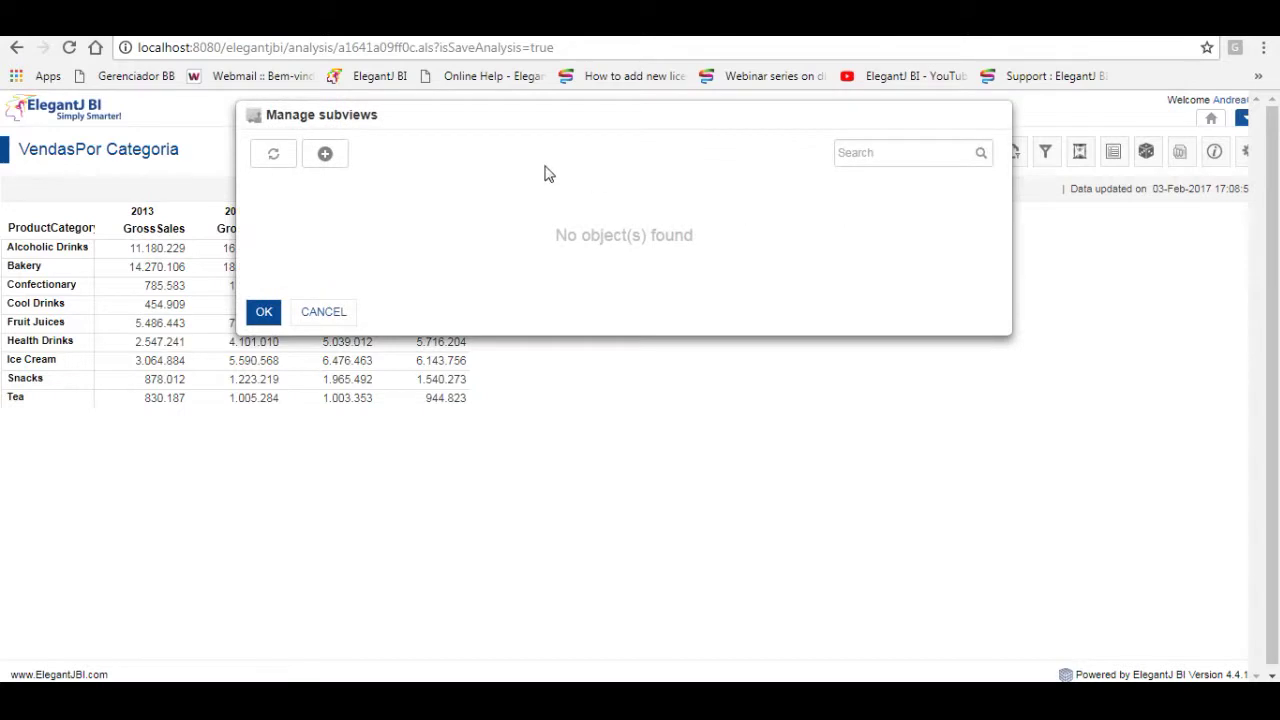
left_click(326, 156)
left_click(395, 168)
type("Cat")
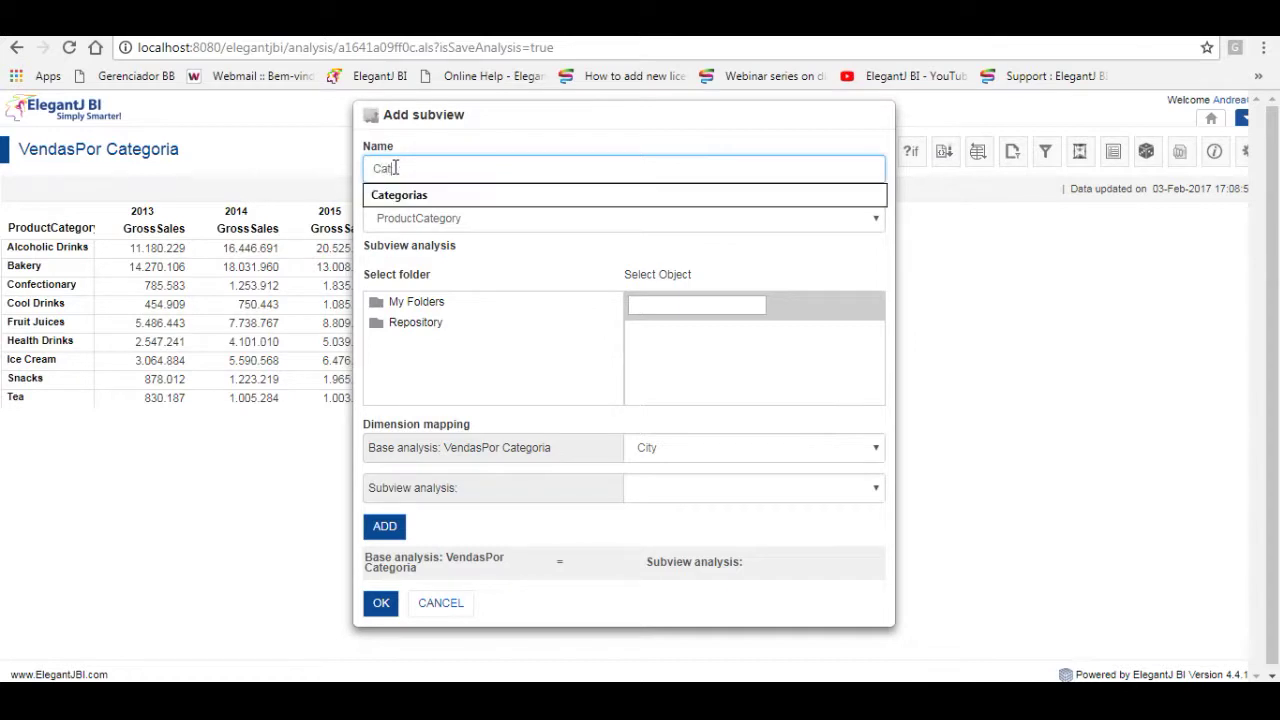
type("egoria")
left_click(410, 195)
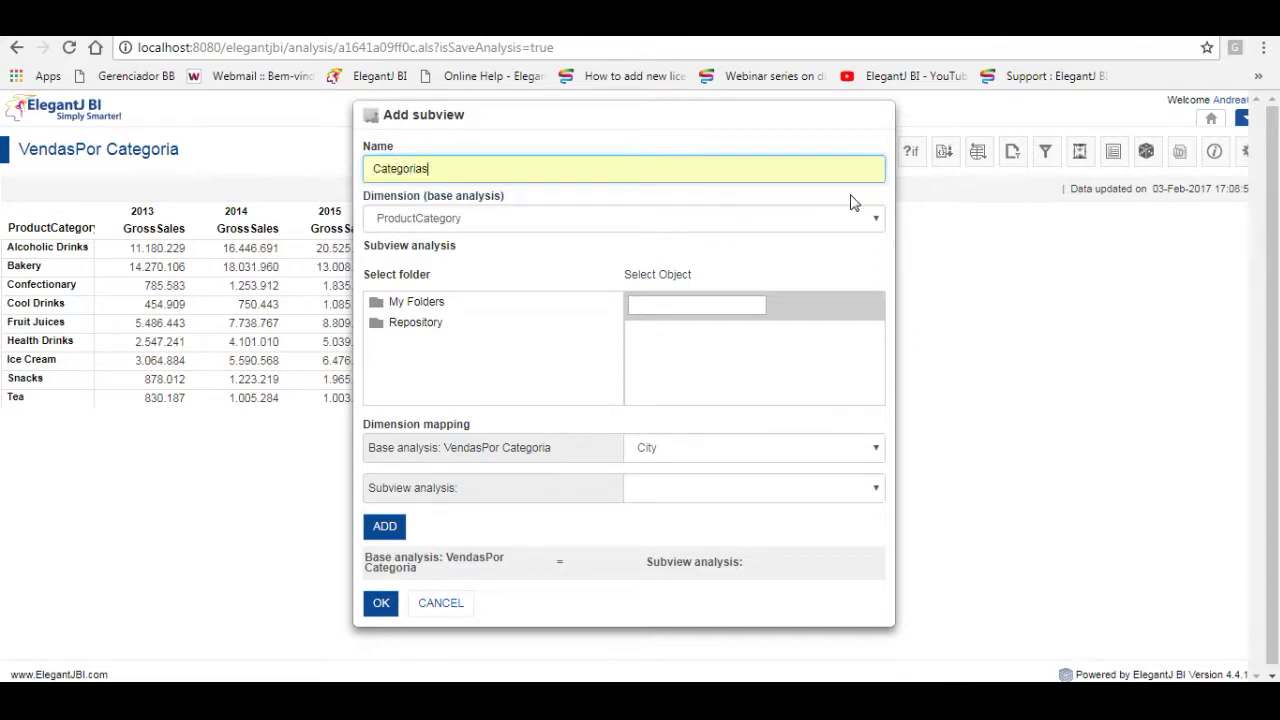
left_click(876, 220)
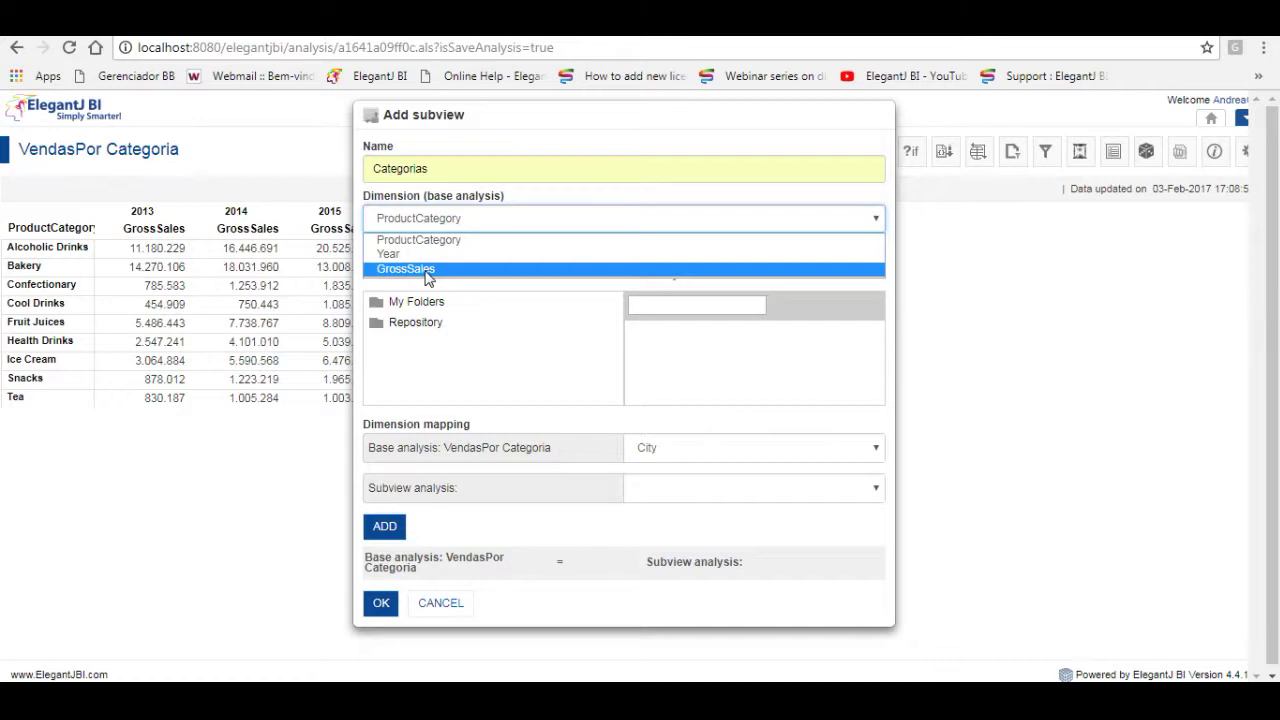
left_click(421, 241)
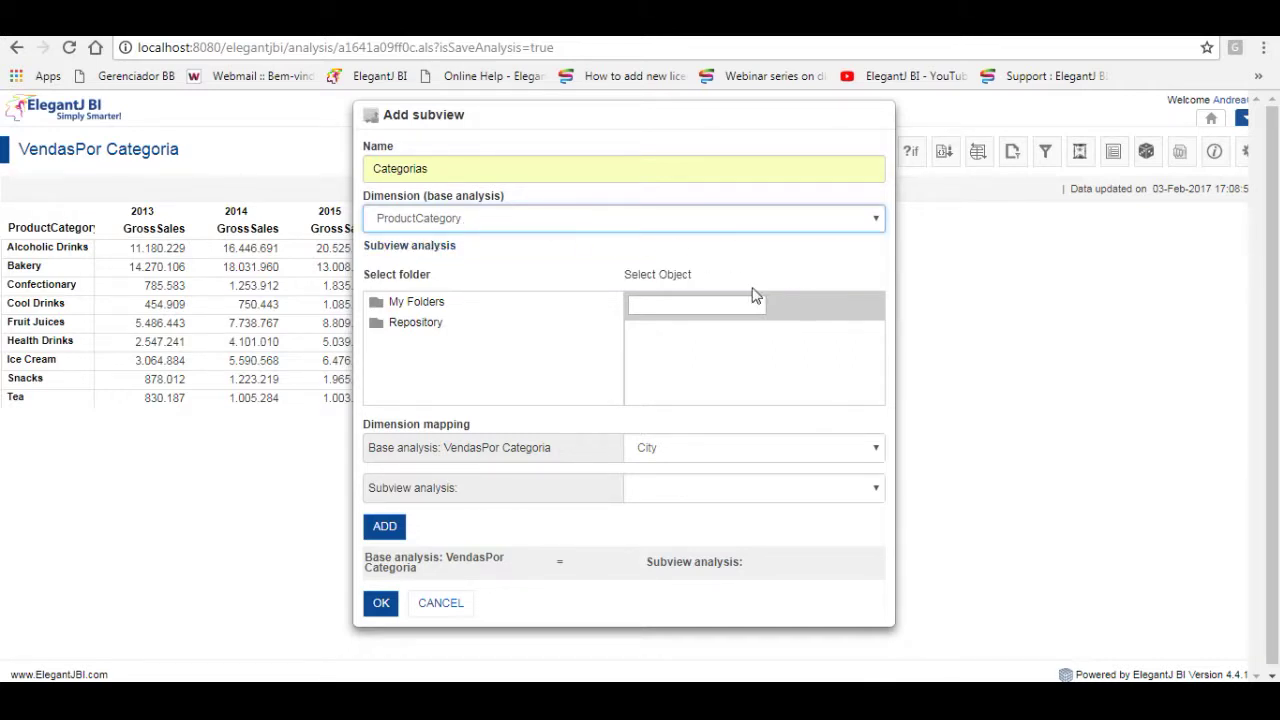
Choose Sales Report from the Repository's Demo App, Dashboard Objects, Sales Performance folder as the subview analysis
left_click(408, 326)
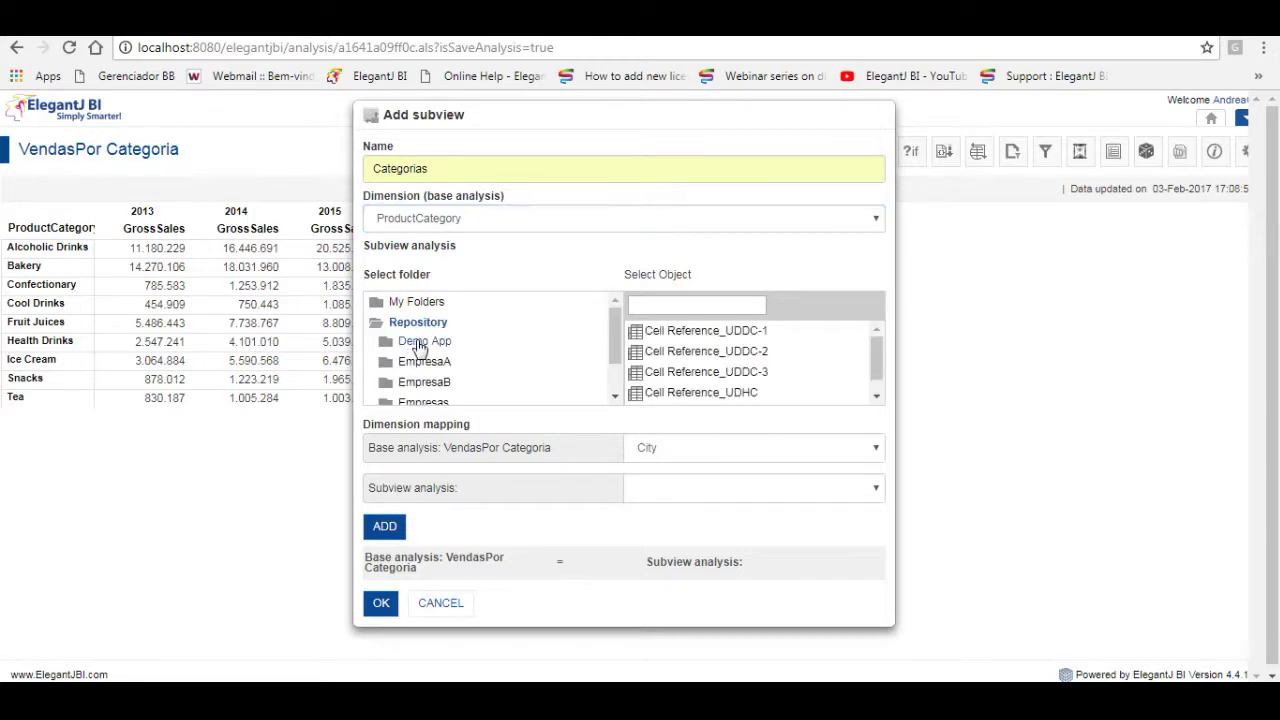
left_click(422, 343)
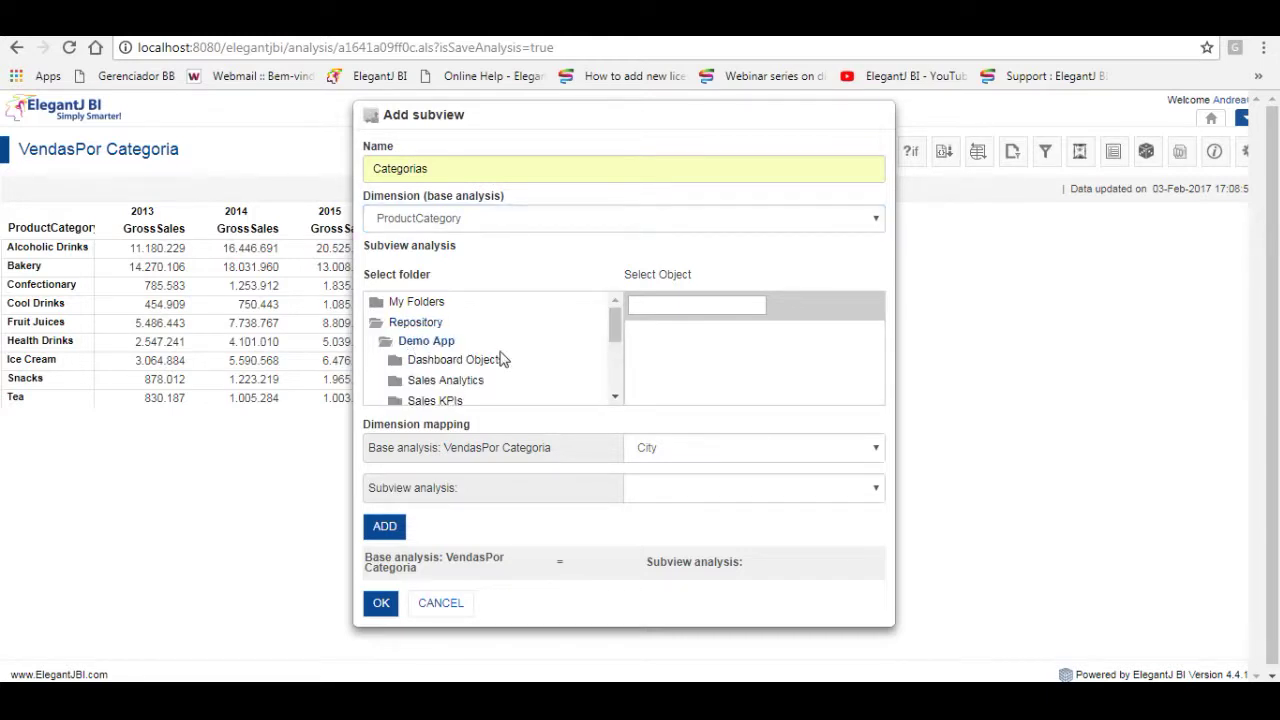
left_click(481, 360)
mouse_move(614, 318)
left_mouse_down()
mouse_move(618, 367)
mouse_move(613, 338)
left_mouse_up()
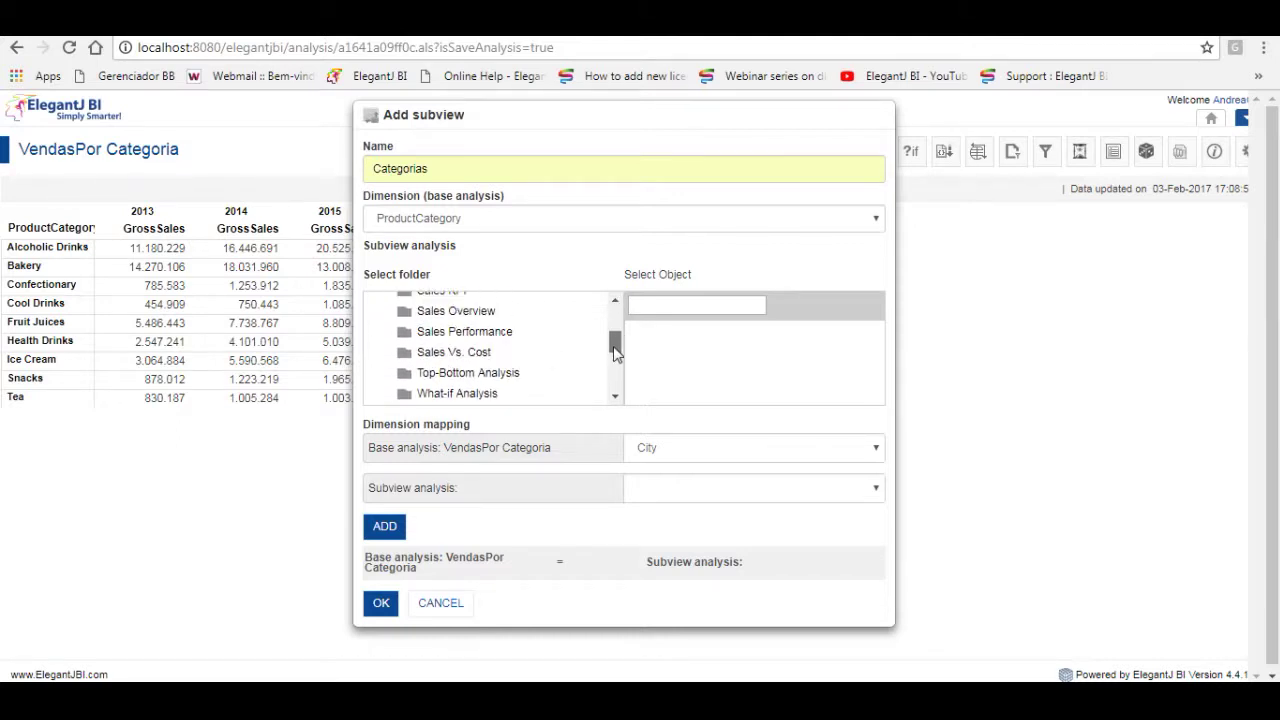
left_click(478, 334)
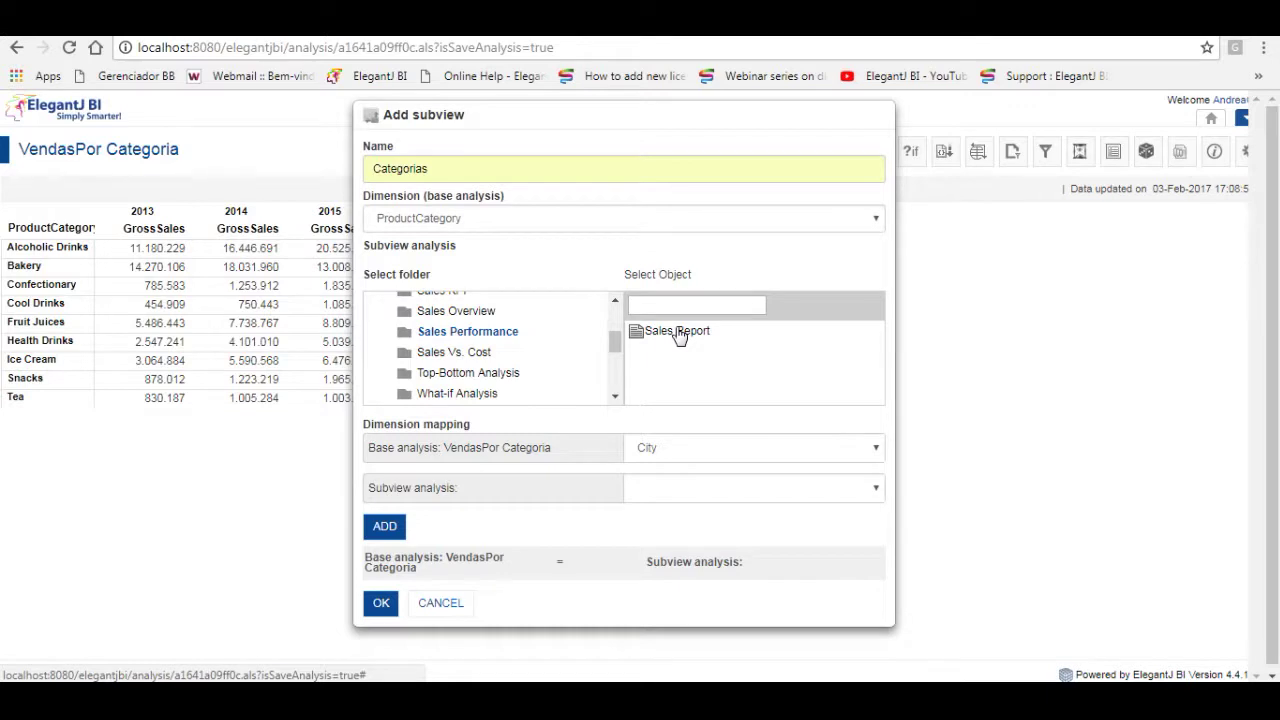
left_click(679, 335)
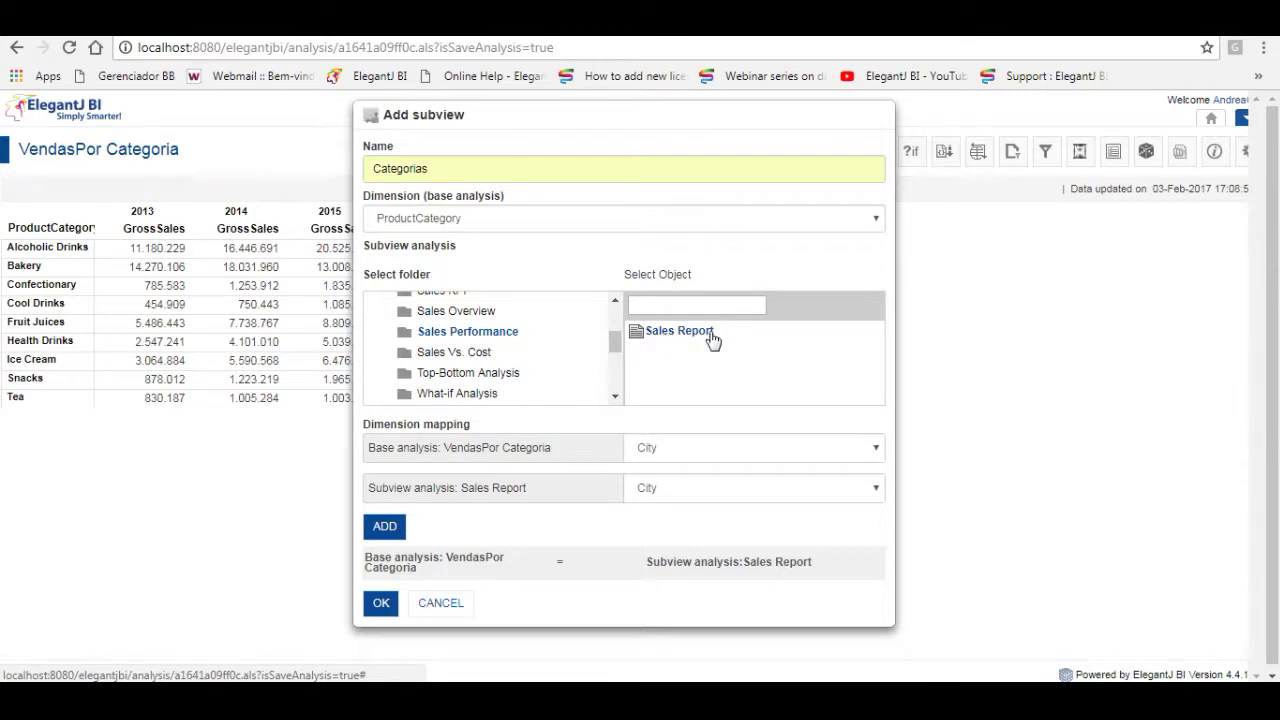
Map ProductCategory of the base analysis to ProductCategory of Sales Report and save the subview
left_click(697, 449)
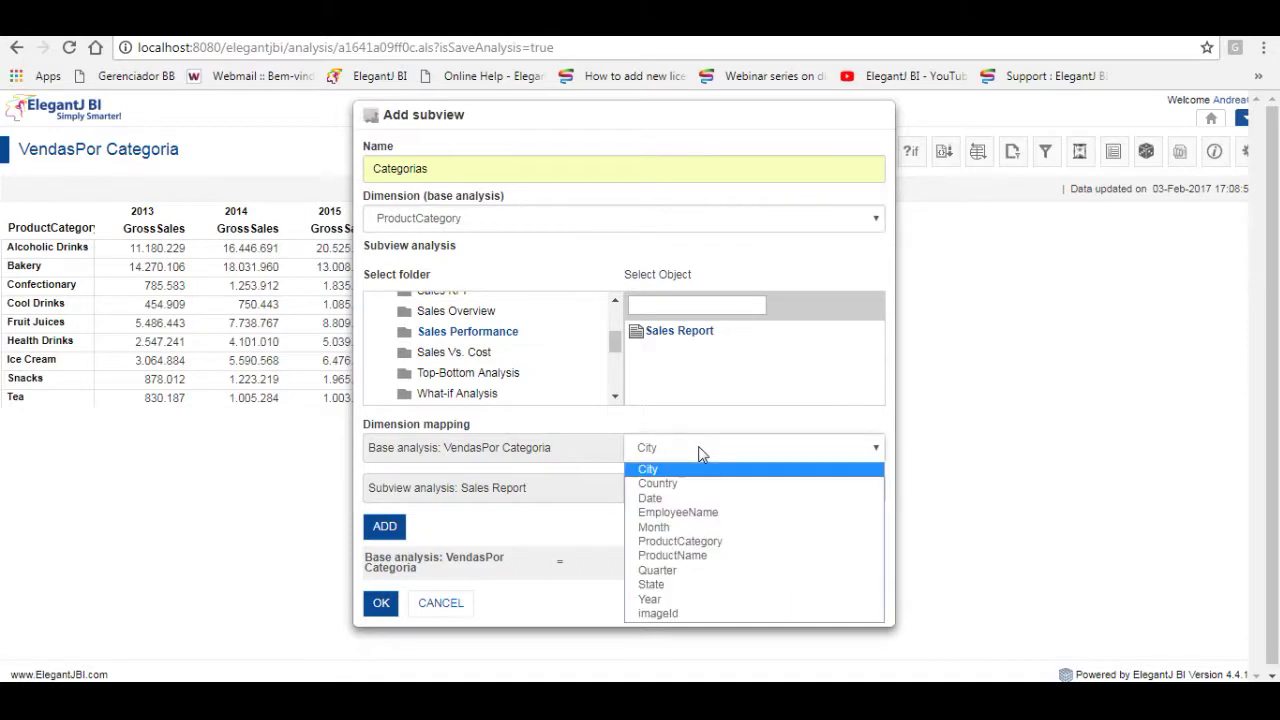
left_click(694, 541)
left_click(708, 497)
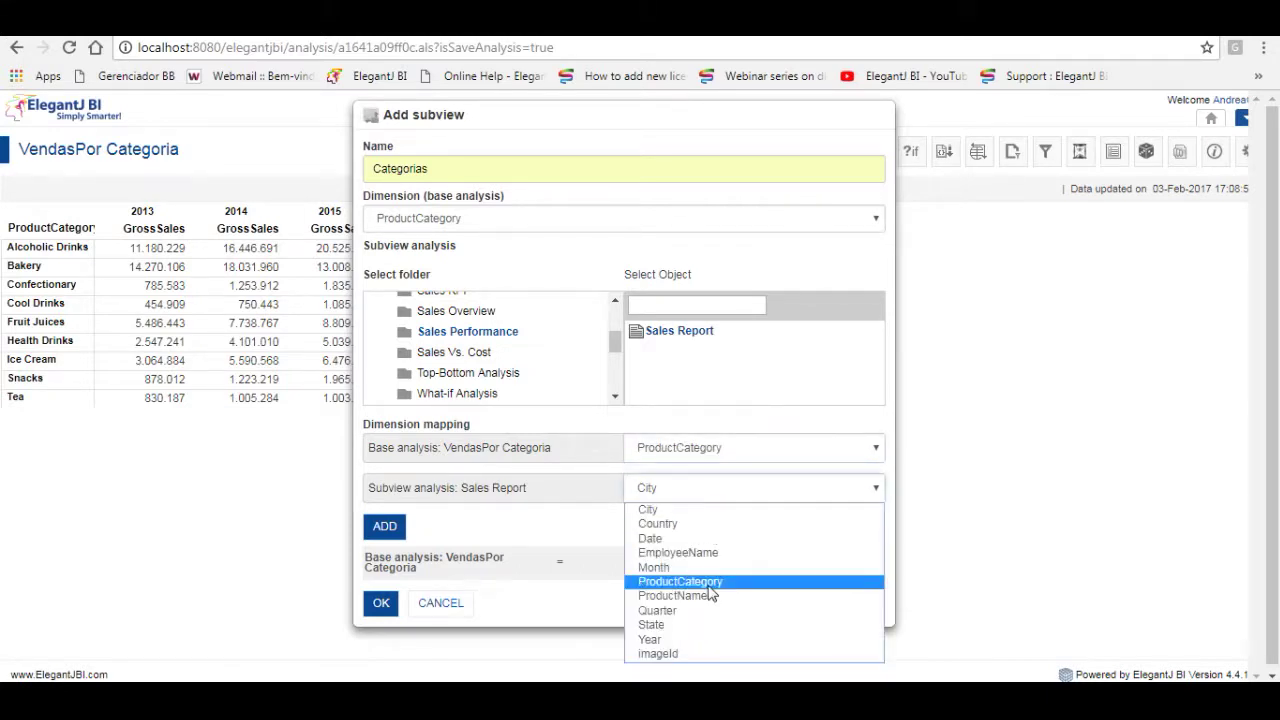
left_click(690, 580)
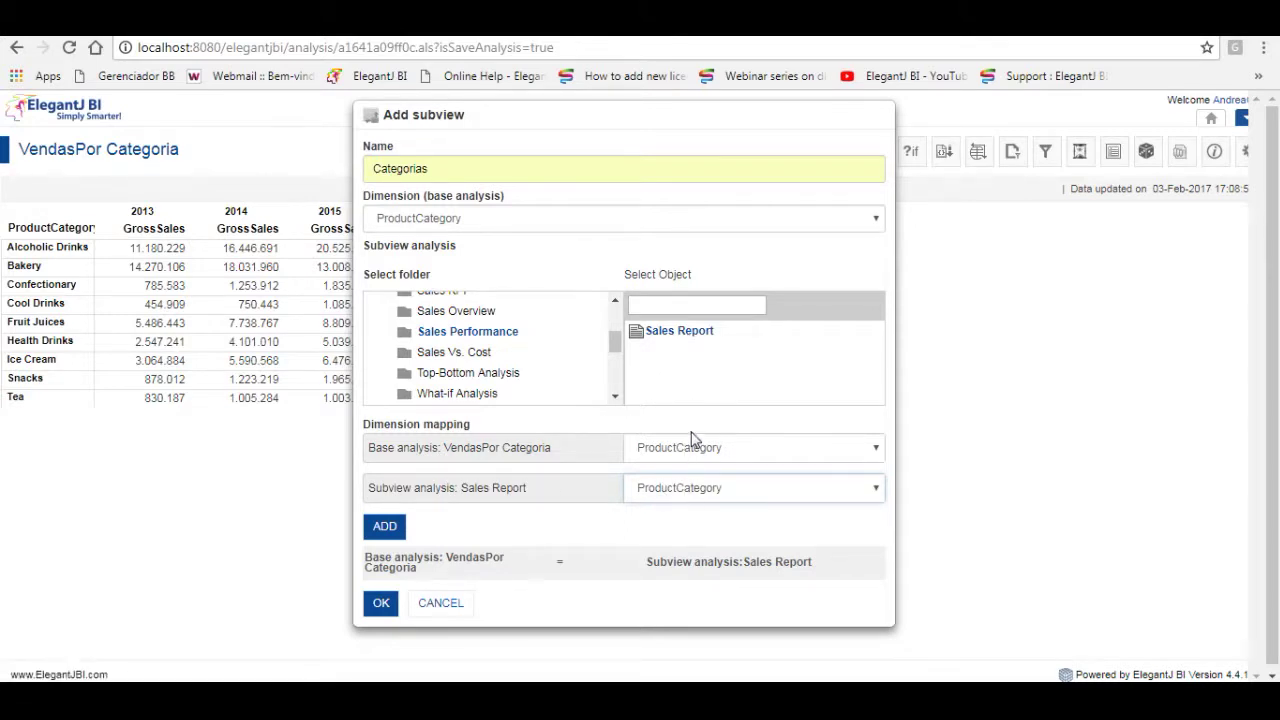
left_click(385, 530)
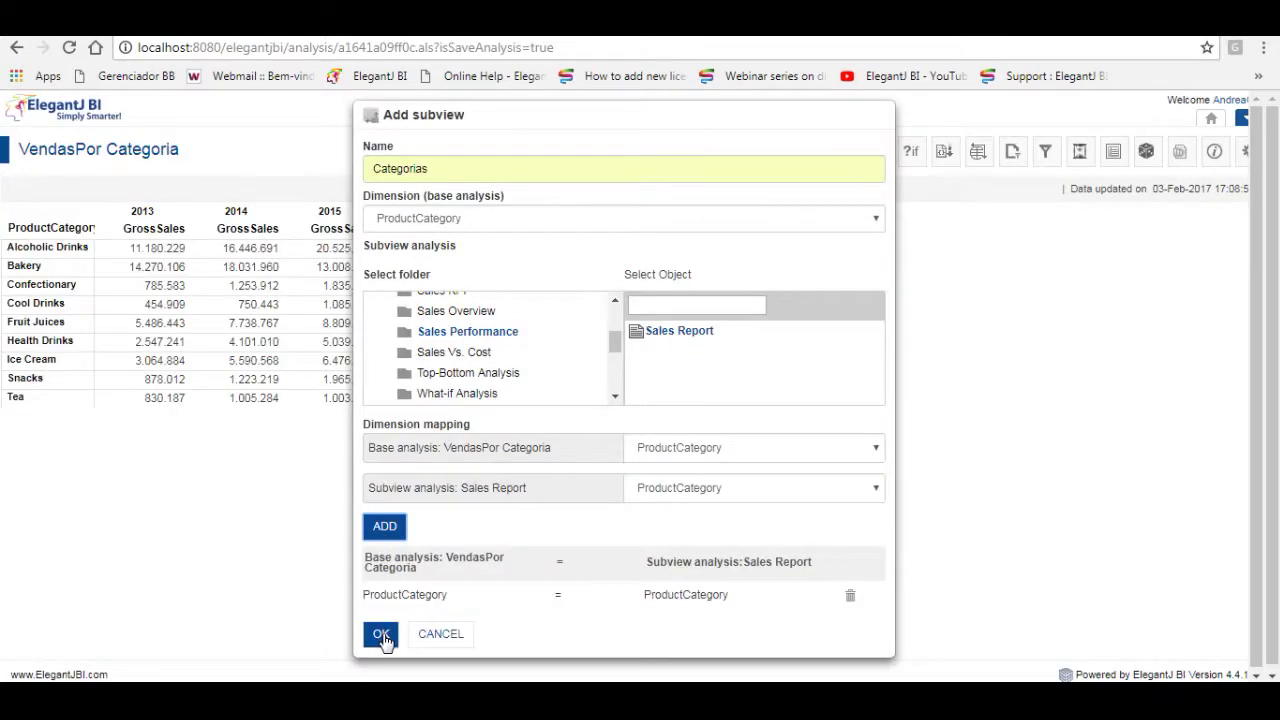
left_click(381, 636)
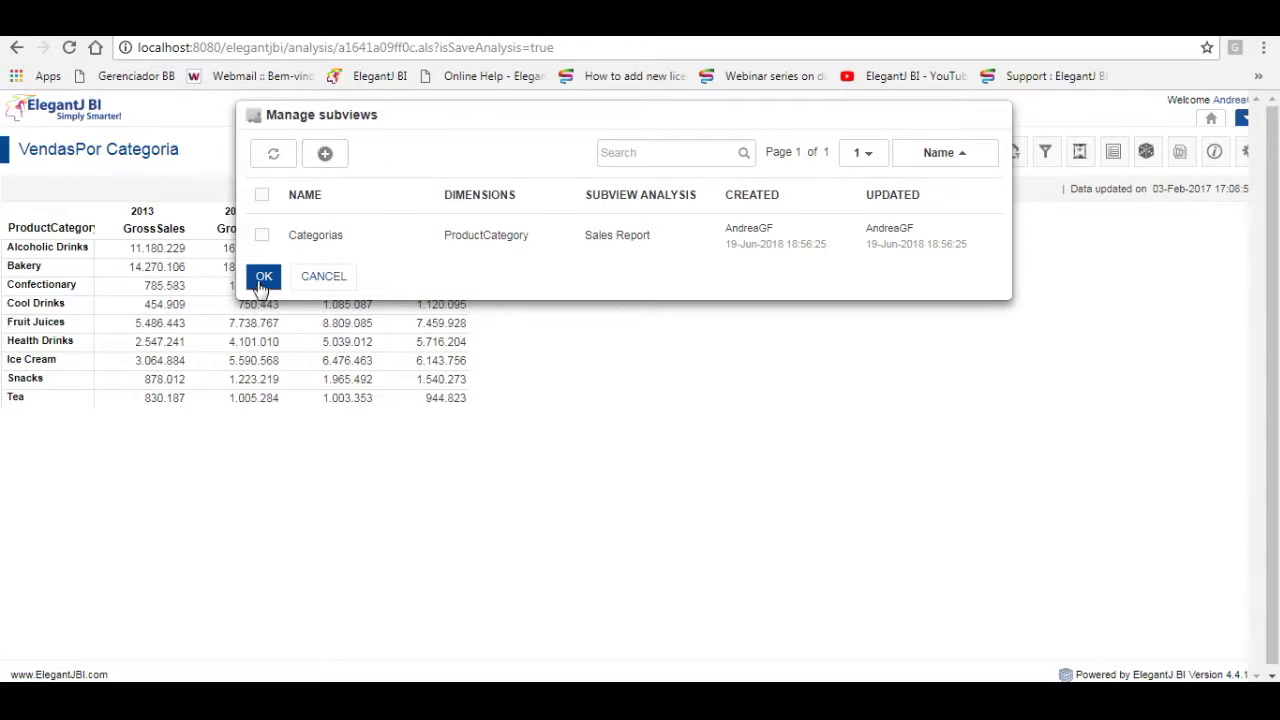
left_click(263, 280)
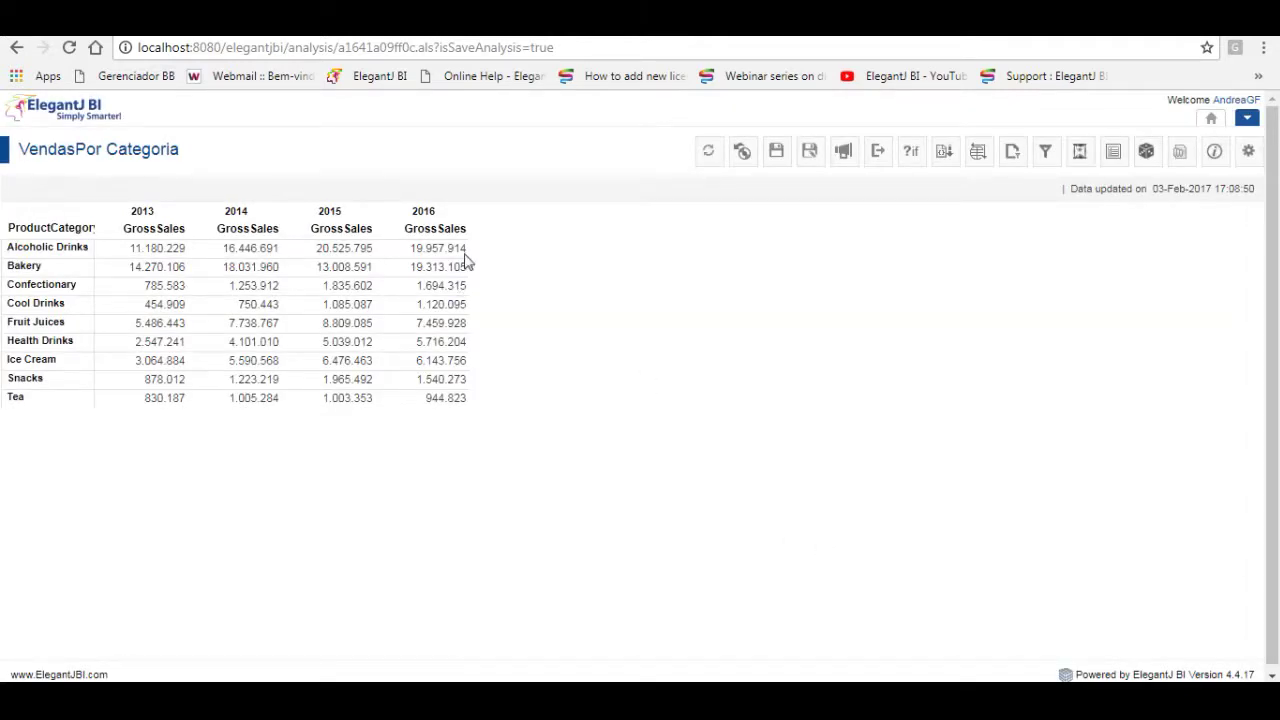
Add a Sum summary of GrossSales across the year columns of the crosstab
right_click(458, 216)
mouse_move(528, 308)
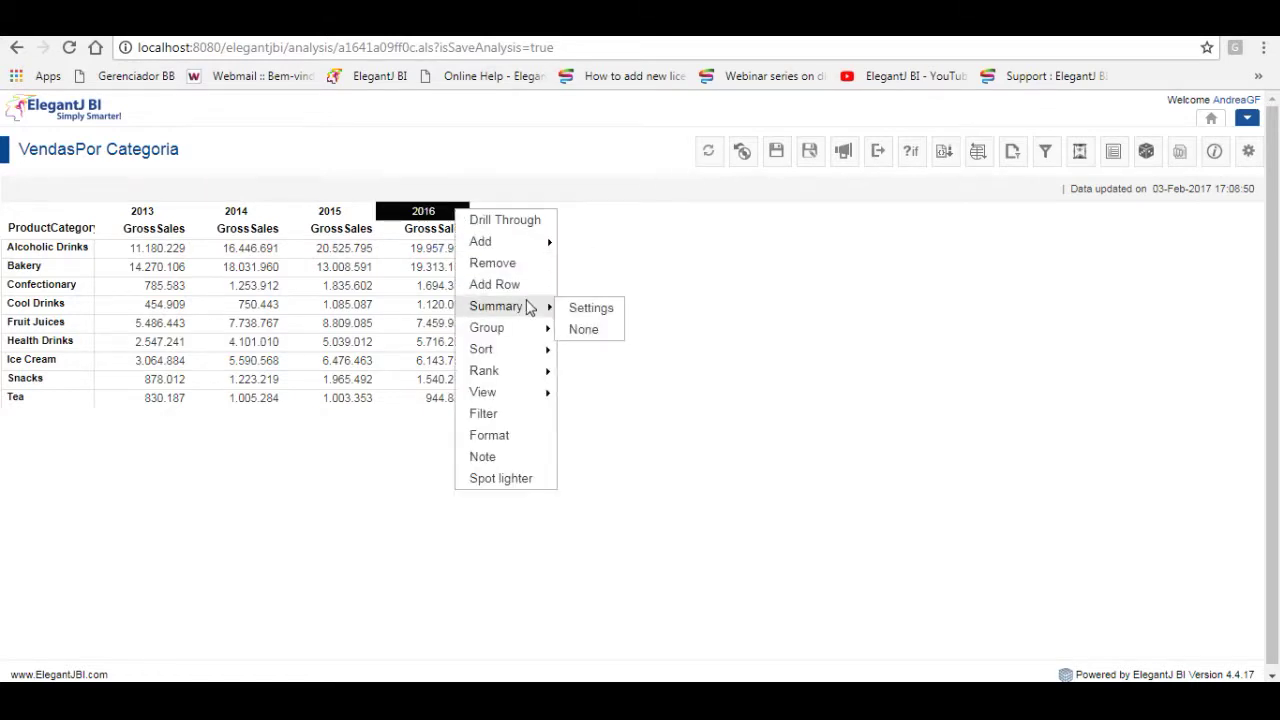
left_click(589, 309)
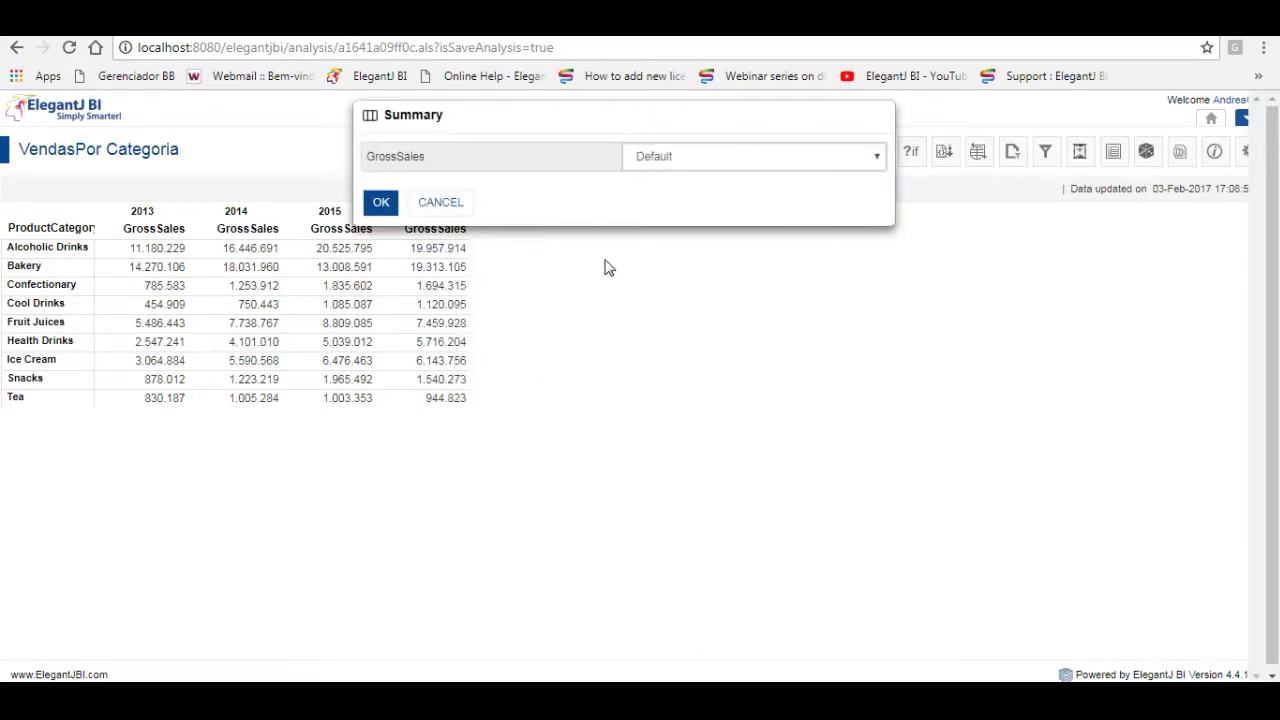
left_click(652, 160)
left_click(666, 194)
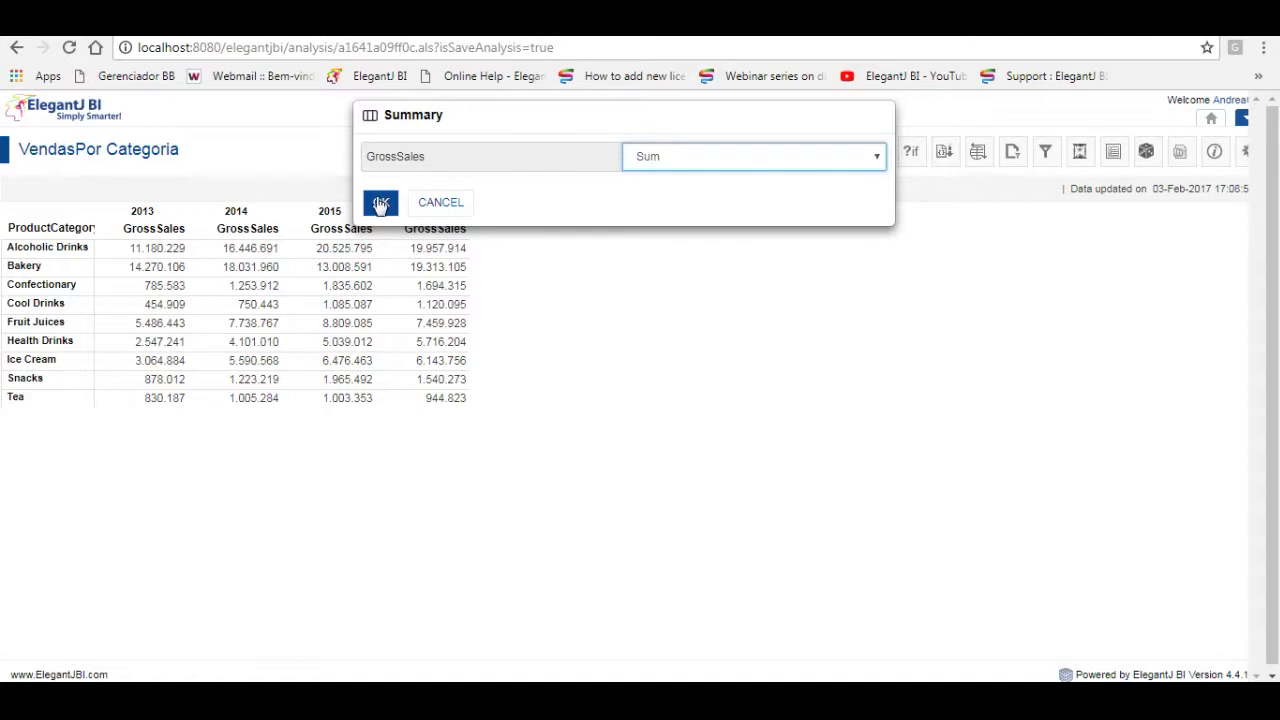
left_click(381, 202)
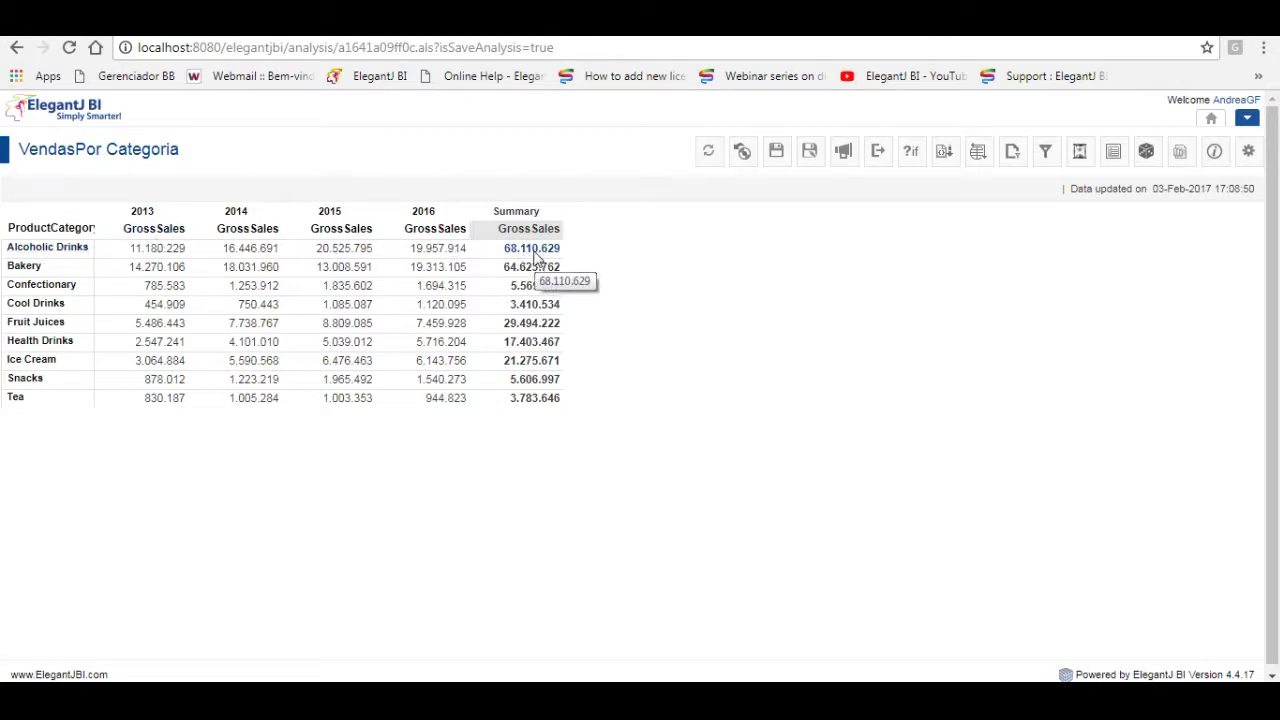
Examine the Sales Report subview for Alcoholic Drinks and for Cool Drinks, closing it after each
left_click(48, 254)
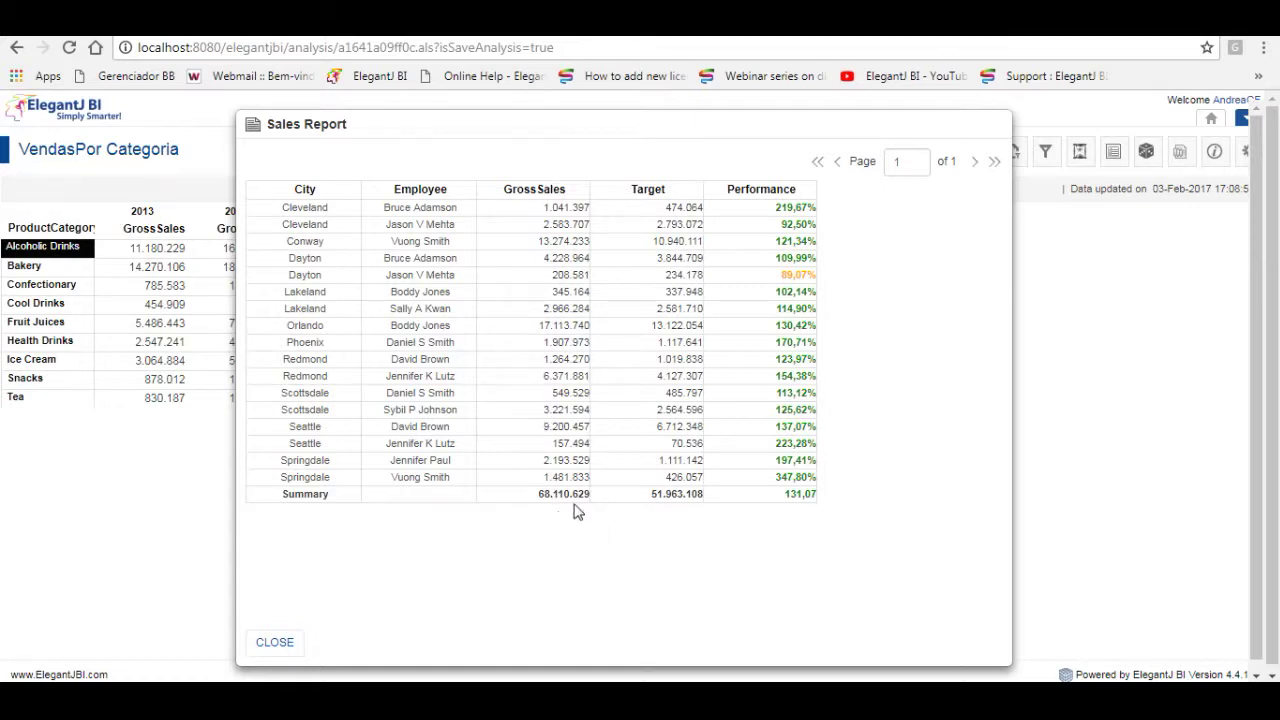
left_click(278, 645)
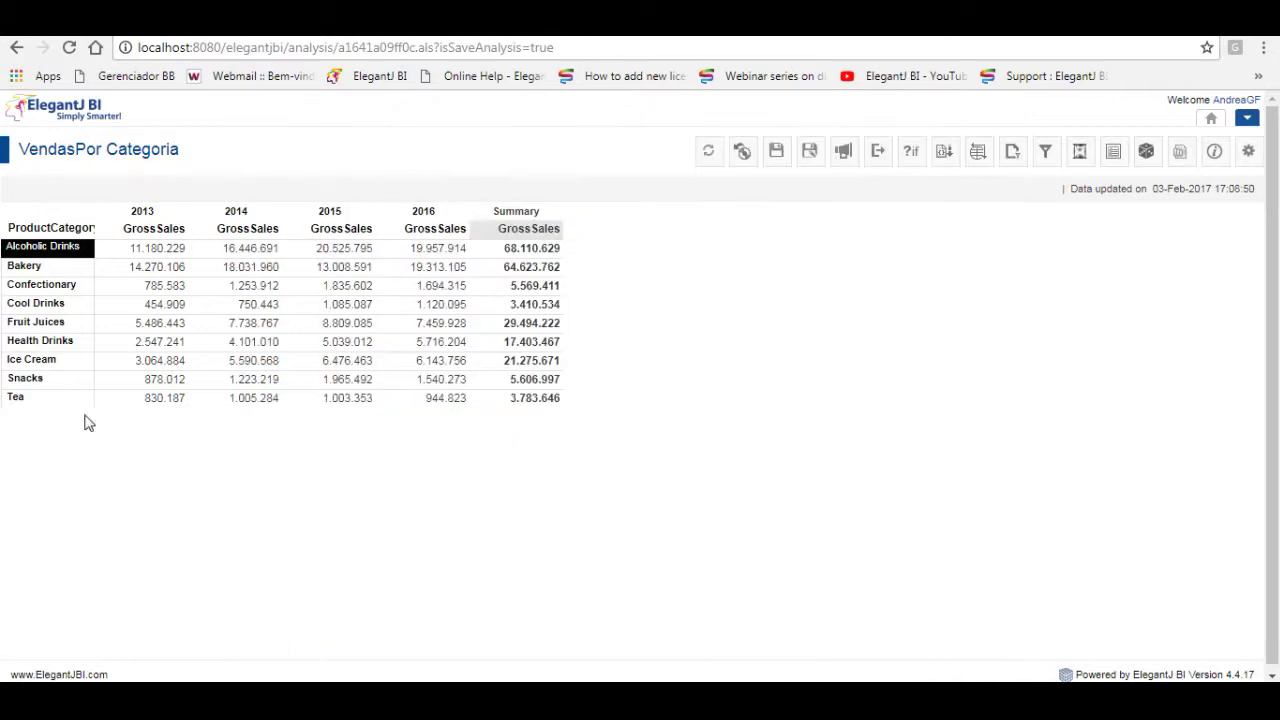
left_click(40, 305)
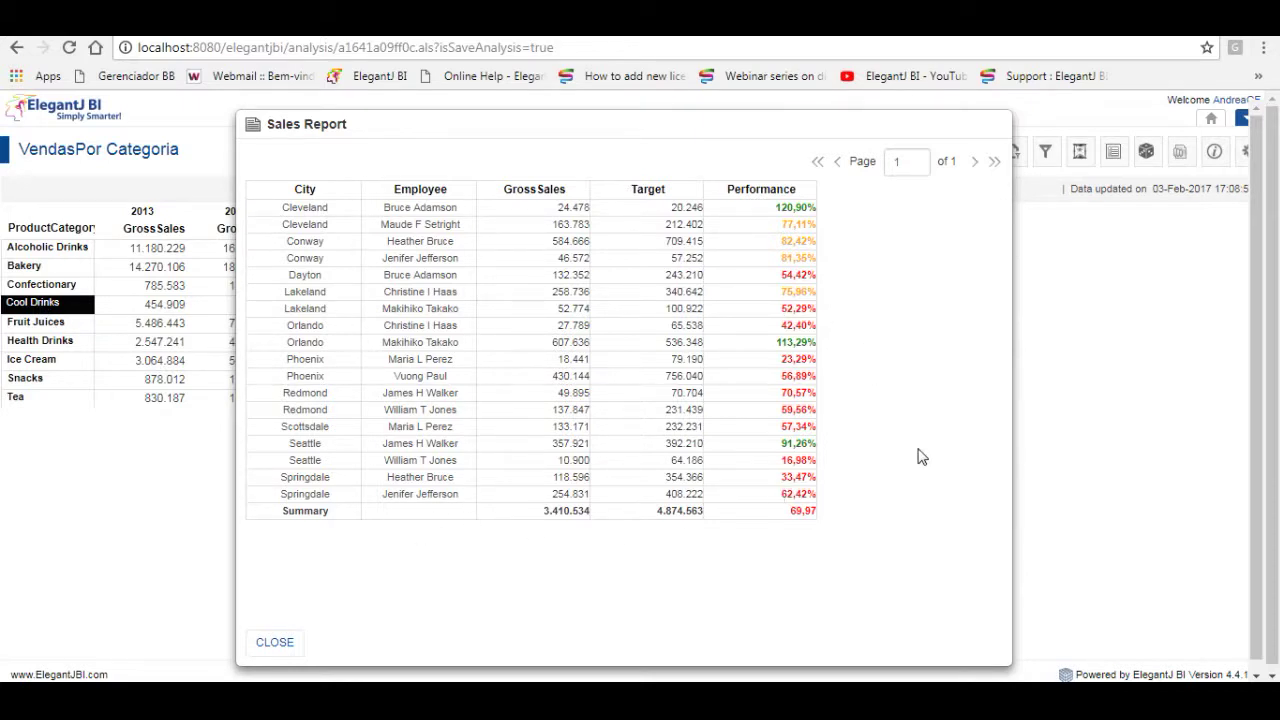
left_click(273, 644)
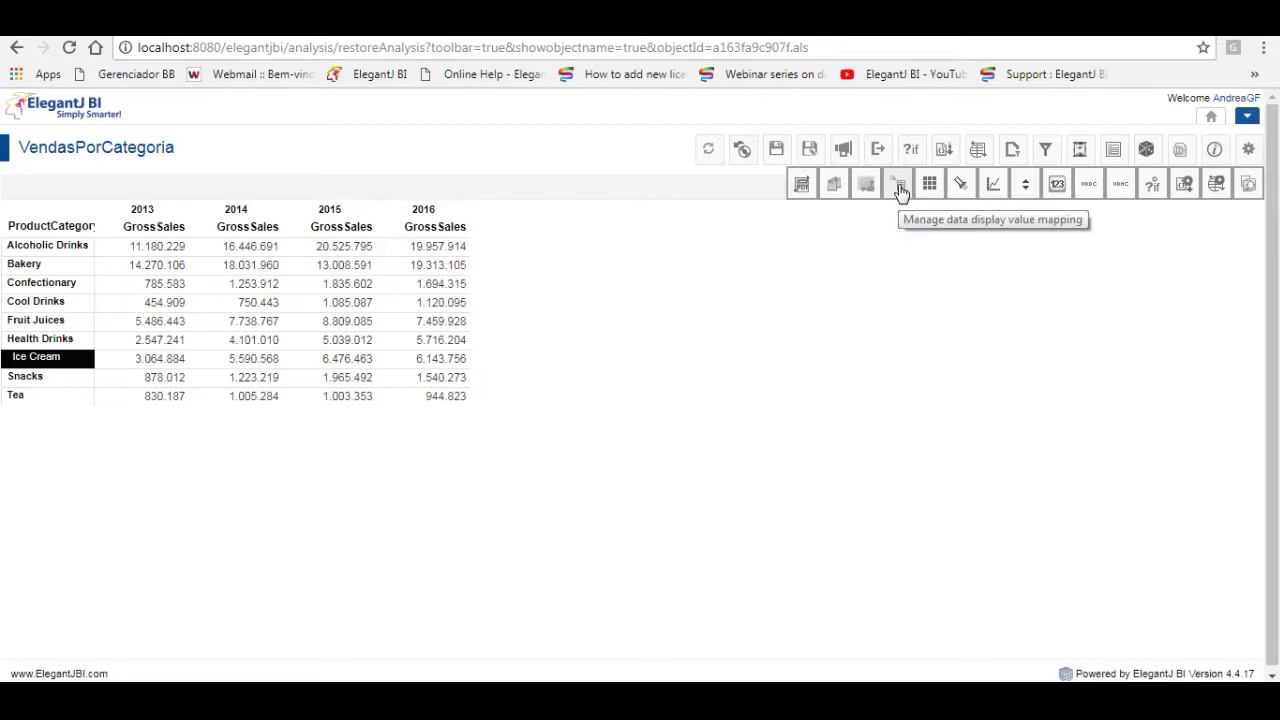
In VendasPorCategoria, drill down through 2013 and Q2 to month level, and open the data display value mapping management
left_click(141, 212)
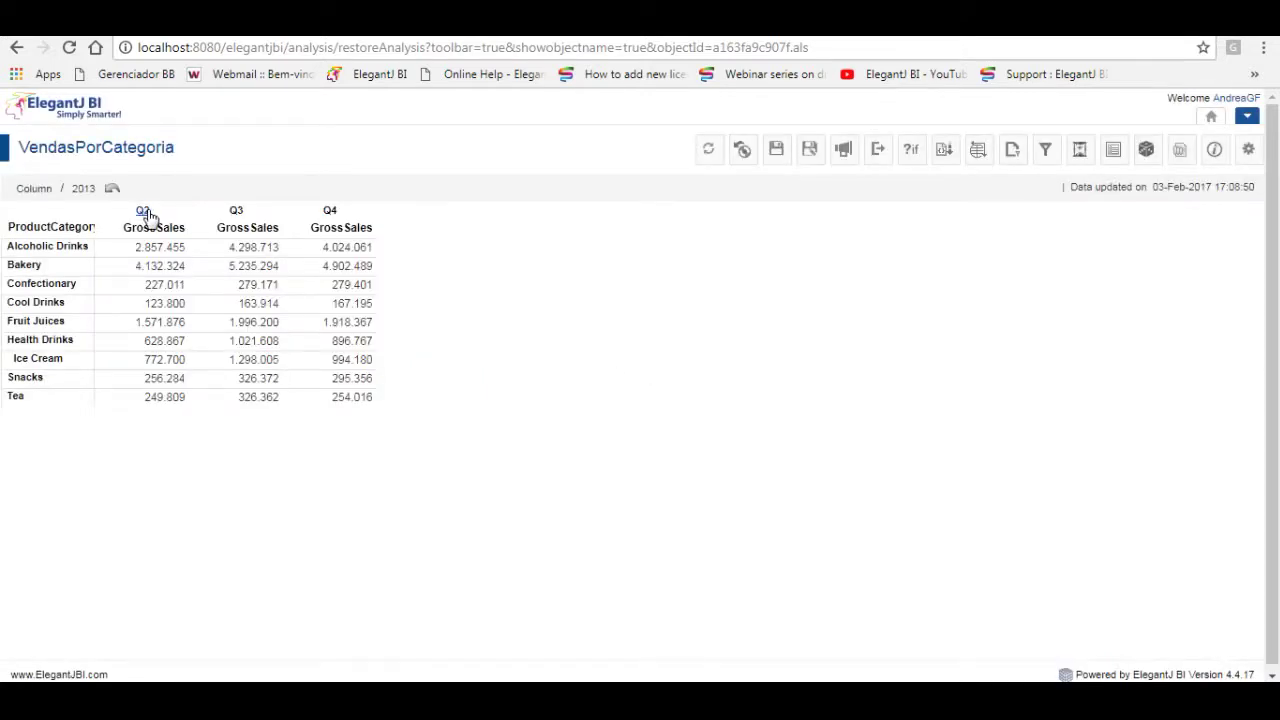
left_click(143, 212)
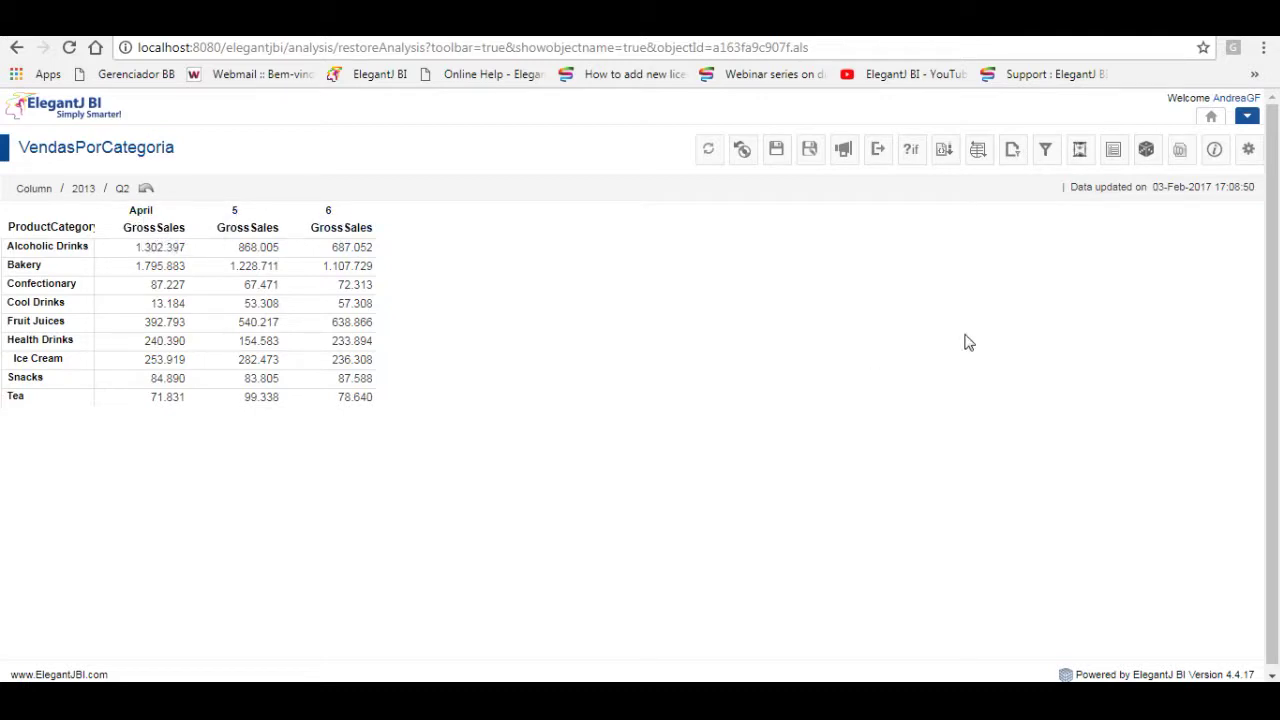
left_click(1250, 149)
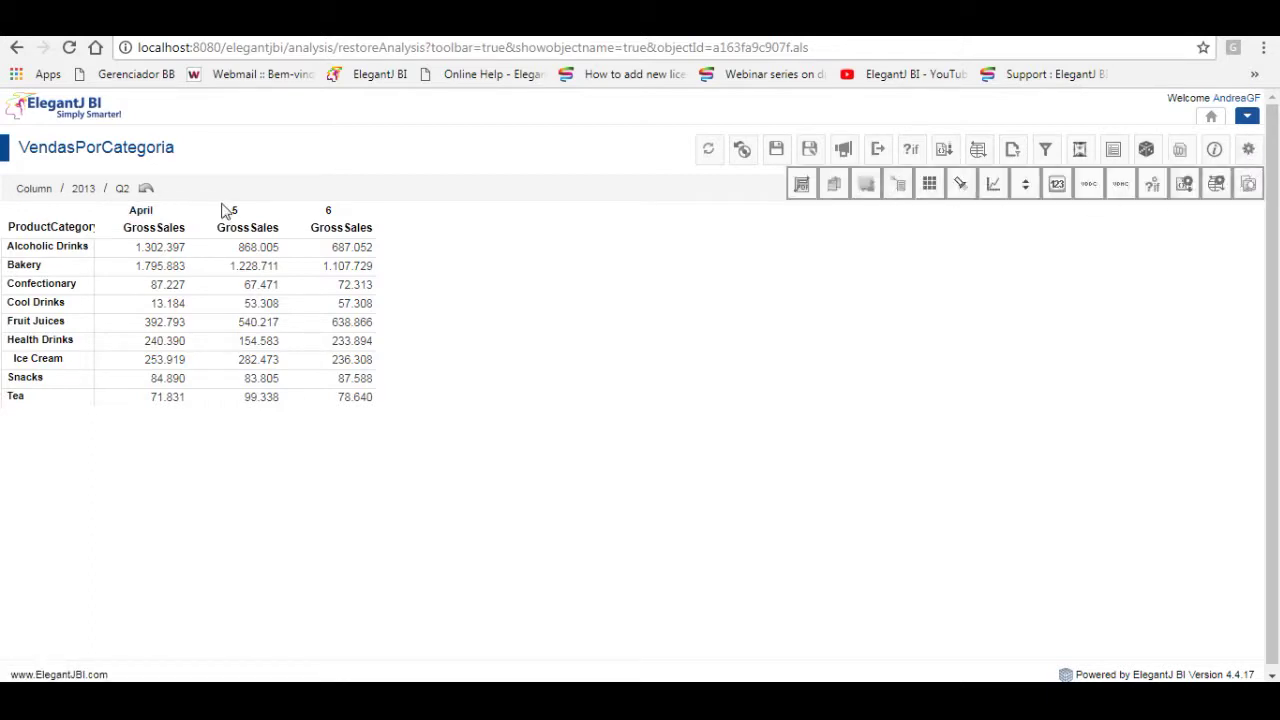
left_click(898, 183)
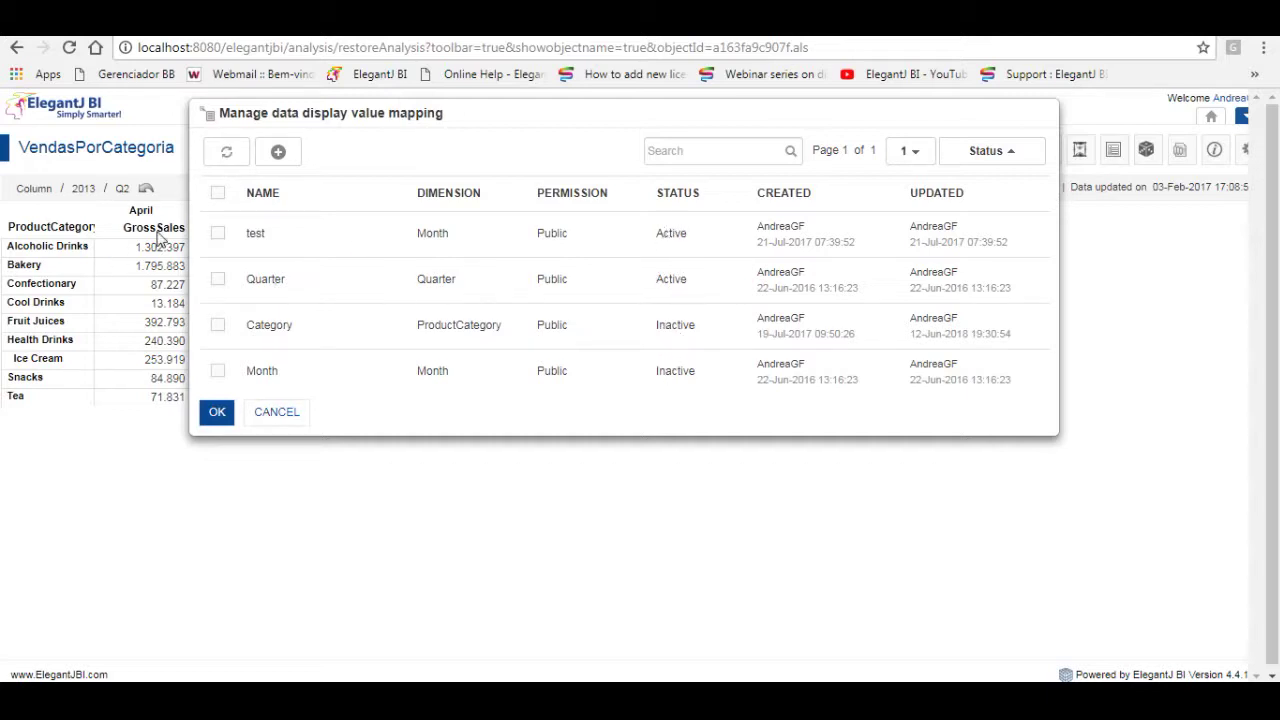
Edit the test value mapping so that month 4 has the alternate text Abril
left_click(217, 237)
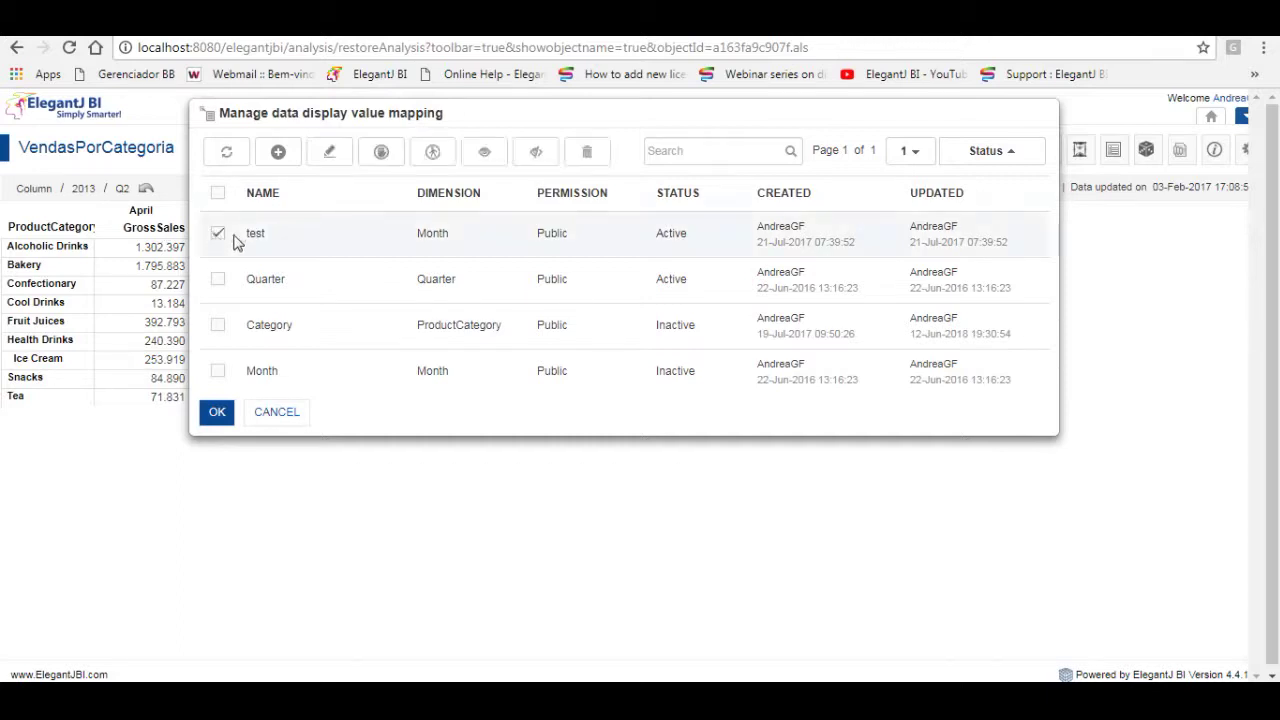
left_click(331, 152)
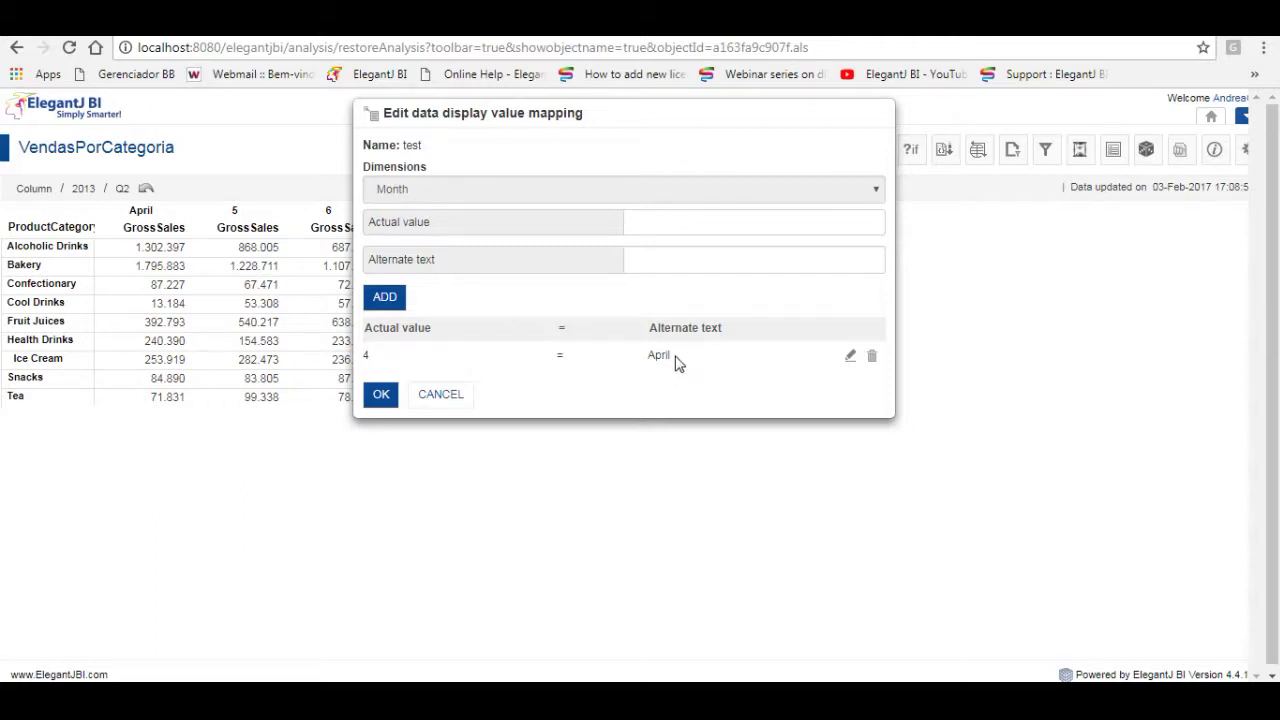
left_click(850, 357)
left_click(670, 263)
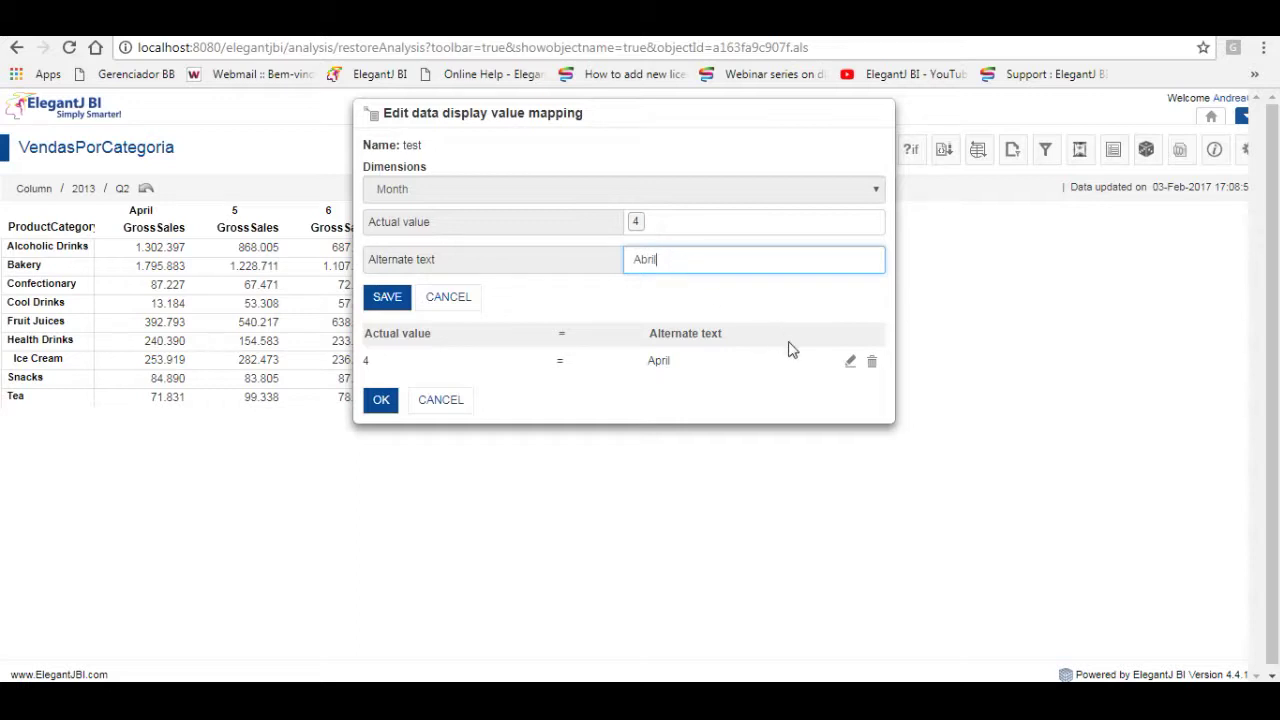
left_click(385, 298)
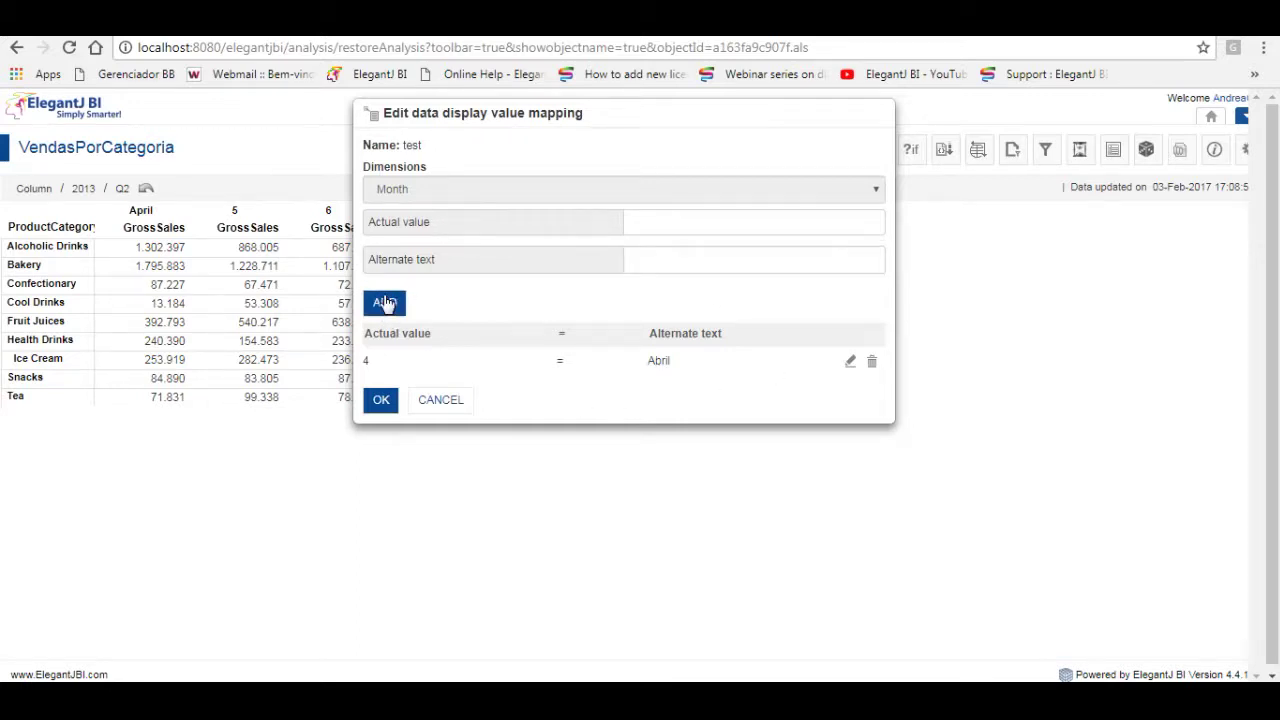
Add an entry to the test mapping that gives month 5 the alternate text Maio
left_click(663, 217)
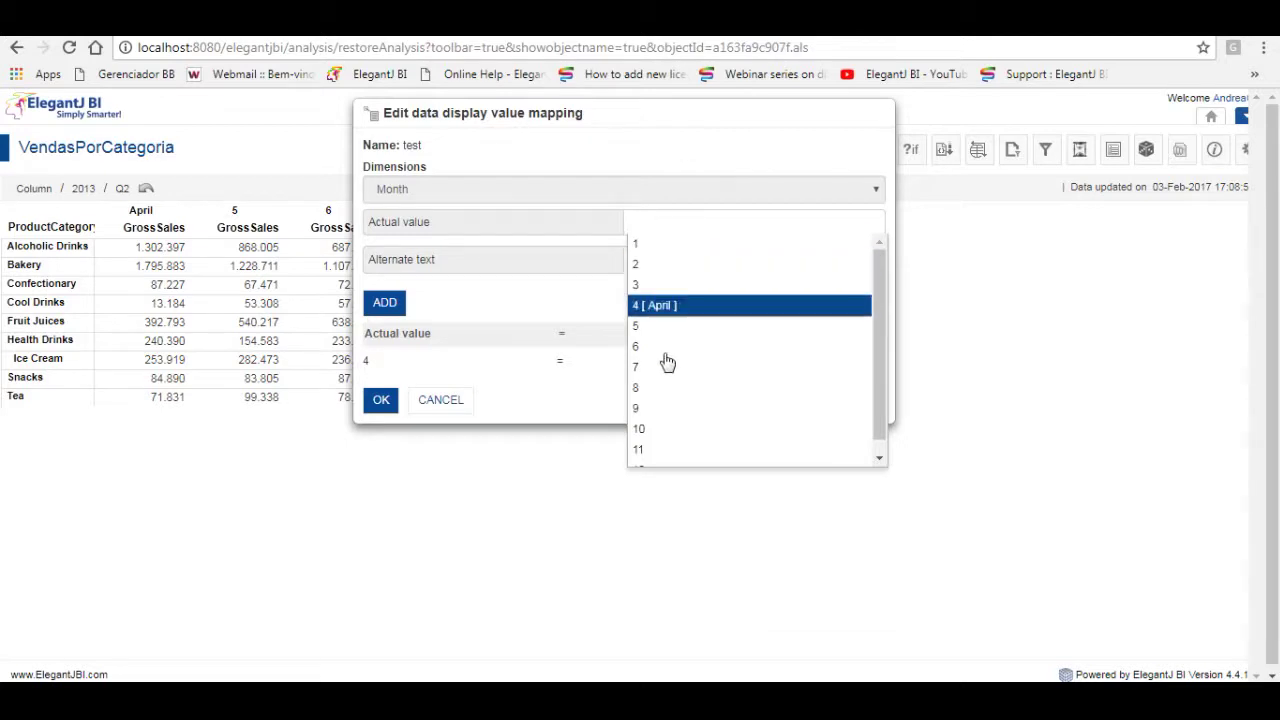
left_click(665, 330)
left_click(645, 260)
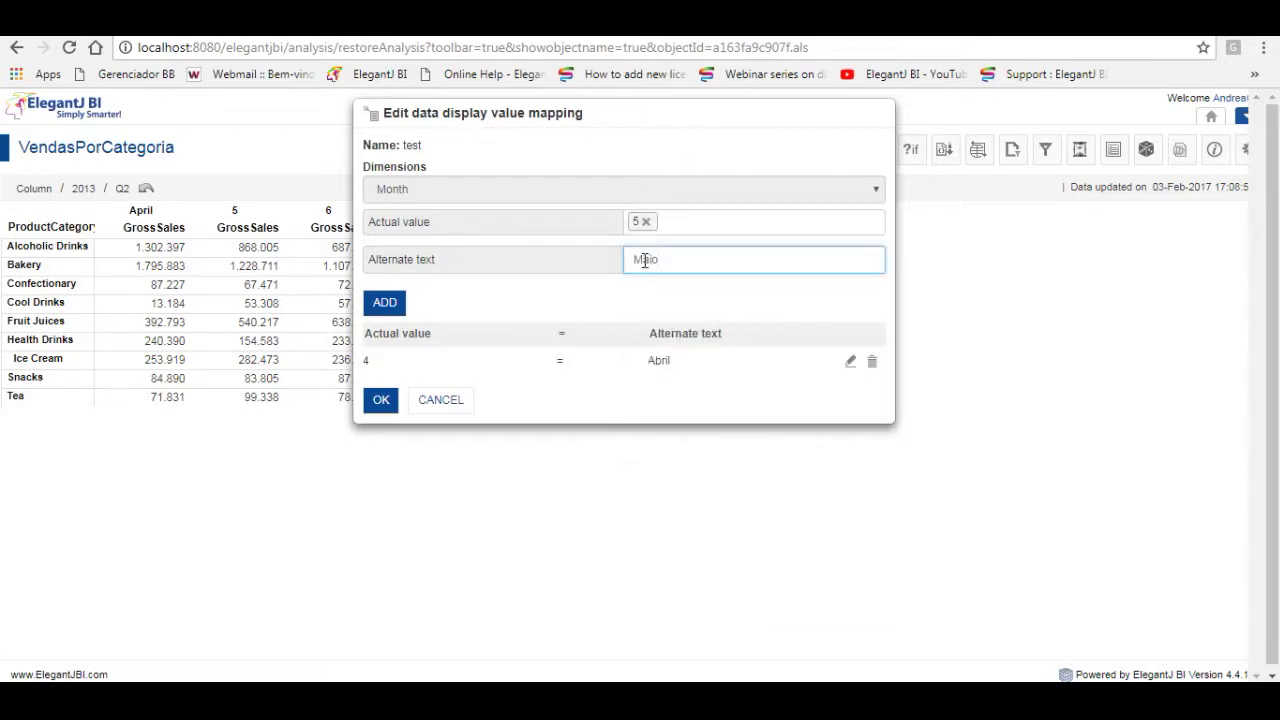
left_click(384, 303)
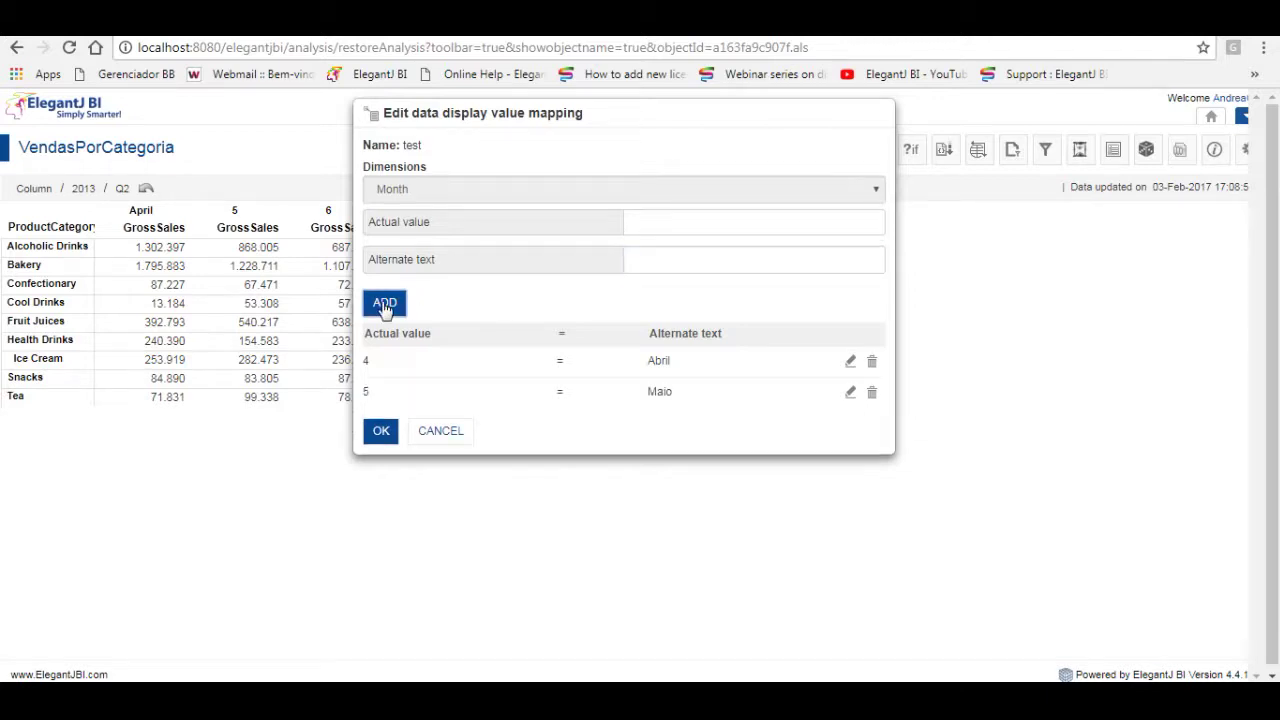
Add an entry to the test mapping that gives month 6 the alternate text Junho, and save the mapping
left_click(672, 228)
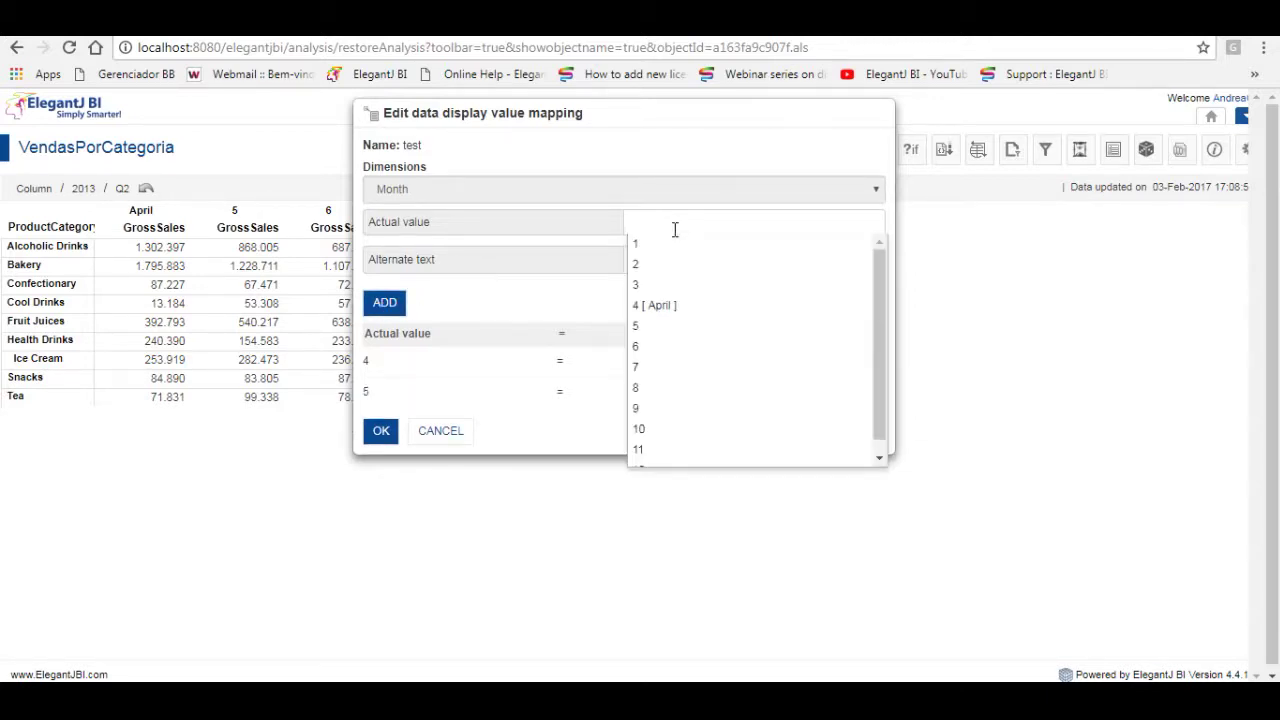
left_click(672, 346)
left_click(641, 255)
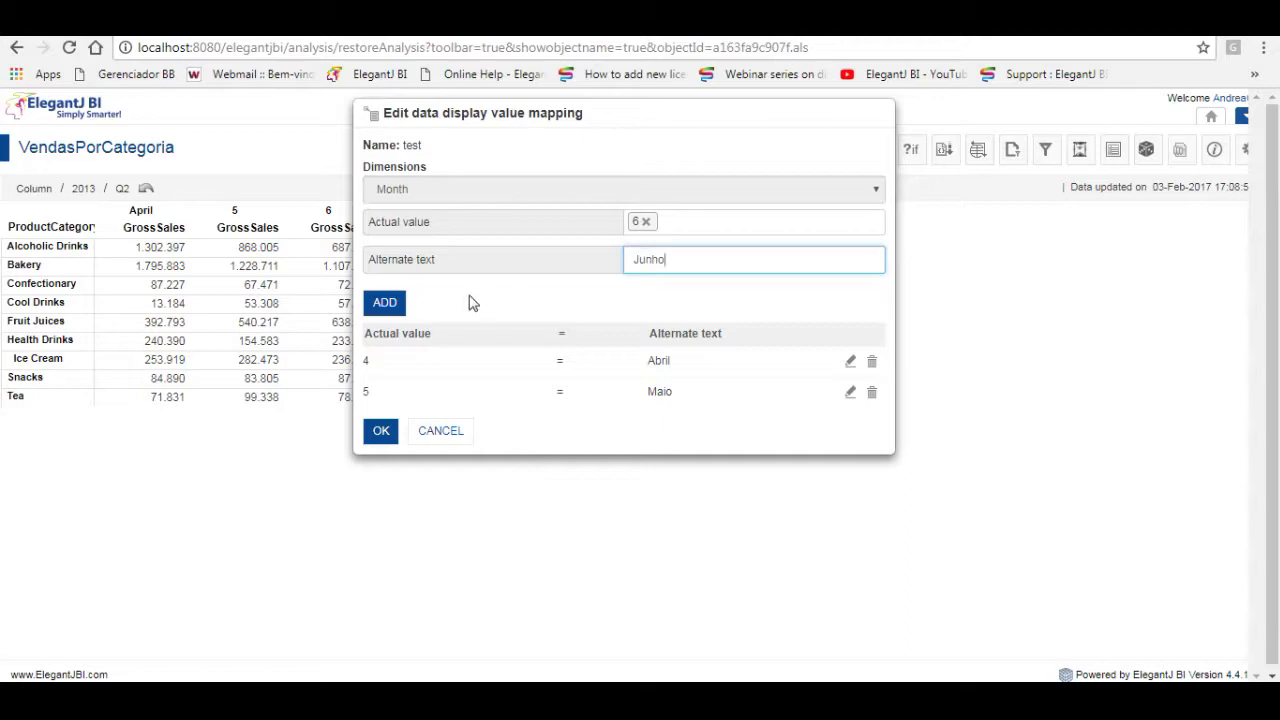
left_click(390, 306)
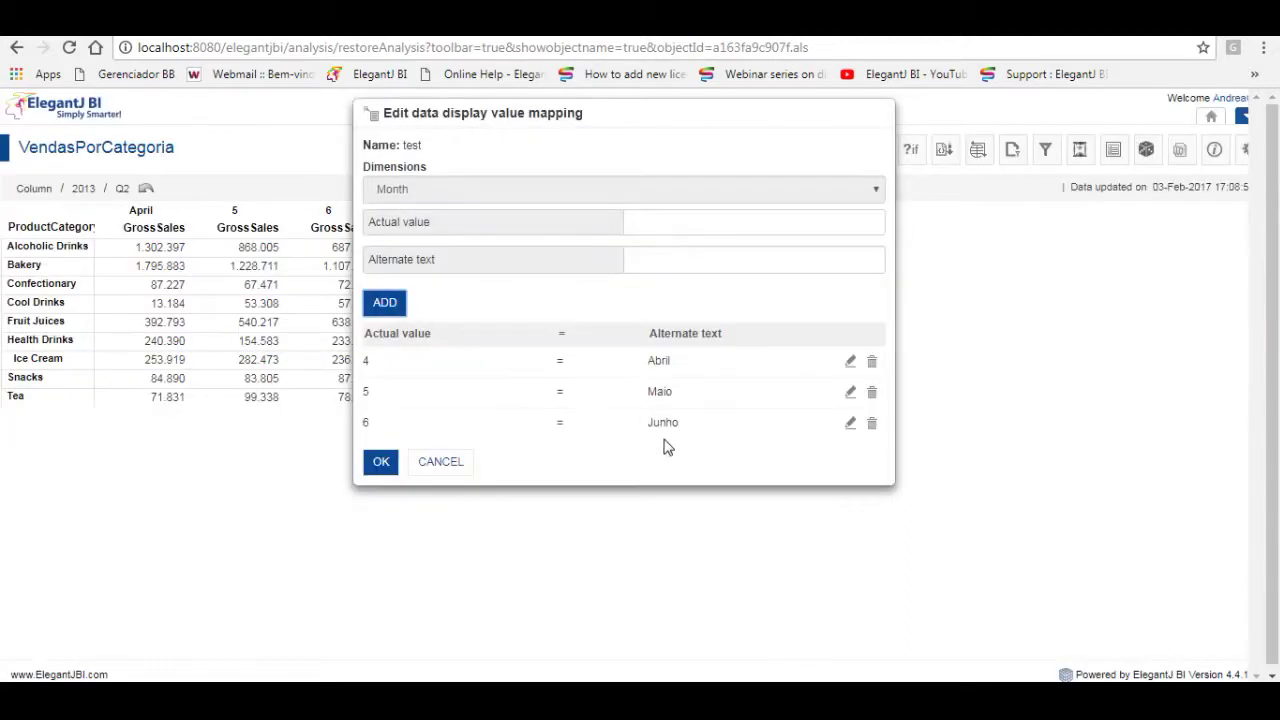
left_click(382, 464)
left_click(210, 412)
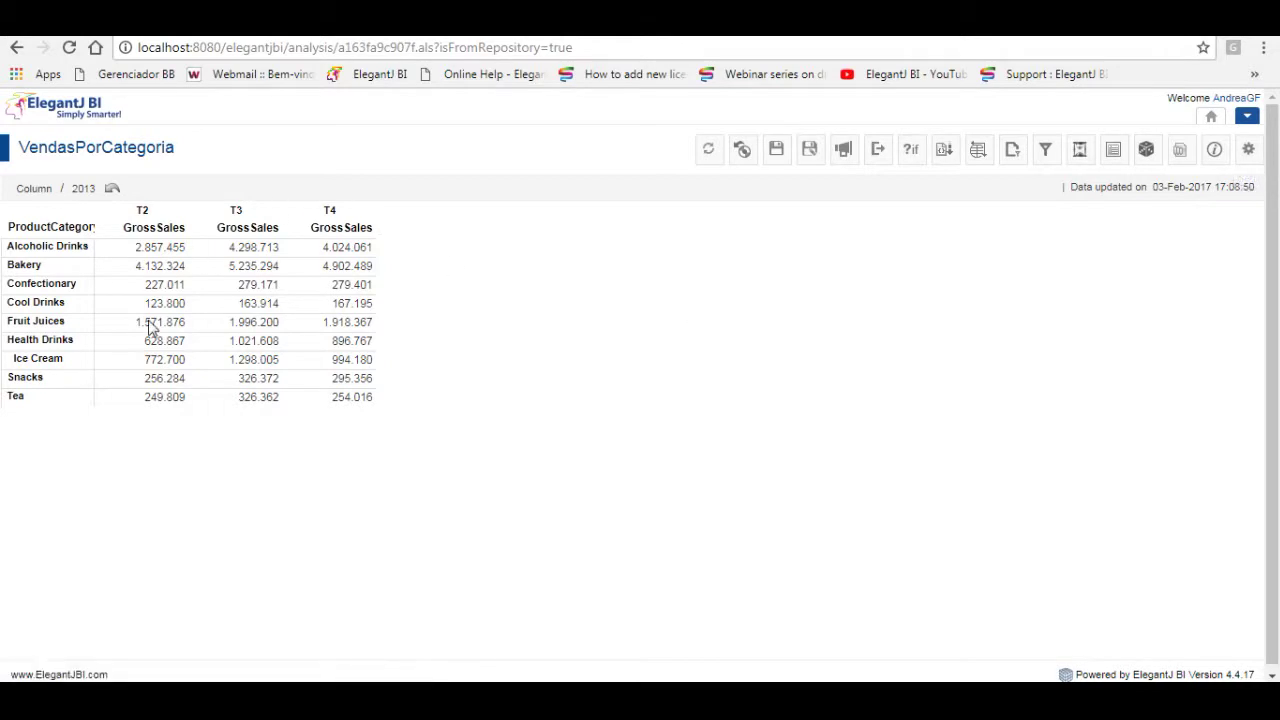
Open the spotlighter management for VendasPorCategoria and look through the list of spotlighters
left_click(1247, 153)
left_click(929, 184)
left_click(961, 186)
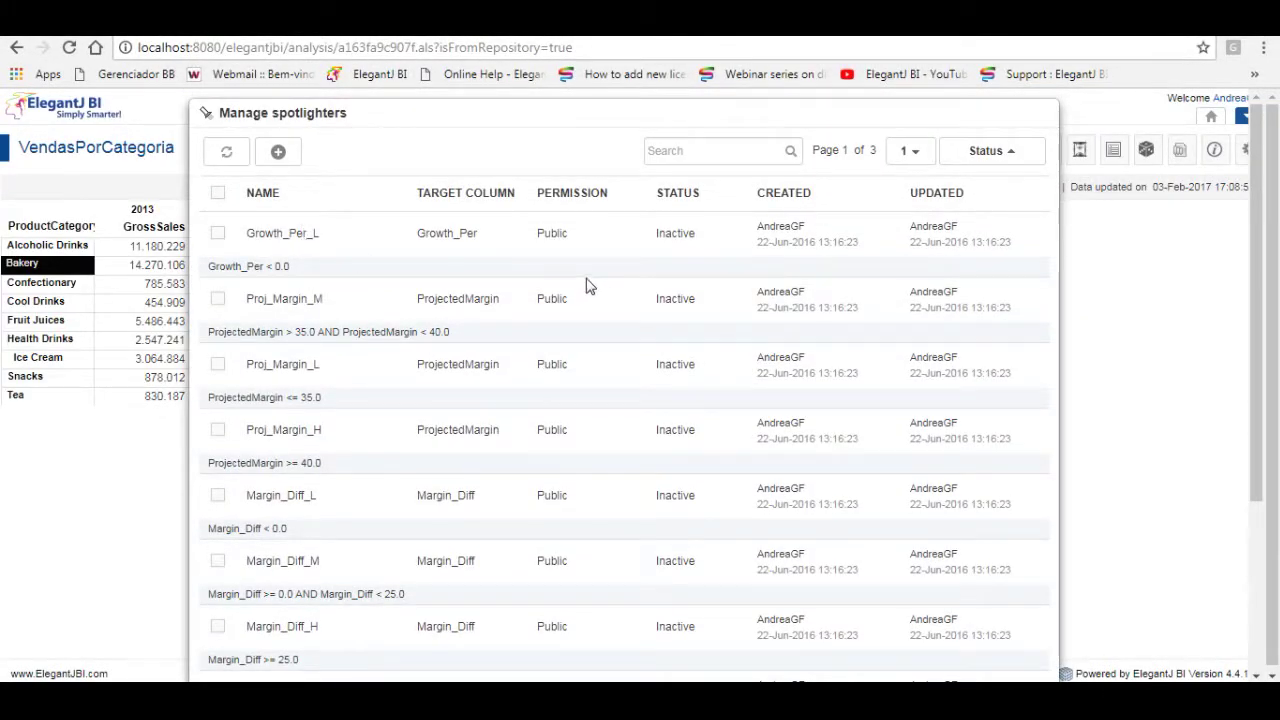
scroll(590, 288, "down", 5)
scroll(588, 286, "up", 5)
Examine the target and condition settings of the Growth_Per_L spotlighter, and close the spotlighter management without changes
left_click(221, 238)
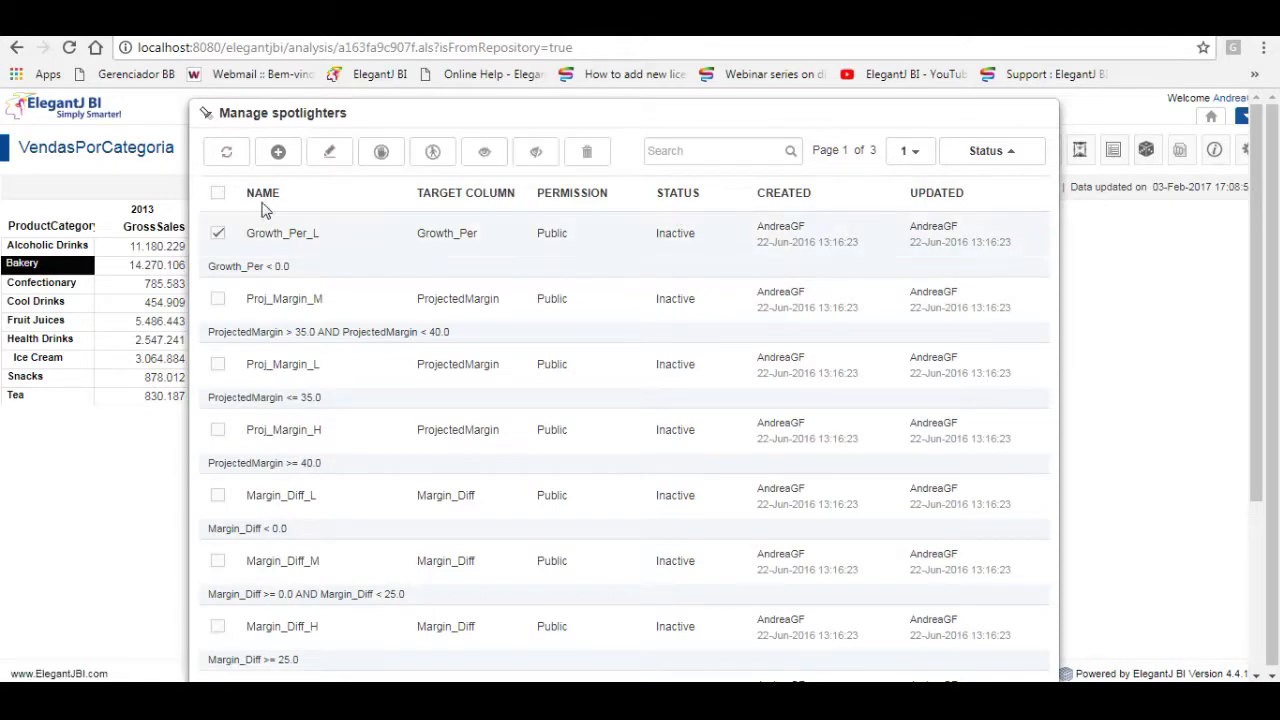
left_click(333, 158)
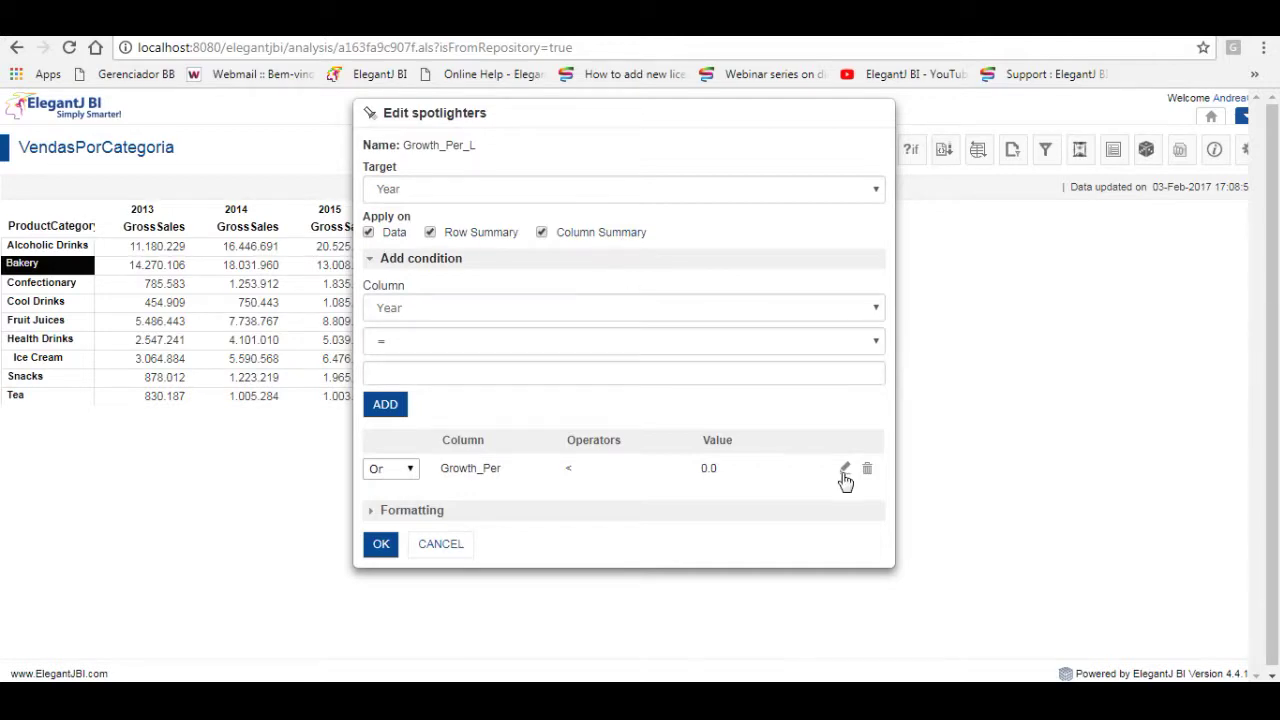
left_click(441, 545)
scroll(512, 560, "down", 3)
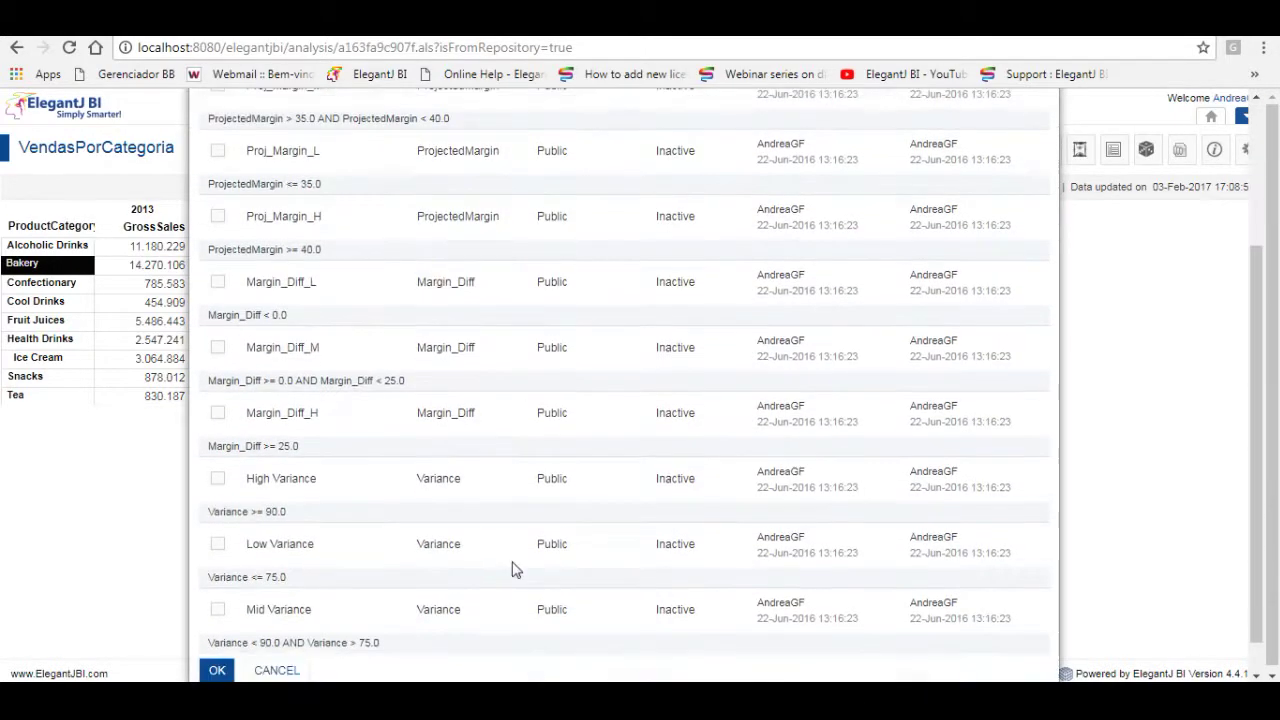
left_click(284, 632)
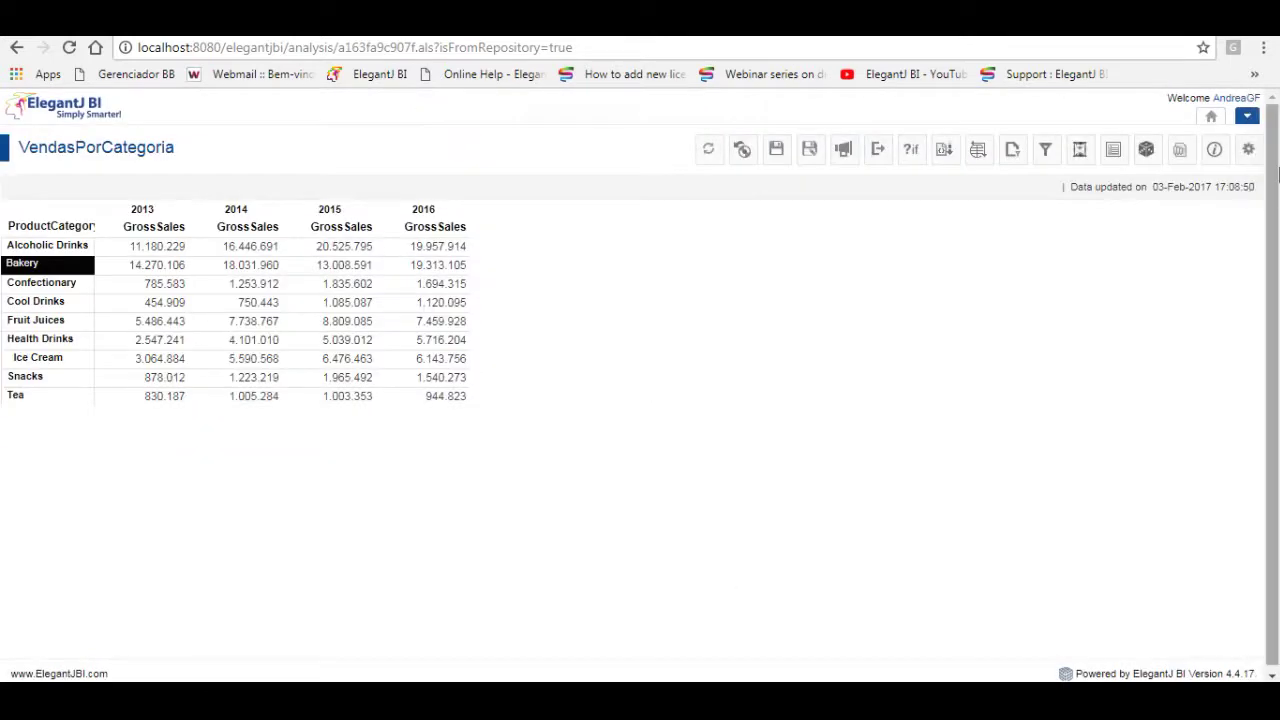
Forecast 3 periods on the Year dimension with Simple Linear Regression, using background color #f1aa02 and the default position
left_click(1248, 150)
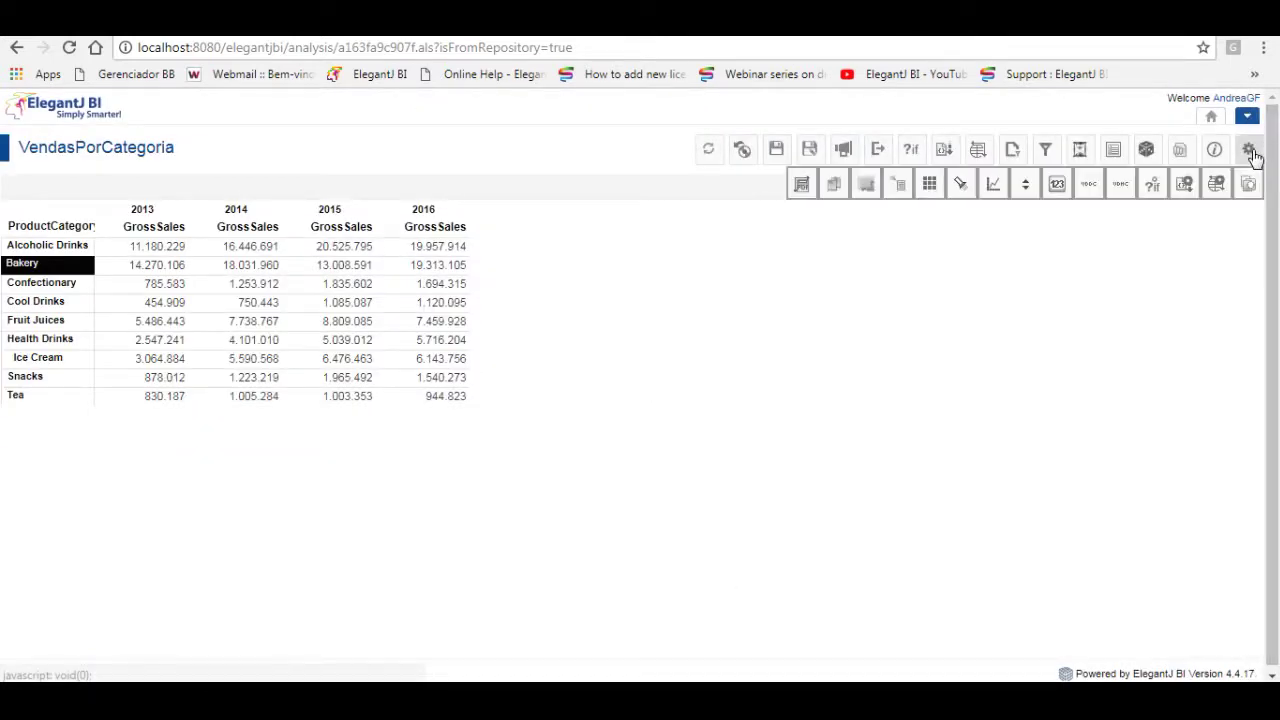
left_click(994, 189)
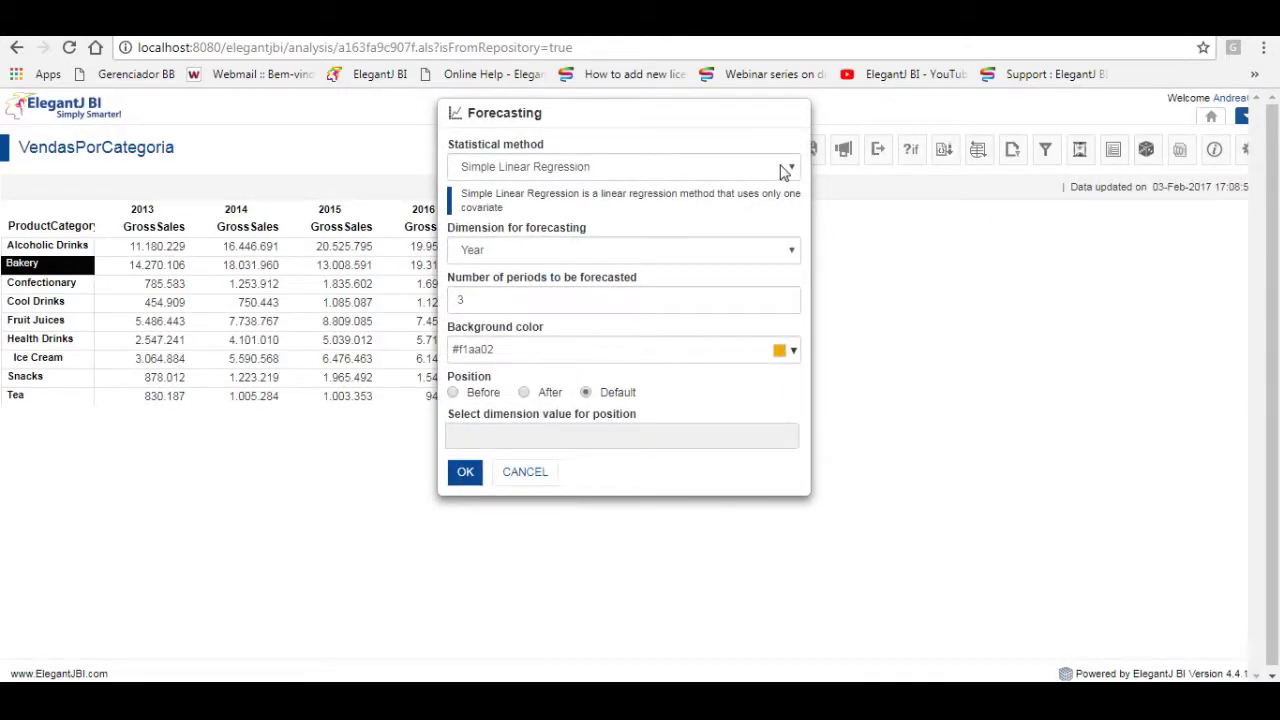
left_click(792, 175)
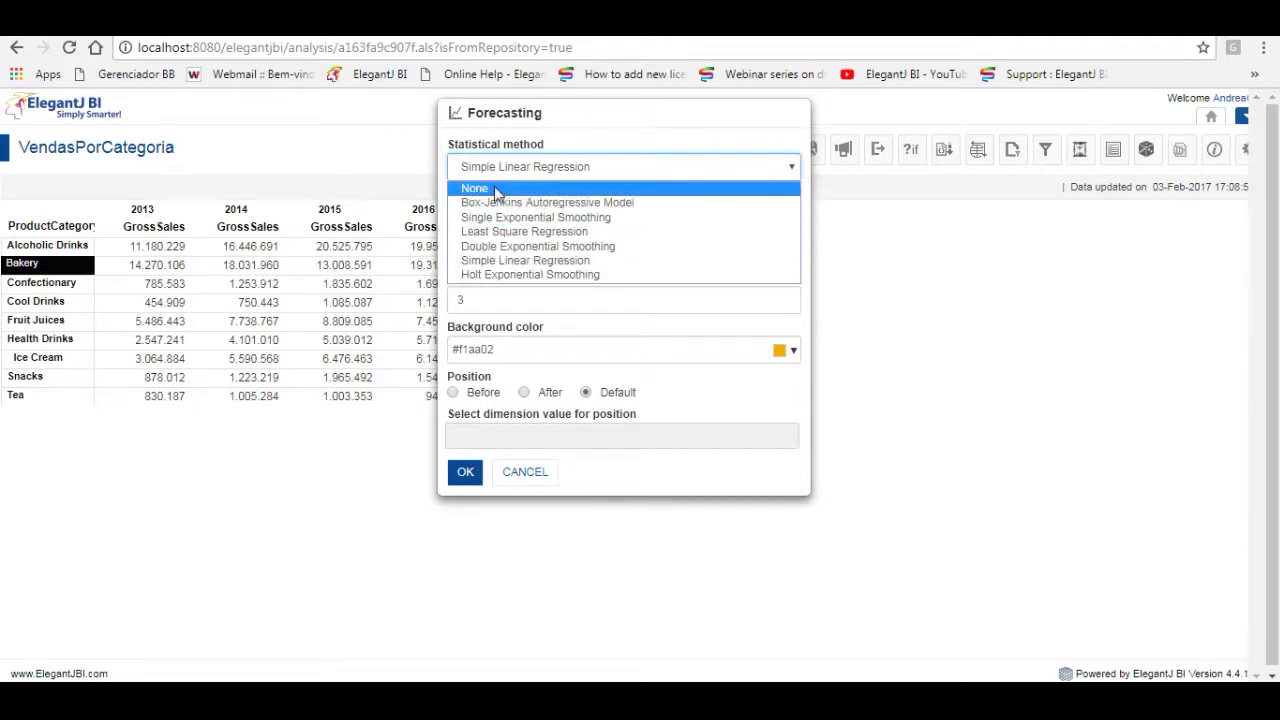
left_click(540, 262)
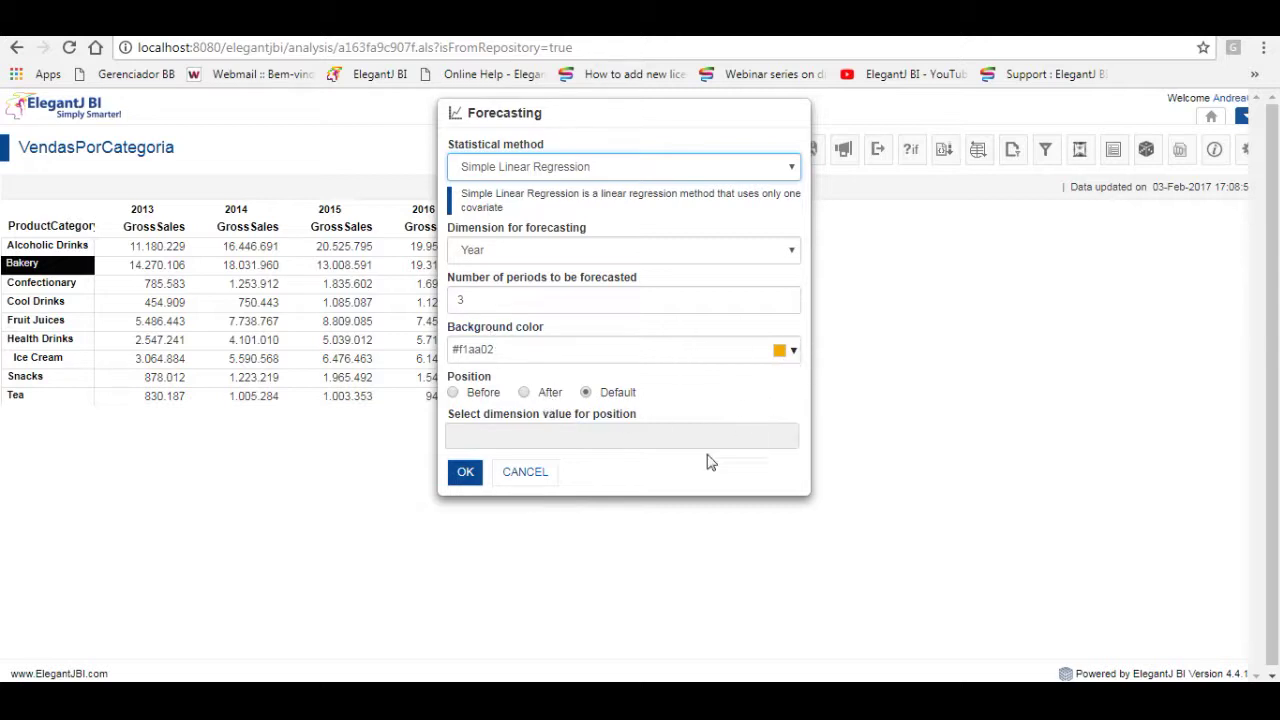
left_click(500, 443)
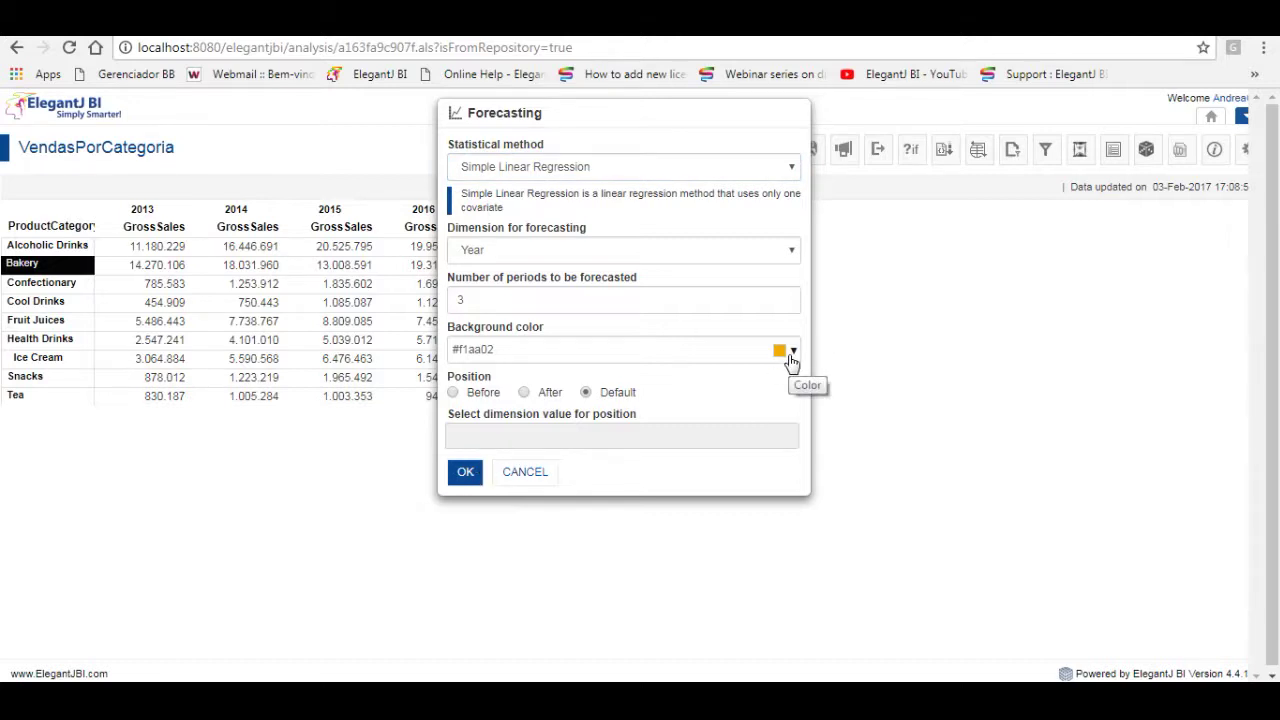
left_click(465, 475)
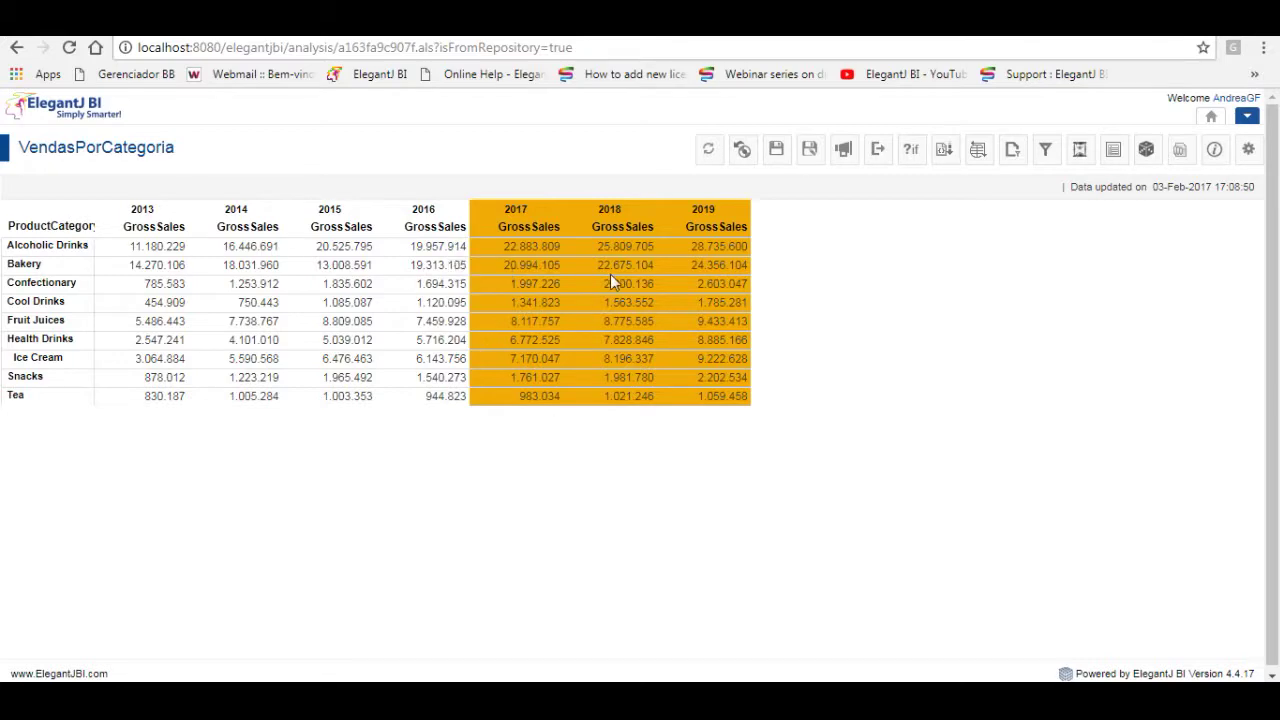
Remove the forecast from the crosstab by setting its statistical method to None
left_click(1248, 155)
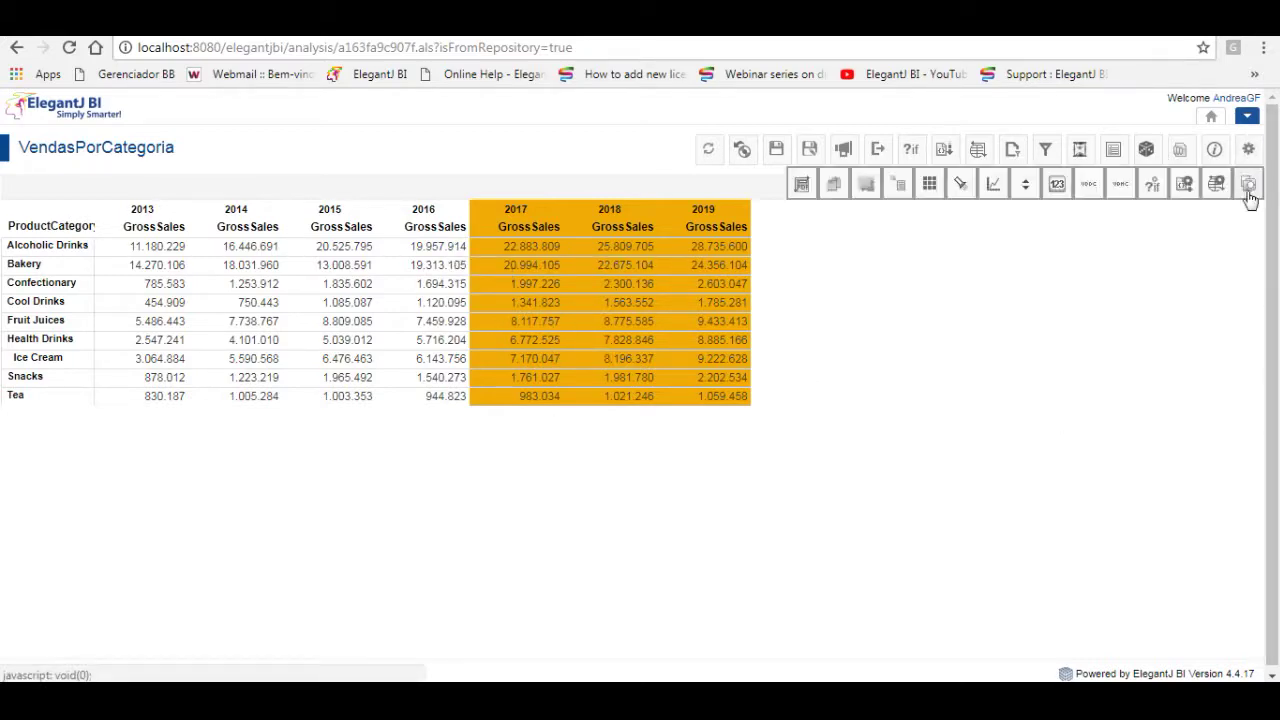
left_click(994, 183)
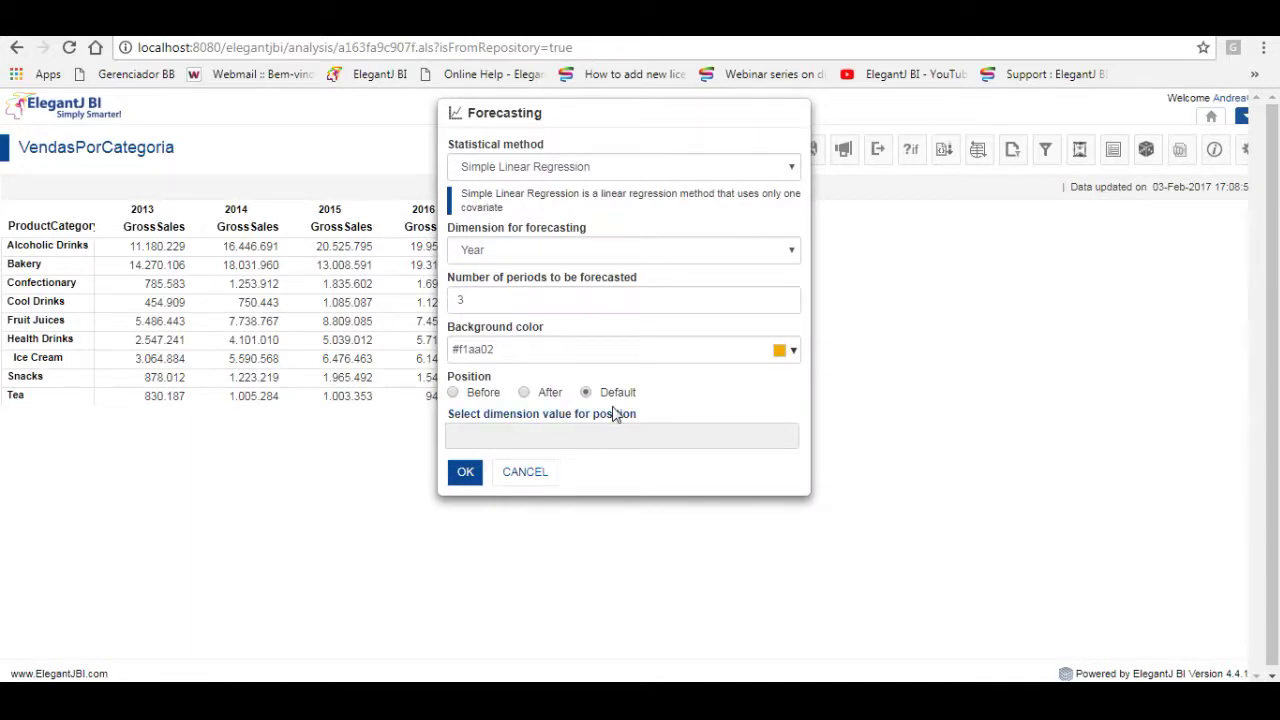
left_click(791, 170)
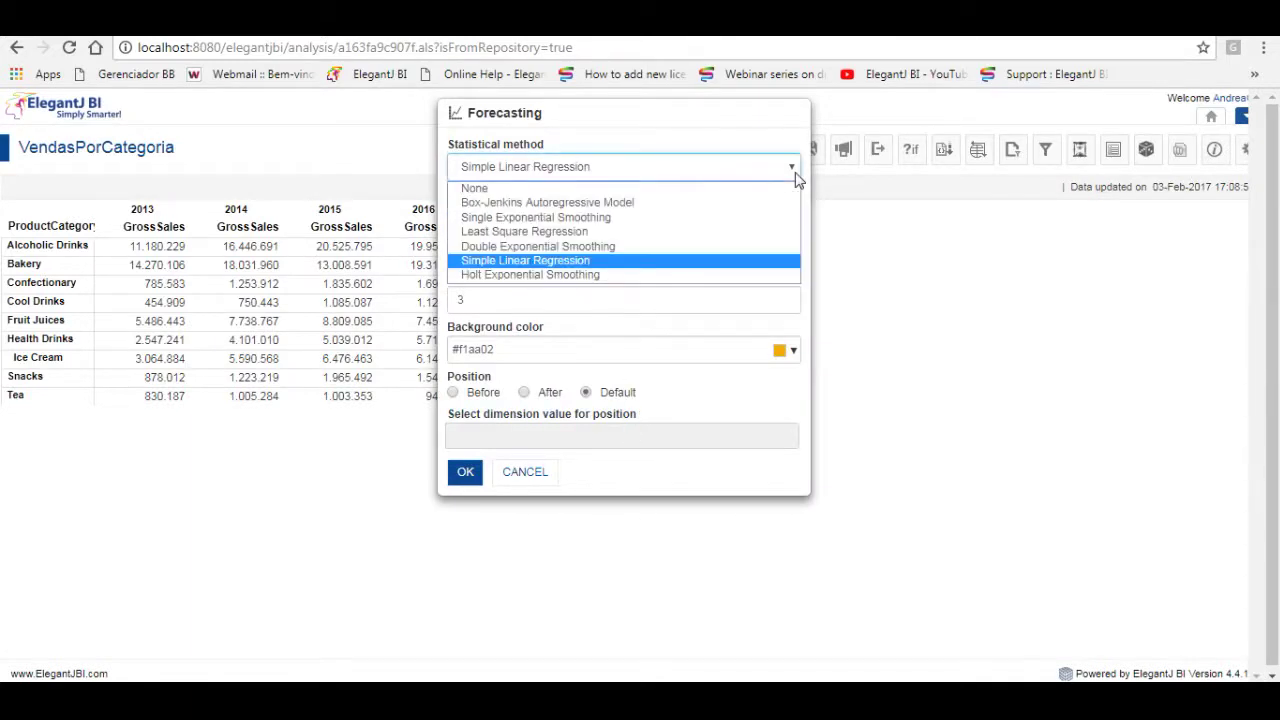
left_click(510, 190)
left_click(470, 462)
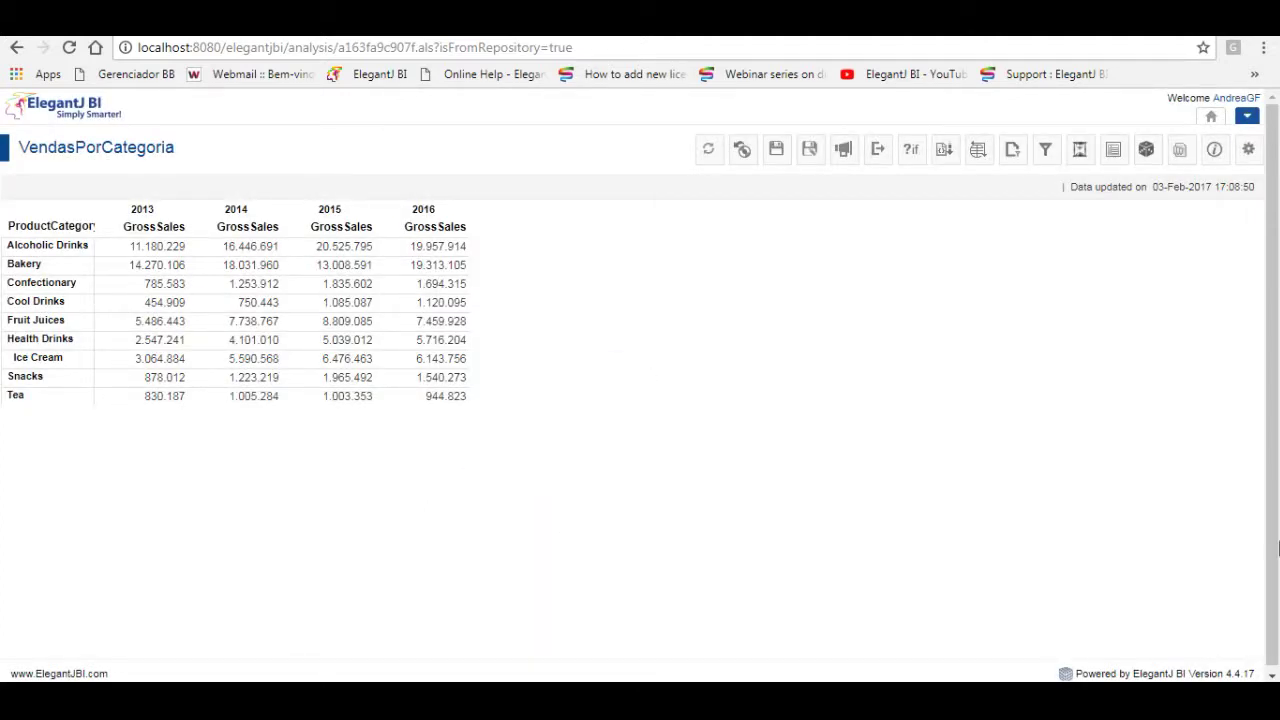
Examine the sort definitions of ProductCategory and Year in the sort management, and close it without changes
left_click(1248, 150)
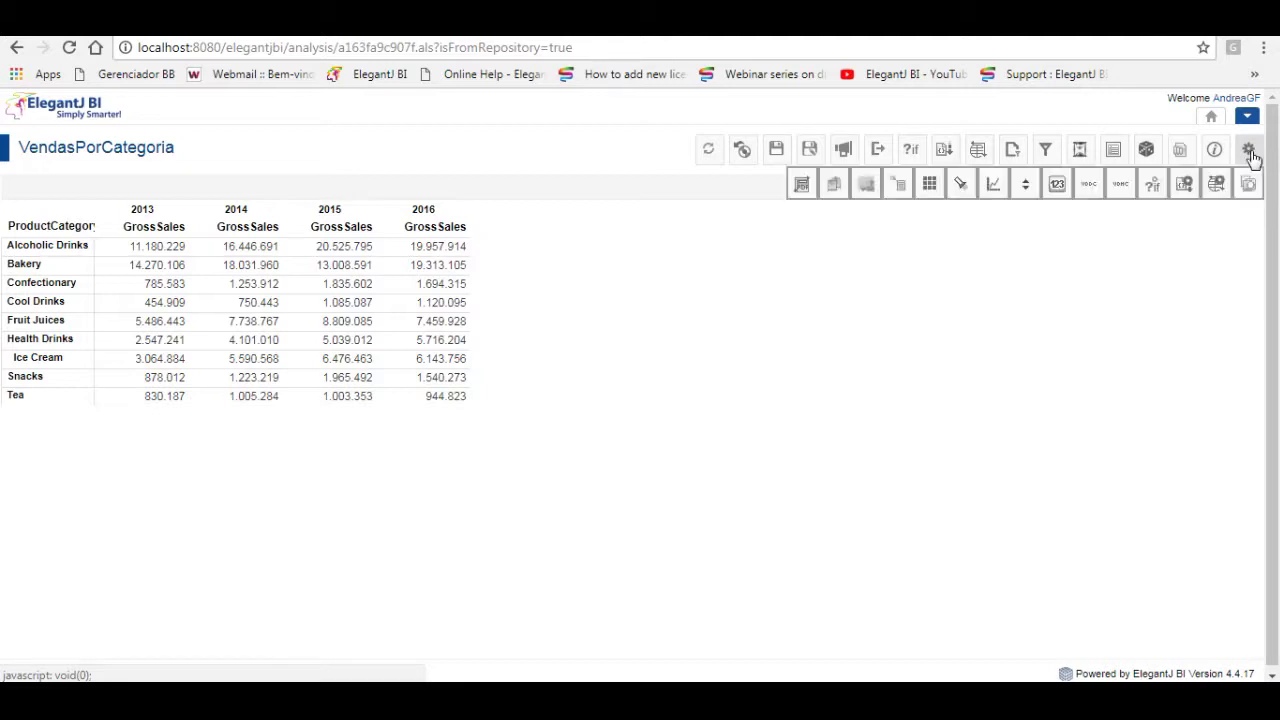
left_click(1025, 190)
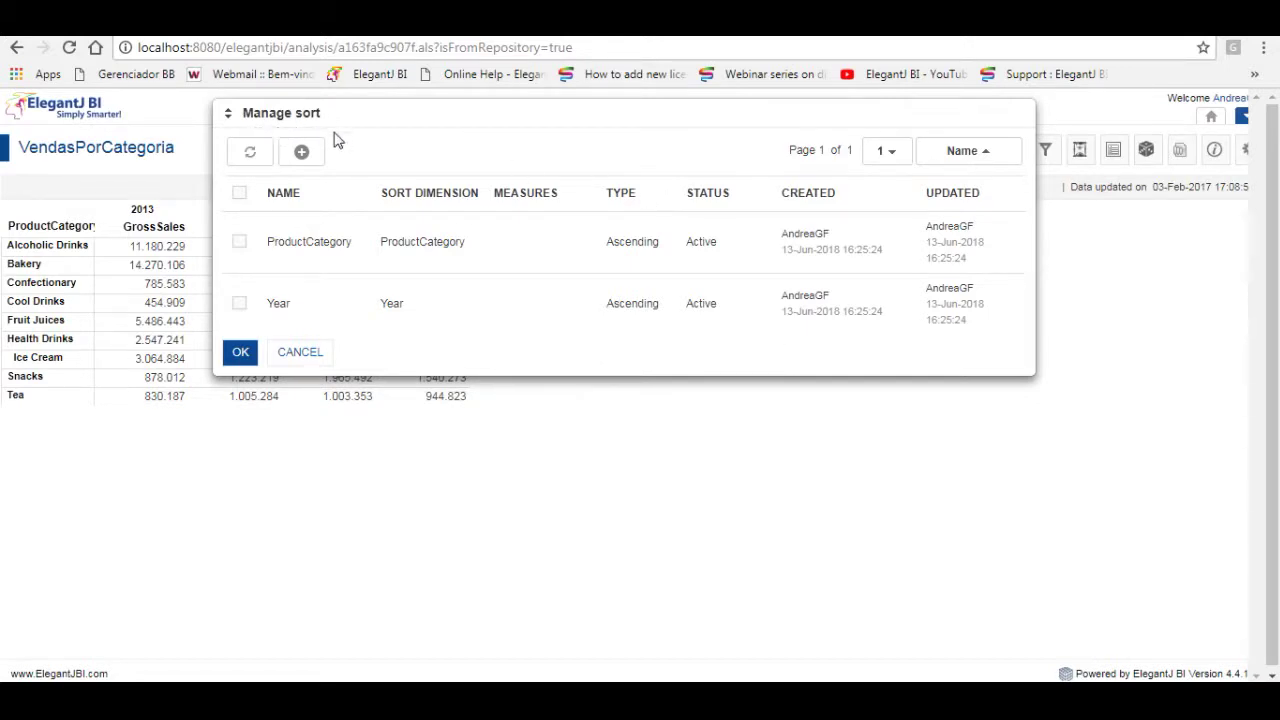
left_click(297, 356)
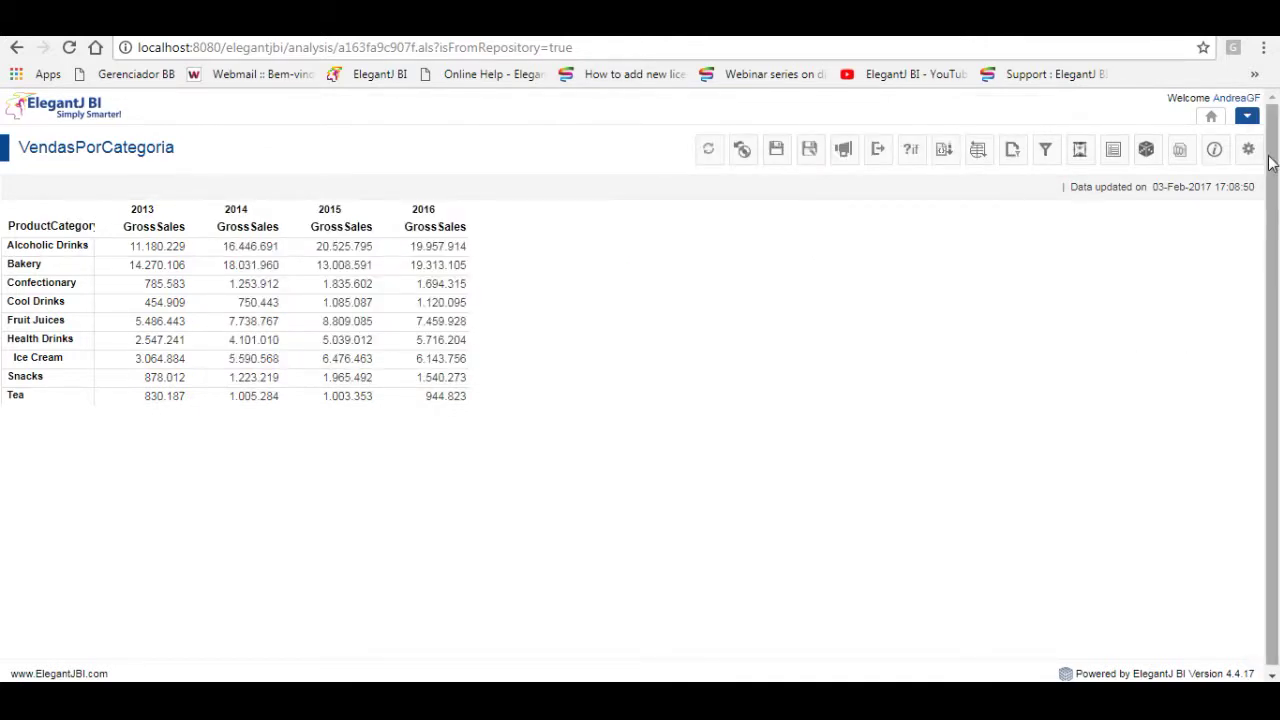
Open the rank management and examine the options for adding a rank, leaving without creating one
left_click(1252, 150)
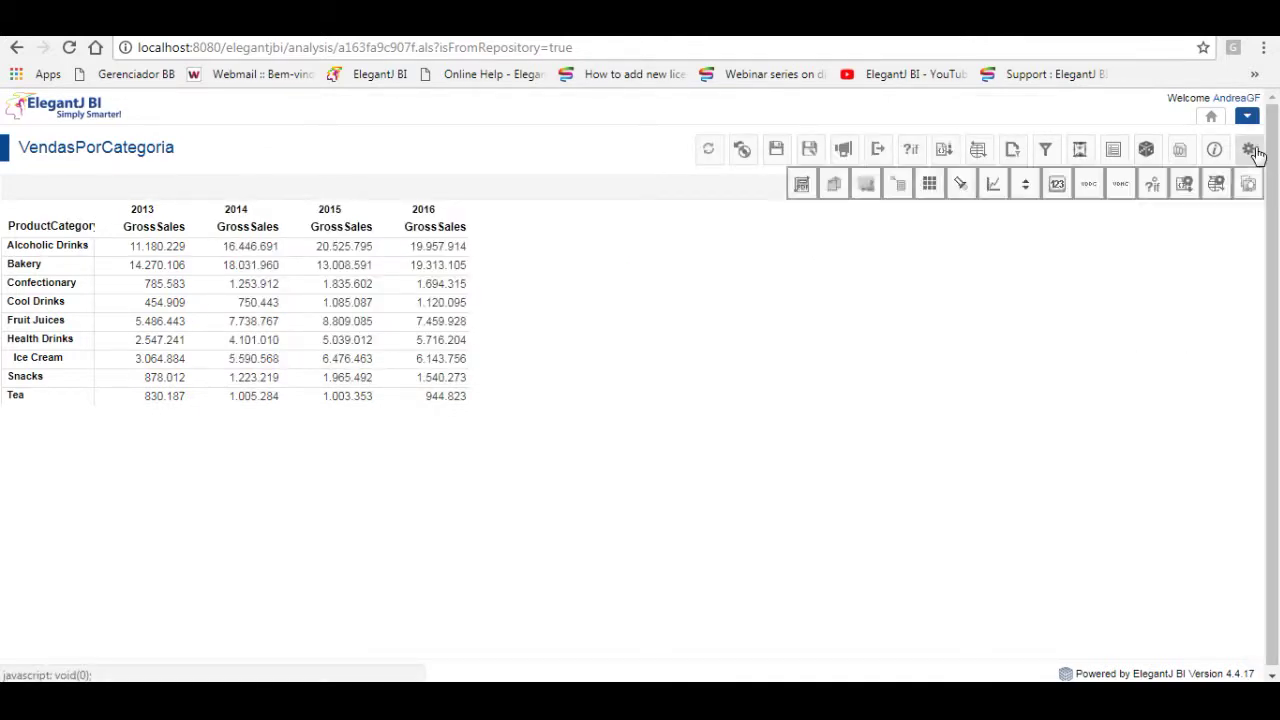
left_click(1060, 190)
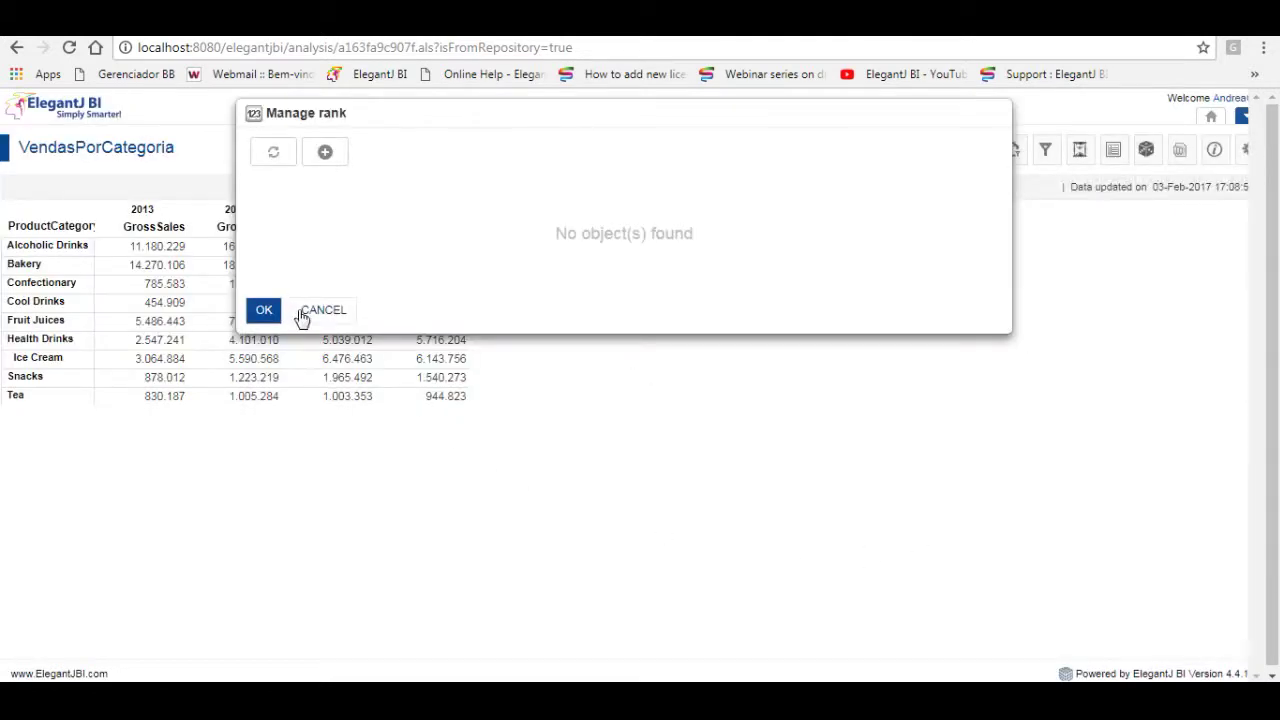
left_click(325, 152)
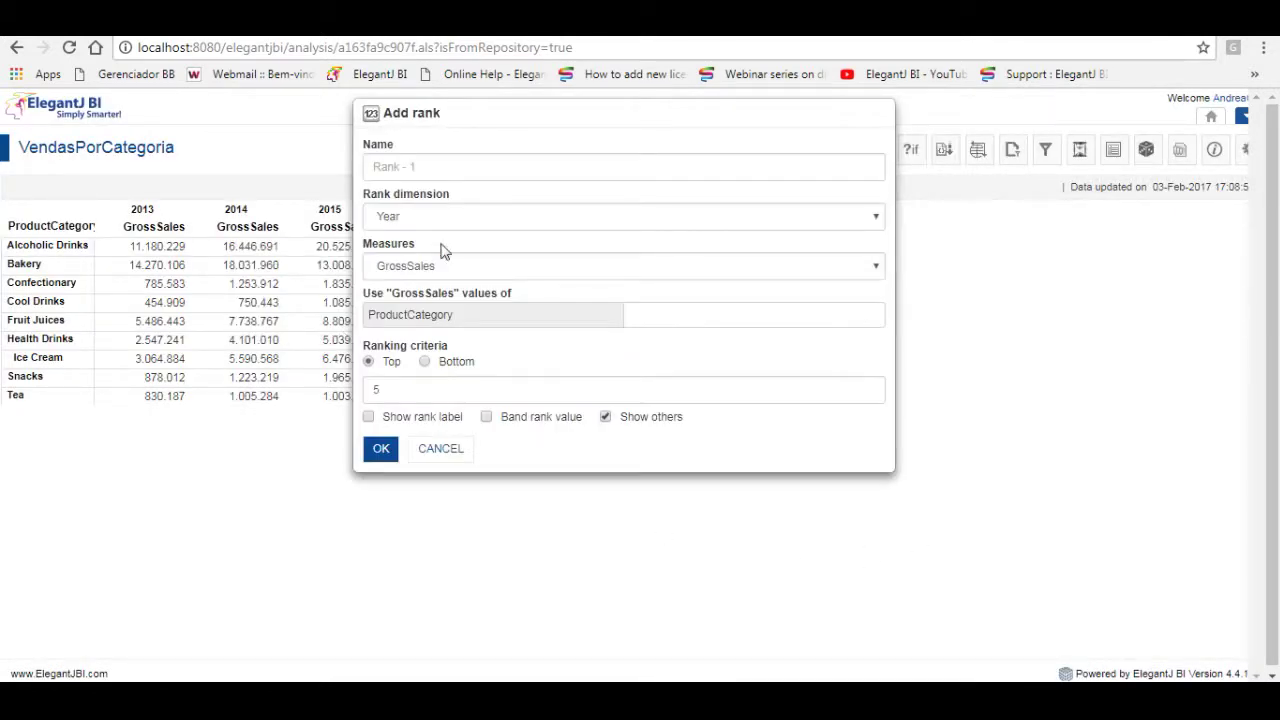
left_click(441, 449)
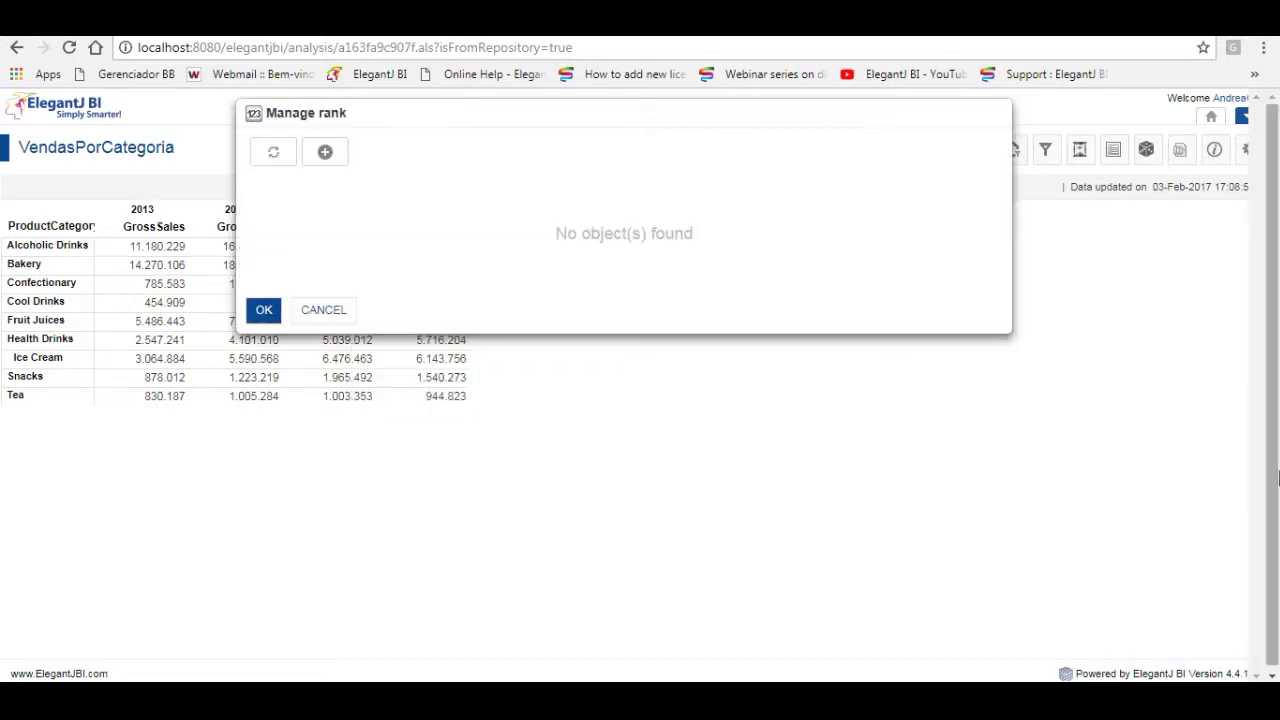
left_click(325, 310)
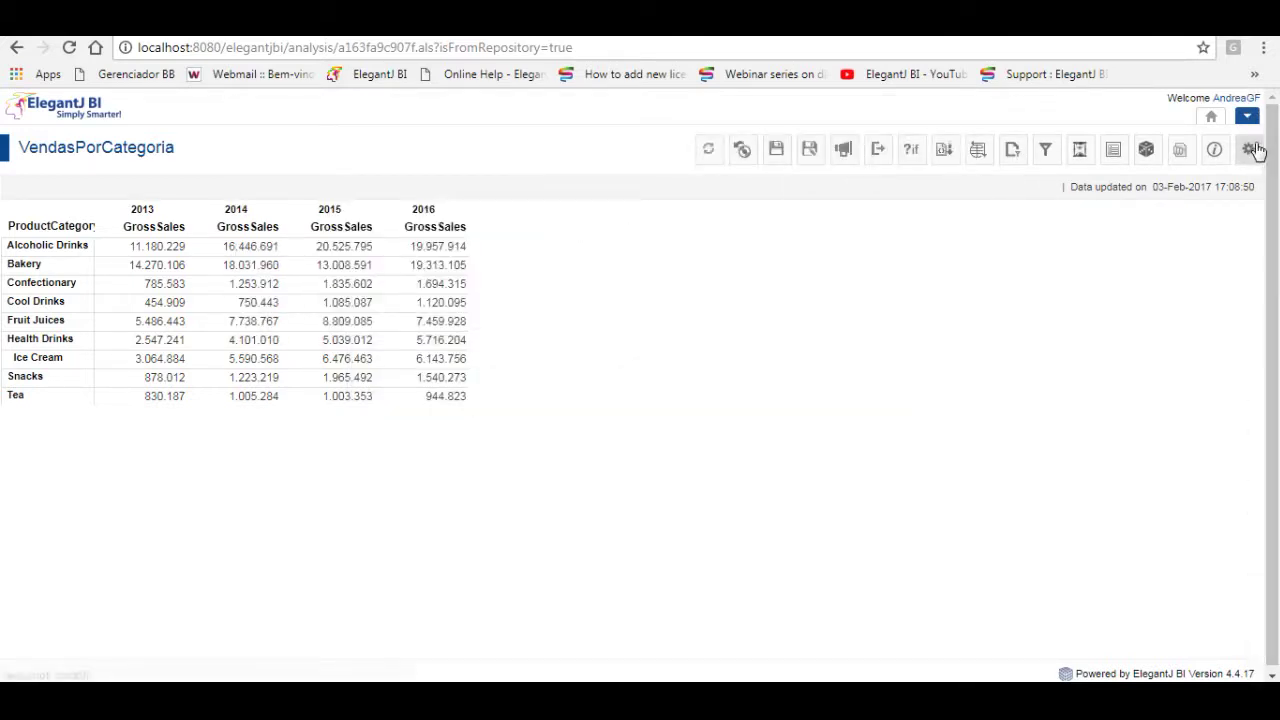
Open the custom measure (UDDC) management and examine the expression of the Achievement measure without changing it
left_click(1250, 150)
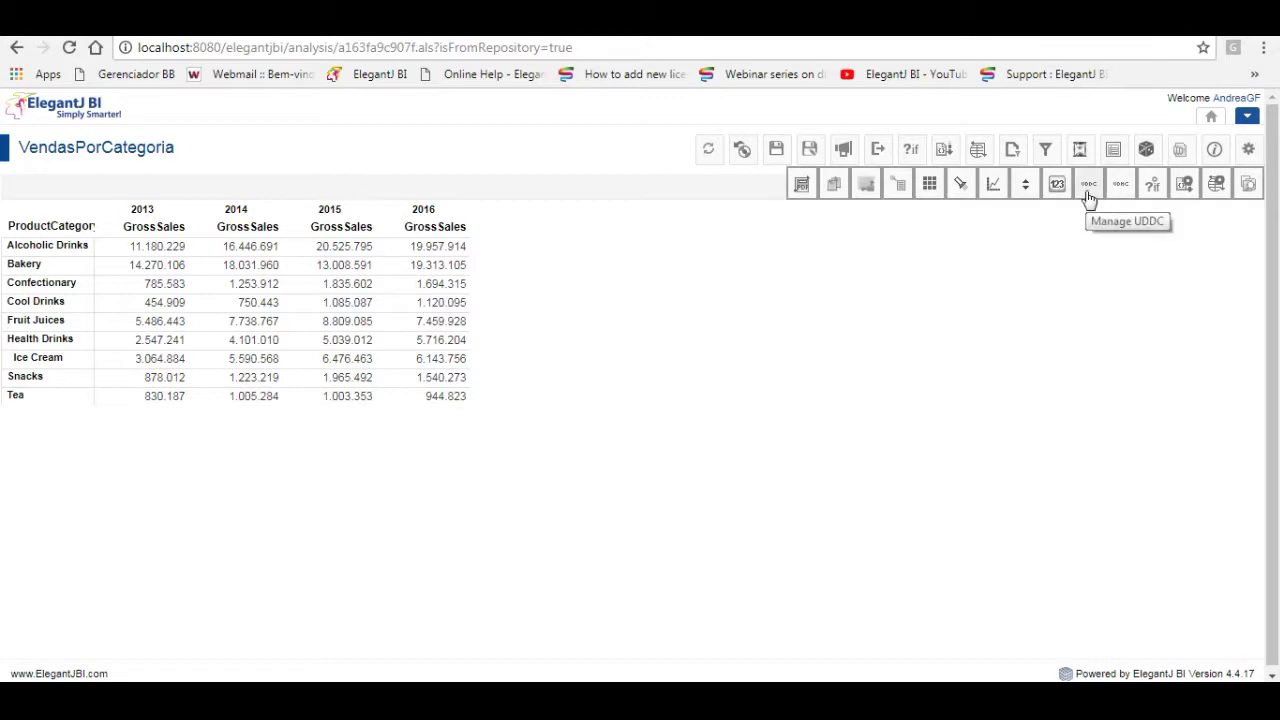
left_click(1089, 190)
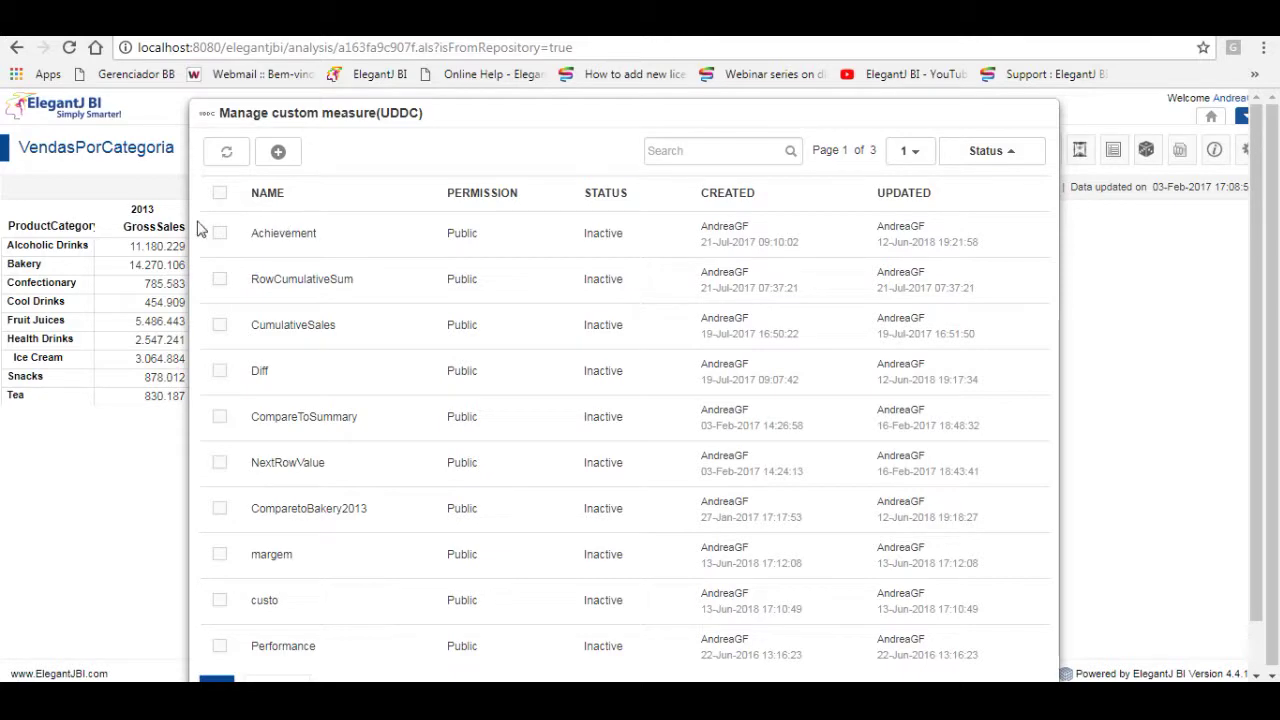
left_click(220, 233)
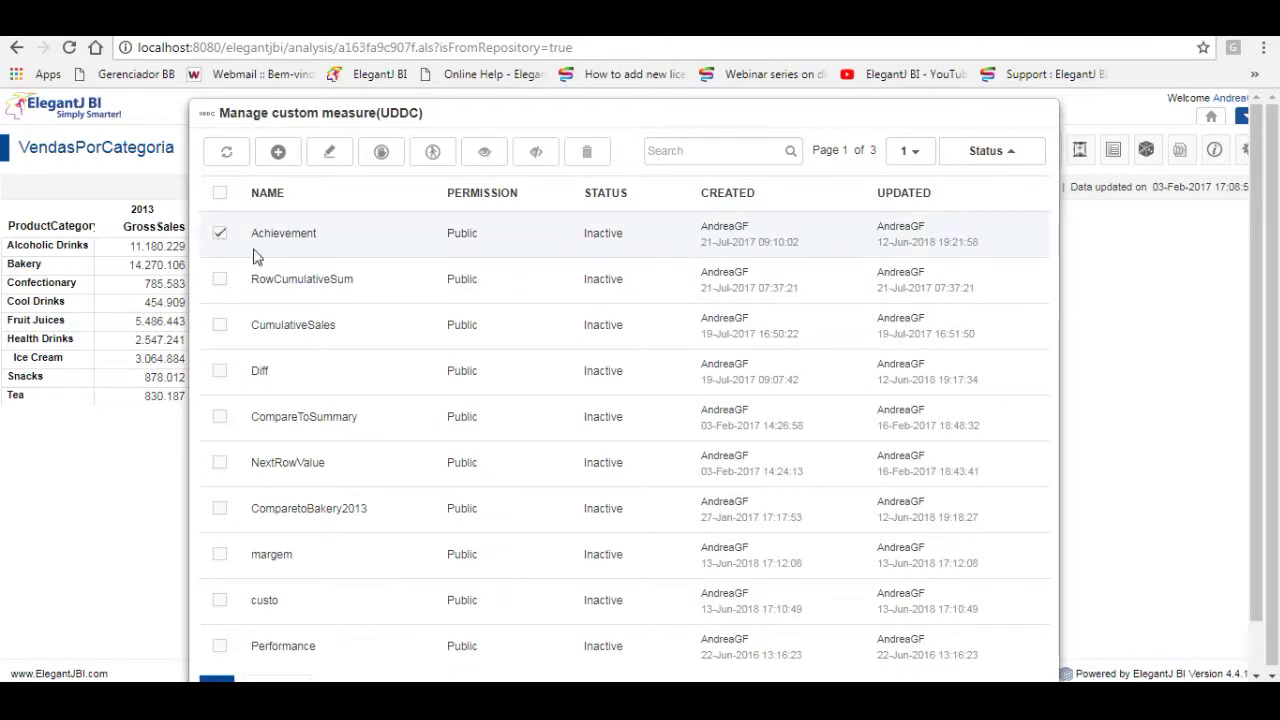
left_click(325, 153)
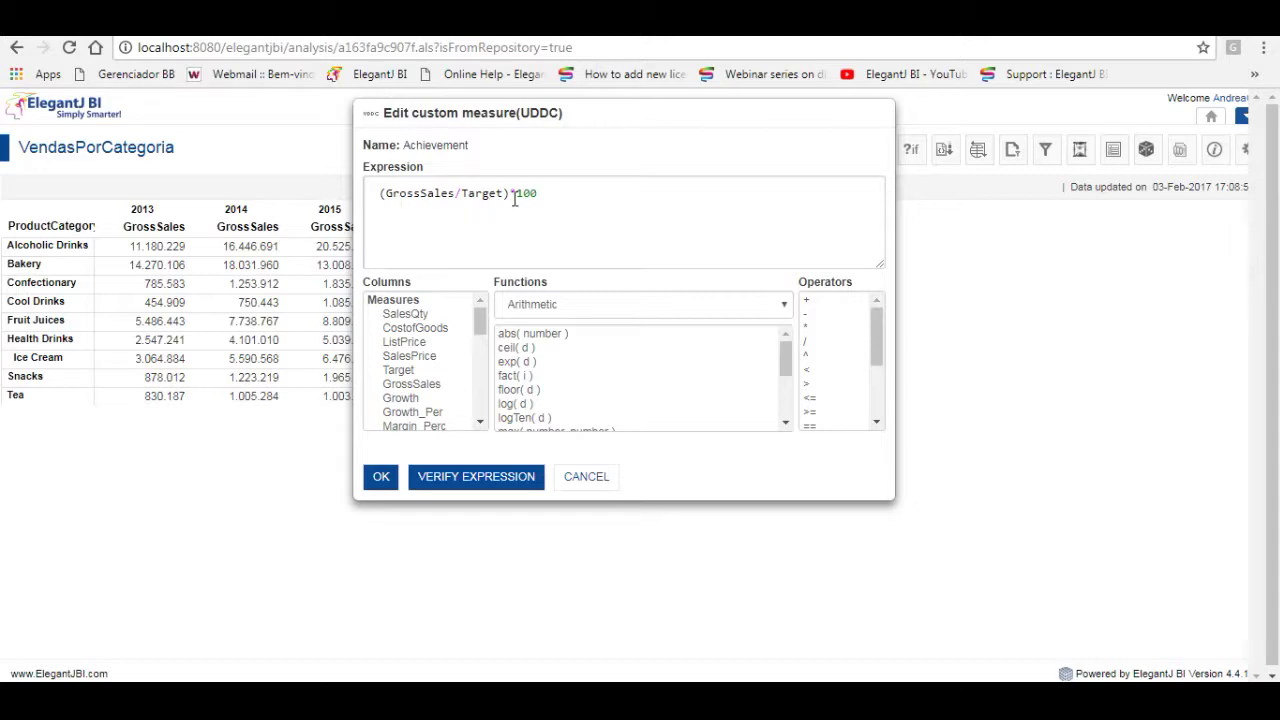
left_click(600, 484)
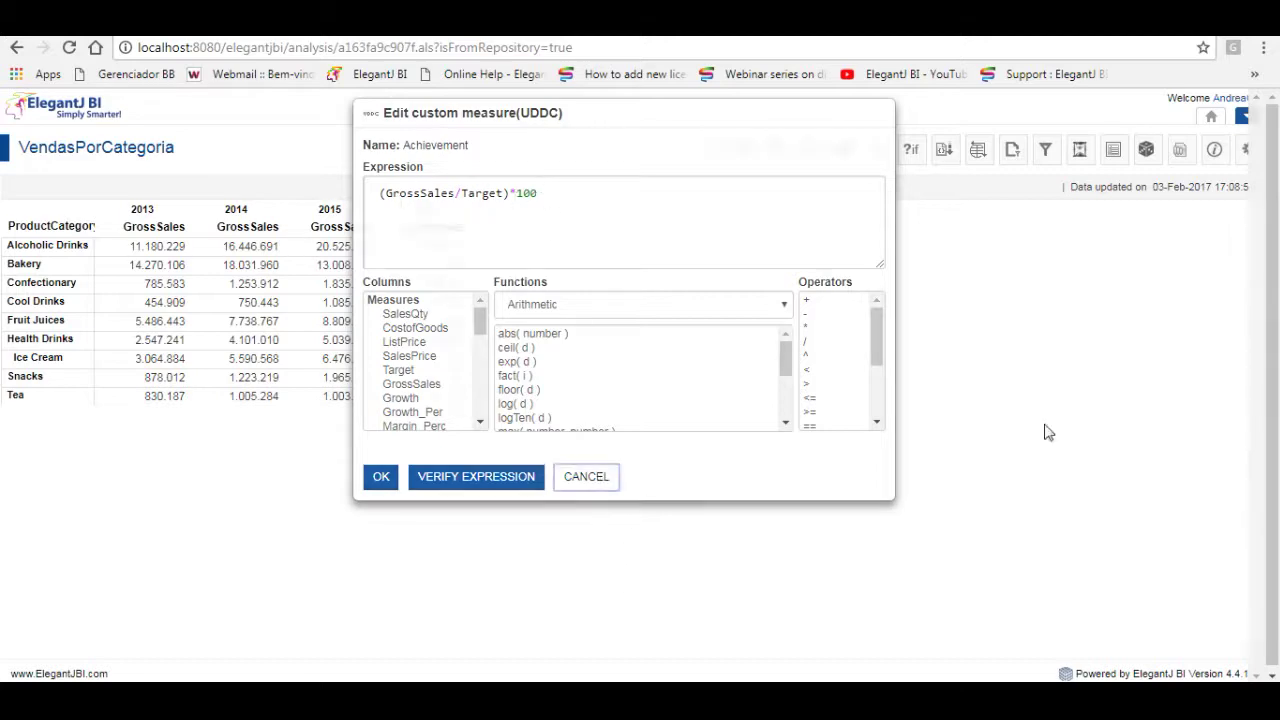
Open the Diff custom measure for editing and examine its expression
left_click(220, 234)
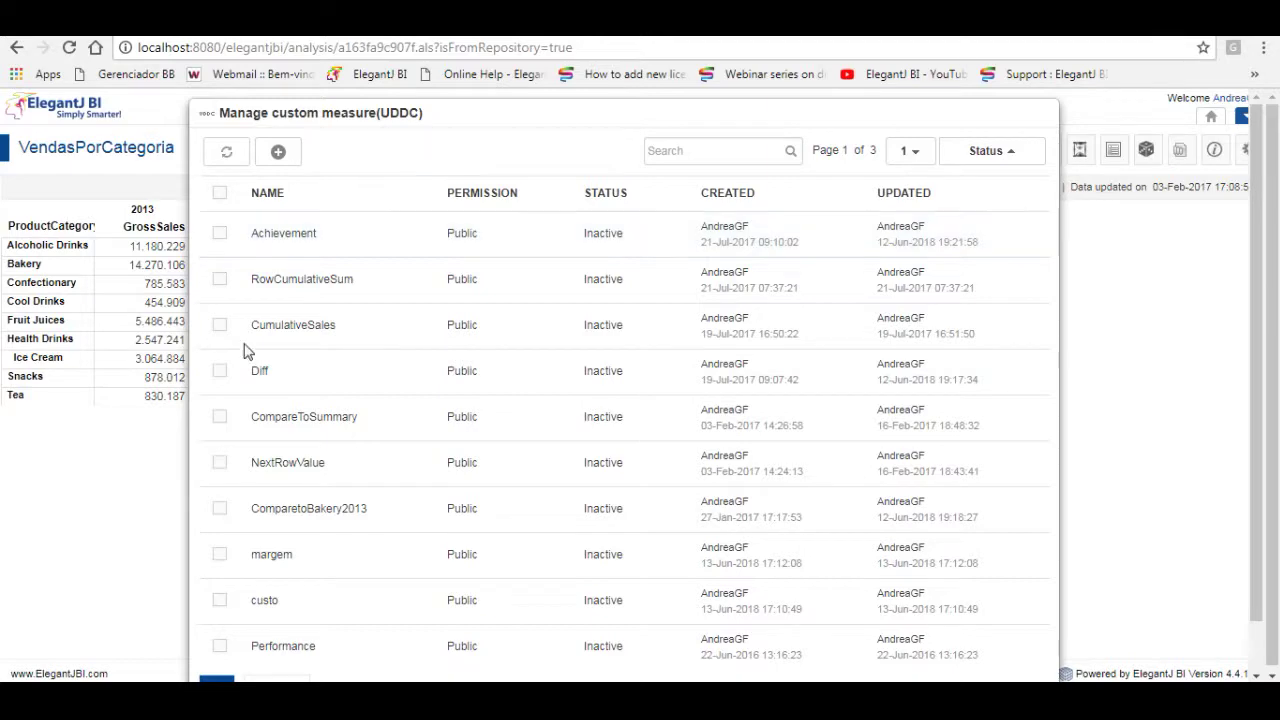
left_click(221, 372)
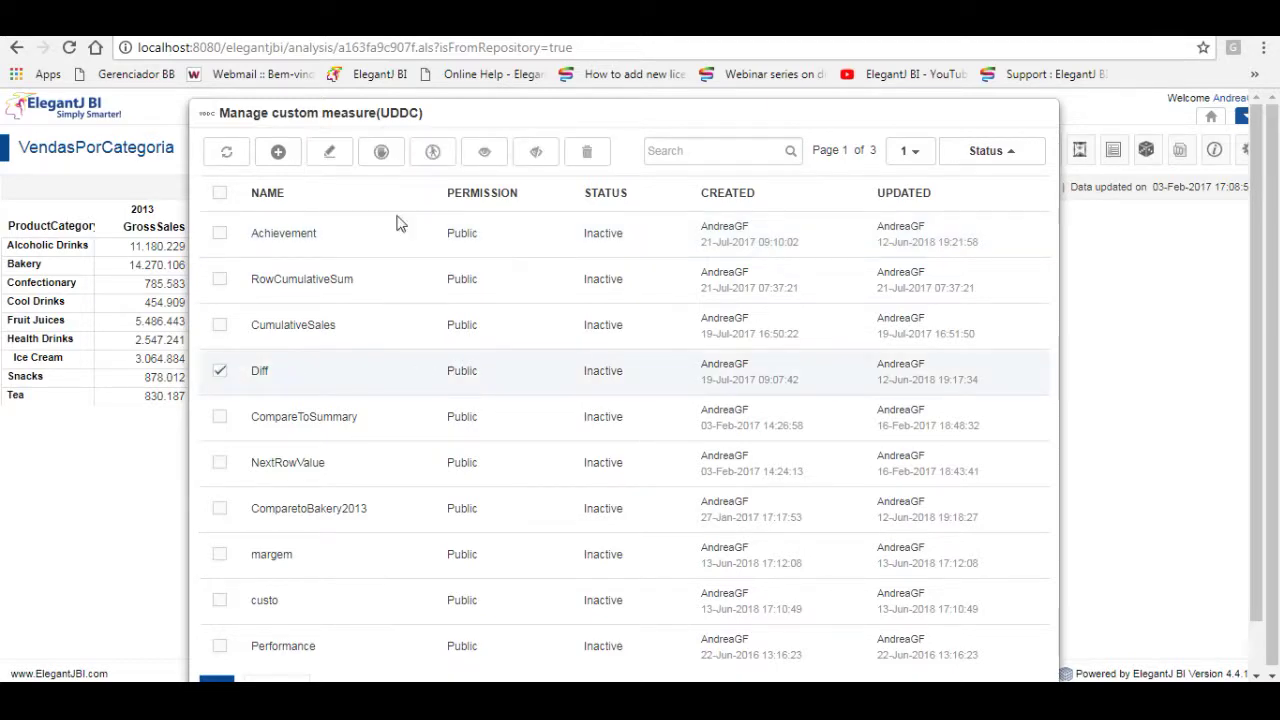
left_click(333, 154)
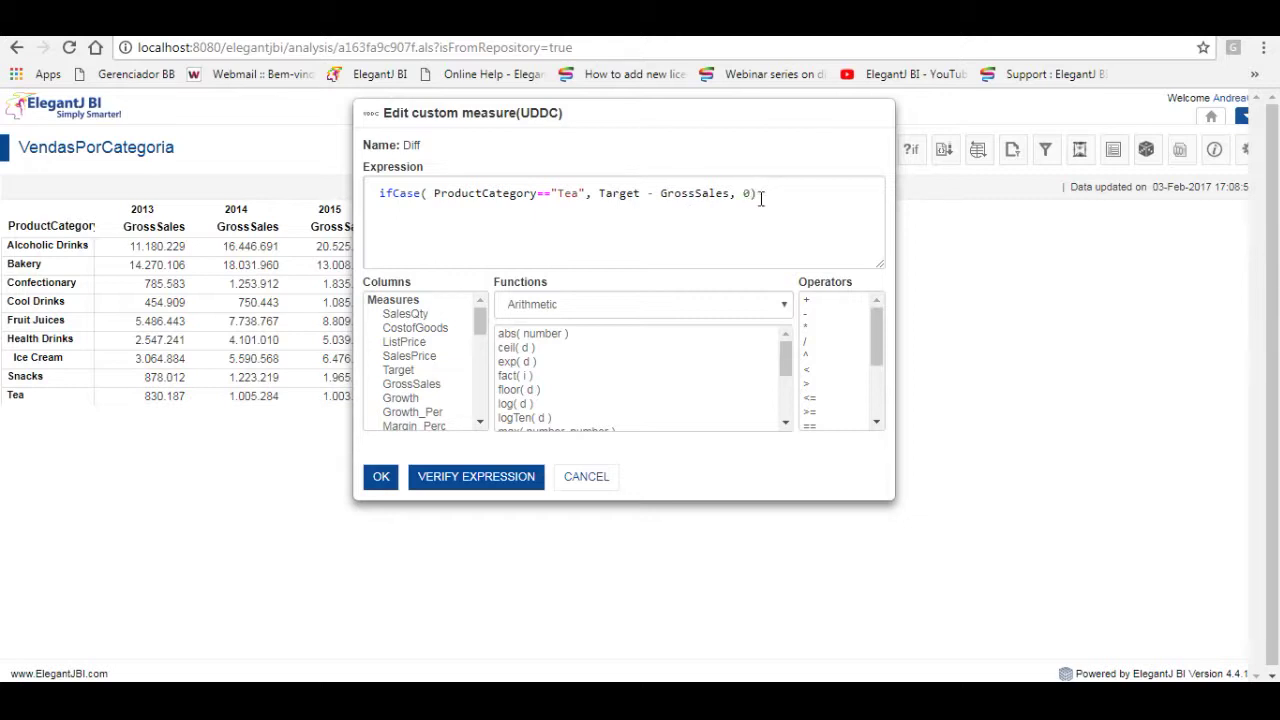
Leave the Diff measure unchanged, examine the expression of the ComparetoBakery2013 custom measure, and close the custom measure management without changes
left_click(588, 477)
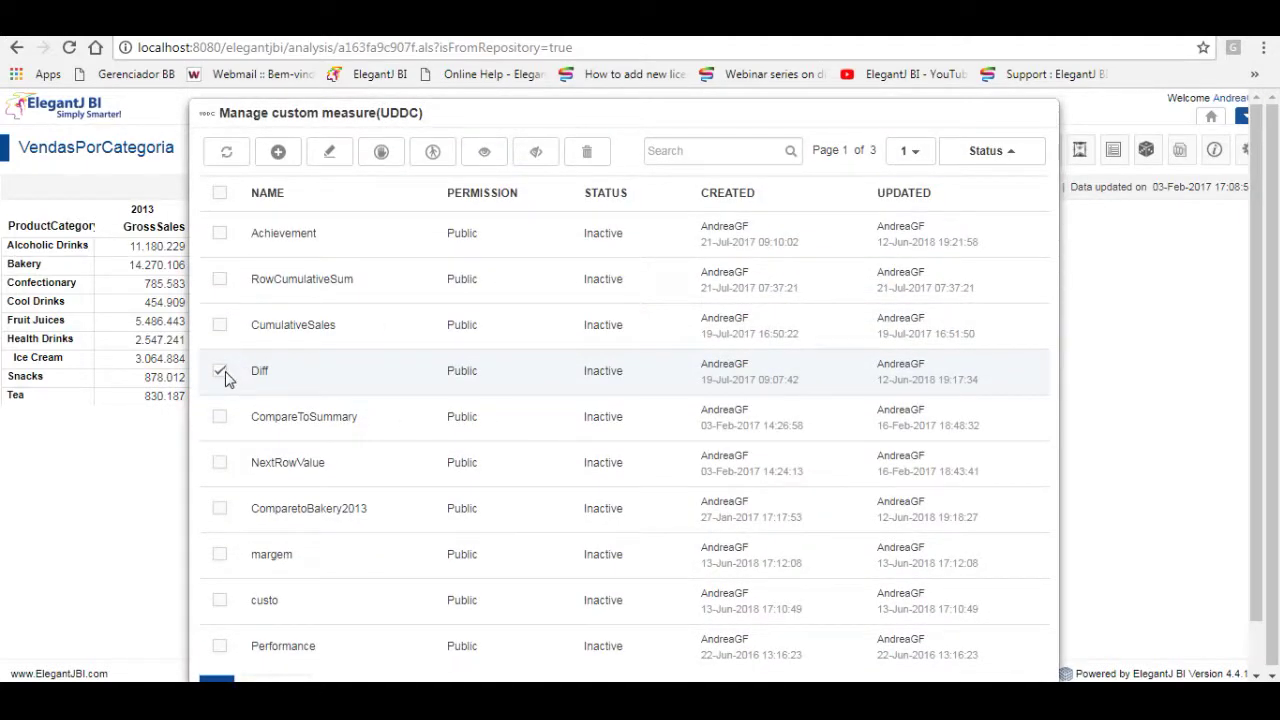
left_click(222, 372)
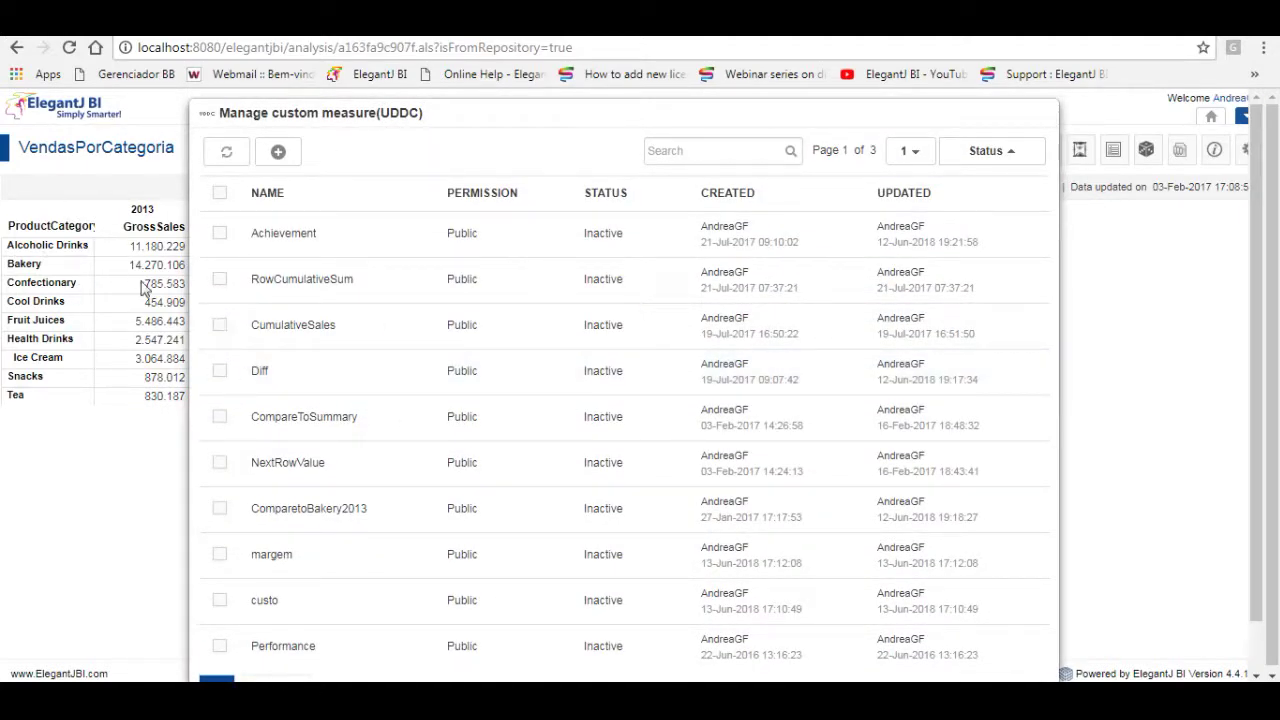
scroll(650, 394, "down", 1)
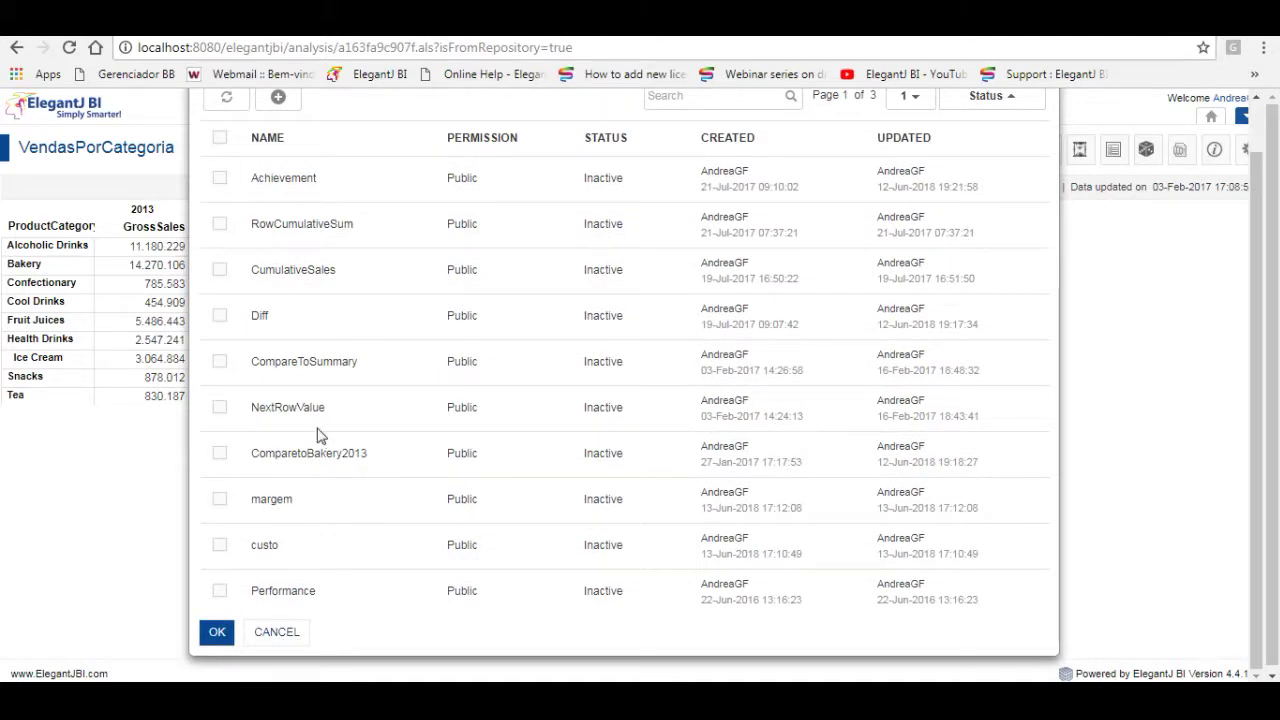
left_click(219, 453)
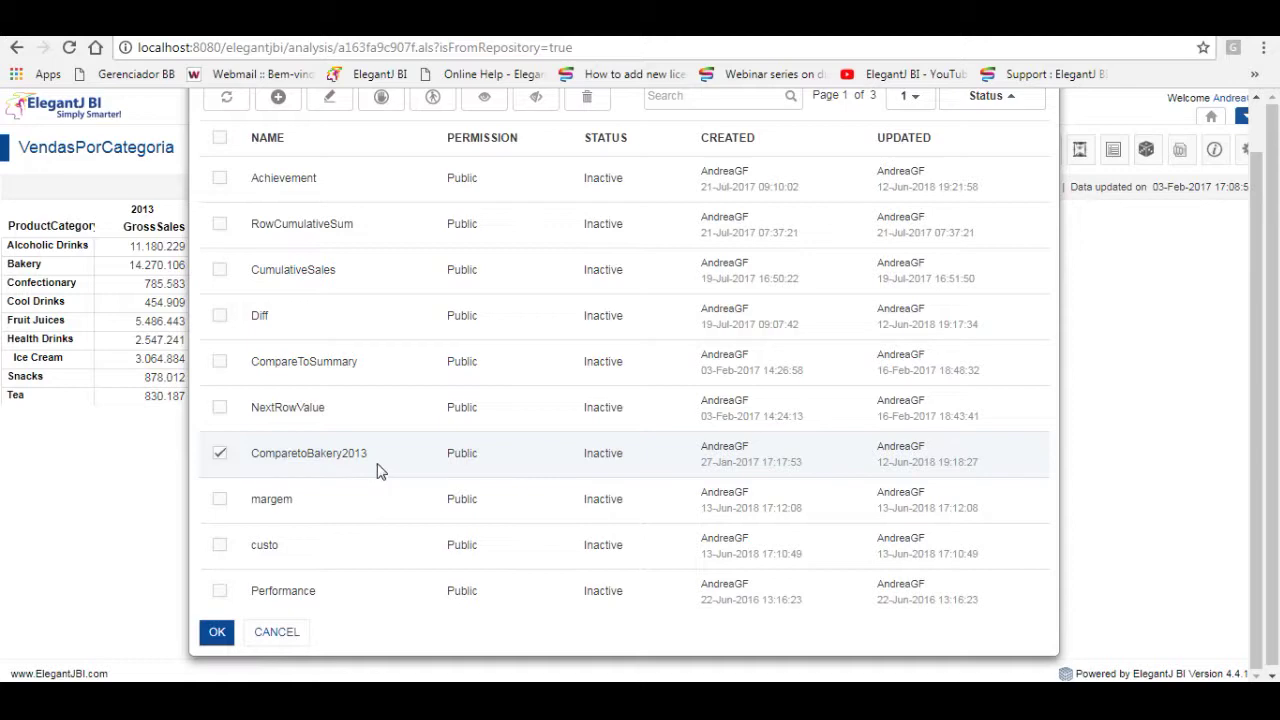
left_click(329, 98)
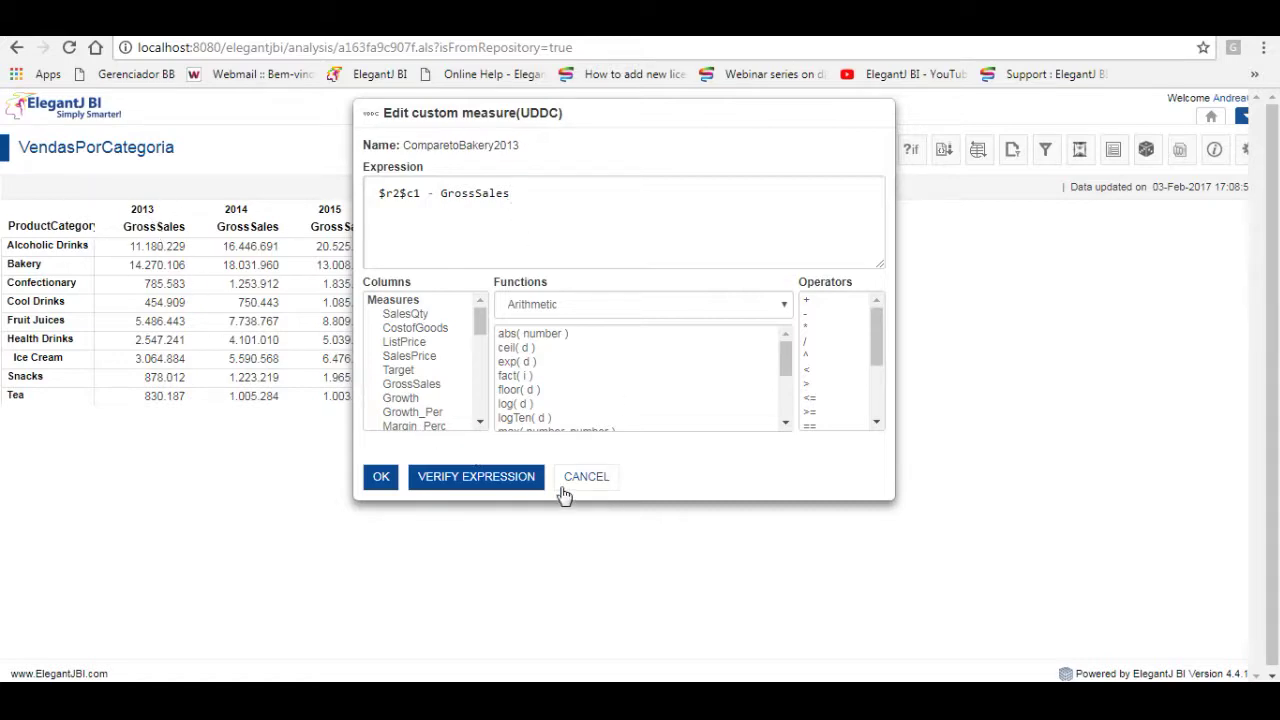
left_click(598, 480)
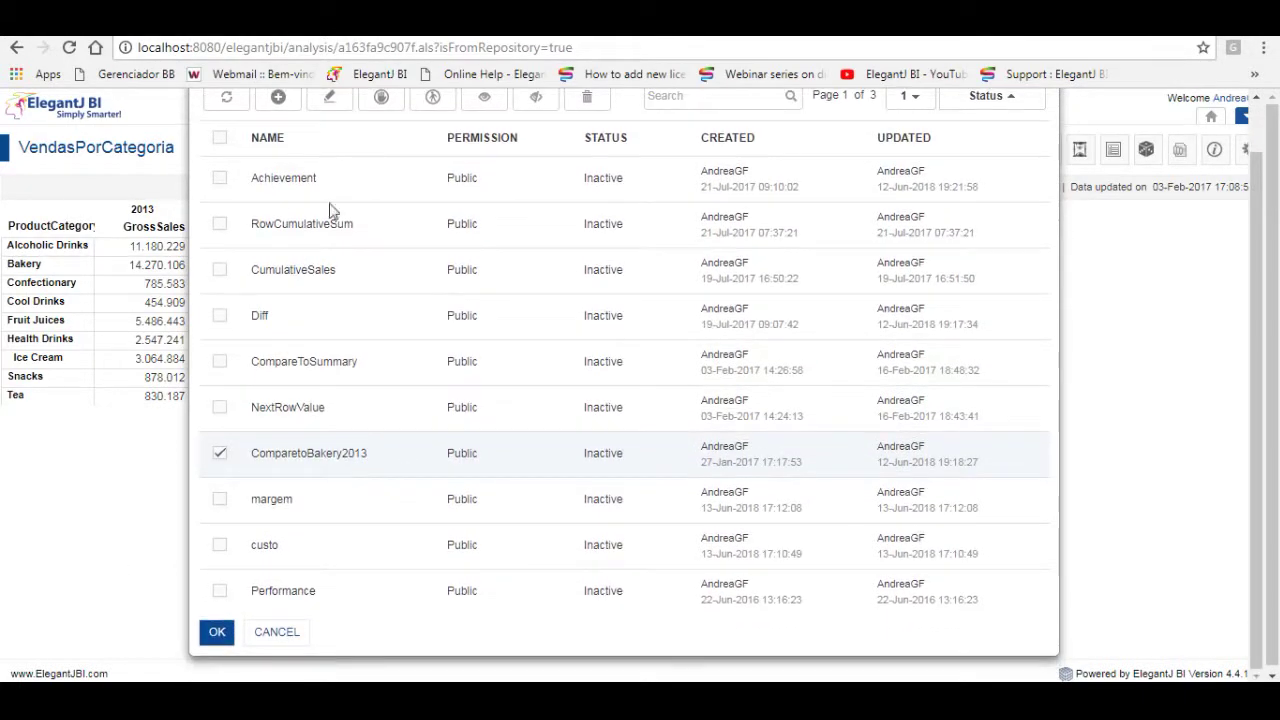
left_click(278, 633)
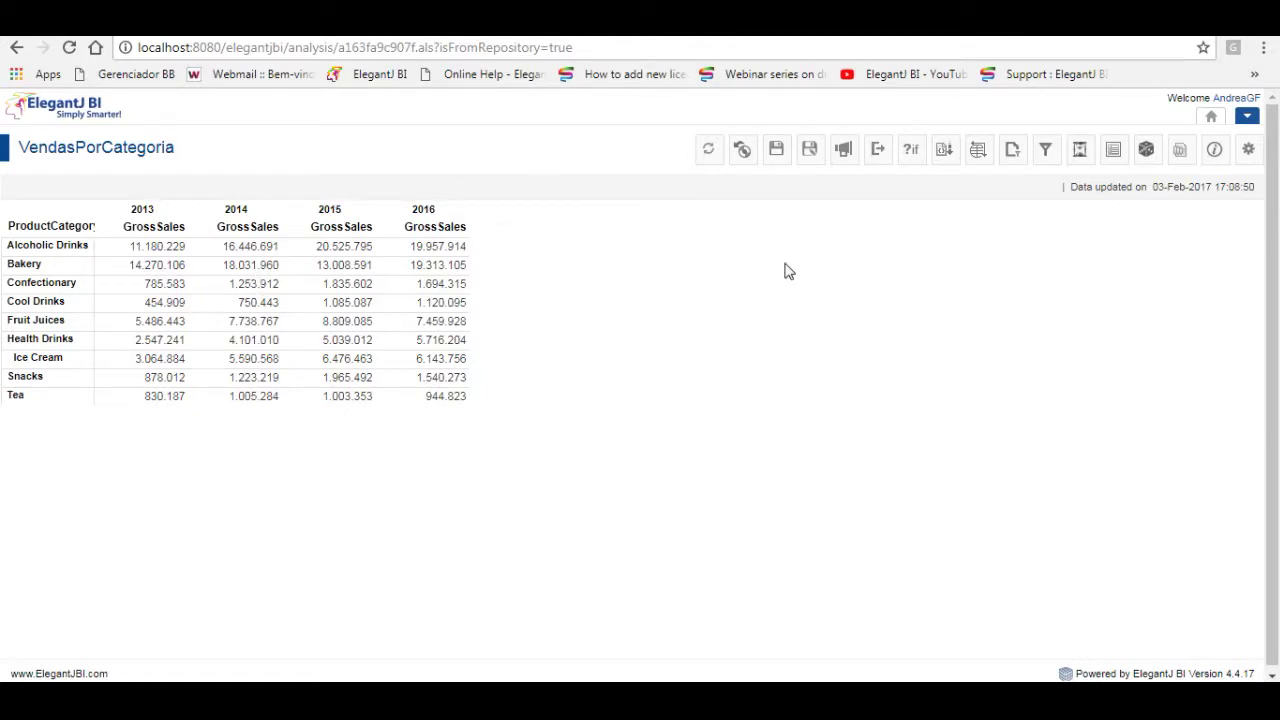
left_click(1247, 151)
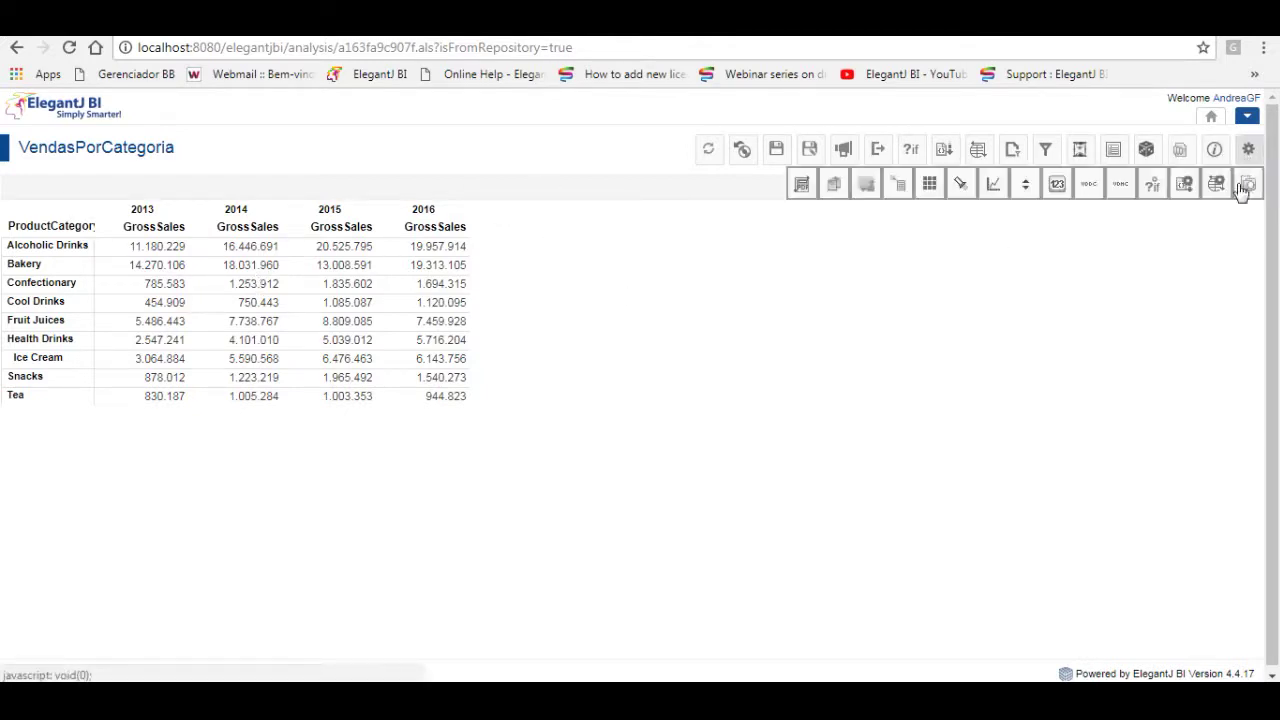
left_click(1088, 186)
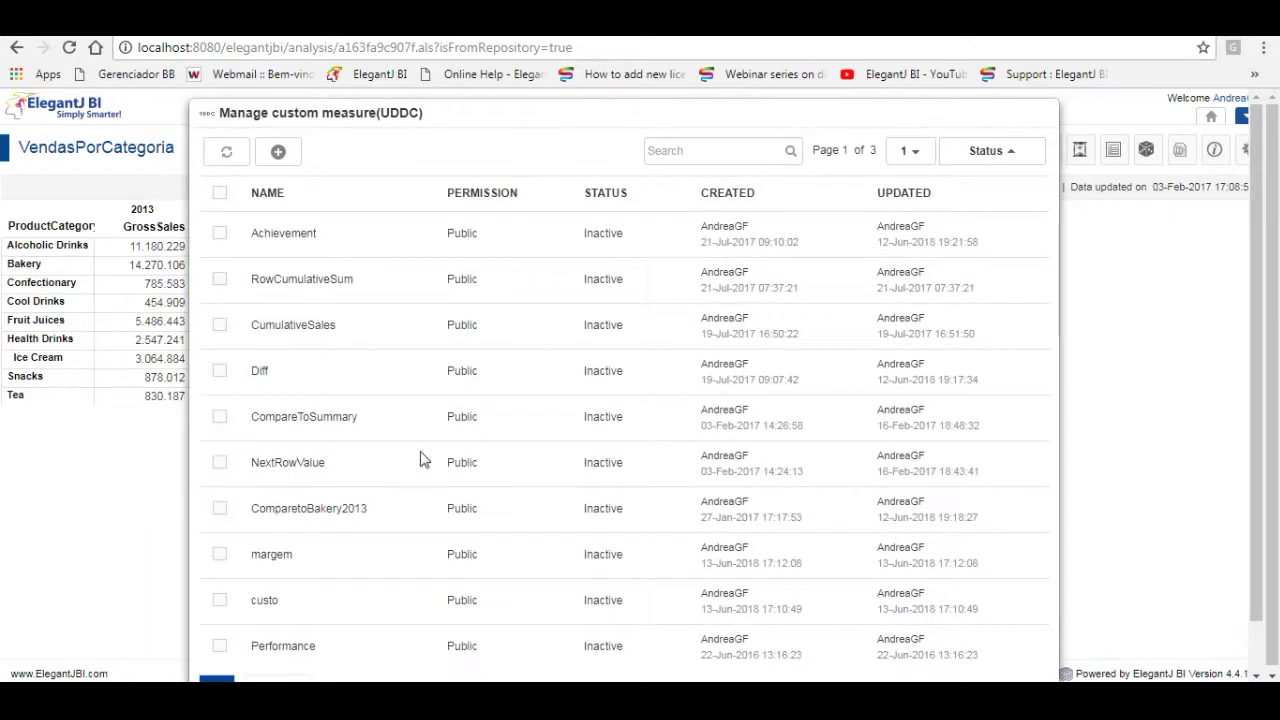
scroll(403, 450, "down", 1)
left_click(277, 633)
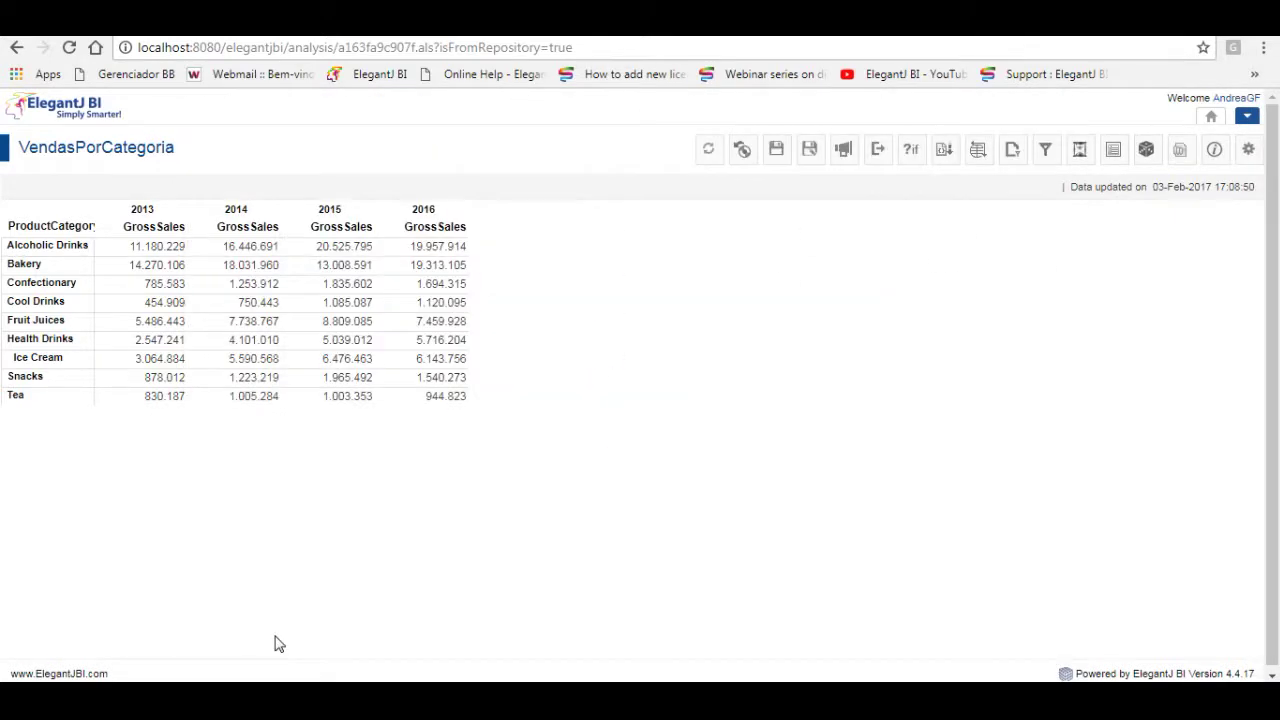
Open the custom dimension value (UDHC) management, examine the expression of the Drinks value and accept it unchanged
left_click(1250, 152)
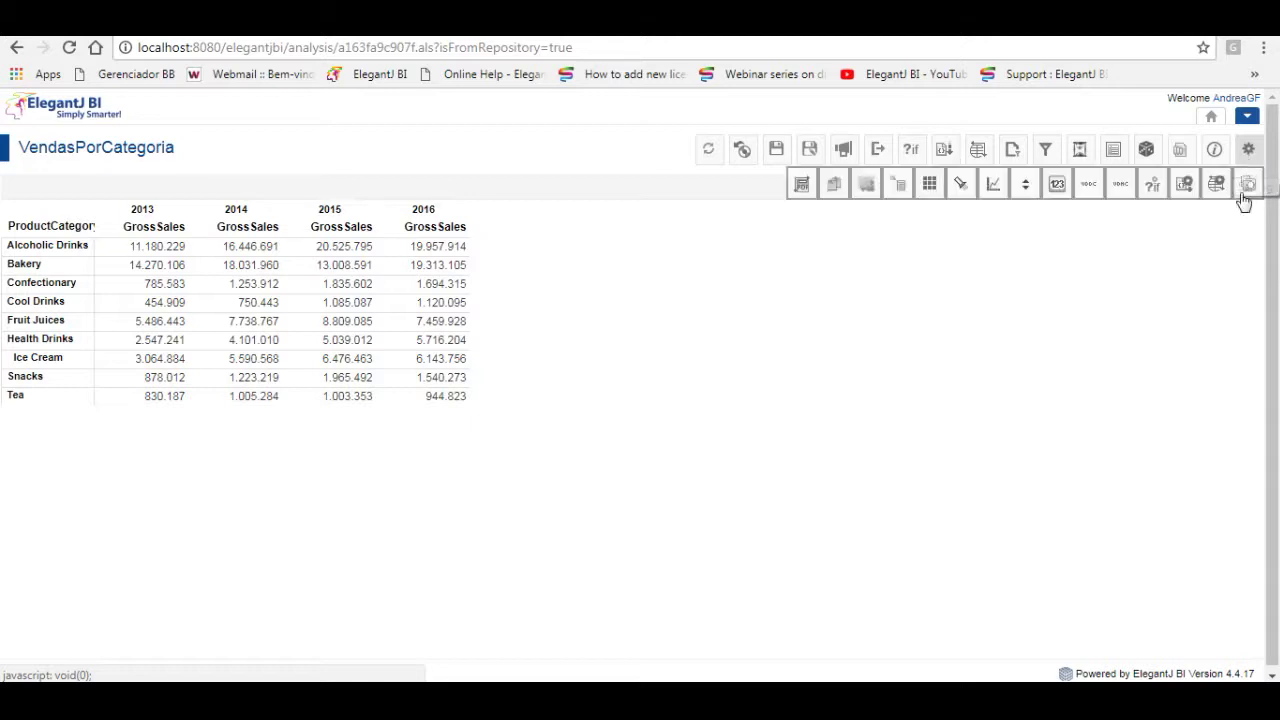
left_click(1120, 194)
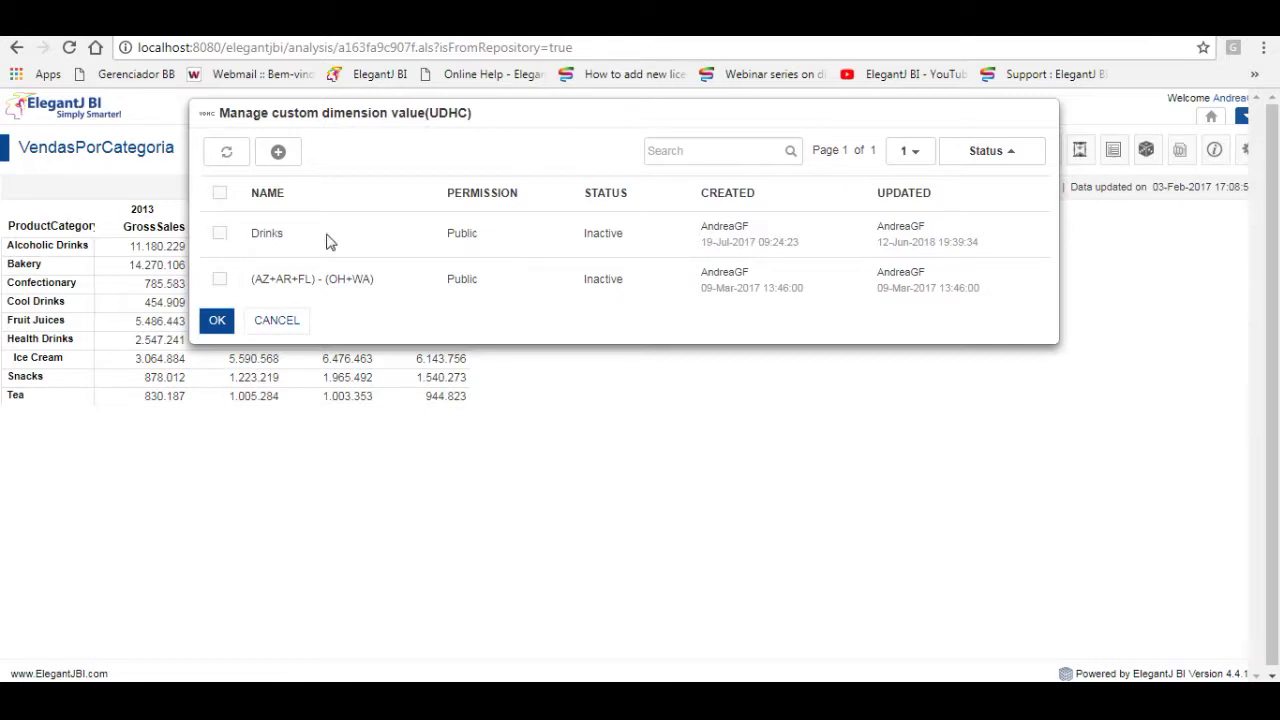
left_click(220, 236)
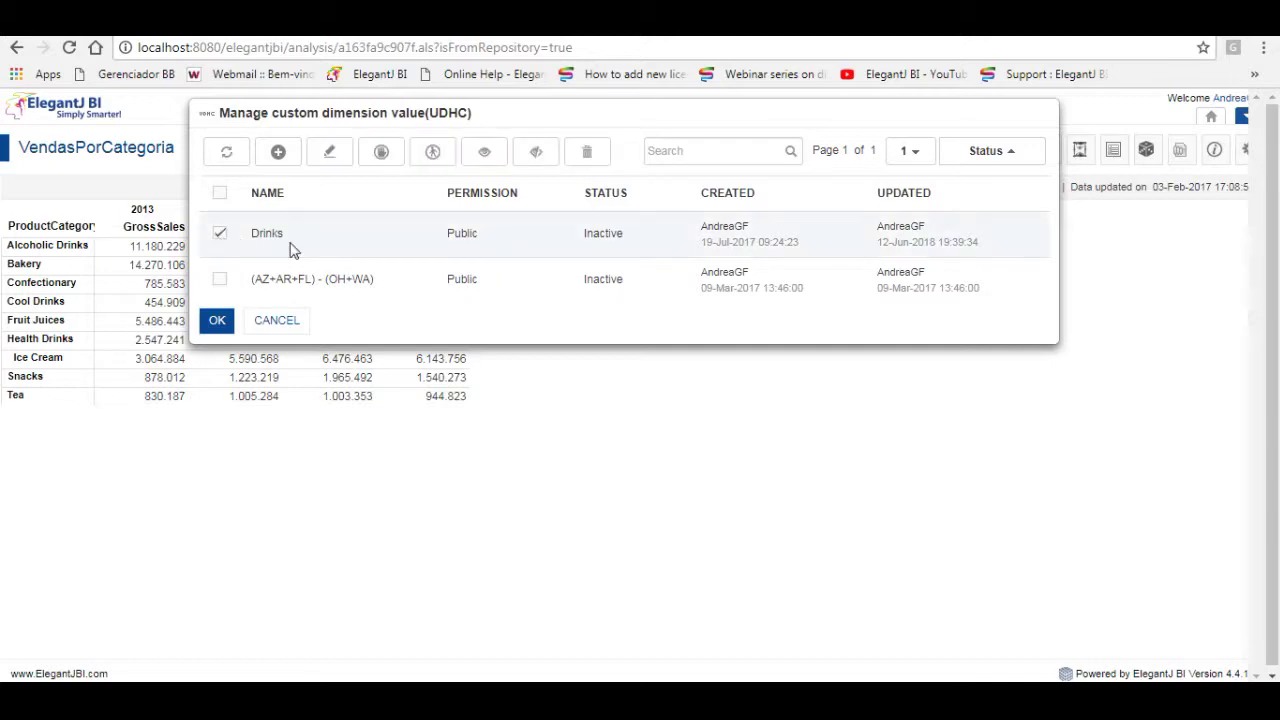
left_click(330, 152)
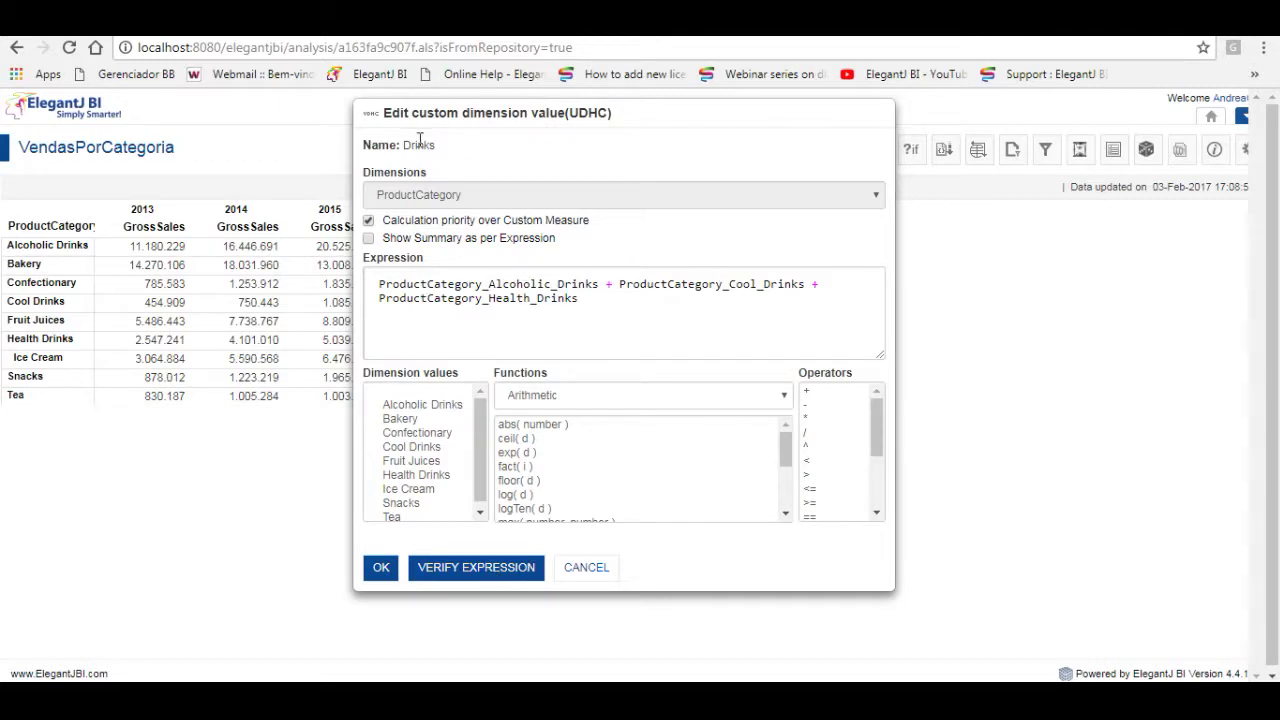
left_click(390, 577)
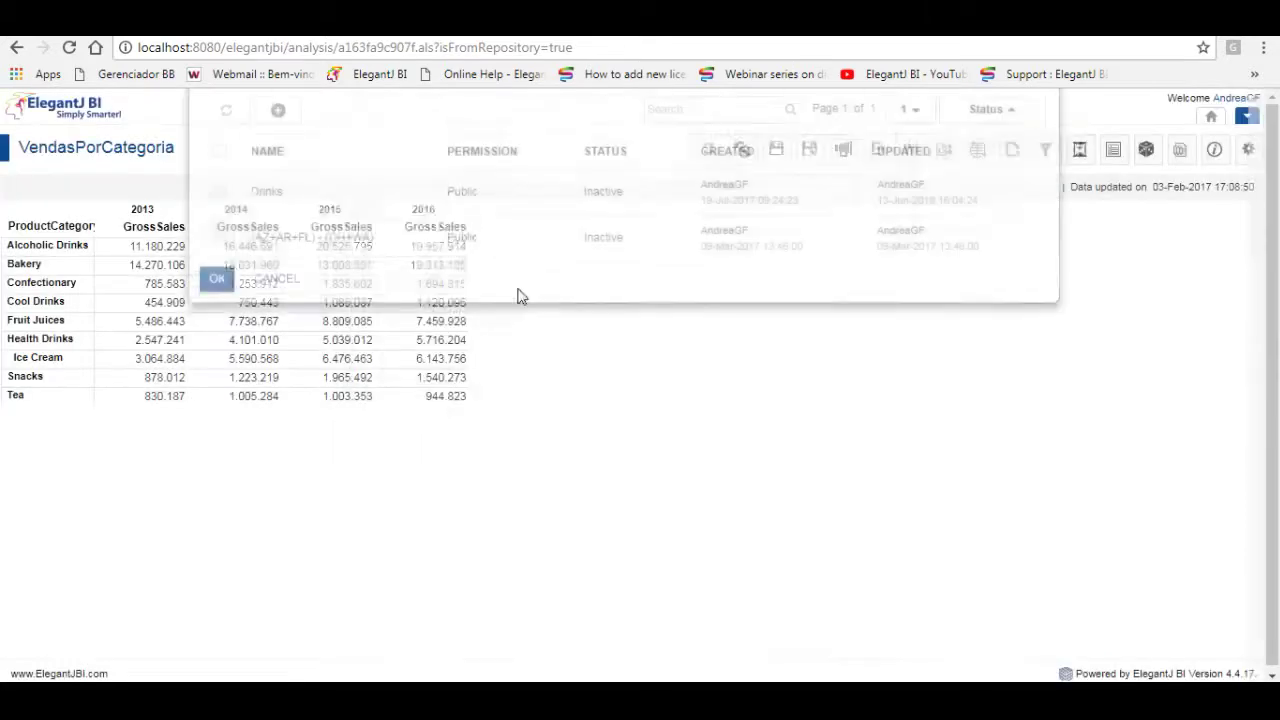
Activate the Drinks custom dimension value and apply it to the analysis
left_click(219, 233)
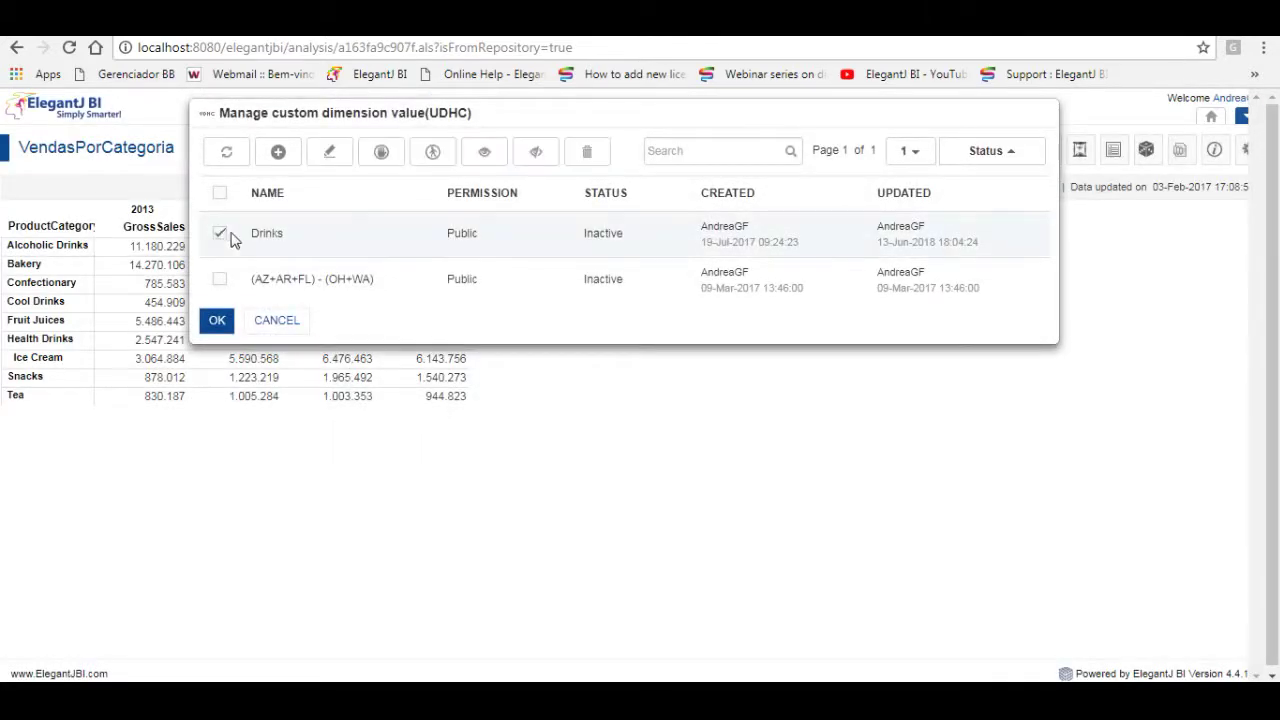
left_click(488, 154)
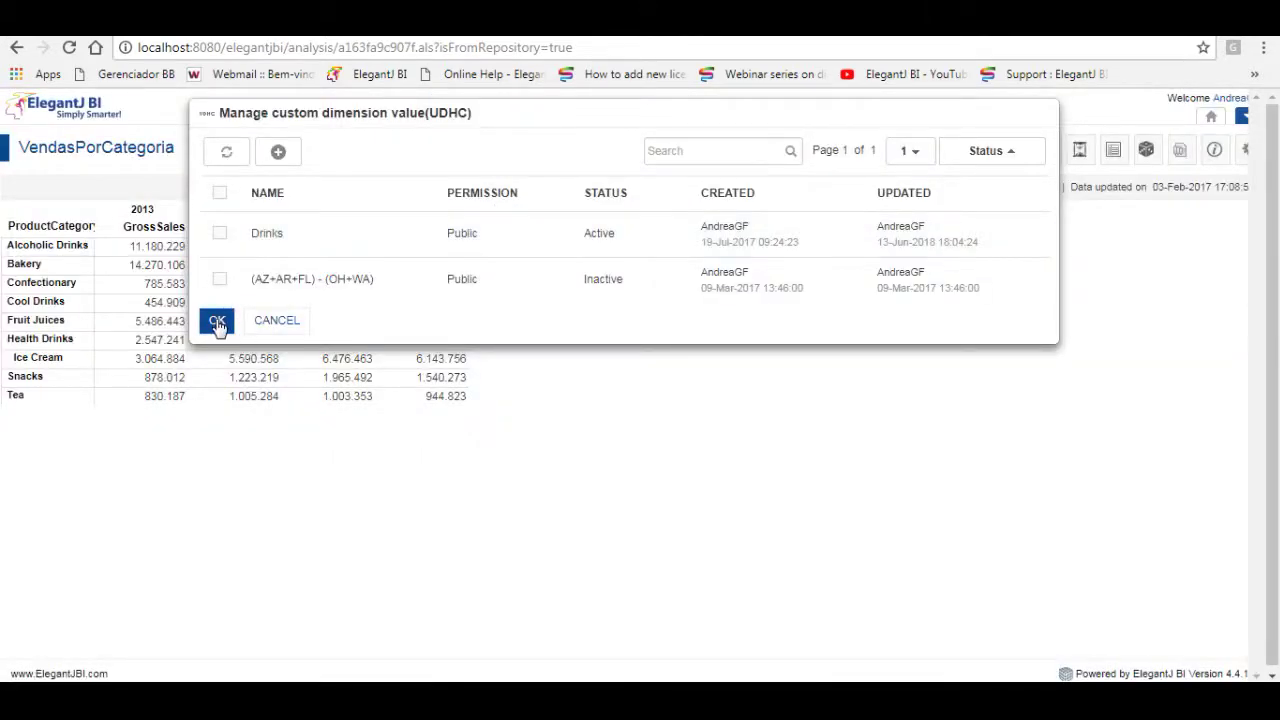
left_click(218, 322)
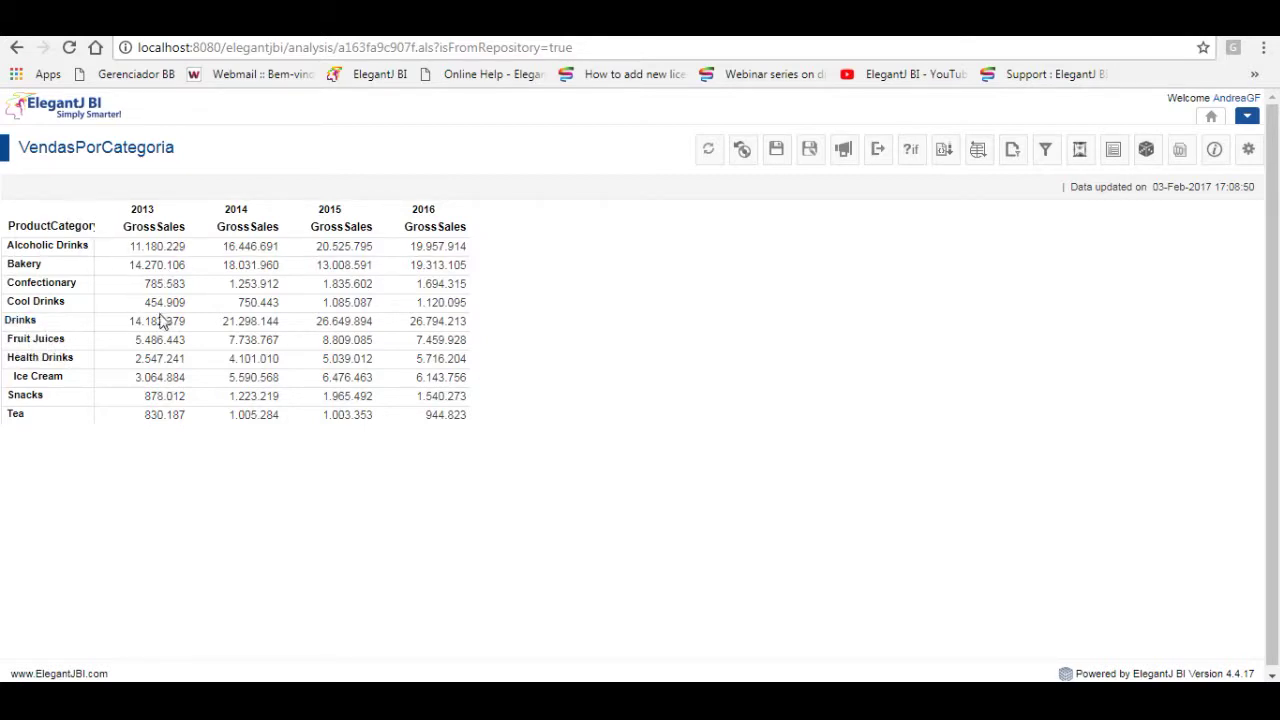
Exclude the Alcoholic Drinks, Cool Drinks and Health Drinks rows from the analysis view
left_click(1248, 151)
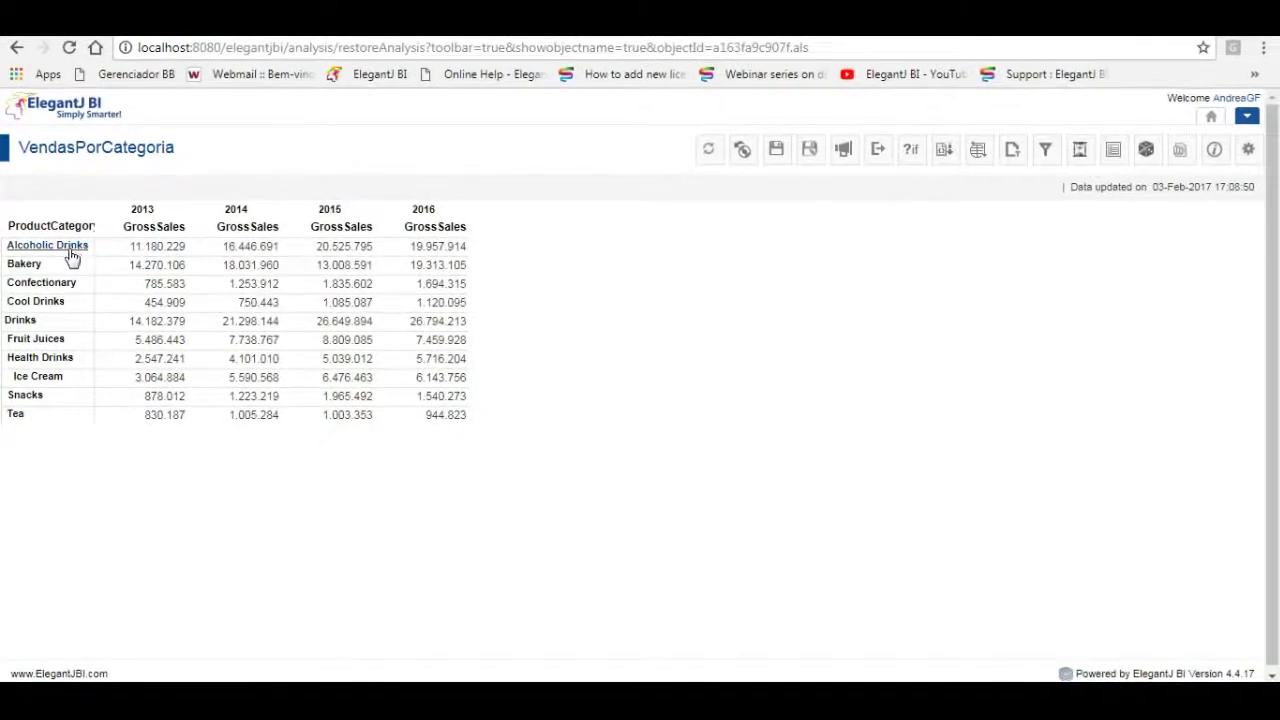
right_click(73, 252)
mouse_move(125, 428)
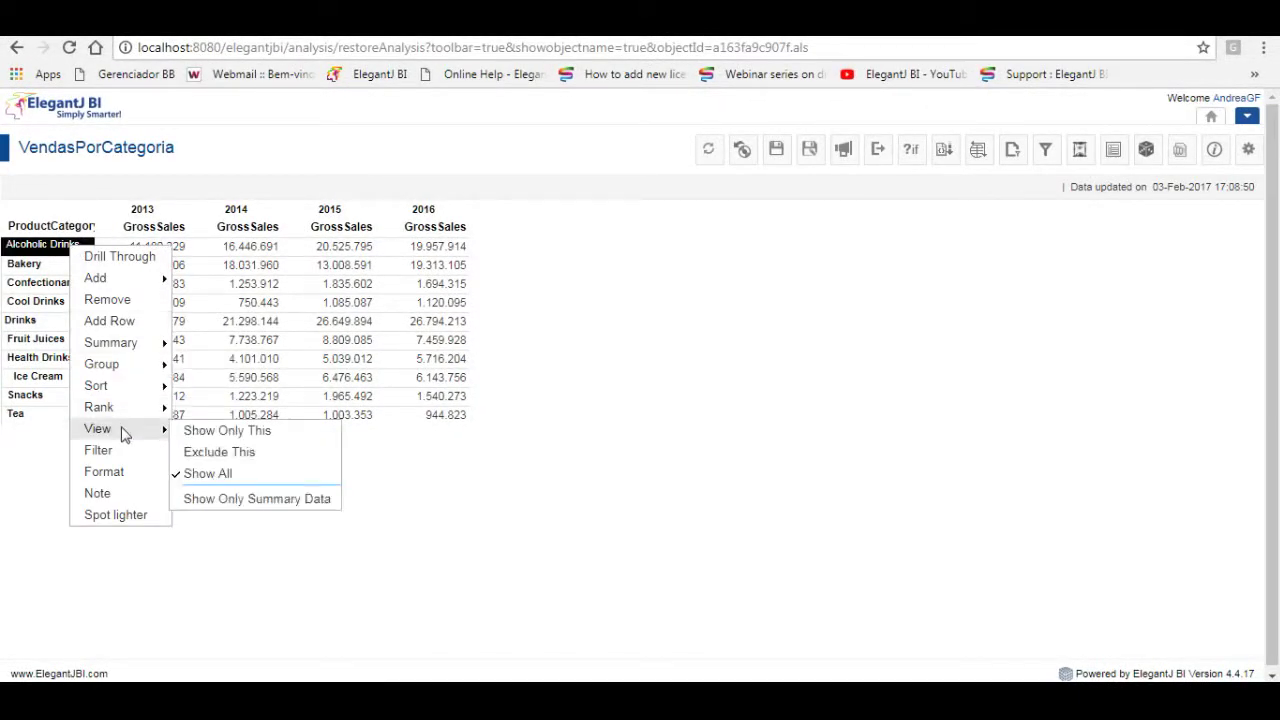
left_click(193, 452)
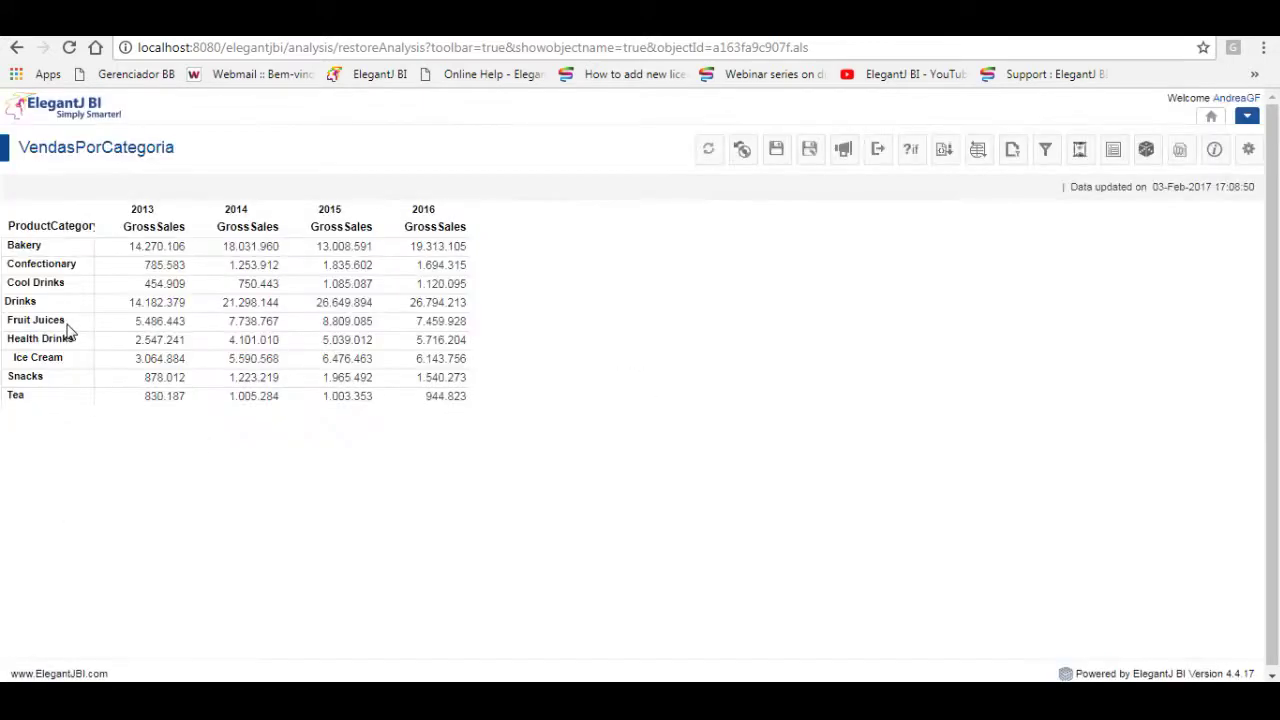
right_click(58, 288)
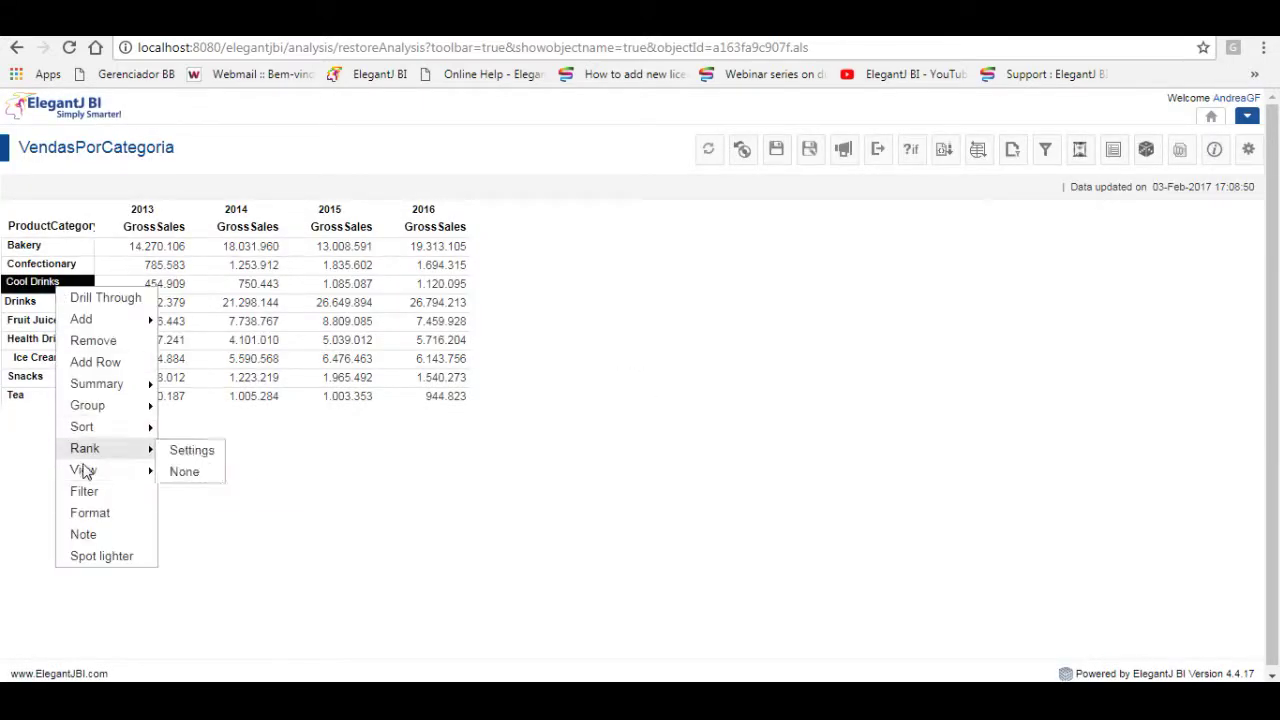
mouse_move(84, 470)
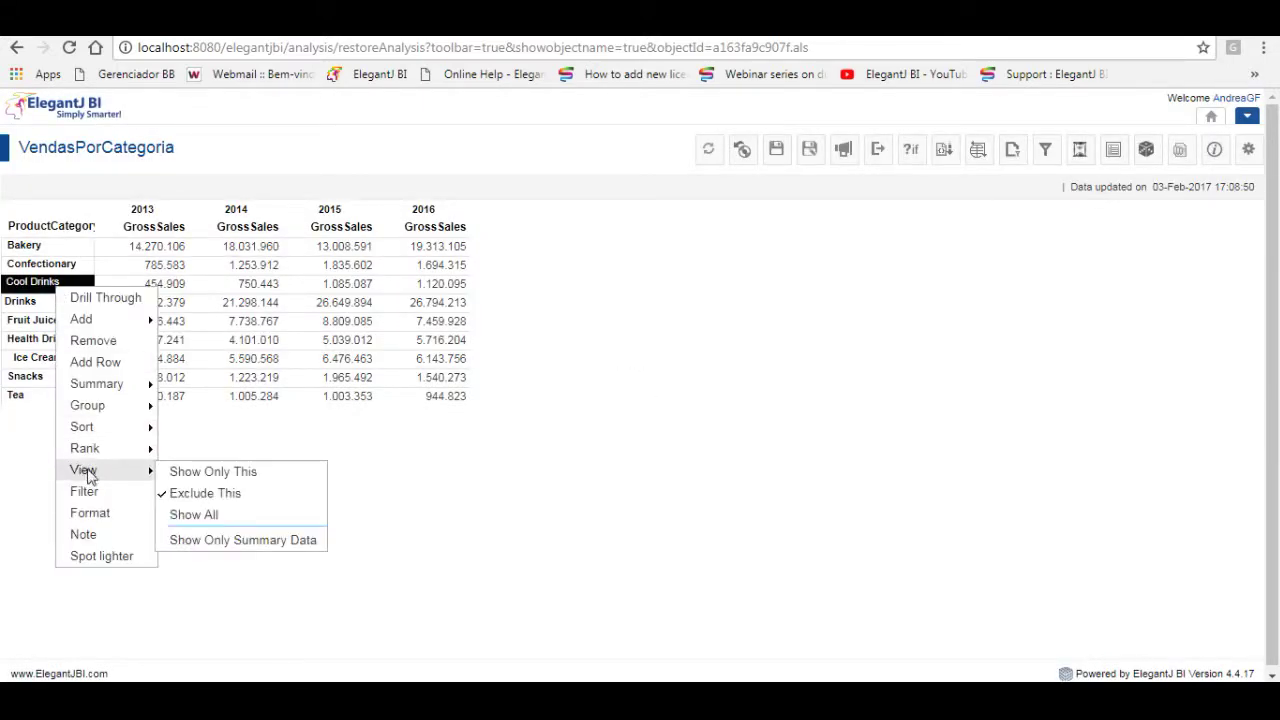
left_click(195, 493)
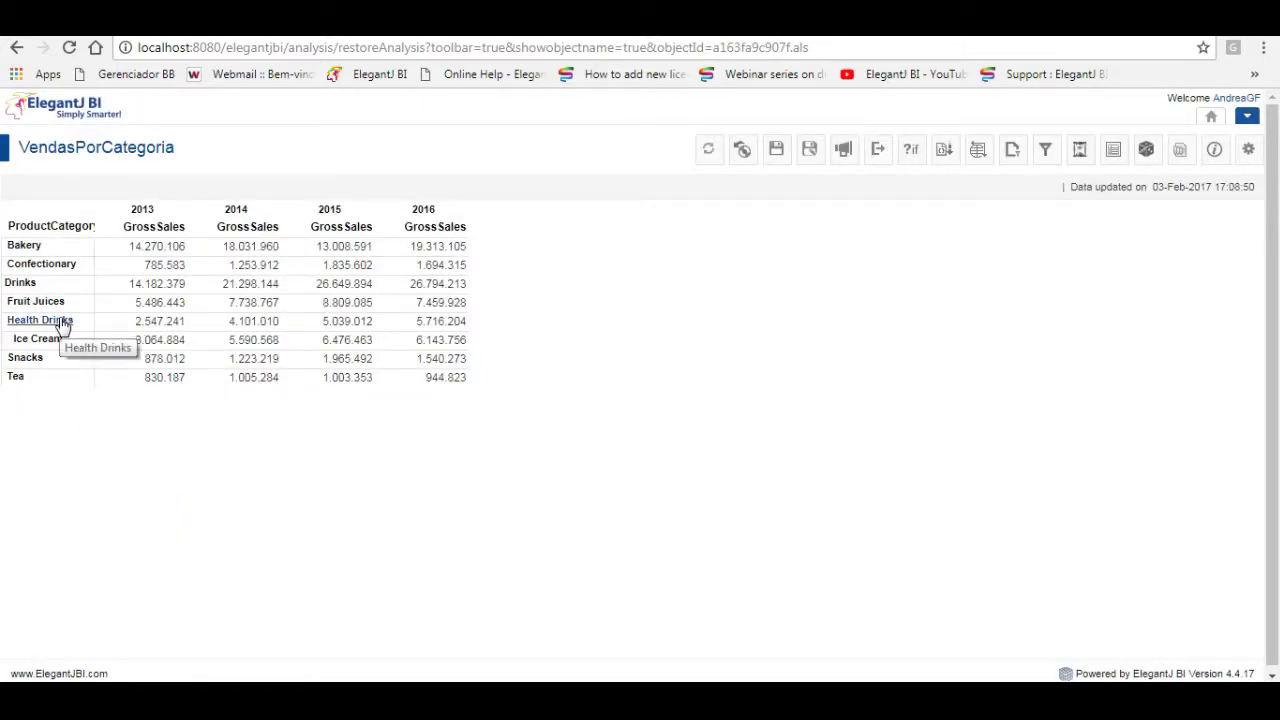
right_click(62, 325)
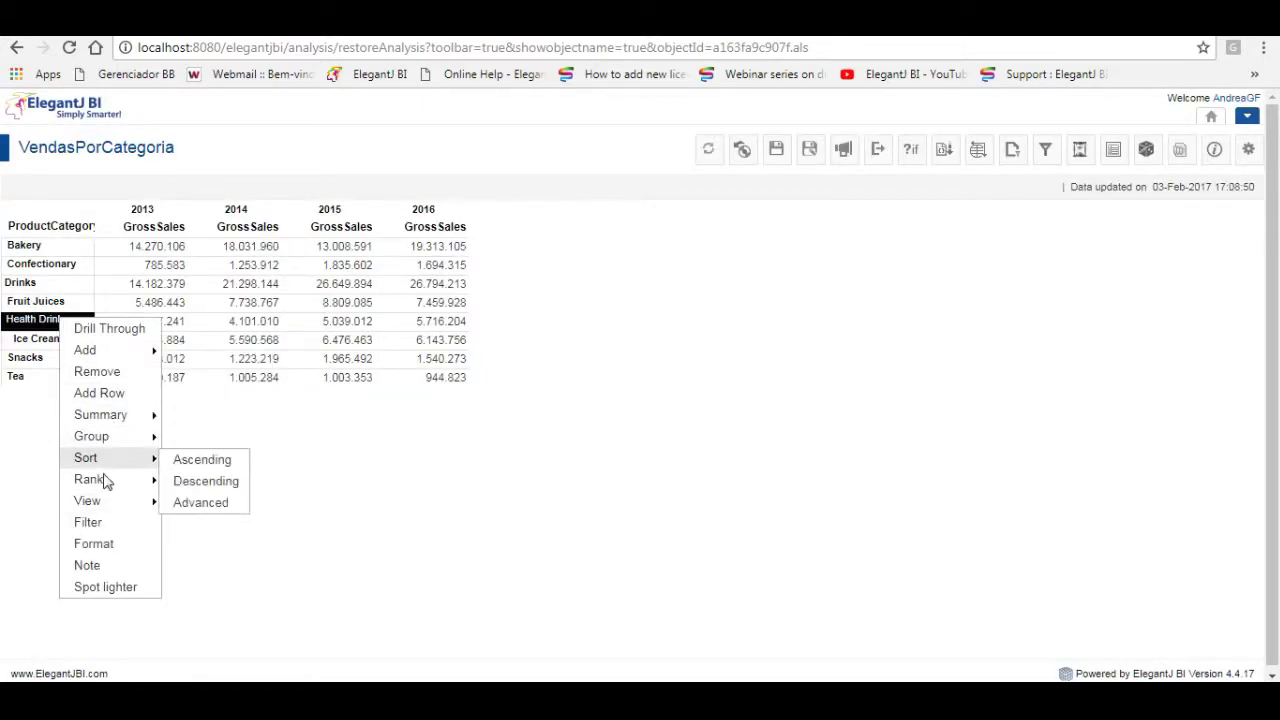
left_click(185, 524)
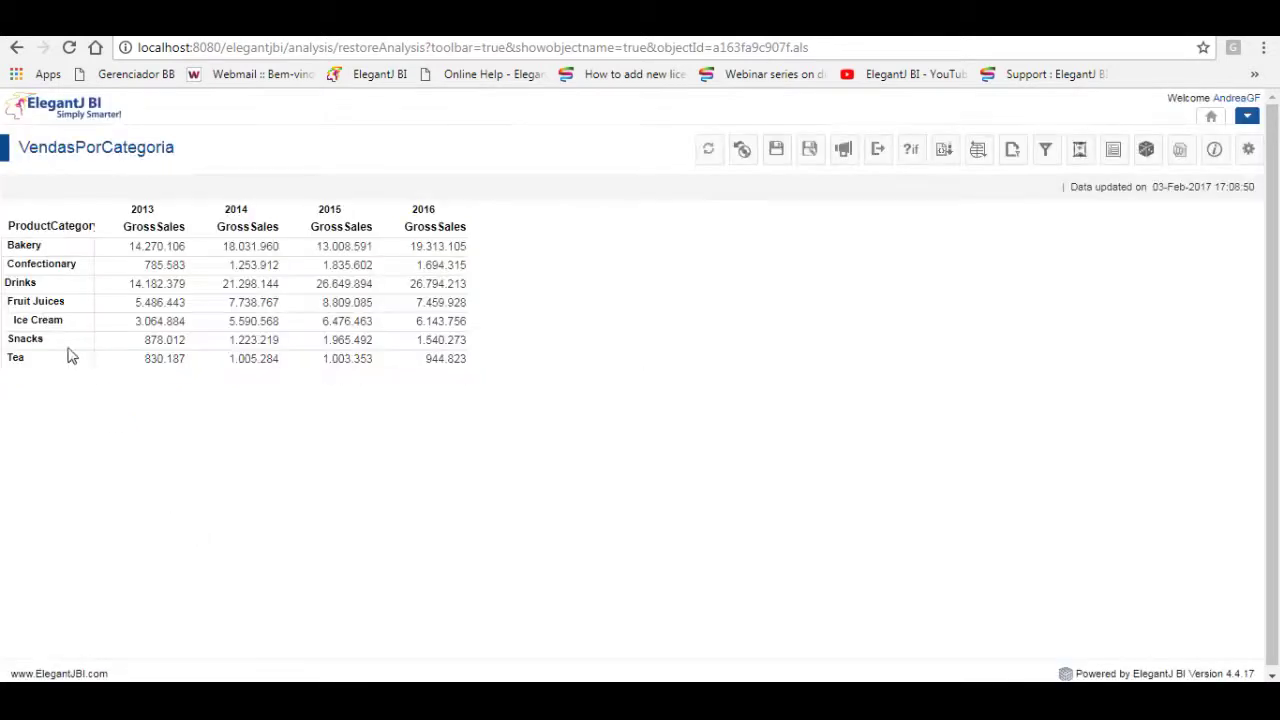